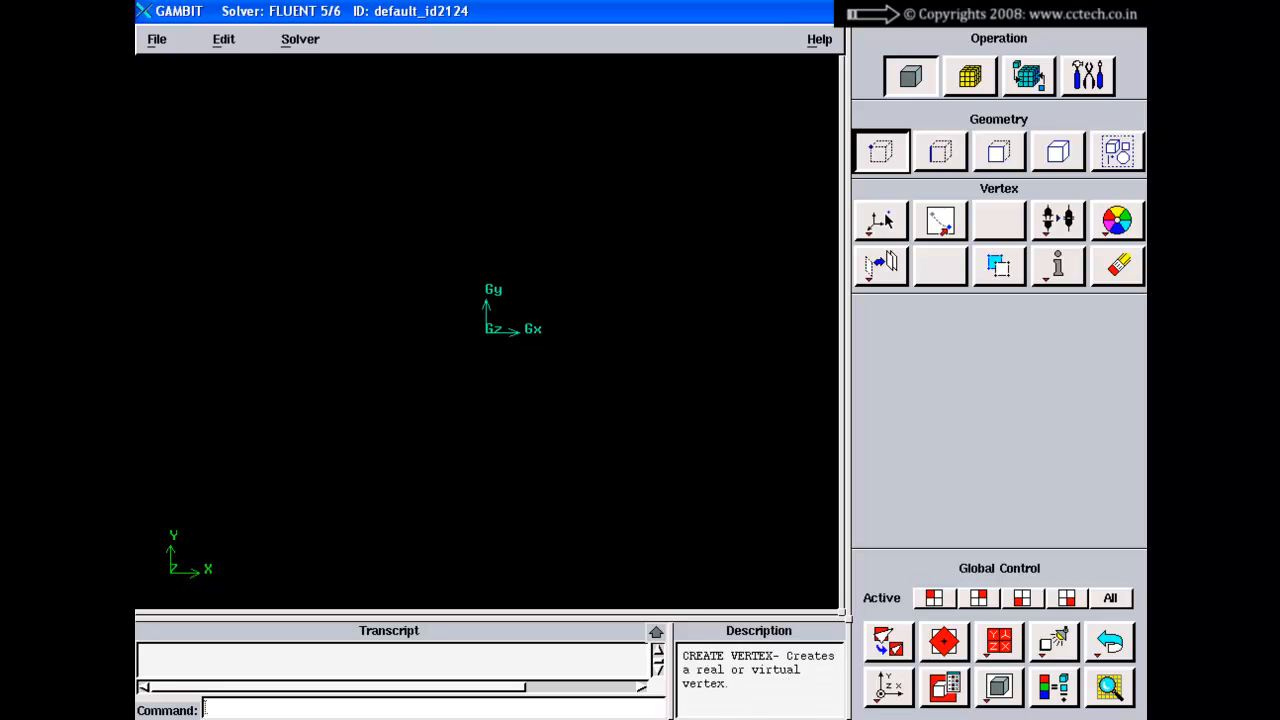
Step: Create a real vertex from coordinates at the origin (0, 0, 0) in the Cartesian system c_sys.1
{"action": "right_click", "coordinate": [881, 221]}
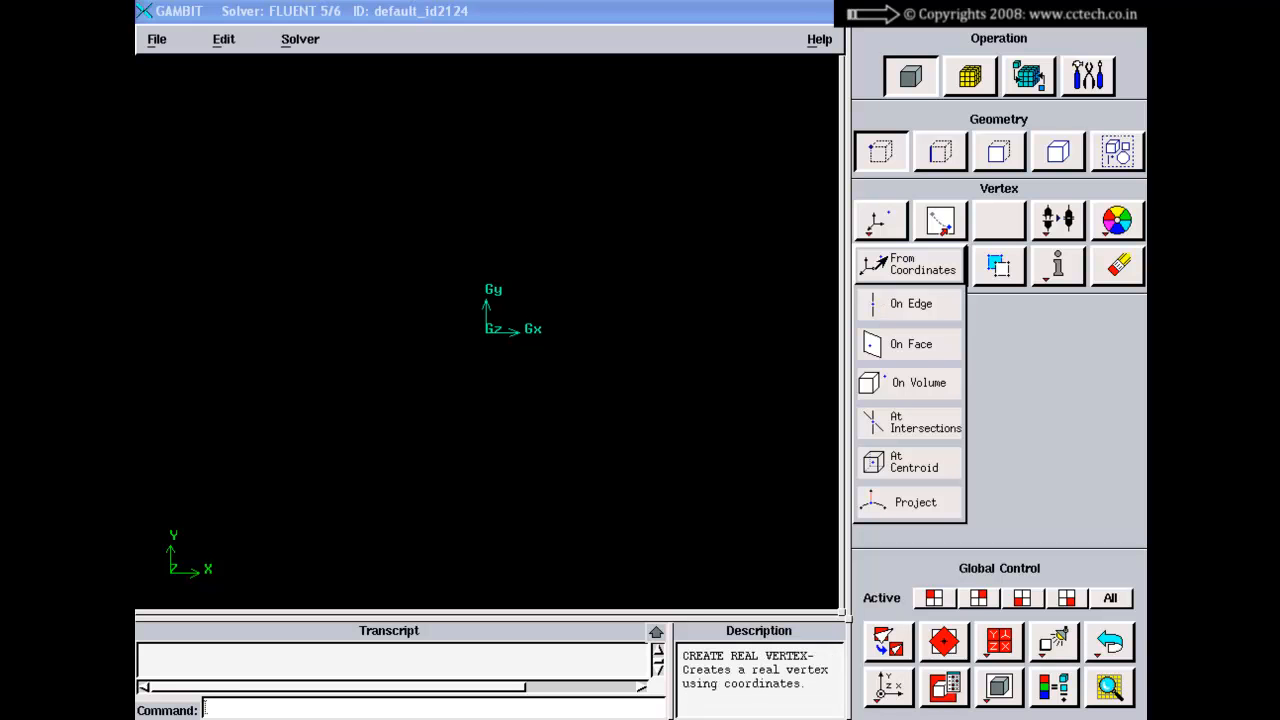
{"action": "left_click", "coordinate": [889, 262]}
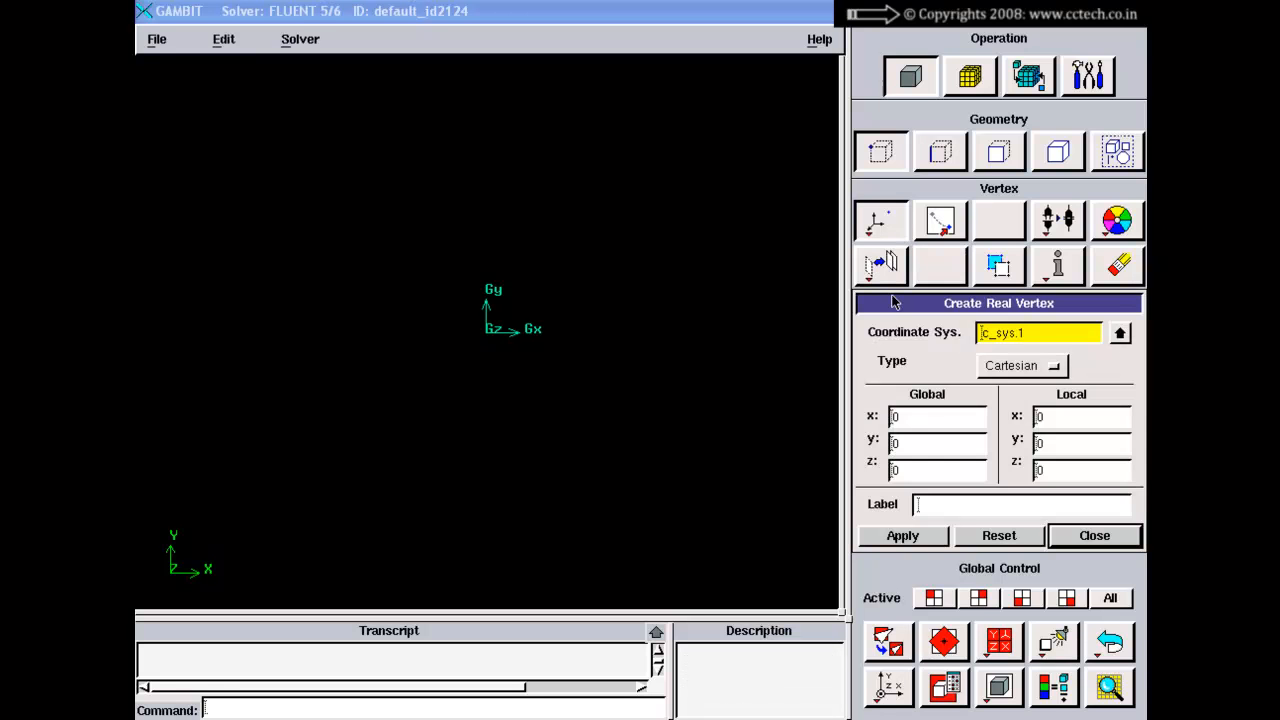
{"action": "left_click_drag", "start_coordinate": [893, 305], "coordinate": [840, 257]}
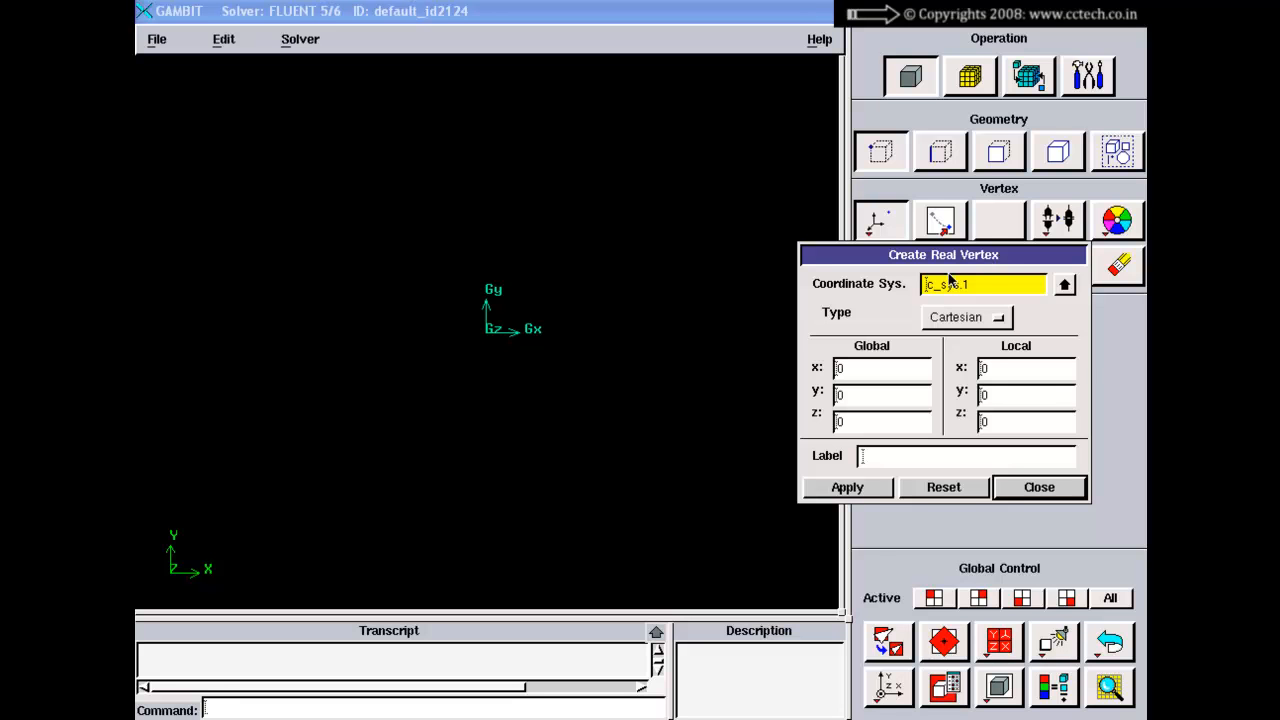
{"action": "left_click_drag", "start_coordinate": [941, 262], "coordinate": [932, 253]}
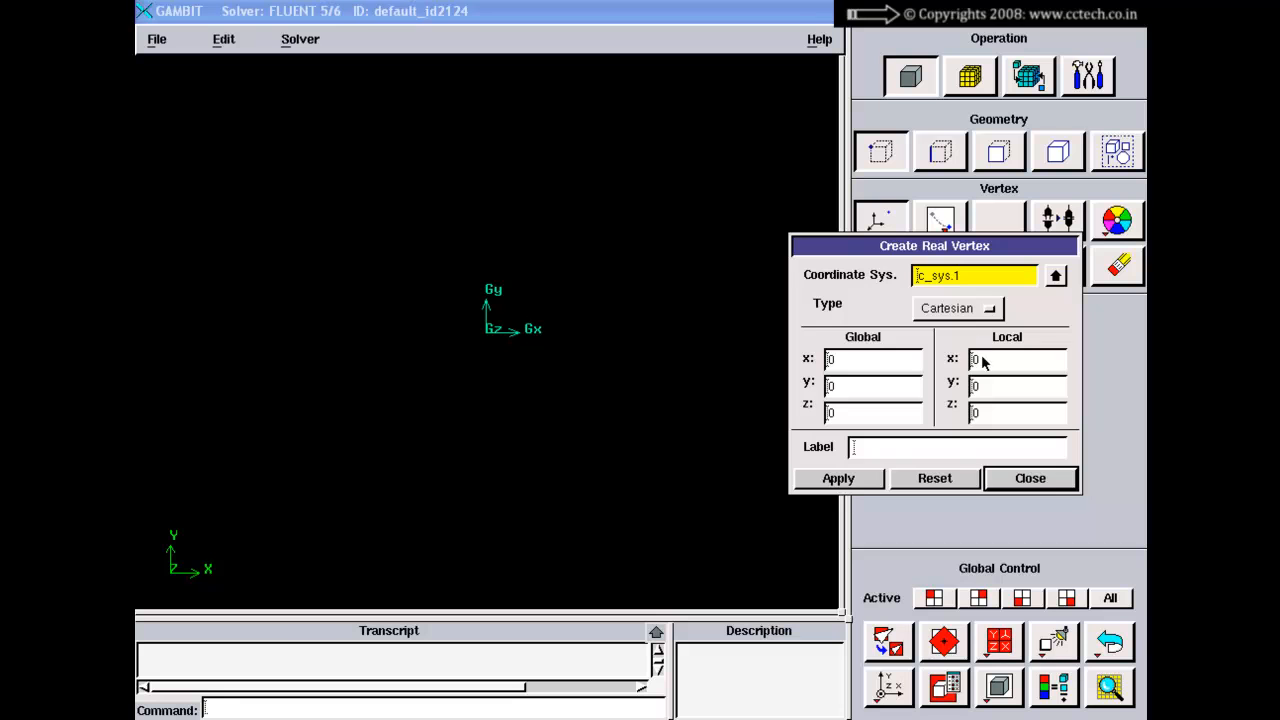
{"action": "left_click", "coordinate": [983, 362]}
{"action": "left_click", "coordinate": [980, 387]}
{"action": "left_click", "coordinate": [980, 413]}
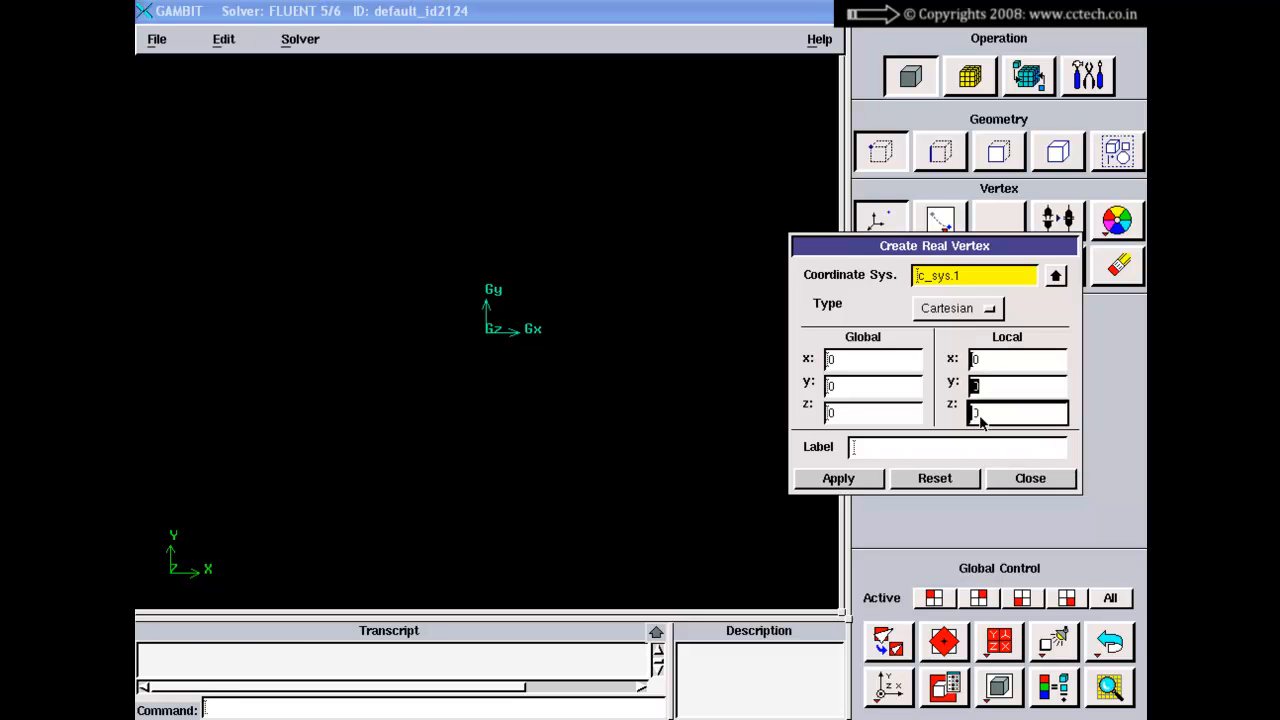
{"action": "left_click", "coordinate": [862, 481]}
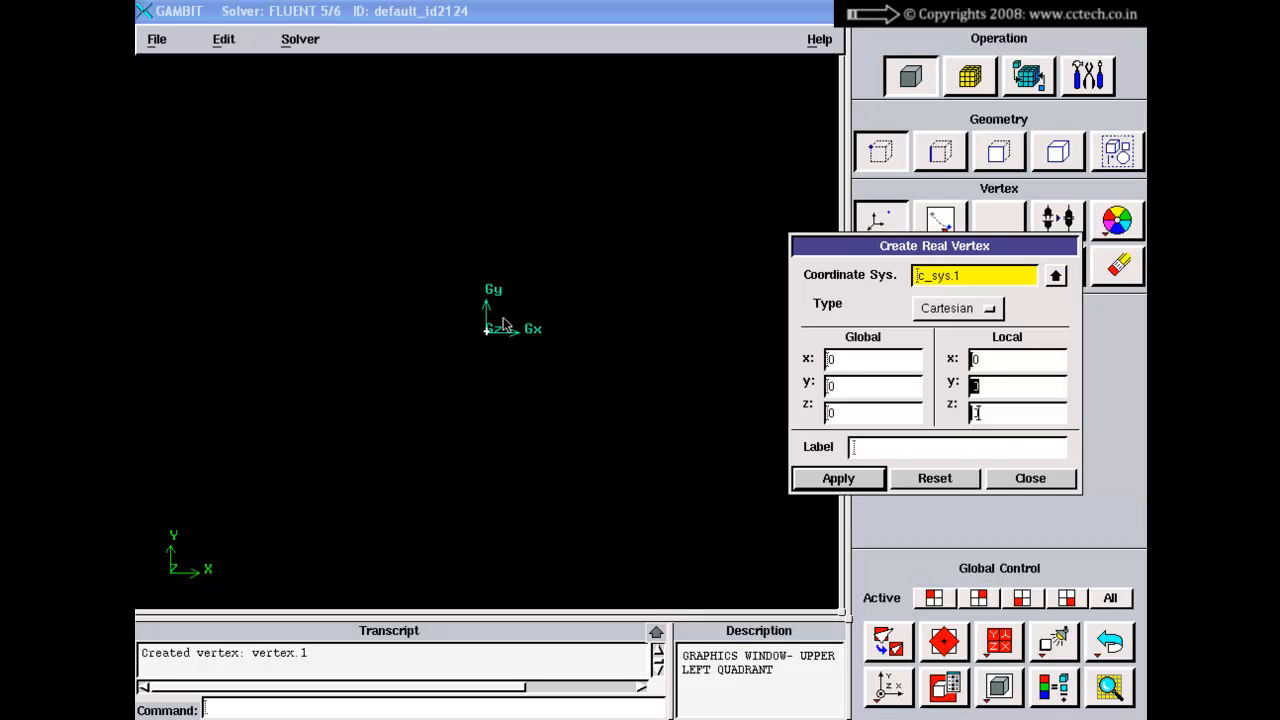
Step: Create a second vertex at local coordinates (10, 0, 0) and fit the geometry to the window
{"action": "left_click", "coordinate": [992, 361]}
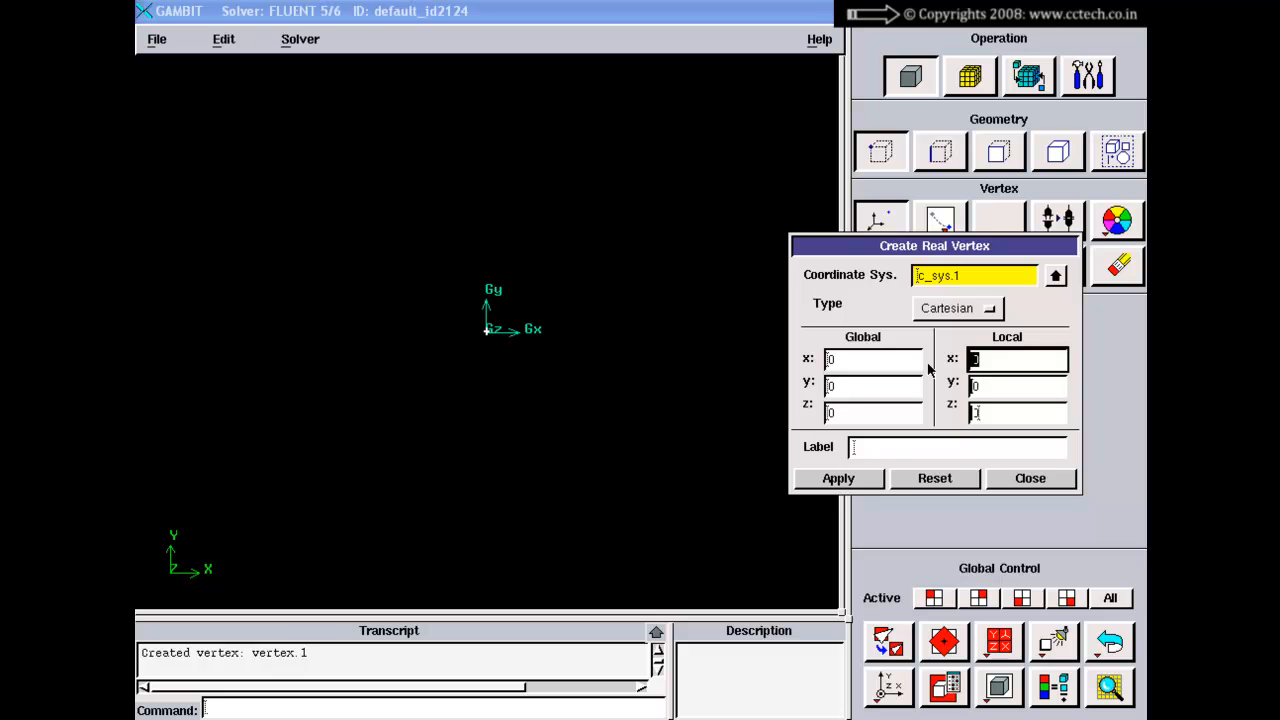
{"action": "type", "text": "1"}
{"action": "left_click", "coordinate": [846, 484]}
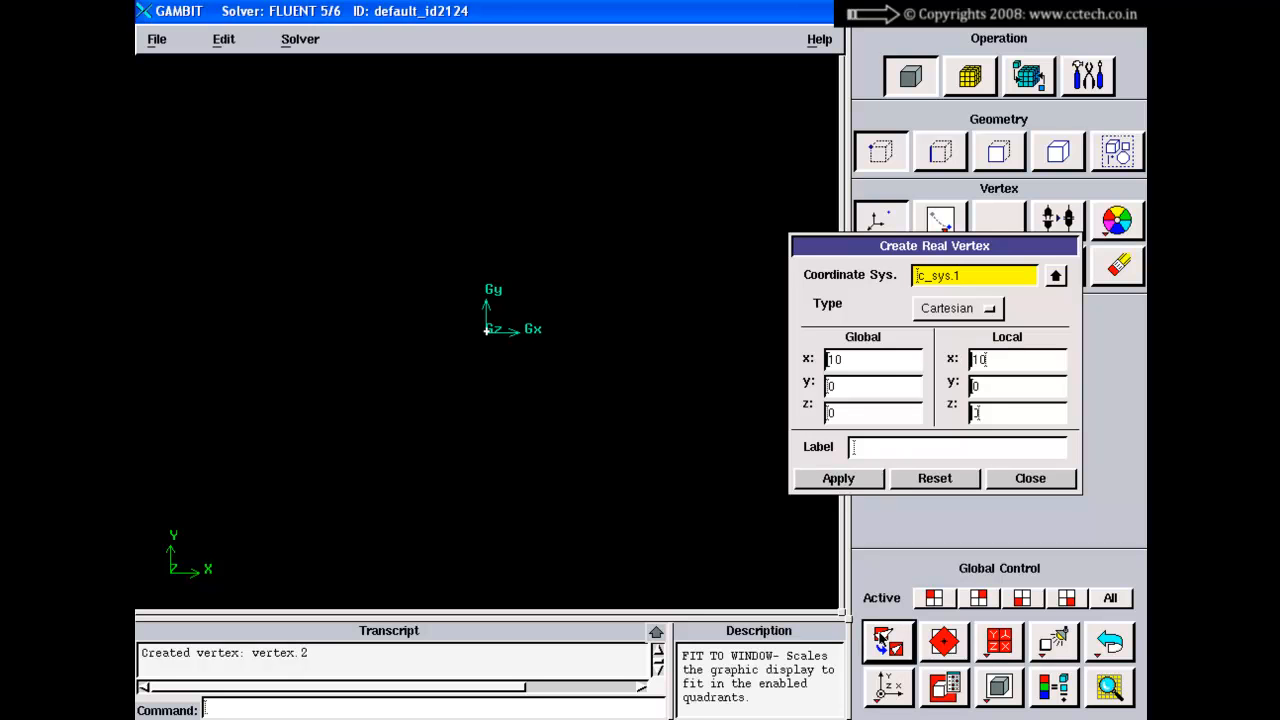
{"action": "left_click", "coordinate": [880, 635]}
{"action": "right_click_drag", "start_coordinate": [631, 471], "coordinate": [625, 402]}
{"action": "right_click_drag", "start_coordinate": [589, 236], "coordinate": [581, 311]}
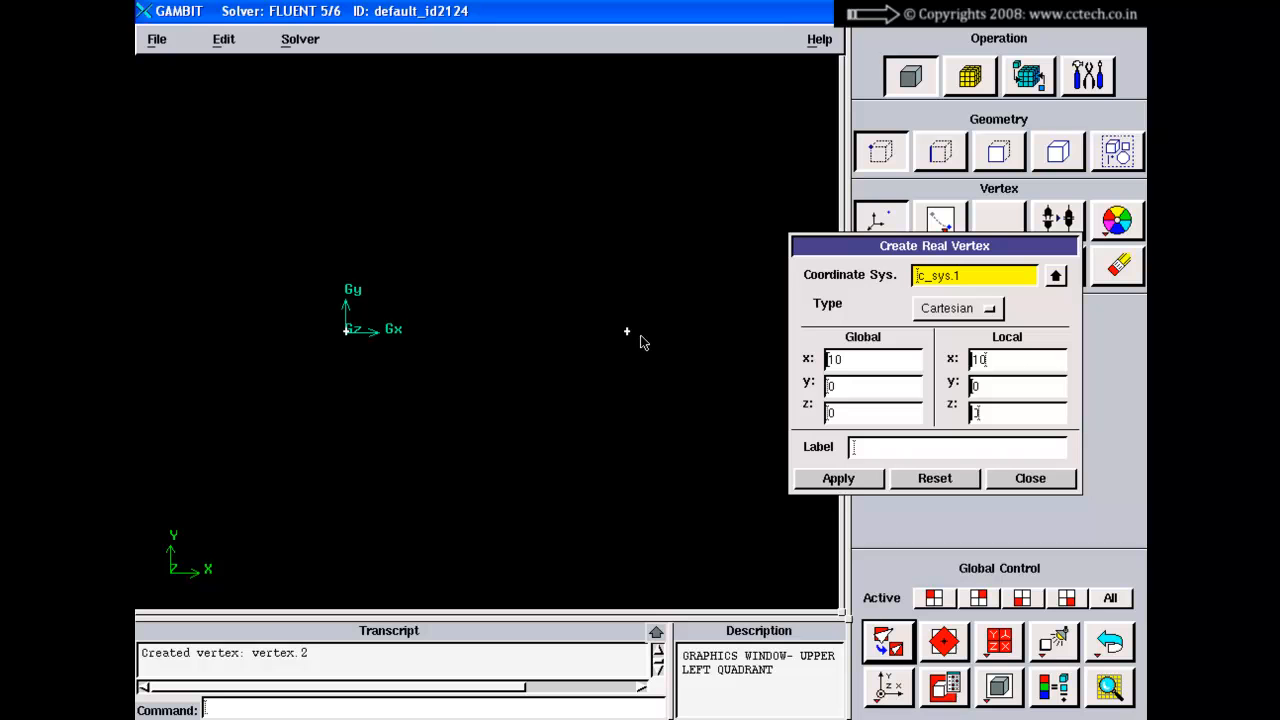
Step: Create a third vertex at local coordinates (10, 10, 0) and fit the display
{"action": "left_click", "coordinate": [978, 386]}
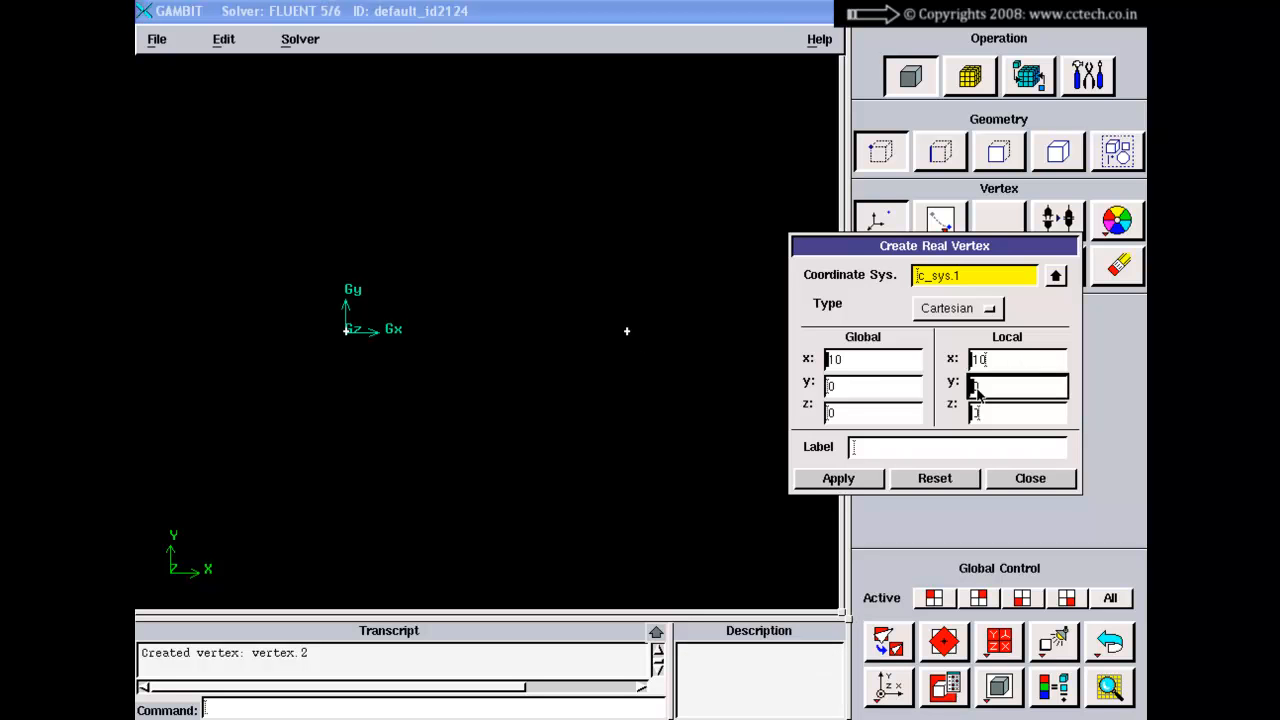
{"action": "type", "text": "10"}
{"action": "left_click", "coordinate": [868, 480]}
{"action": "left_click", "coordinate": [887, 641]}
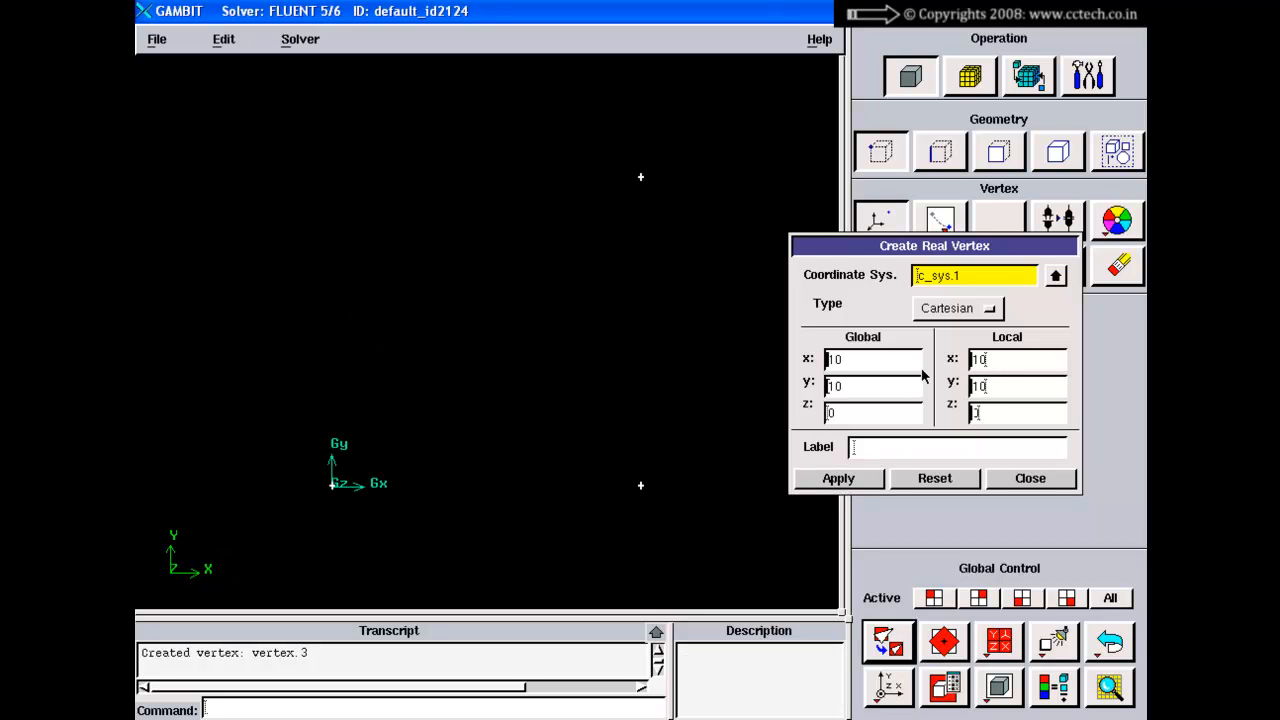
Step: Create a fourth vertex at local coordinates (0, 10, 0), completing the square's corners, and fit the display
{"action": "double_click", "coordinate": [990, 362]}
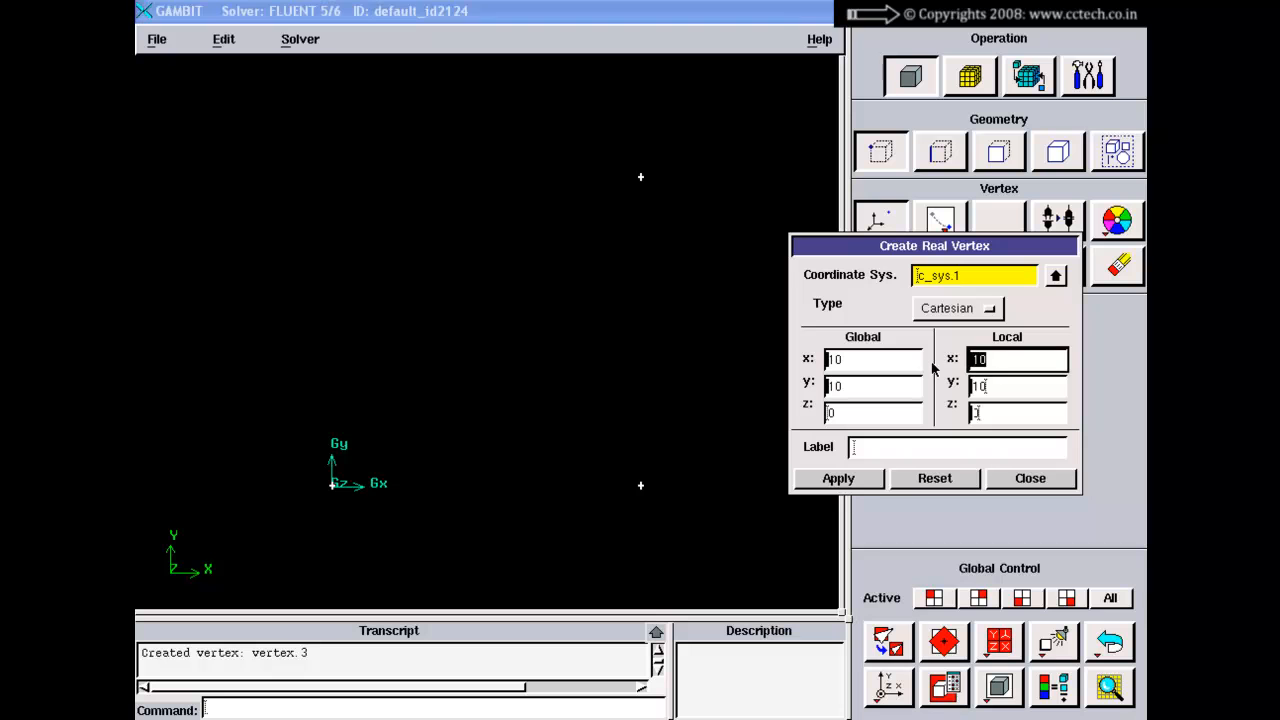
{"action": "type", "text": "0"}
{"action": "left_click", "coordinate": [838, 479]}
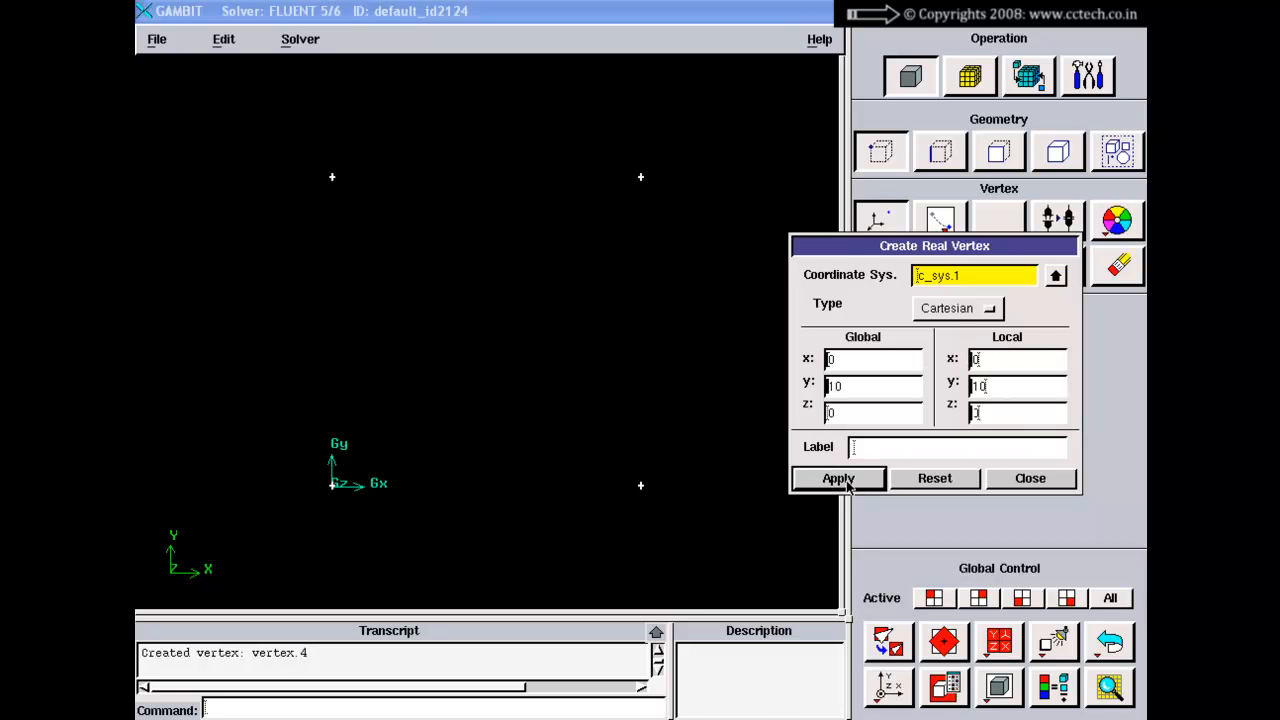
{"action": "left_click", "coordinate": [888, 640]}
{"action": "right_click_drag", "start_coordinate": [558, 424], "coordinate": [537, 280]}
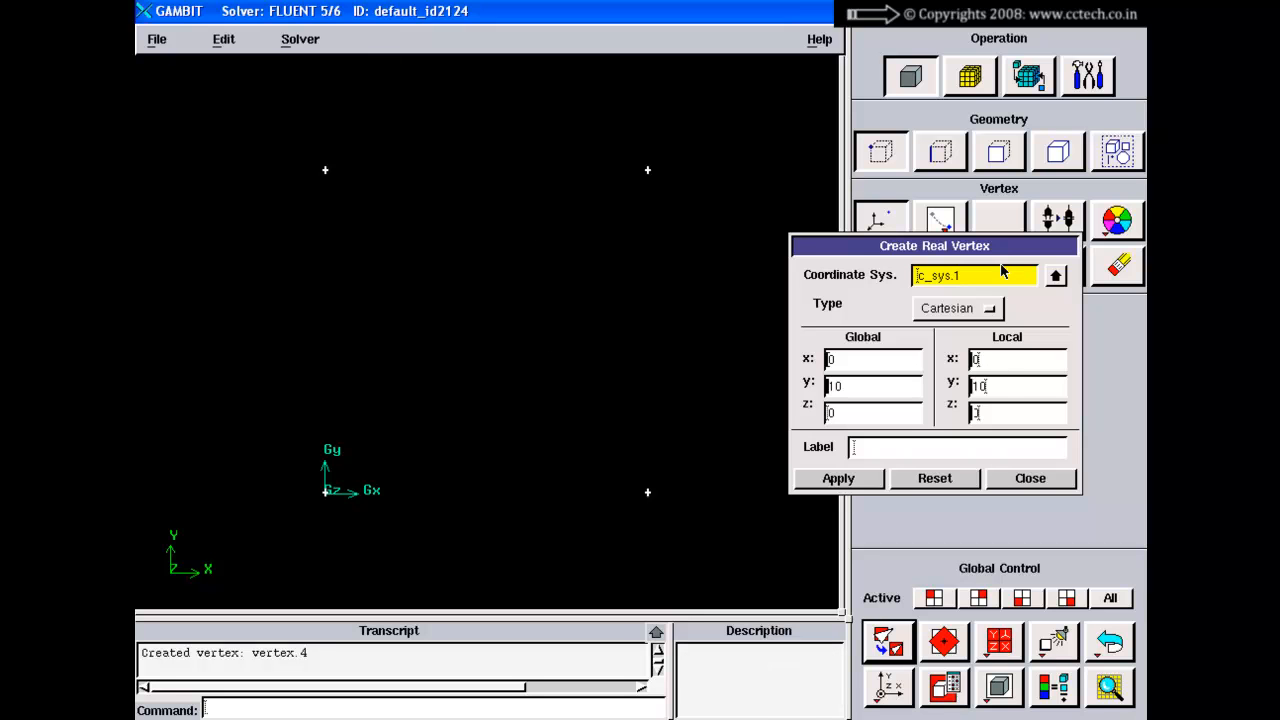
Step: Reset the vertex creation form and close it
{"action": "left_click", "coordinate": [1001, 362]}
{"action": "left_click", "coordinate": [998, 384]}
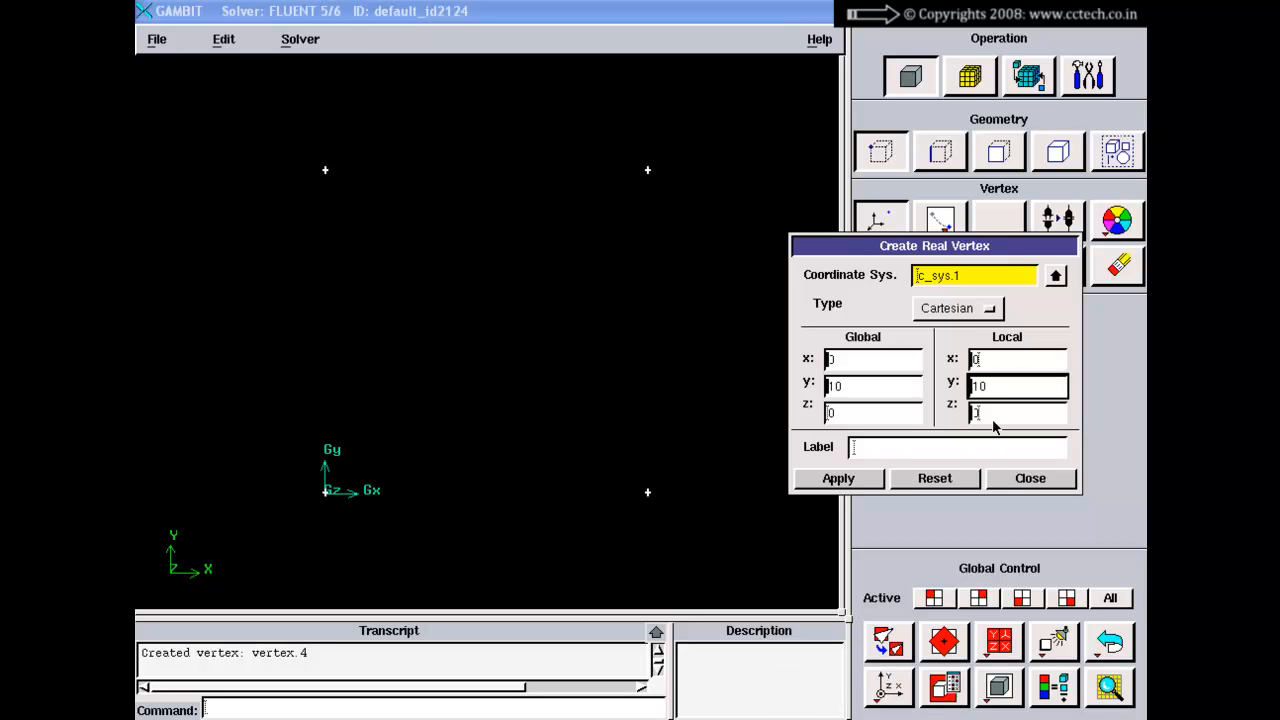
{"action": "left_click", "coordinate": [993, 415]}
{"action": "left_click", "coordinate": [996, 390]}
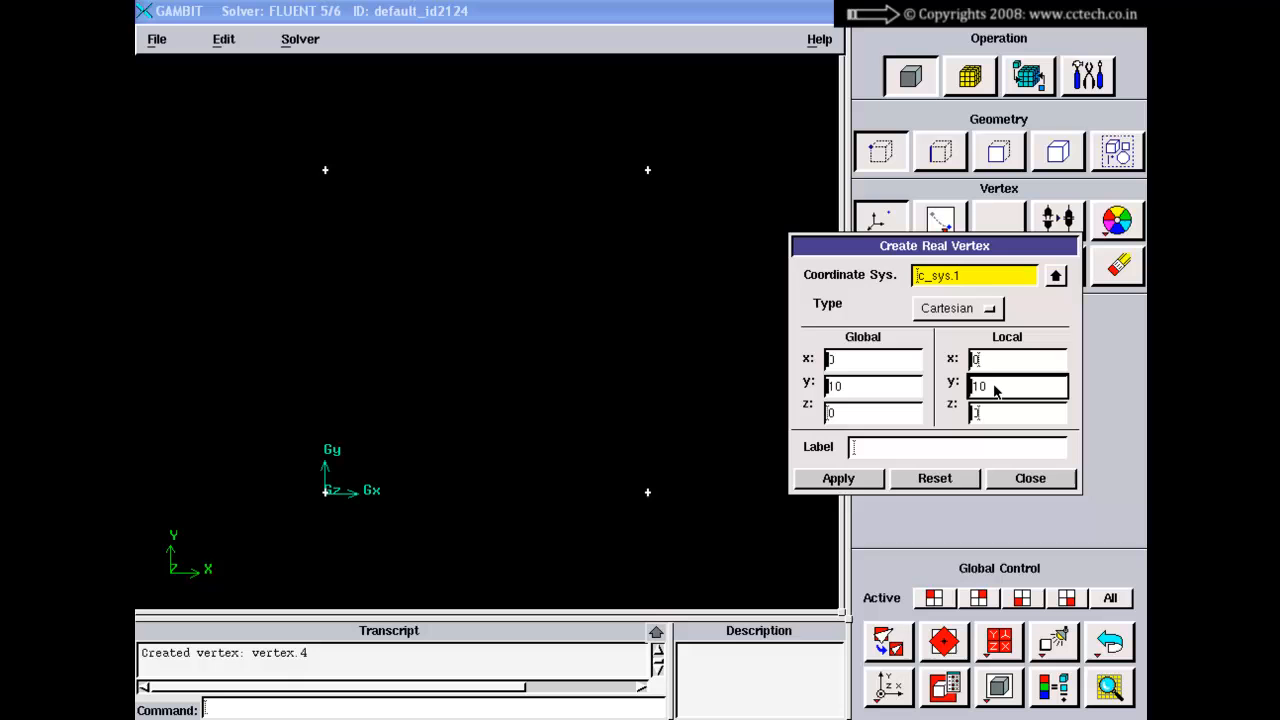
{"action": "left_click", "coordinate": [945, 484]}
{"action": "left_click", "coordinate": [1023, 484]}
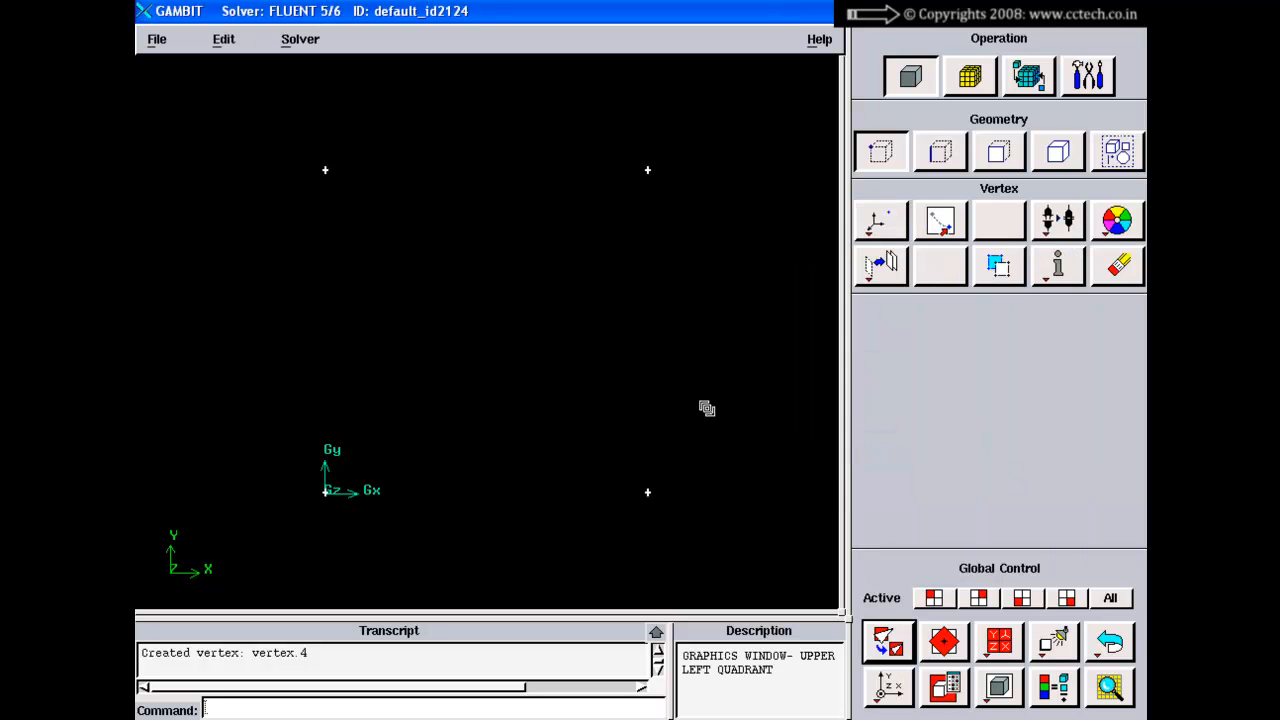
{"action": "right_click_drag", "start_coordinate": [706, 406], "coordinate": [706, 384]}
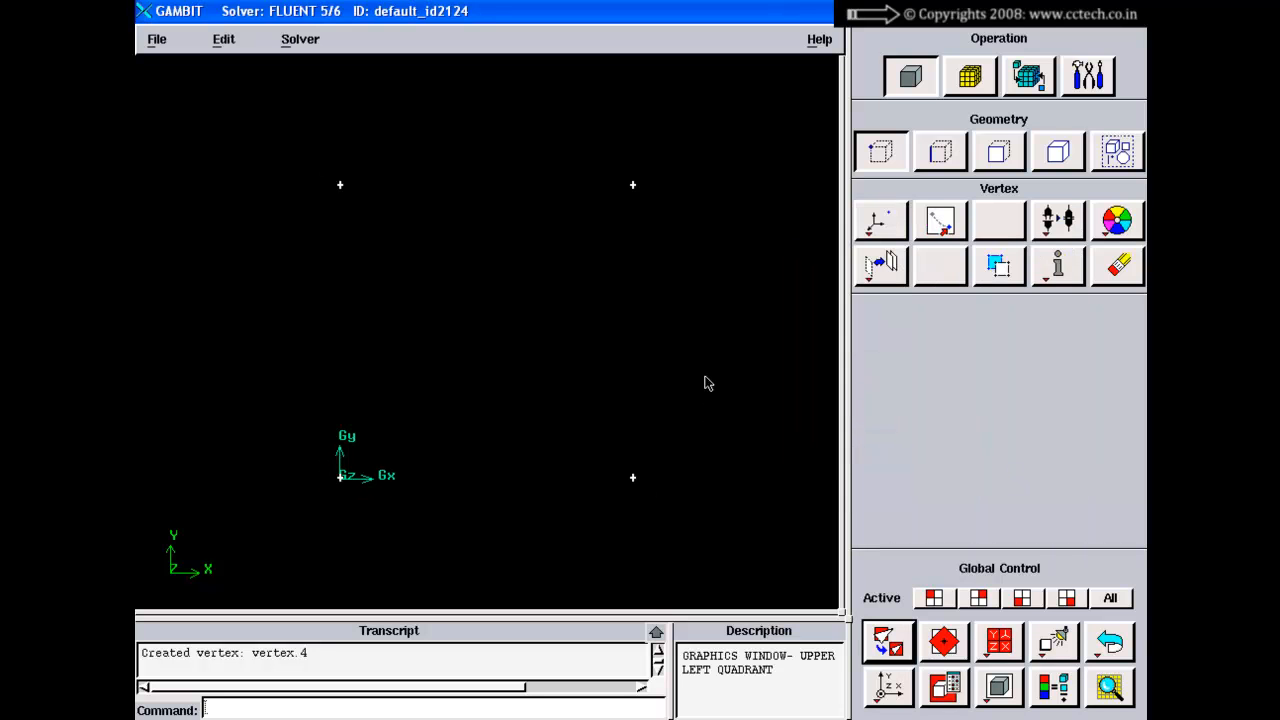
Step: Create a Cartesian coordinate system offset 10 in X from reference system c_sys.1
{"action": "left_click", "coordinate": [1086, 74]}
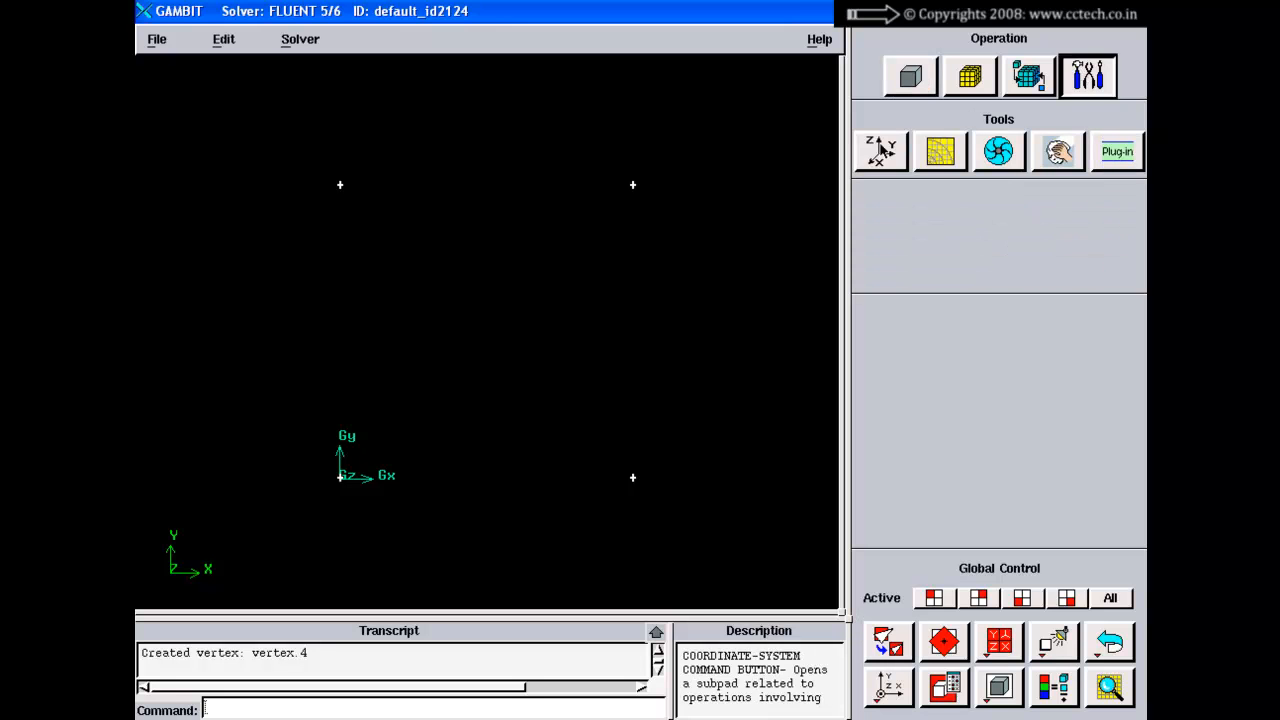
{"action": "left_click", "coordinate": [880, 150]}
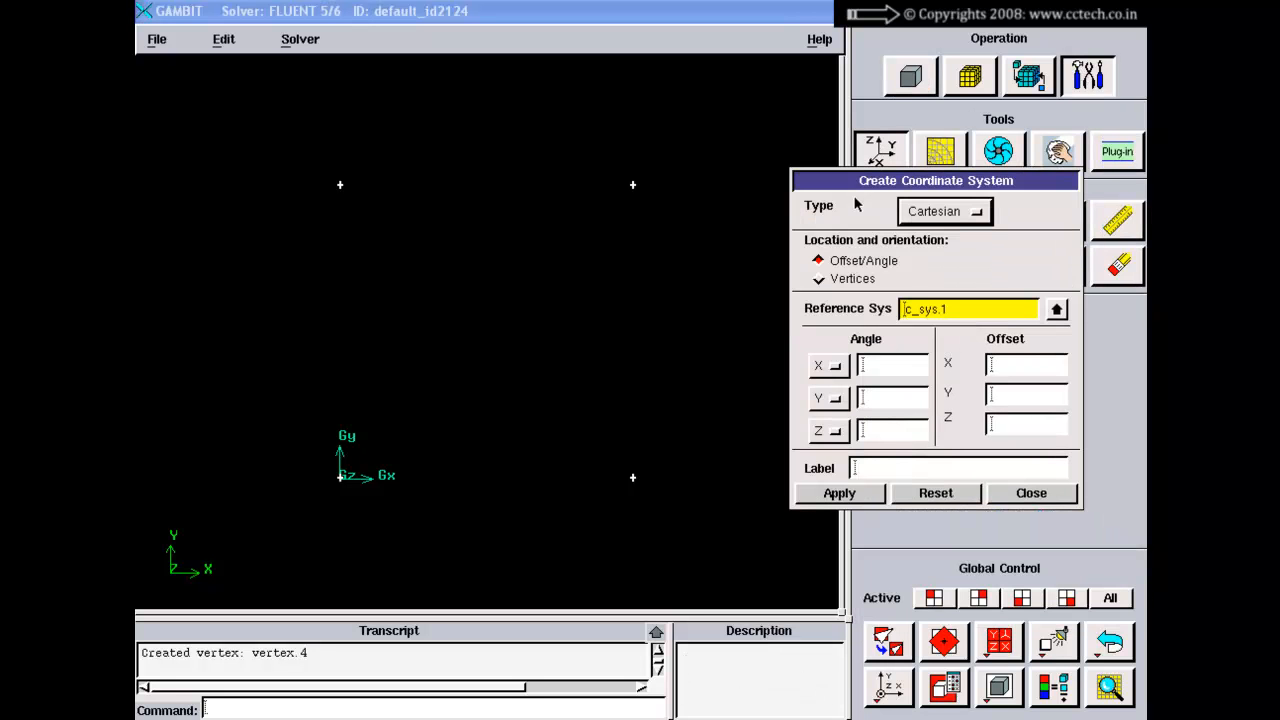
{"action": "left_click", "coordinate": [1011, 370]}
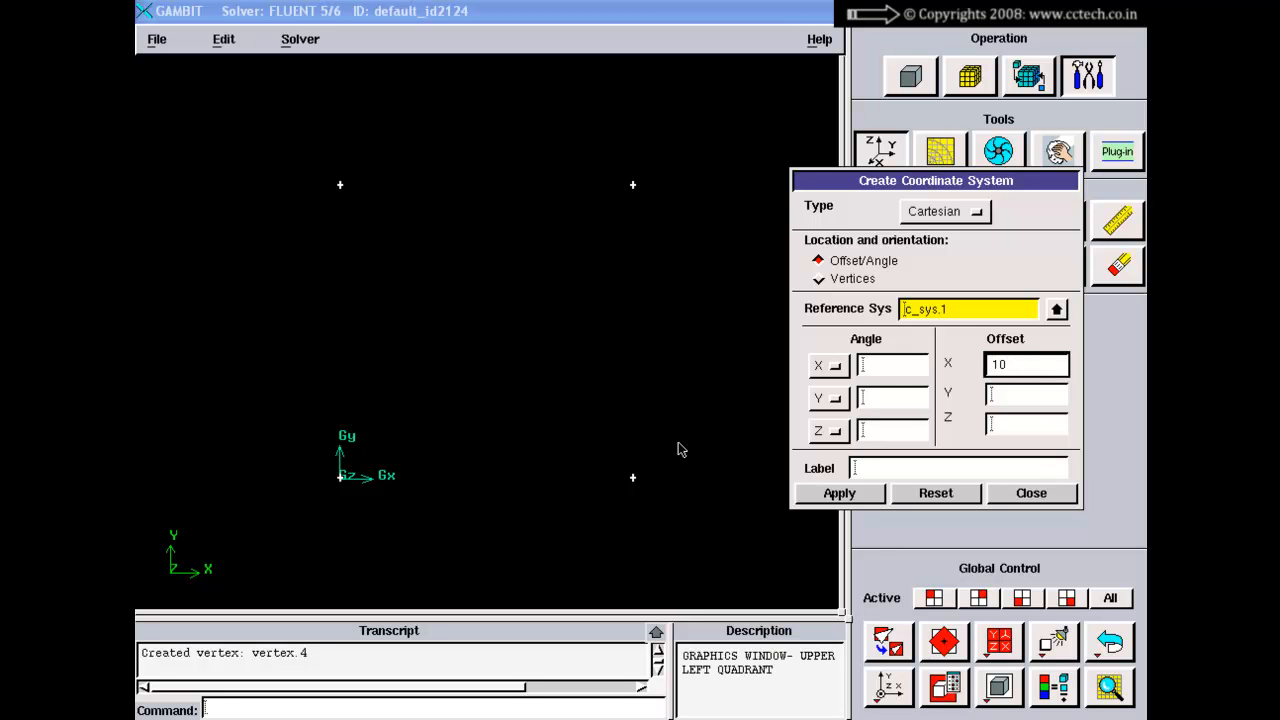
{"action": "left_click", "coordinate": [838, 496]}
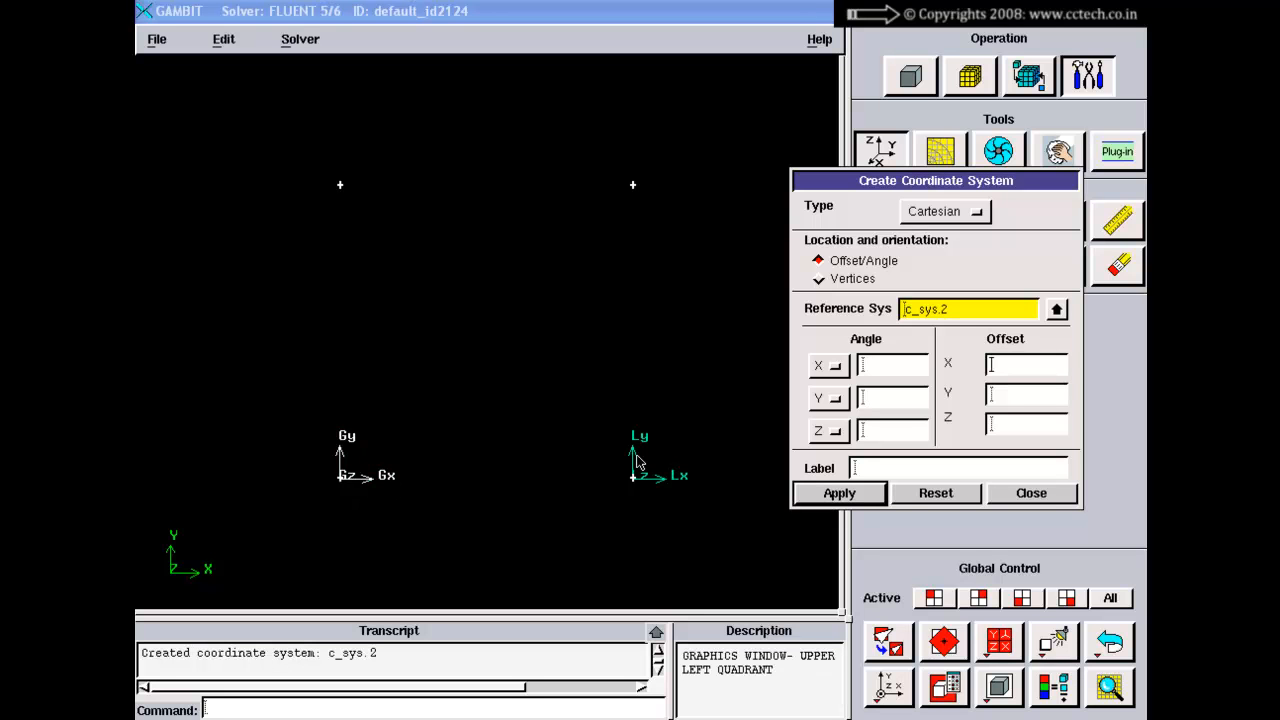
{"action": "left_click", "coordinate": [1046, 496]}
Step: Start a new real vertex in coordinate system c_sys.2 and set its local x coordinate to 10
{"action": "left_click", "coordinate": [910, 76]}
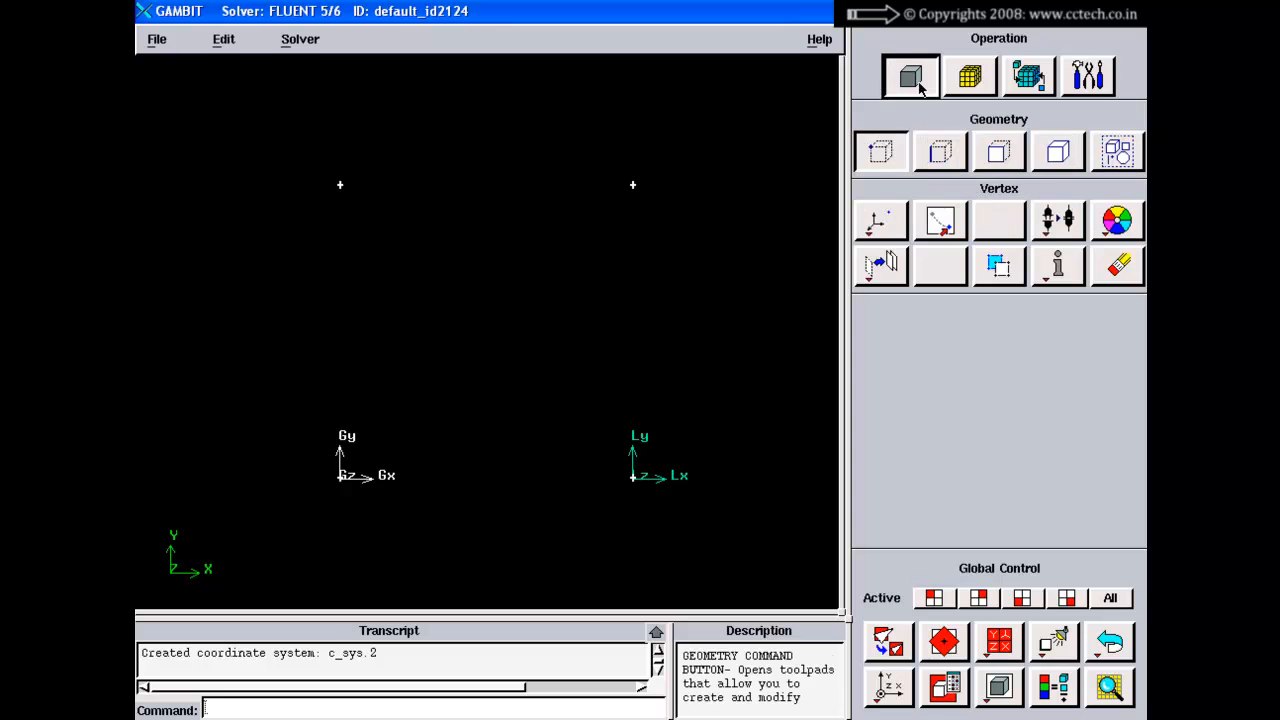
{"action": "left_click", "coordinate": [880, 219]}
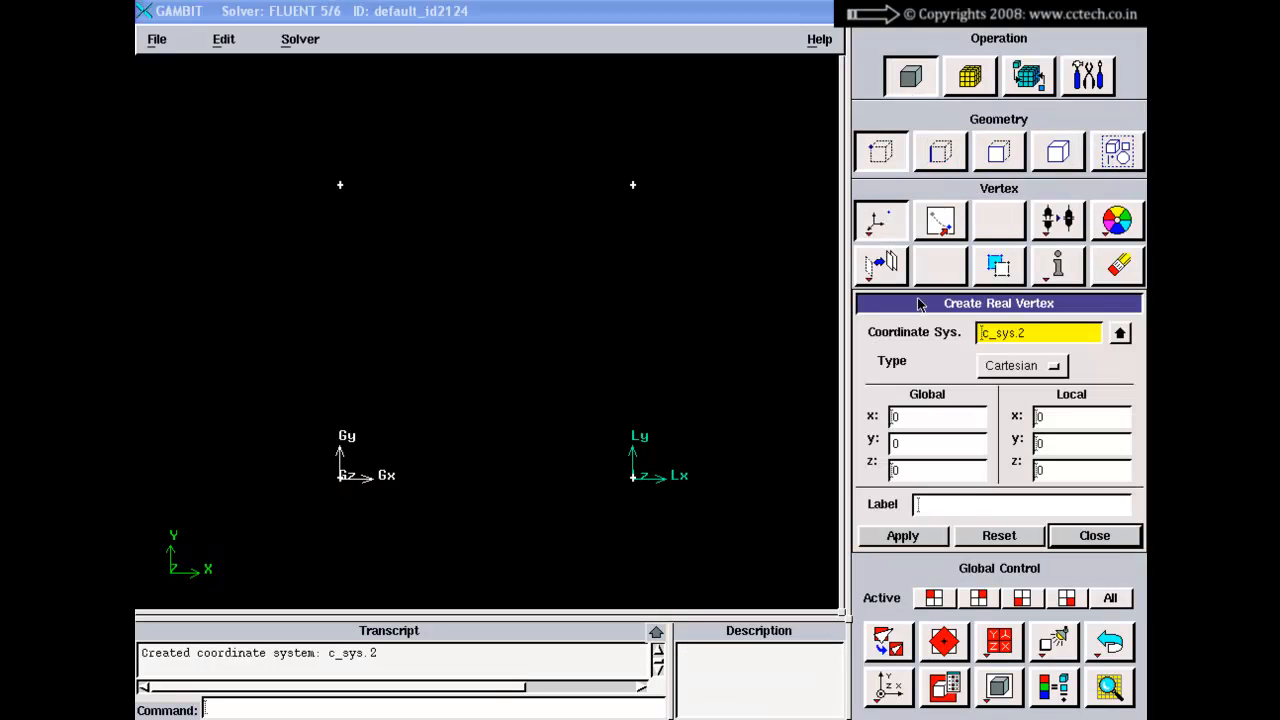
{"action": "left_click_drag", "start_coordinate": [920, 303], "coordinate": [864, 242]}
{"action": "left_click", "coordinate": [934, 477]}
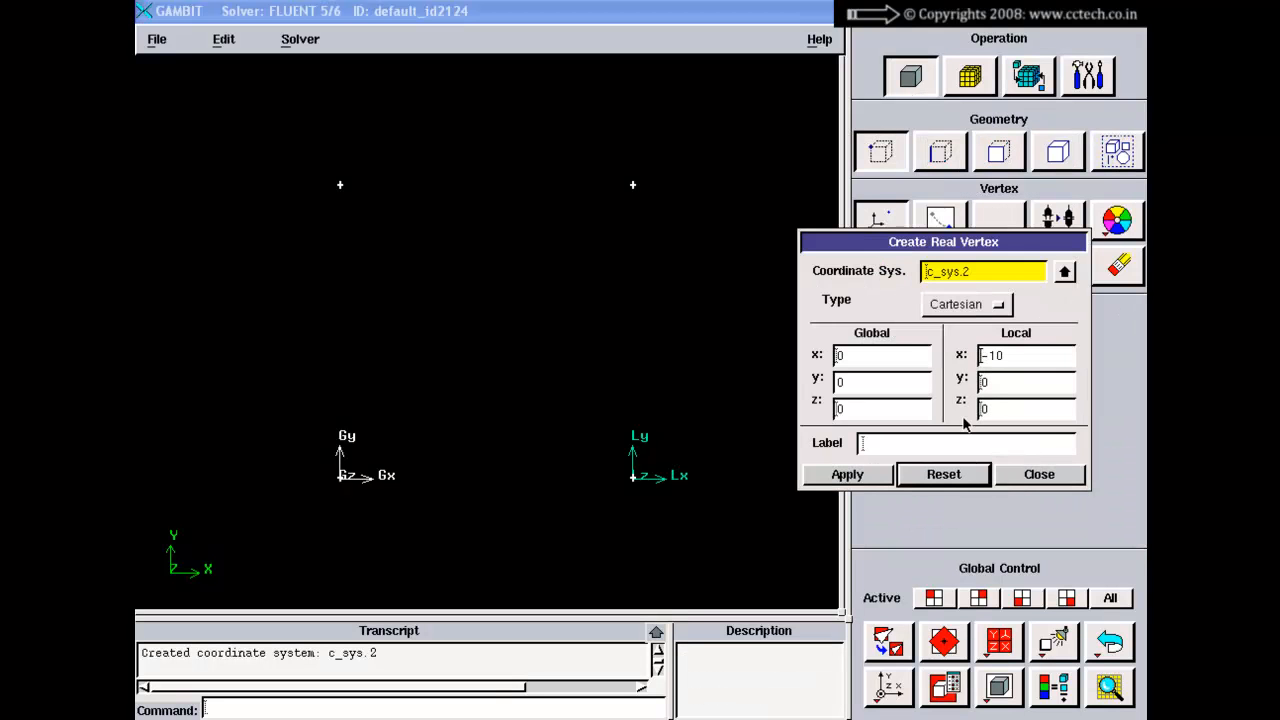
{"action": "left_click_drag", "start_coordinate": [1012, 358], "coordinate": [952, 362]}
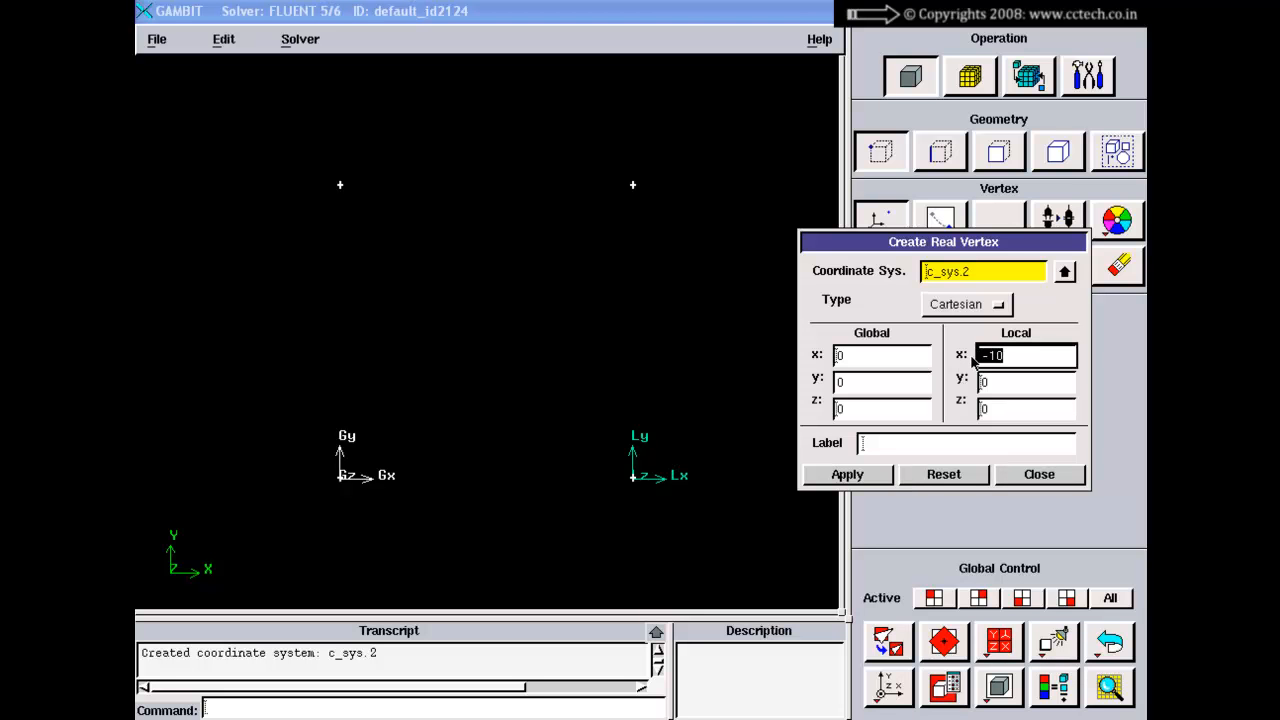
{"action": "type", "text": "10"}
{"action": "right_click_drag", "start_coordinate": [696, 422], "coordinate": [686, 351]}
{"action": "middle_click_drag", "start_coordinate": [681, 314], "coordinate": [612, 313]}
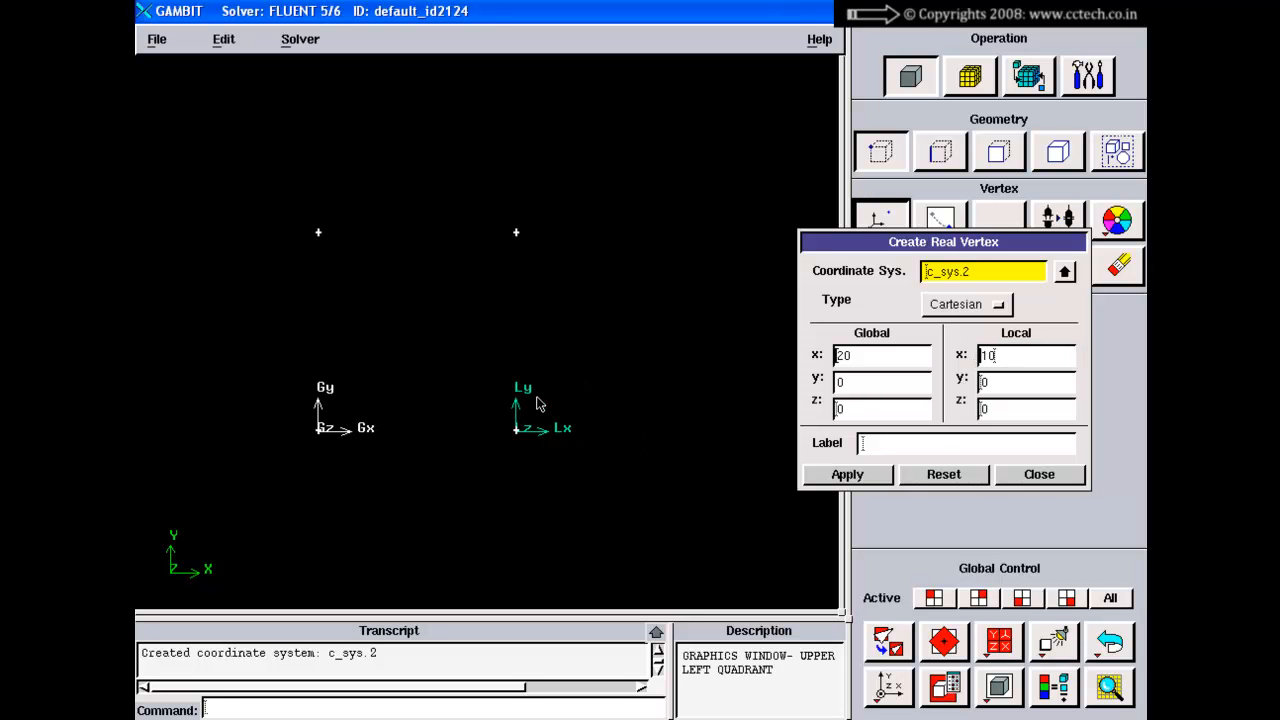
{"action": "right_click_drag", "start_coordinate": [530, 398], "coordinate": [530, 445]}
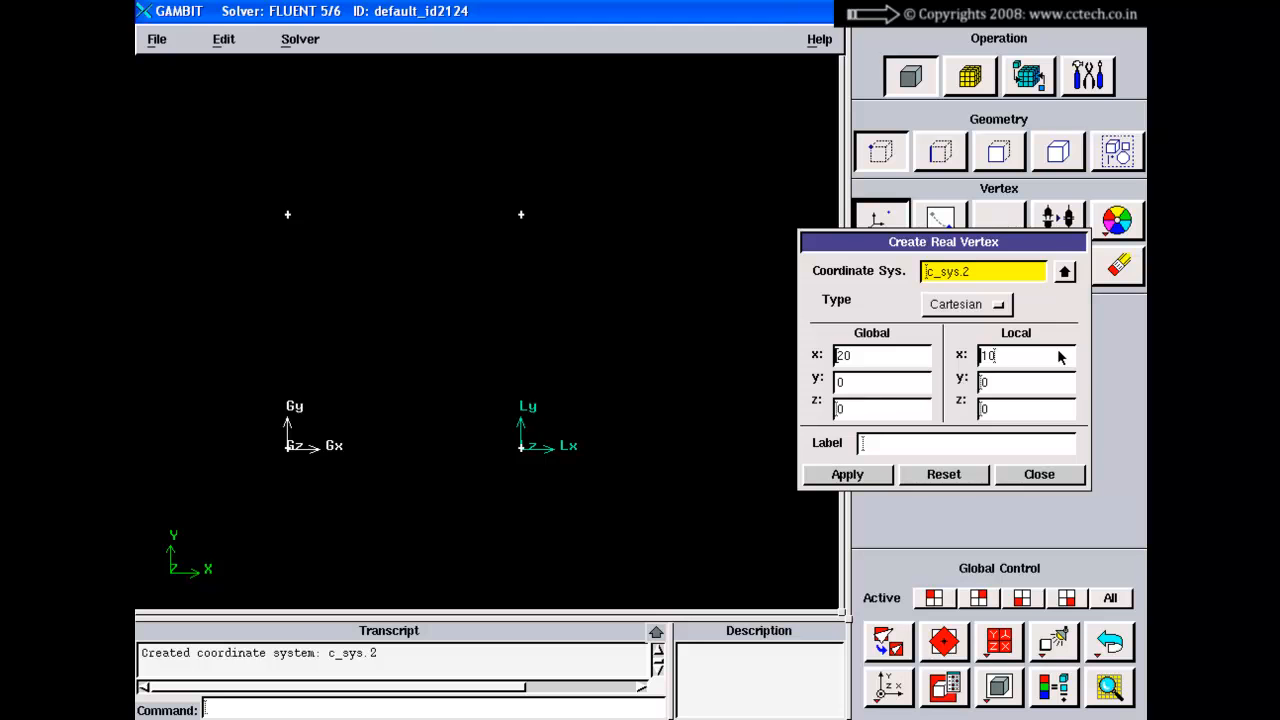
Step: Try a local y coordinate of 1 for the new vertex and return it to 0
{"action": "left_click_drag", "start_coordinate": [1063, 355], "coordinate": [972, 390]}
{"action": "type", "text": "10"}
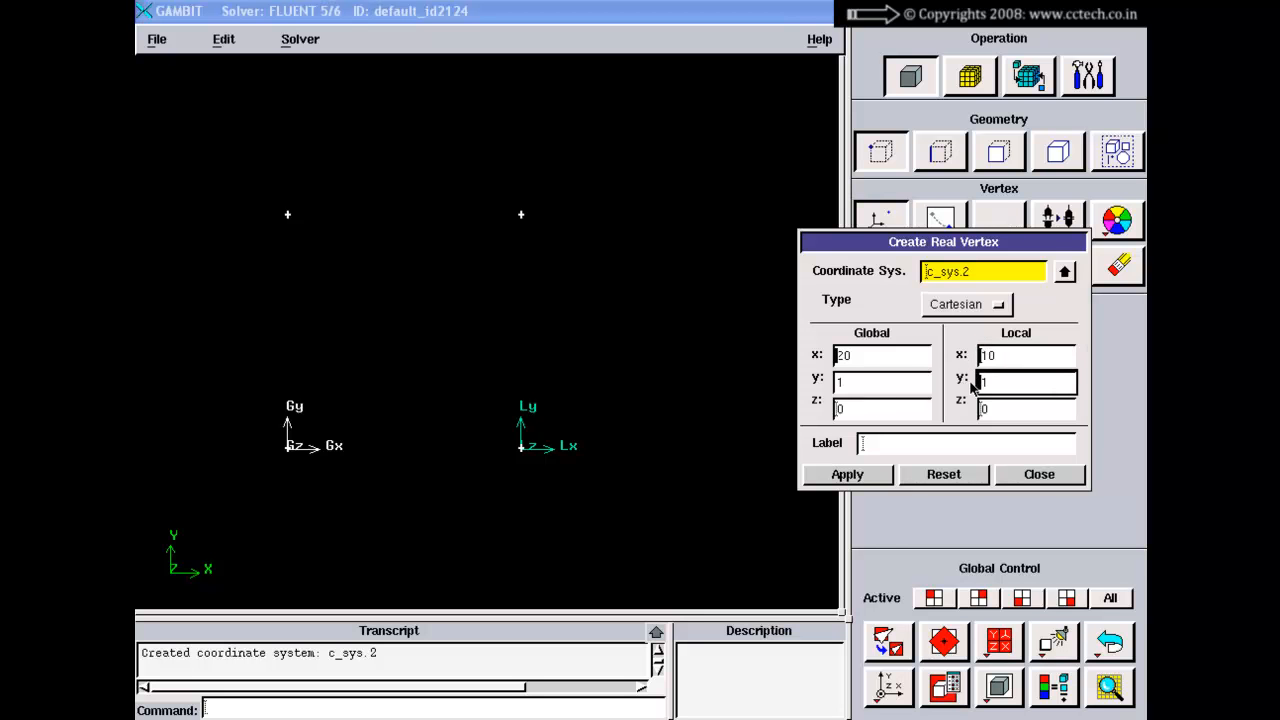
{"action": "left_click", "coordinate": [891, 388]}
{"action": "left_click_drag", "start_coordinate": [996, 386], "coordinate": [924, 397]}
{"action": "type", "text": "0"}
Step: Try a local x coordinate of 49 for the new vertex and return it to 10
{"action": "left_click_drag", "start_coordinate": [1000, 356], "coordinate": [938, 365]}
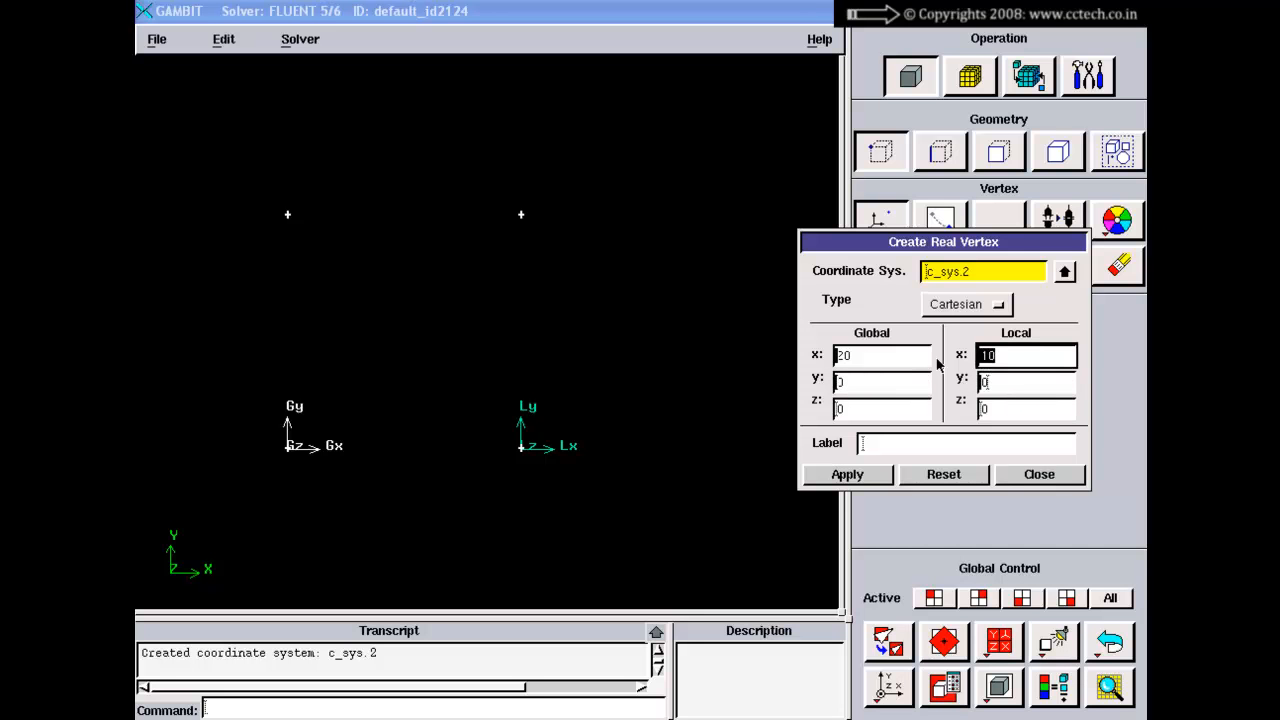
{"action": "type", "text": "49"}
{"action": "left_click", "coordinate": [1005, 388]}
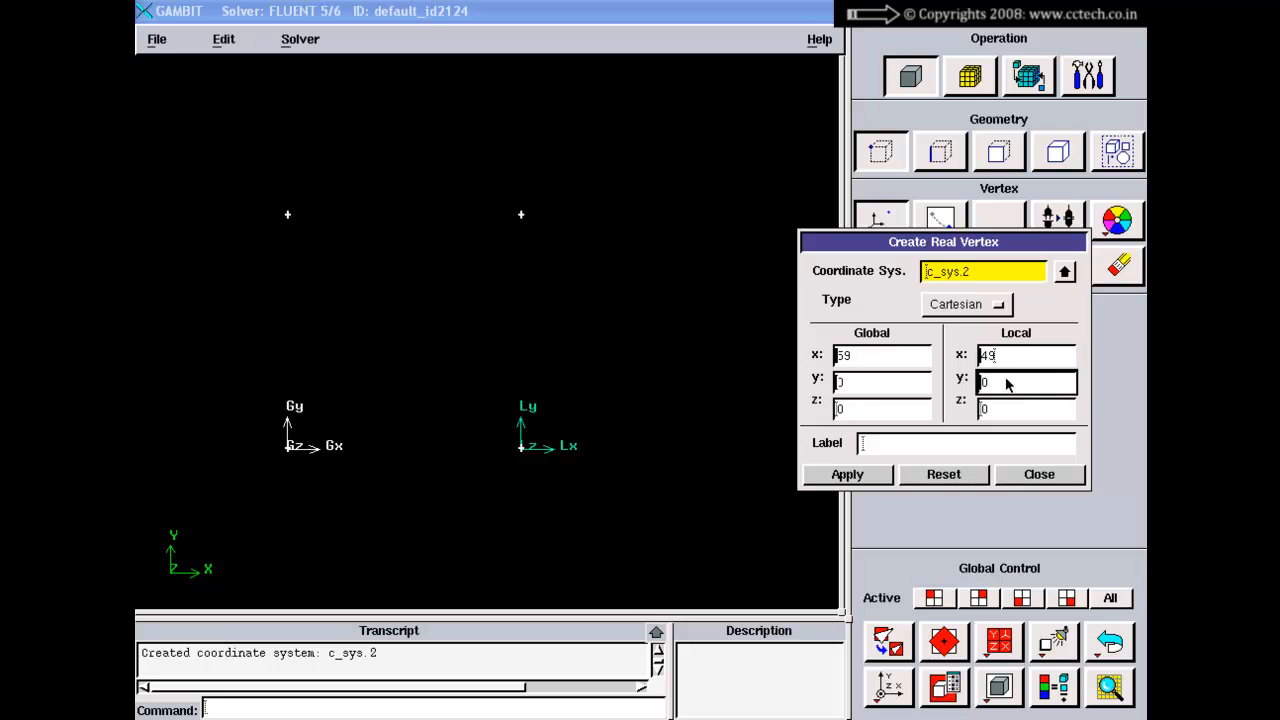
{"action": "left_click_drag", "start_coordinate": [883, 362], "coordinate": [815, 368]}
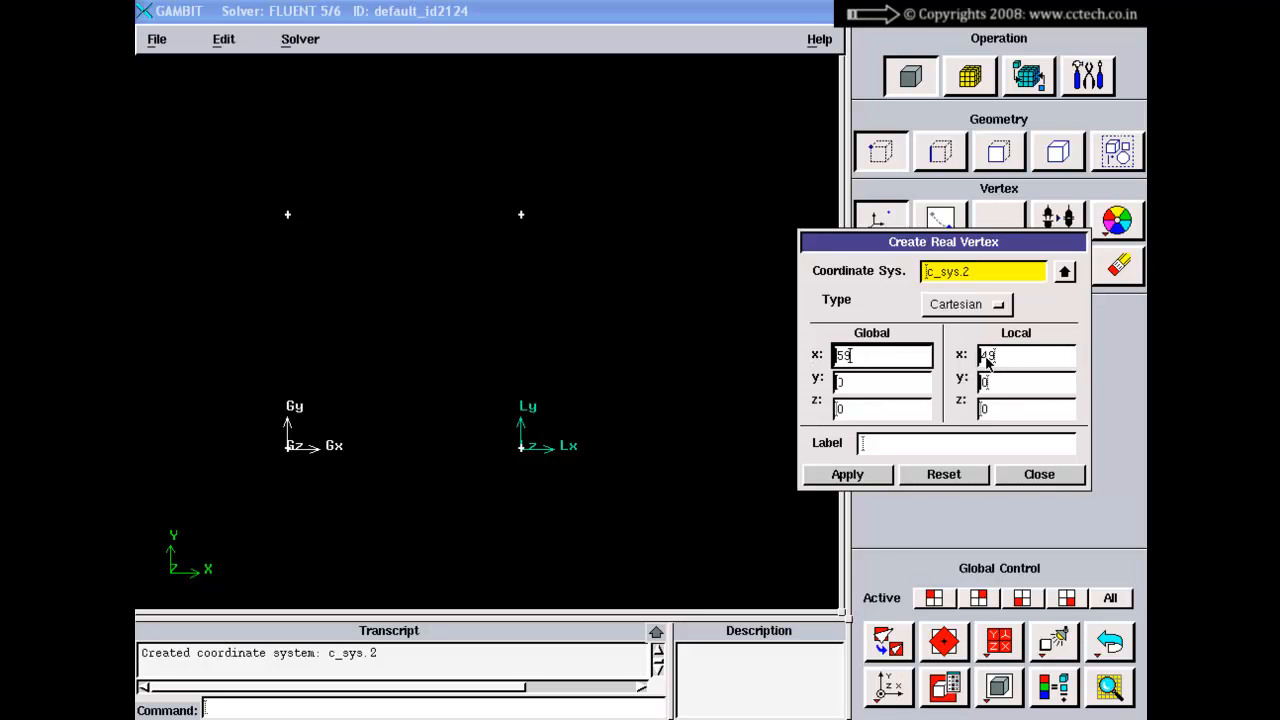
{"action": "left_click_drag", "start_coordinate": [996, 360], "coordinate": [935, 358]}
{"action": "type", "text": "10"}
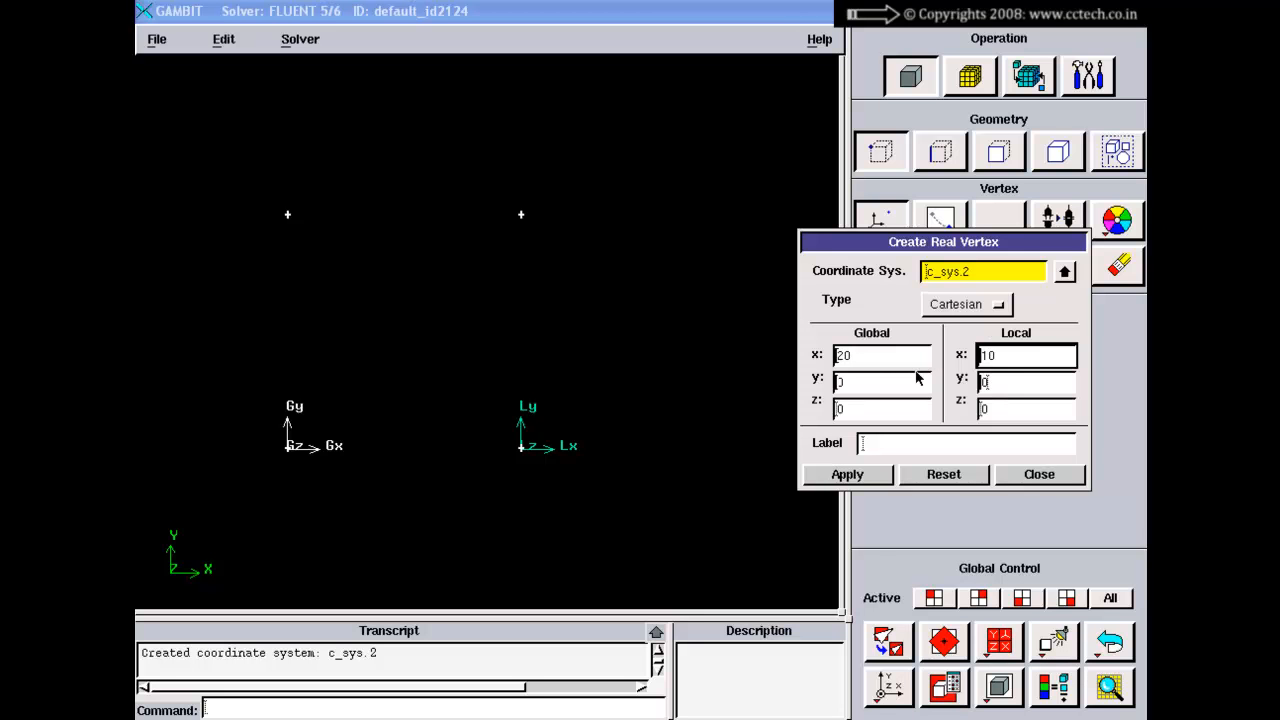
{"action": "left_click", "coordinate": [858, 356]}
{"action": "left_click", "coordinate": [862, 382]}
{"action": "left_click", "coordinate": [867, 409]}
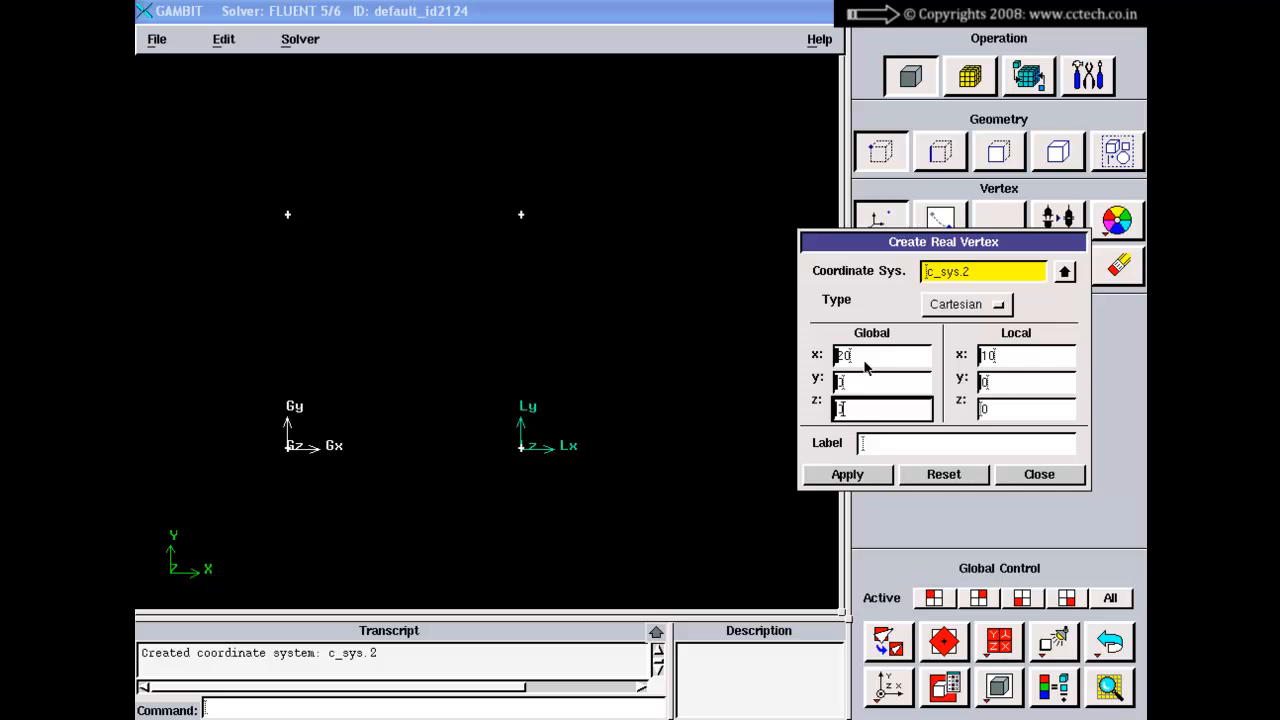
{"action": "left_click", "coordinate": [864, 360]}
{"action": "left_click", "coordinate": [864, 384]}
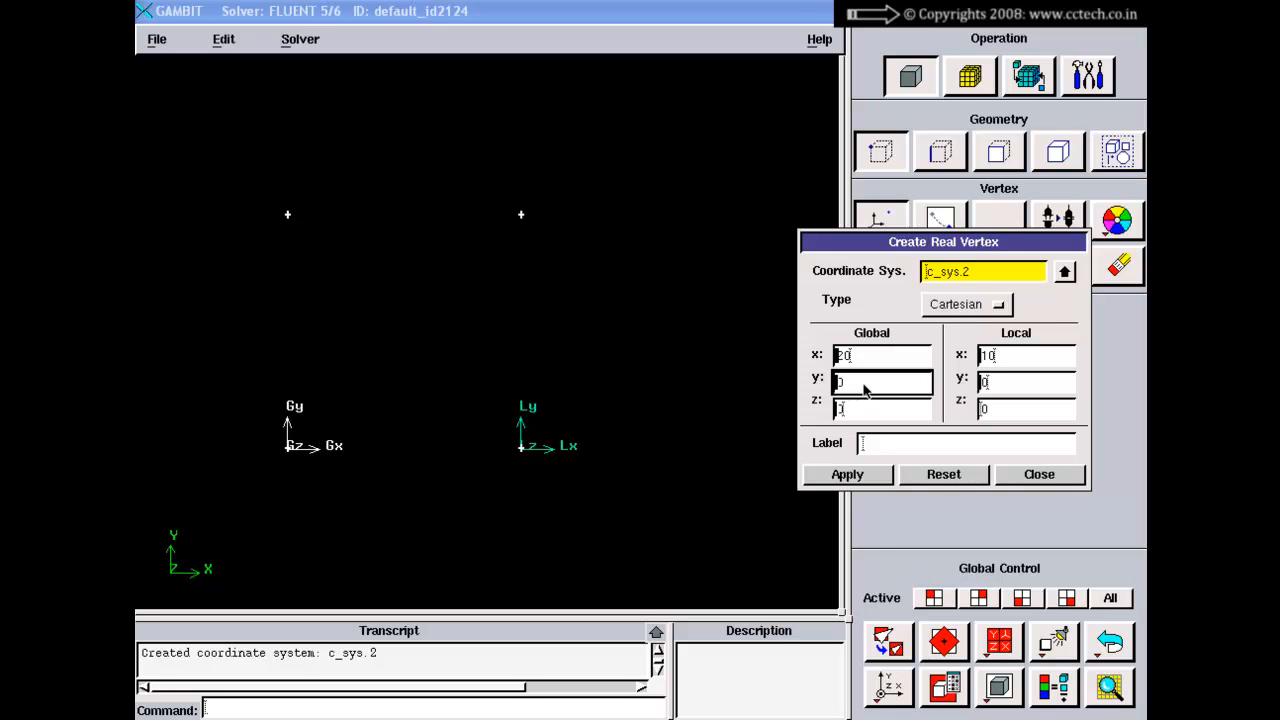
Step: Create real vertices at local coordinates (10, 0, 0) and (10, 10, 0) in c_sys.2, and reset the vertex form
{"action": "left_click", "coordinate": [847, 474]}
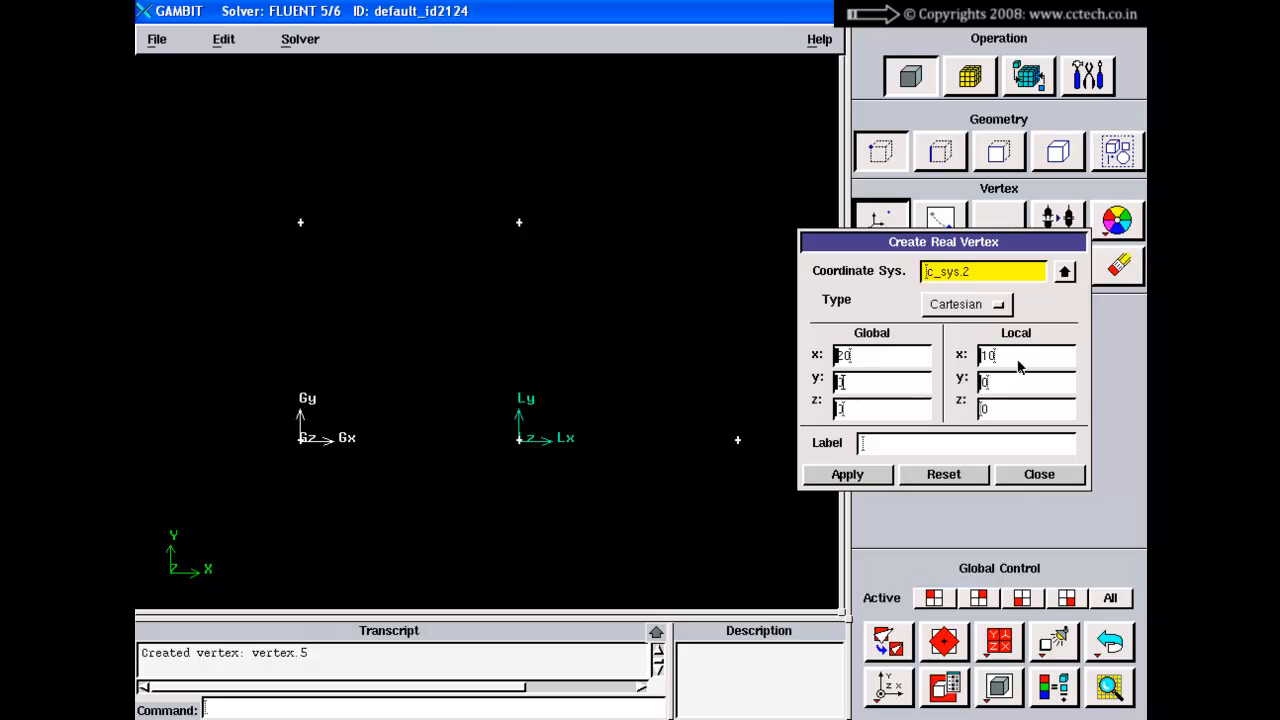
{"action": "left_click", "coordinate": [1000, 386]}
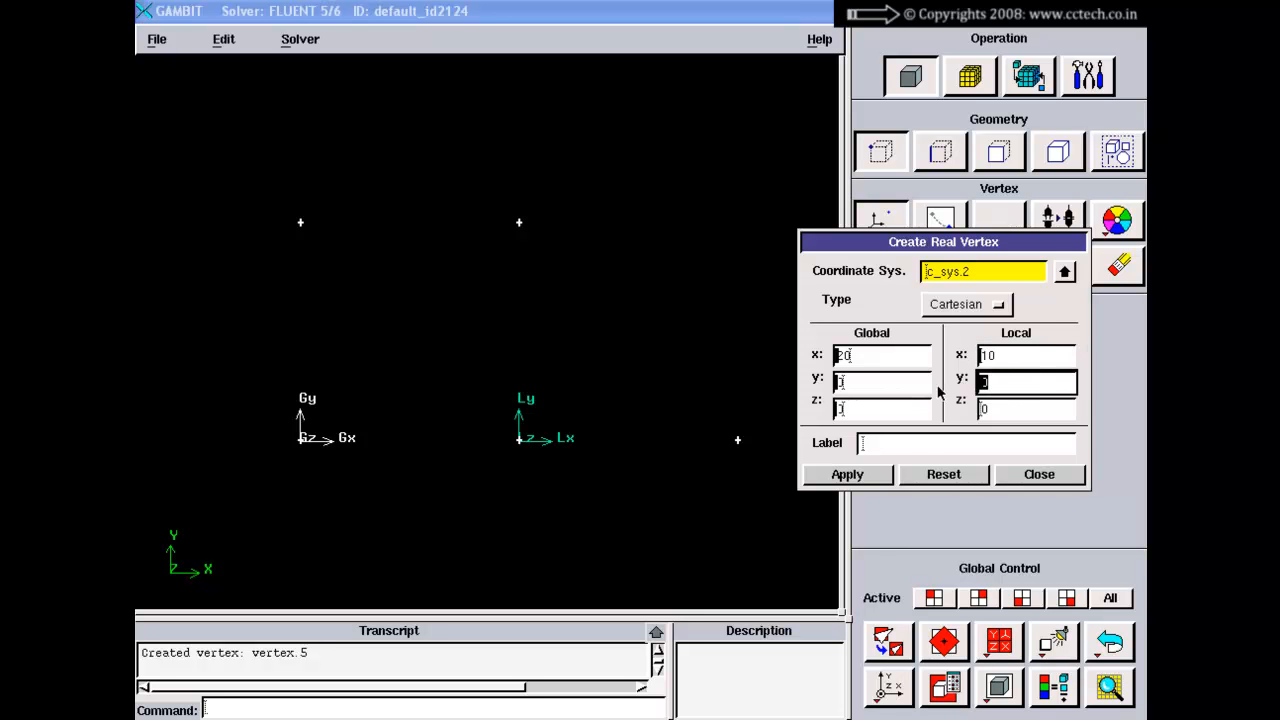
{"action": "type", "text": "1"}
{"action": "left_click", "coordinate": [846, 474]}
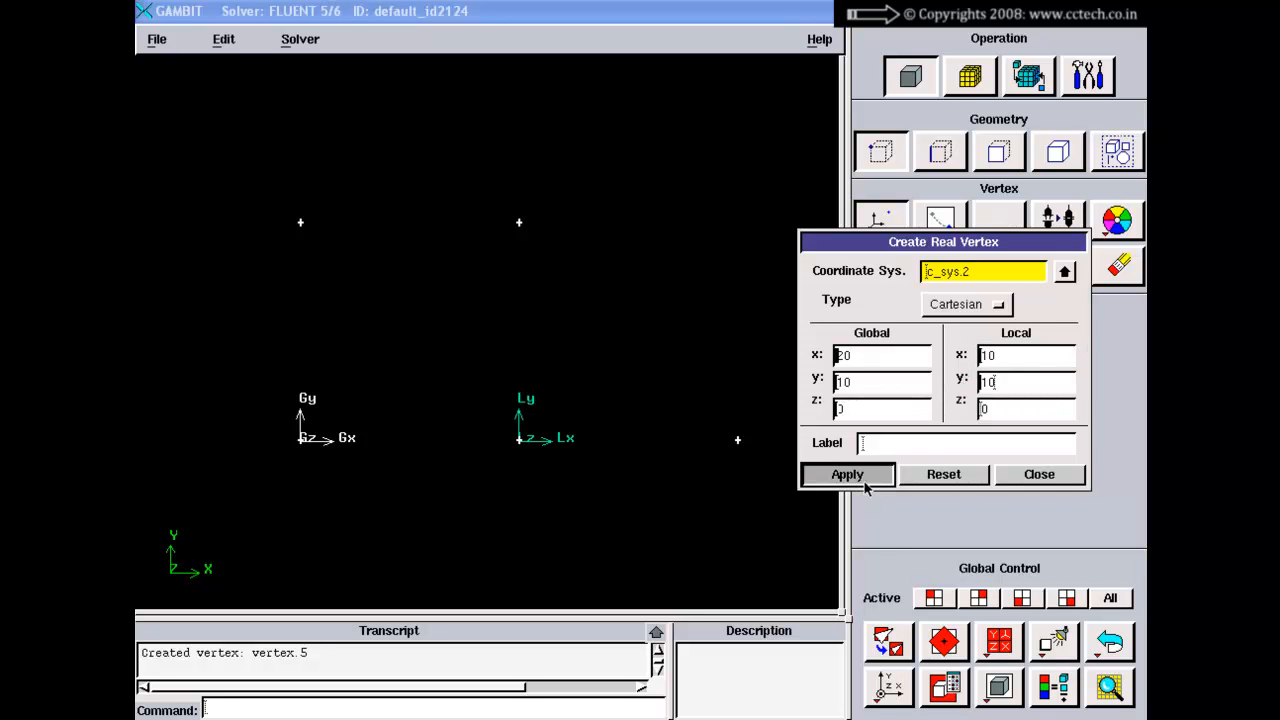
{"action": "left_click", "coordinate": [944, 476]}
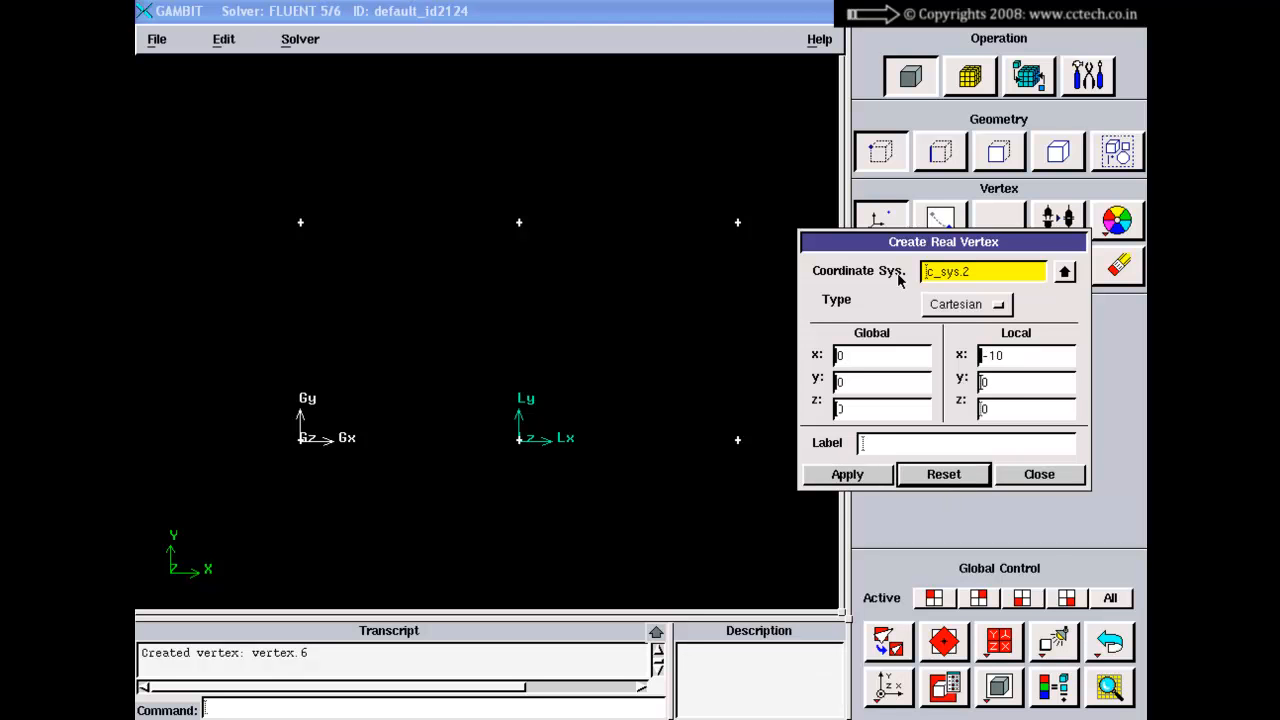
Step: Try c_sys.1 as the coordinate system for a new vertex, then reset and close the form
{"action": "left_click_drag", "start_coordinate": [895, 241], "coordinate": [857, 326]}
{"action": "left_click", "coordinate": [1027, 356]}
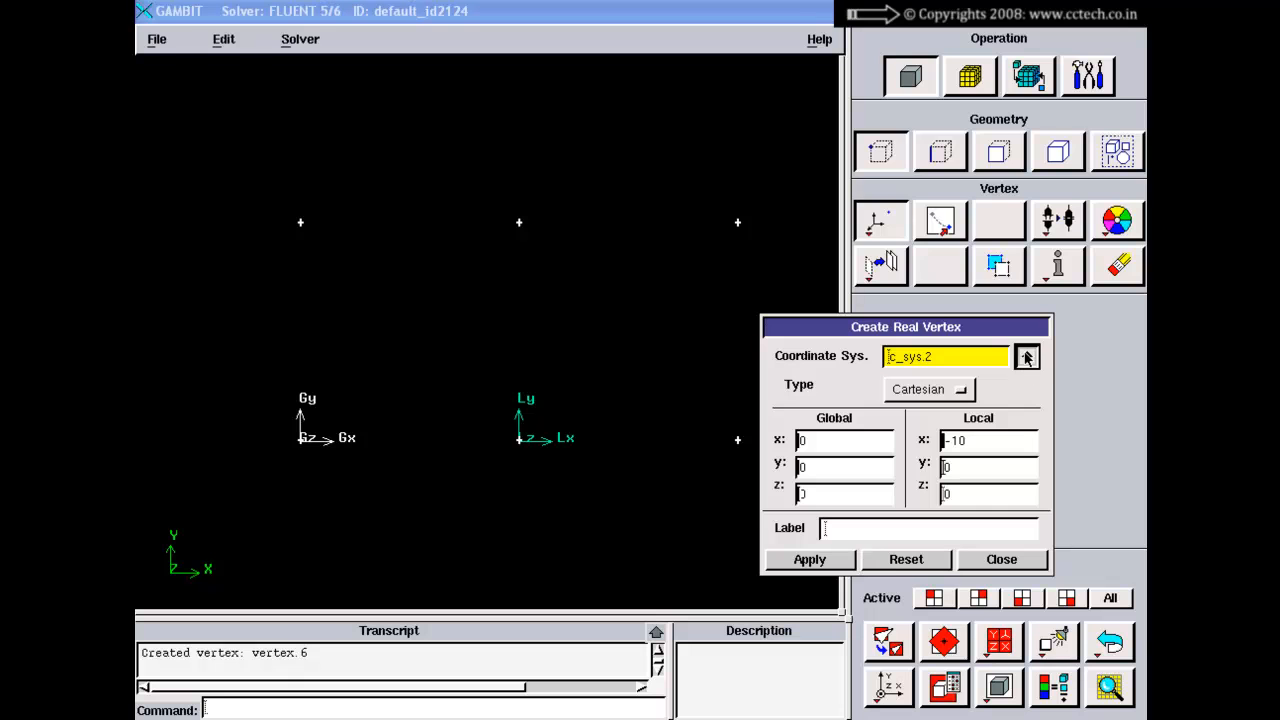
{"action": "left_click", "coordinate": [808, 132]}
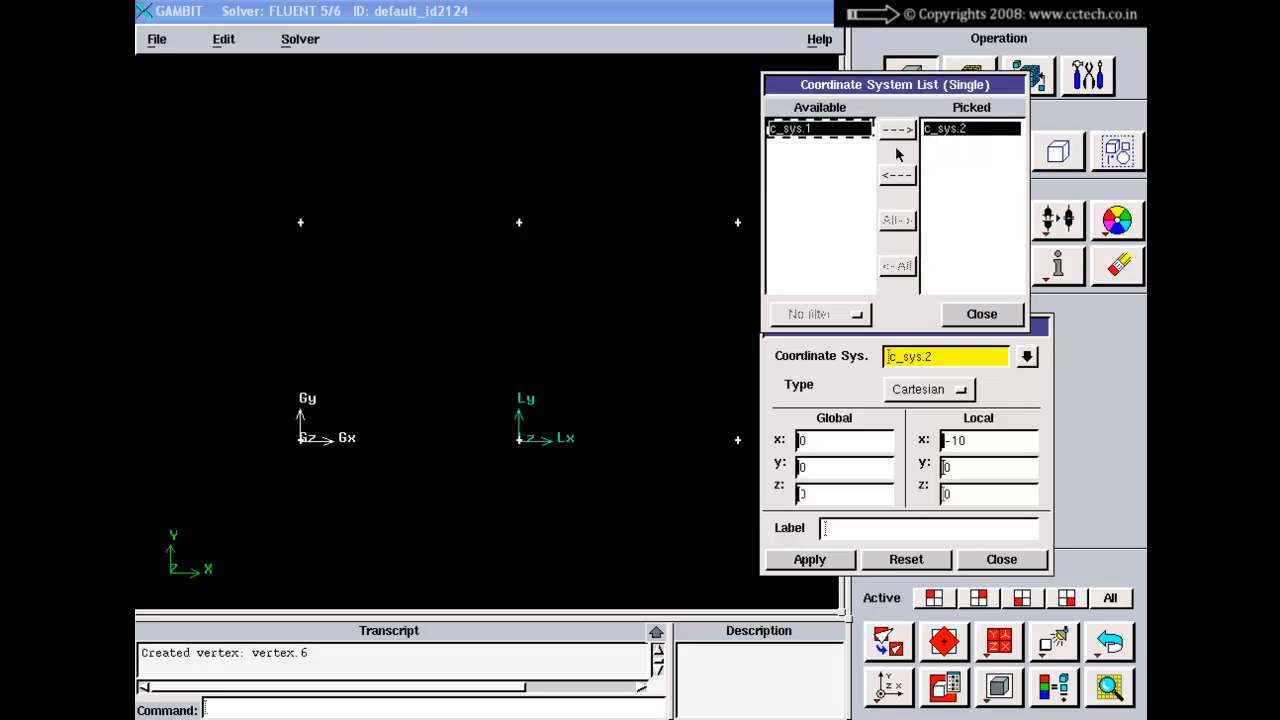
{"action": "left_click", "coordinate": [897, 131]}
{"action": "left_click", "coordinate": [981, 314]}
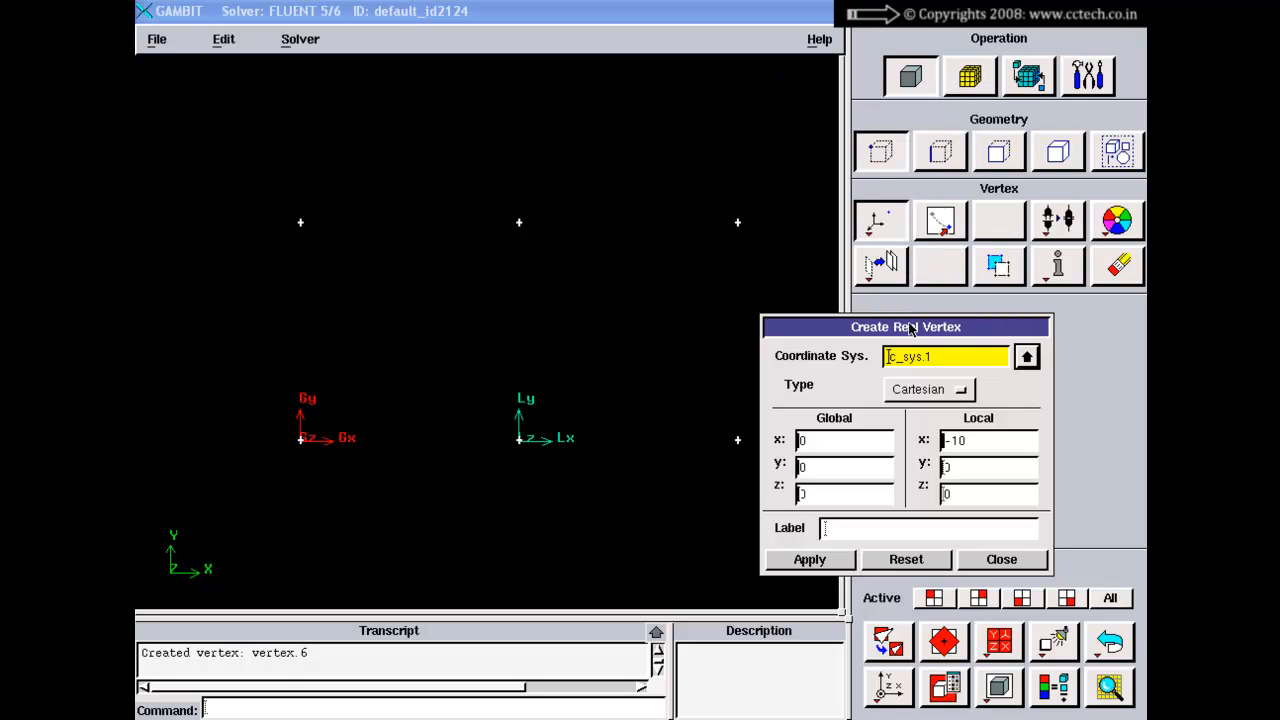
{"action": "left_click_drag", "start_coordinate": [909, 326], "coordinate": [981, 238]}
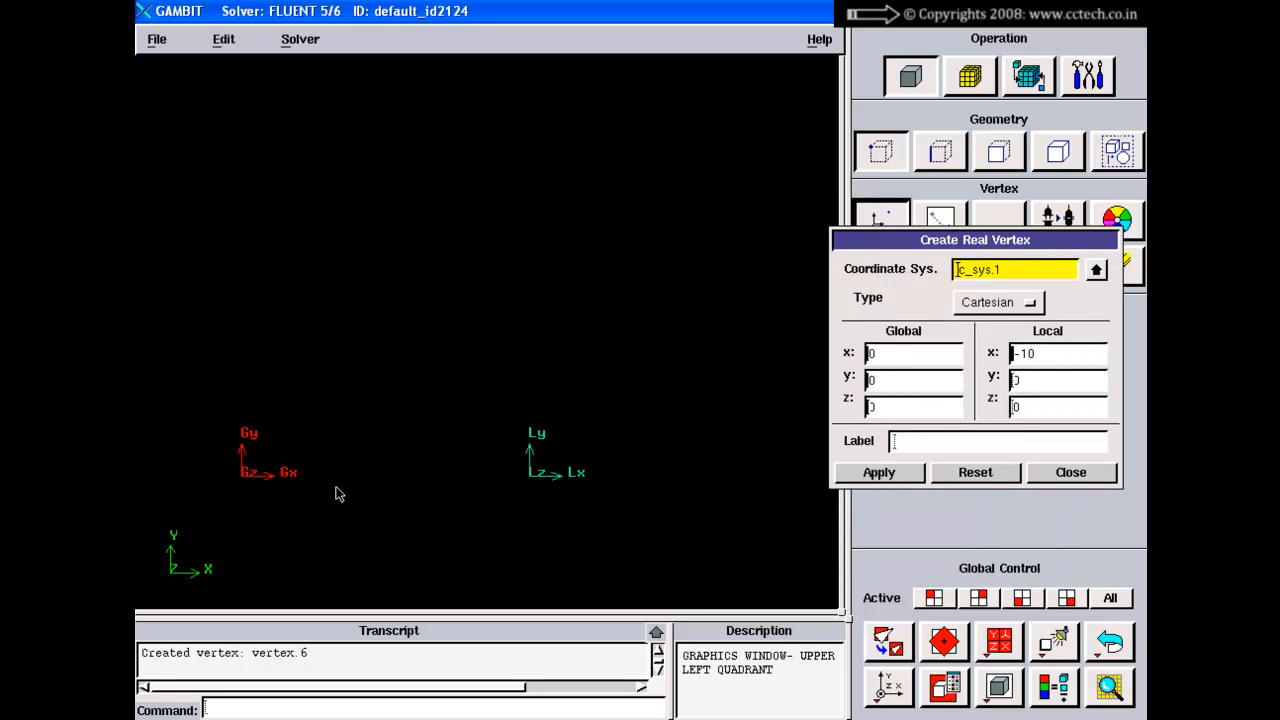
{"action": "left_click_drag", "start_coordinate": [1049, 356], "coordinate": [966, 367]}
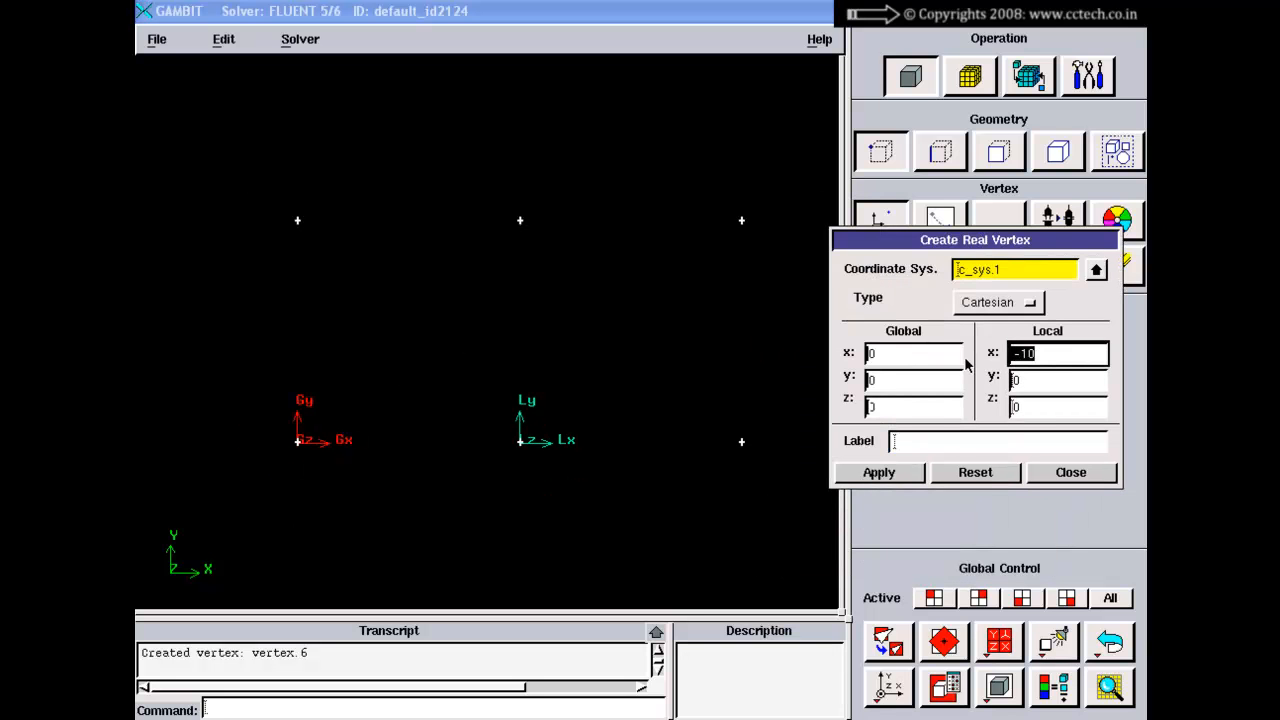
{"action": "left_click", "coordinate": [1033, 353]}
{"action": "left_click", "coordinate": [985, 478]}
{"action": "left_click", "coordinate": [1068, 472]}
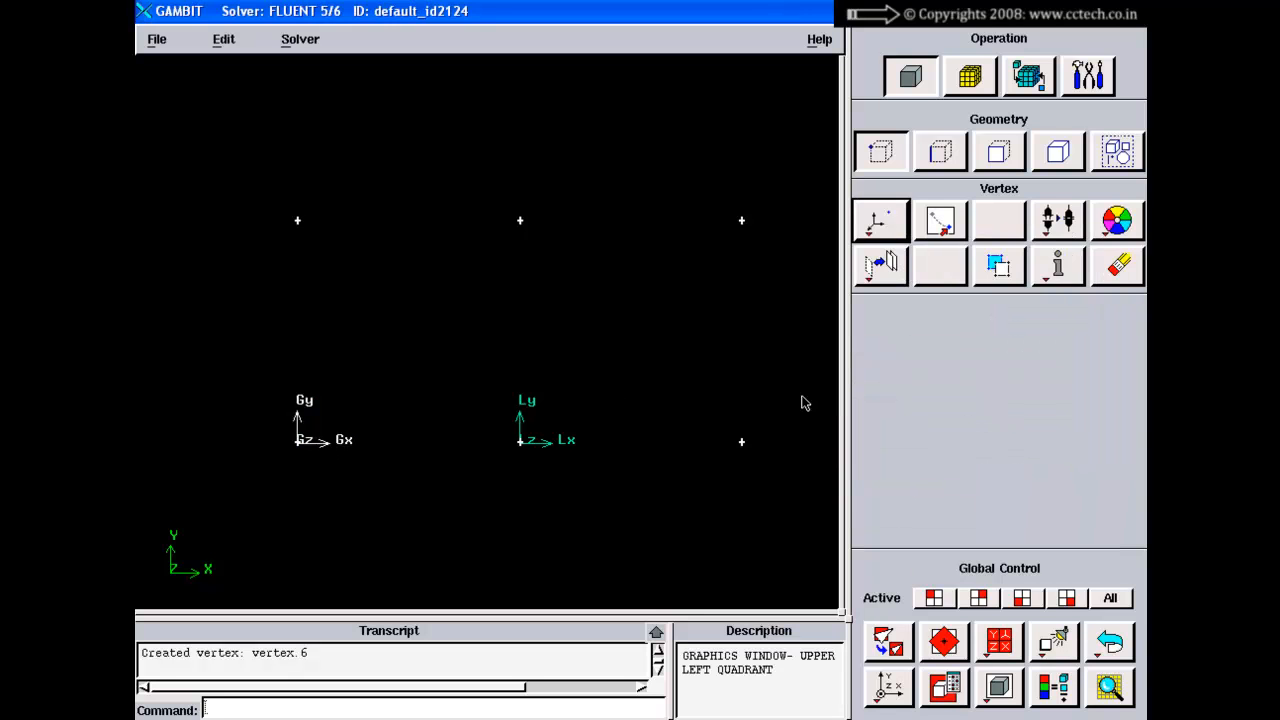
{"action": "right_click_drag", "start_coordinate": [803, 403], "coordinate": [830, 262]}
{"action": "left_click_drag", "start_coordinate": [737, 269], "coordinate": [696, 302]}
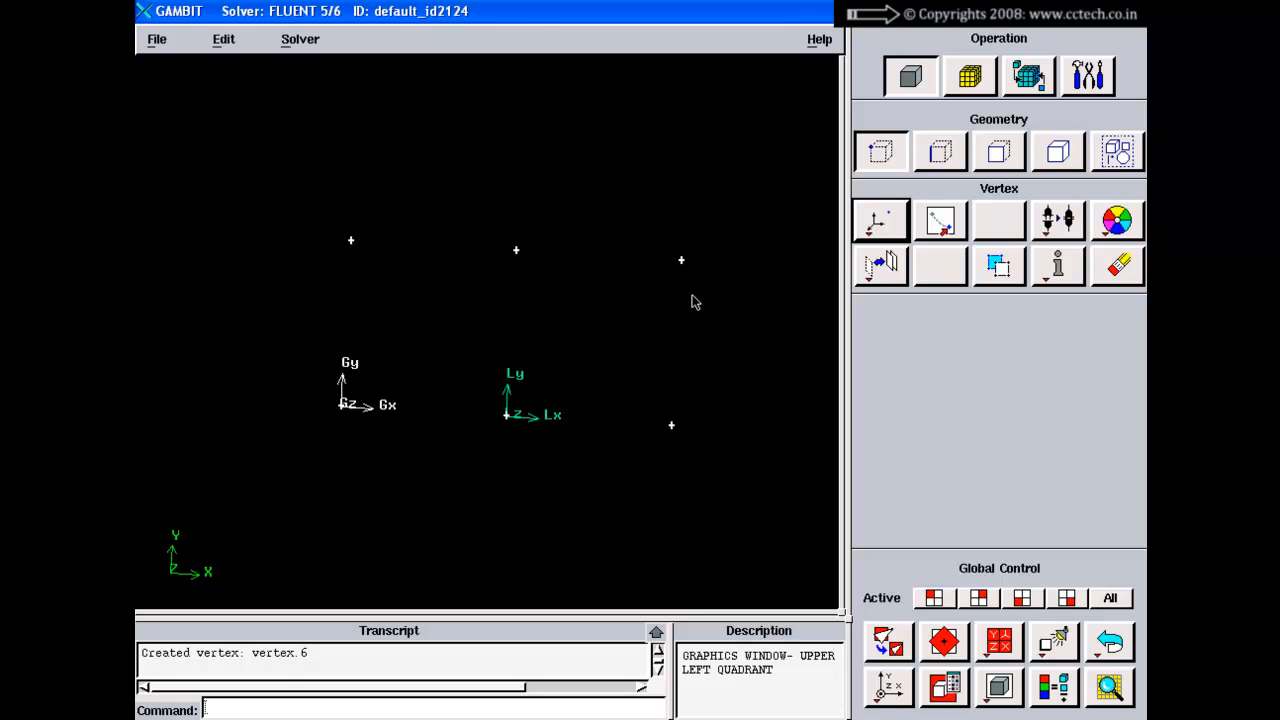
{"action": "left_click", "coordinate": [887, 641]}
{"action": "left_click", "coordinate": [887, 687]}
{"action": "right_click_drag", "start_coordinate": [665, 451], "coordinate": [663, 349]}
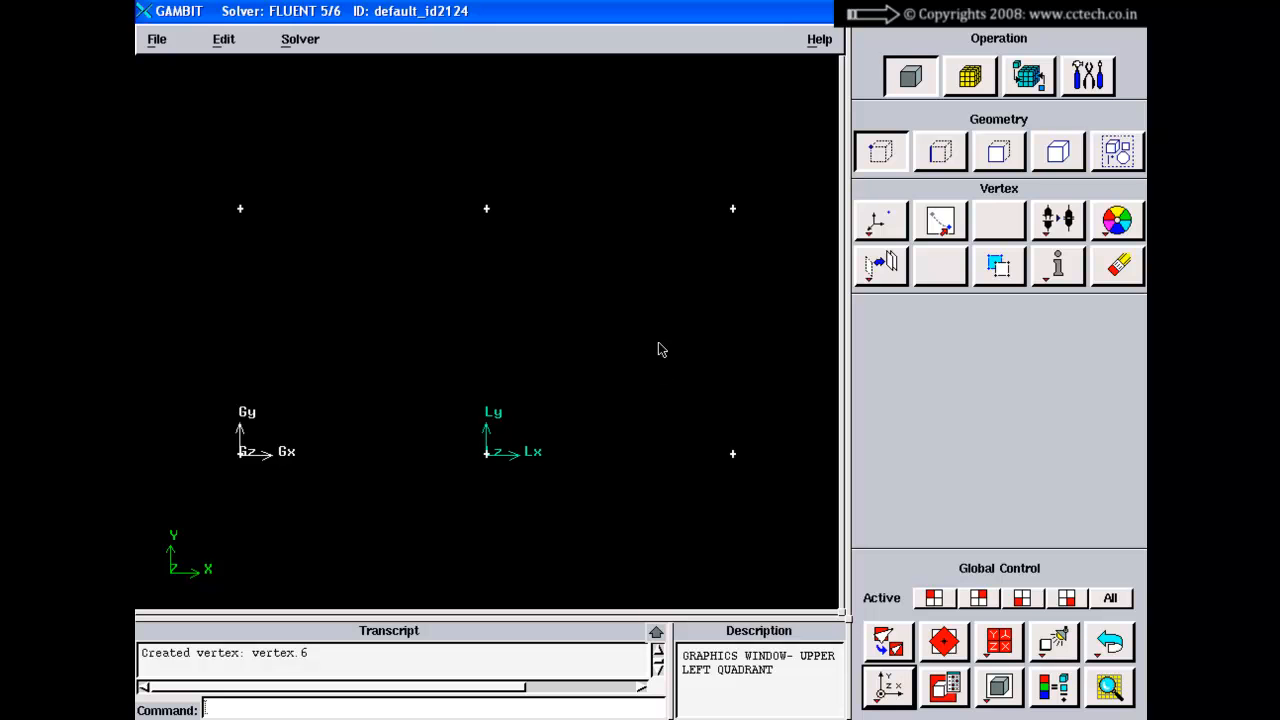
Step: Start a new real vertex in c_sys.2, switch its type to Cylindrical and examine the local r, t and z values
{"action": "left_click", "coordinate": [878, 226]}
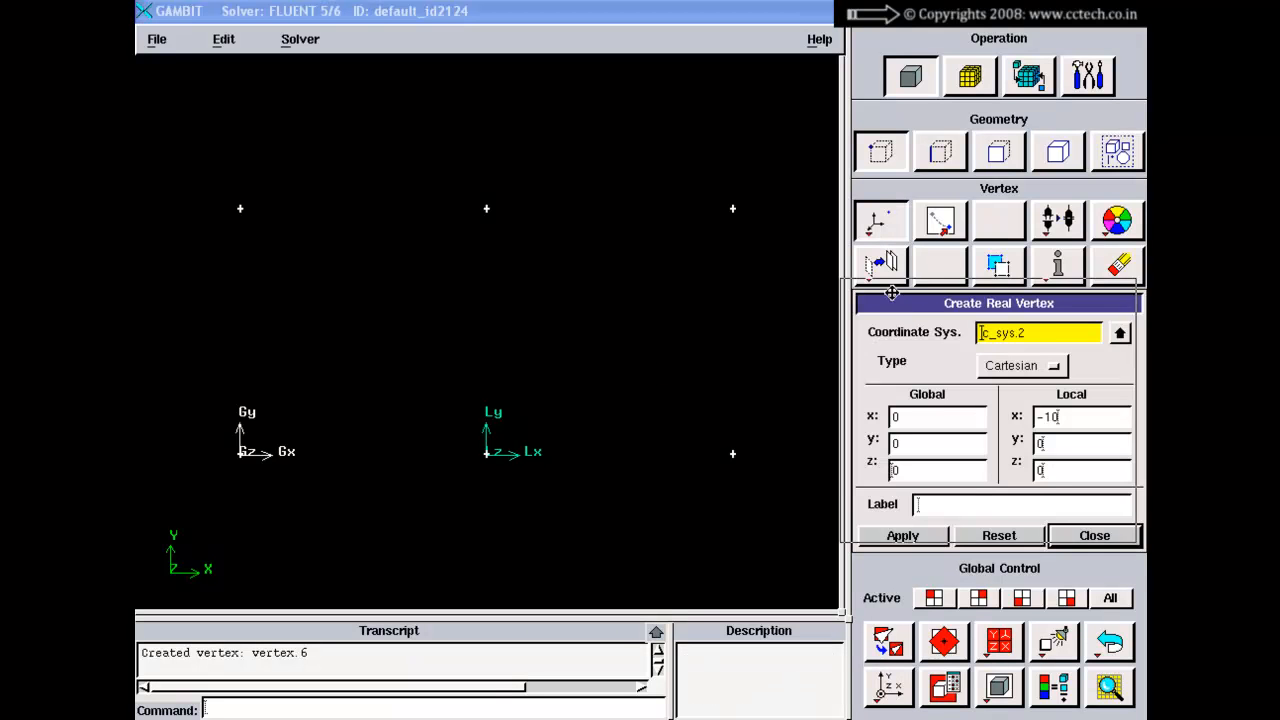
{"action": "left_click", "coordinate": [957, 311]}
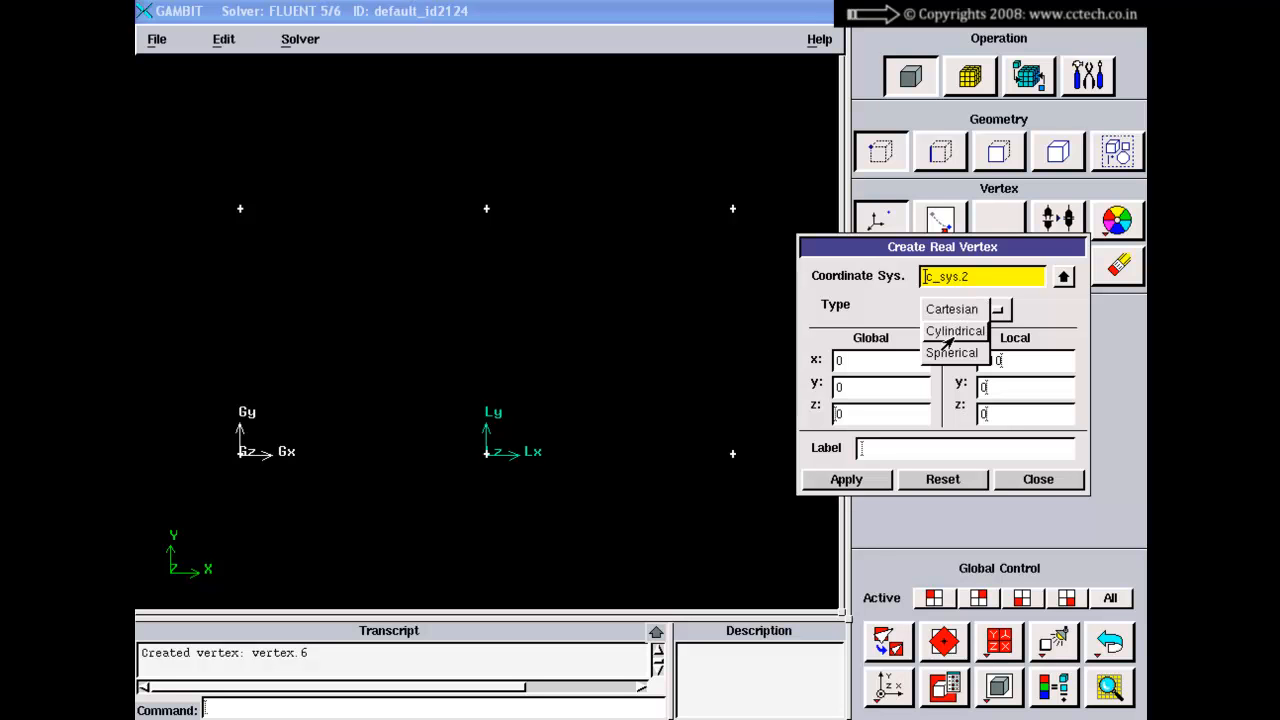
{"action": "left_click", "coordinate": [952, 334]}
{"action": "key", "text": "Tab"}
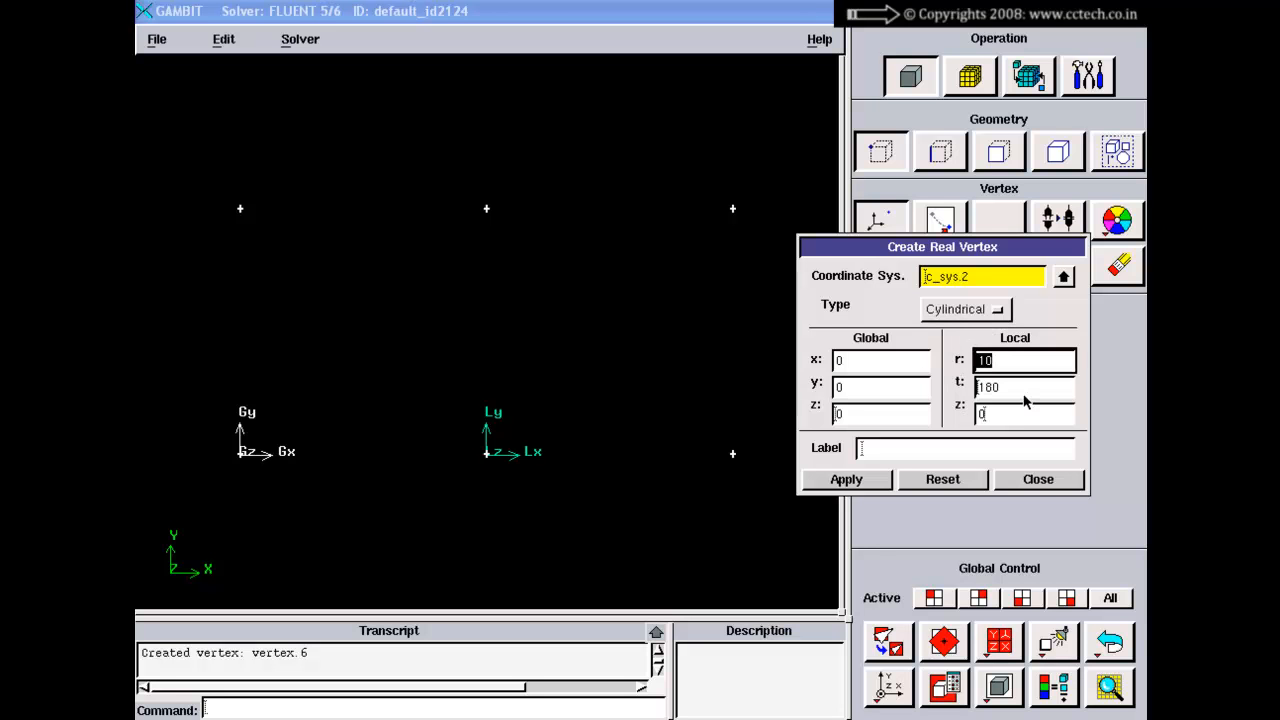
{"action": "key", "text": "Tab"}
{"action": "left_click_drag", "start_coordinate": [988, 409], "coordinate": [945, 410]}
{"action": "left_click_drag", "start_coordinate": [1018, 391], "coordinate": [951, 391]}
{"action": "left_click_drag", "start_coordinate": [1005, 358], "coordinate": [949, 360]}
Step: Set the cylindrical vertex's local angle t to 90 and compare its local and global coordinates
{"action": "left_click", "coordinate": [1015, 388]}
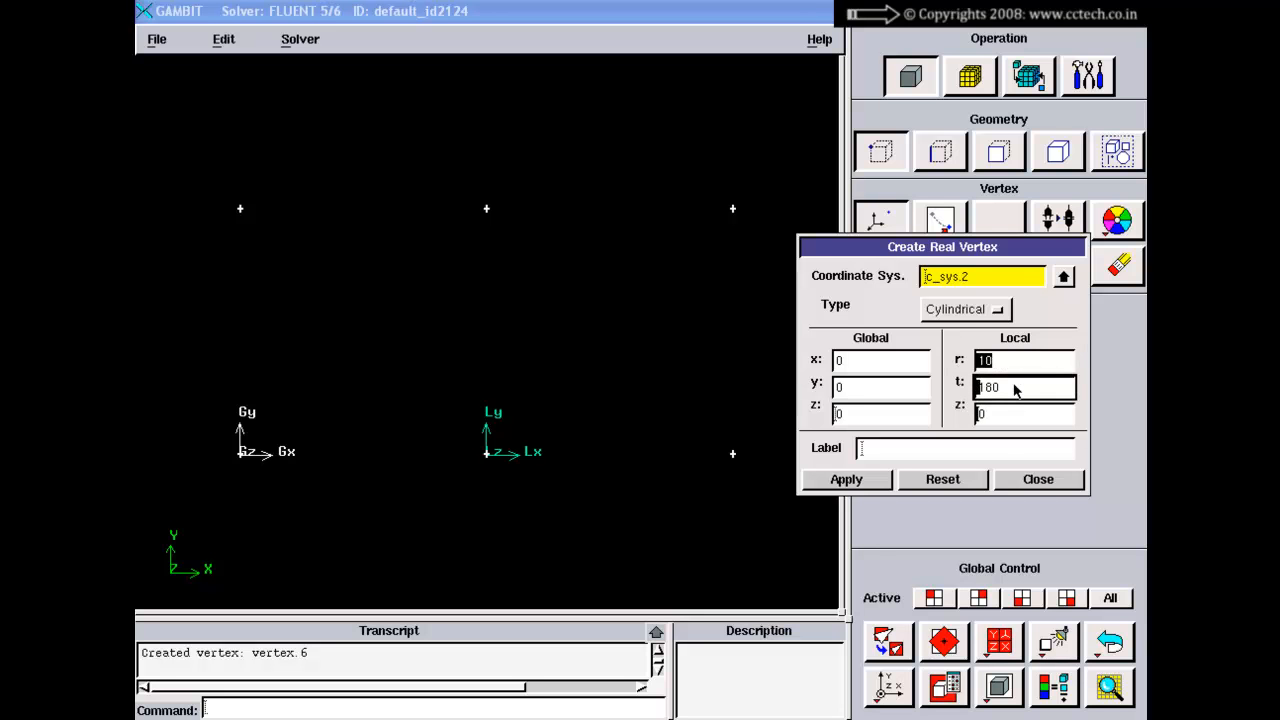
{"action": "left_click", "coordinate": [882, 362]}
{"action": "left_click", "coordinate": [869, 399]}
{"action": "left_click", "coordinate": [867, 413]}
{"action": "left_click", "coordinate": [866, 365]}
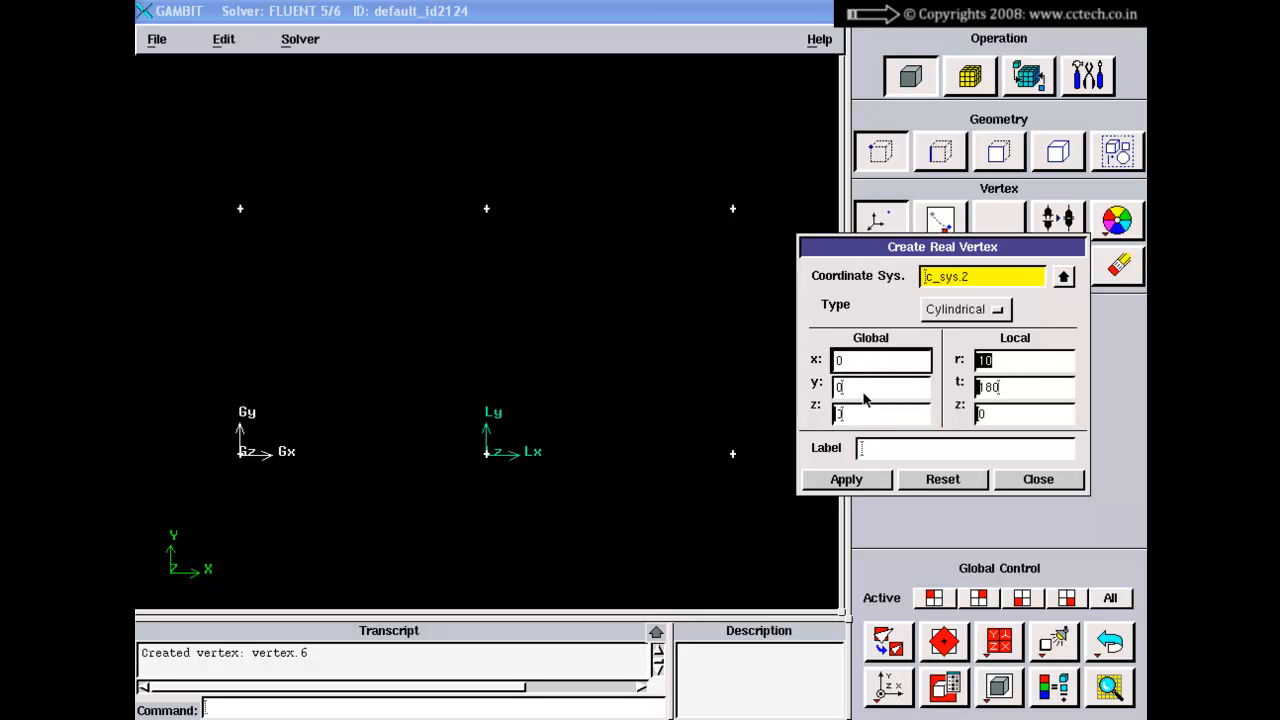
{"action": "left_click", "coordinate": [868, 420]}
{"action": "left_click", "coordinate": [1004, 366]}
{"action": "left_click_drag", "start_coordinate": [1001, 370], "coordinate": [953, 370]}
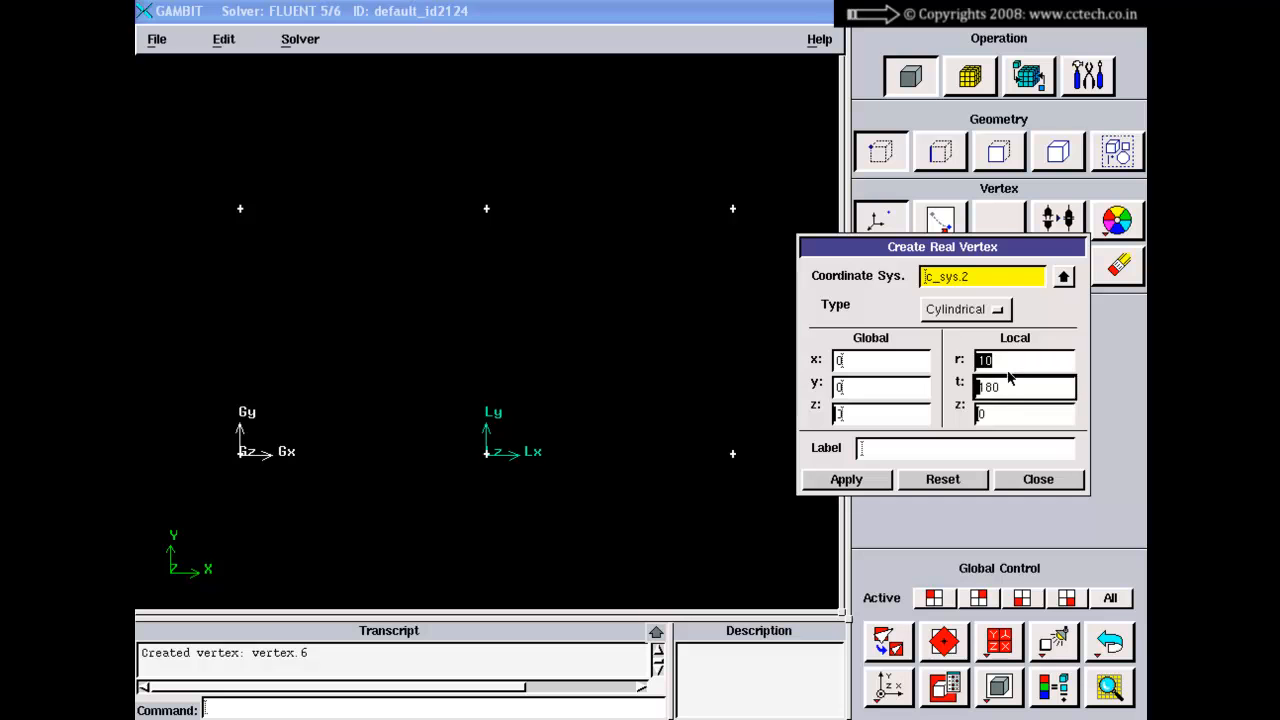
{"action": "left_click_drag", "start_coordinate": [1024, 390], "coordinate": [975, 394]}
{"action": "type", "text": "90"}
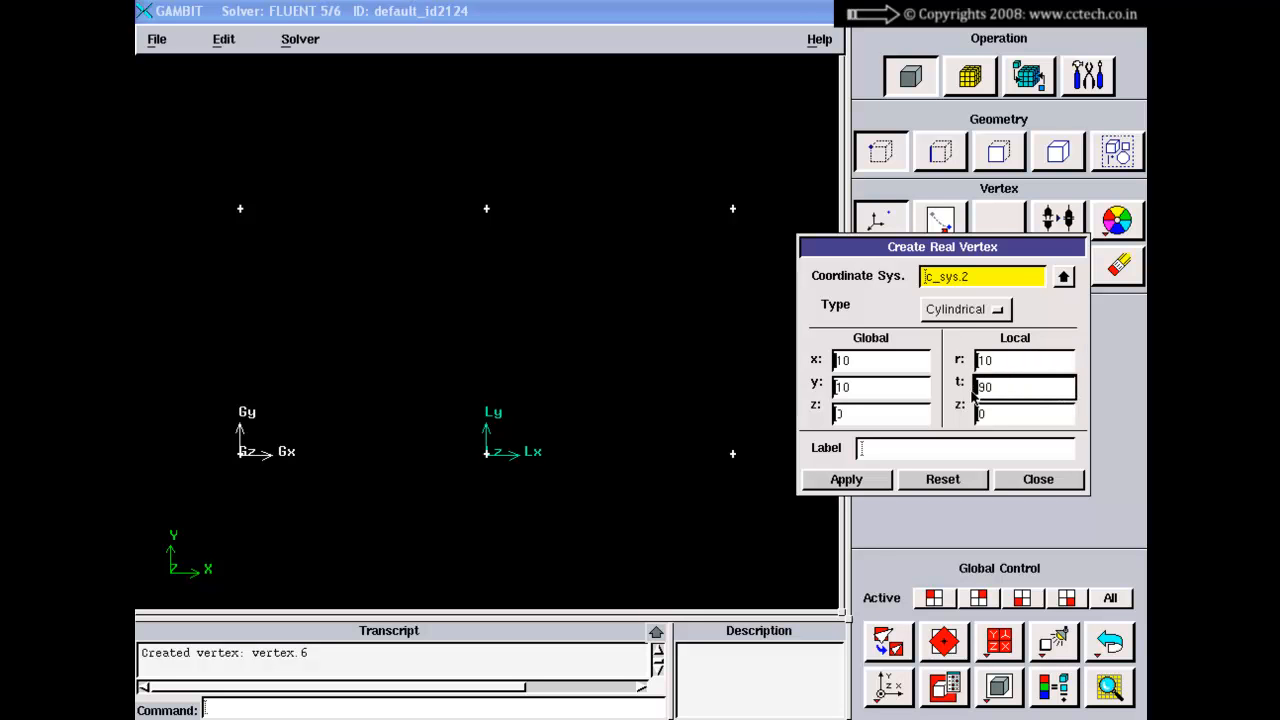
{"action": "left_click", "coordinate": [1003, 364]}
{"action": "left_click", "coordinate": [890, 385]}
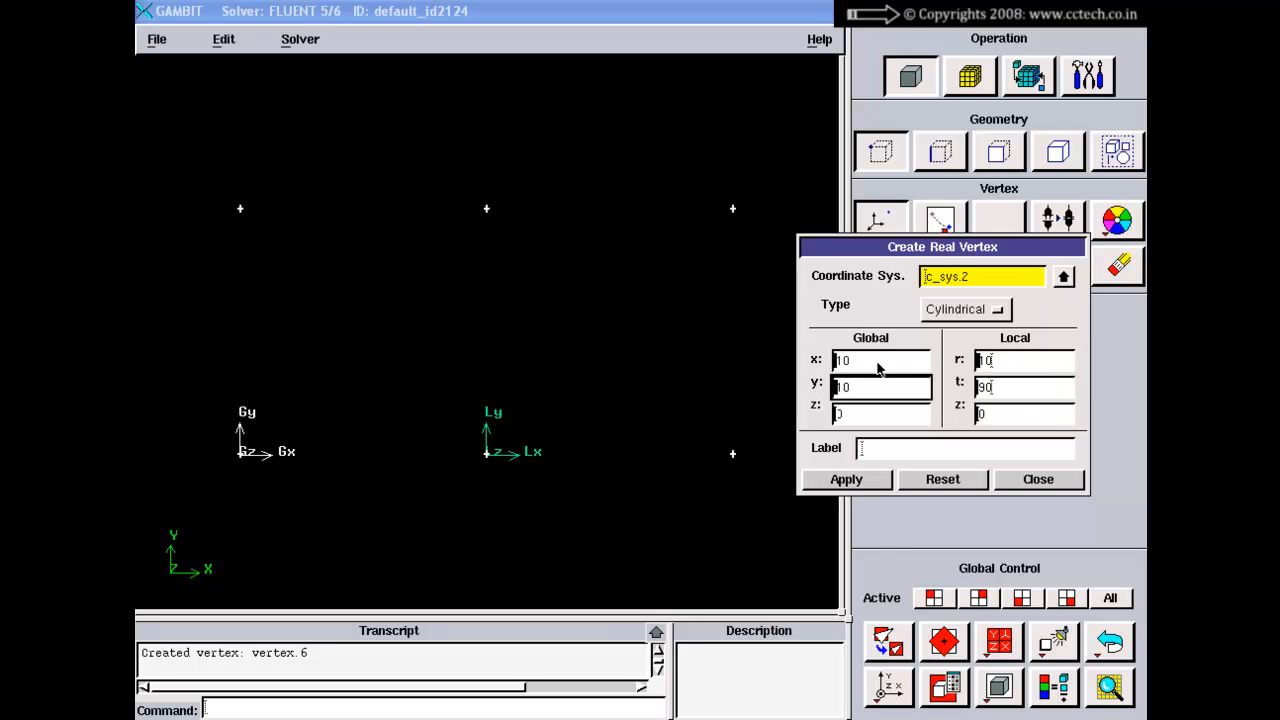
{"action": "left_click", "coordinate": [878, 365]}
{"action": "left_click", "coordinate": [876, 392]}
Step: Switch the new vertex's coordinate type to Spherical and examine its local r, t and p values
{"action": "left_click", "coordinate": [955, 309]}
{"action": "left_click", "coordinate": [948, 331]}
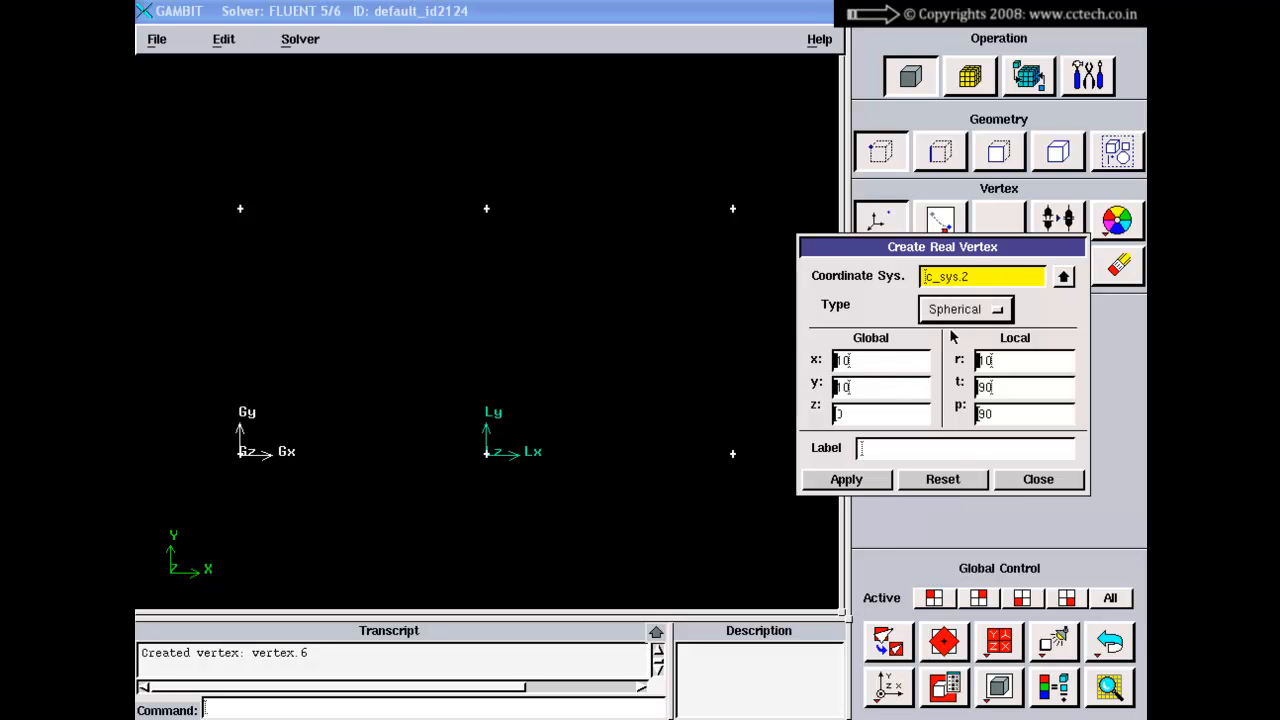
{"action": "left_click_drag", "start_coordinate": [1007, 367], "coordinate": [945, 416]}
{"action": "left_click", "coordinate": [980, 414]}
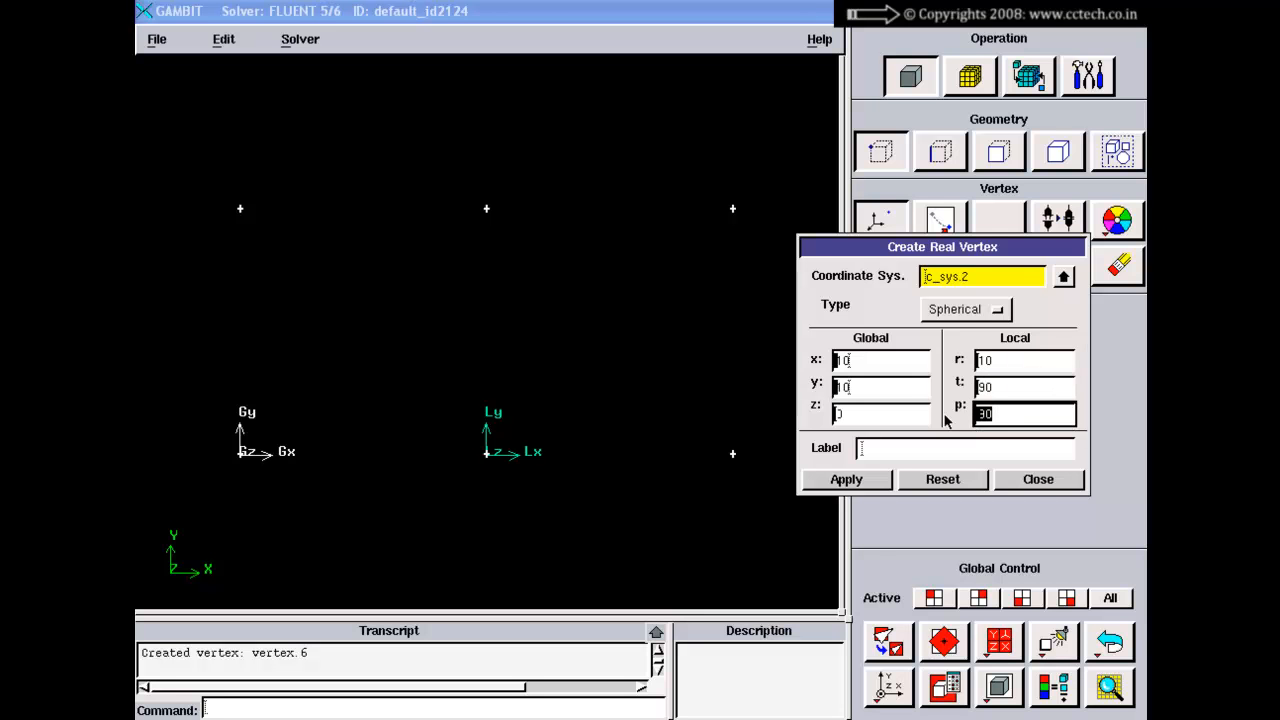
{"action": "left_click", "coordinate": [987, 360]}
{"action": "left_click", "coordinate": [992, 388]}
{"action": "left_click", "coordinate": [990, 412]}
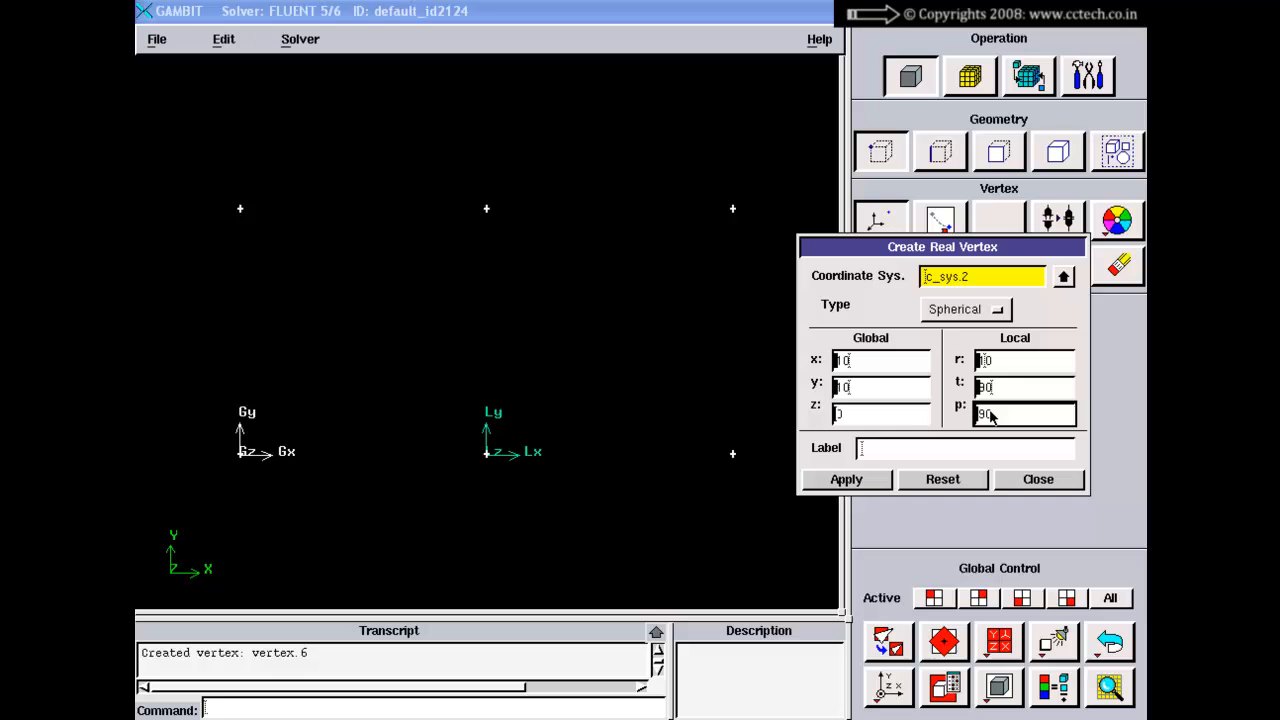
Step: Check the spherical vertex's global x, y and z values, then reset and close the form without creating the vertex
{"action": "left_click", "coordinate": [904, 416]}
{"action": "left_click", "coordinate": [890, 392]}
{"action": "left_click", "coordinate": [888, 369]}
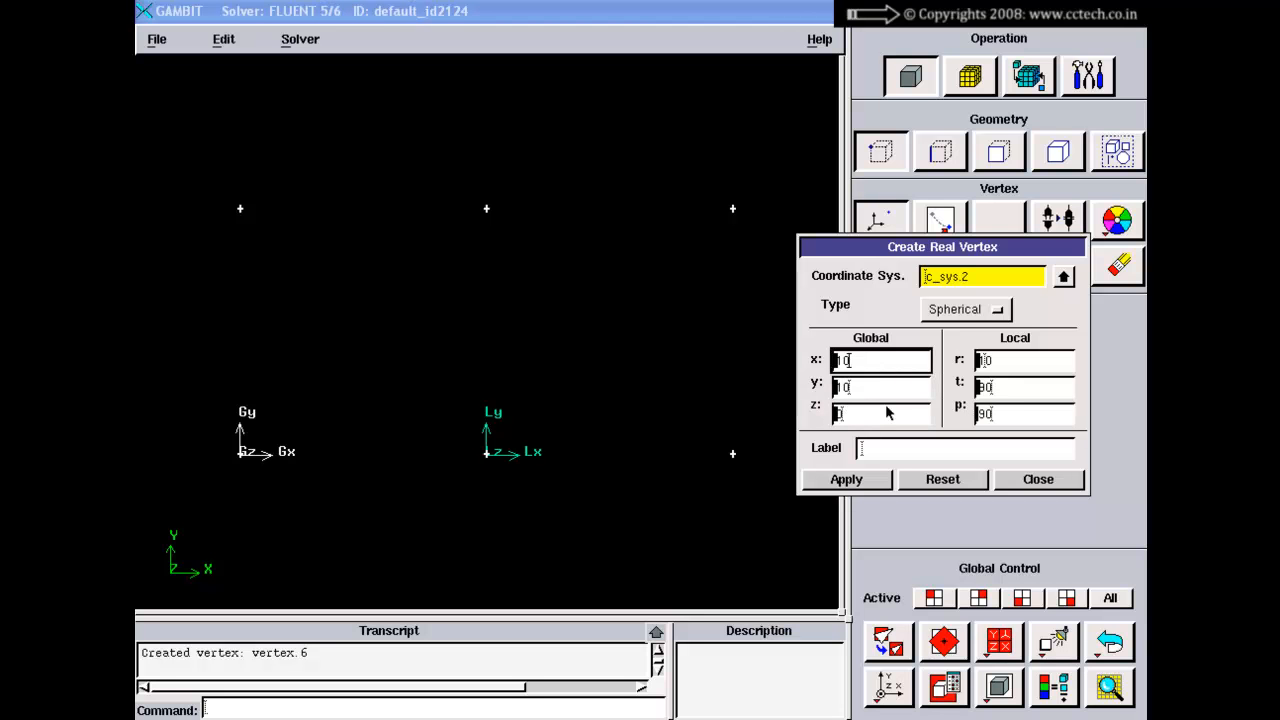
{"action": "left_click", "coordinate": [887, 413]}
{"action": "left_click", "coordinate": [907, 482]}
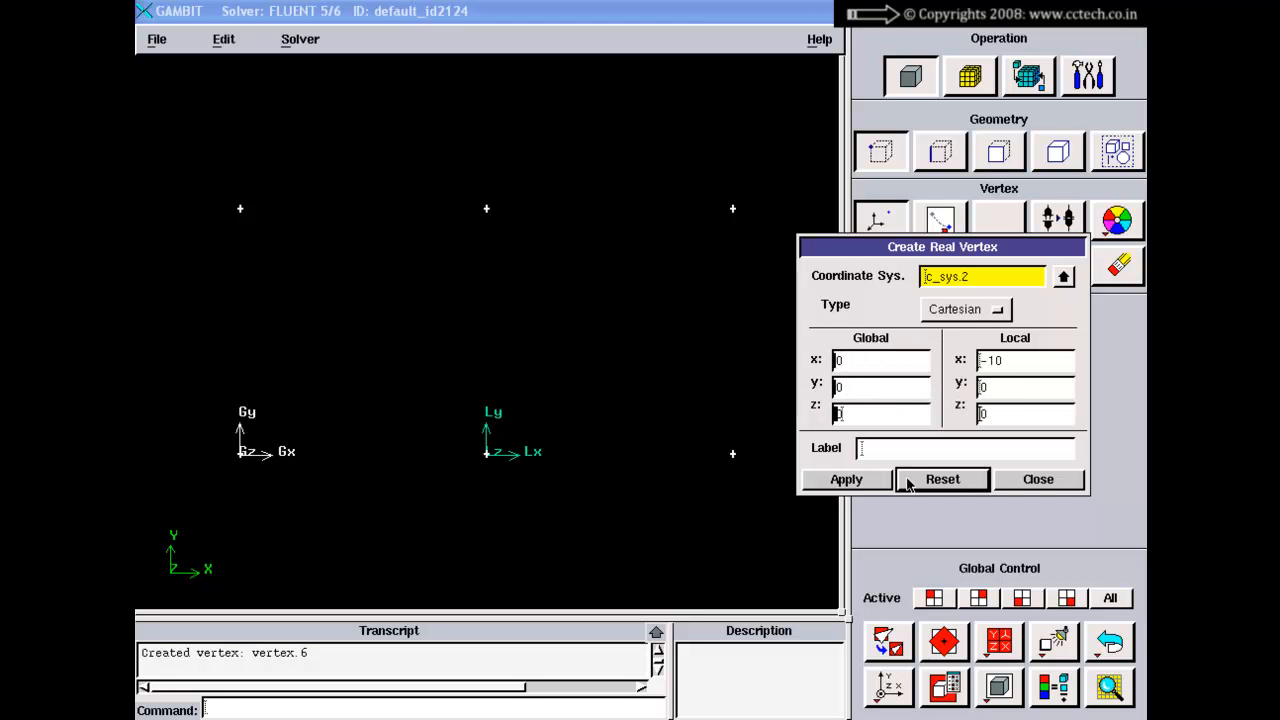
{"action": "left_click", "coordinate": [997, 482]}
{"action": "right_click_drag", "start_coordinate": [711, 363], "coordinate": [703, 314]}
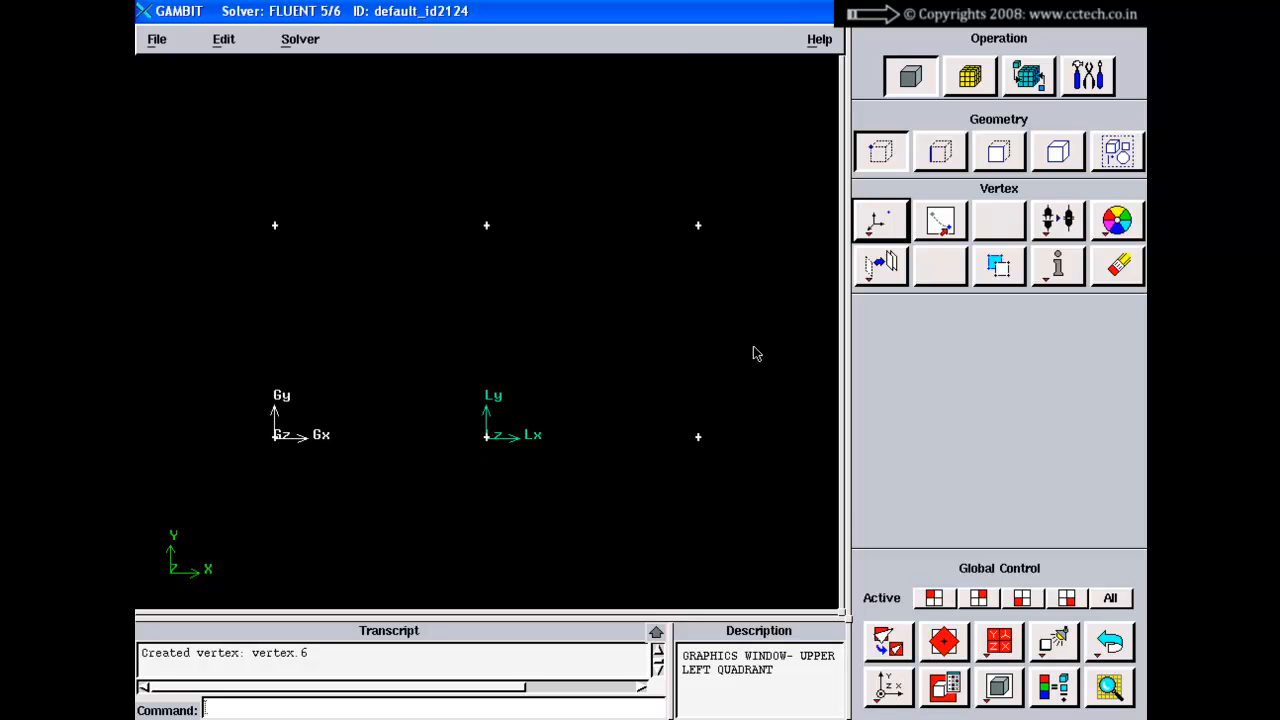
{"action": "right_click", "coordinate": [876, 233]}
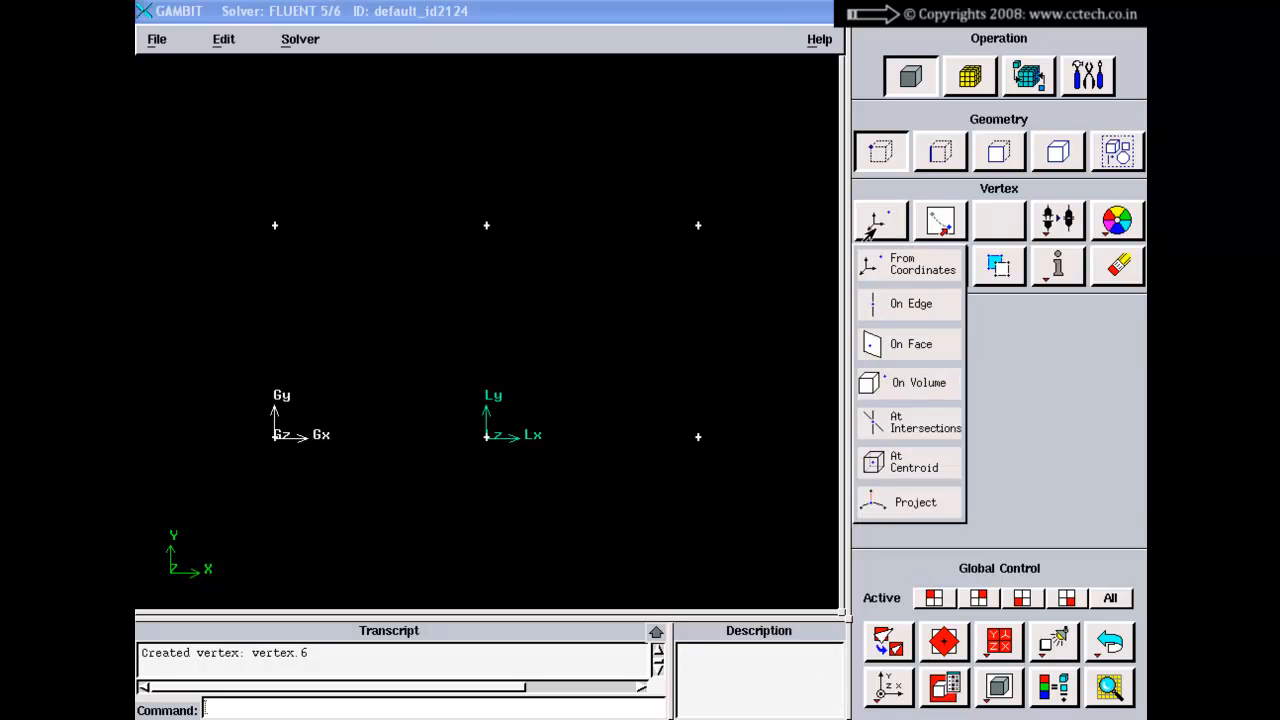
{"action": "left_click", "coordinate": [787, 203]}
Step: Create real straight edges from the vertex above the global origin to the one above the local origin, and down to the local origin vertex
{"action": "left_click", "coordinate": [940, 150]}
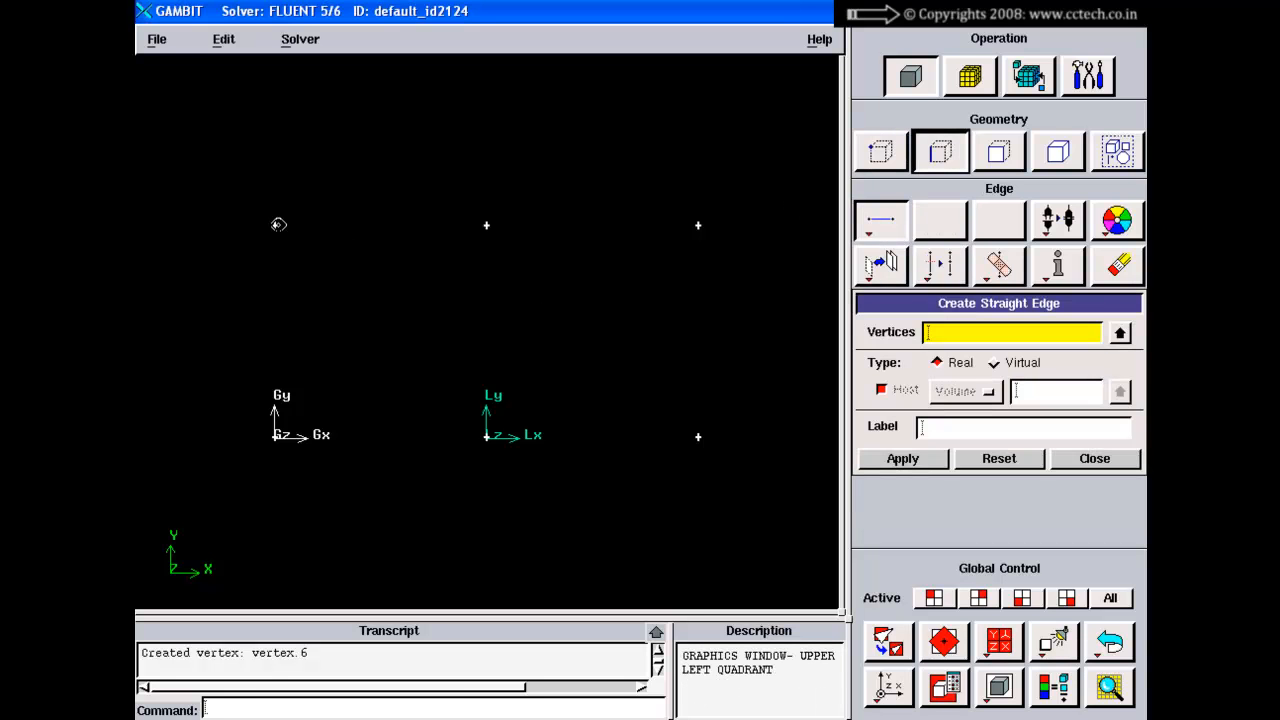
{"action": "left_click", "coordinate": [275, 225], "text": "shift"}
{"action": "left_click", "coordinate": [494, 226], "text": "shift"}
{"action": "middle_click", "coordinate": [496, 226], "text": "shift"}
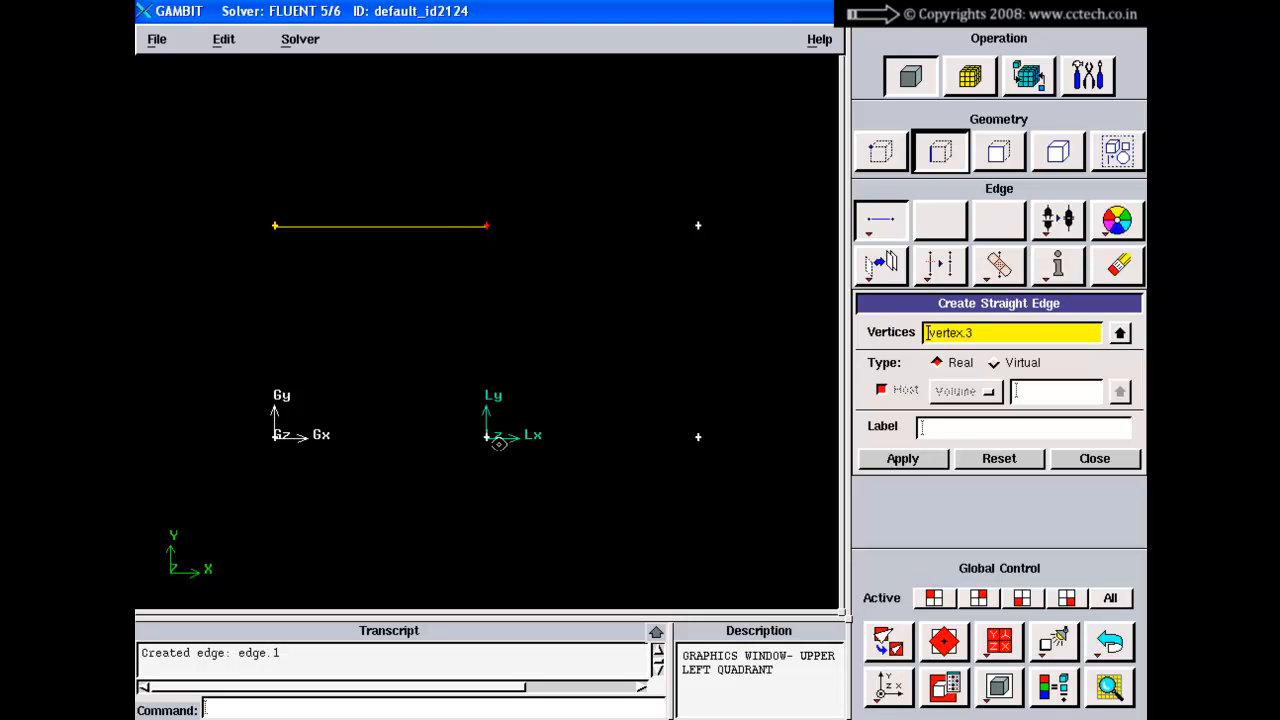
{"action": "left_click", "coordinate": [486, 438], "text": "shift"}
{"action": "middle_click", "coordinate": [494, 438], "text": "shift"}
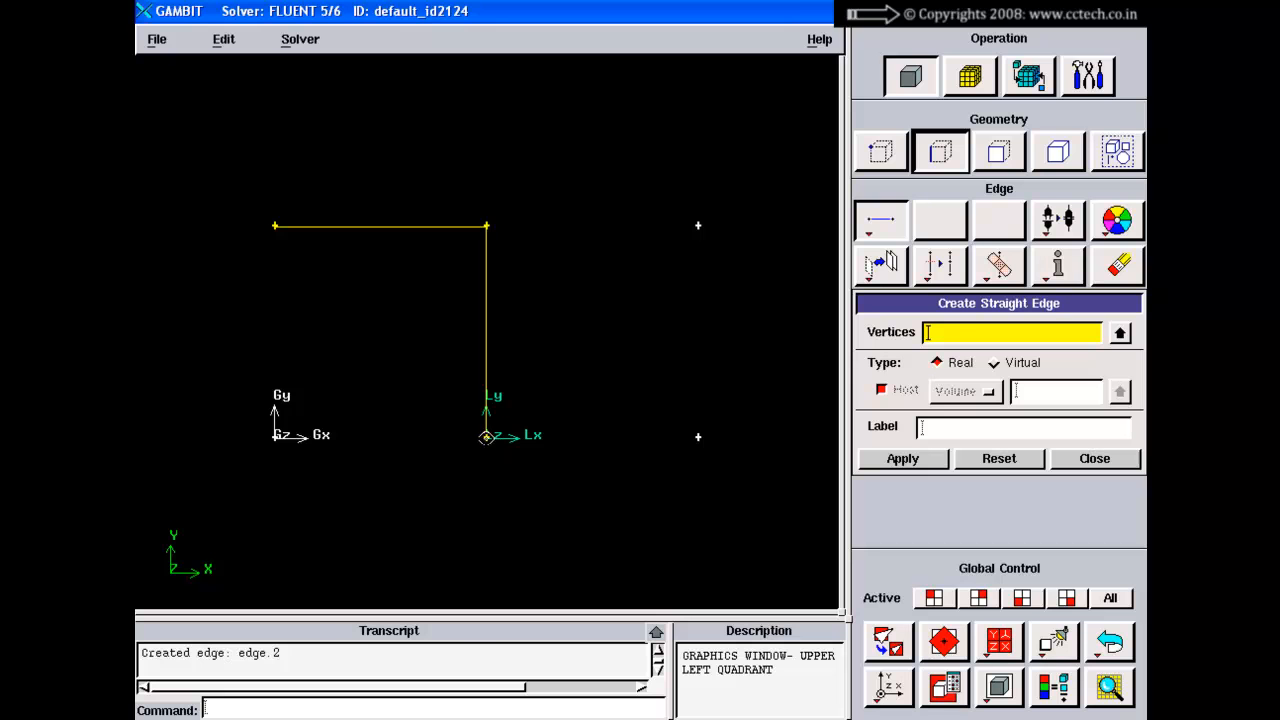
Step: Create straight edges from the global origin vertex to the local origin vertex and to the vertex above it, closing the first square
{"action": "left_click", "coordinate": [277, 435], "text": "shift"}
{"action": "middle_click", "coordinate": [333, 396], "text": "shift"}
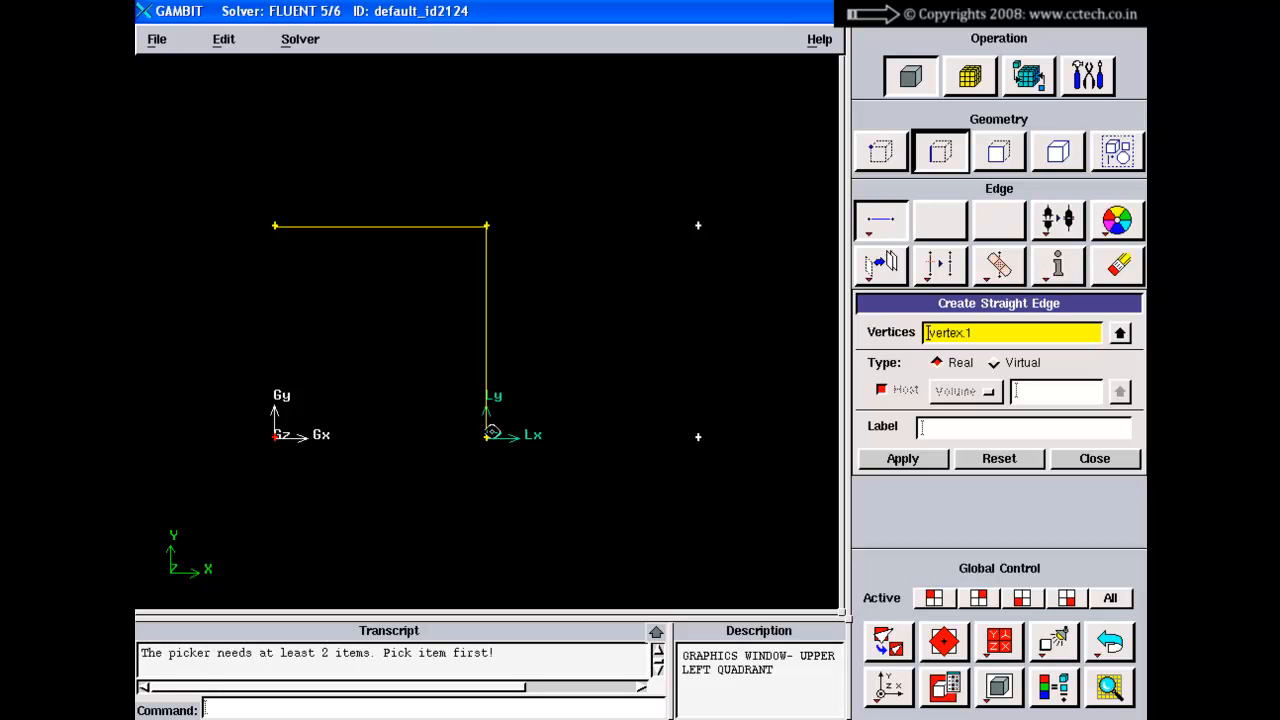
{"action": "left_click", "coordinate": [487, 436], "text": "shift"}
{"action": "middle_click", "coordinate": [546, 385], "text": "shift"}
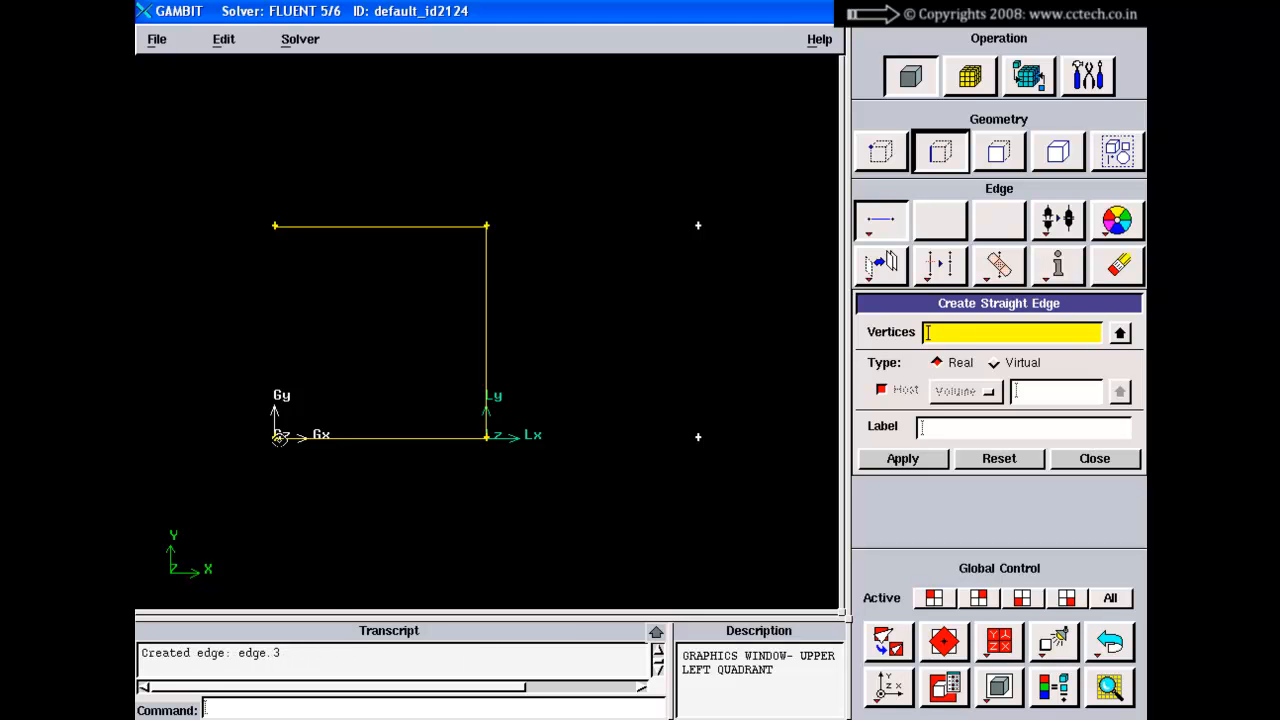
{"action": "left_click", "coordinate": [277, 435], "text": "shift"}
{"action": "left_click", "coordinate": [275, 226], "text": "shift"}
{"action": "middle_click", "coordinate": [307, 264], "text": "shift"}
Step: Create straight edges from the vertex above the local origin to vertex.6, and from vertex.6 down to the vertex below it
{"action": "left_click", "coordinate": [486, 225], "text": "shift"}
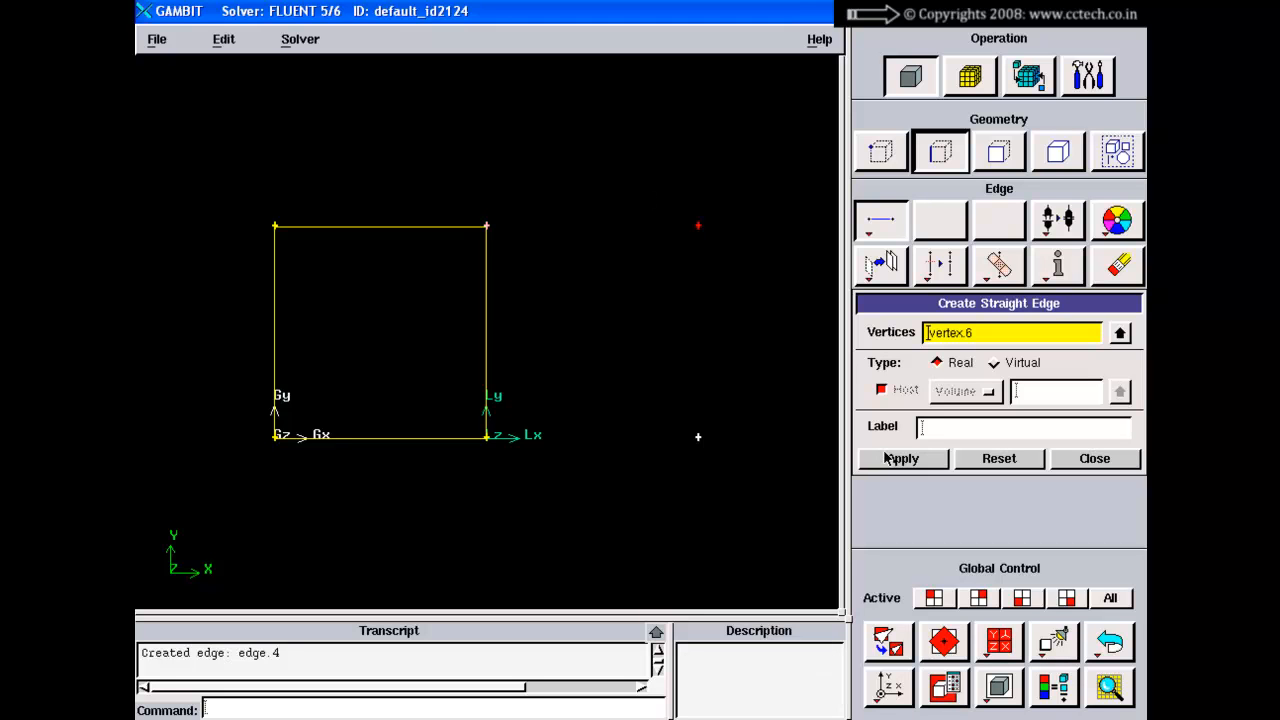
{"action": "middle_click", "coordinate": [598, 159], "text": "shift"}
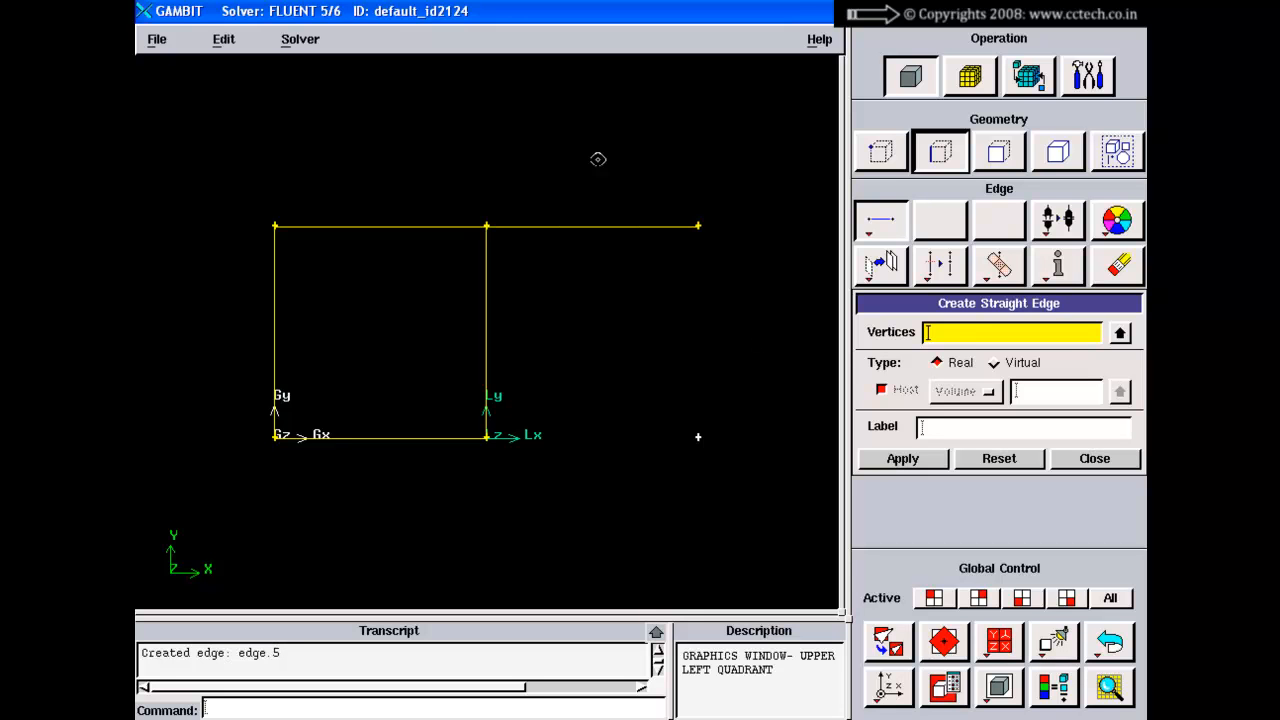
{"action": "left_click", "coordinate": [698, 225], "text": "shift"}
{"action": "left_click", "coordinate": [698, 436], "text": "shift"}
{"action": "middle_click", "coordinate": [735, 322], "text": "shift"}
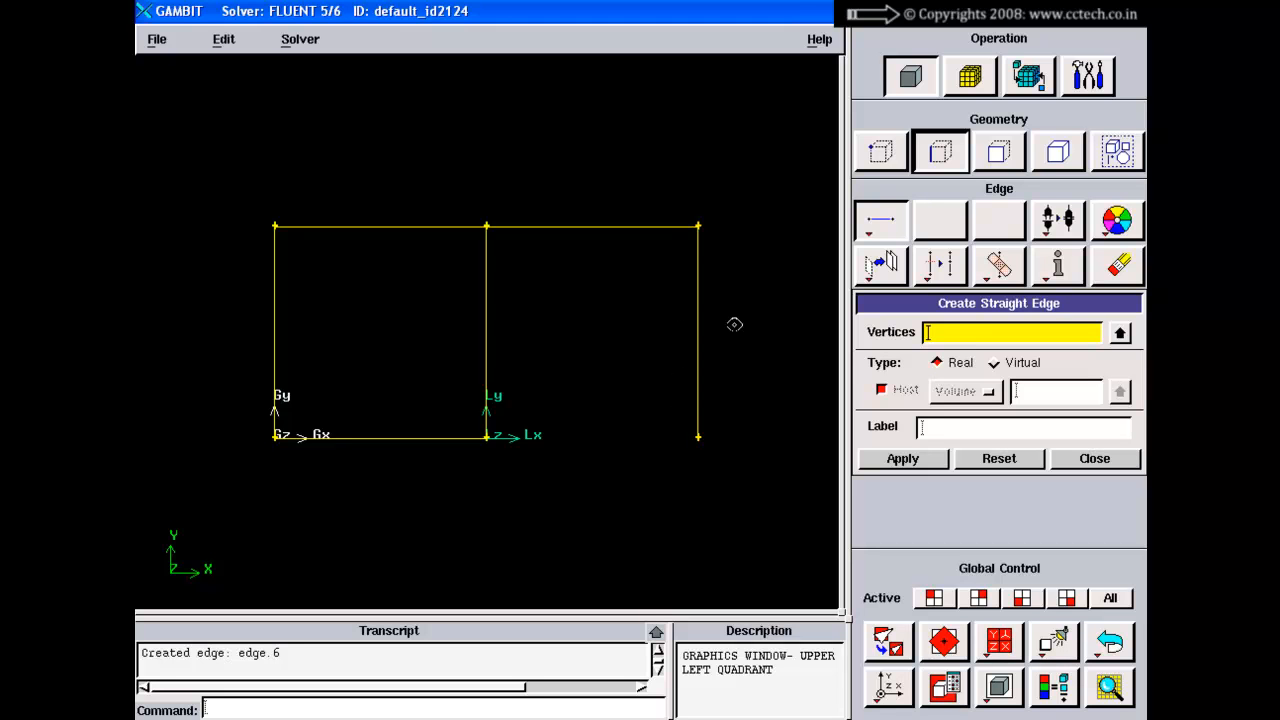
Step: Create a straight edge from the vertex below vertex.6 to the local origin vertex, closing the second square, and close the form
{"action": "left_click", "coordinate": [697, 435], "text": "shift"}
{"action": "left_click", "coordinate": [489, 437], "text": "shift"}
{"action": "middle_click", "coordinate": [584, 342], "text": "shift"}
{"action": "left_click", "coordinate": [1089, 459]}
{"action": "right_click_drag", "start_coordinate": [597, 357], "coordinate": [571, 249]}
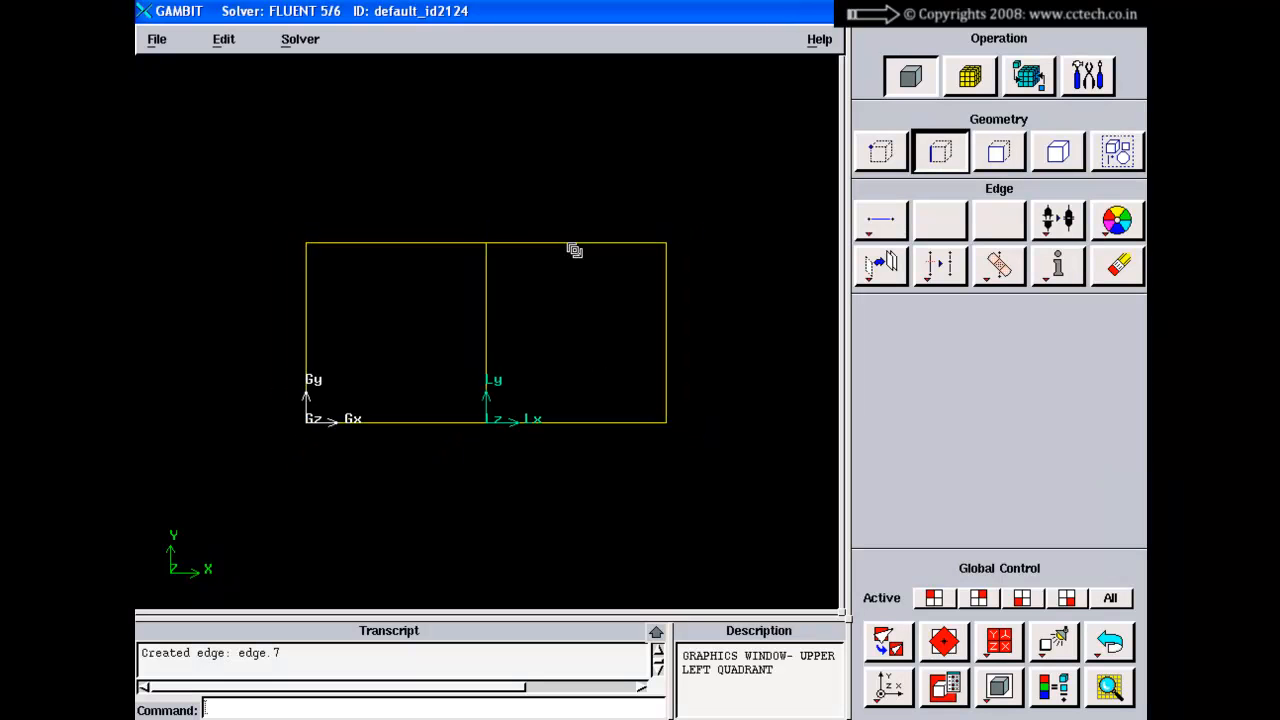
Step: Start a real vertex on edge.5, the upper edge of the second square, picking a point at a U value of about 0.46
{"action": "left_click", "coordinate": [879, 150]}
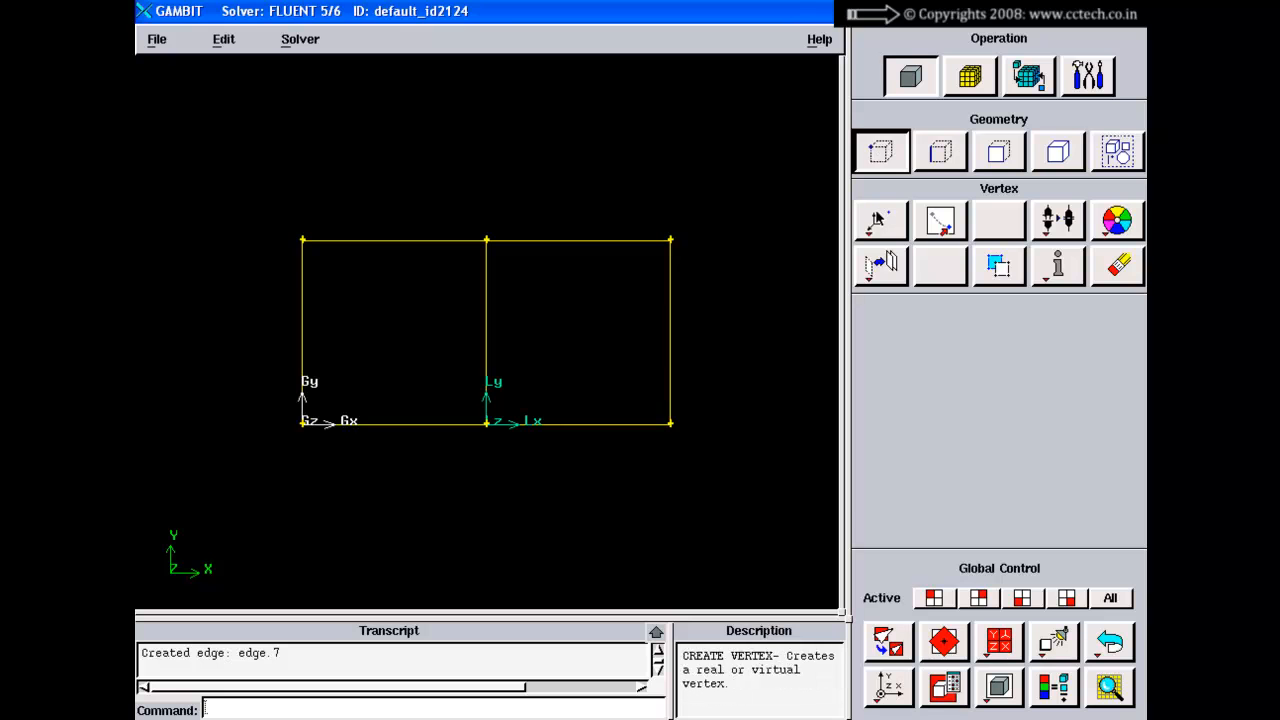
{"action": "right_click", "coordinate": [877, 220]}
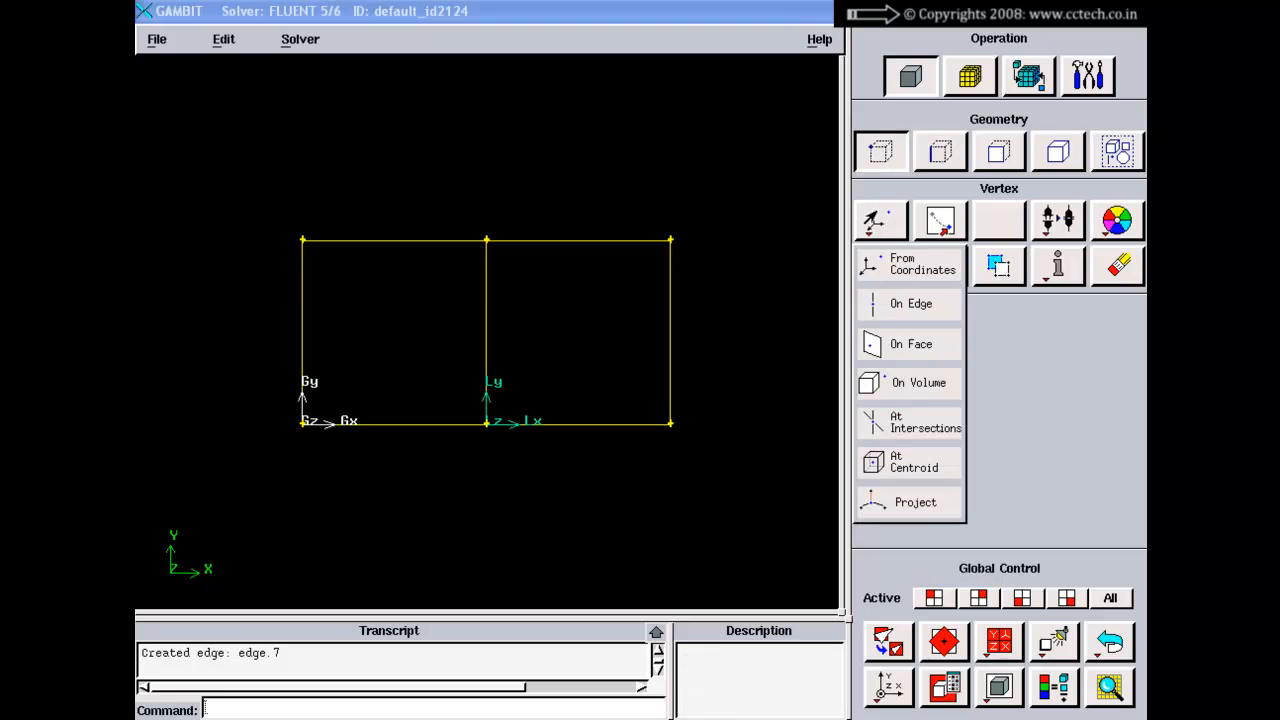
{"action": "left_click", "coordinate": [884, 305]}
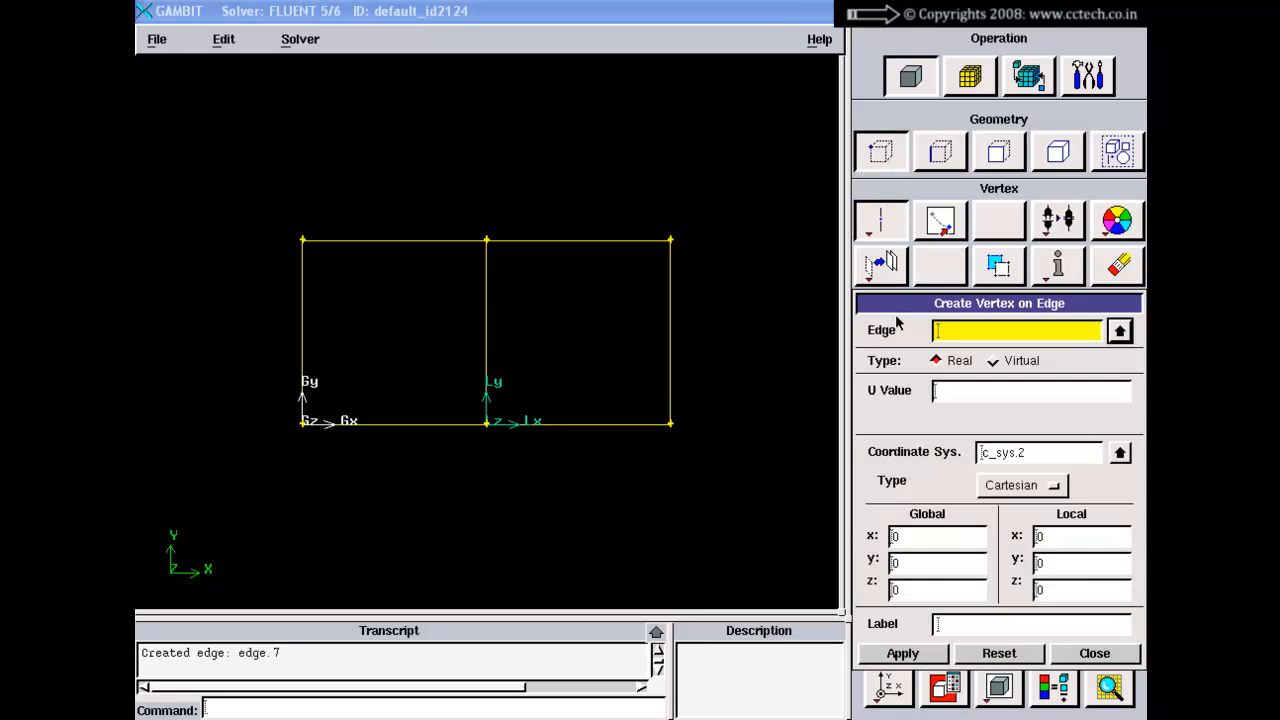
{"action": "left_click_drag", "start_coordinate": [908, 298], "coordinate": [834, 191]}
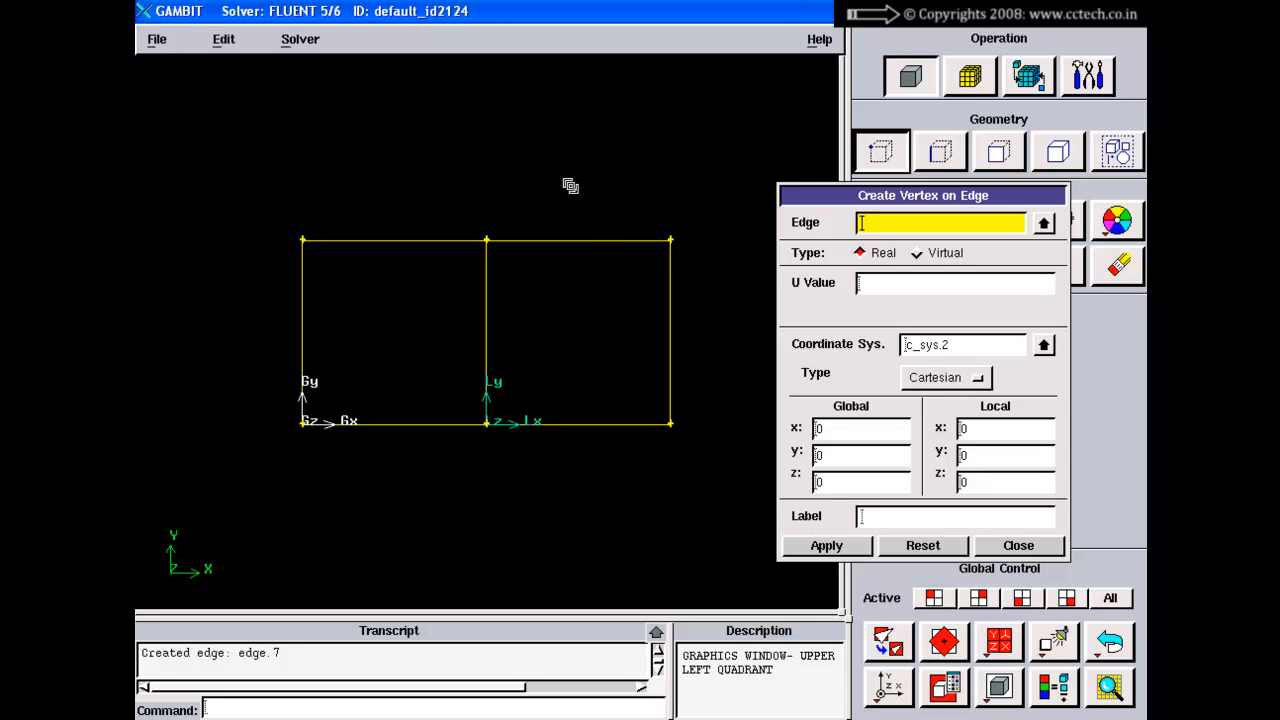
{"action": "left_click", "coordinate": [572, 239], "text": "shift"}
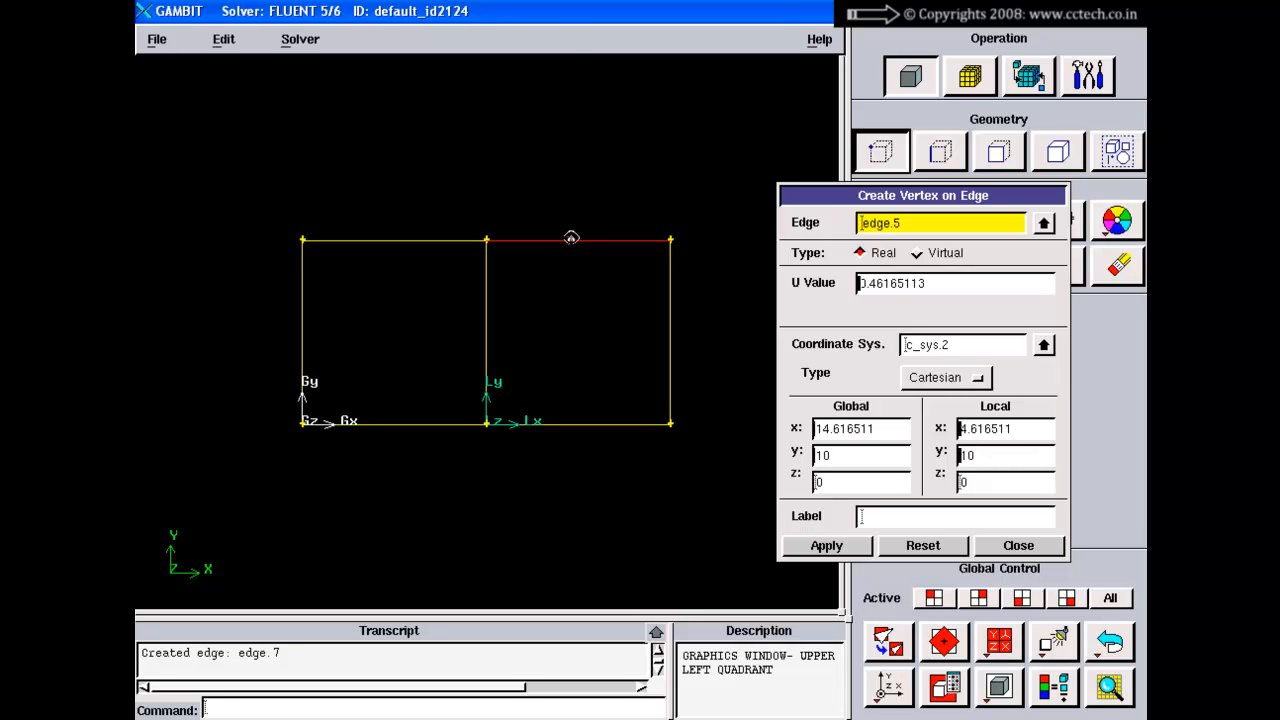
{"action": "left_click_drag", "start_coordinate": [932, 284], "coordinate": [862, 284]}
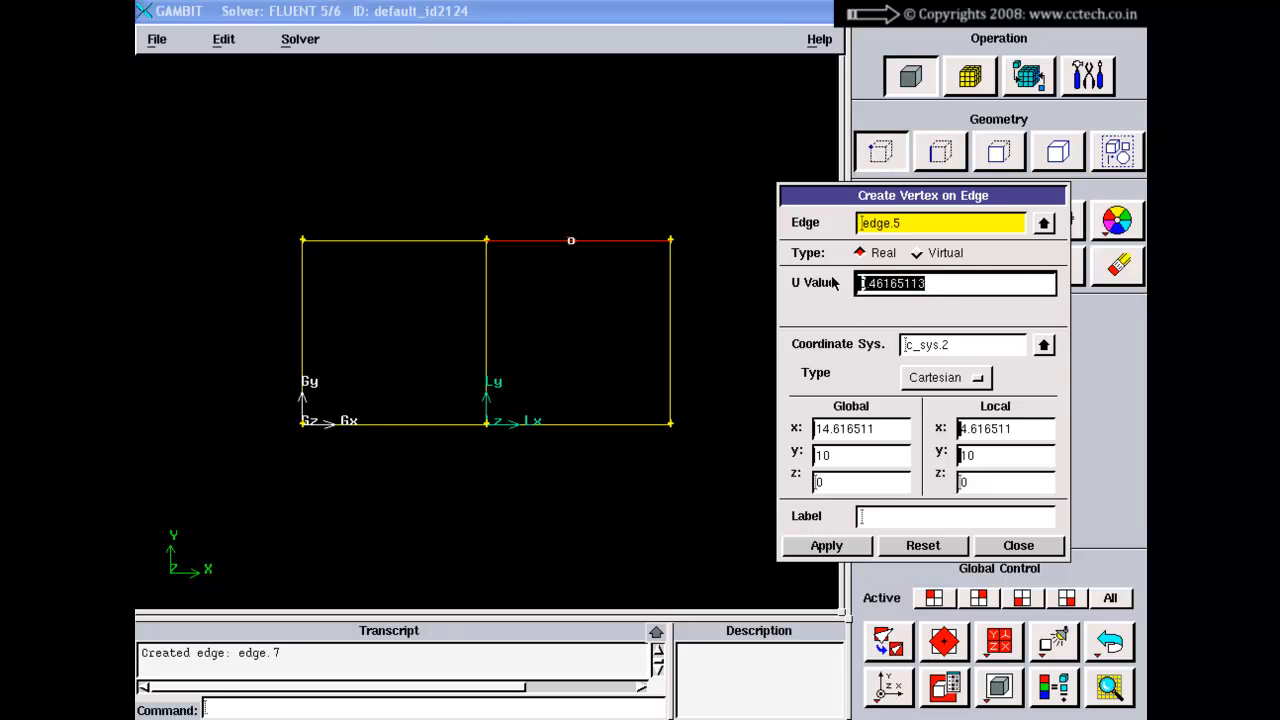
{"action": "left_click", "coordinate": [882, 286]}
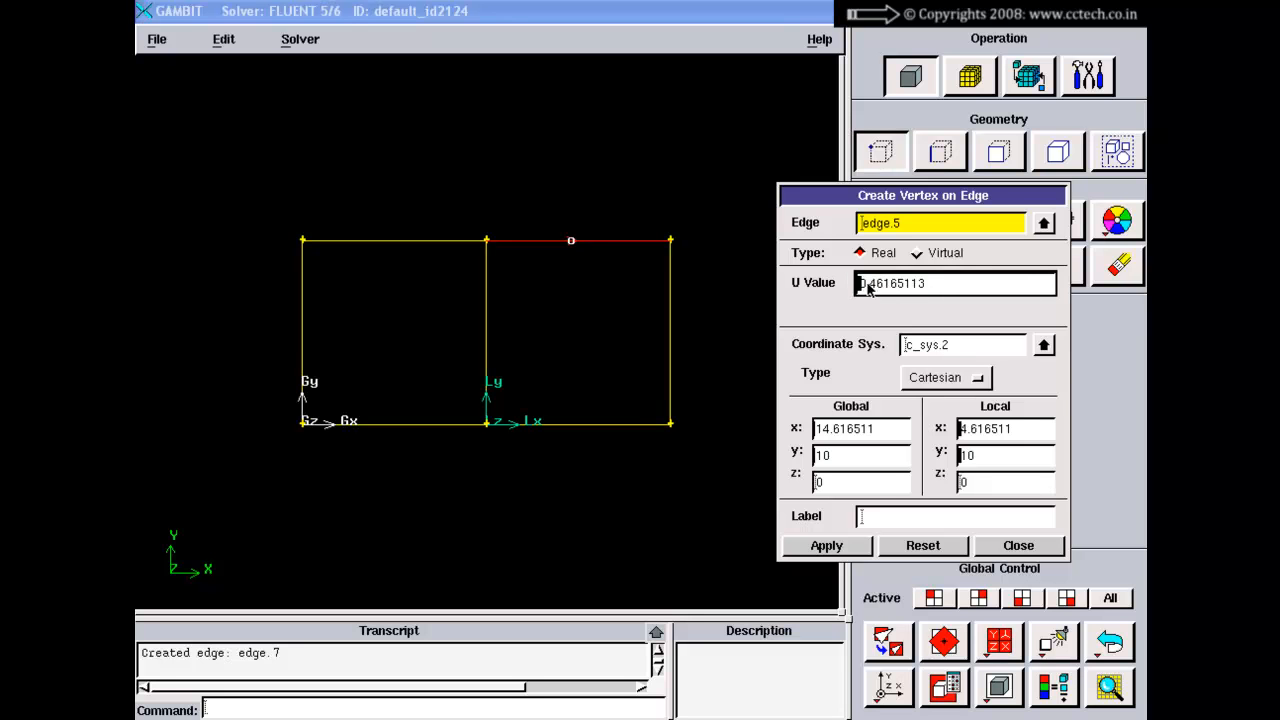
Step: Slide the point along edge.5 toward the vertex above the local origin, to a U value of about 0.23
{"action": "right_click_drag", "start_coordinate": [614, 151], "coordinate": [612, 264]}
{"action": "middle_click_drag", "start_coordinate": [612, 264], "coordinate": [589, 351]}
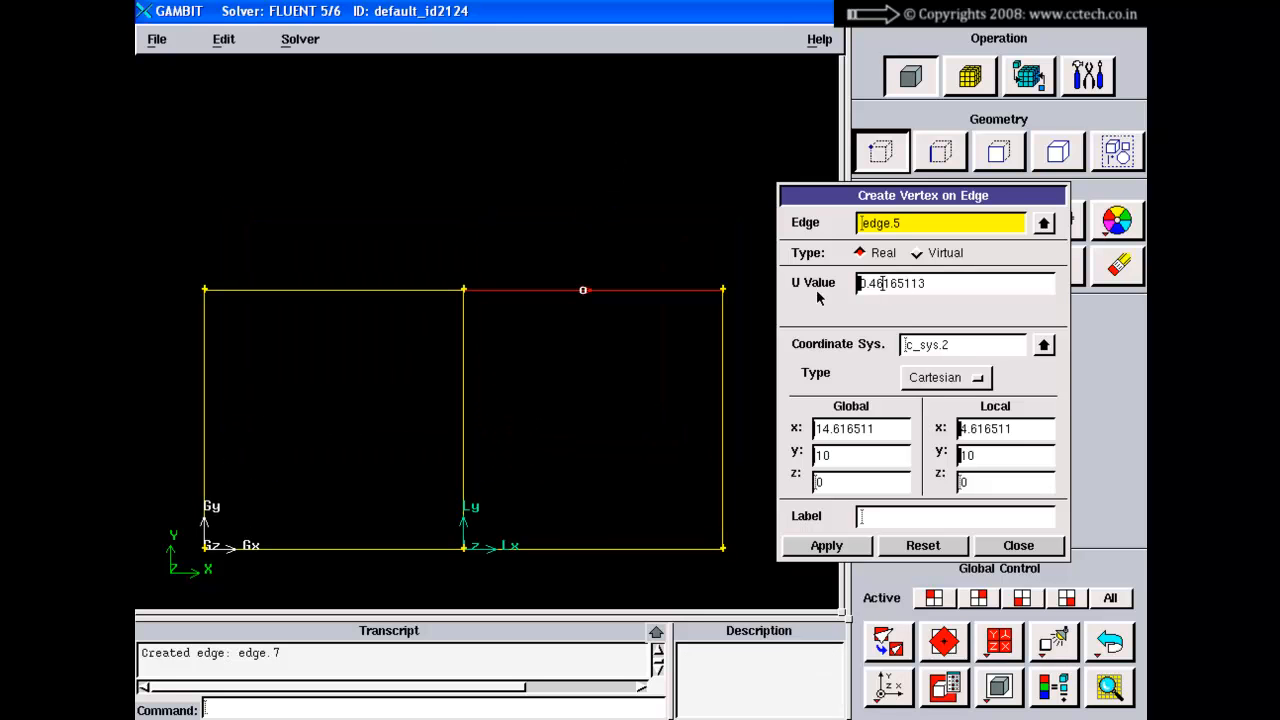
{"action": "right_click_drag", "start_coordinate": [629, 236], "coordinate": [622, 350]}
{"action": "middle_click_drag", "start_coordinate": [636, 275], "coordinate": [588, 323]}
{"action": "right_click_drag", "start_coordinate": [556, 252], "coordinate": [577, 340]}
{"action": "middle_click_drag", "start_coordinate": [577, 340], "coordinate": [480, 339]}
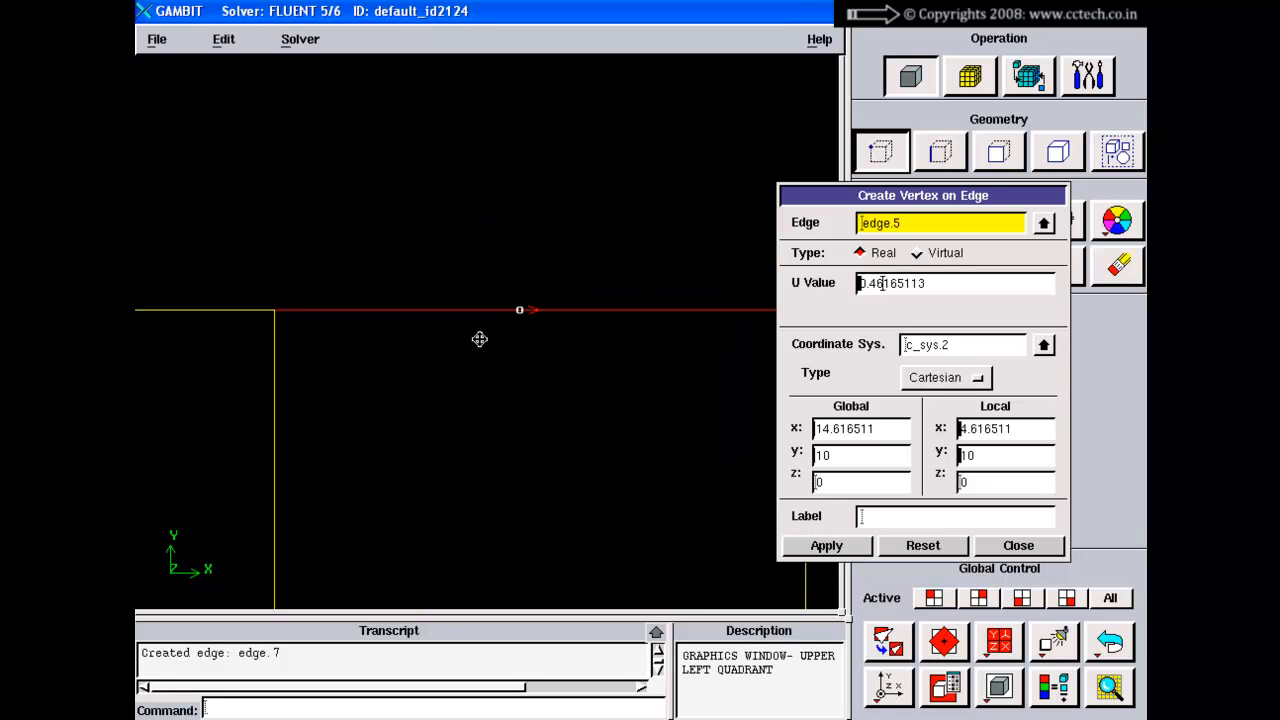
{"action": "middle_click_drag", "start_coordinate": [563, 317], "coordinate": [517, 331]}
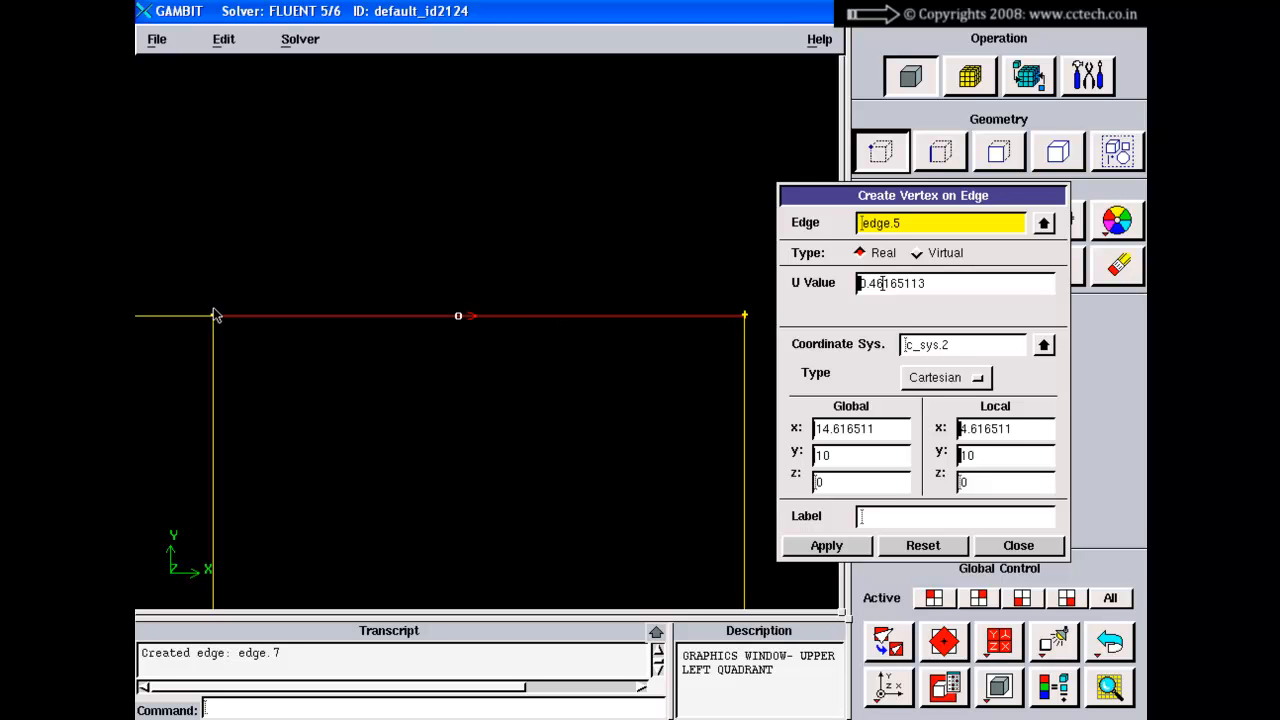
{"action": "left_click_drag", "start_coordinate": [765, 316], "coordinate": [731, 314]}
{"action": "middle_click_drag", "start_coordinate": [655, 318], "coordinate": [718, 277]}
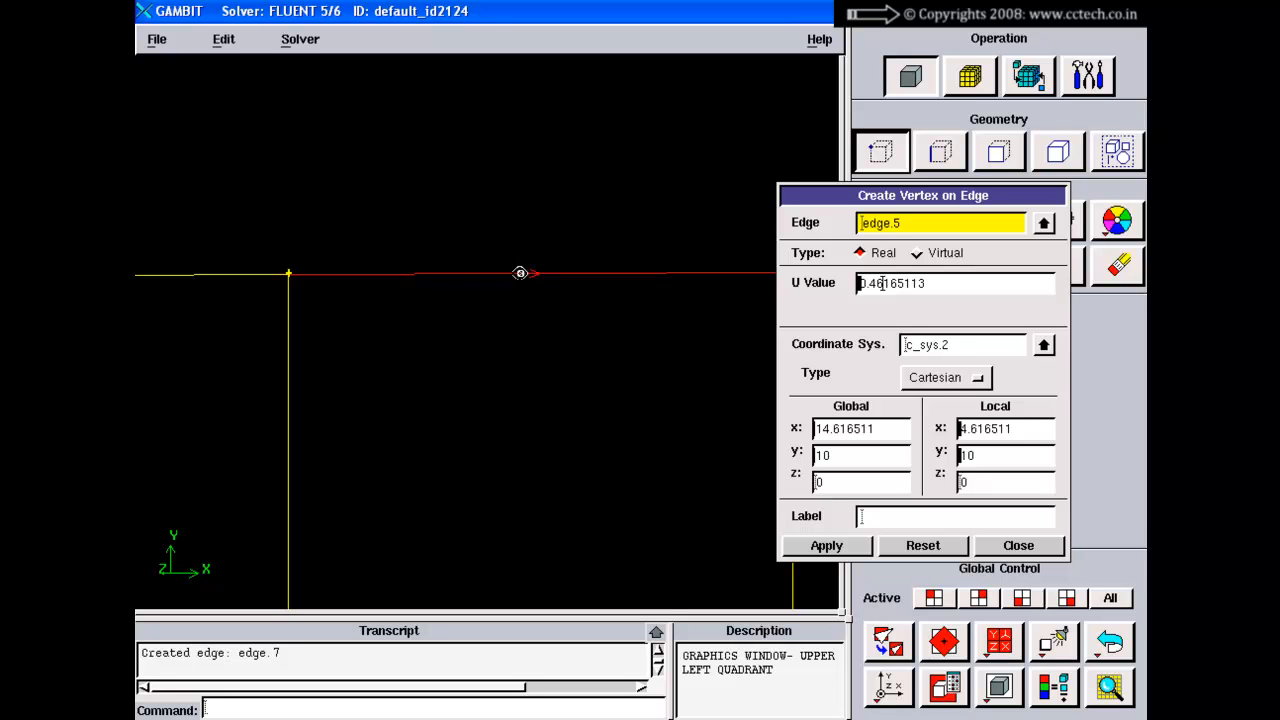
{"action": "middle_click_drag", "start_coordinate": [520, 271], "coordinate": [403, 271], "text": "shift"}
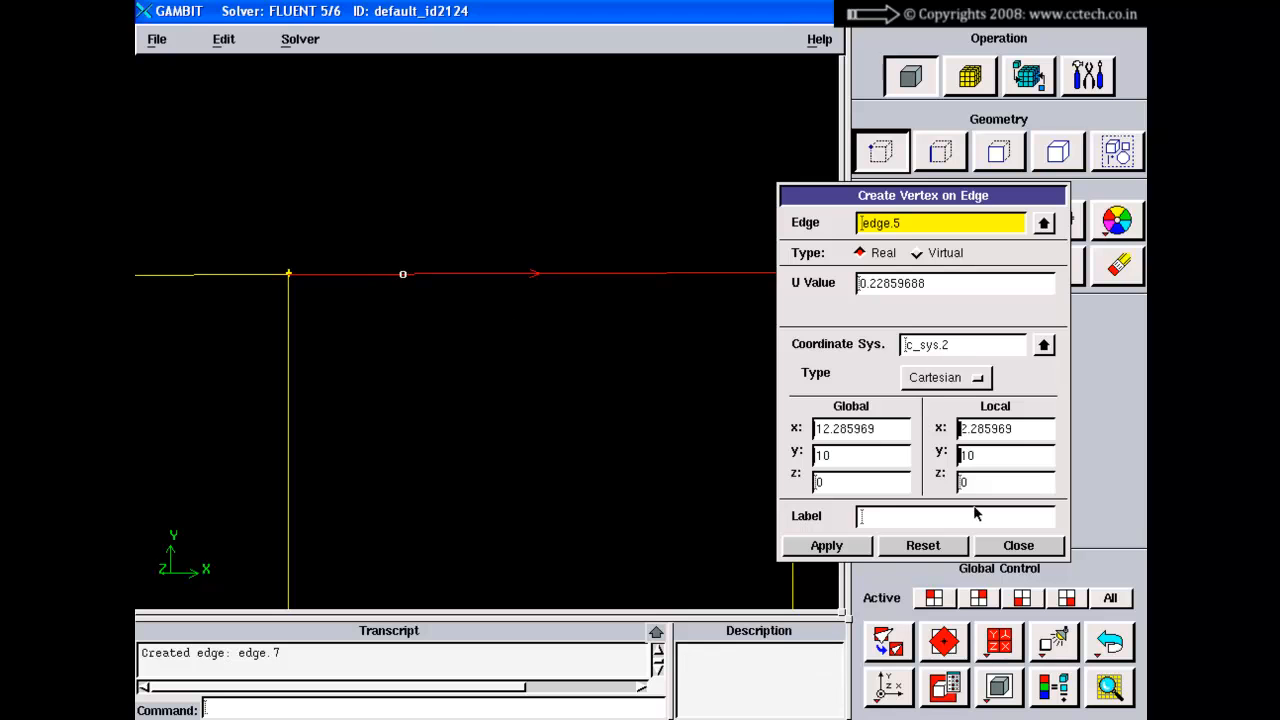
Step: Reset the form, pick edge.5 again and slide the point past its middle to a U value of about 0.59
{"action": "left_click", "coordinate": [922, 545]}
{"action": "left_click", "coordinate": [520, 272], "text": "shift"}
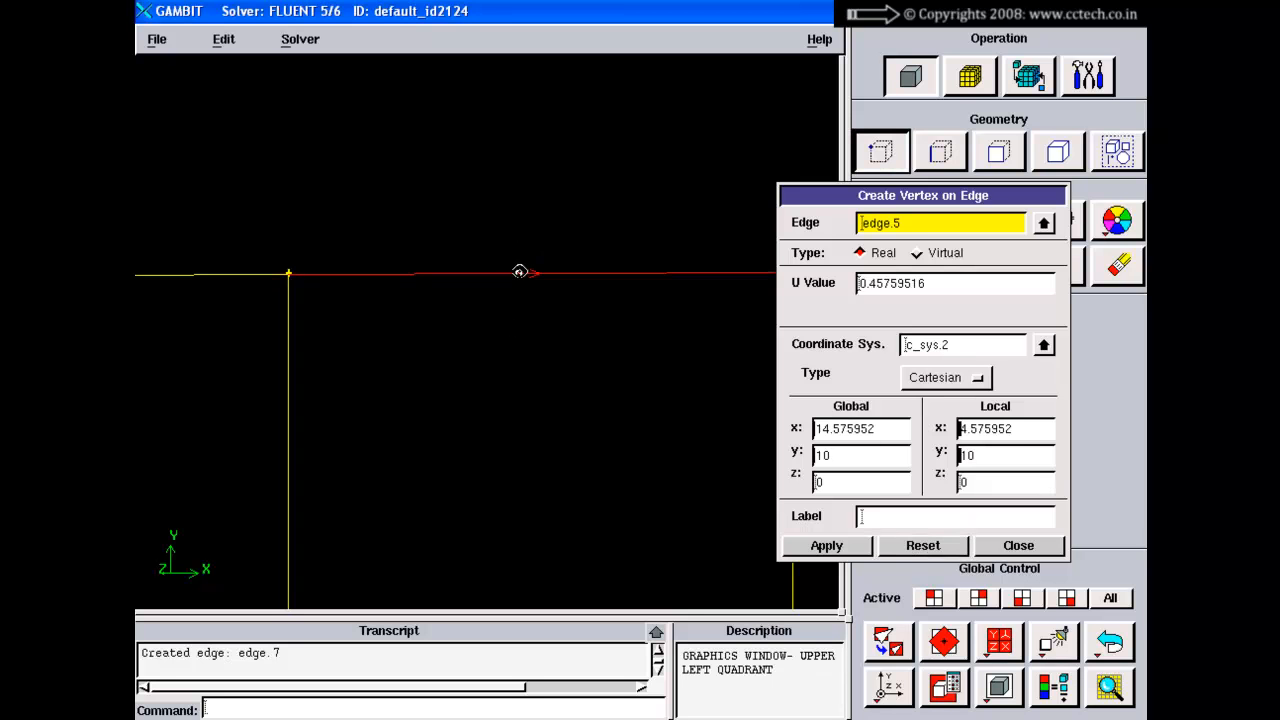
{"action": "mouse_move", "coordinate": [519, 271]}
{"action": "middle_mouse_down", "text": "shift"}
{"action": "mouse_move", "coordinate": [394, 271]}
{"action": "mouse_move", "coordinate": [651, 275]}
{"action": "mouse_move", "coordinate": [587, 274]}
{"action": "middle_mouse_up", "text": "shift"}
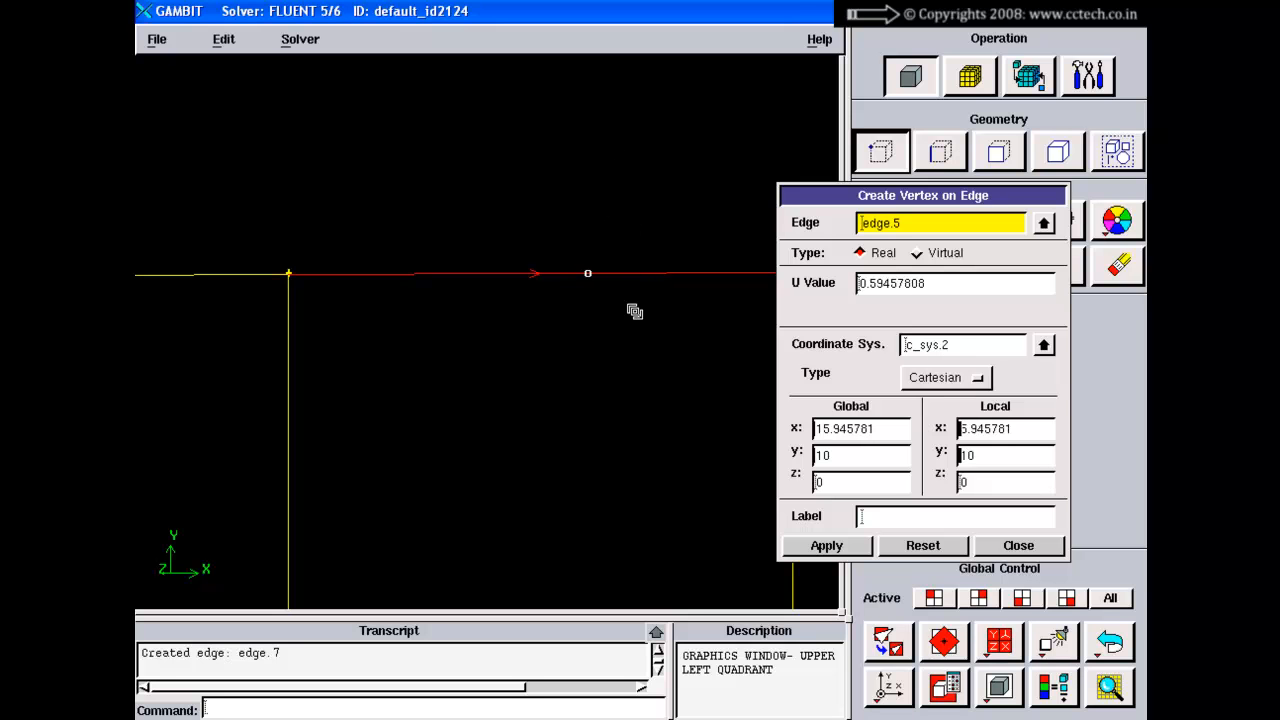
Step: Set the point's U value on edge.5 to 0.5
{"action": "right_click_drag", "start_coordinate": [635, 311], "coordinate": [630, 234]}
{"action": "middle_click_drag", "start_coordinate": [630, 231], "coordinate": [589, 211]}
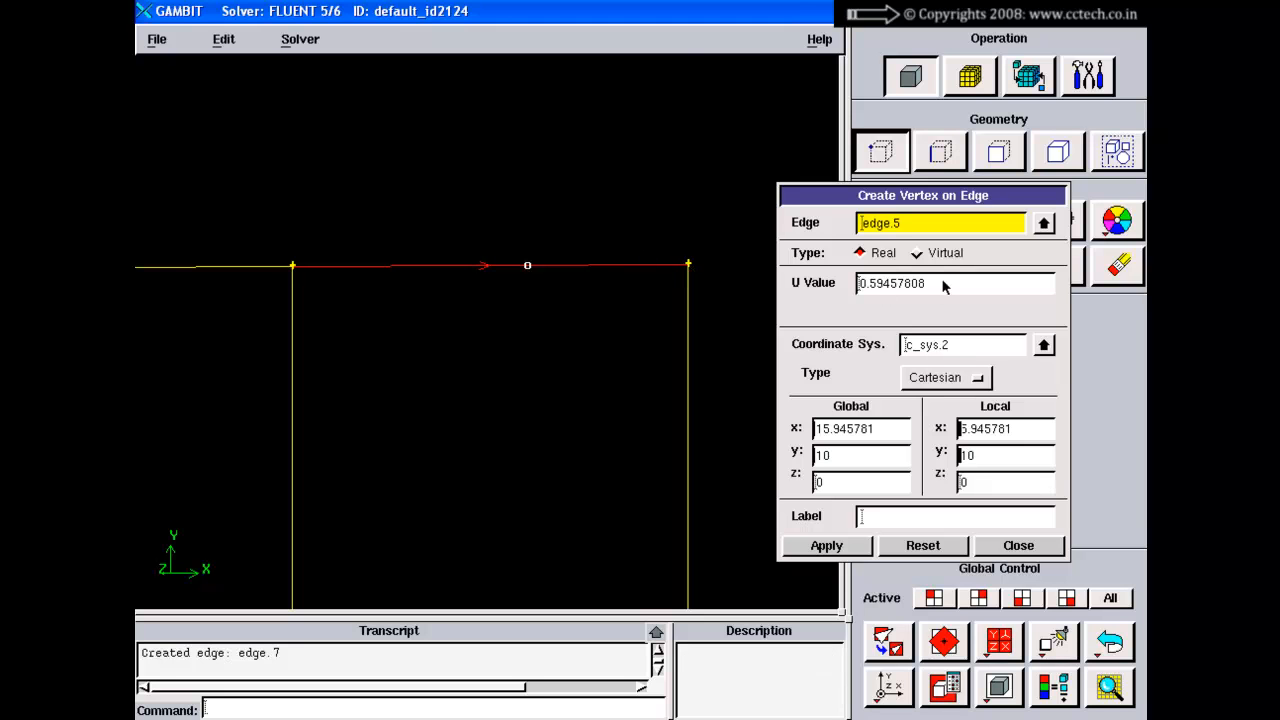
{"action": "left_click_drag", "start_coordinate": [943, 286], "coordinate": [843, 290]}
{"action": "left_click_drag", "start_coordinate": [945, 290], "coordinate": [855, 290]}
{"action": "left_click_drag", "start_coordinate": [937, 289], "coordinate": [853, 290]}
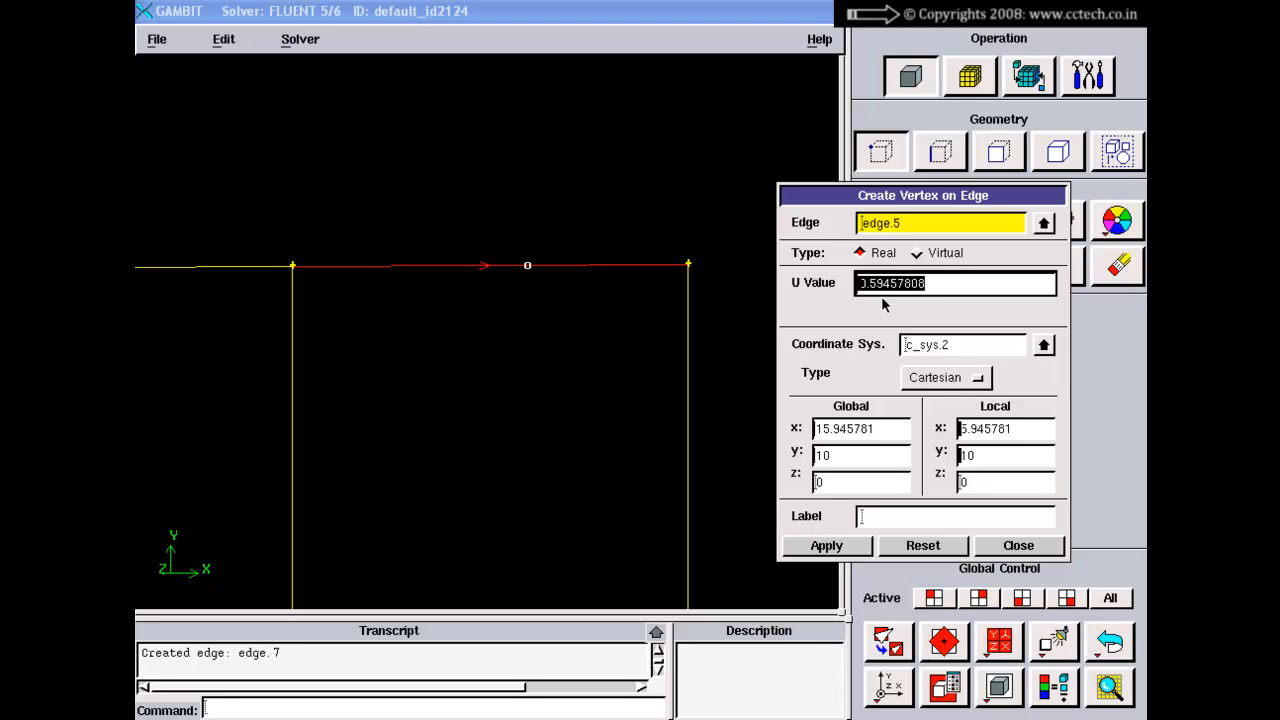
{"action": "left_click_drag", "start_coordinate": [935, 286], "coordinate": [863, 287]}
{"action": "type", "text": "0.5"}
{"action": "key", "text": "Return"}
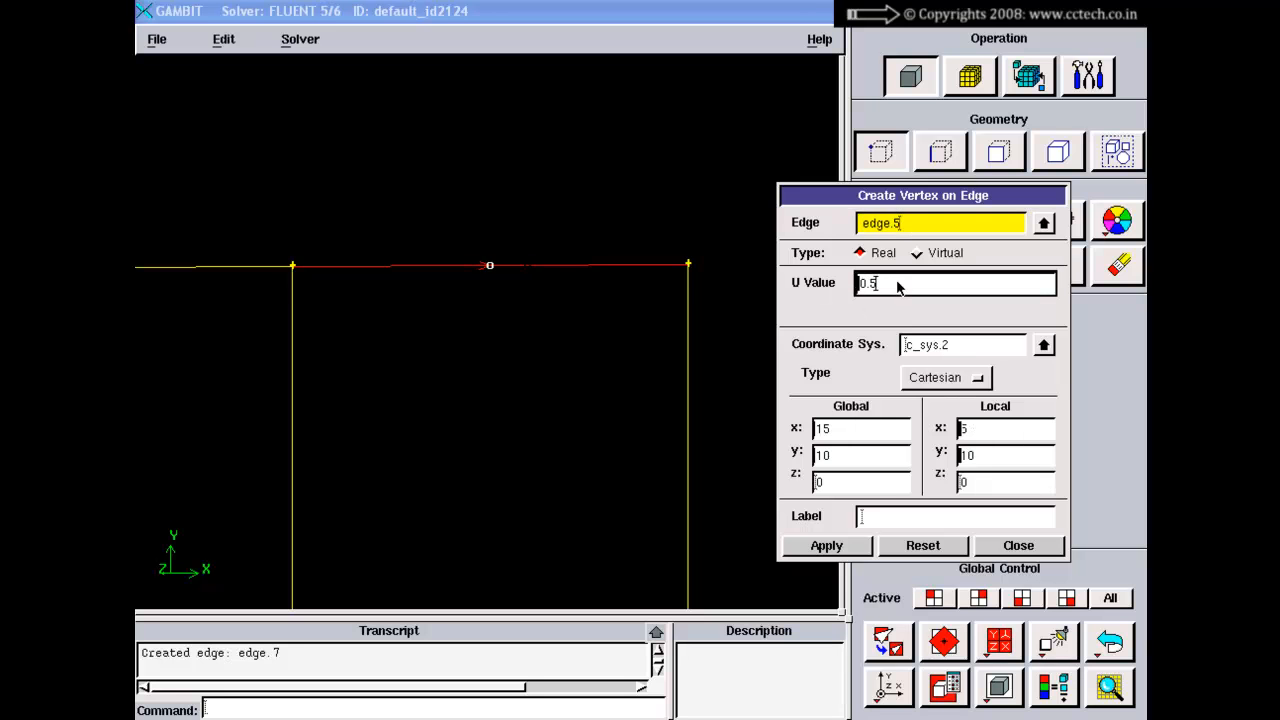
Step: Examine the point's U value and its local x, y and z coordinates
{"action": "left_click_drag", "start_coordinate": [888, 290], "coordinate": [857, 287]}
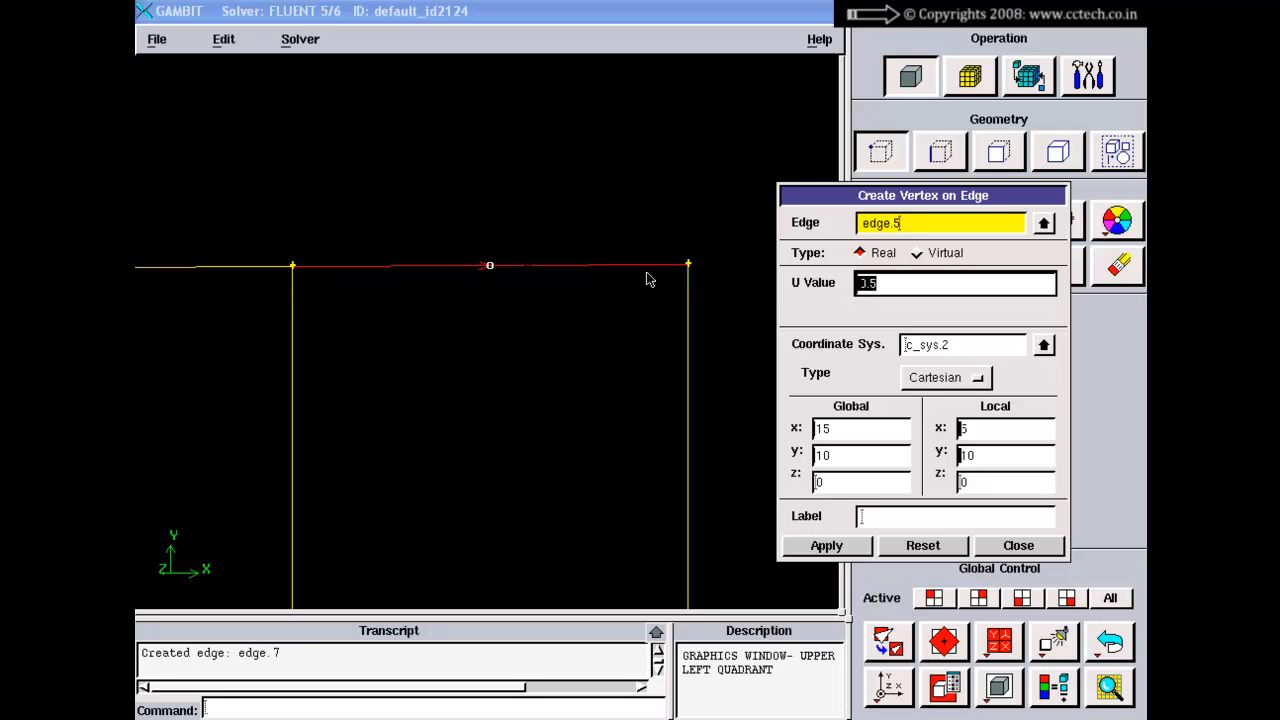
{"action": "left_click", "coordinate": [981, 428]}
{"action": "left_click", "coordinate": [987, 457]}
{"action": "left_click", "coordinate": [987, 475]}
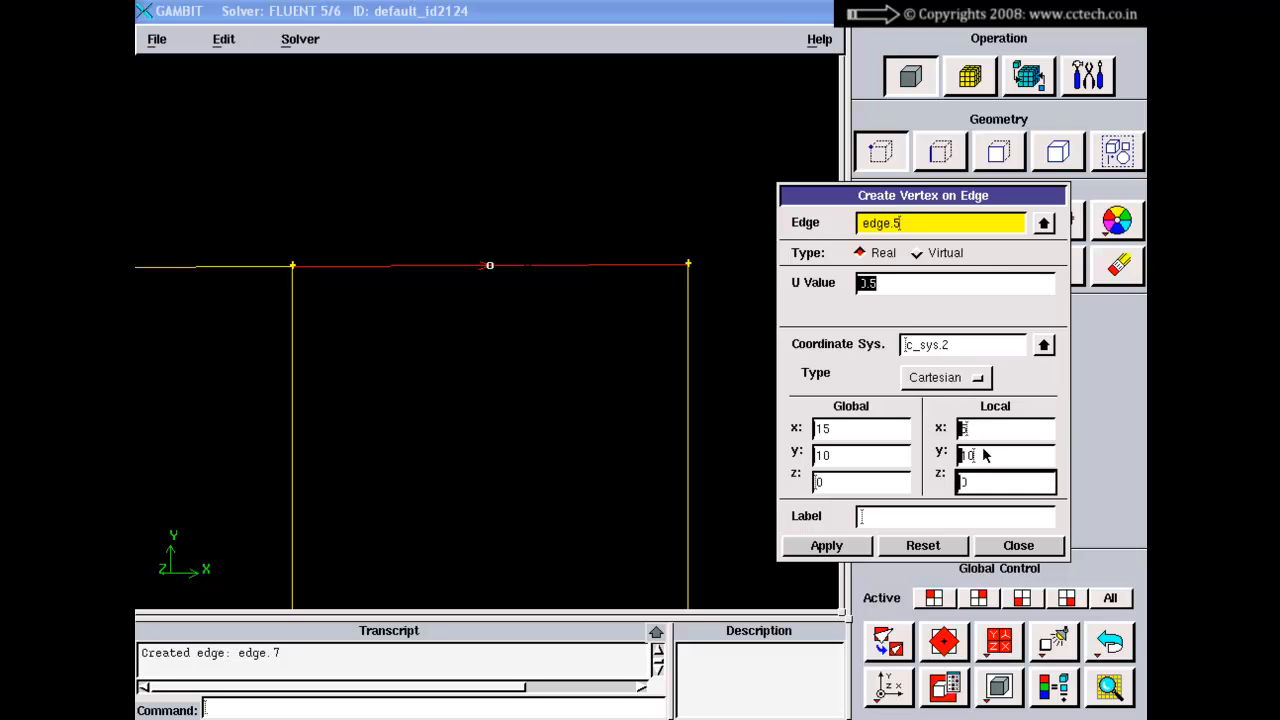
{"action": "left_click", "coordinate": [985, 455]}
{"action": "left_click", "coordinate": [986, 428]}
{"action": "left_click", "coordinate": [986, 462]}
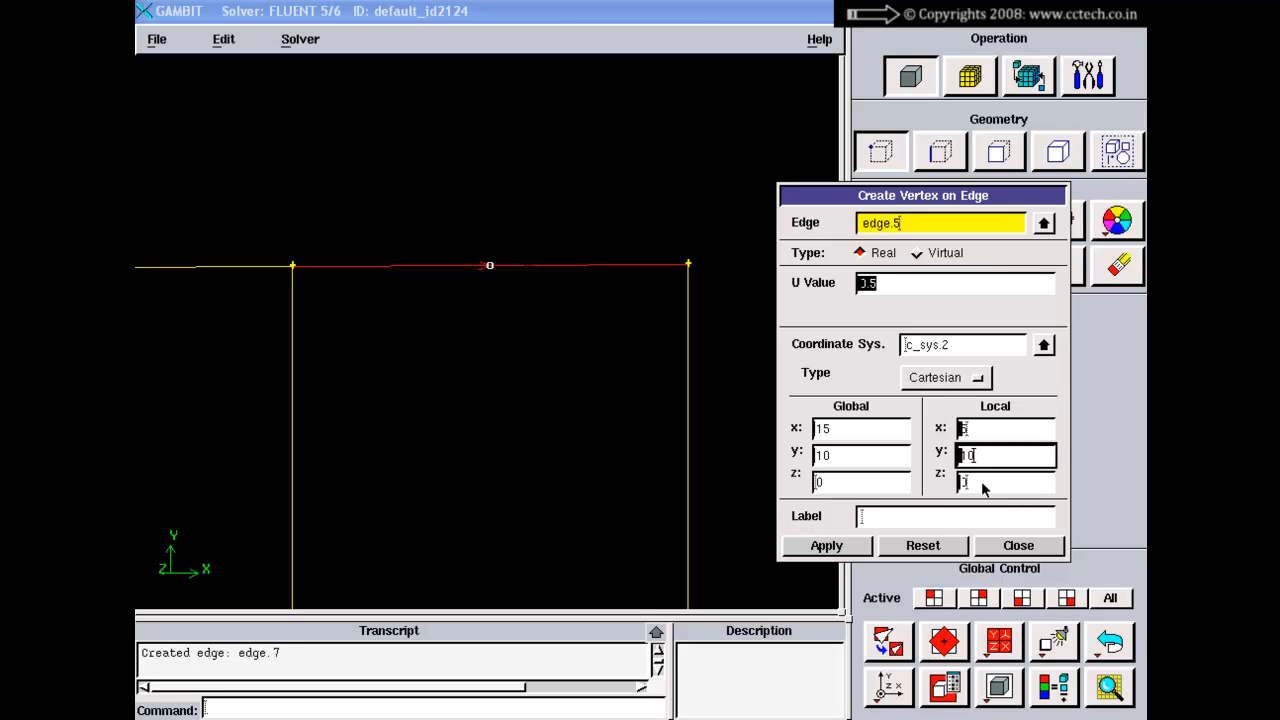
{"action": "left_click", "coordinate": [982, 483]}
{"action": "left_click", "coordinate": [981, 457]}
{"action": "left_click", "coordinate": [980, 431]}
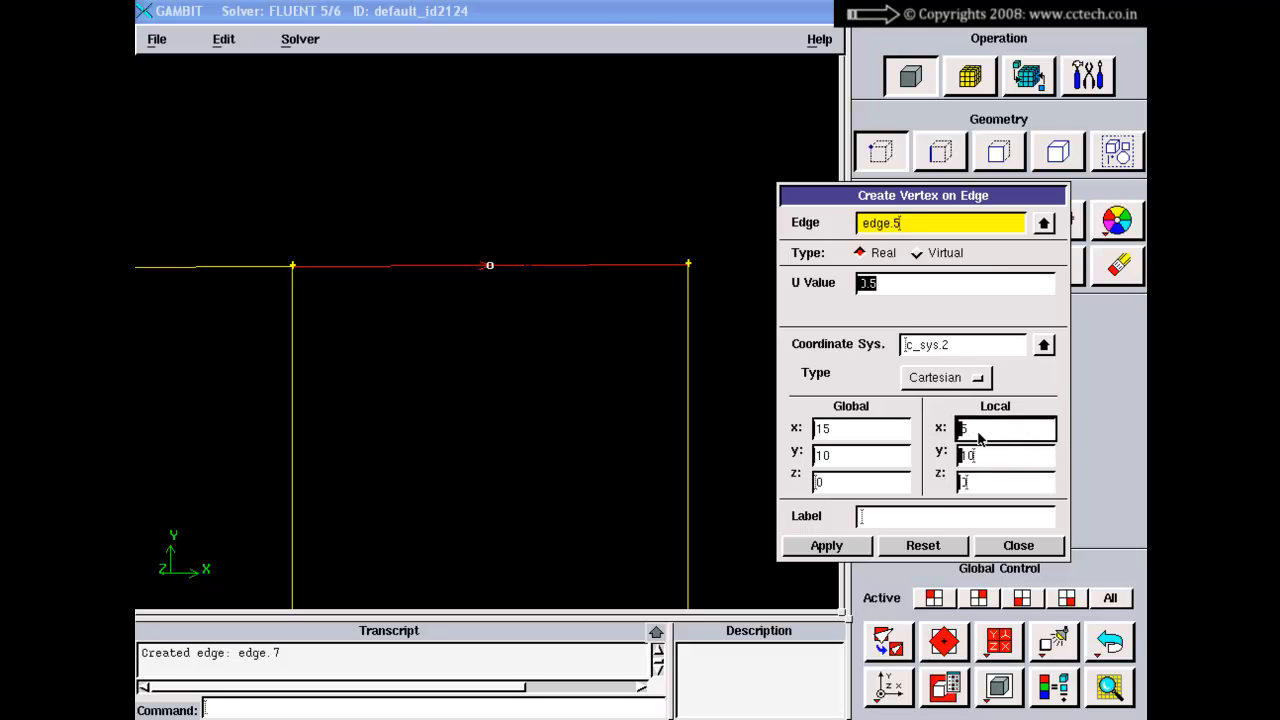
Step: Create the real vertex at the midpoint of edge.5 and inspect it up close in the front view
{"action": "left_click", "coordinate": [888, 290]}
{"action": "left_click", "coordinate": [831, 550]}
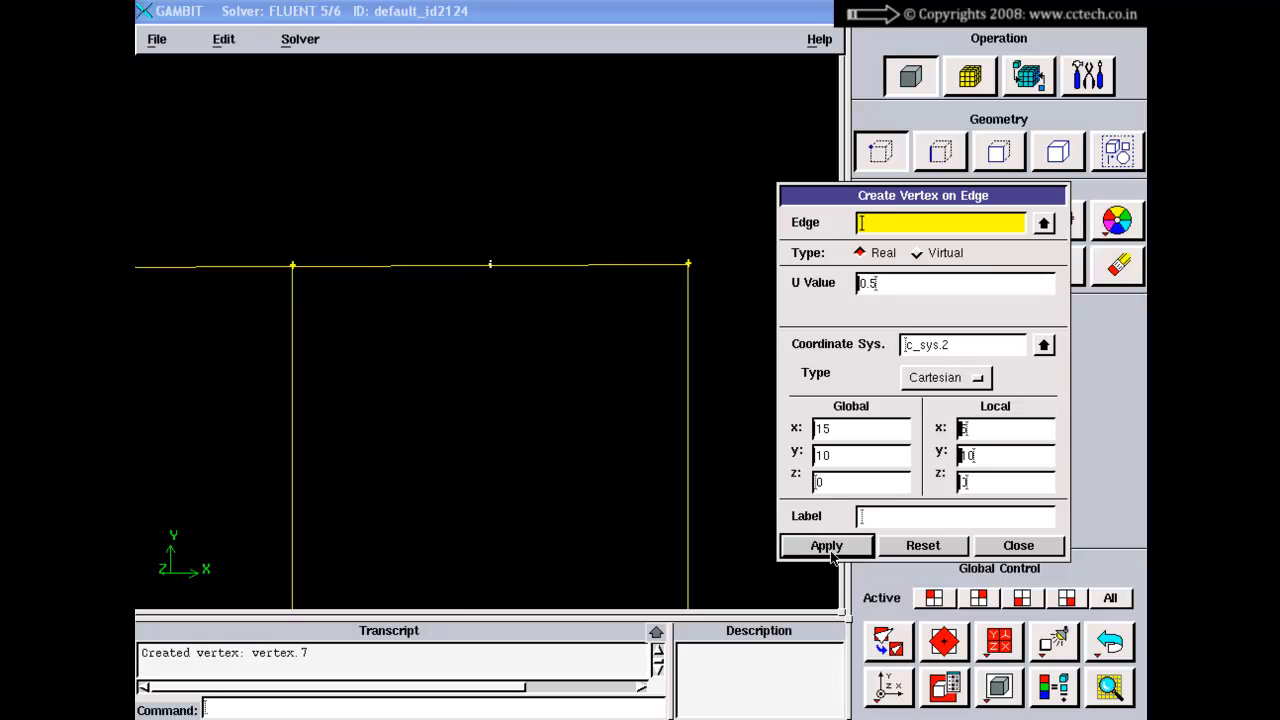
{"action": "right_click_drag", "start_coordinate": [361, 229], "coordinate": [366, 322]}
{"action": "right_click_drag", "start_coordinate": [495, 395], "coordinate": [490, 257]}
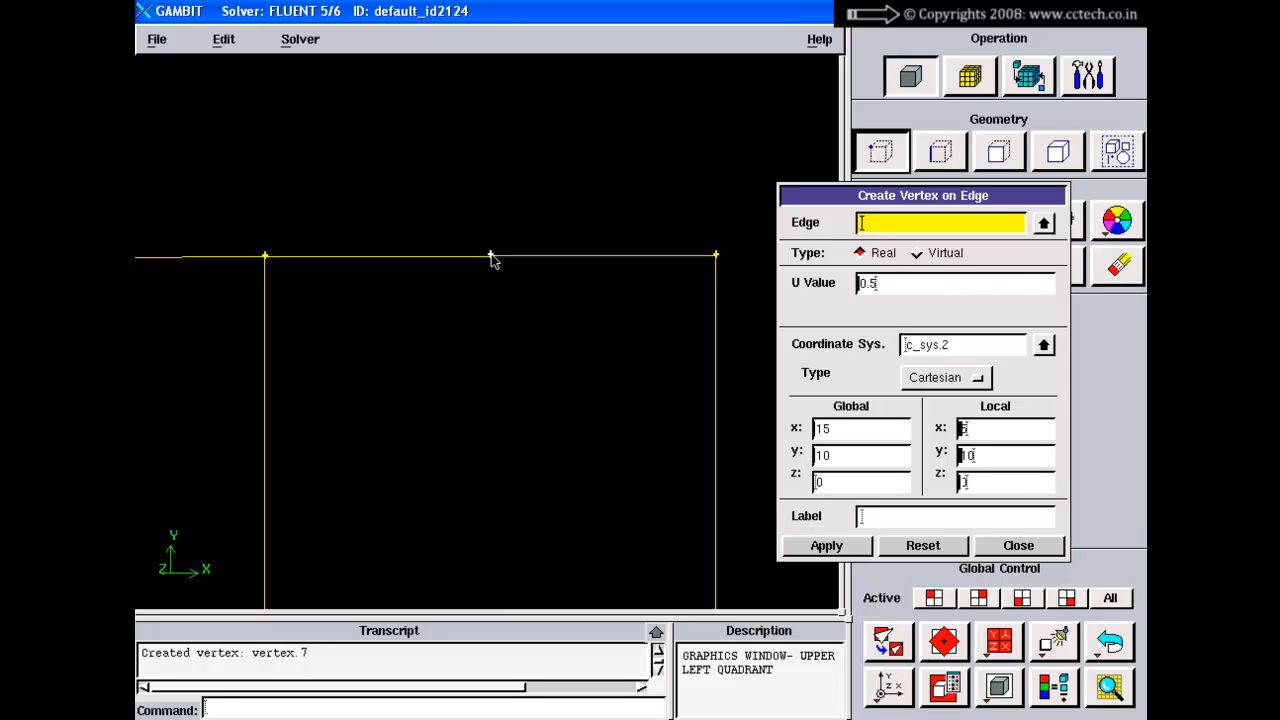
{"action": "middle_click_drag", "start_coordinate": [490, 257], "coordinate": [500, 237]}
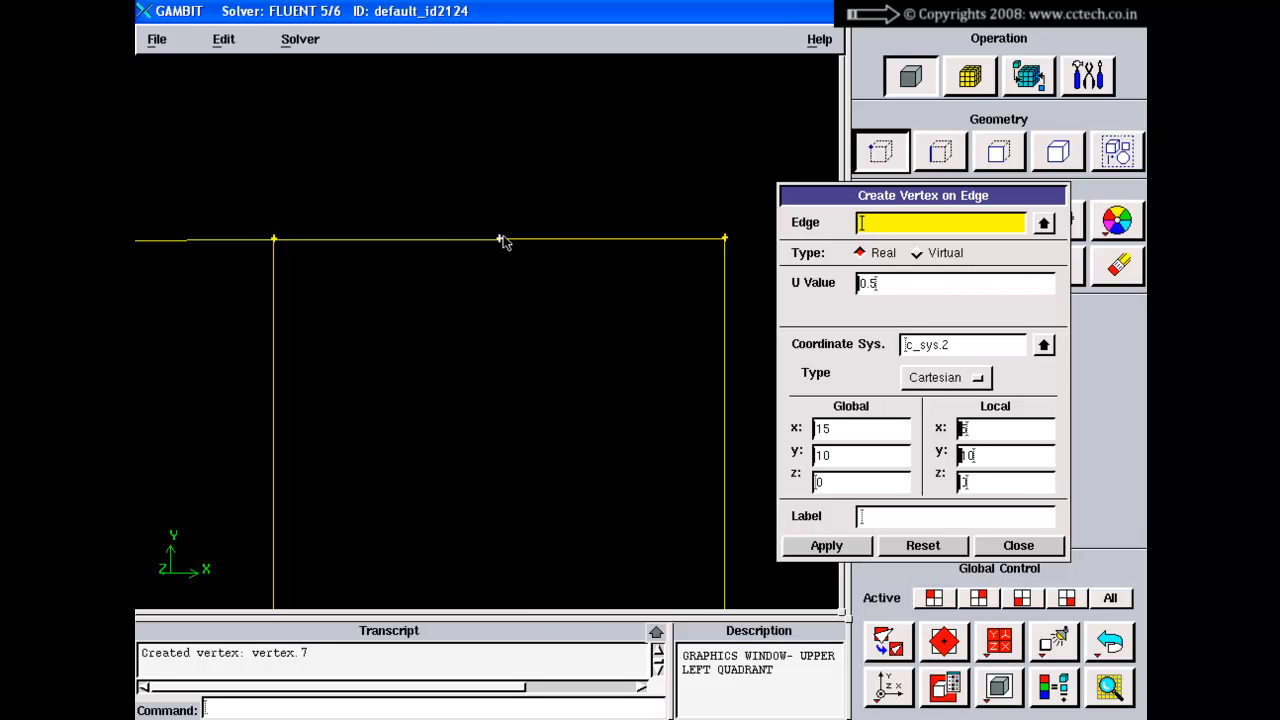
{"action": "right_click_drag", "start_coordinate": [504, 238], "coordinate": [504, 250]}
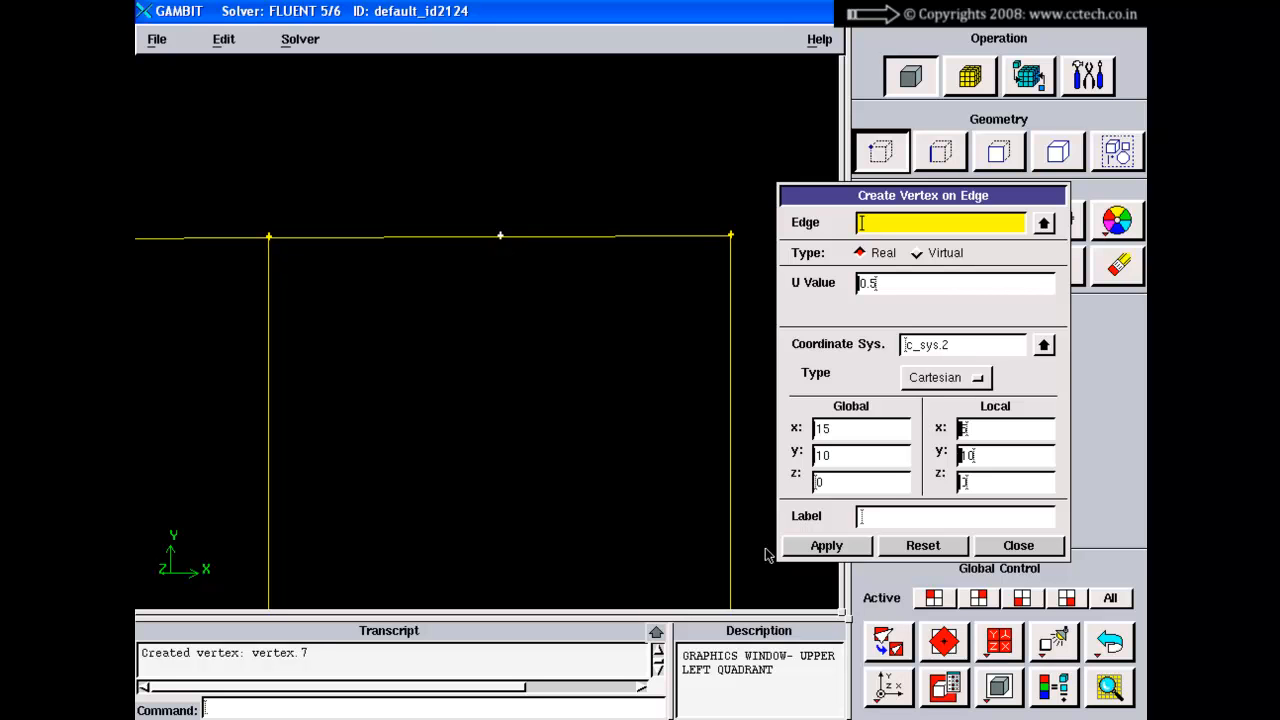
{"action": "left_click", "coordinate": [887, 642]}
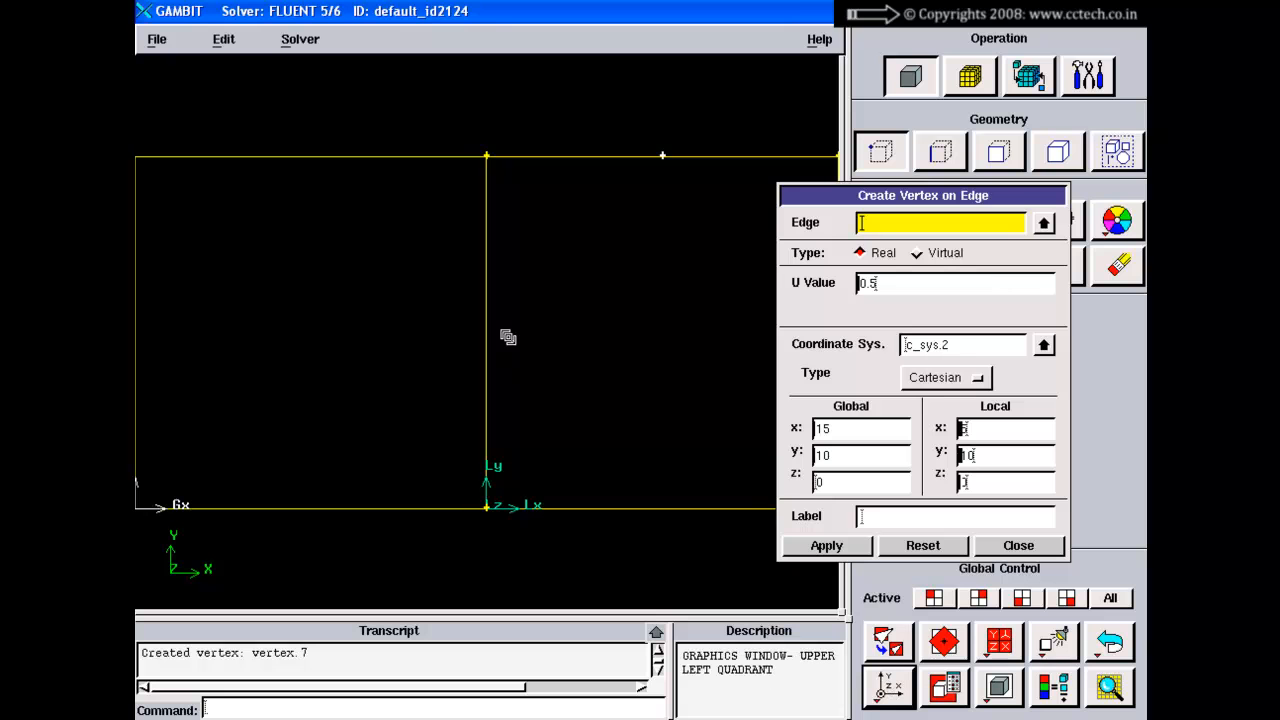
{"action": "right_click_drag", "start_coordinate": [509, 337], "coordinate": [510, 278]}
{"action": "middle_click_drag", "start_coordinate": [556, 266], "coordinate": [443, 342]}
{"action": "right_click_drag", "start_coordinate": [474, 244], "coordinate": [481, 361]}
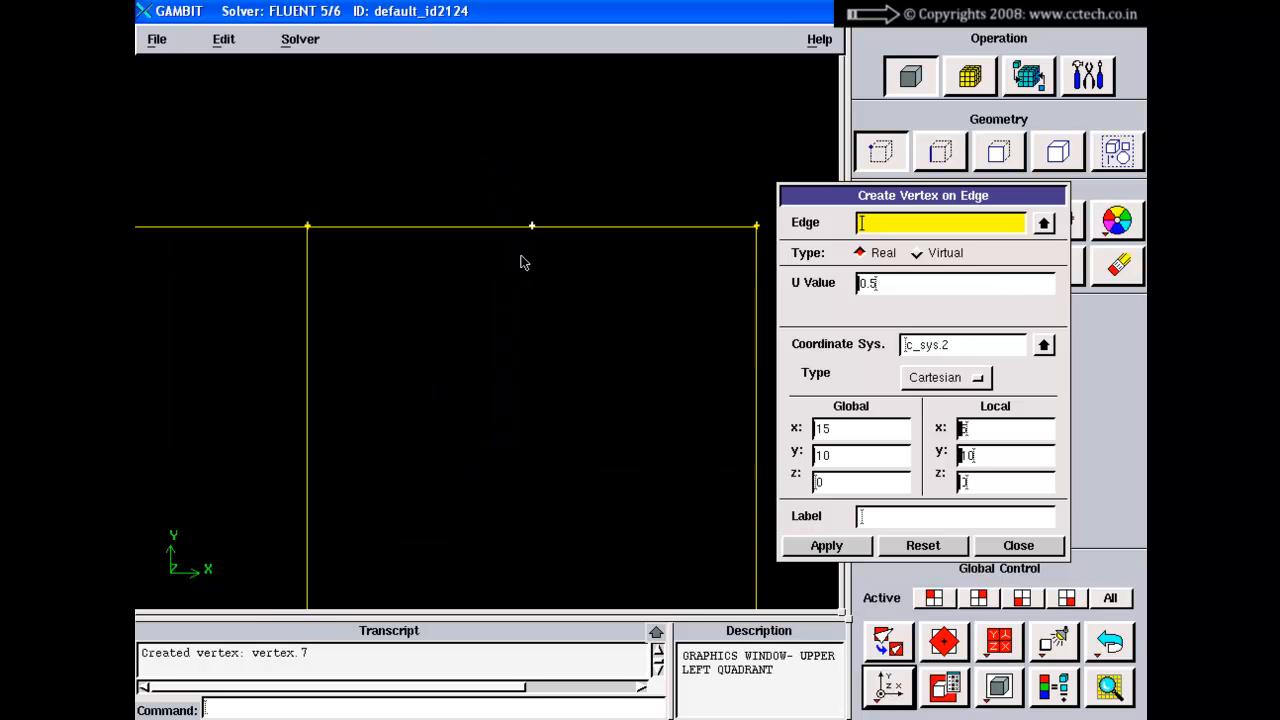
{"action": "middle_click_drag", "start_coordinate": [521, 257], "coordinate": [485, 338]}
{"action": "right_click_drag", "start_coordinate": [445, 311], "coordinate": [442, 348]}
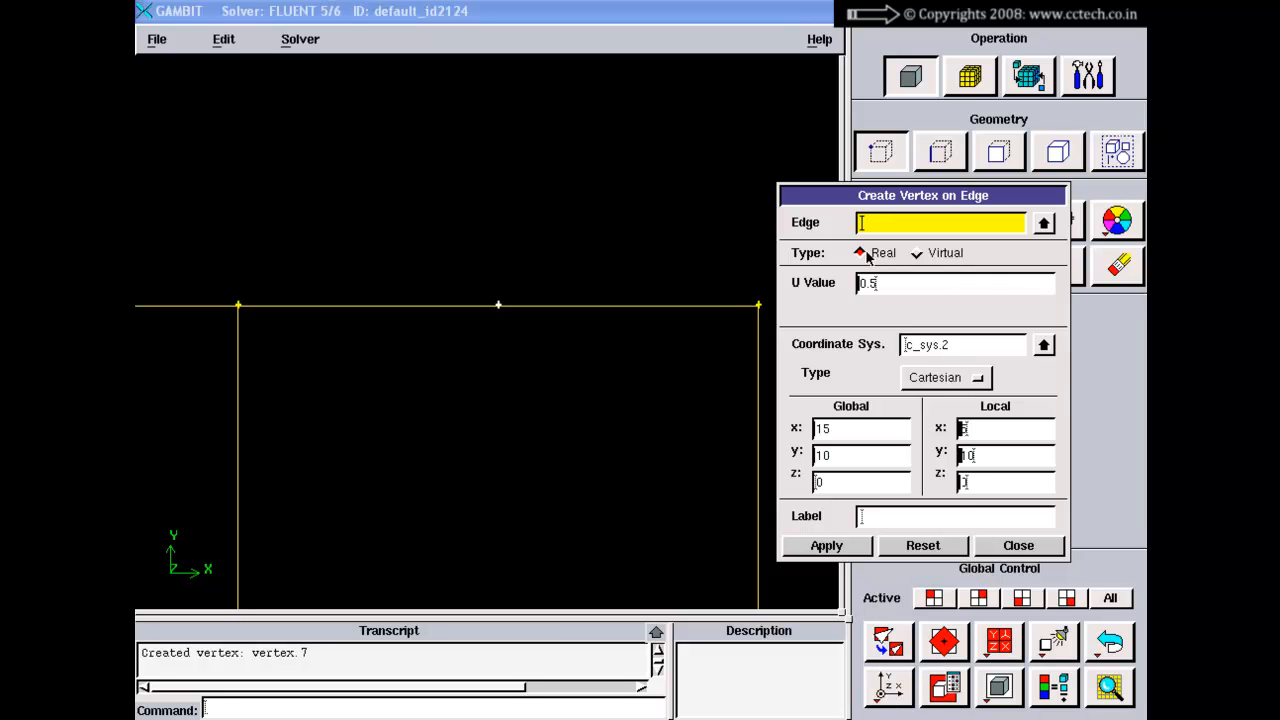
Step: Reset the form and create a virtual vertex on edge.6, the vertical edge below vertex.6, at a U value of about 0.56
{"action": "left_click", "coordinate": [923, 545]}
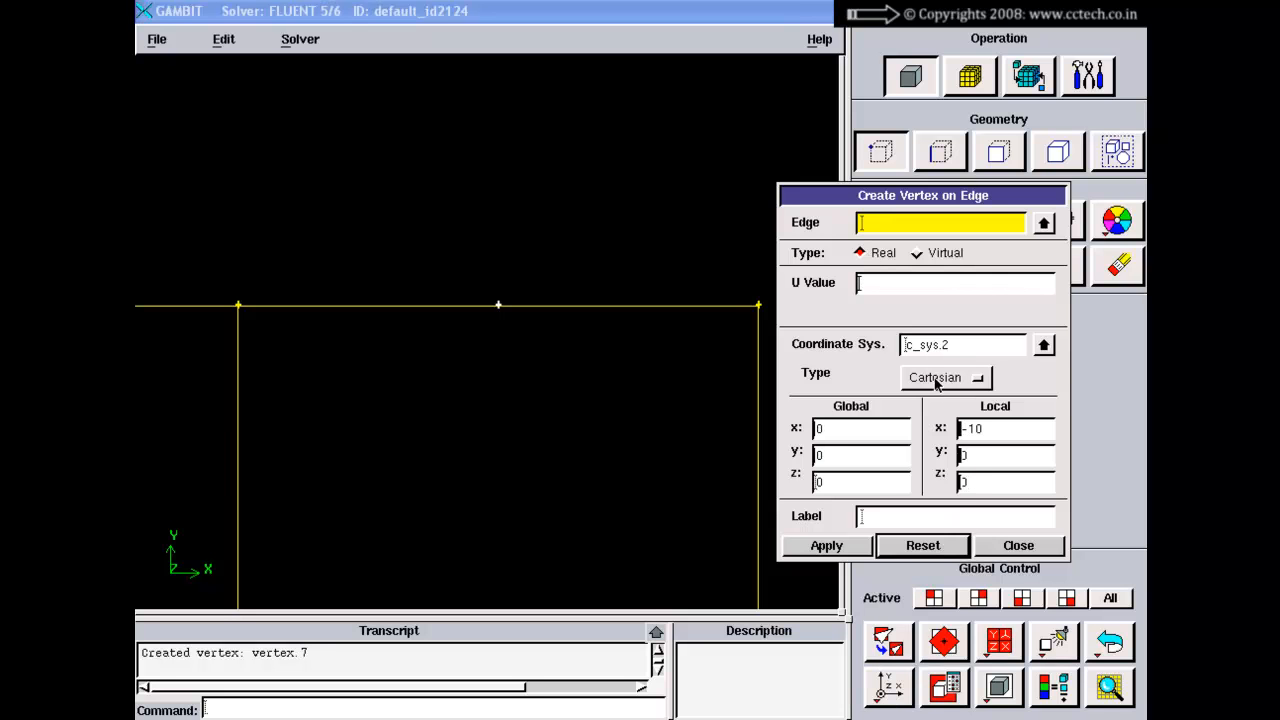
{"action": "left_click", "coordinate": [942, 261]}
{"action": "left_click", "coordinate": [899, 227]}
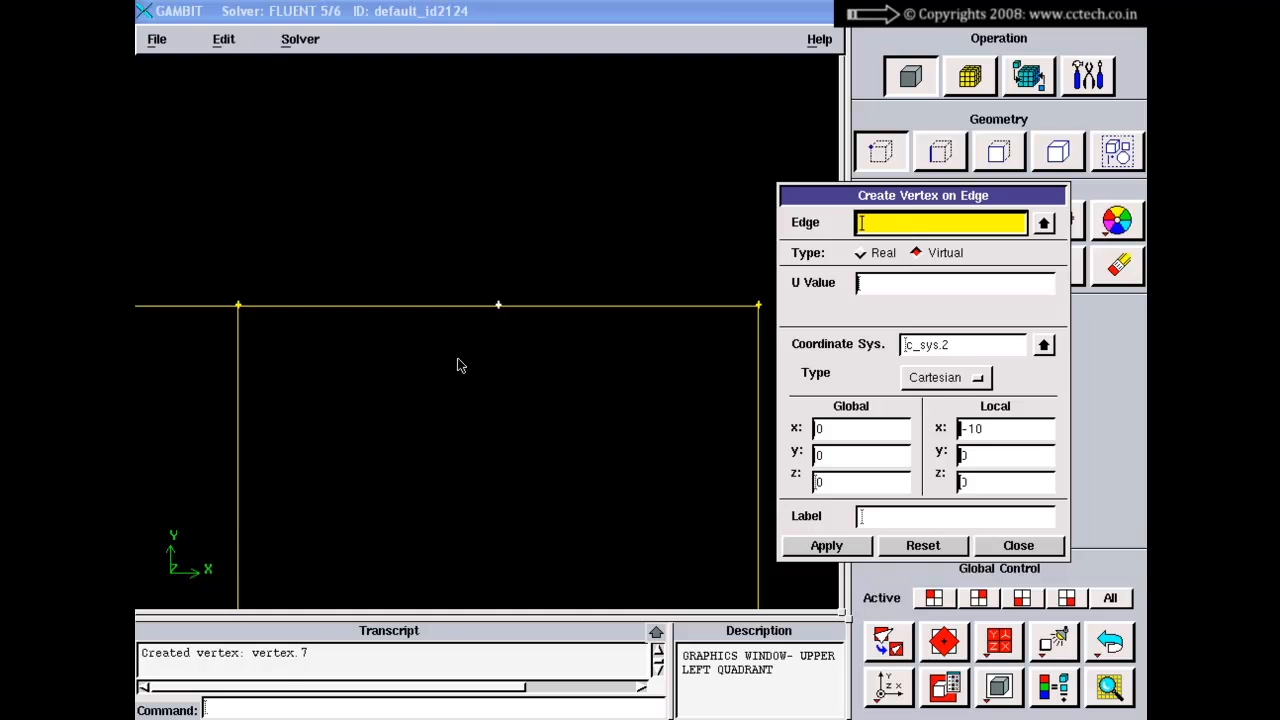
{"action": "right_click_drag", "start_coordinate": [472, 356], "coordinate": [475, 326]}
{"action": "middle_click_drag", "start_coordinate": [495, 327], "coordinate": [420, 200]}
{"action": "middle_click_drag", "start_coordinate": [555, 319], "coordinate": [527, 214]}
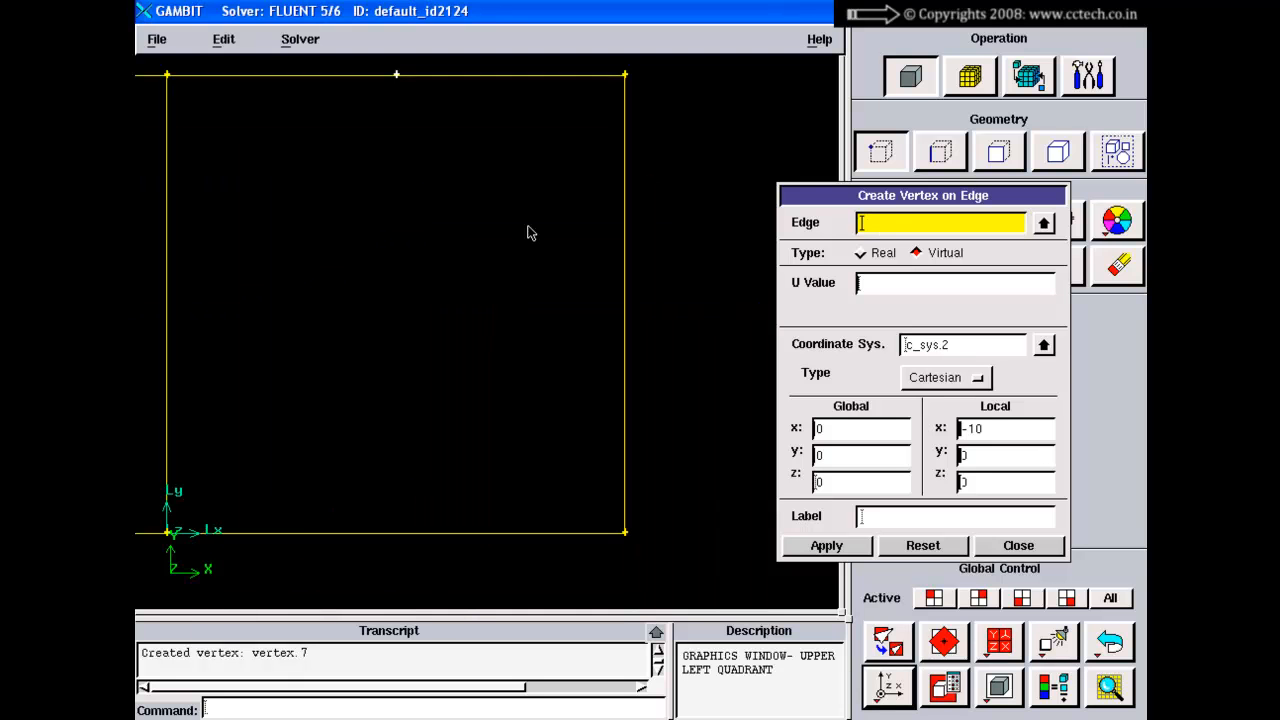
{"action": "right_click_drag", "start_coordinate": [539, 299], "coordinate": [538, 258]}
{"action": "middle_click_drag", "start_coordinate": [537, 263], "coordinate": [527, 303]}
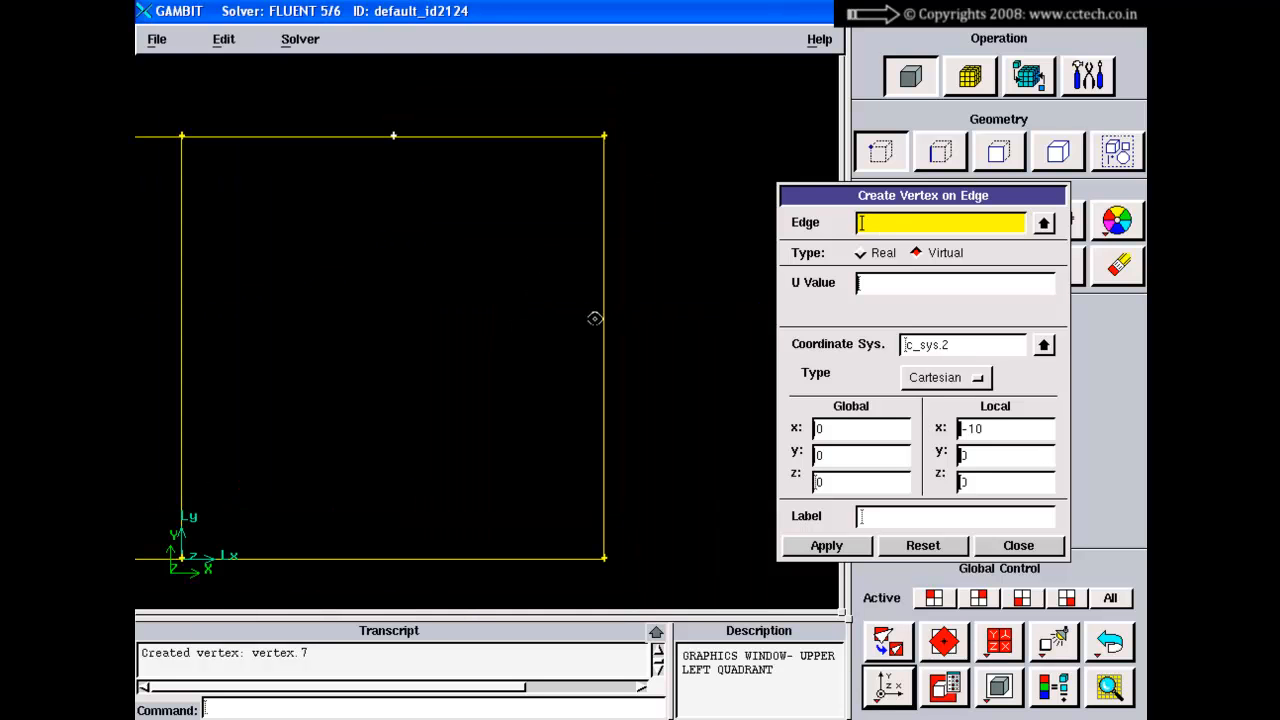
{"action": "mouse_move", "coordinate": [608, 324]}
{"action": "left_mouse_down", "text": "shift"}
{"action": "mouse_move", "coordinate": [603, 346]}
{"action": "mouse_move", "coordinate": [607, 253]}
{"action": "mouse_move", "coordinate": [607, 373]}
{"action": "left_mouse_up", "text": "shift"}
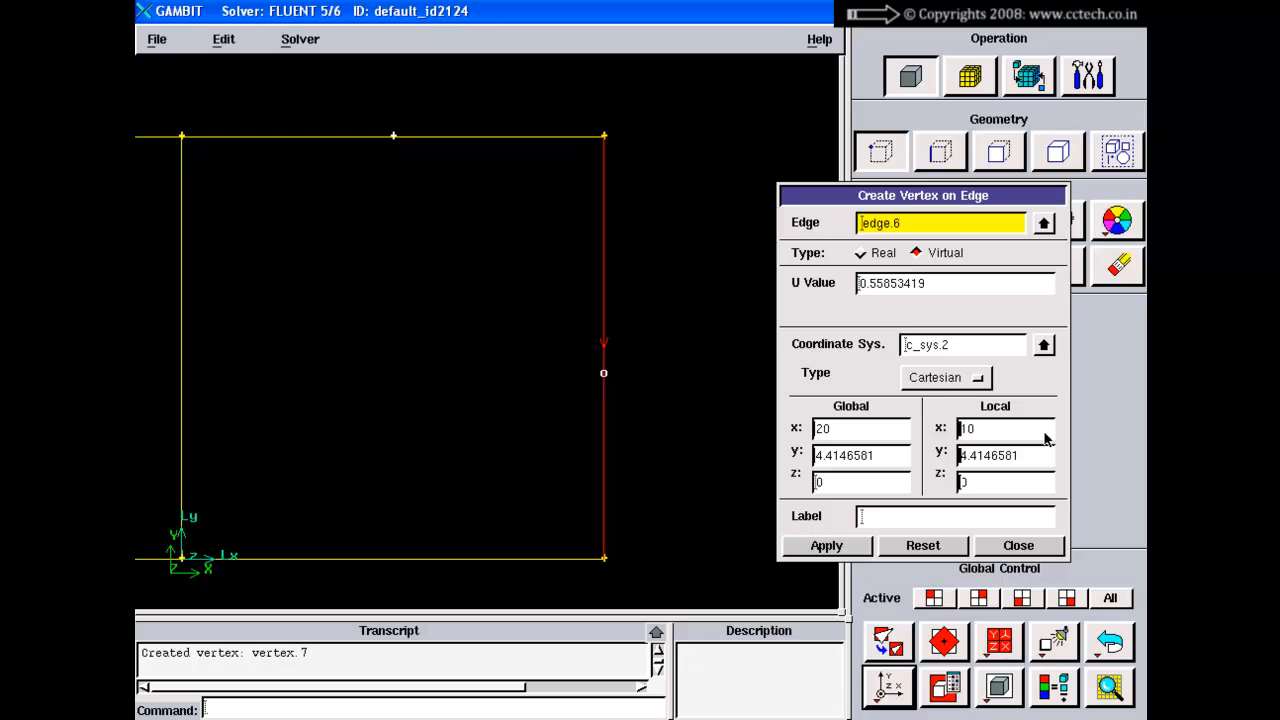
{"action": "right_click", "coordinate": [685, 318], "text": "shift"}
{"action": "right_click_drag", "start_coordinate": [683, 317], "coordinate": [682, 414]}
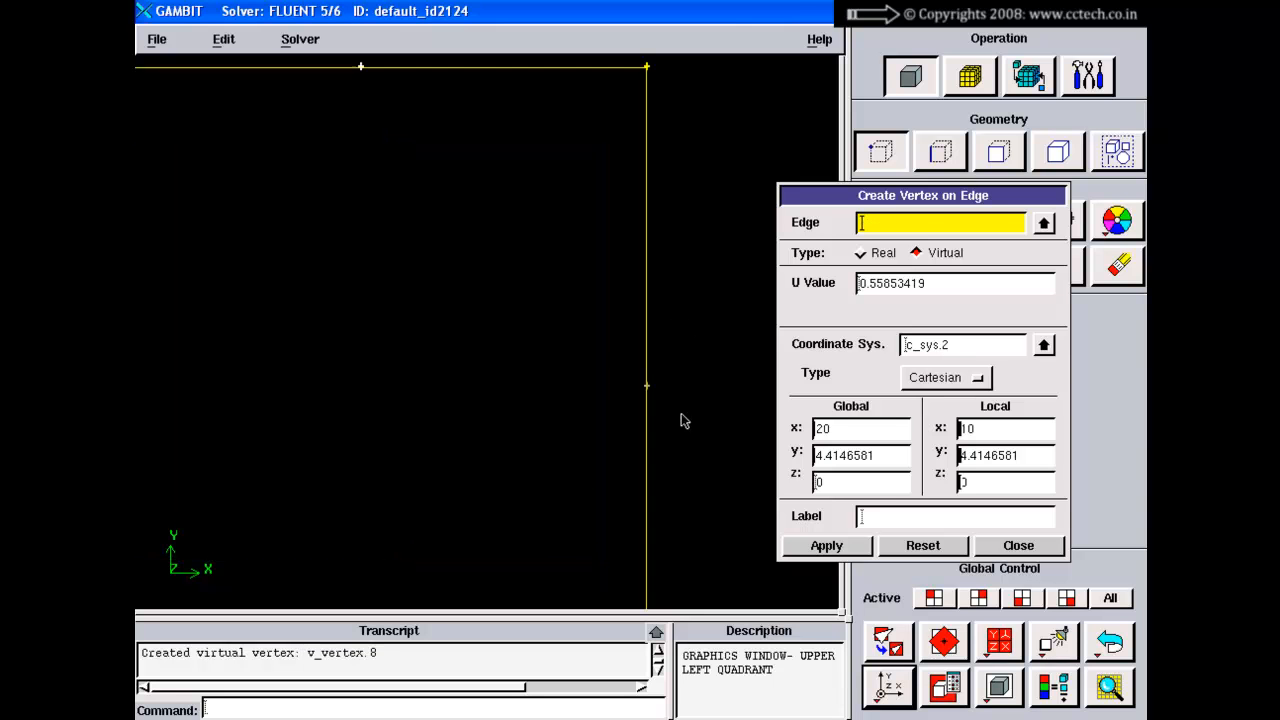
Step: Examine the virtual vertex on the outer vertical edge and compare it with the real vertex on the upper edge
{"action": "middle_click_drag", "start_coordinate": [681, 414], "coordinate": [569, 486]}
{"action": "right_click_drag", "start_coordinate": [546, 436], "coordinate": [566, 478]}
{"action": "middle_click_drag", "start_coordinate": [568, 478], "coordinate": [559, 401]}
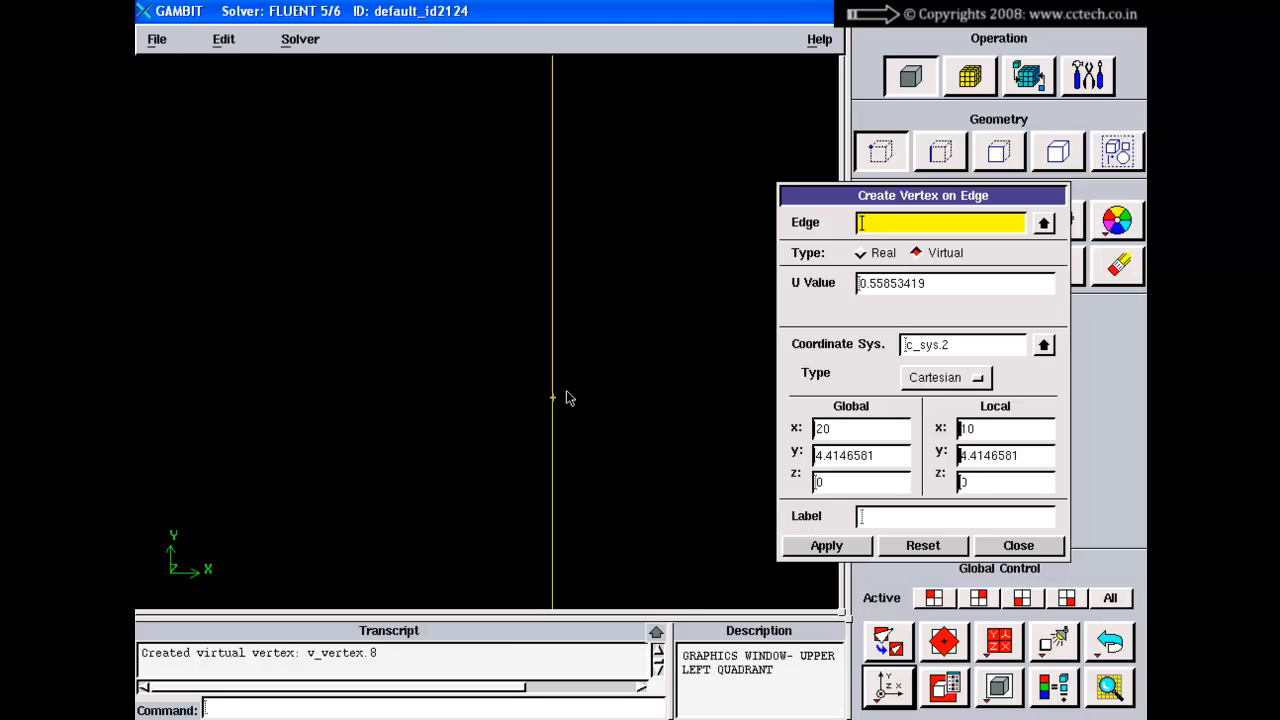
{"action": "right_click_drag", "start_coordinate": [559, 398], "coordinate": [589, 372]}
{"action": "middle_click_drag", "start_coordinate": [589, 372], "coordinate": [620, 350]}
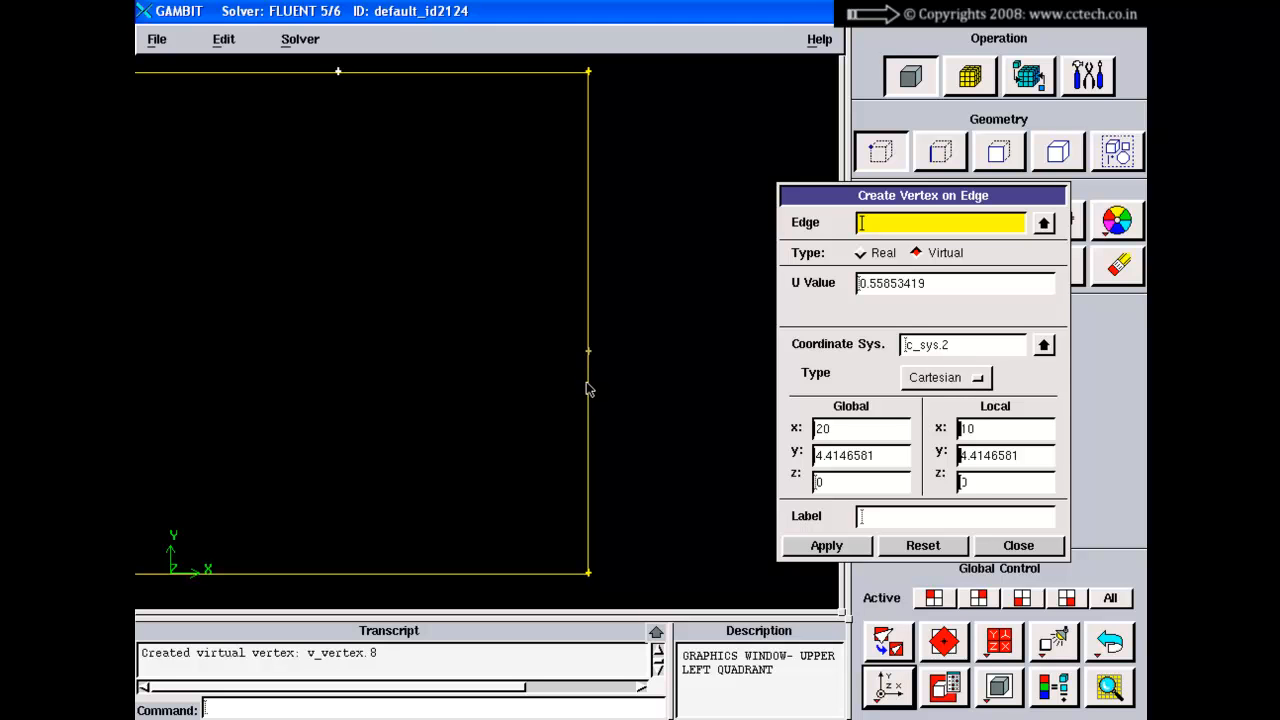
{"action": "right_click_drag", "start_coordinate": [597, 396], "coordinate": [597, 357]}
{"action": "middle_click_drag", "start_coordinate": [597, 357], "coordinate": [638, 386]}
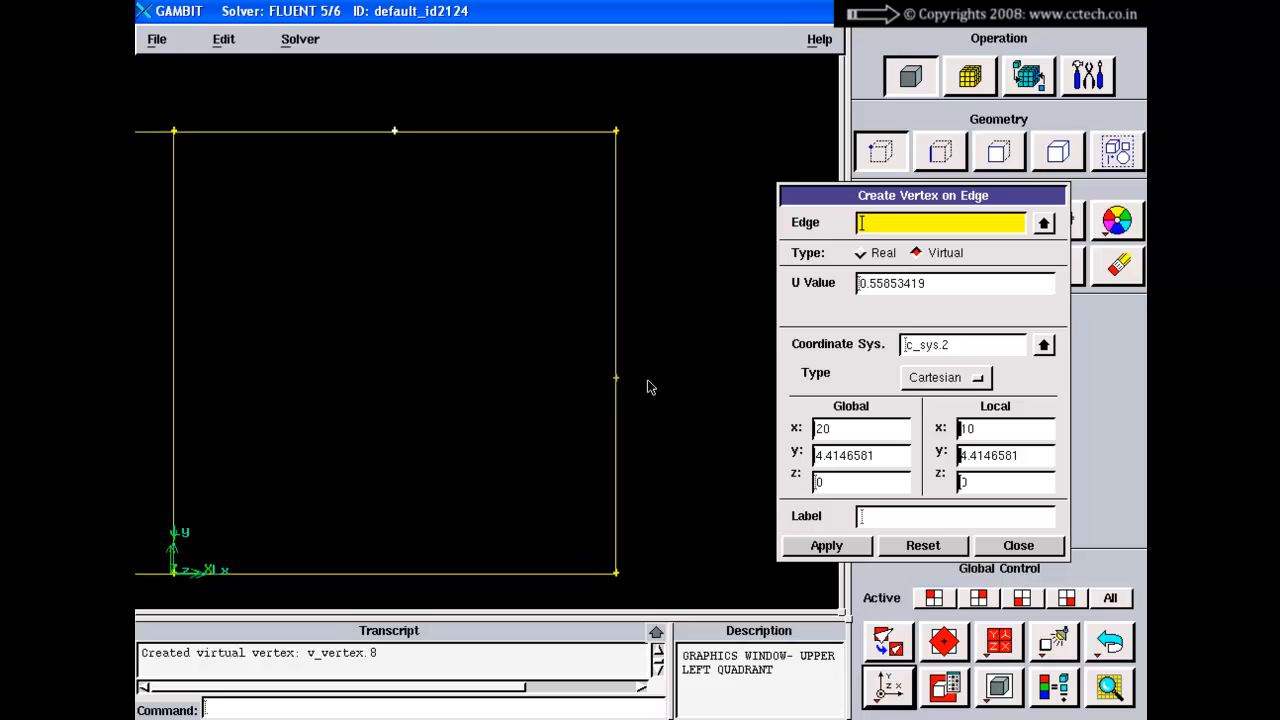
{"action": "right_click_drag", "start_coordinate": [637, 346], "coordinate": [637, 383]}
{"action": "middle_click_drag", "start_coordinate": [638, 385], "coordinate": [627, 385]}
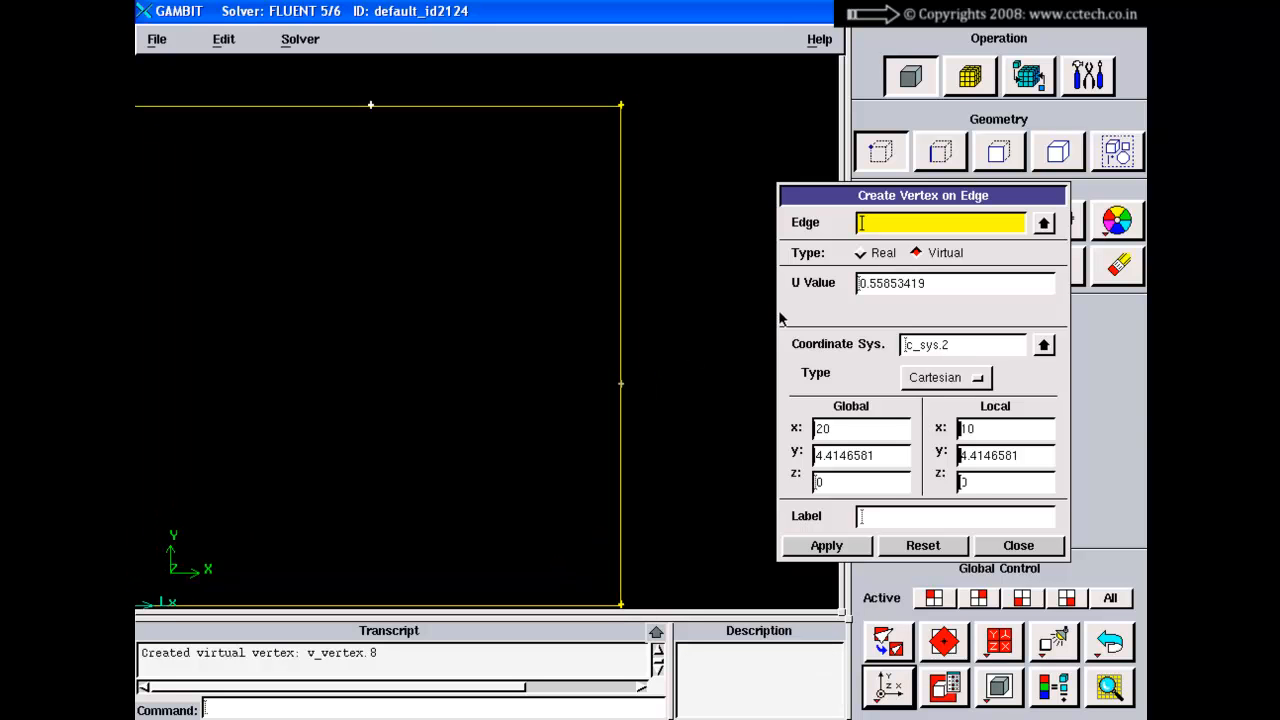
Step: Switch the vertex type back to Real, then reset and close the Create Vertex on Edge form
{"action": "left_click", "coordinate": [860, 253]}
{"action": "left_click", "coordinate": [917, 254]}
{"action": "left_click", "coordinate": [868, 256]}
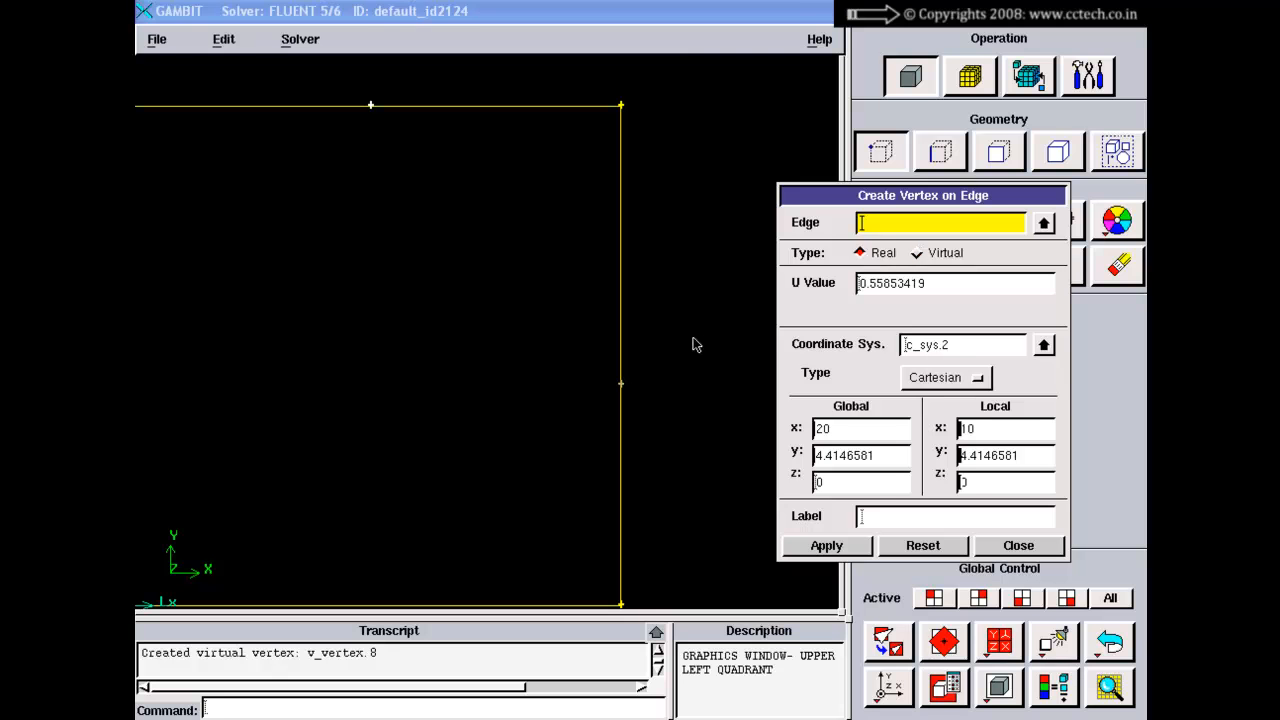
{"action": "right_click_drag", "start_coordinate": [691, 343], "coordinate": [654, 320]}
{"action": "middle_click_drag", "start_coordinate": [654, 320], "coordinate": [706, 286]}
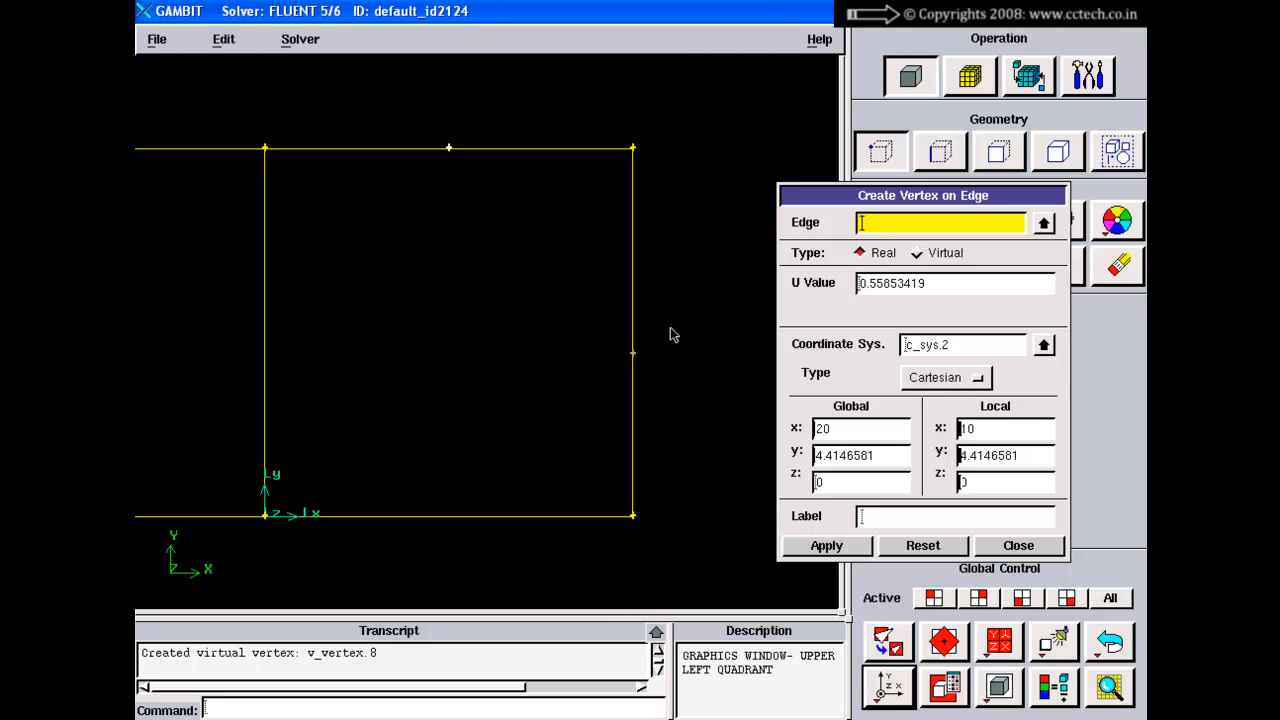
{"action": "left_click", "coordinate": [866, 254]}
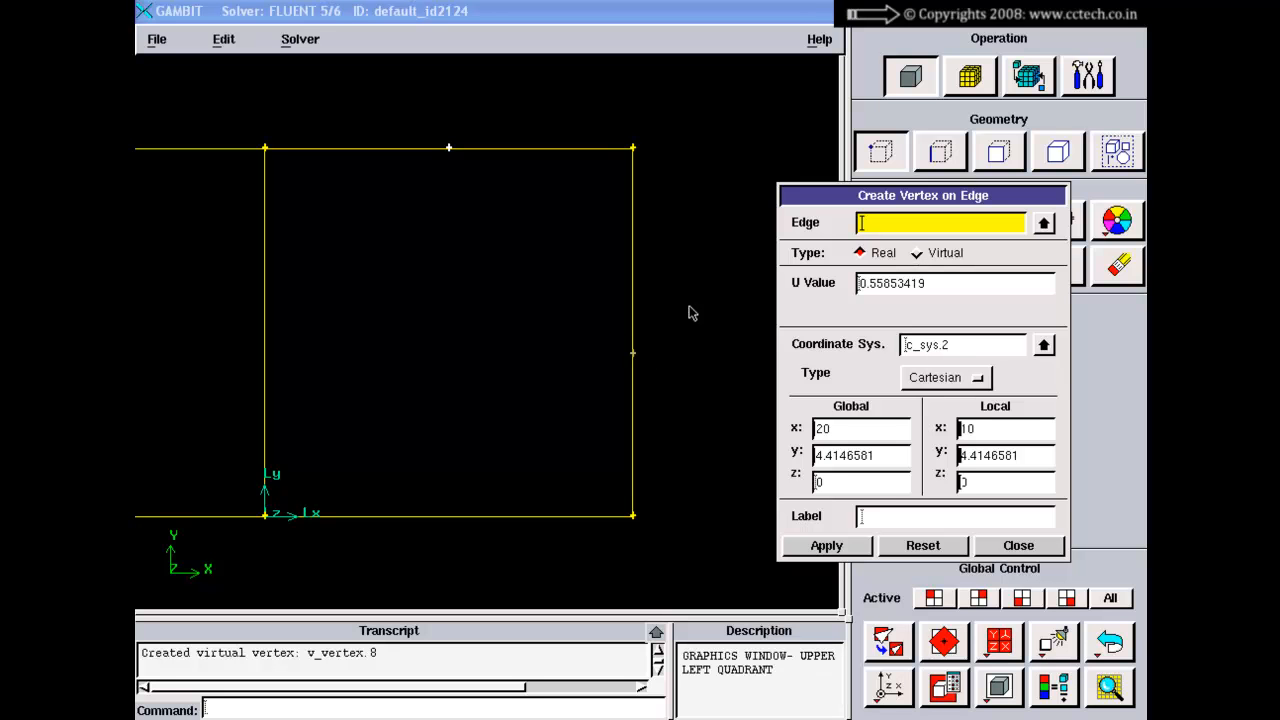
{"action": "right_click_drag", "start_coordinate": [658, 438], "coordinate": [636, 339]}
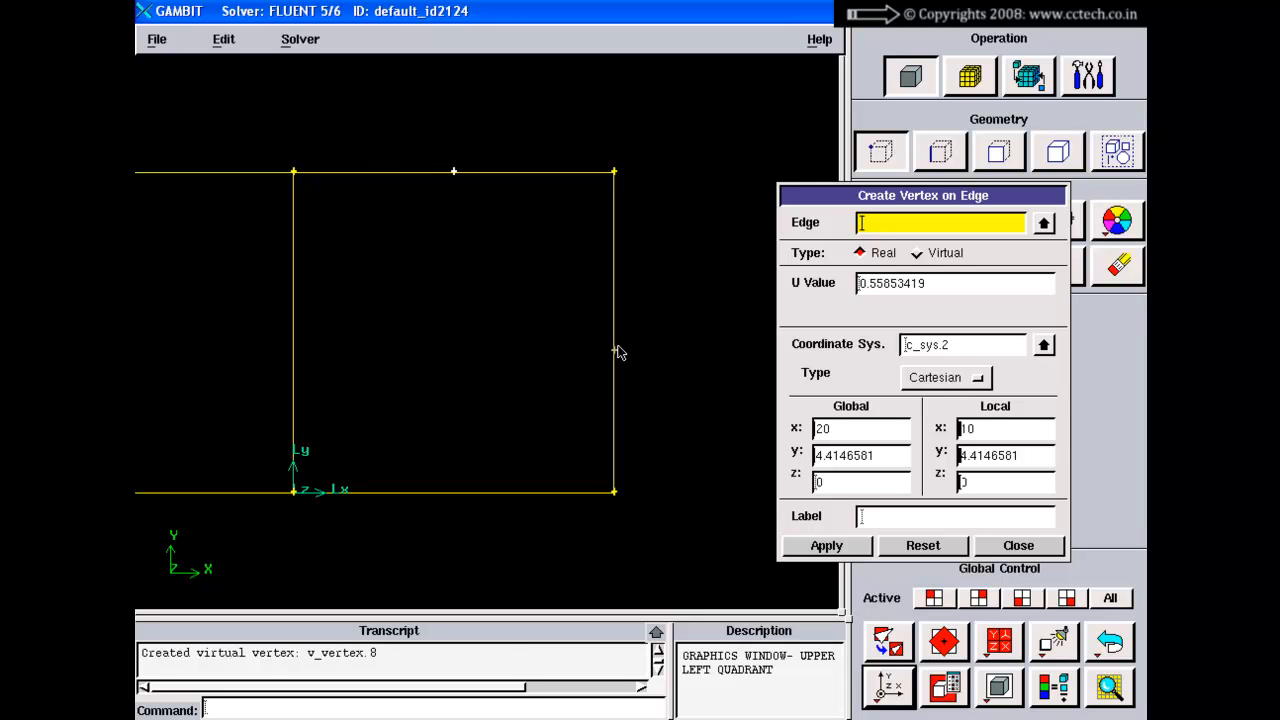
{"action": "middle_click_drag", "start_coordinate": [592, 348], "coordinate": [632, 357]}
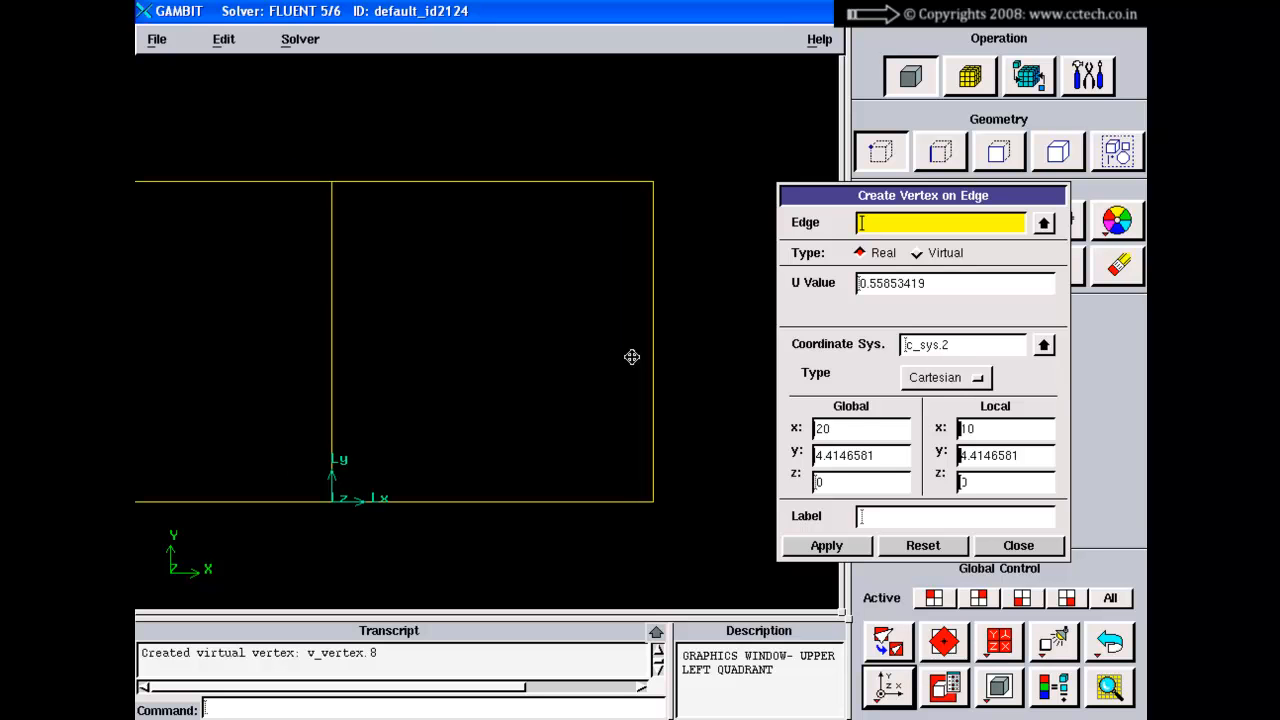
{"action": "left_click", "coordinate": [904, 539]}
{"action": "left_click", "coordinate": [1009, 546]}
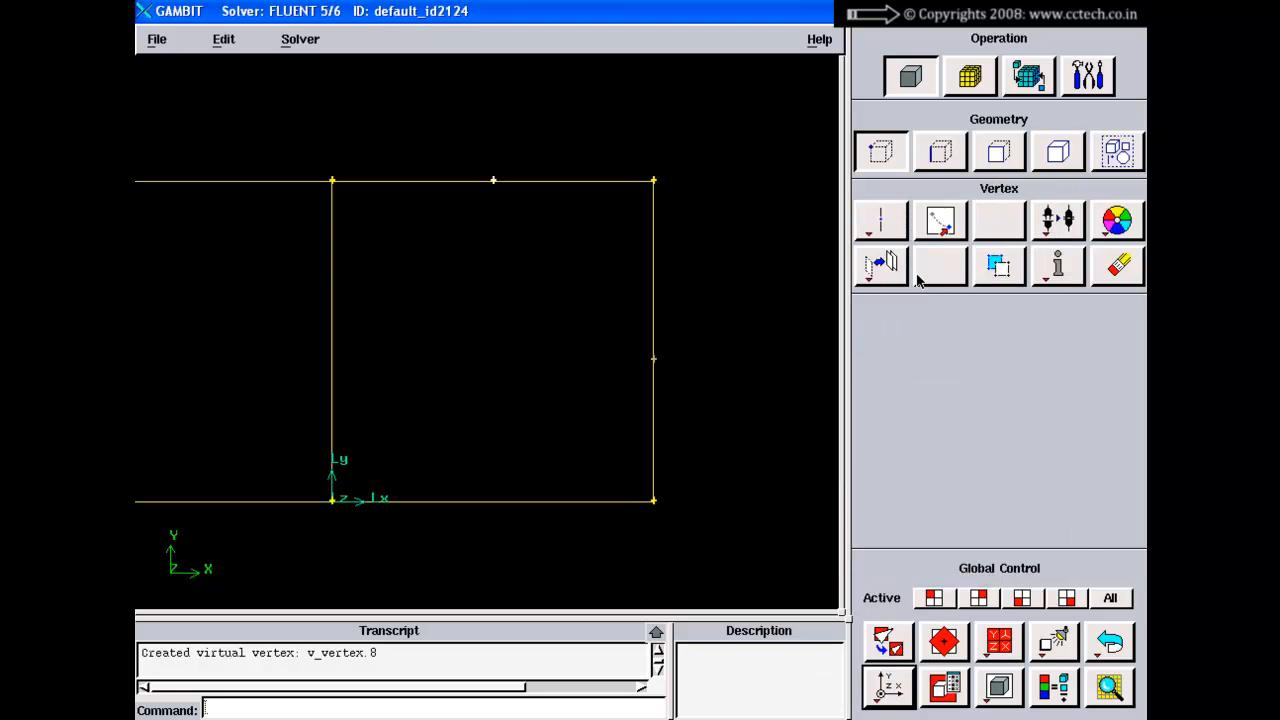
{"action": "right_click", "coordinate": [878, 225]}
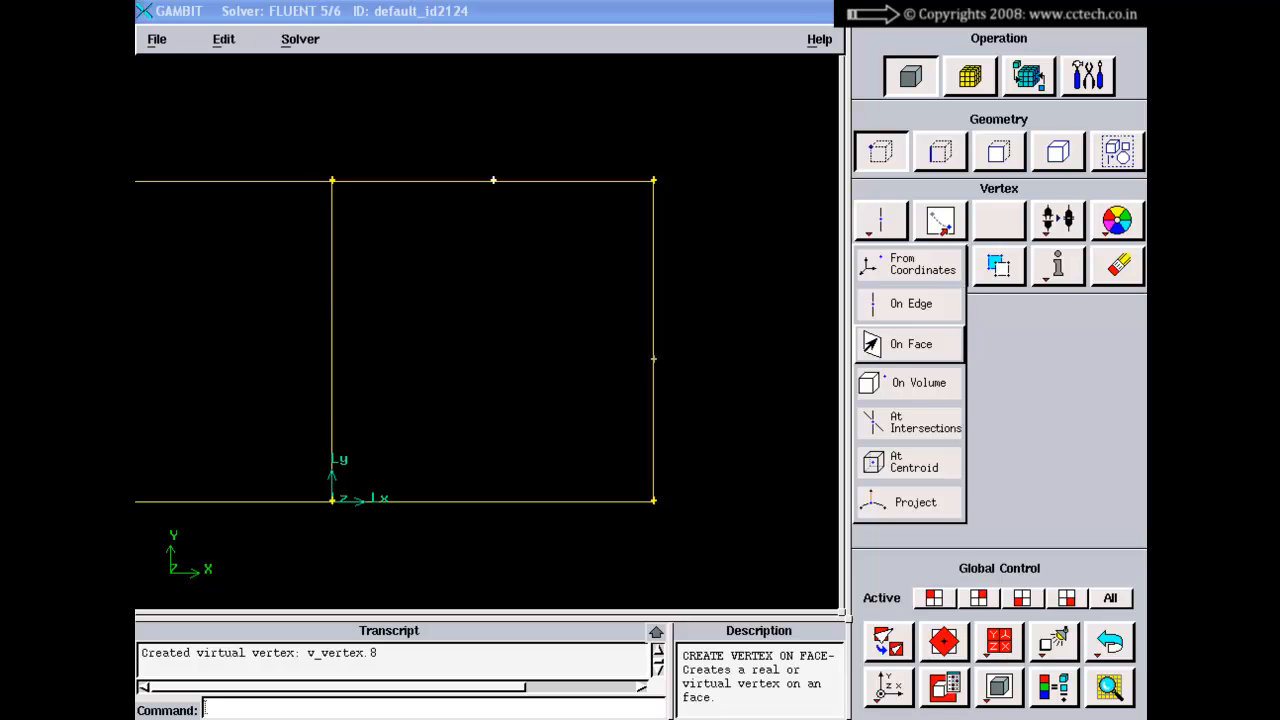
{"action": "left_click", "coordinate": [877, 339]}
{"action": "right_click_drag", "start_coordinate": [592, 369], "coordinate": [593, 288]}
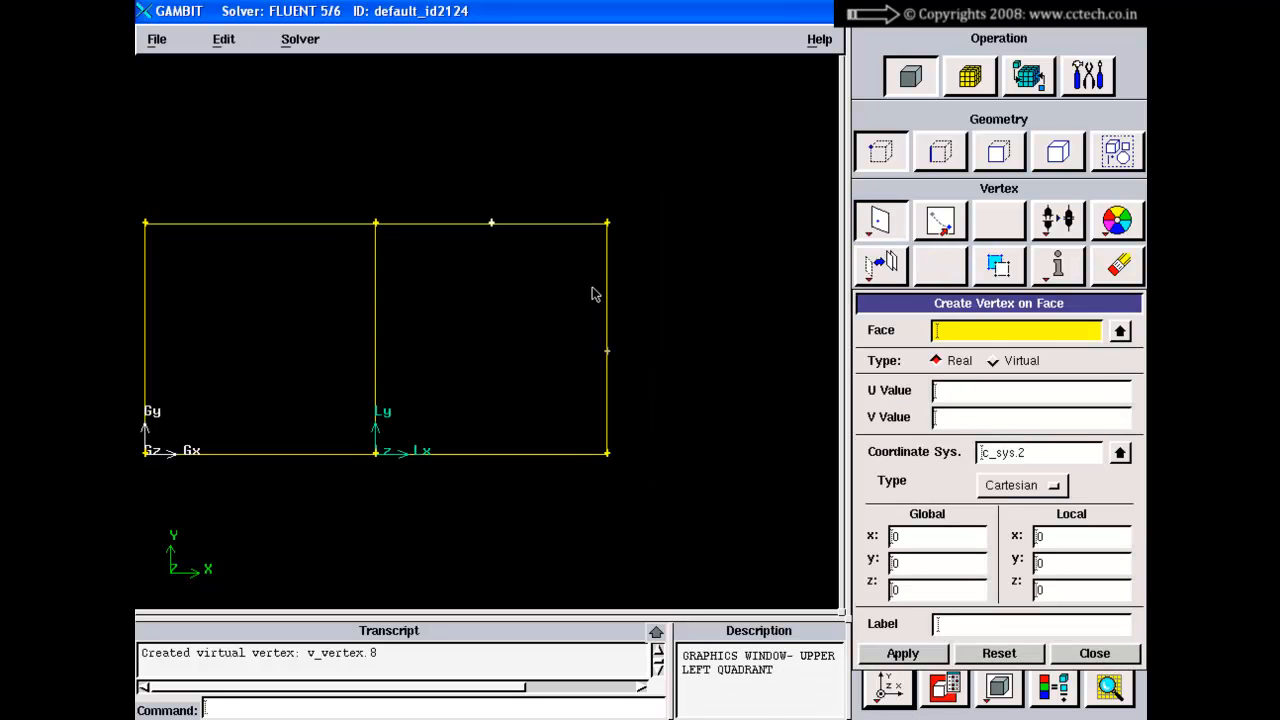
{"action": "middle_click_drag", "start_coordinate": [593, 288], "coordinate": [682, 308]}
Step: Create a real face from wireframe using the four edges of the square at the global origin
{"action": "left_click", "coordinate": [999, 152]}
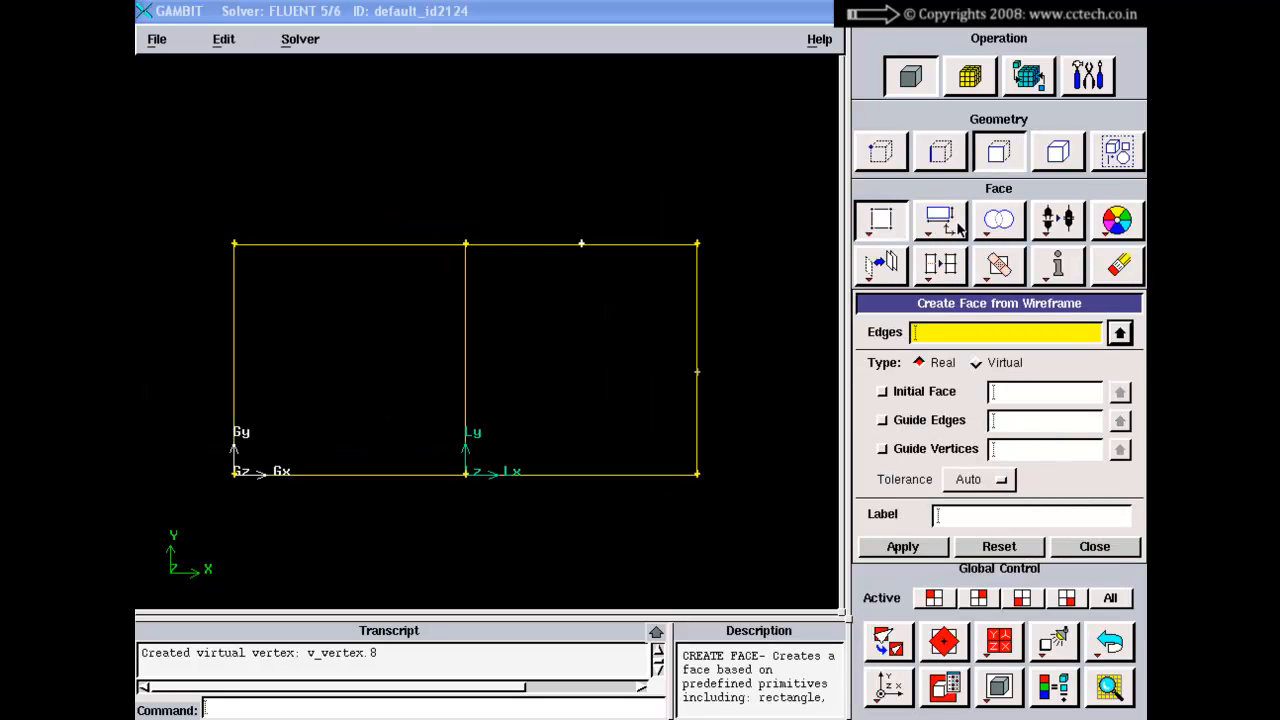
{"action": "left_click", "coordinate": [883, 218]}
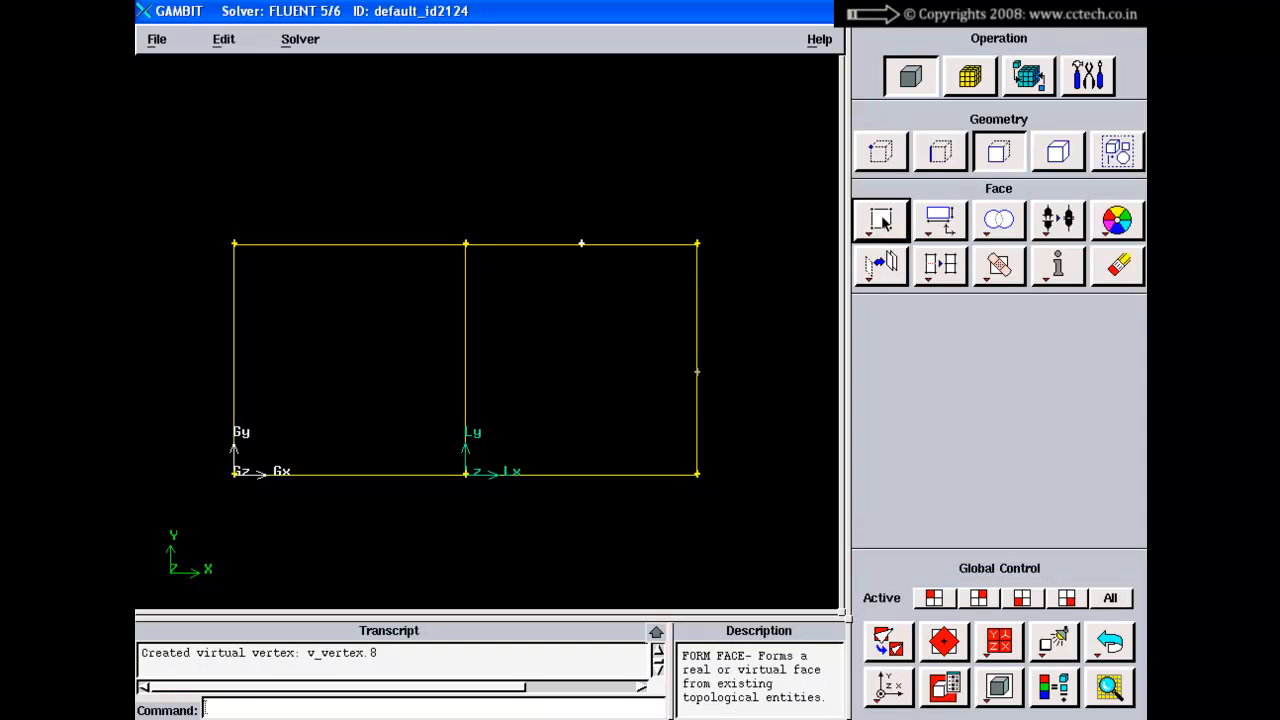
{"action": "left_click", "coordinate": [882, 219]}
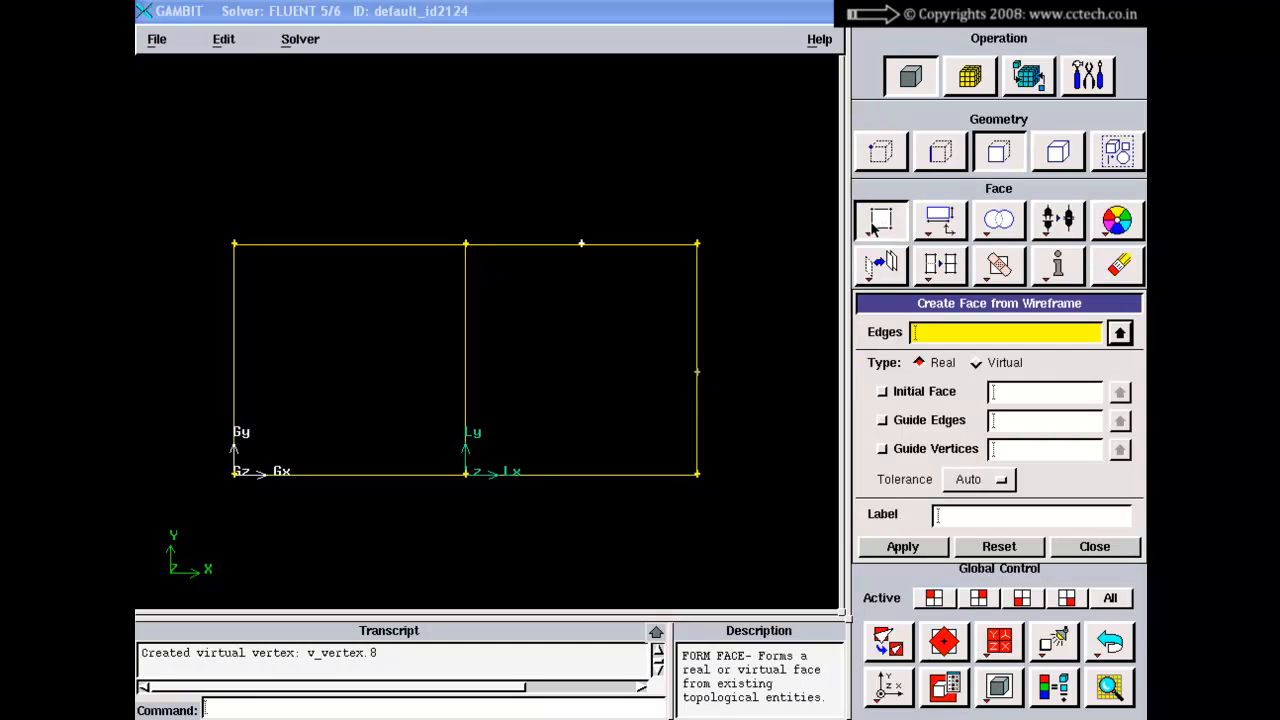
{"action": "left_click", "coordinate": [367, 244], "text": "shift"}
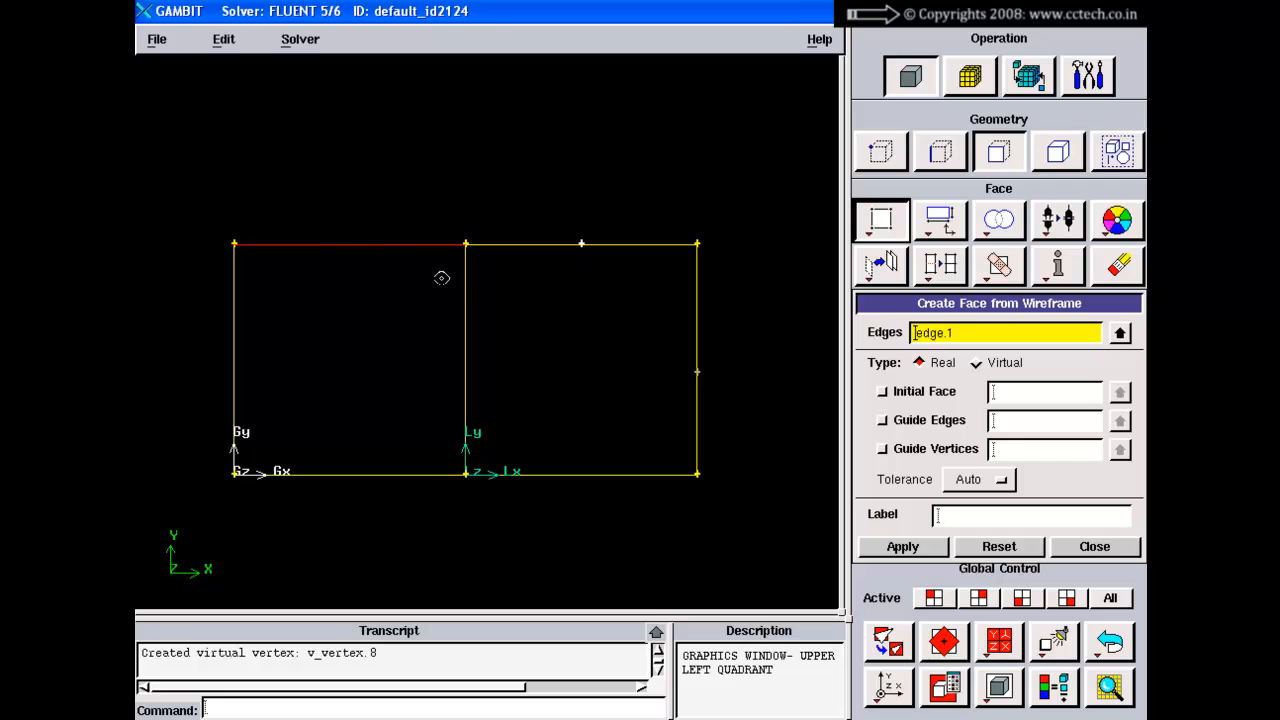
{"action": "left_click", "coordinate": [467, 365], "text": "shift"}
{"action": "left_click", "coordinate": [409, 474], "text": "shift"}
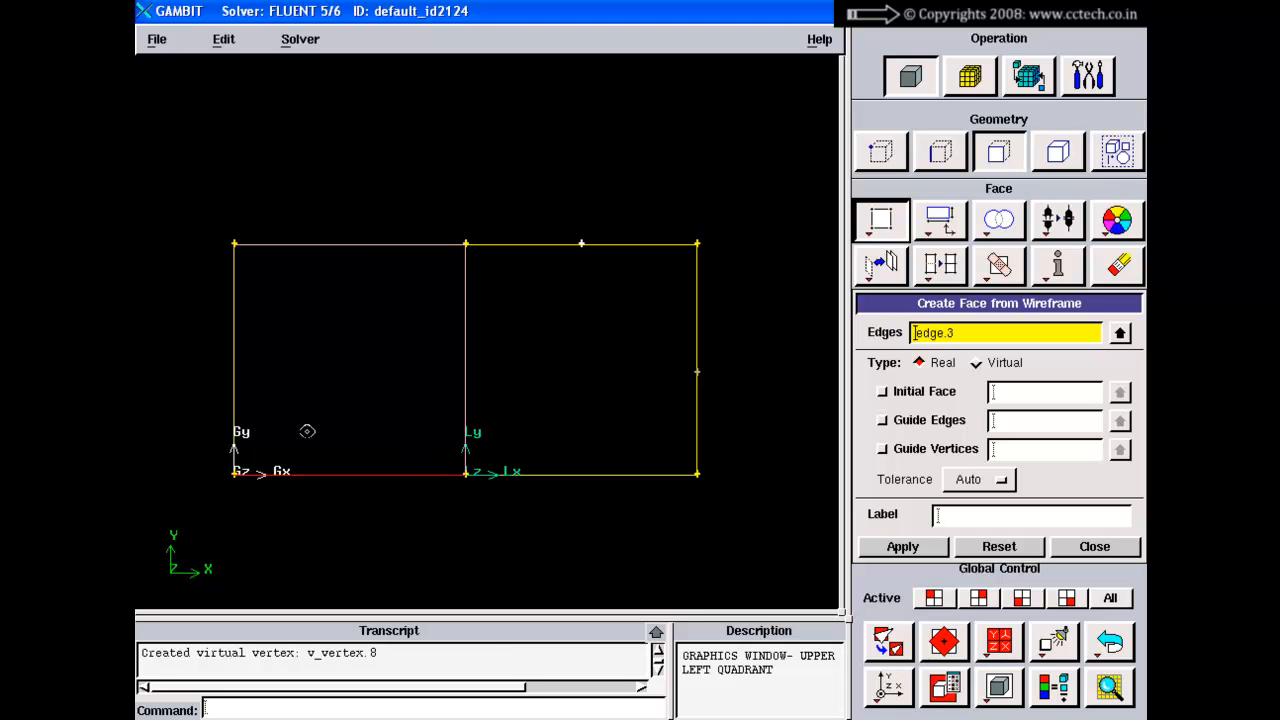
{"action": "left_click", "coordinate": [236, 334], "text": "shift"}
{"action": "middle_click", "coordinate": [294, 314], "text": "shift"}
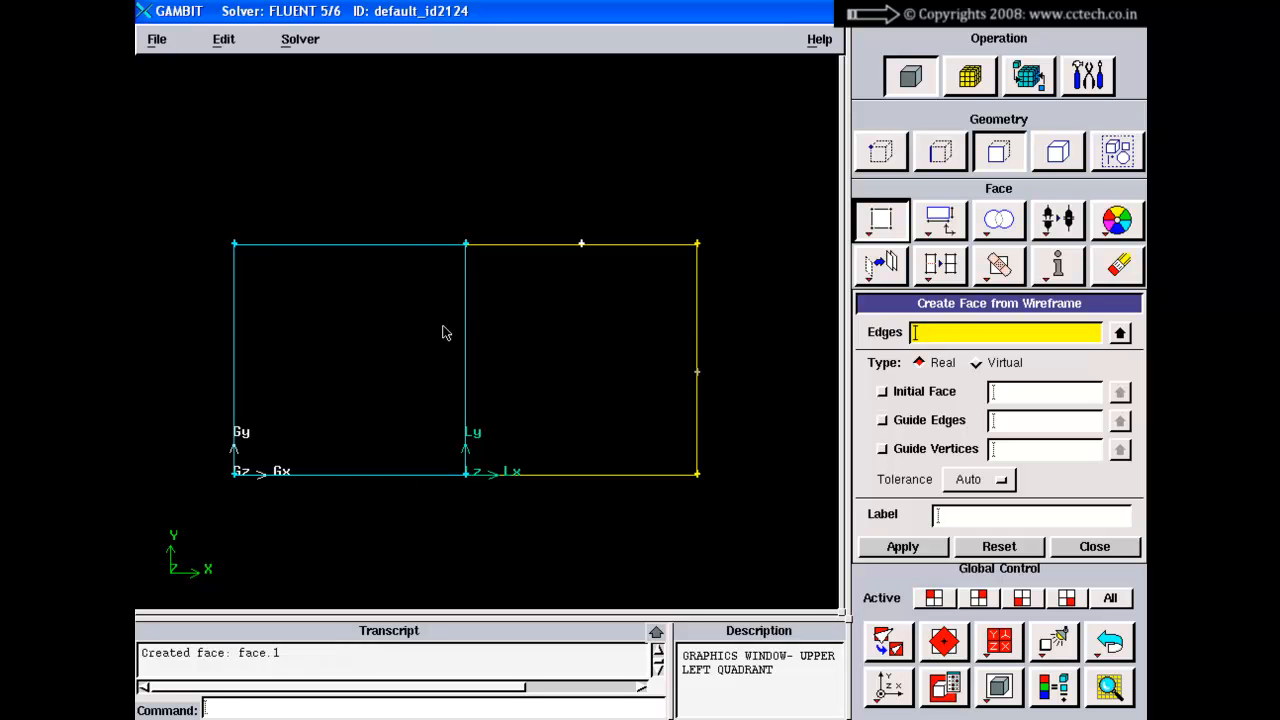
Step: Shade the model to check the new face, then restore the wireframe display and the front view
{"action": "left_click", "coordinate": [997, 685]}
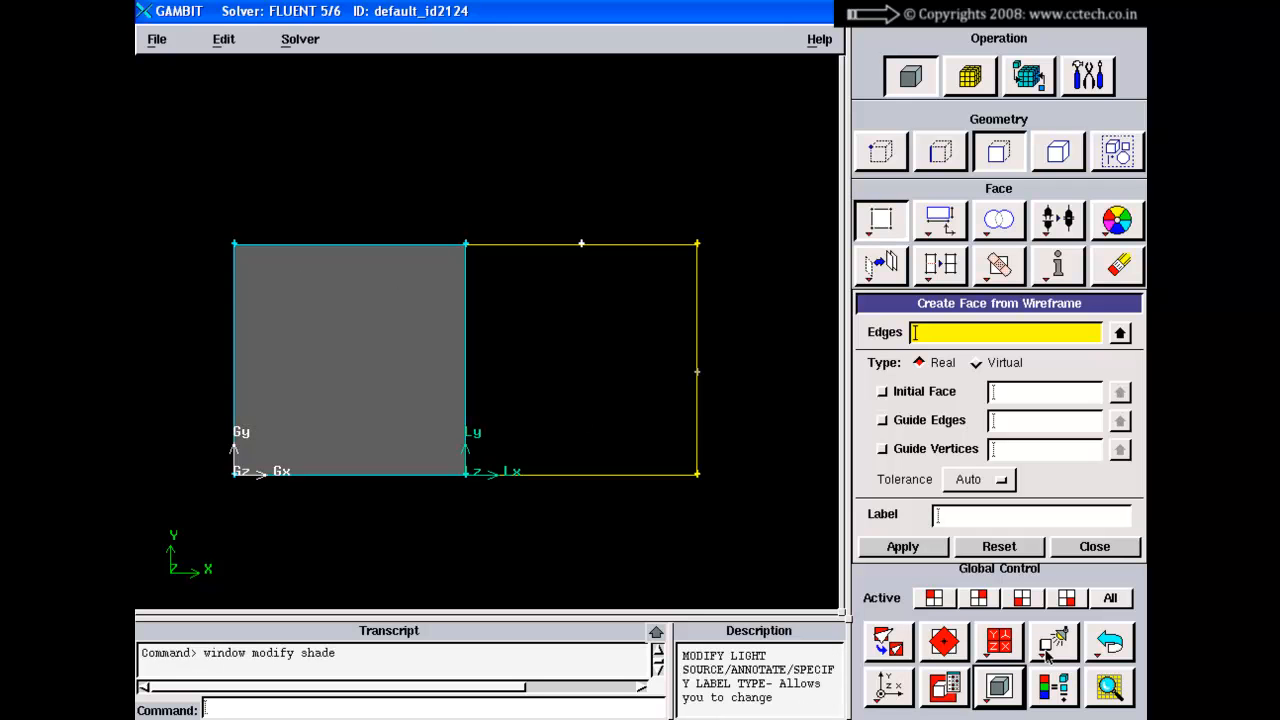
{"action": "right_click", "coordinate": [1000, 682]}
{"action": "left_click", "coordinate": [1025, 648]}
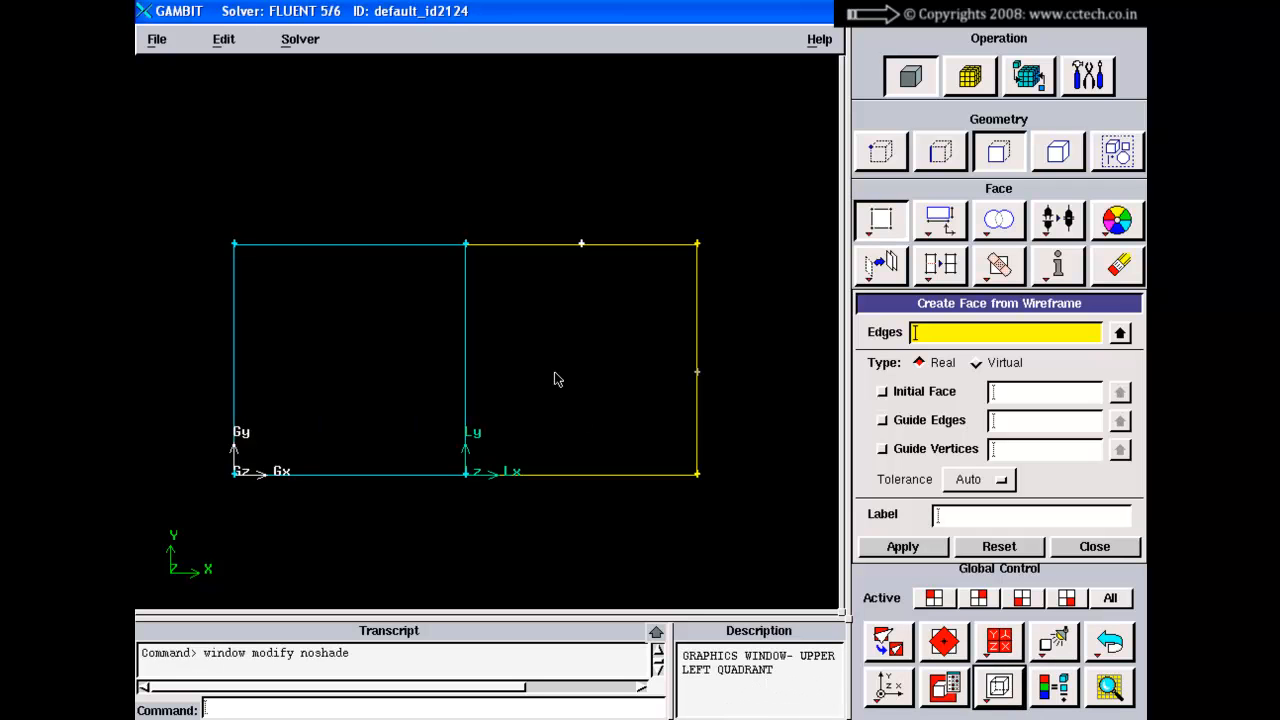
{"action": "right_click_drag", "start_coordinate": [499, 339], "coordinate": [503, 307]}
{"action": "middle_click_drag", "start_coordinate": [503, 307], "coordinate": [644, 384]}
{"action": "right_click_drag", "start_coordinate": [641, 372], "coordinate": [626, 391]}
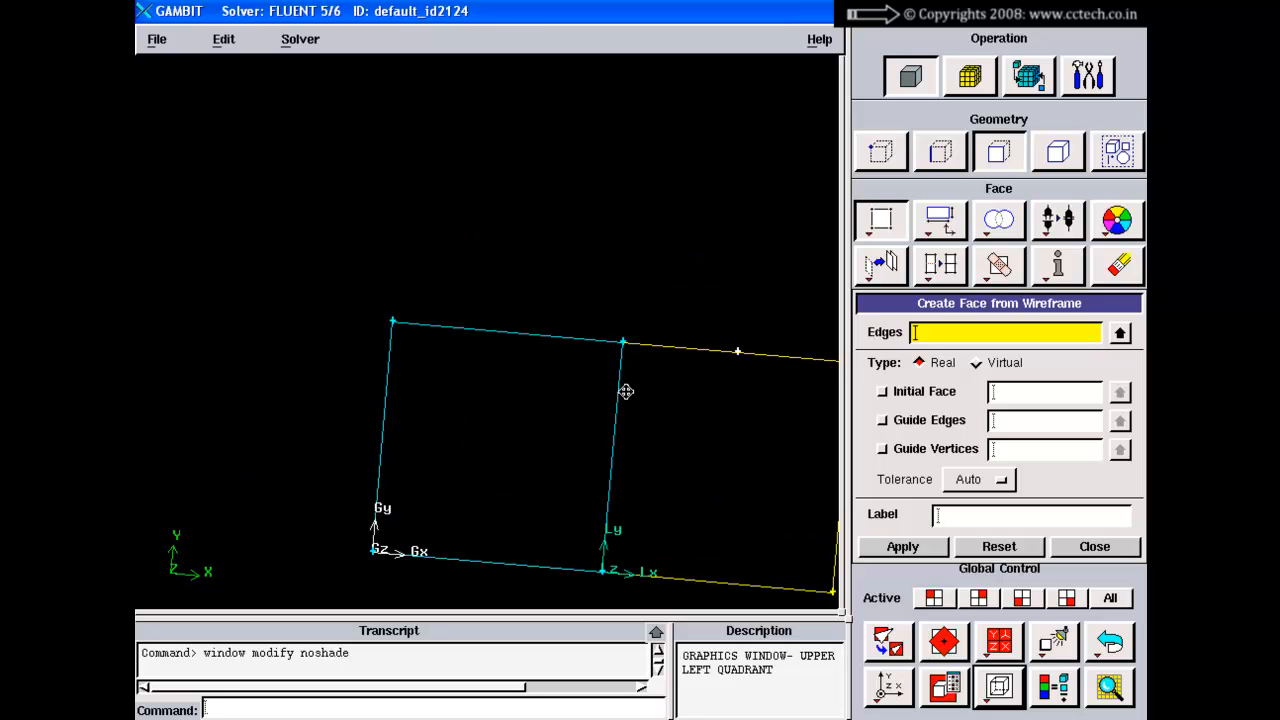
{"action": "middle_click_drag", "start_coordinate": [626, 390], "coordinate": [631, 386]}
{"action": "left_click", "coordinate": [999, 686]}
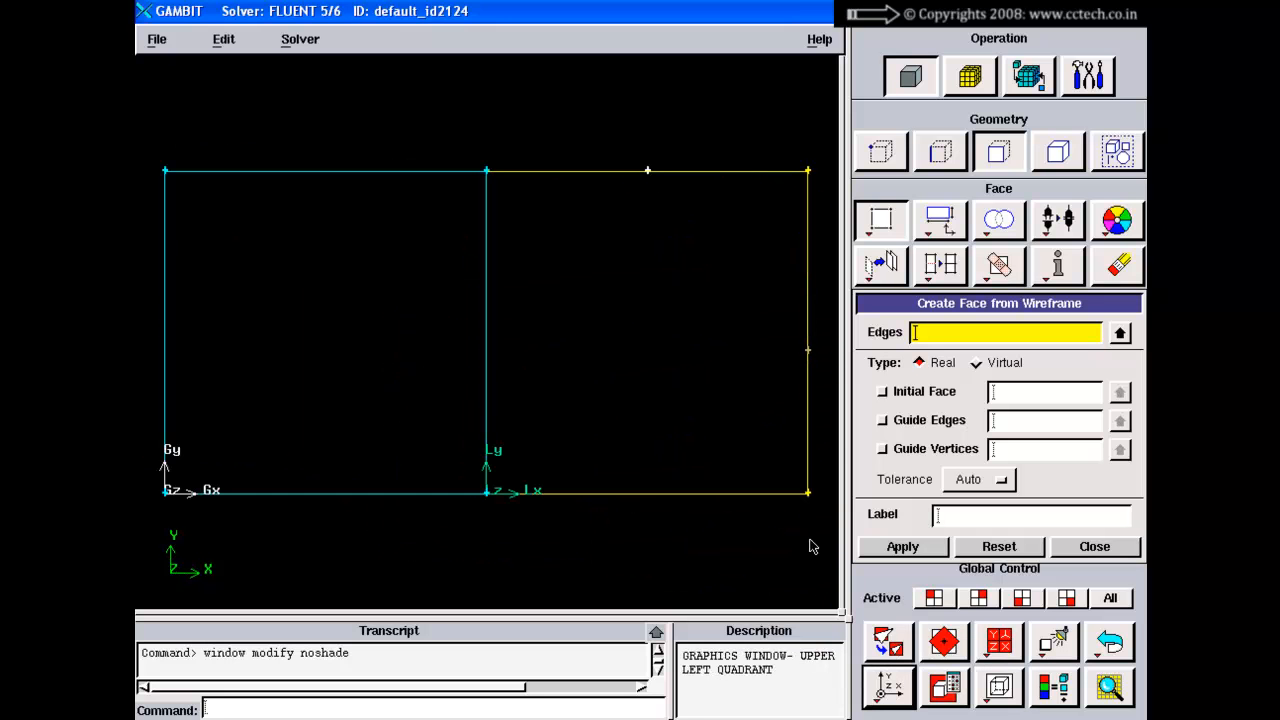
Step: Close the face form and open the Create Vertex on Face form beside the geometry
{"action": "left_click", "coordinate": [1062, 544]}
{"action": "left_click", "coordinate": [880, 150]}
{"action": "left_click", "coordinate": [880, 220]}
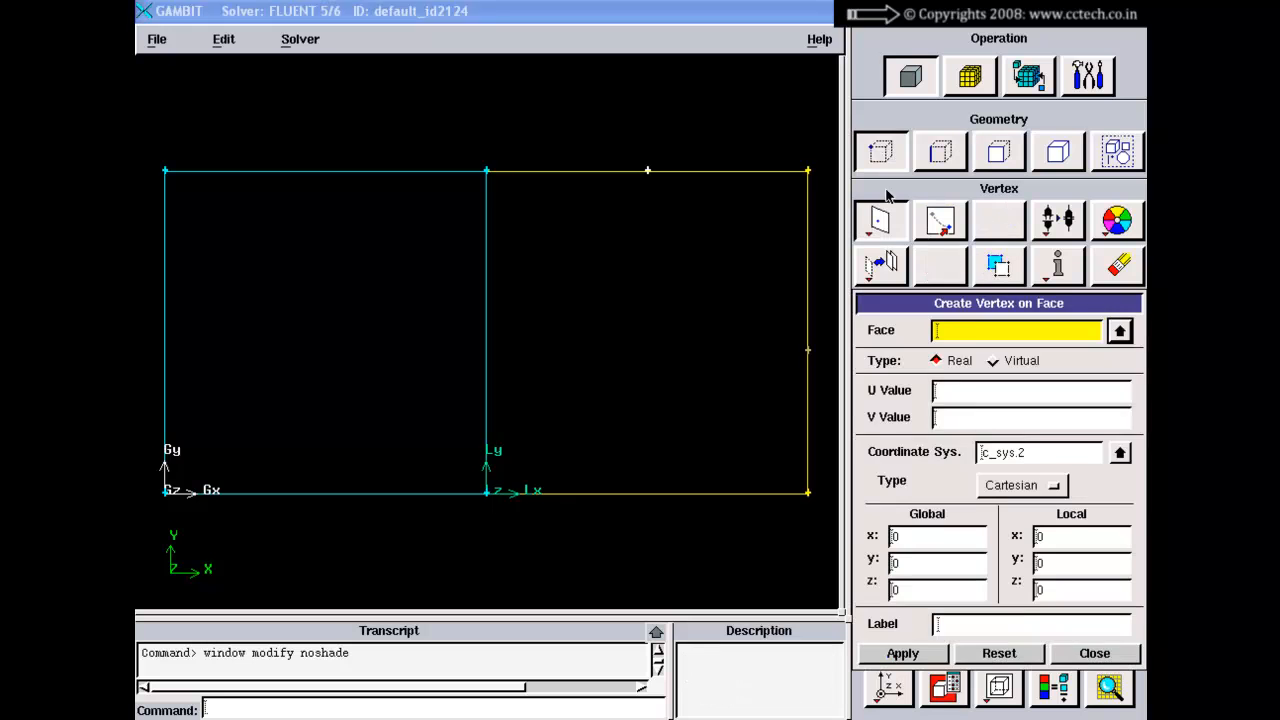
{"action": "right_click", "coordinate": [880, 220]}
{"action": "left_click", "coordinate": [876, 344]}
{"action": "left_click_drag", "start_coordinate": [855, 306], "coordinate": [831, 238]}
{"action": "right_click_drag", "start_coordinate": [489, 262], "coordinate": [478, 218]}
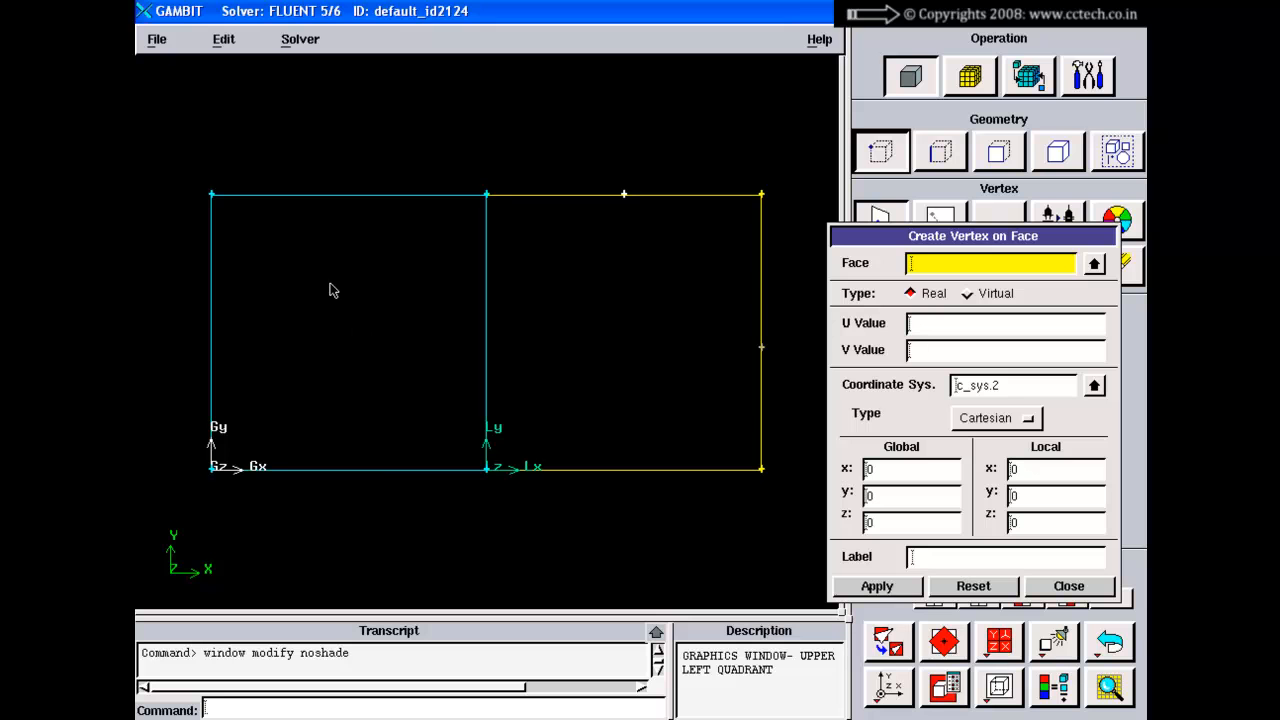
Step: Select face.1 and place the vertex point near its centre, at U about 0.30 and V about -0.39
{"action": "left_click", "coordinate": [967, 336]}
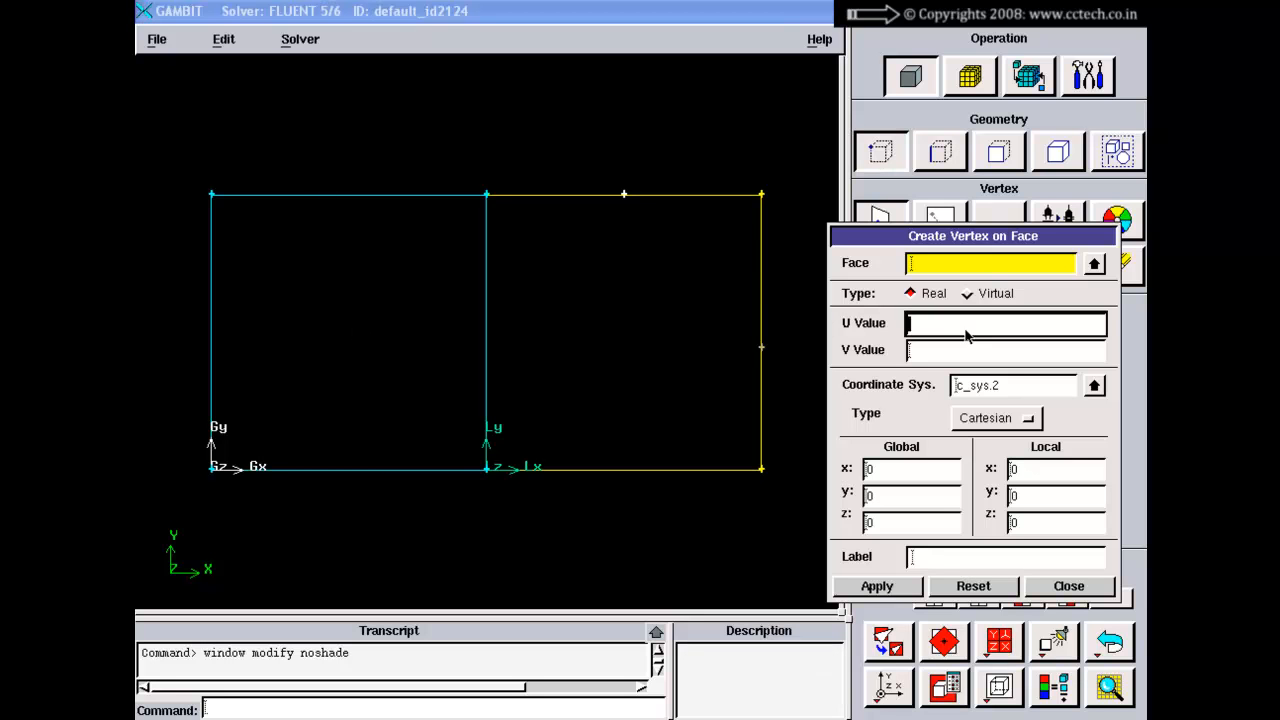
{"action": "left_click", "coordinate": [960, 352]}
{"action": "left_click", "coordinate": [953, 323]}
{"action": "left_click", "coordinate": [951, 352]}
{"action": "left_click", "coordinate": [941, 326]}
{"action": "left_click", "coordinate": [922, 265]}
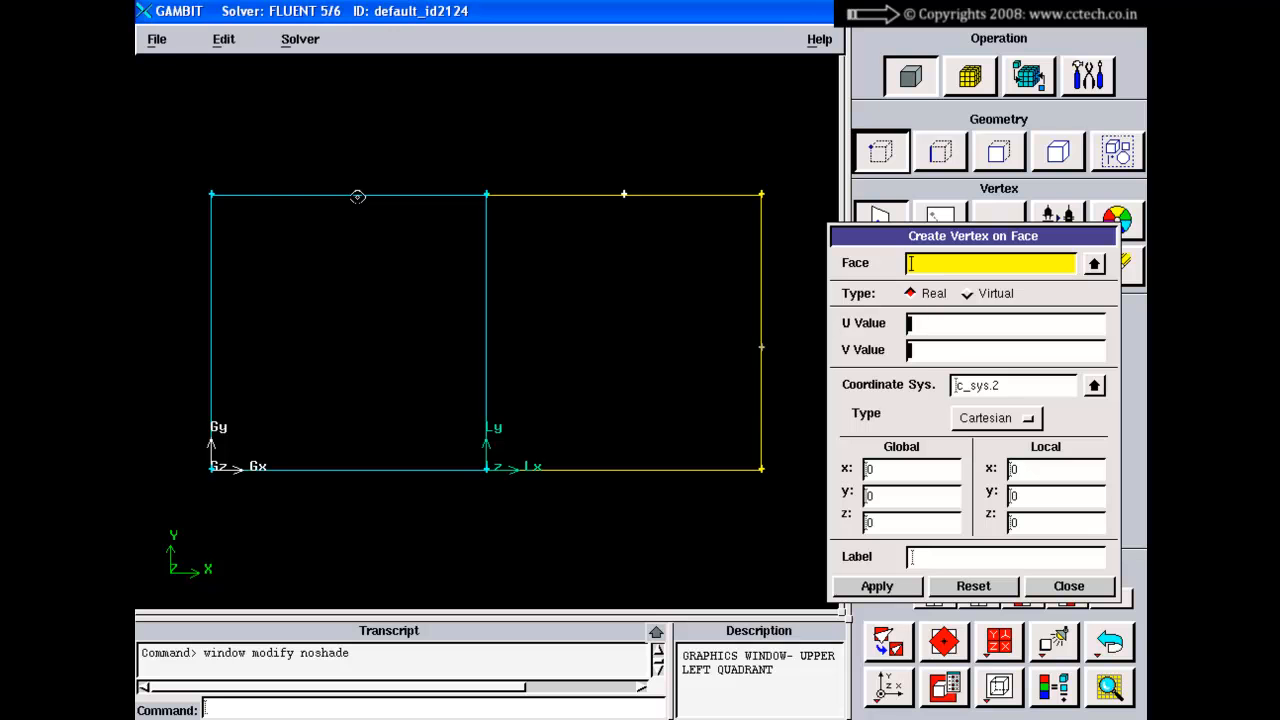
{"action": "mouse_move", "coordinate": [357, 196]}
{"action": "left_mouse_down", "text": "shift"}
{"action": "mouse_move", "coordinate": [329, 310]}
{"action": "mouse_move", "coordinate": [351, 346]}
{"action": "mouse_move", "coordinate": [339, 321]}
{"action": "mouse_move", "coordinate": [354, 323]}
{"action": "mouse_move", "coordinate": [352, 344]}
{"action": "mouse_move", "coordinate": [306, 323]}
{"action": "mouse_move", "coordinate": [294, 270]}
{"action": "mouse_move", "coordinate": [354, 283]}
{"action": "mouse_move", "coordinate": [357, 343]}
{"action": "mouse_move", "coordinate": [344, 354]}
{"action": "mouse_move", "coordinate": [356, 343]}
{"action": "left_mouse_up", "text": "shift"}
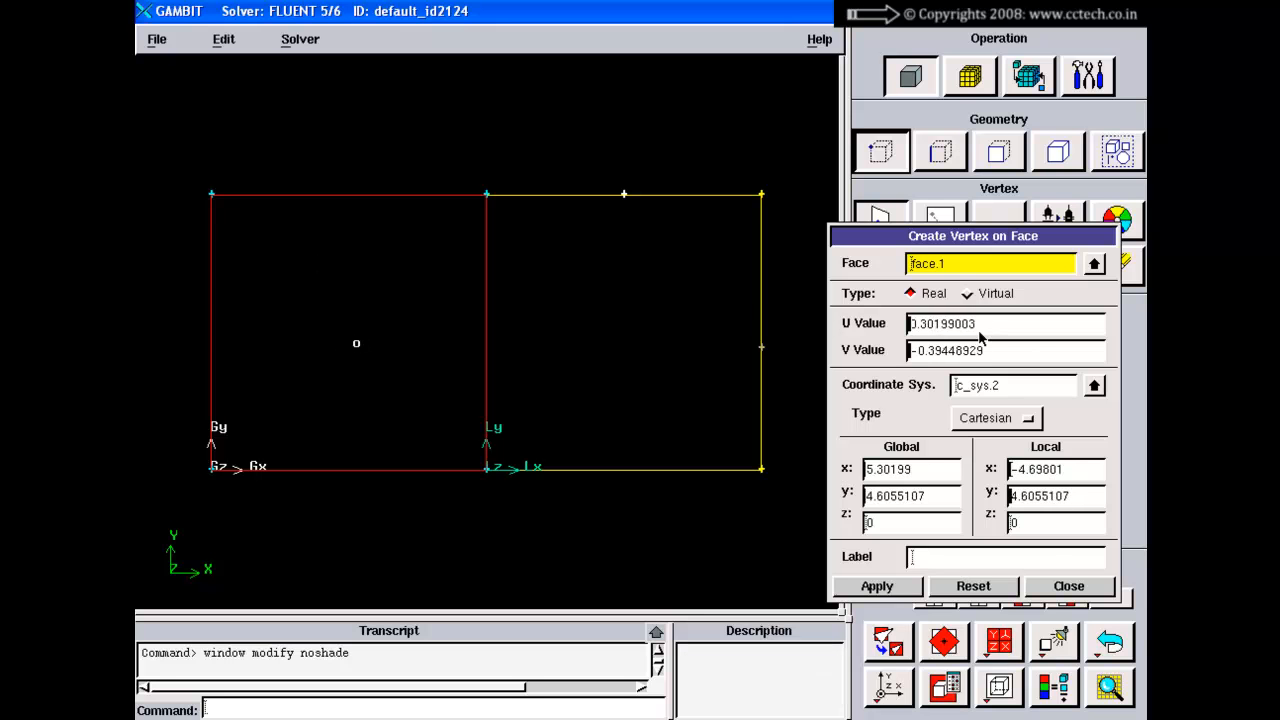
Step: Create the real vertex at the picked point on face.1 and inspect it
{"action": "left_click_drag", "start_coordinate": [1003, 330], "coordinate": [884, 330]}
{"action": "left_click_drag", "start_coordinate": [1013, 355], "coordinate": [878, 352]}
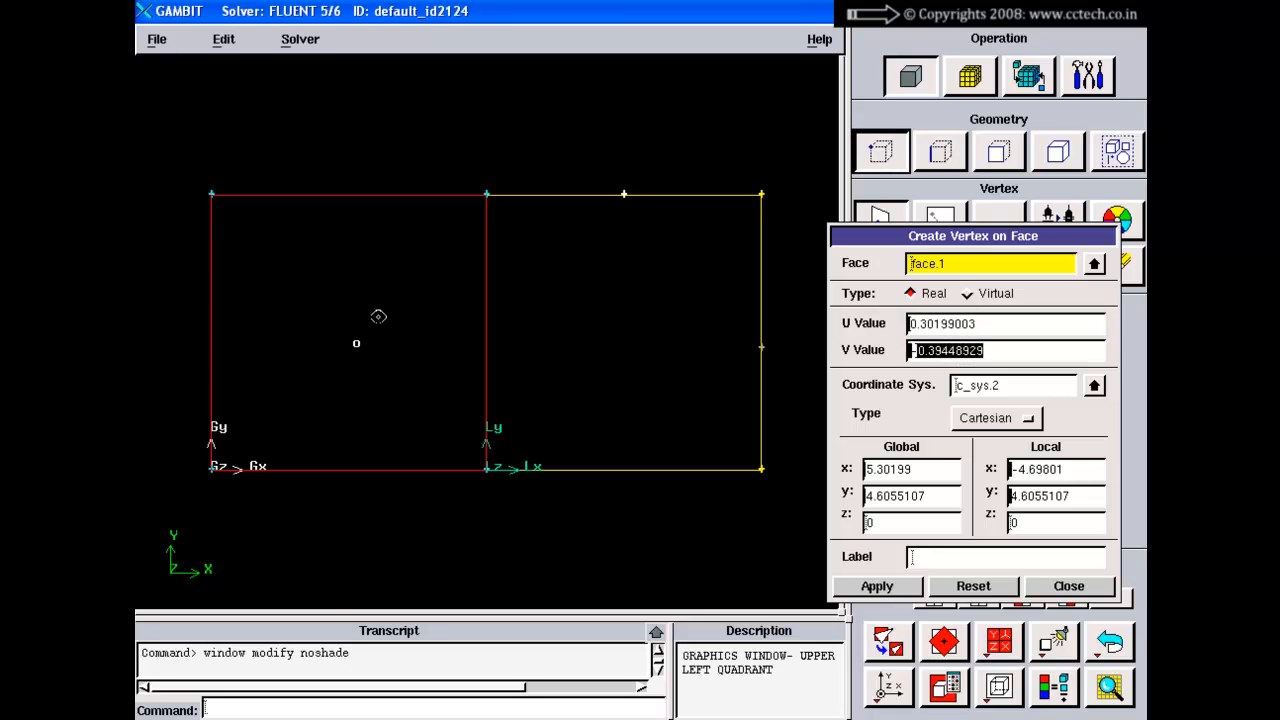
{"action": "right_click", "coordinate": [398, 257], "text": "shift"}
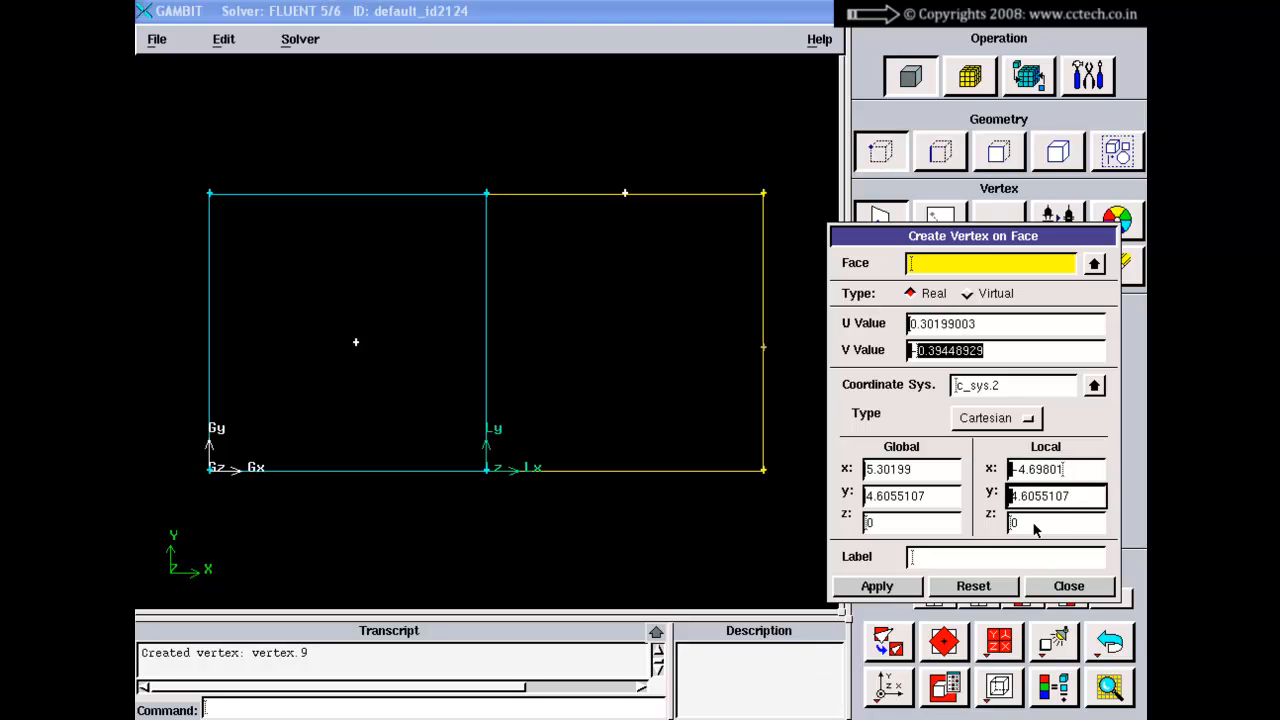
{"action": "right_click_drag", "start_coordinate": [430, 313], "coordinate": [416, 355]}
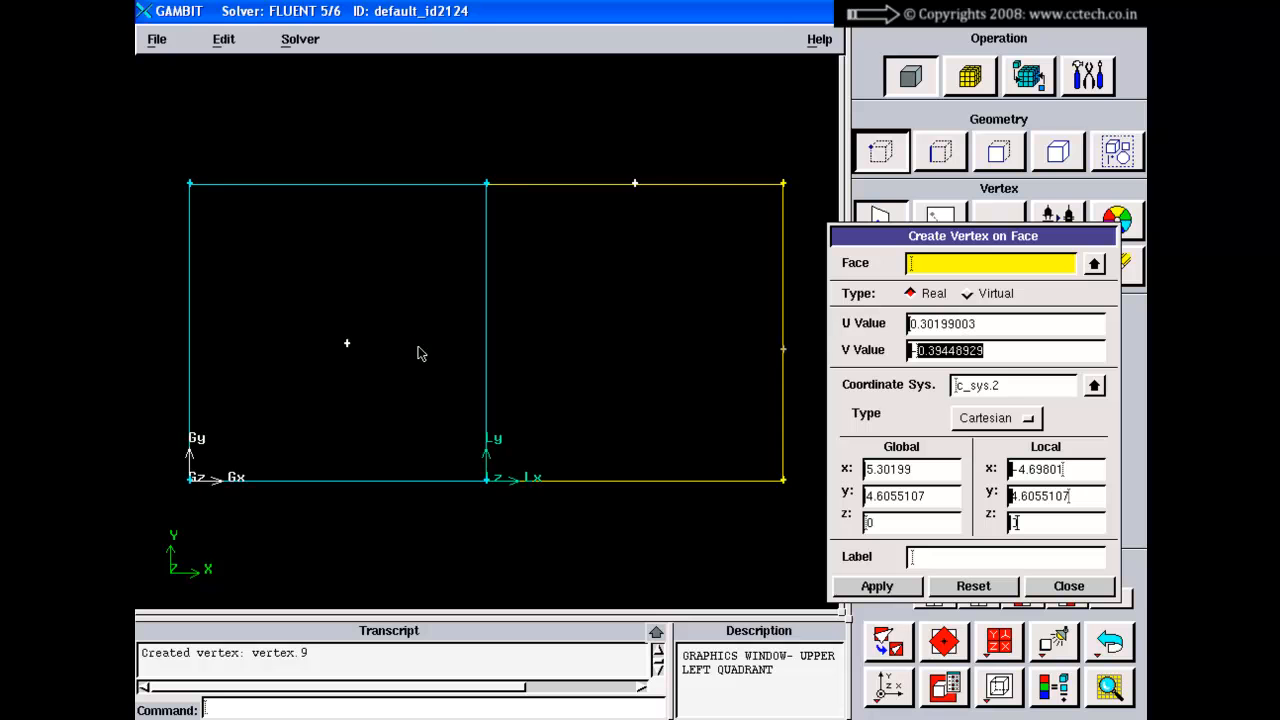
{"action": "middle_click_drag", "start_coordinate": [420, 355], "coordinate": [466, 374]}
{"action": "right_click_drag", "start_coordinate": [372, 332], "coordinate": [386, 366]}
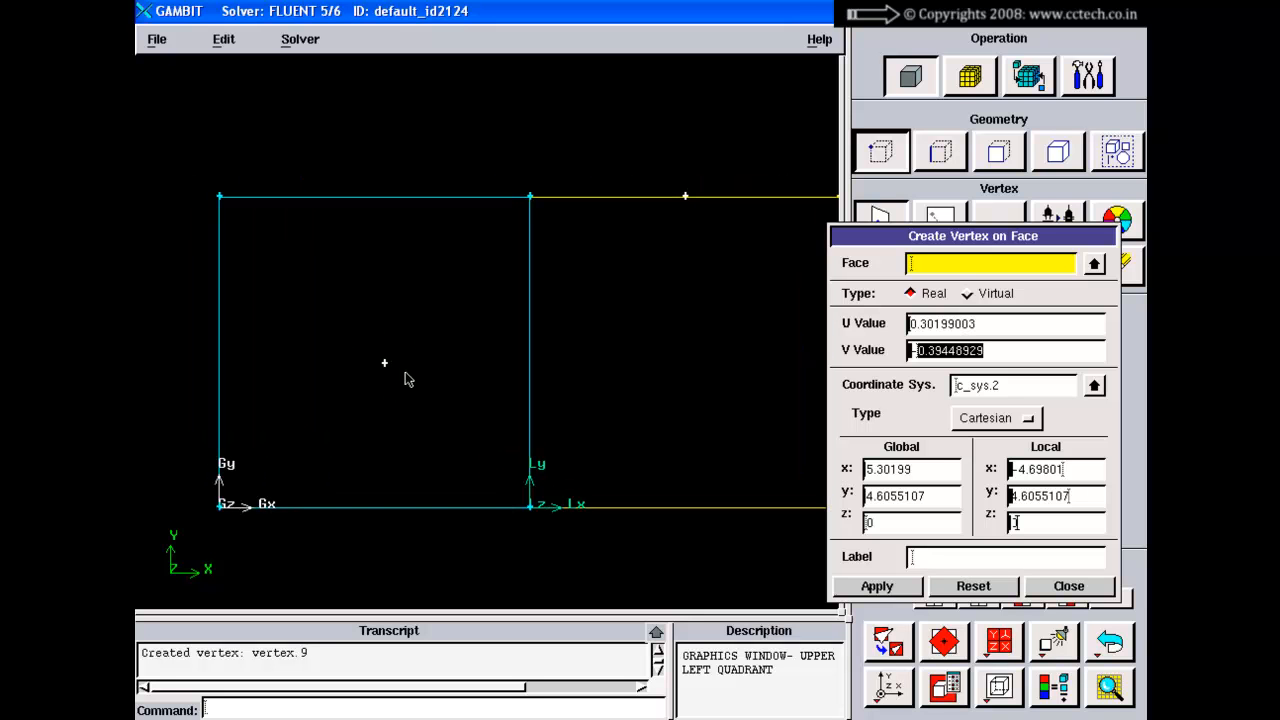
{"action": "right_click_drag", "start_coordinate": [405, 378], "coordinate": [407, 334]}
Step: Create a virtual vertex on face.1 near the shared edge, at U about 3.57 and V about -0.67
{"action": "left_click", "coordinate": [986, 295]}
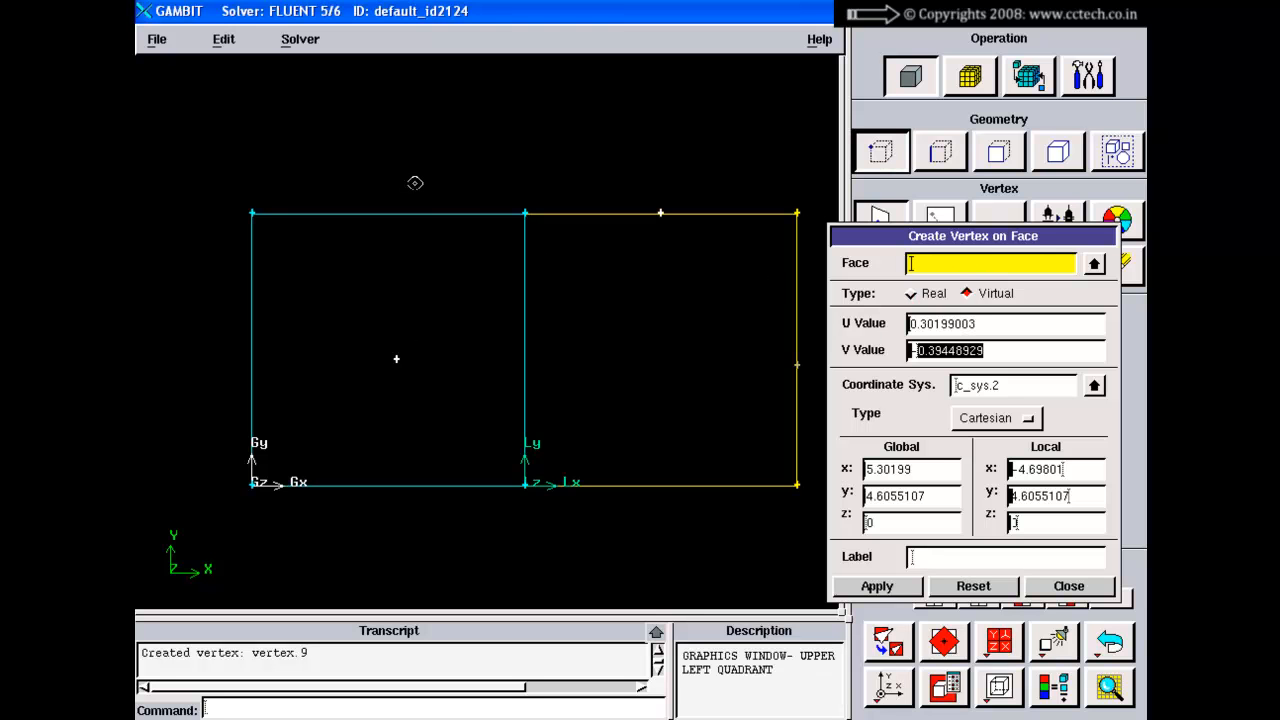
{"action": "left_click", "coordinate": [435, 214], "text": "shift"}
{"action": "mouse_move", "coordinate": [435, 214]}
{"action": "left_mouse_down", "text": "shift"}
{"action": "mouse_move", "coordinate": [446, 269]}
{"action": "mouse_move", "coordinate": [483, 303]}
{"action": "mouse_move", "coordinate": [471, 343]}
{"action": "mouse_move", "coordinate": [485, 366]}
{"action": "left_mouse_up", "text": "shift"}
{"action": "right_click", "coordinate": [445, 141], "text": "shift"}
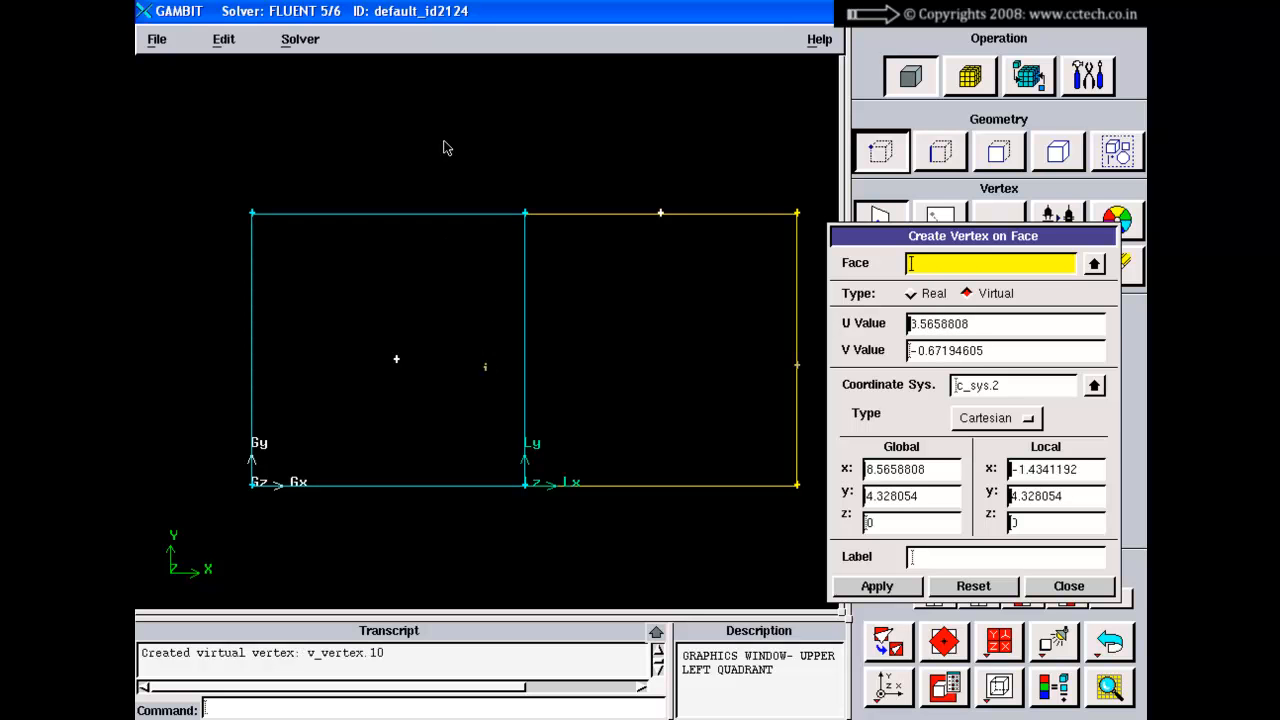
{"action": "right_click_drag", "start_coordinate": [445, 147], "coordinate": [457, 266]}
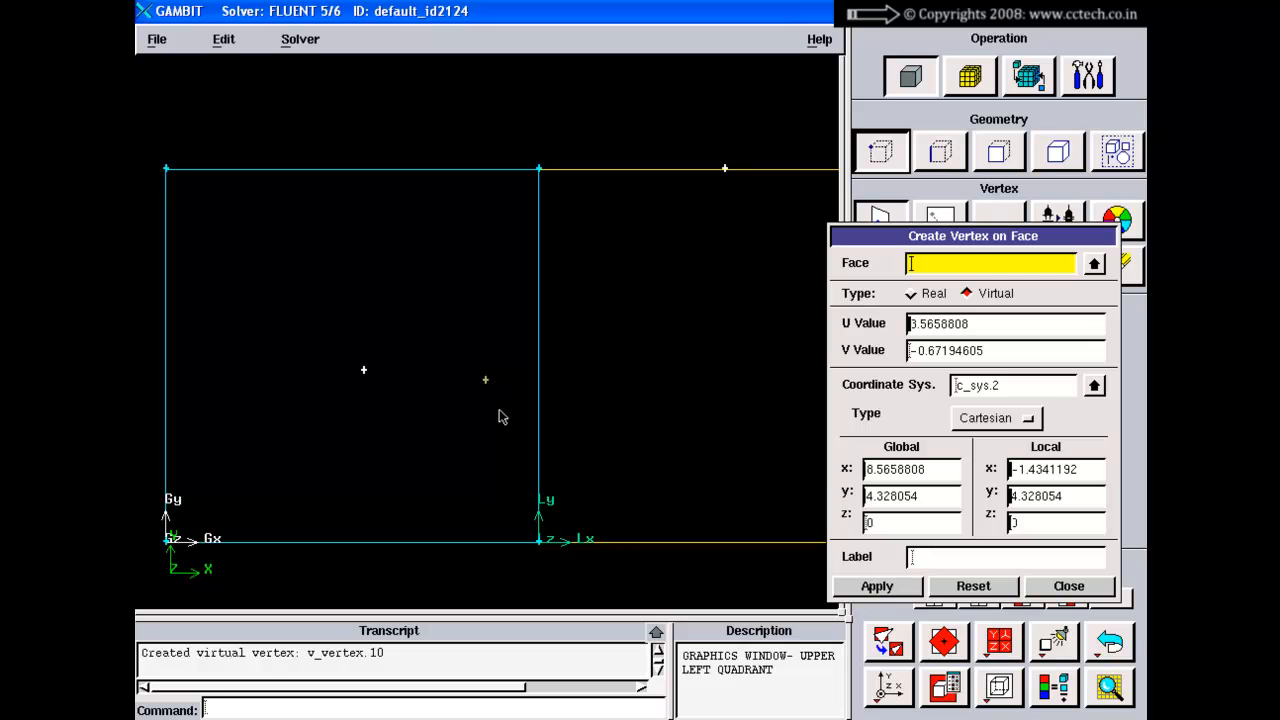
{"action": "right_click_drag", "start_coordinate": [498, 409], "coordinate": [476, 322]}
{"action": "middle_click_drag", "start_coordinate": [475, 318], "coordinate": [459, 346]}
{"action": "right_click_drag", "start_coordinate": [478, 396], "coordinate": [466, 360]}
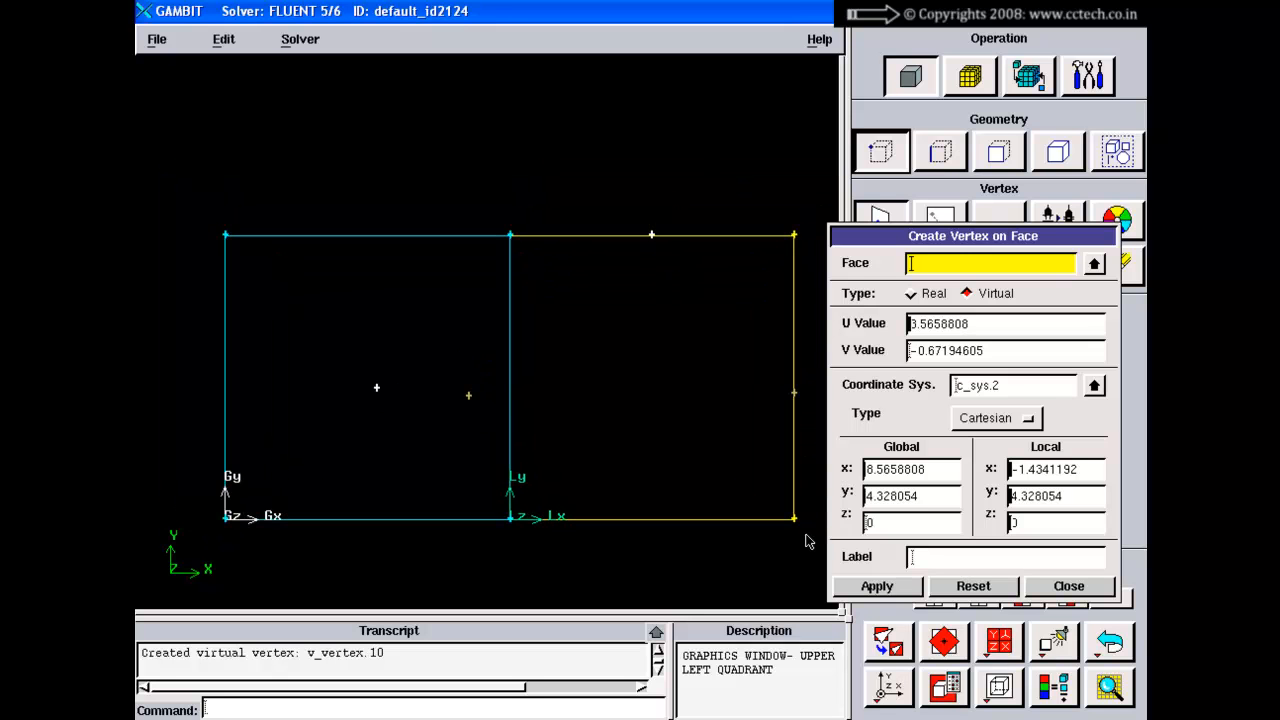
Step: Close and reopen the Create Vertex on Face form, and review its U and V values against the geometry
{"action": "left_click", "coordinate": [1058, 590]}
{"action": "left_click", "coordinate": [888, 641]}
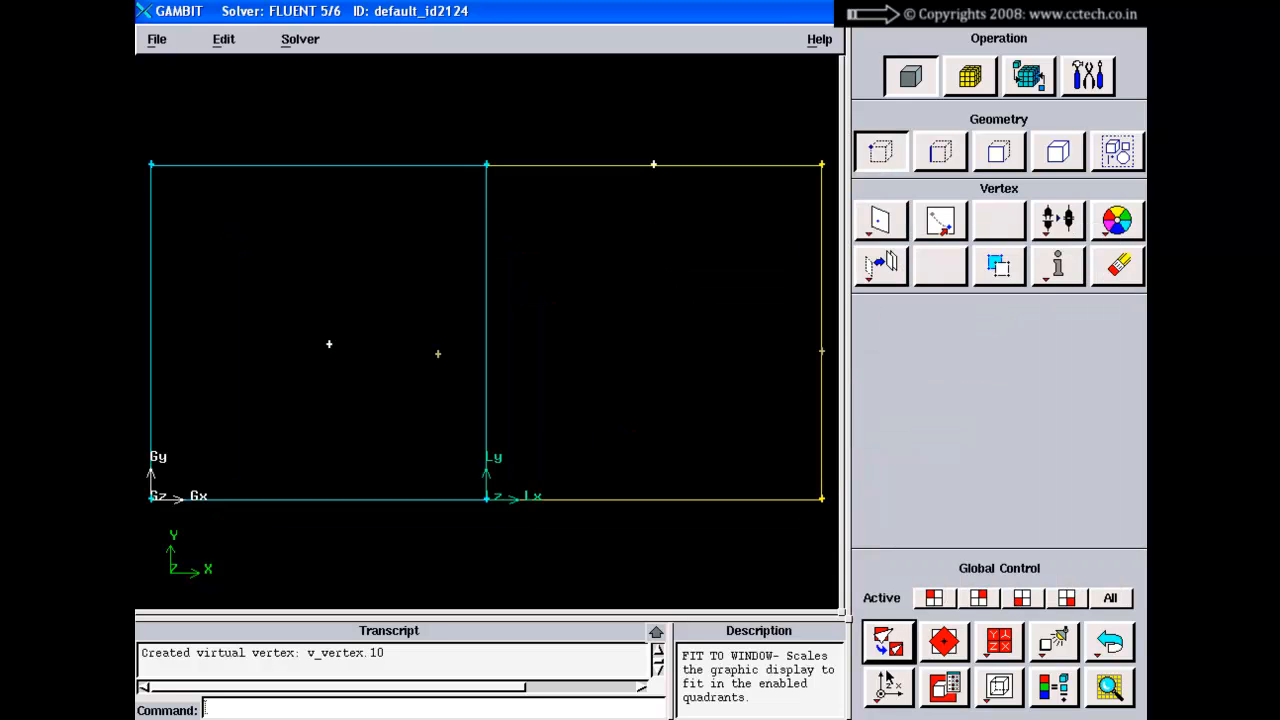
{"action": "right_click_drag", "start_coordinate": [675, 447], "coordinate": [640, 329]}
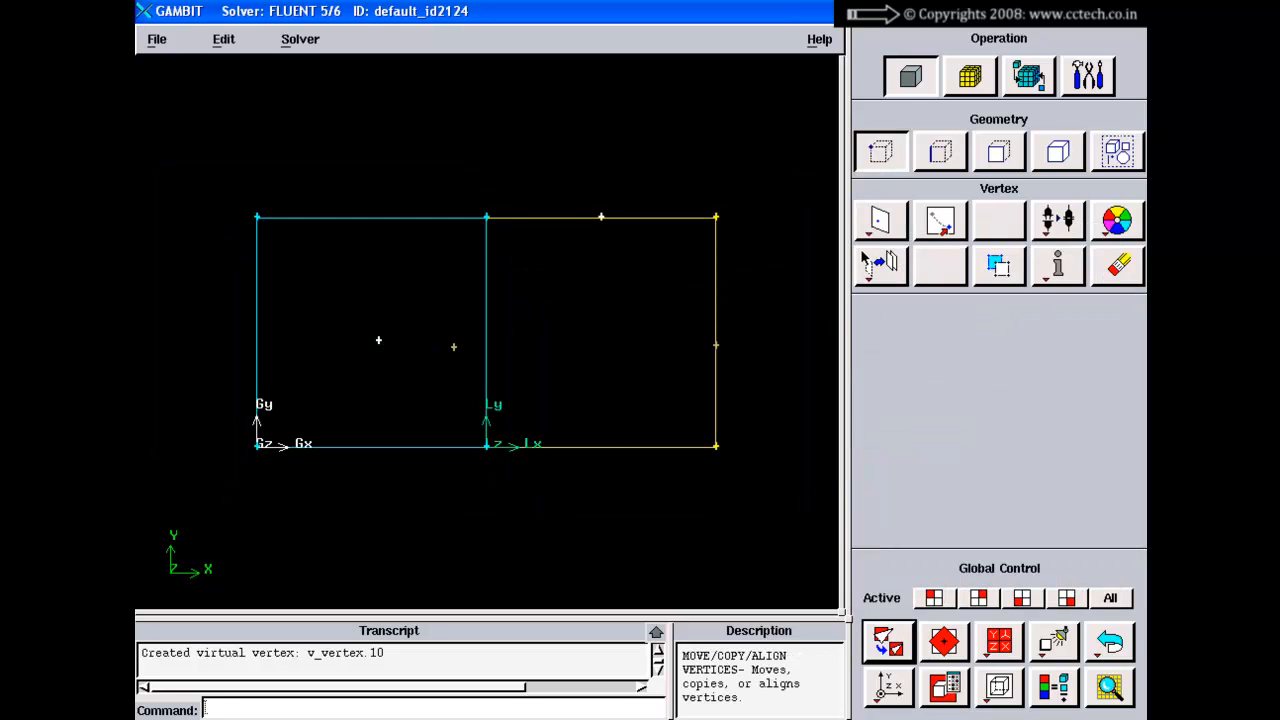
{"action": "left_click", "coordinate": [879, 222]}
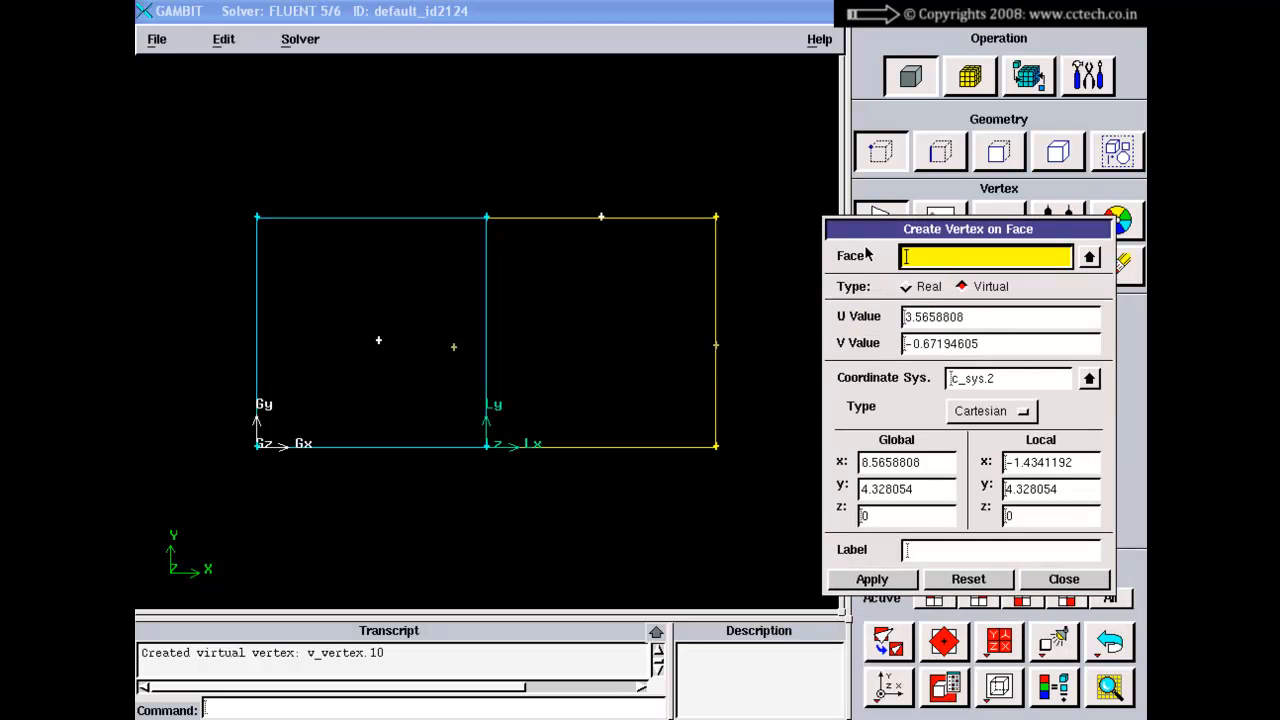
{"action": "left_click_drag", "start_coordinate": [1000, 318], "coordinate": [892, 316]}
{"action": "left_click_drag", "start_coordinate": [980, 343], "coordinate": [903, 345]}
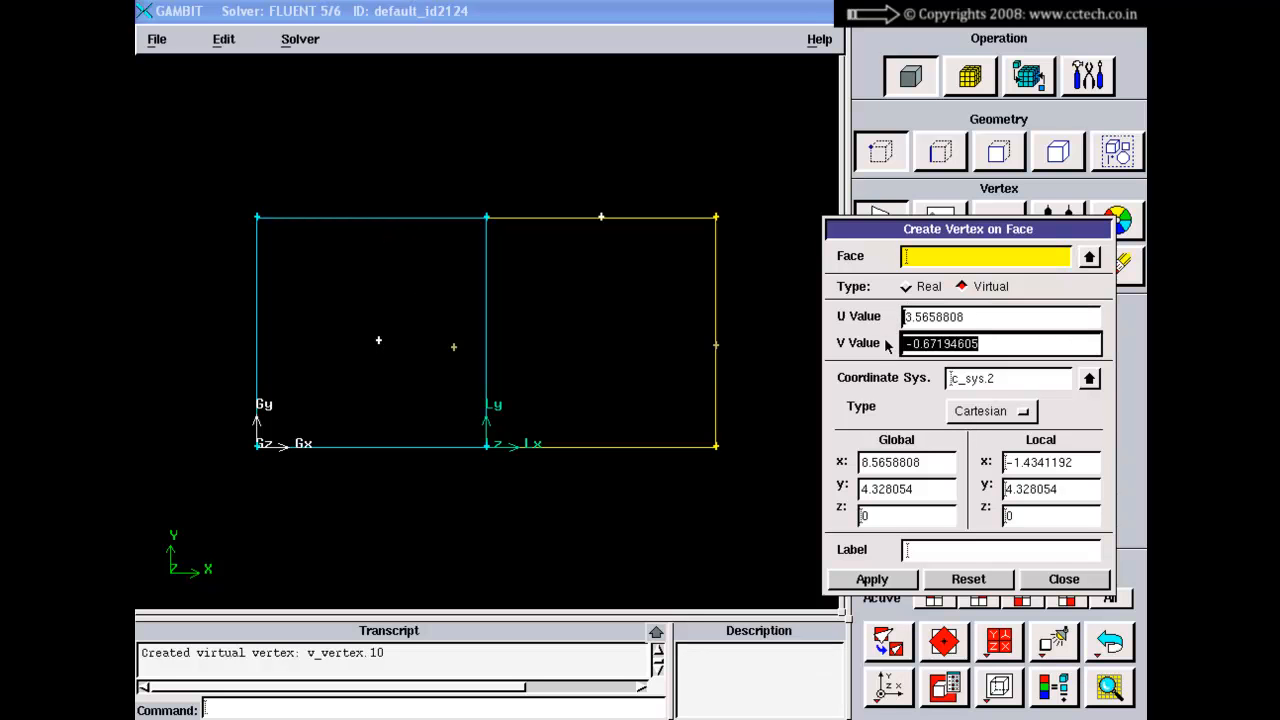
{"action": "left_click_drag", "start_coordinate": [980, 320], "coordinate": [902, 318]}
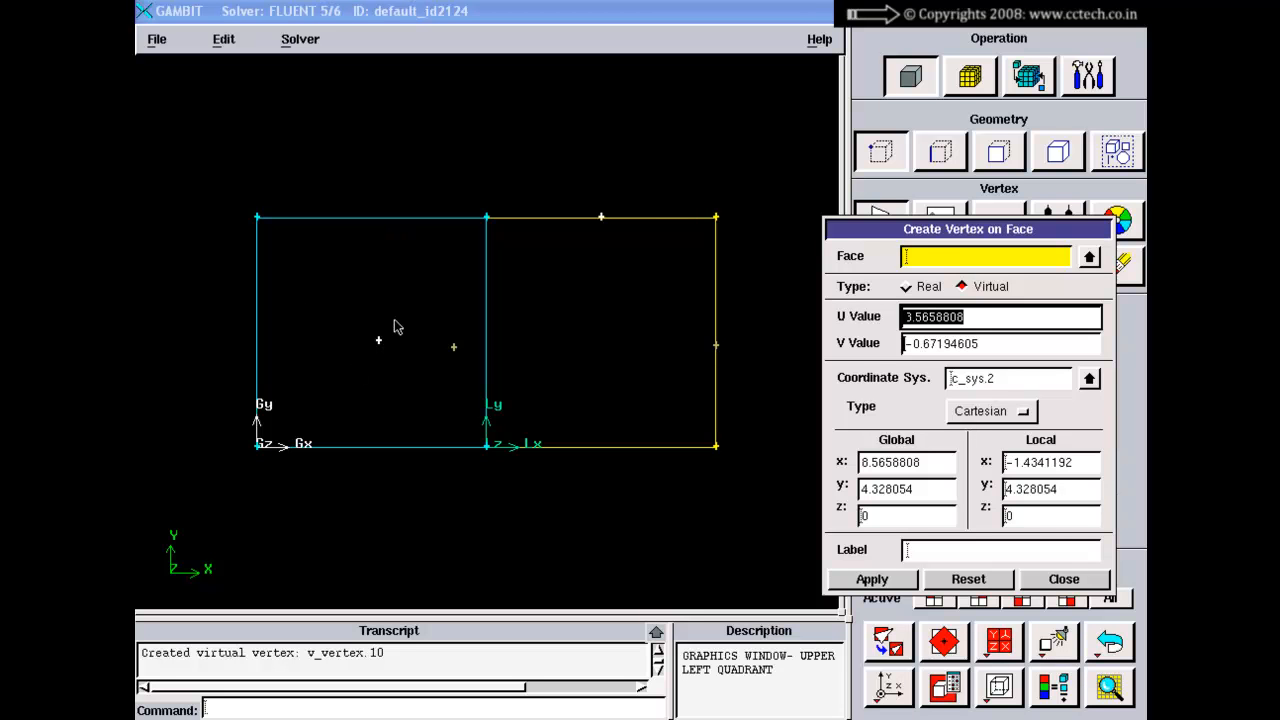
Step: Reset the Create Vertex on Face form to its defaults, review its empty fields, and close it
{"action": "left_click", "coordinate": [977, 583]}
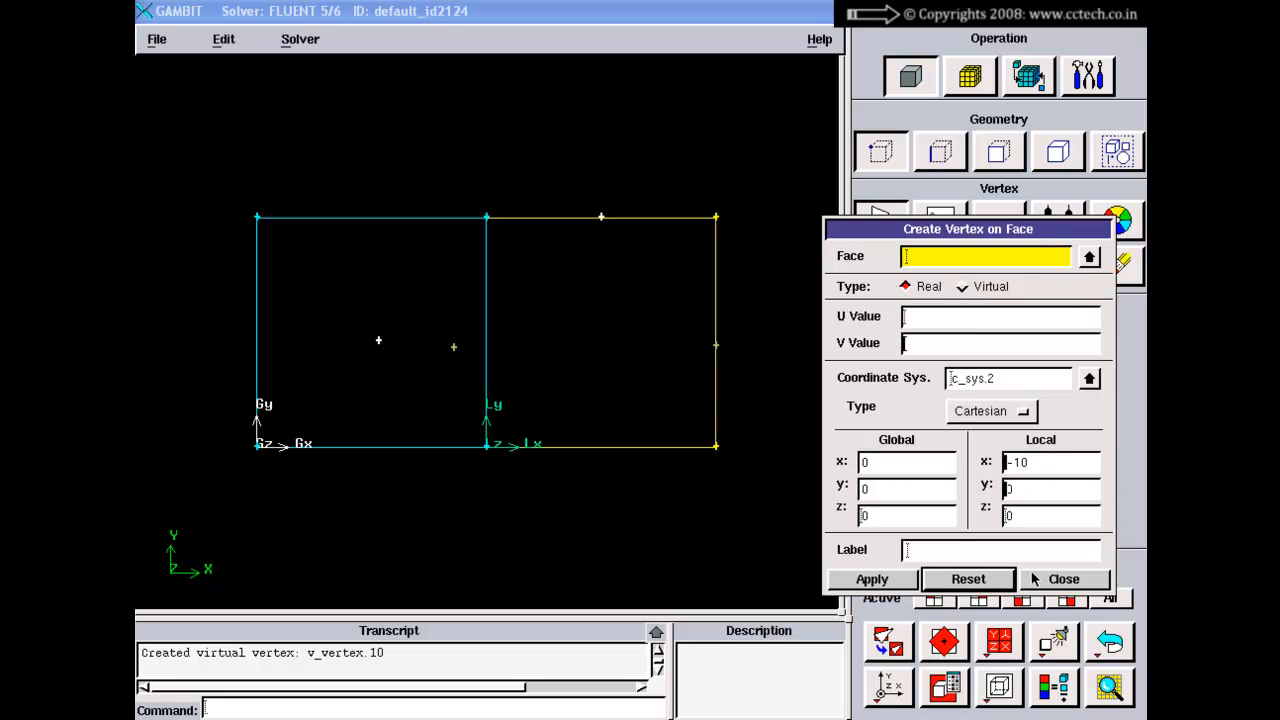
{"action": "left_click", "coordinate": [1035, 579]}
{"action": "left_click", "coordinate": [897, 226]}
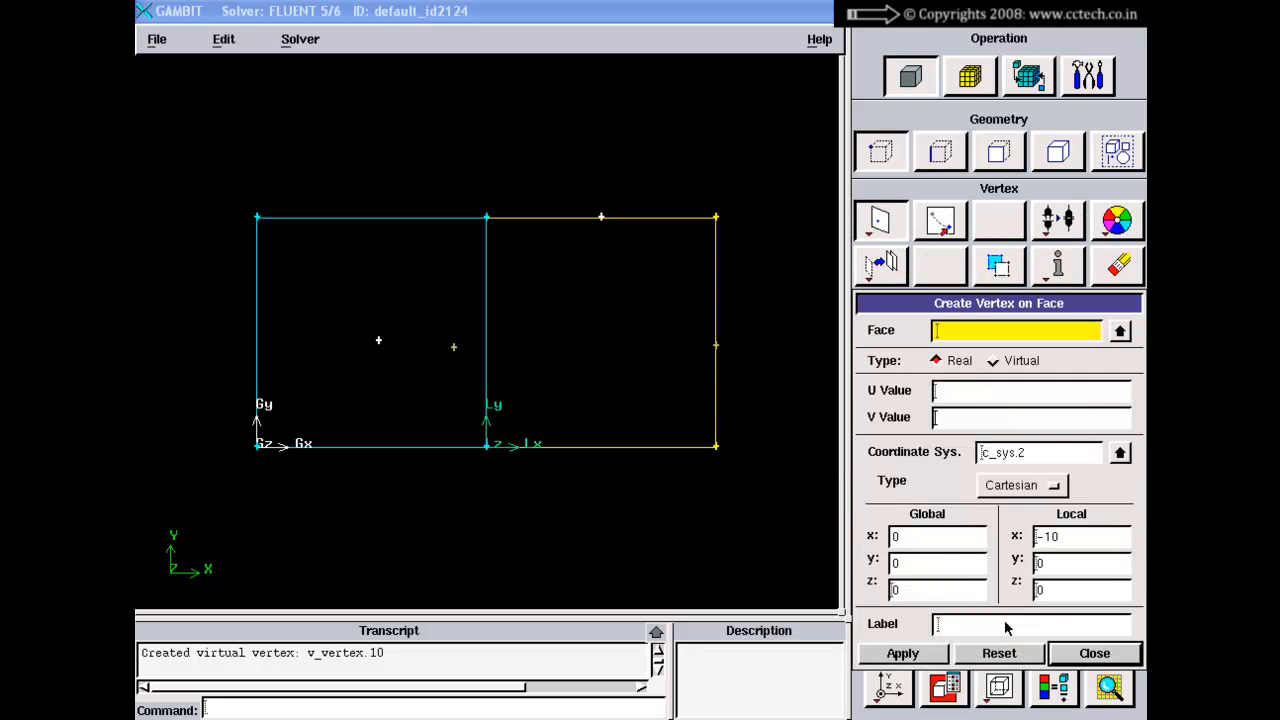
{"action": "left_click", "coordinate": [1005, 337]}
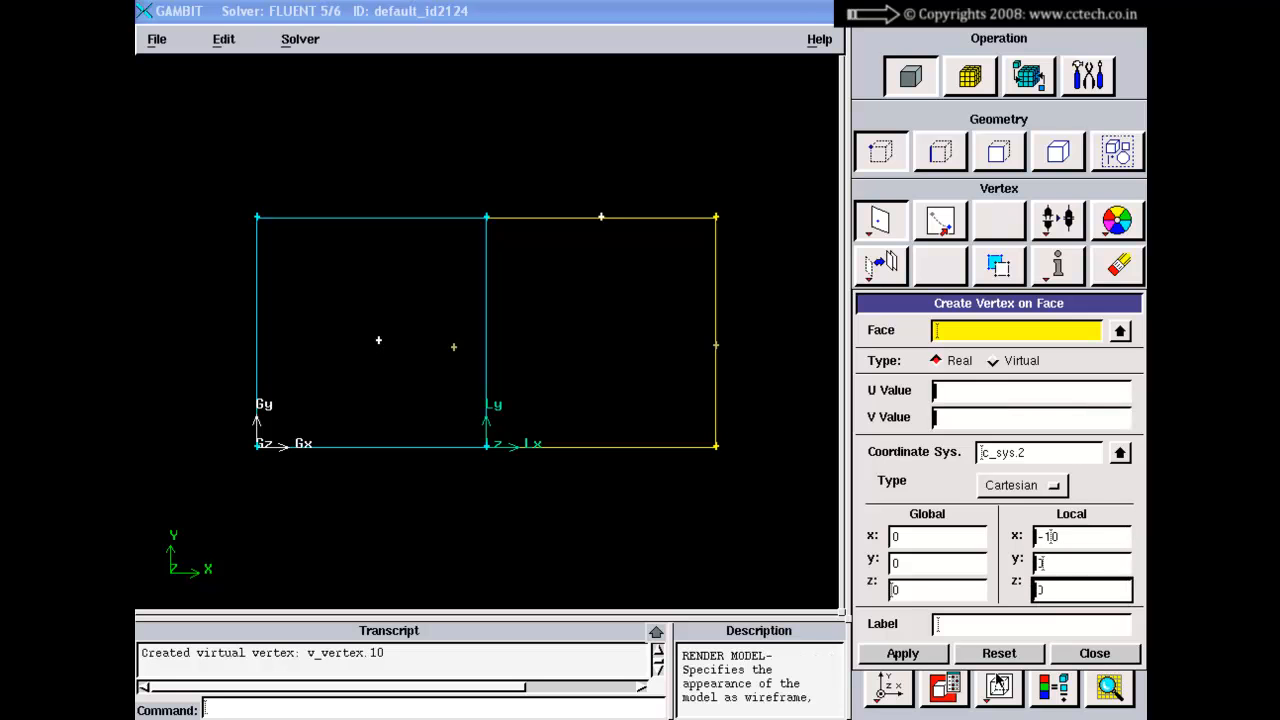
{"action": "left_click", "coordinate": [1082, 656]}
Step: Switch vertex creation to On Volume, view the Create Virtual Vertex on Volume form, and close it
{"action": "right_click", "coordinate": [879, 220]}
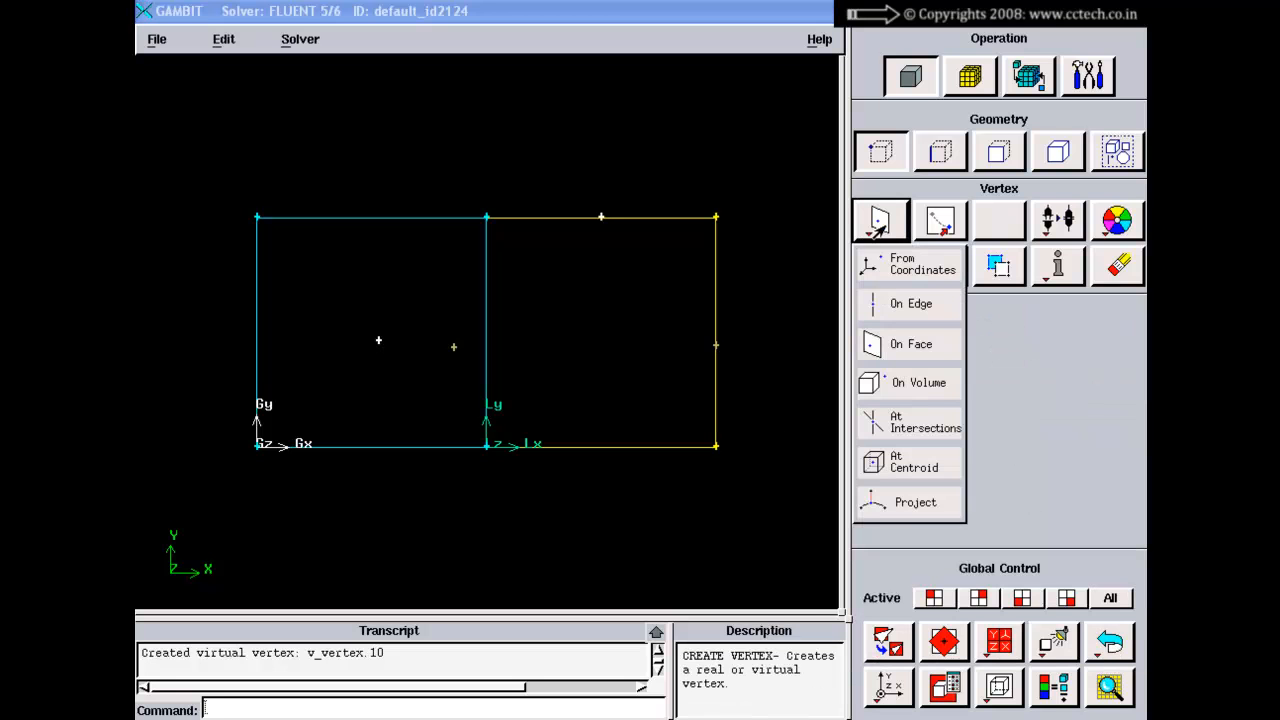
{"action": "left_click", "coordinate": [880, 386]}
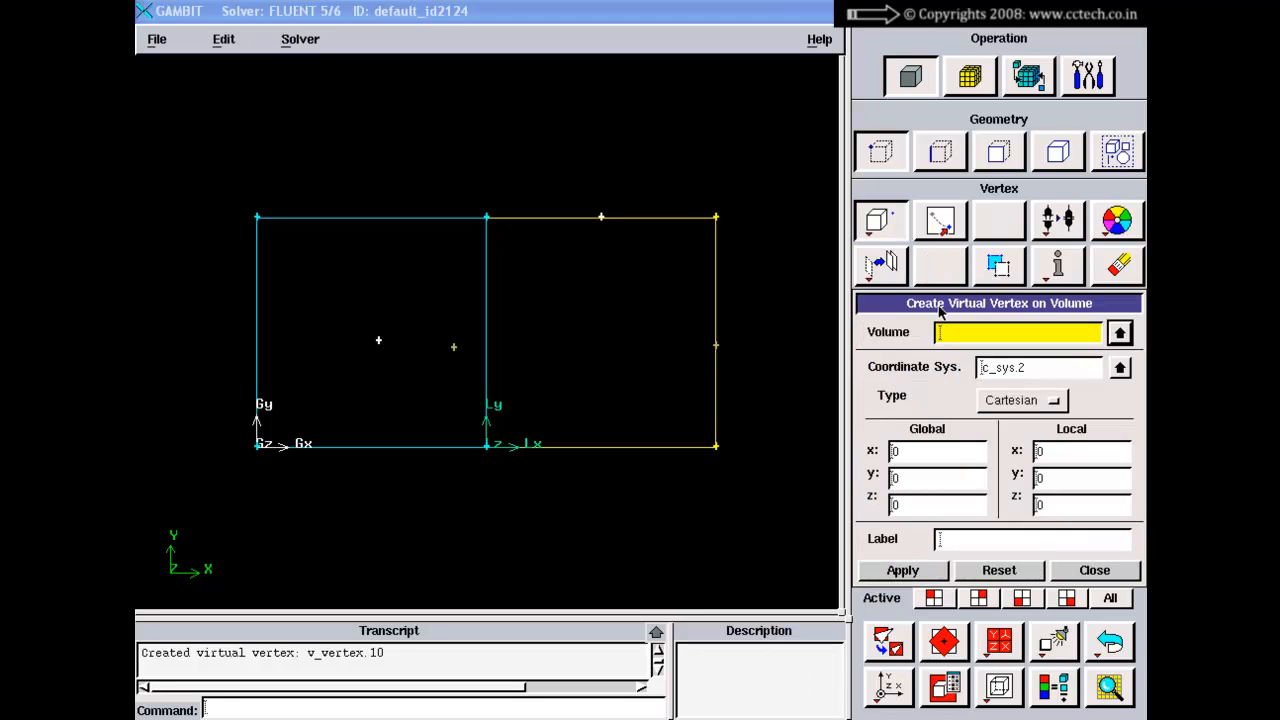
{"action": "left_click_drag", "start_coordinate": [940, 305], "coordinate": [906, 258]}
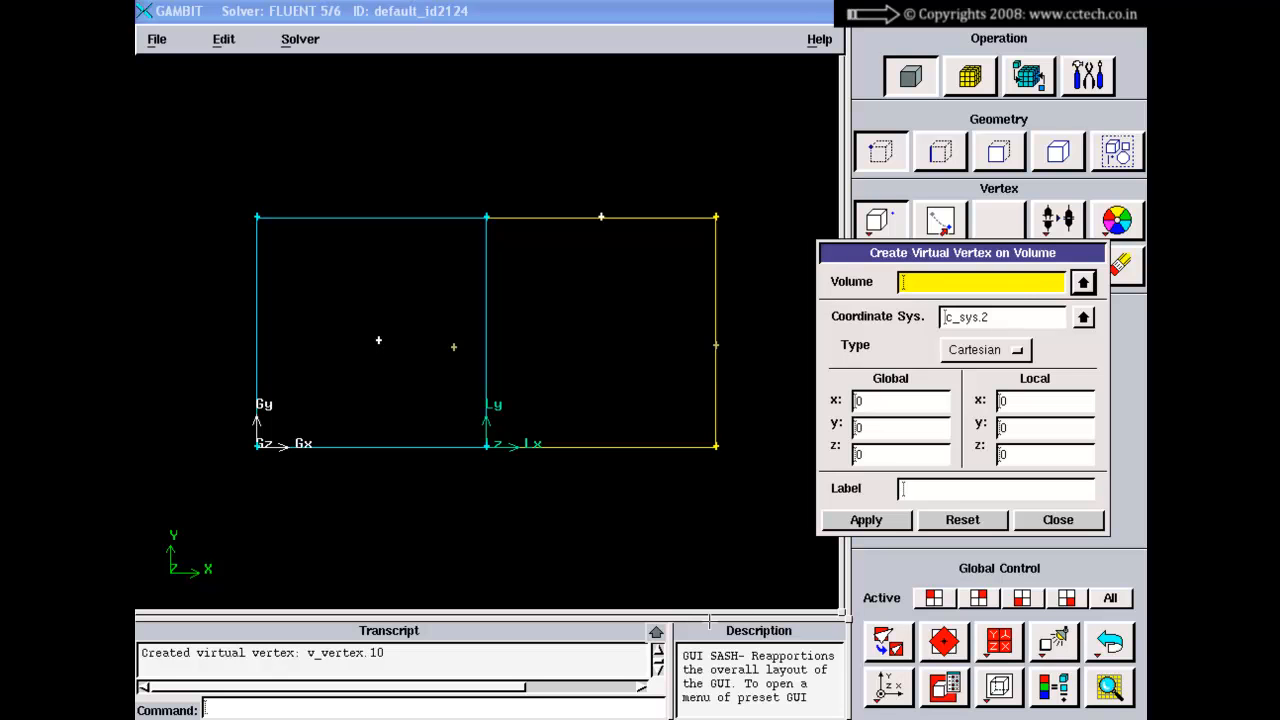
{"action": "left_click", "coordinate": [1052, 519]}
Step: Create a brick volume of width 10 and show it in an angled 3D view
{"action": "right_click", "coordinate": [986, 561]}
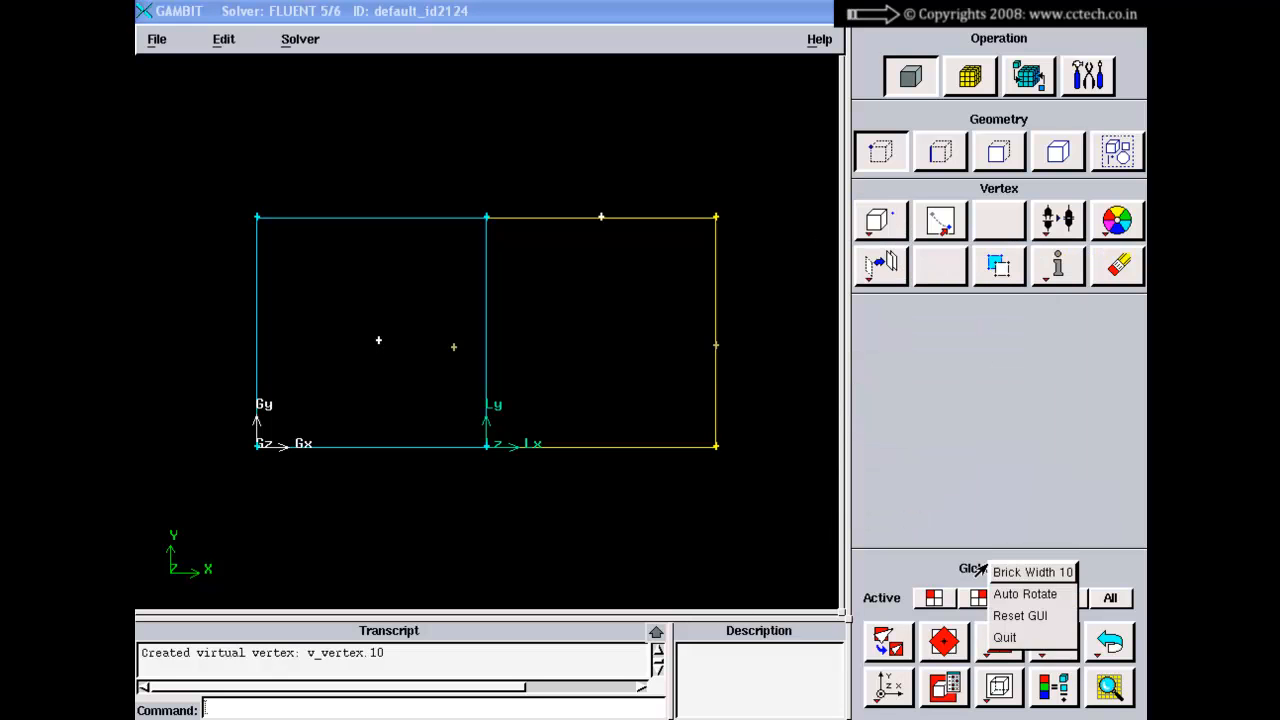
{"action": "left_click", "coordinate": [1000, 572]}
{"action": "left_click_drag", "start_coordinate": [767, 369], "coordinate": [677, 401]}
{"action": "middle_click_drag", "start_coordinate": [677, 407], "coordinate": [729, 326]}
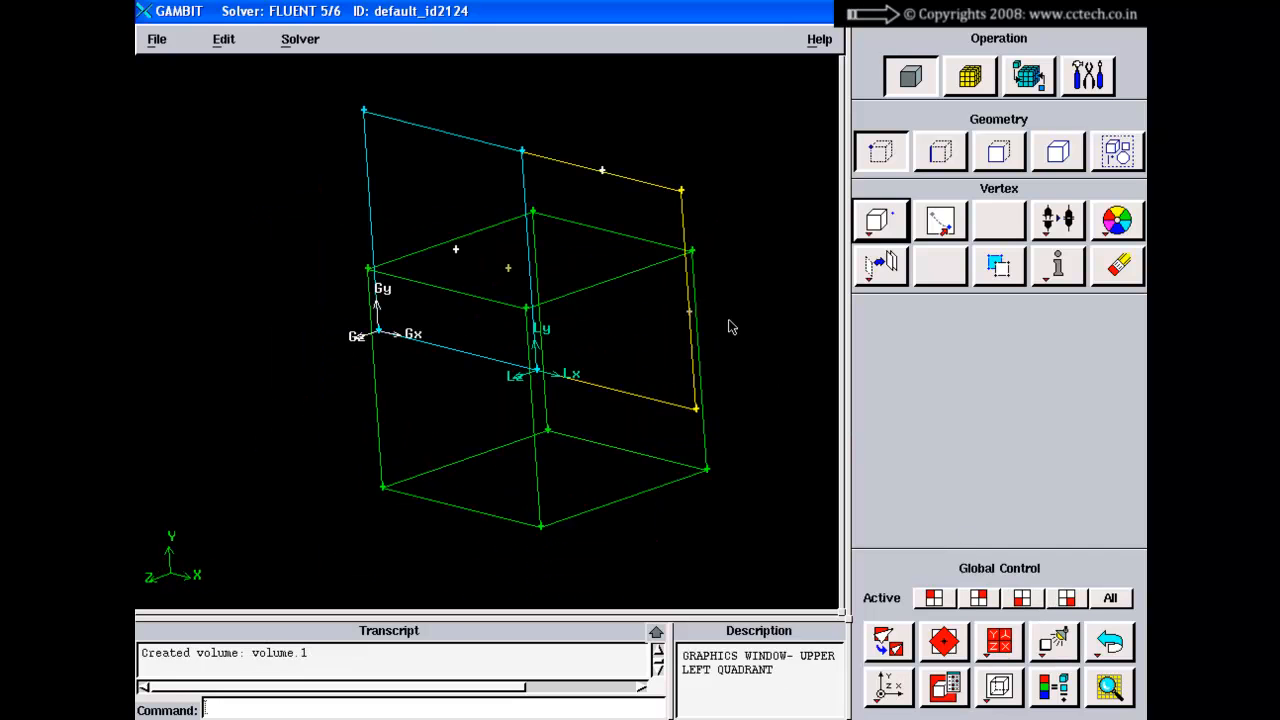
Step: Reopen the Create Virtual Vertex on Volume form beside the geometry and select volume.1, with the point at global x 10
{"action": "left_click", "coordinate": [880, 151]}
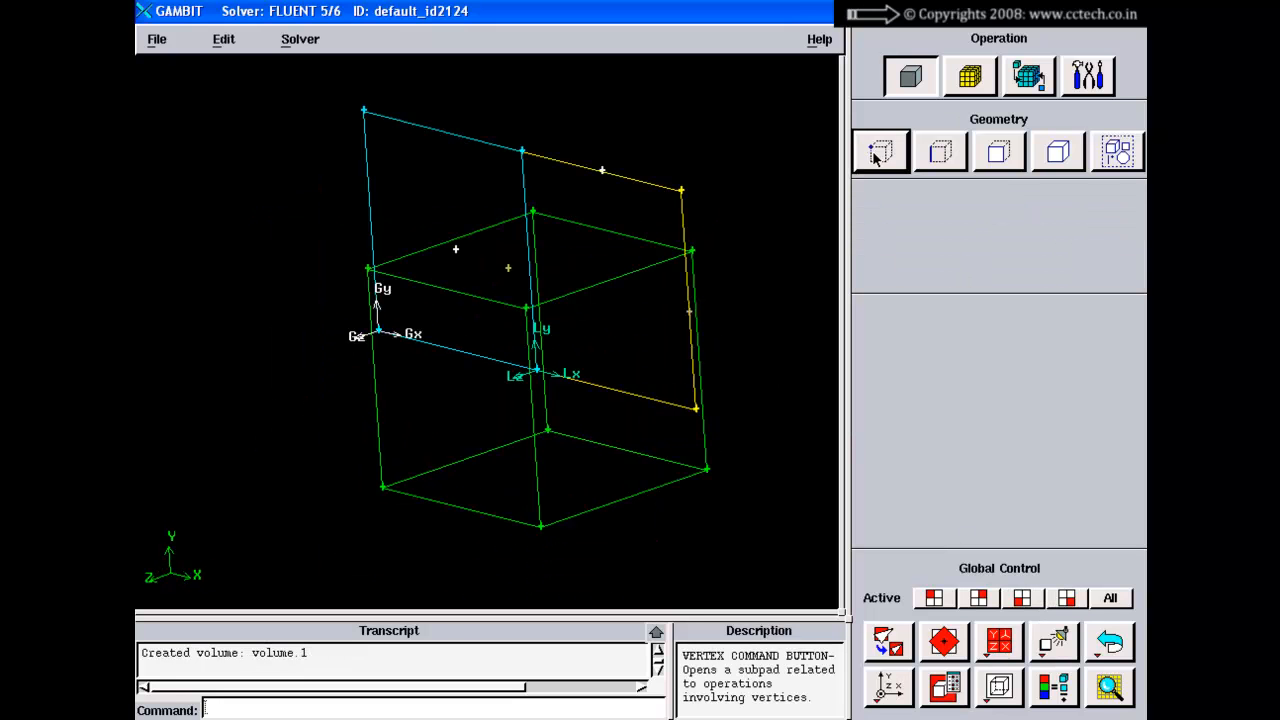
{"action": "left_click", "coordinate": [876, 155]}
{"action": "left_click", "coordinate": [877, 220]}
{"action": "left_click_drag", "start_coordinate": [909, 301], "coordinate": [893, 267]}
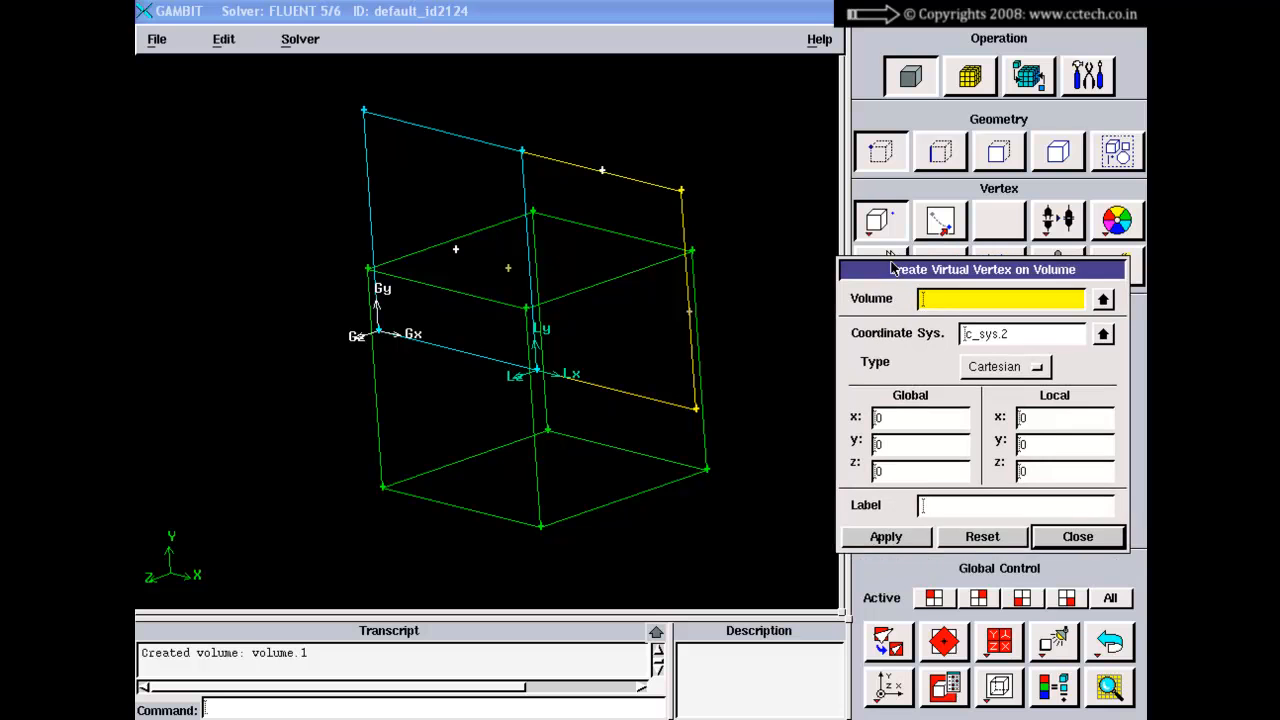
{"action": "left_click", "coordinate": [938, 303]}
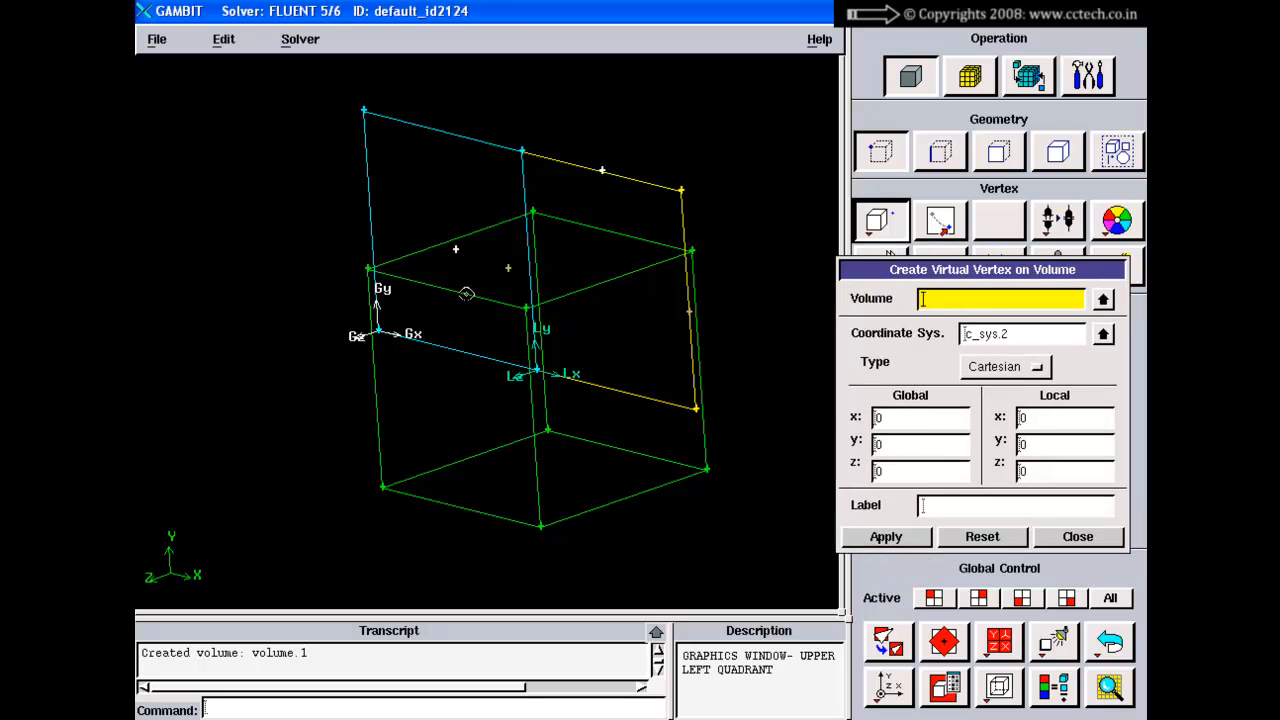
{"action": "left_click", "coordinate": [469, 291], "text": "shift"}
{"action": "type", "text": "10"}
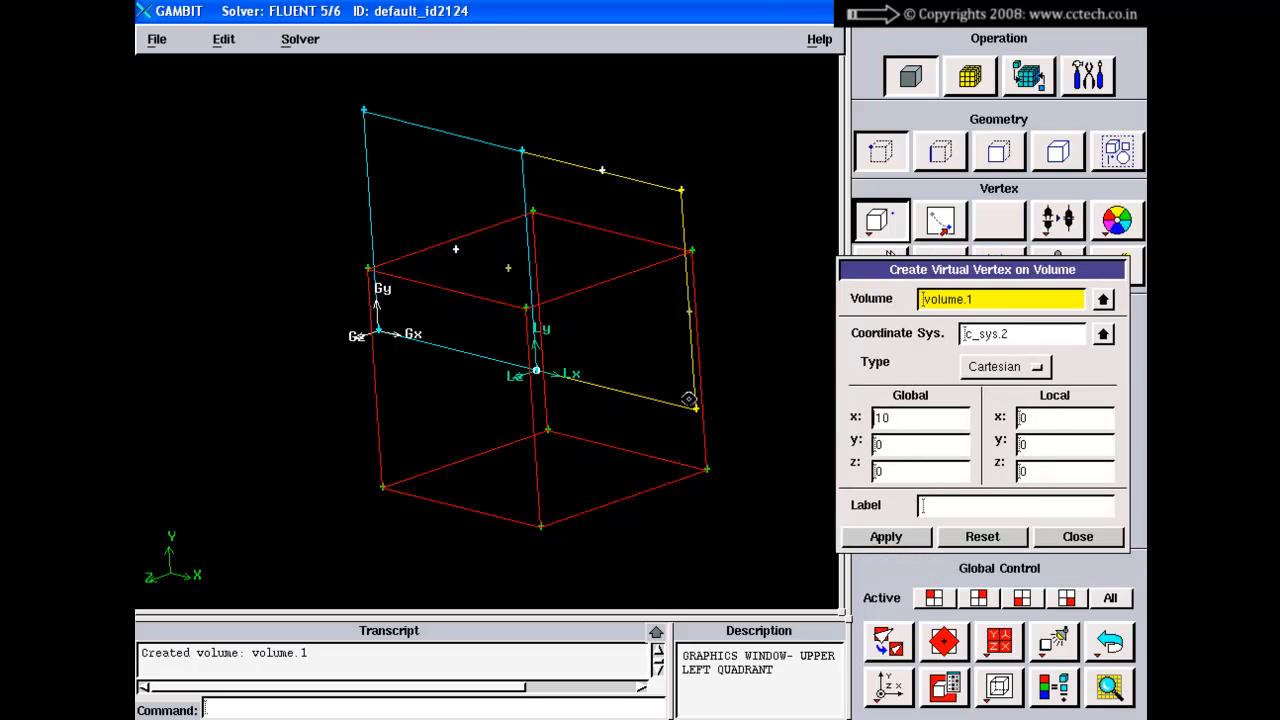
Step: Create the virtual vertex on volume.1 at global (10, 0, 0) and inspect it
{"action": "right_click", "coordinate": [688, 400], "text": "shift"}
{"action": "right_click_drag", "start_coordinate": [638, 377], "coordinate": [592, 553]}
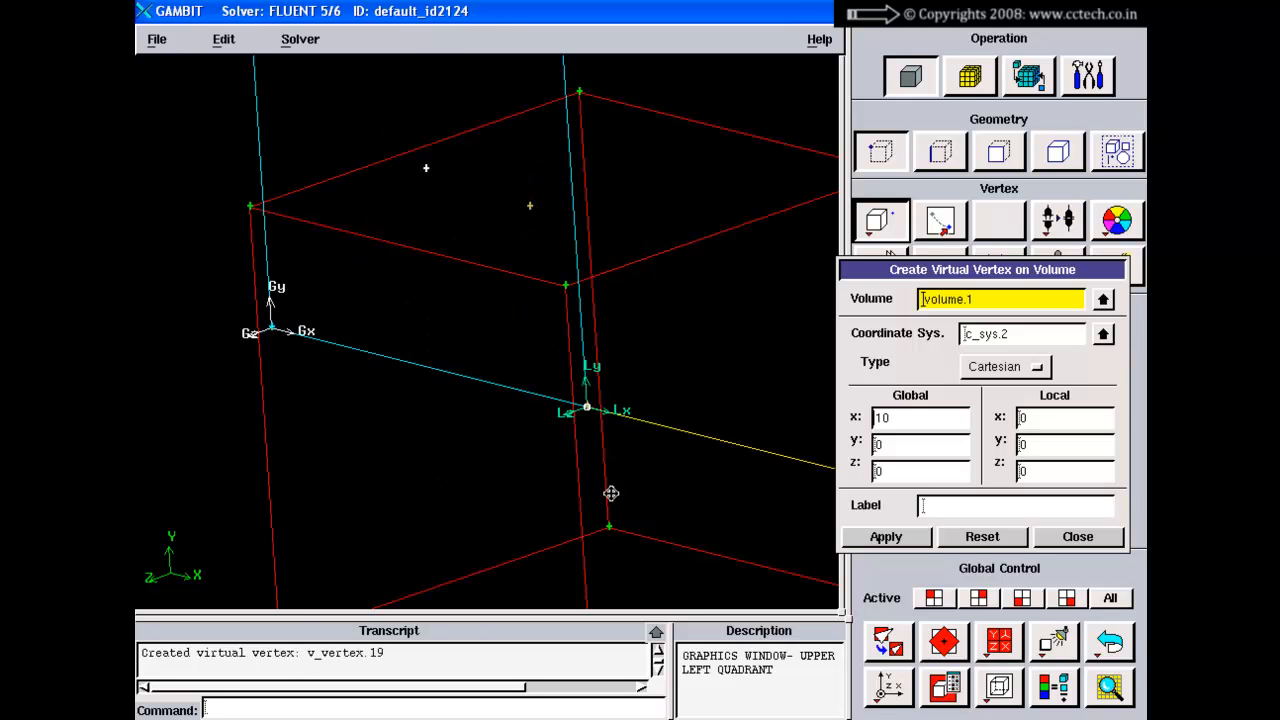
{"action": "middle_click_drag", "start_coordinate": [611, 493], "coordinate": [596, 475]}
{"action": "right_click_drag", "start_coordinate": [577, 477], "coordinate": [577, 418]}
{"action": "middle_click_drag", "start_coordinate": [569, 407], "coordinate": [546, 391]}
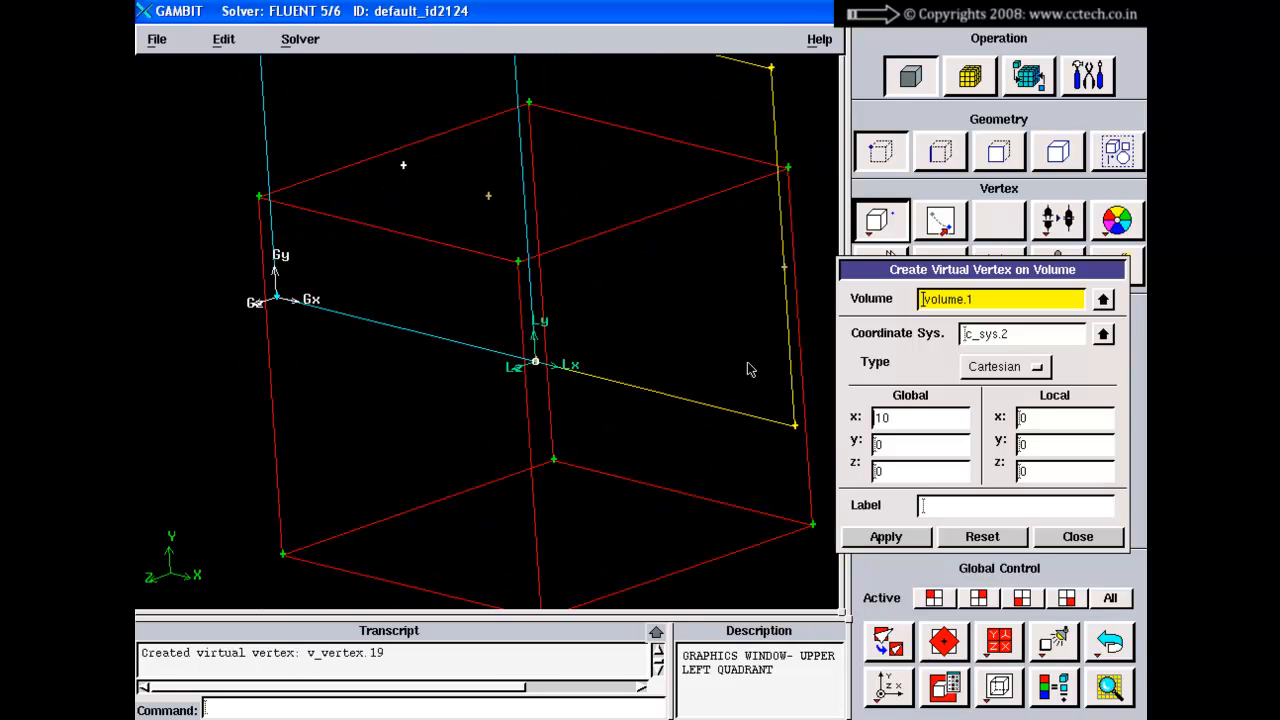
Step: Set the global coordinates for another virtual vertex on volume.1 to x 5 and y 5
{"action": "left_click", "coordinate": [595, 234], "text": "shift"}
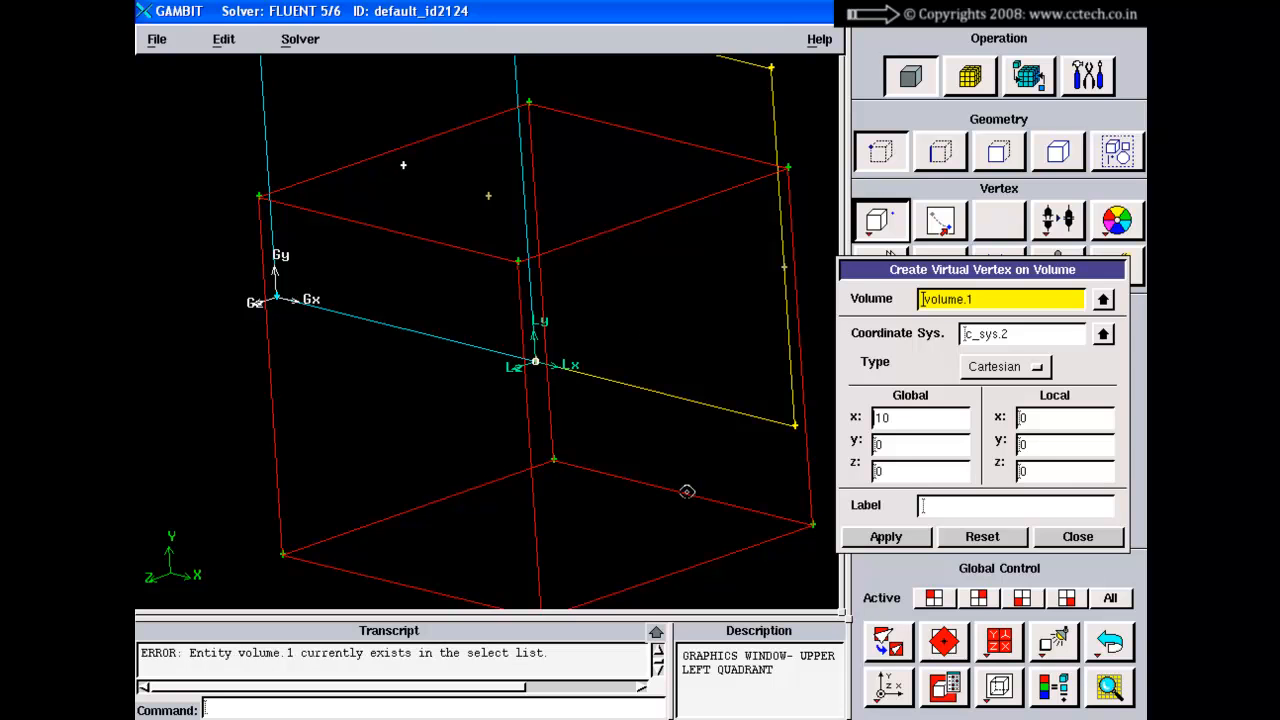
{"action": "double_click", "coordinate": [880, 417]}
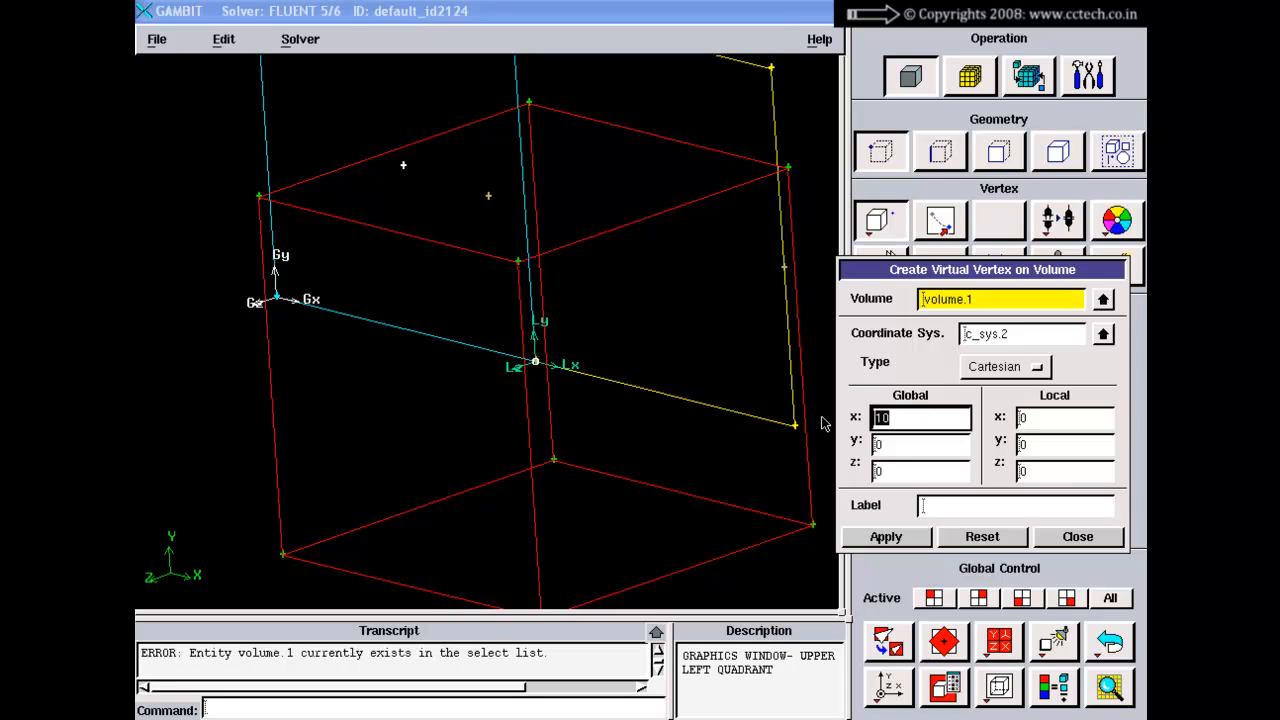
{"action": "right_click_drag", "start_coordinate": [656, 424], "coordinate": [641, 260]}
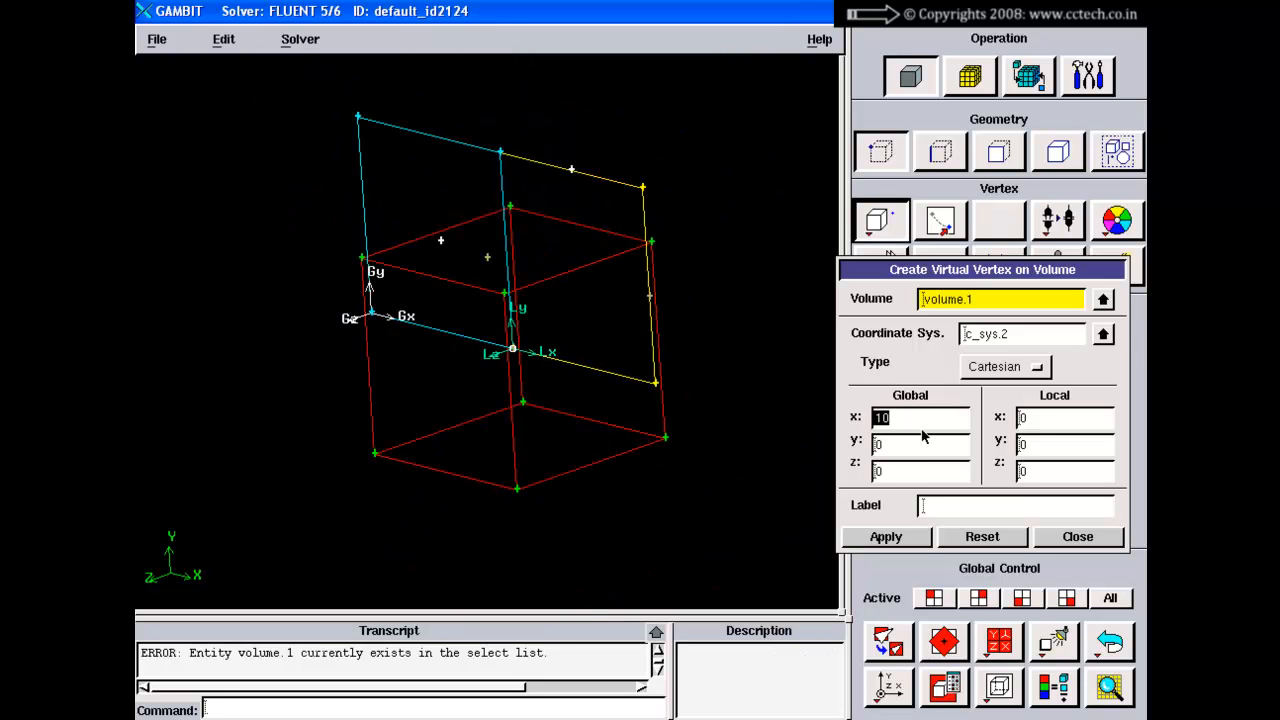
{"action": "type", "text": "5"}
{"action": "key", "text": "Return"}
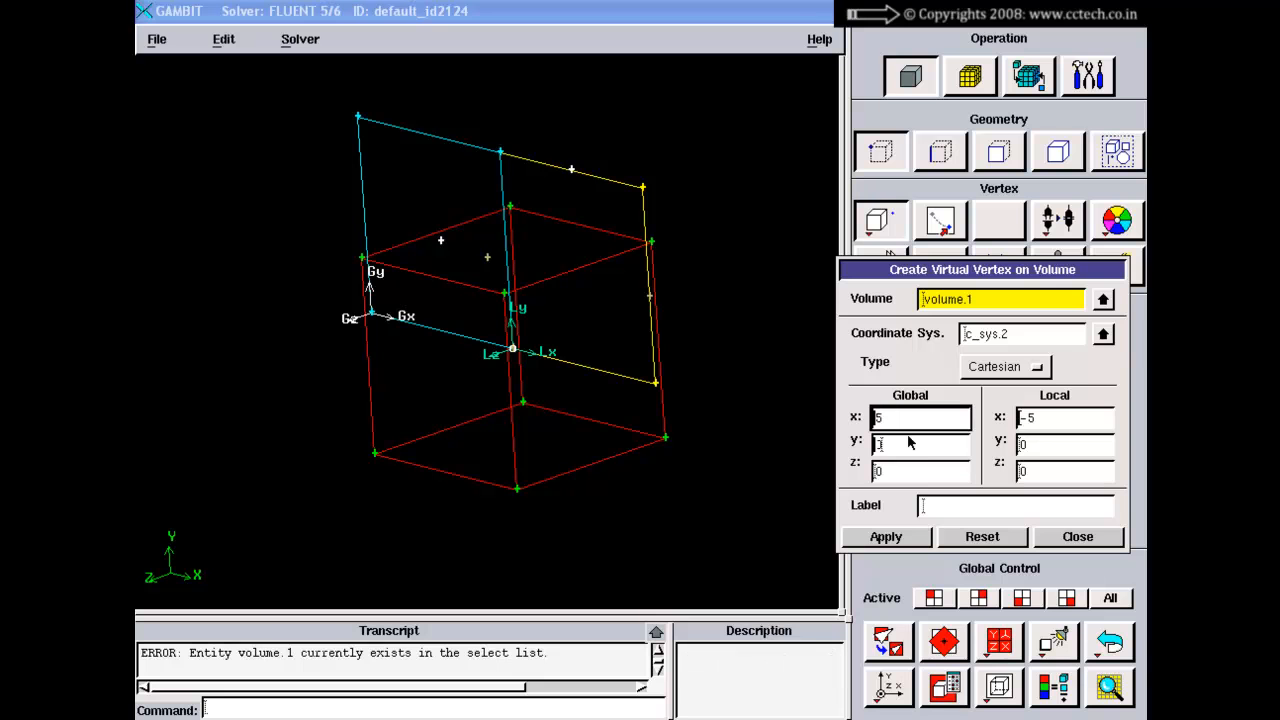
{"action": "double_click", "coordinate": [910, 443]}
{"action": "type", "text": "5"}
{"action": "key", "text": "Return"}
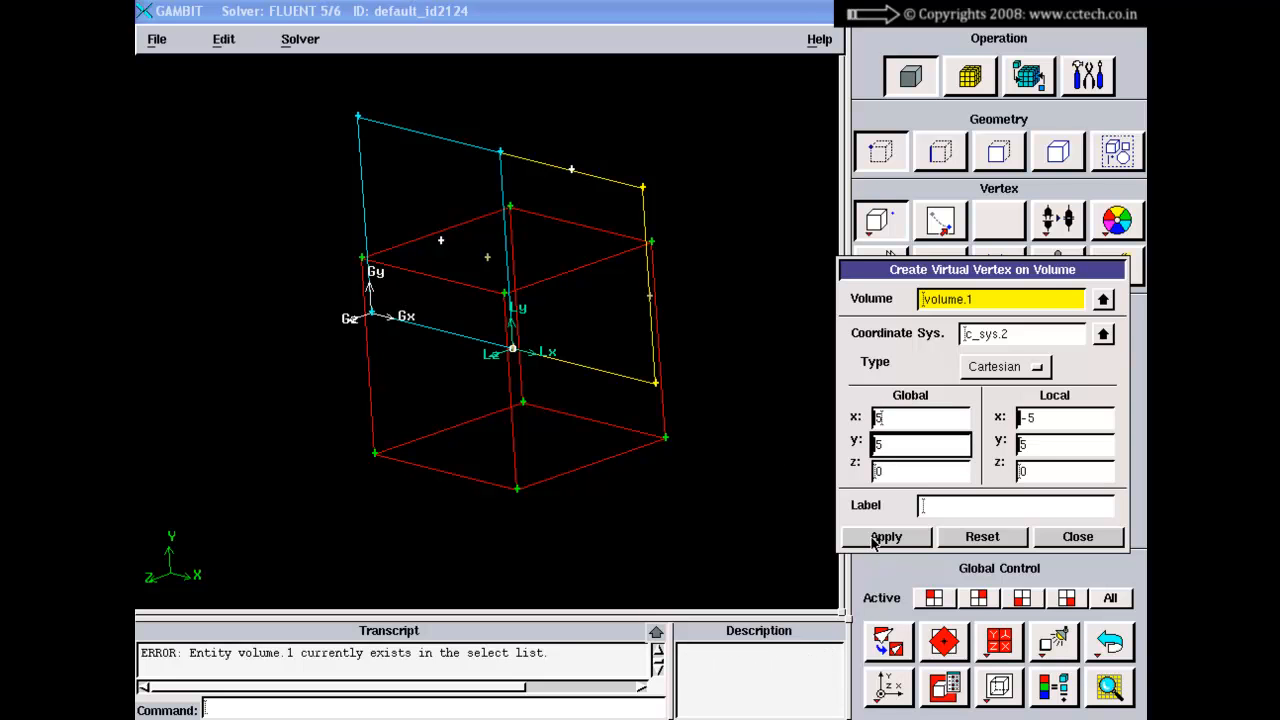
Step: Create the virtual vertex on volume.1 at global (5, 5, 0), inspect it, and close the form
{"action": "left_click", "coordinate": [880, 537]}
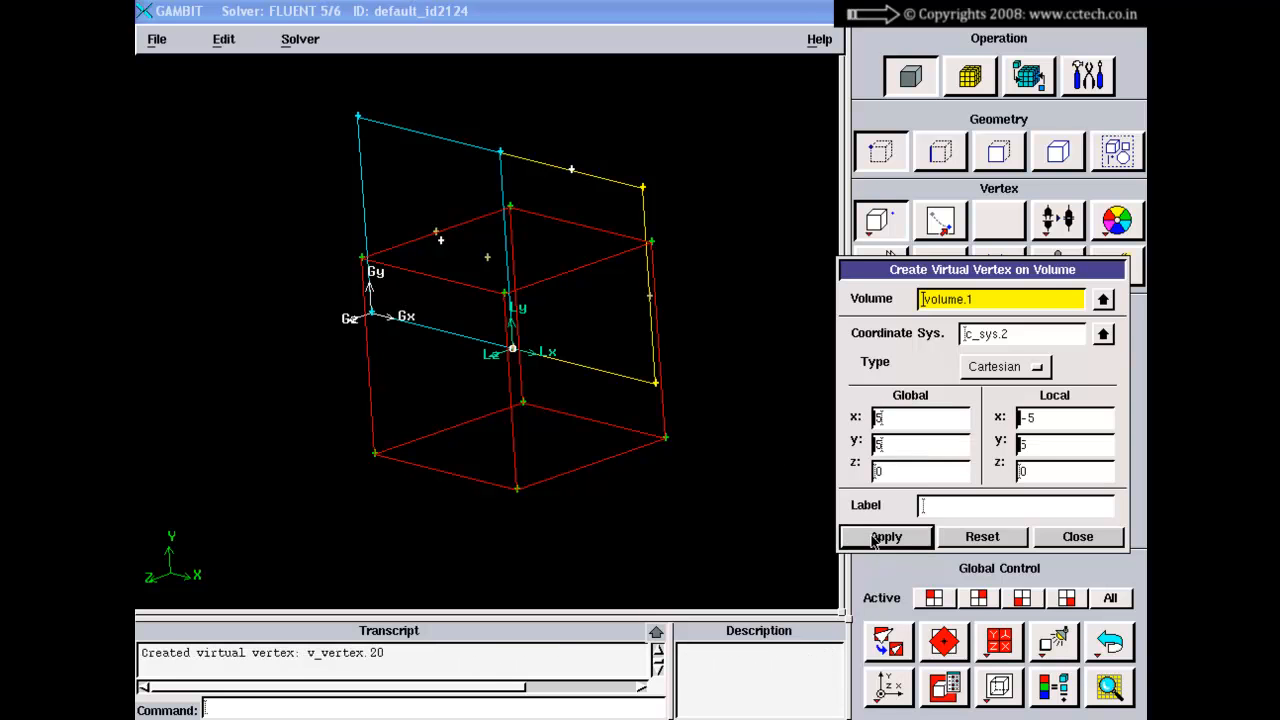
{"action": "left_click_drag", "start_coordinate": [443, 366], "coordinate": [455, 365]}
{"action": "middle_click_drag", "start_coordinate": [453, 327], "coordinate": [527, 386]}
{"action": "right_click_drag", "start_coordinate": [485, 285], "coordinate": [532, 462]}
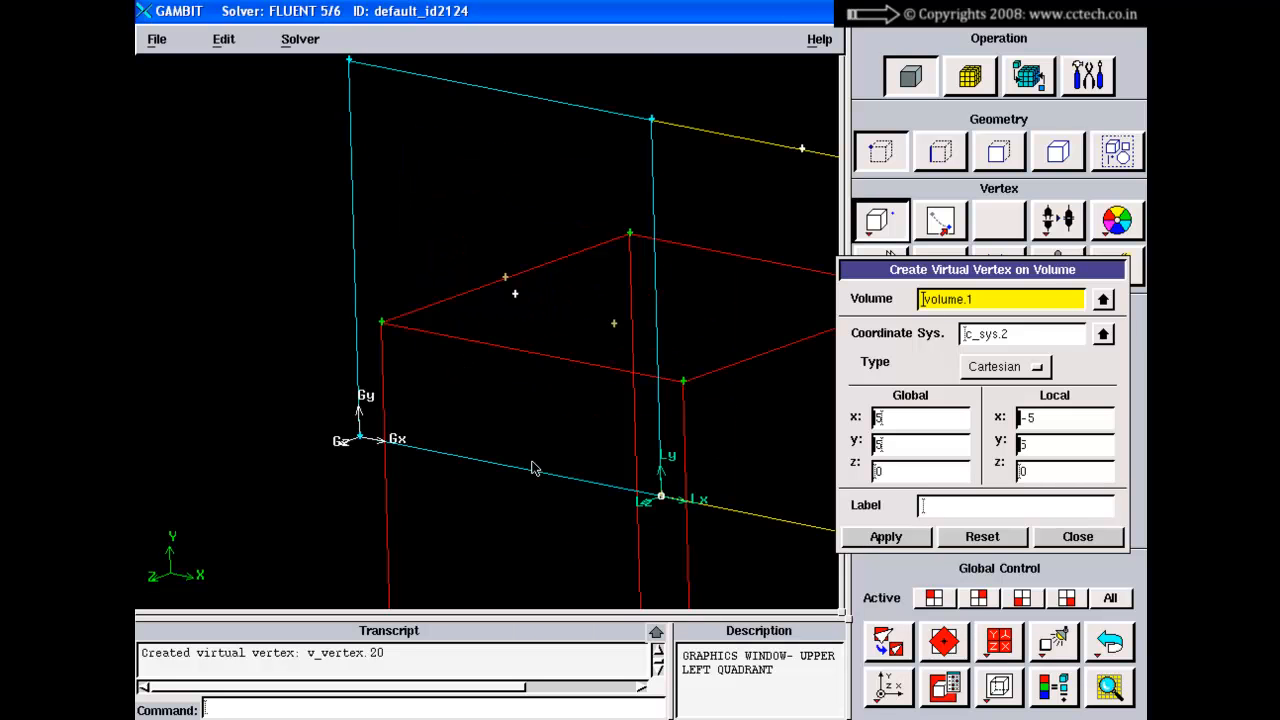
{"action": "middle_click_drag", "start_coordinate": [542, 318], "coordinate": [506, 369]}
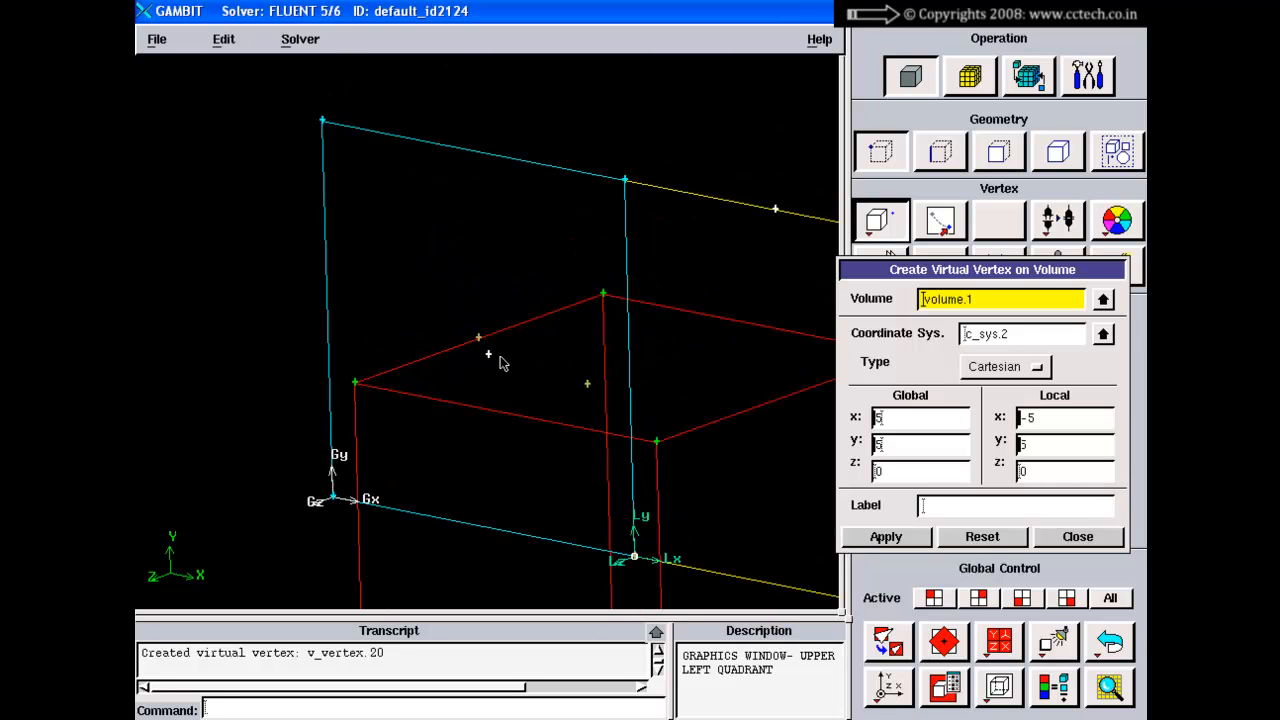
{"action": "left_click", "coordinate": [1100, 536]}
Step: Clear all geometry and coordinate systems from the model with the reset command
{"action": "left_click", "coordinate": [462, 708]}
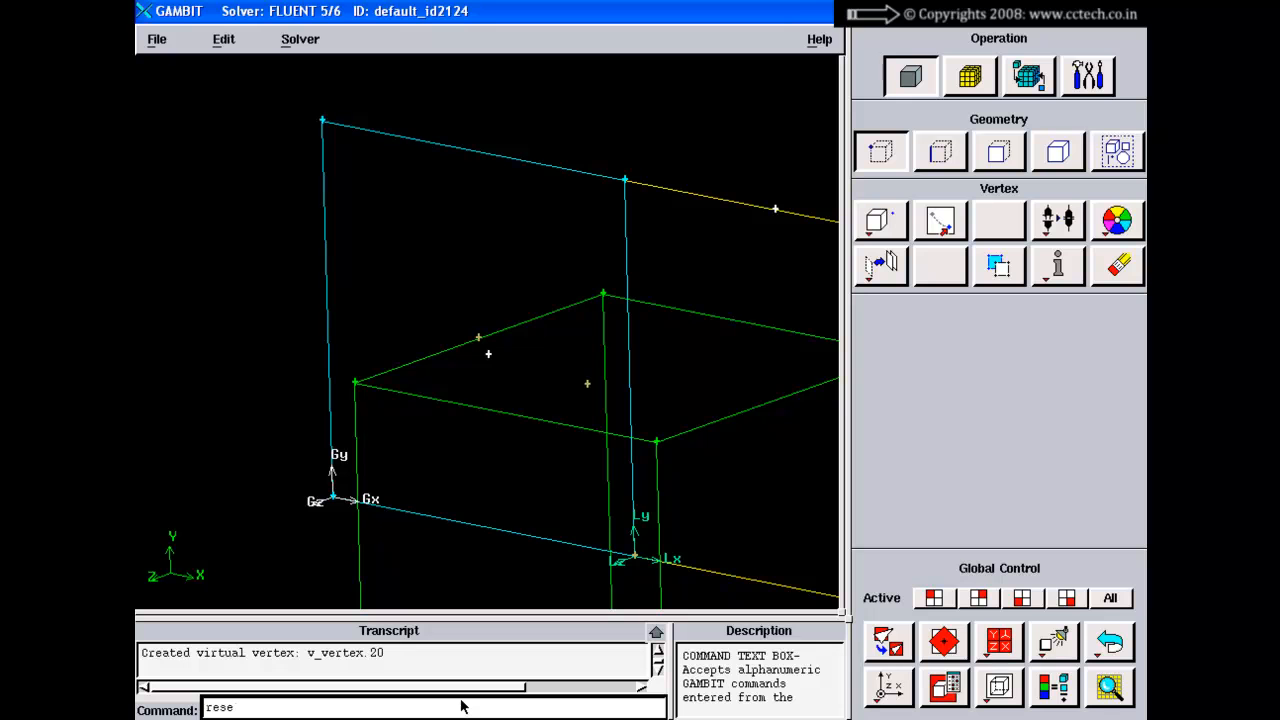
{"action": "type", "text": "reset"}
{"action": "key", "text": "Return"}
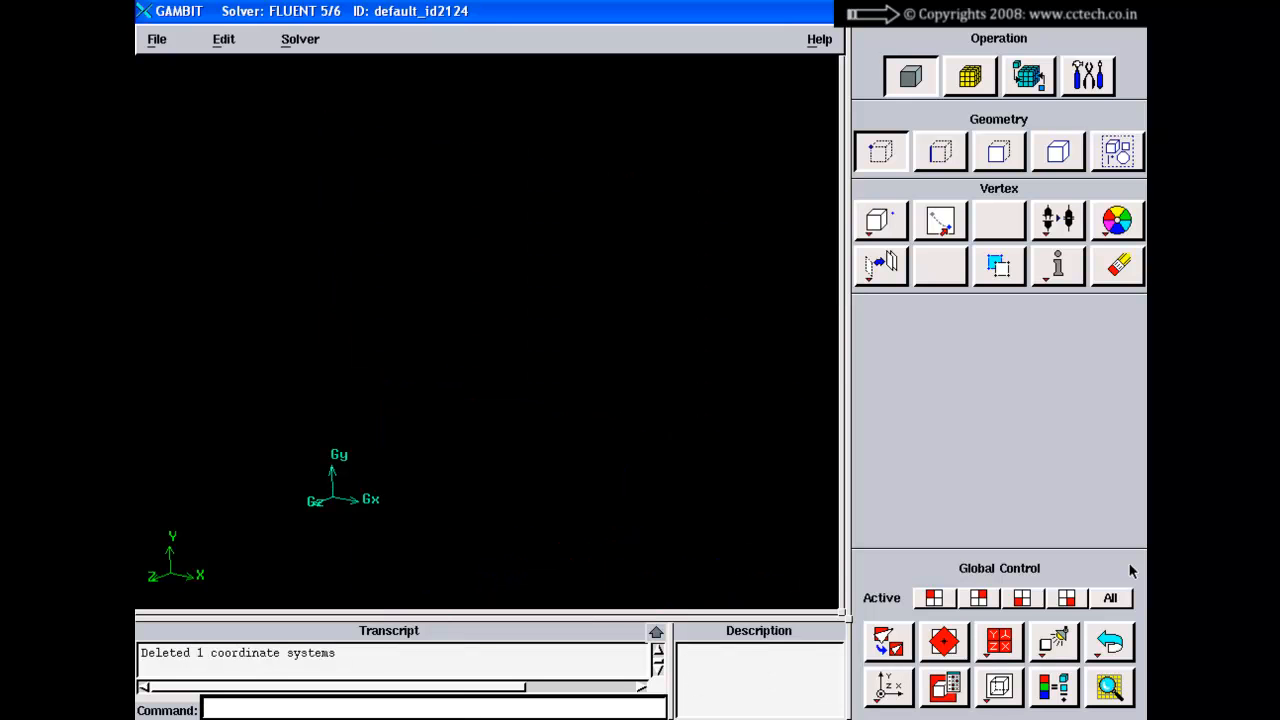
Step: Create a brick volume of width 10 around the global origin in the empty model
{"action": "right_click", "coordinate": [1020, 578]}
{"action": "left_click", "coordinate": [1020, 578]}
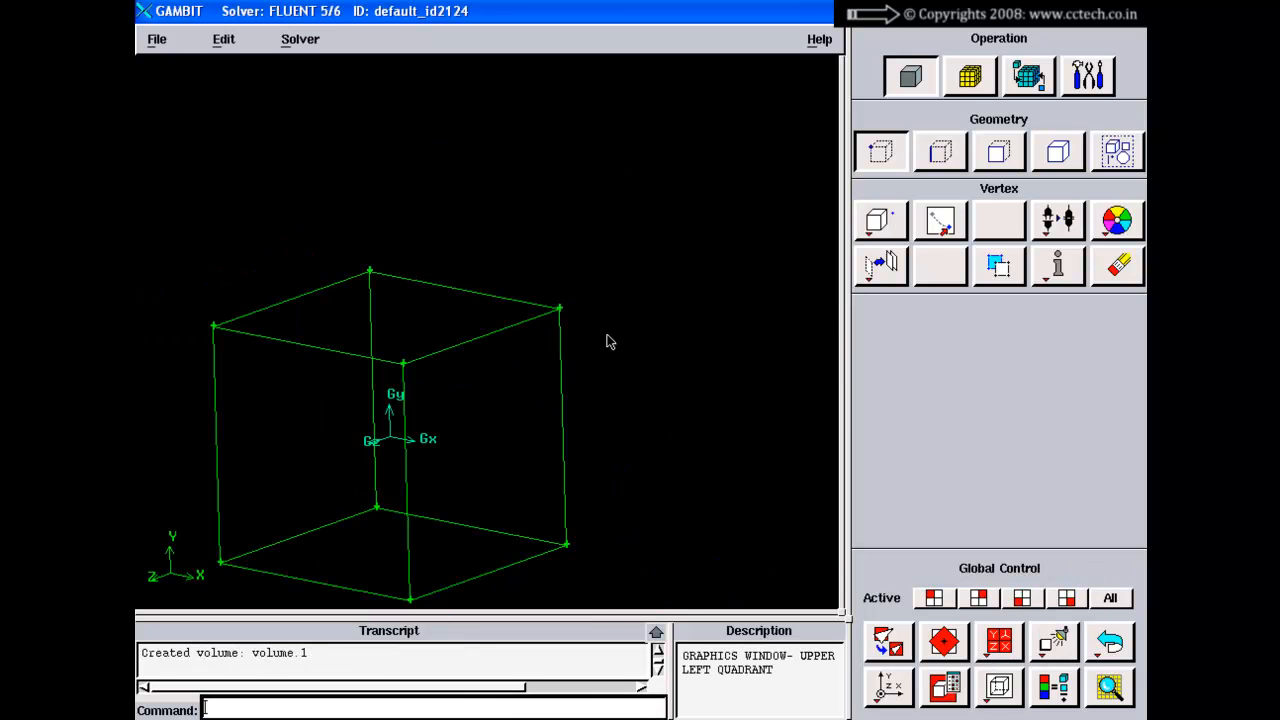
{"action": "left_click", "coordinate": [883, 703]}
{"action": "mouse_move", "coordinate": [666, 391]}
{"action": "left_mouse_down"}
{"action": "mouse_move", "coordinate": [674, 360]}
{"action": "mouse_move", "coordinate": [643, 380]}
{"action": "left_mouse_up"}
Step: Create a virtual vertex on volume.1 at the global origin (0, 0, 0), inside the brick
{"action": "left_click", "coordinate": [862, 229]}
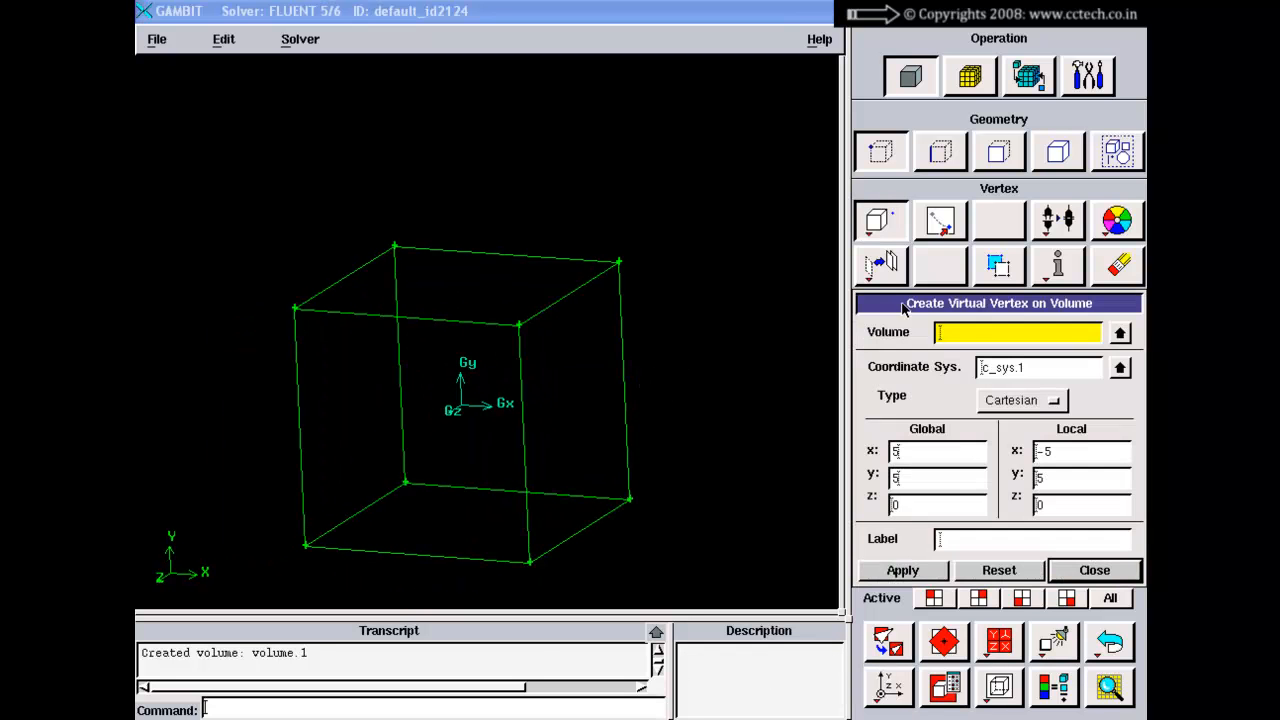
{"action": "left_click", "coordinate": [575, 286], "text": "shift"}
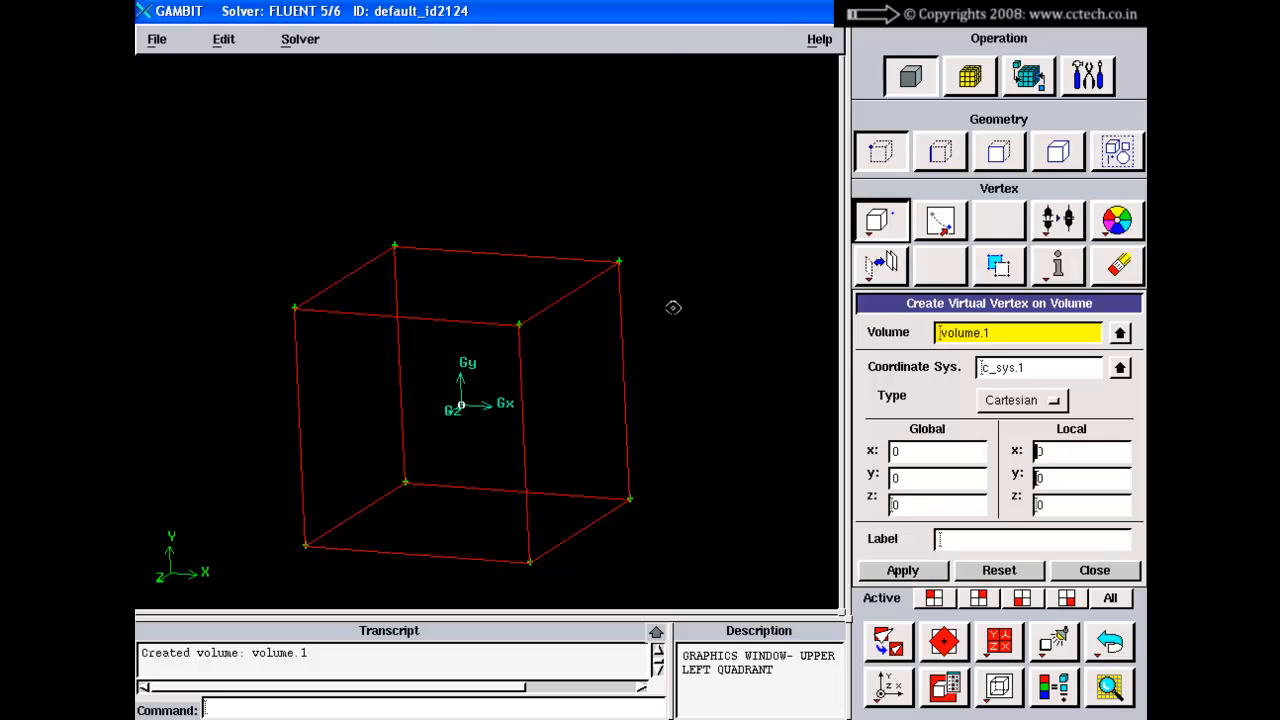
{"action": "right_click_drag", "start_coordinate": [677, 309], "coordinate": [667, 443]}
{"action": "middle_click_drag", "start_coordinate": [667, 443], "coordinate": [776, 289]}
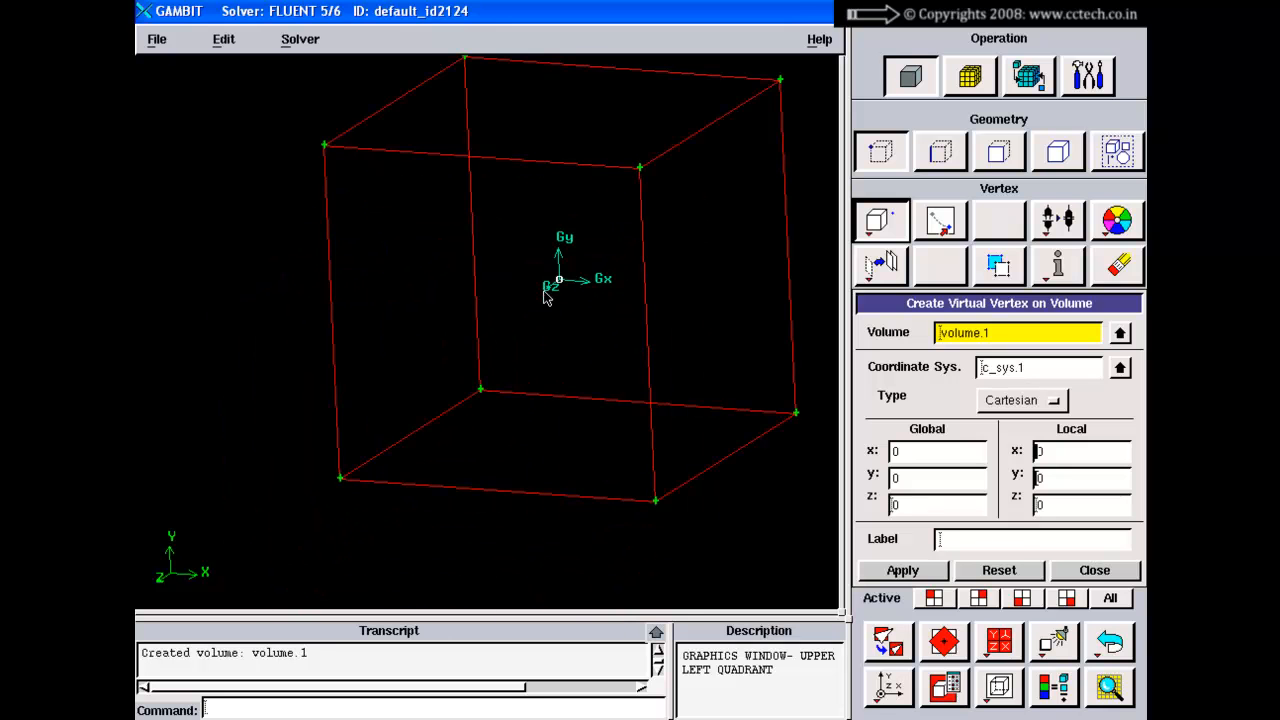
{"action": "middle_click_drag", "start_coordinate": [582, 292], "coordinate": [571, 399]}
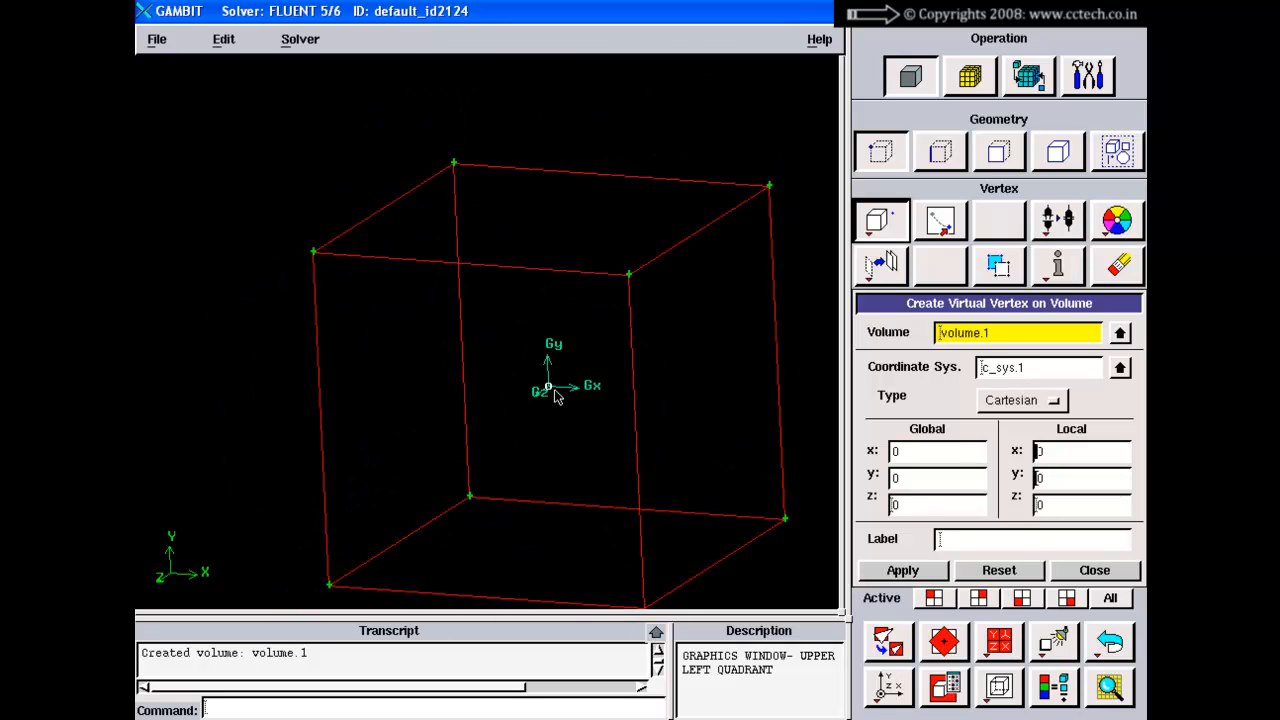
{"action": "left_click", "coordinate": [886, 573]}
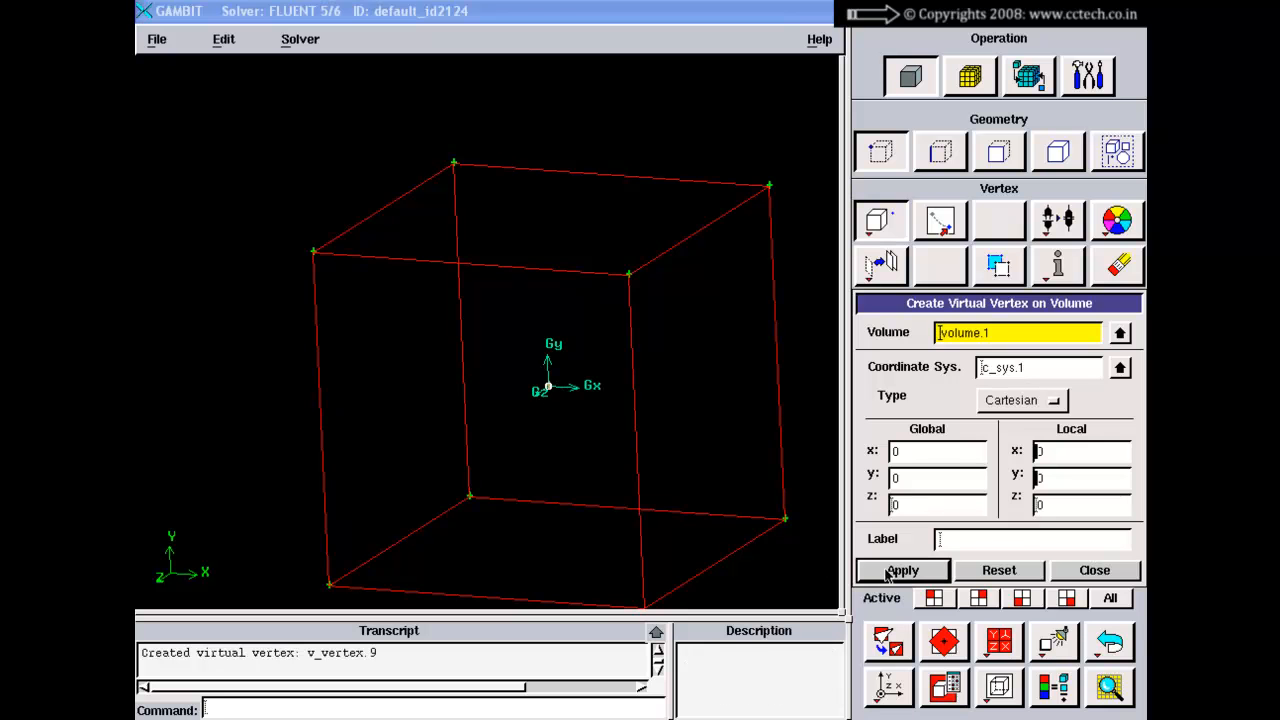
Step: Create a virtual vertex on volume.1 at local coordinates (5, 5, 0), on the brick's boundary
{"action": "right_click_drag", "start_coordinate": [562, 308], "coordinate": [558, 422]}
{"action": "middle_click_drag", "start_coordinate": [602, 441], "coordinate": [523, 361]}
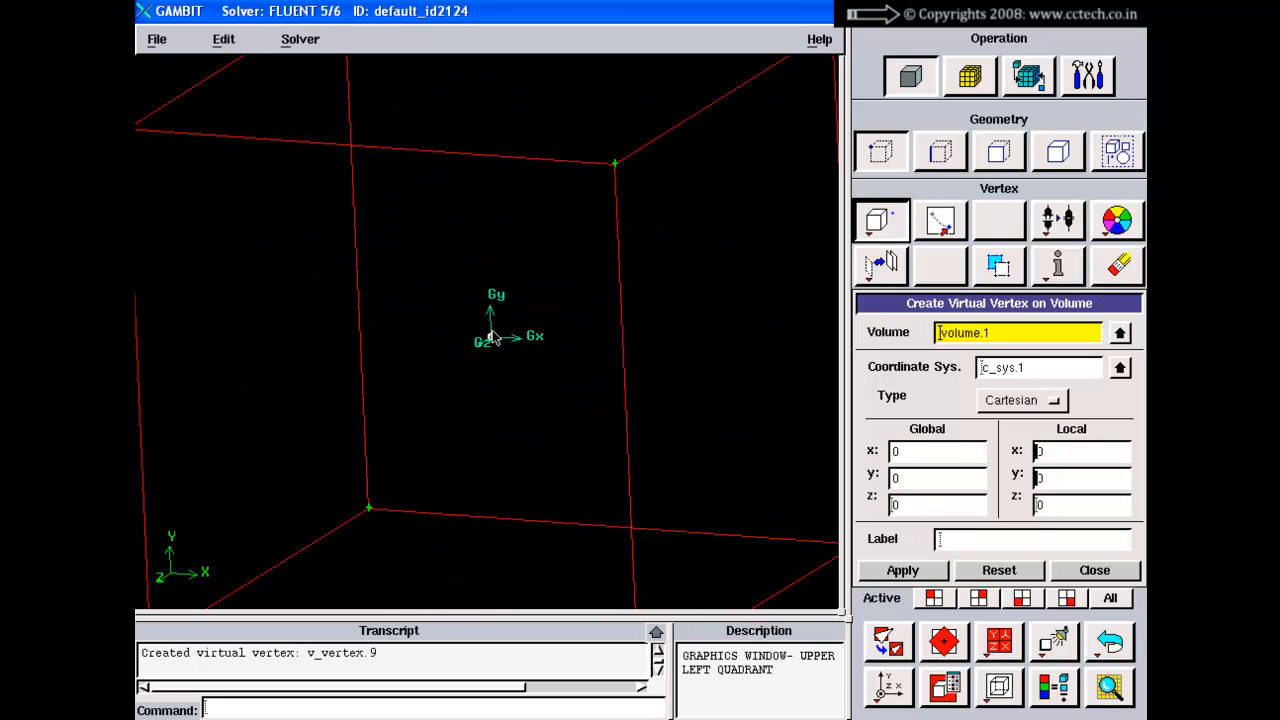
{"action": "right_click_drag", "start_coordinate": [542, 449], "coordinate": [524, 337]}
{"action": "middle_click_drag", "start_coordinate": [524, 337], "coordinate": [560, 396]}
{"action": "left_click_drag", "start_coordinate": [562, 401], "coordinate": [566, 429]}
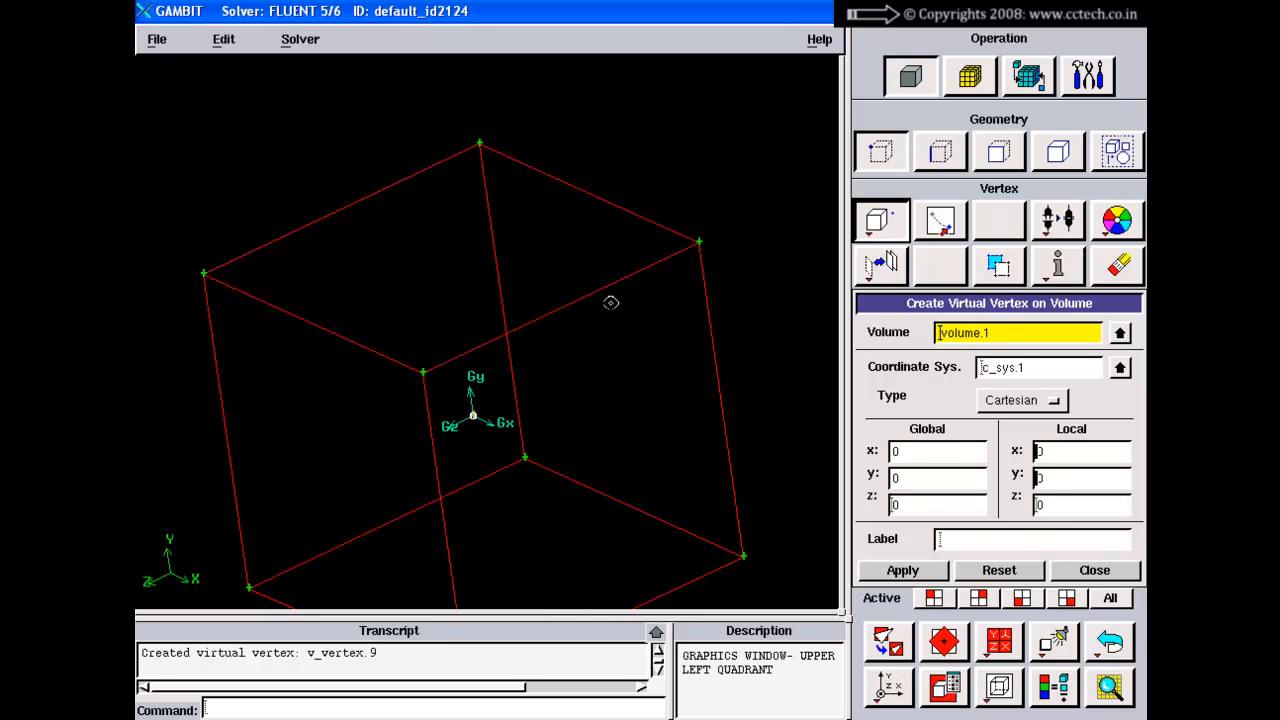
{"action": "left_click", "coordinate": [1058, 455]}
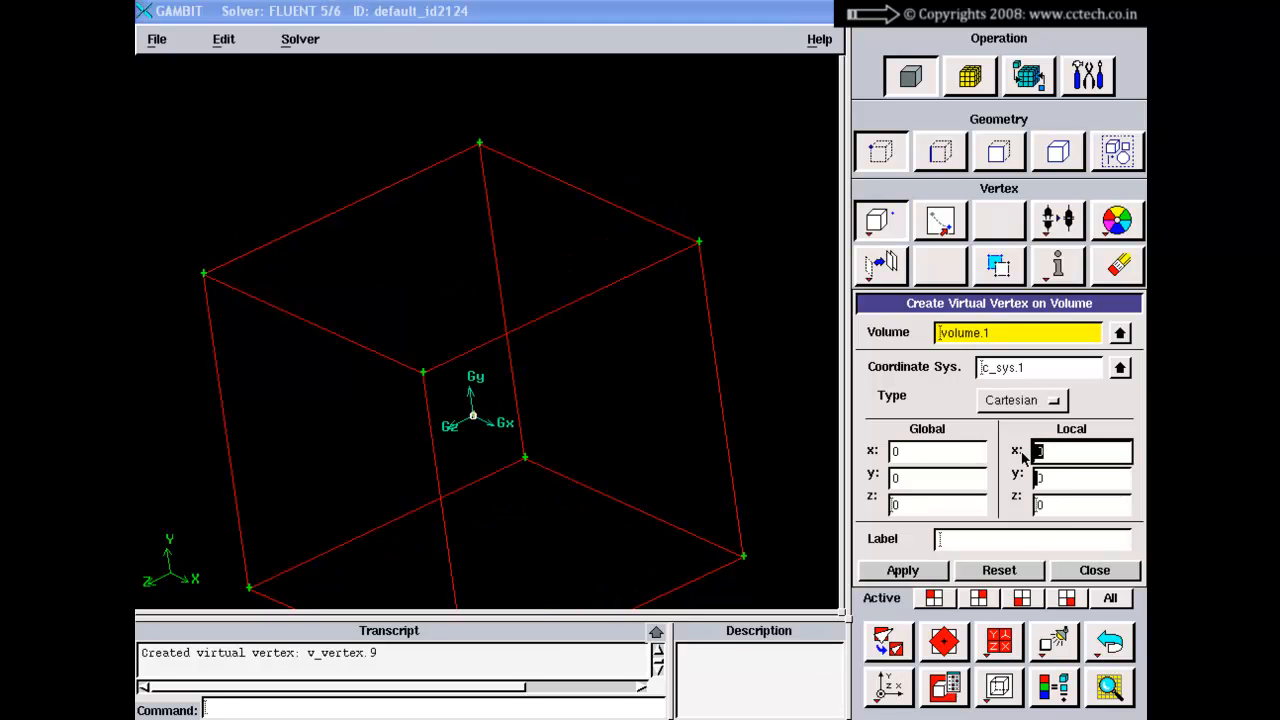
{"action": "type", "text": "5"}
{"action": "key", "text": "Tab"}
{"action": "type", "text": "5"}
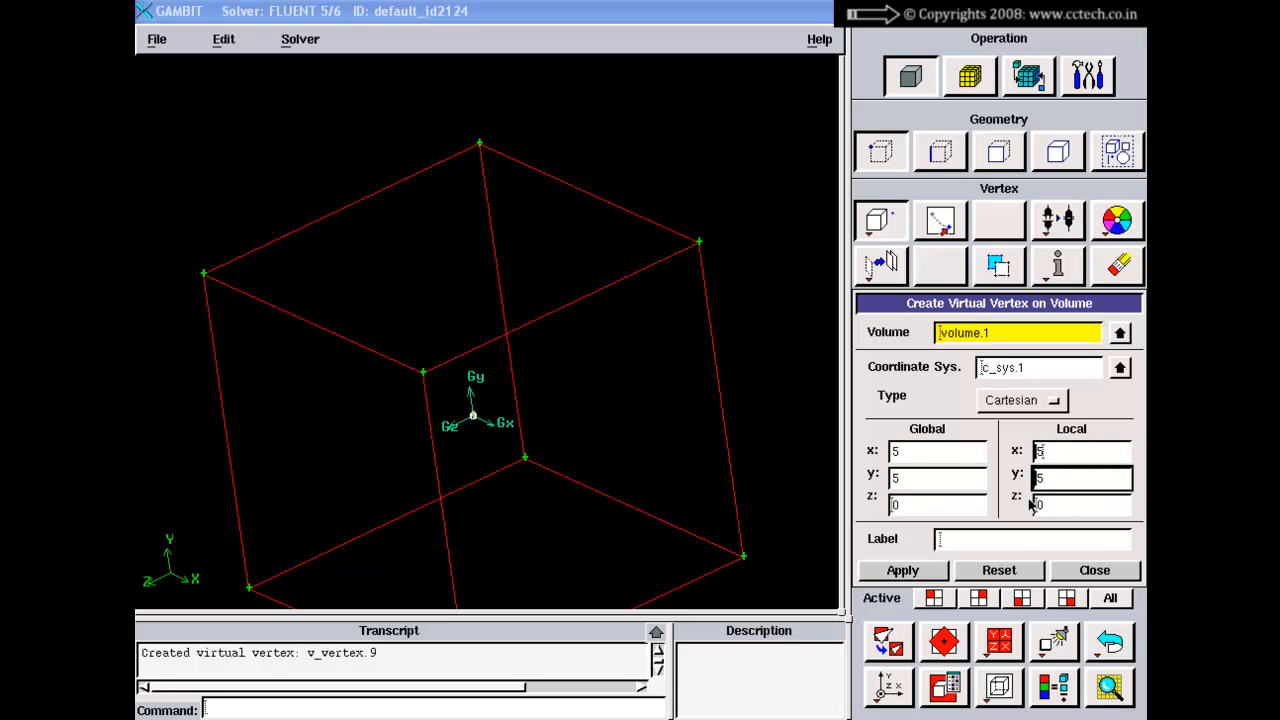
{"action": "left_click", "coordinate": [899, 572]}
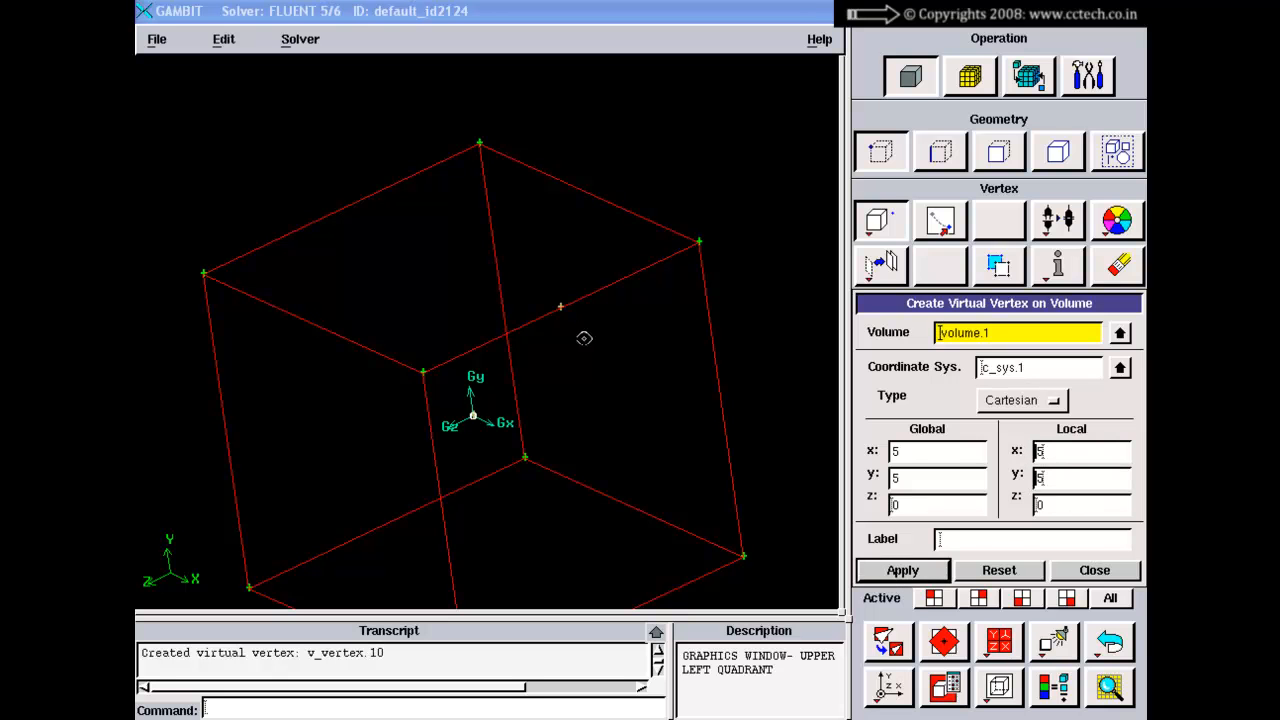
Step: Create two coincident virtual vertices on volume.1 at global (10, 10, 0), outside the brick, and close the form
{"action": "left_click_drag", "start_coordinate": [563, 314], "coordinate": [570, 365]}
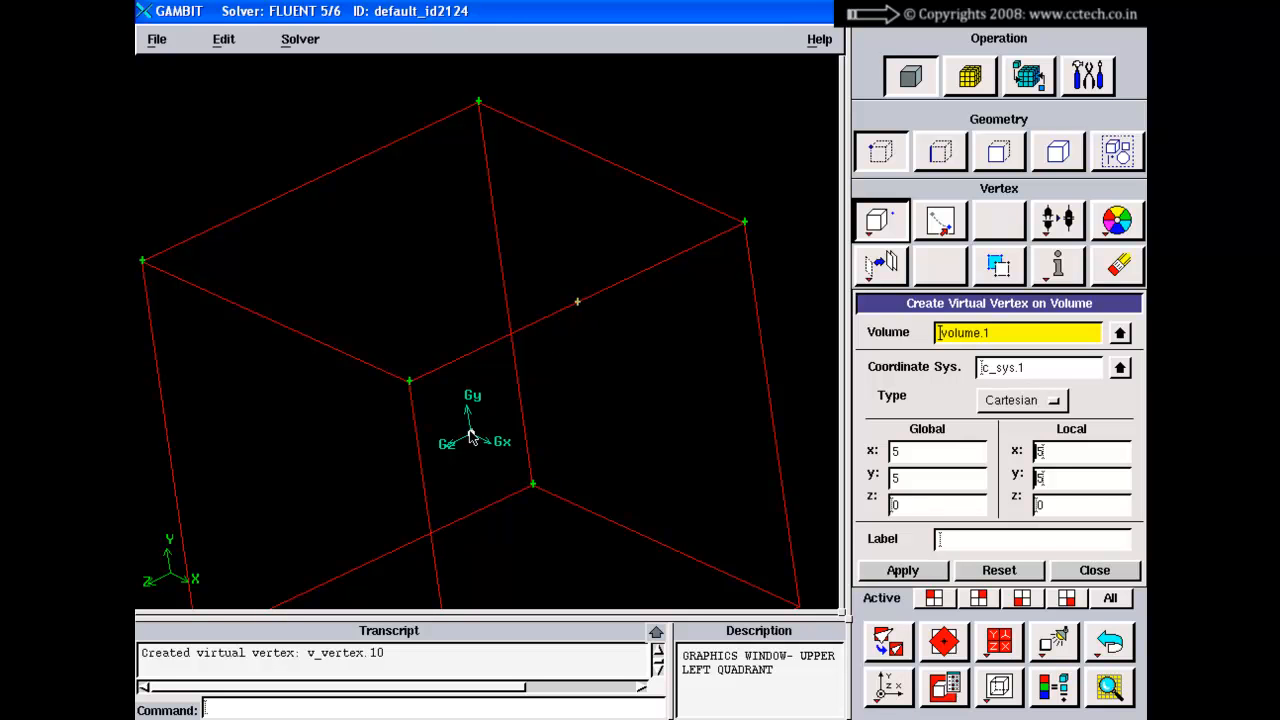
{"action": "left_click_drag", "start_coordinate": [540, 452], "coordinate": [575, 337]}
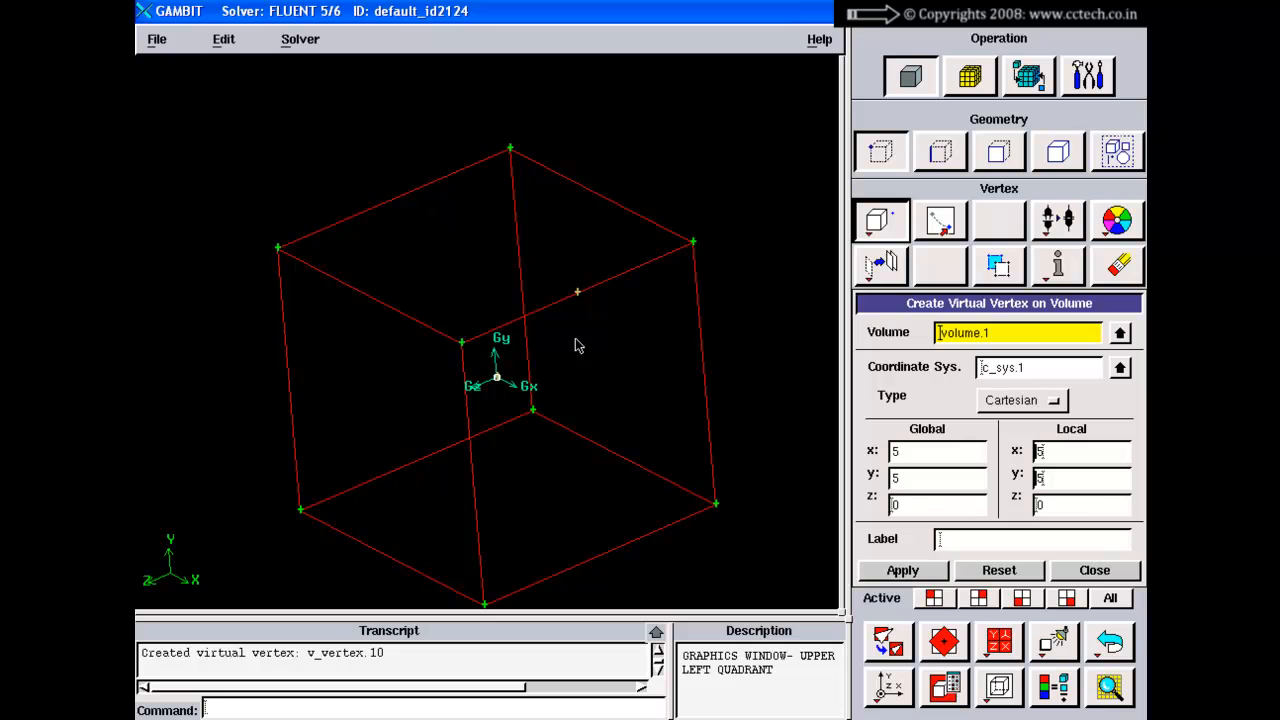
{"action": "left_click_drag", "start_coordinate": [575, 346], "coordinate": [612, 302]}
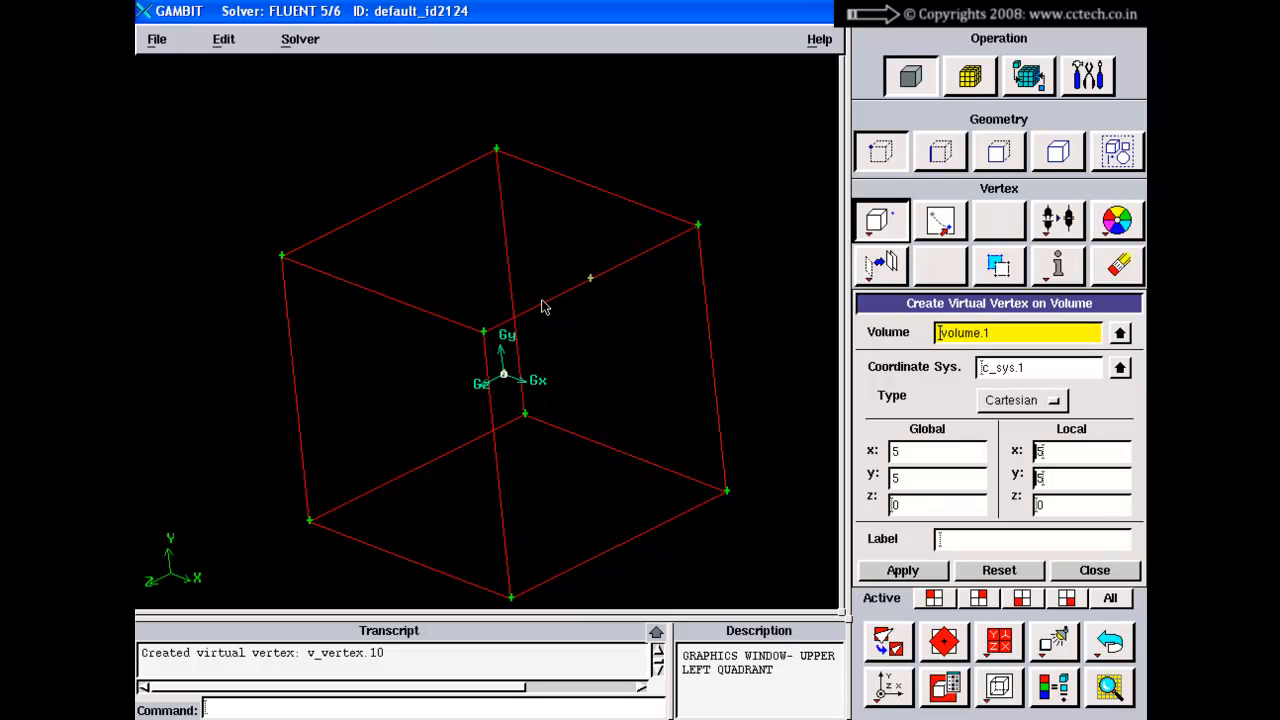
{"action": "right_click_drag", "start_coordinate": [659, 320], "coordinate": [705, 304]}
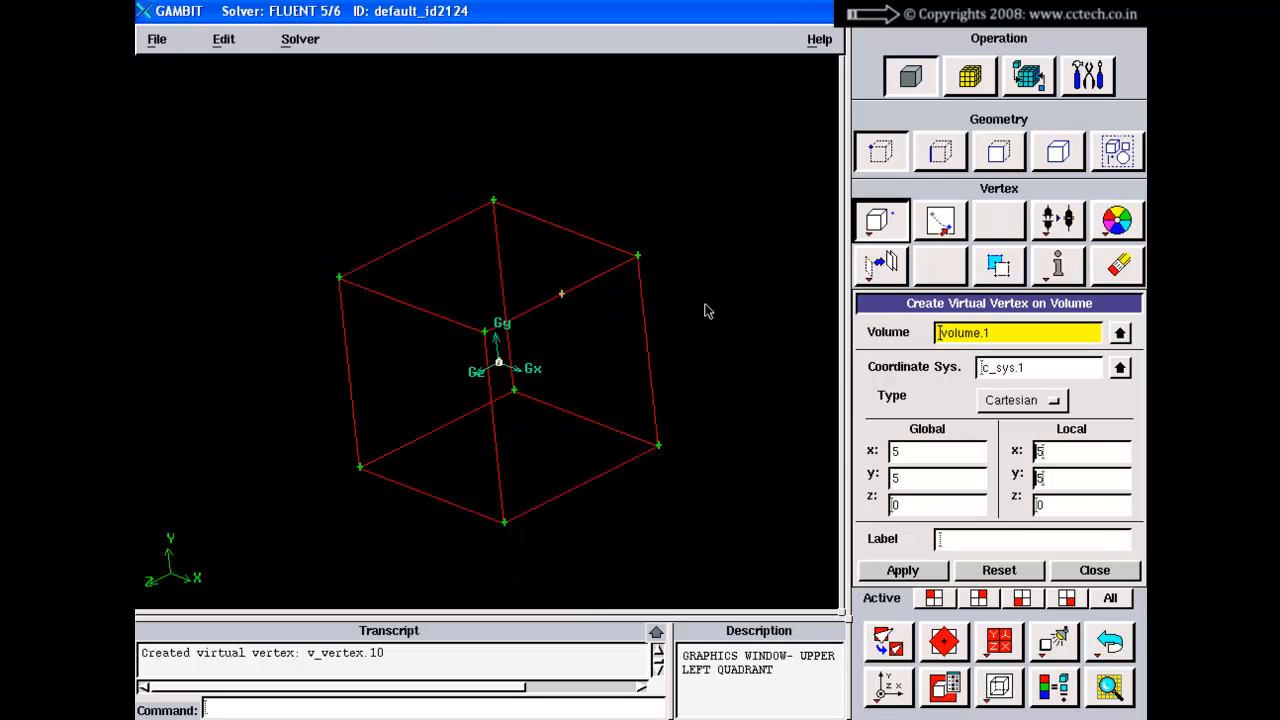
{"action": "left_click_drag", "start_coordinate": [941, 454], "coordinate": [830, 450]}
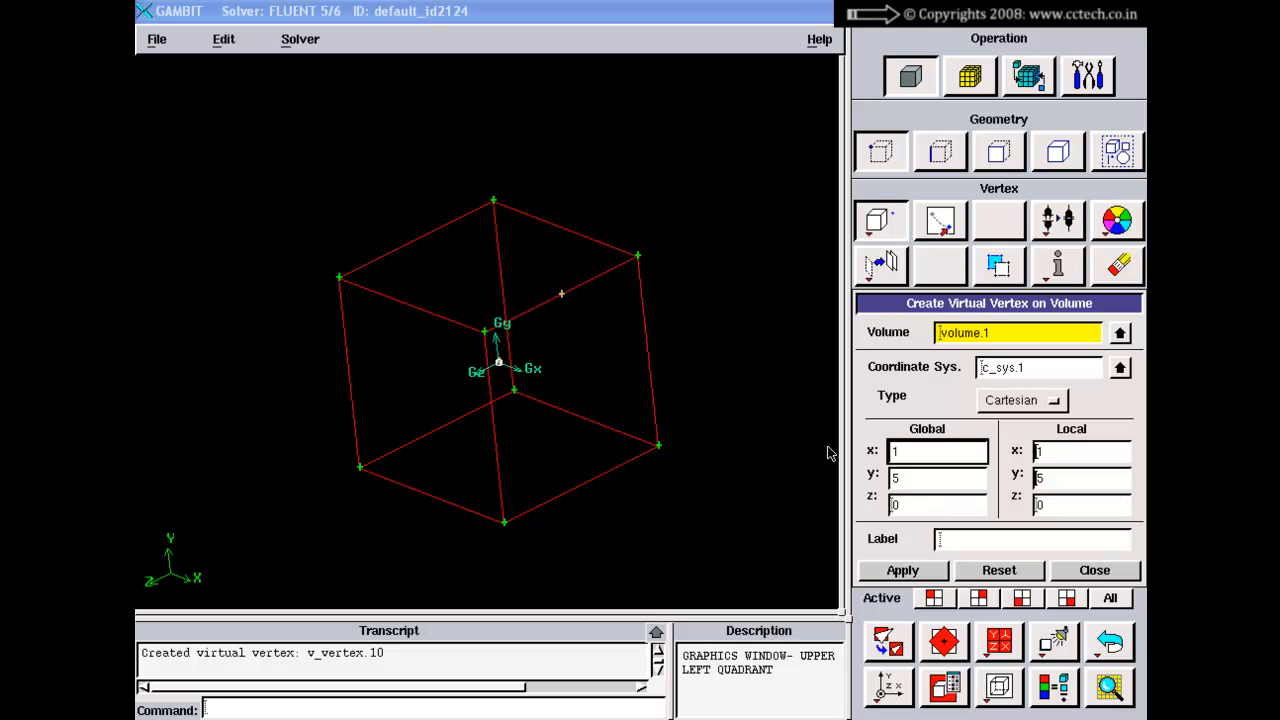
{"action": "key", "text": "Tab"}
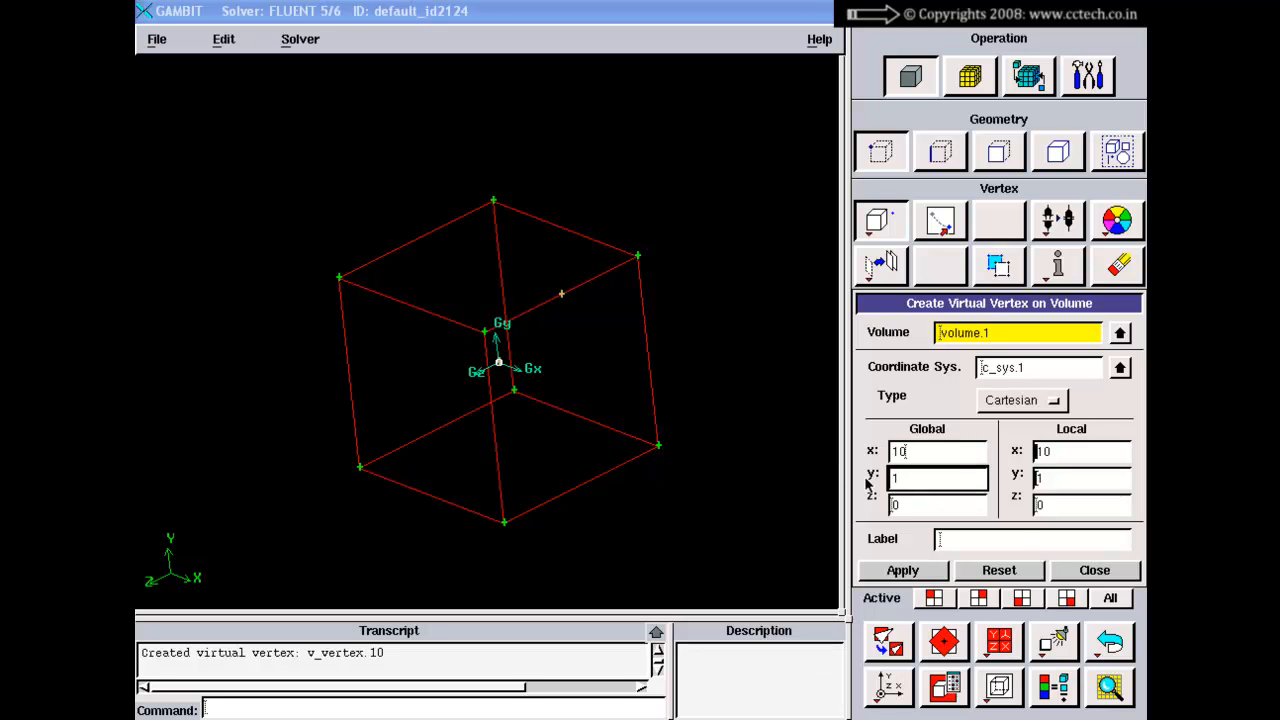
{"action": "left_click", "coordinate": [901, 570]}
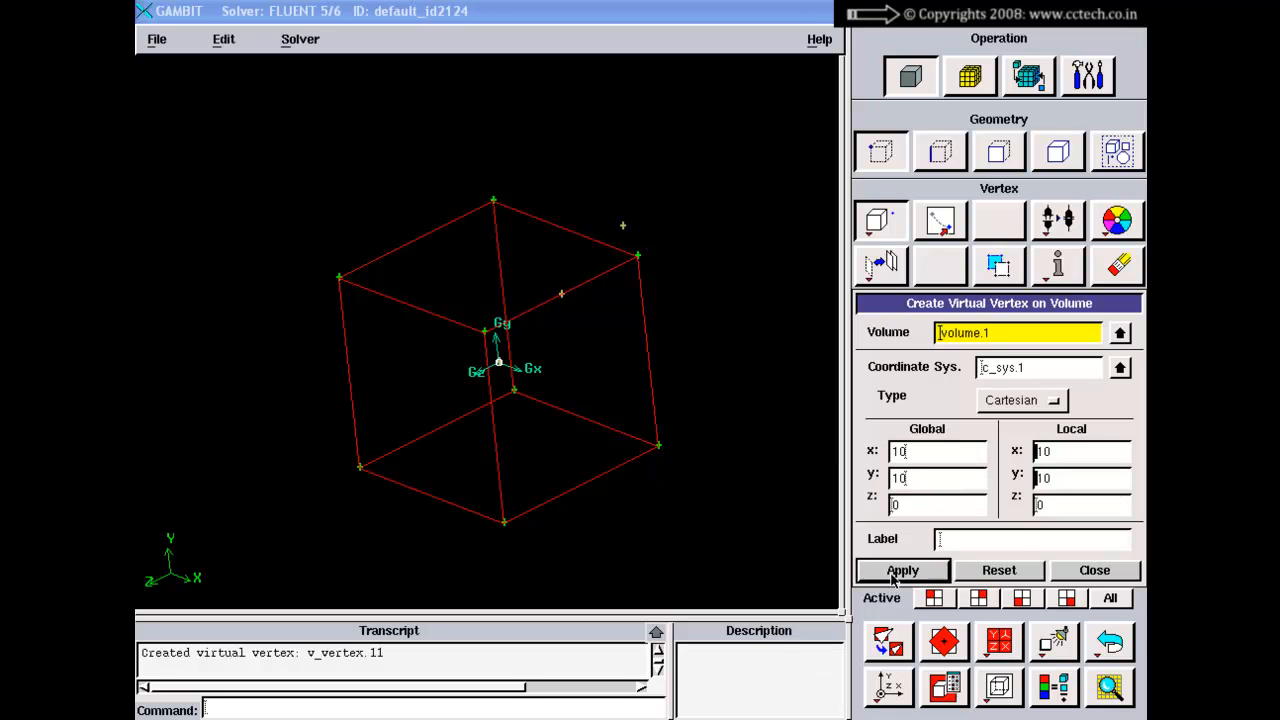
{"action": "mouse_move", "coordinate": [550, 265]}
{"action": "left_mouse_down"}
{"action": "mouse_move", "coordinate": [589, 237]}
{"action": "mouse_move", "coordinate": [633, 240]}
{"action": "left_mouse_up"}
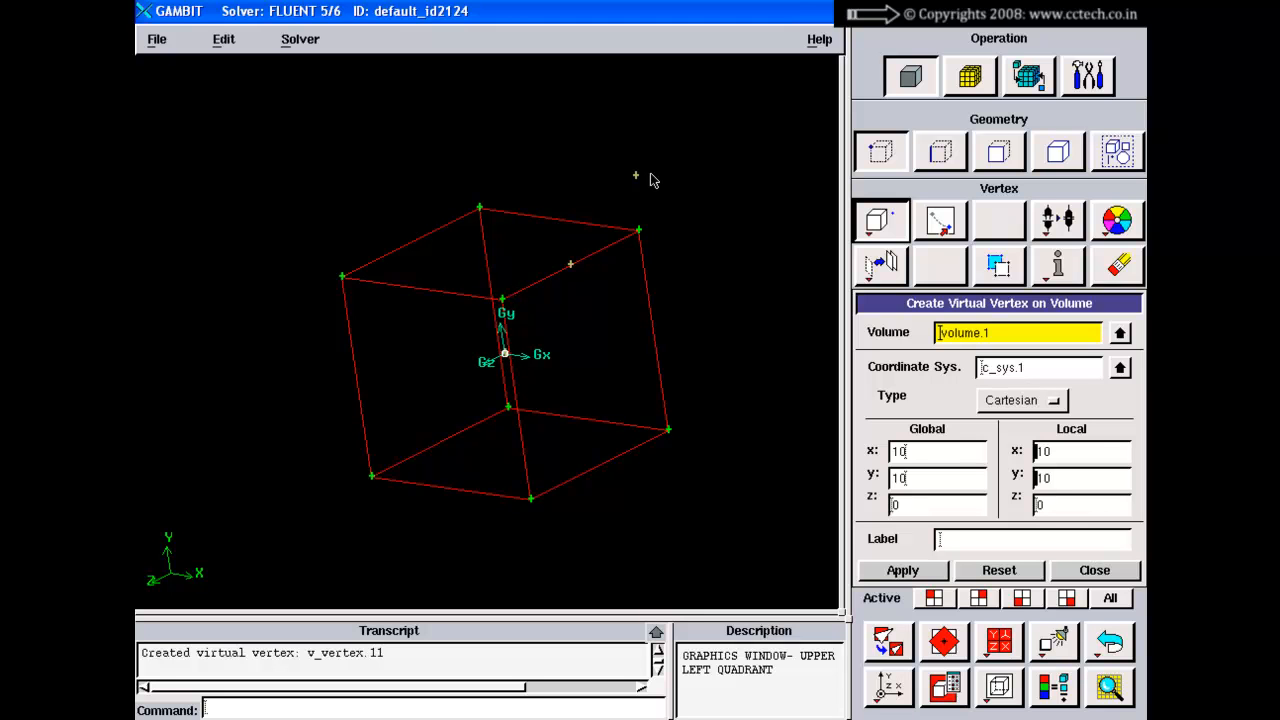
{"action": "left_click", "coordinate": [905, 569]}
{"action": "left_click", "coordinate": [1078, 567]}
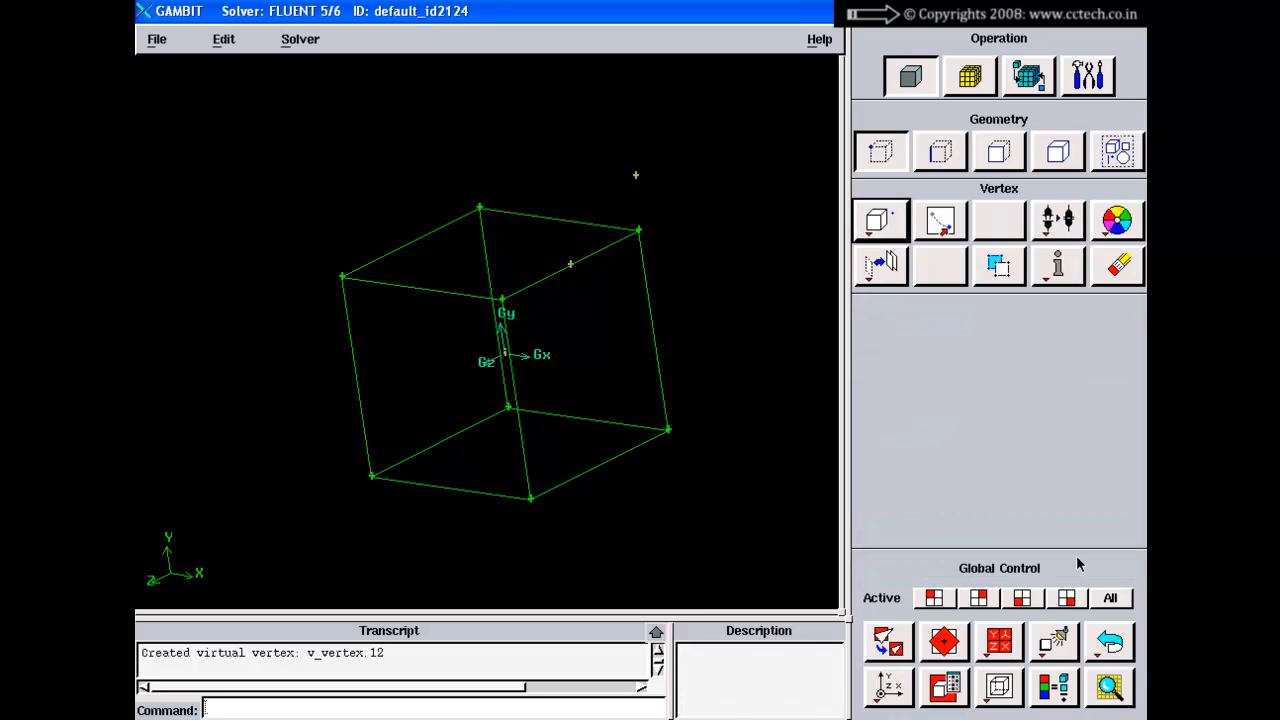
{"action": "left_click_drag", "start_coordinate": [571, 294], "coordinate": [563, 317]}
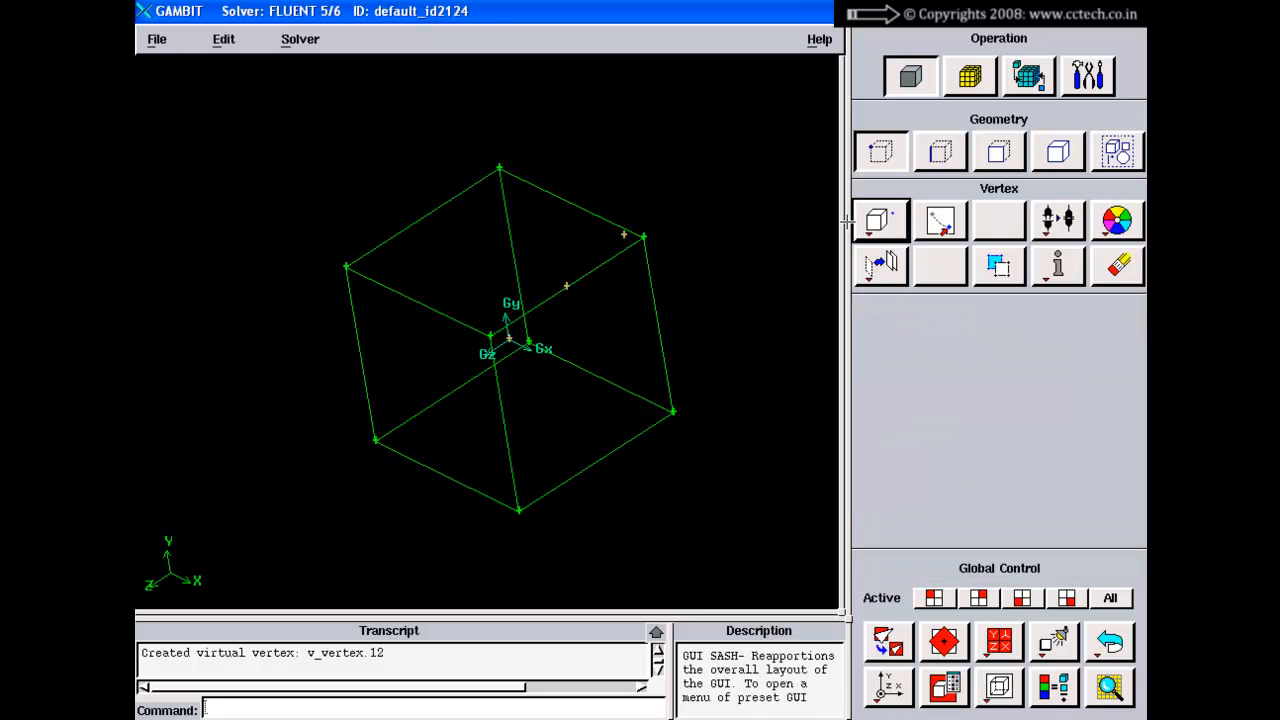
{"action": "right_click", "coordinate": [873, 224]}
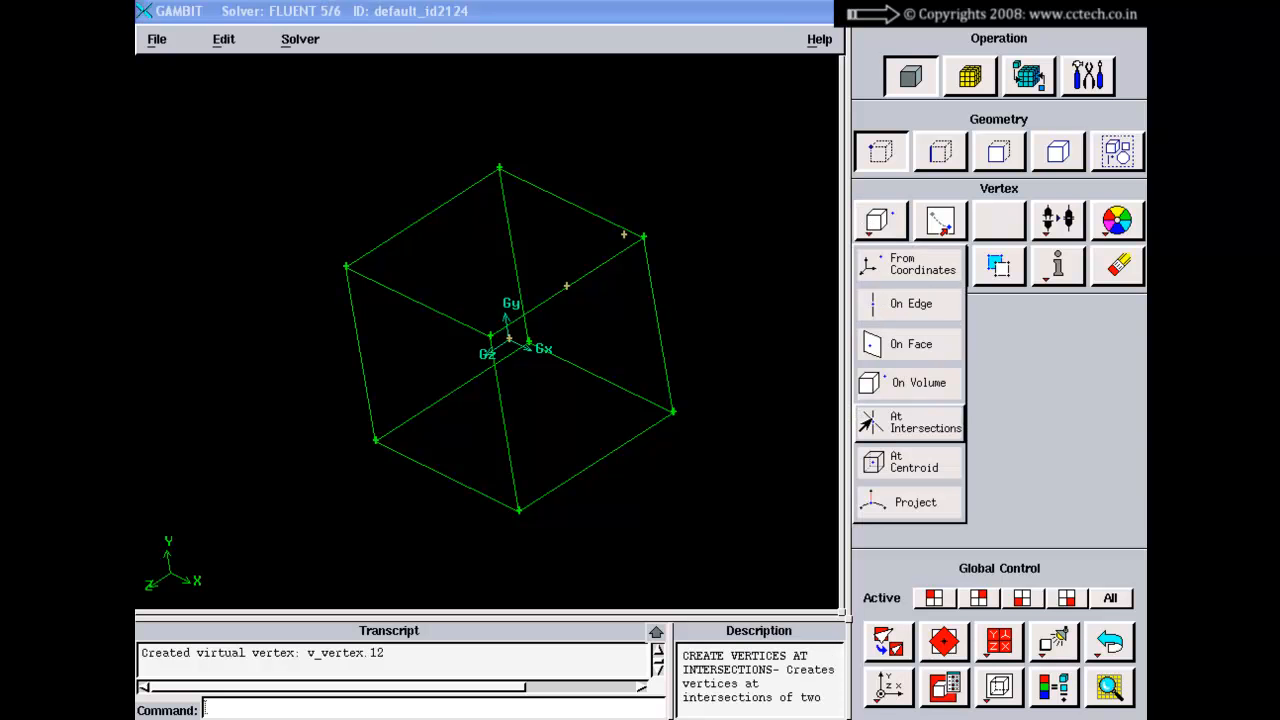
{"action": "left_click", "coordinate": [870, 427]}
{"action": "mouse_move", "coordinate": [605, 358]}
{"action": "left_mouse_down"}
{"action": "mouse_move", "coordinate": [586, 409]}
{"action": "mouse_move", "coordinate": [582, 392]}
{"action": "mouse_move", "coordinate": [606, 397]}
{"action": "mouse_move", "coordinate": [587, 373]}
{"action": "left_mouse_up"}
{"action": "left_click", "coordinate": [1080, 479]}
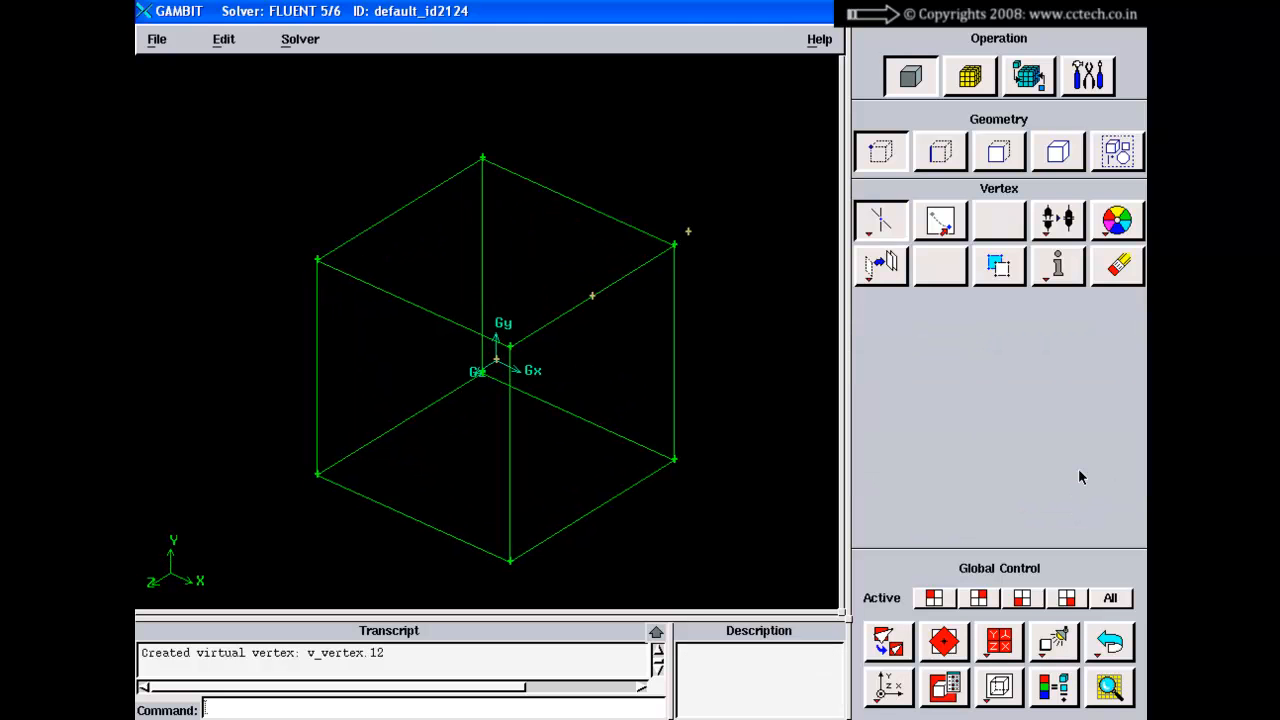
Step: Create real vertices on the two horizontal edges of the brick's z = -5 face, at U about 0.47 on edge.4 and 0.59 on edge.1
{"action": "left_click", "coordinate": [880, 149]}
{"action": "left_click", "coordinate": [880, 149]}
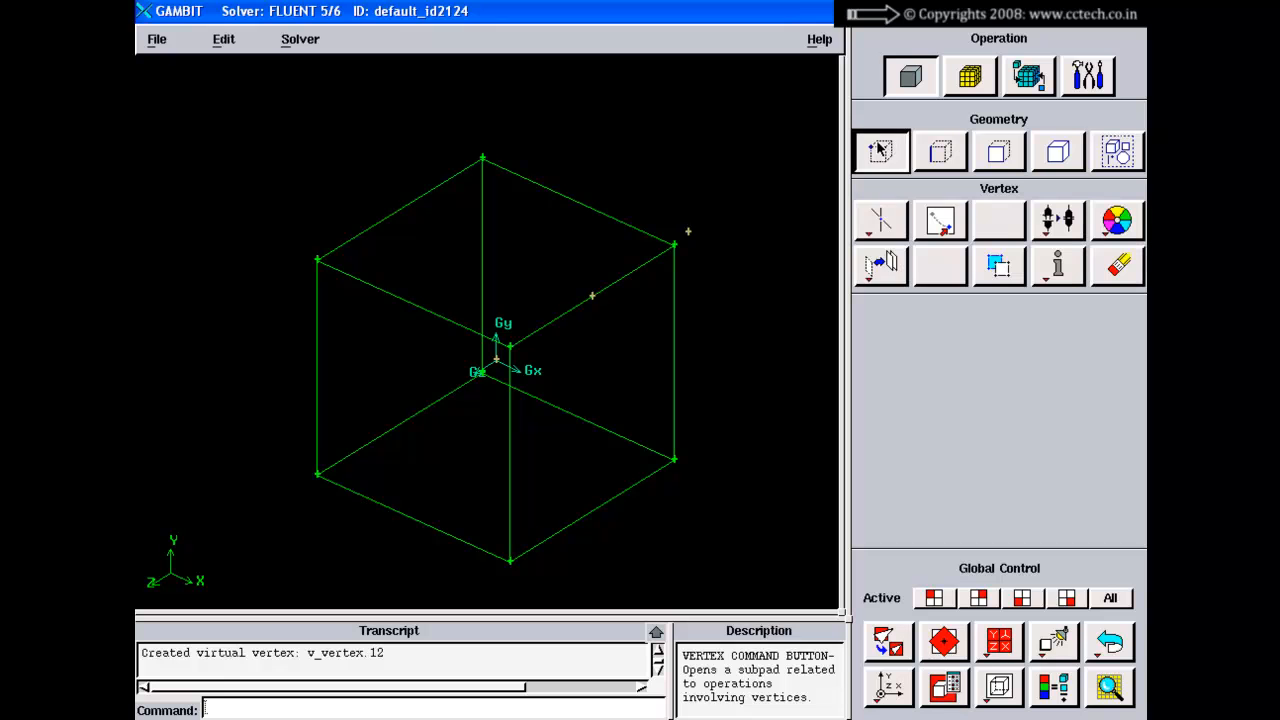
{"action": "right_click", "coordinate": [880, 219]}
{"action": "left_click", "coordinate": [895, 303]}
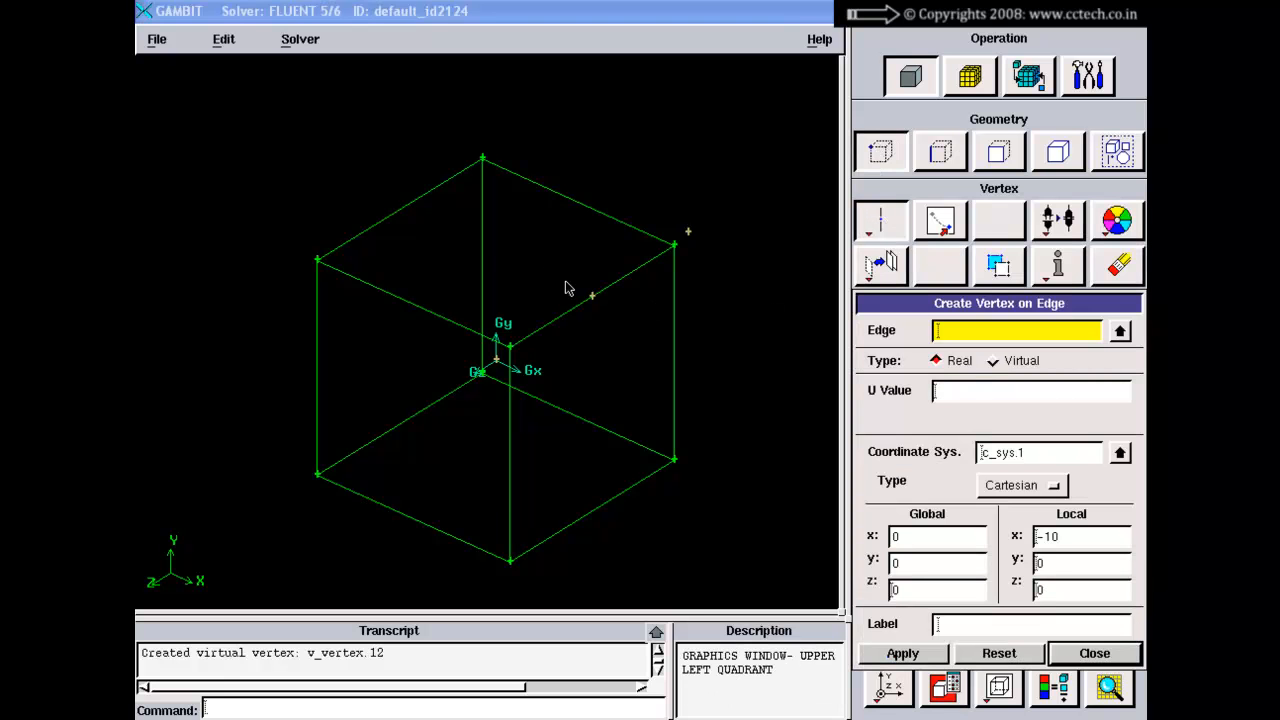
{"action": "left_click_drag", "start_coordinate": [569, 286], "coordinate": [623, 357]}
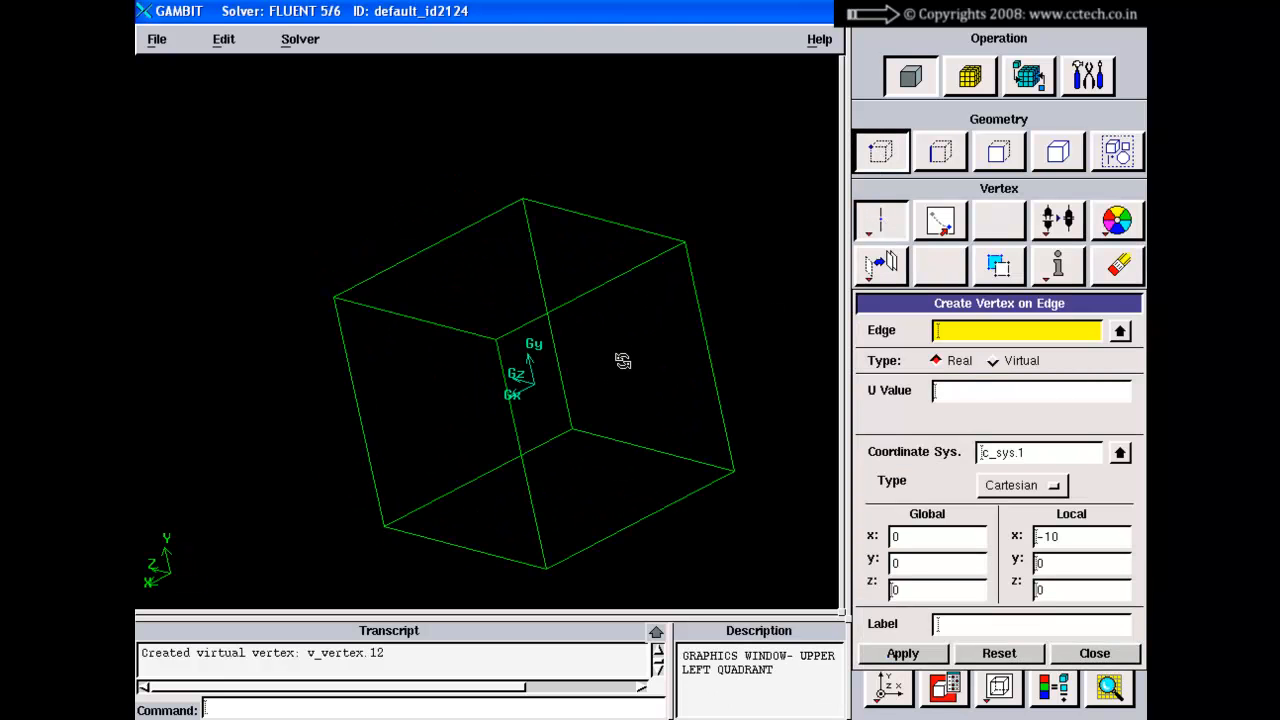
{"action": "middle_click_drag", "start_coordinate": [623, 357], "coordinate": [587, 236]}
{"action": "left_click", "coordinate": [586, 223], "text": "shift"}
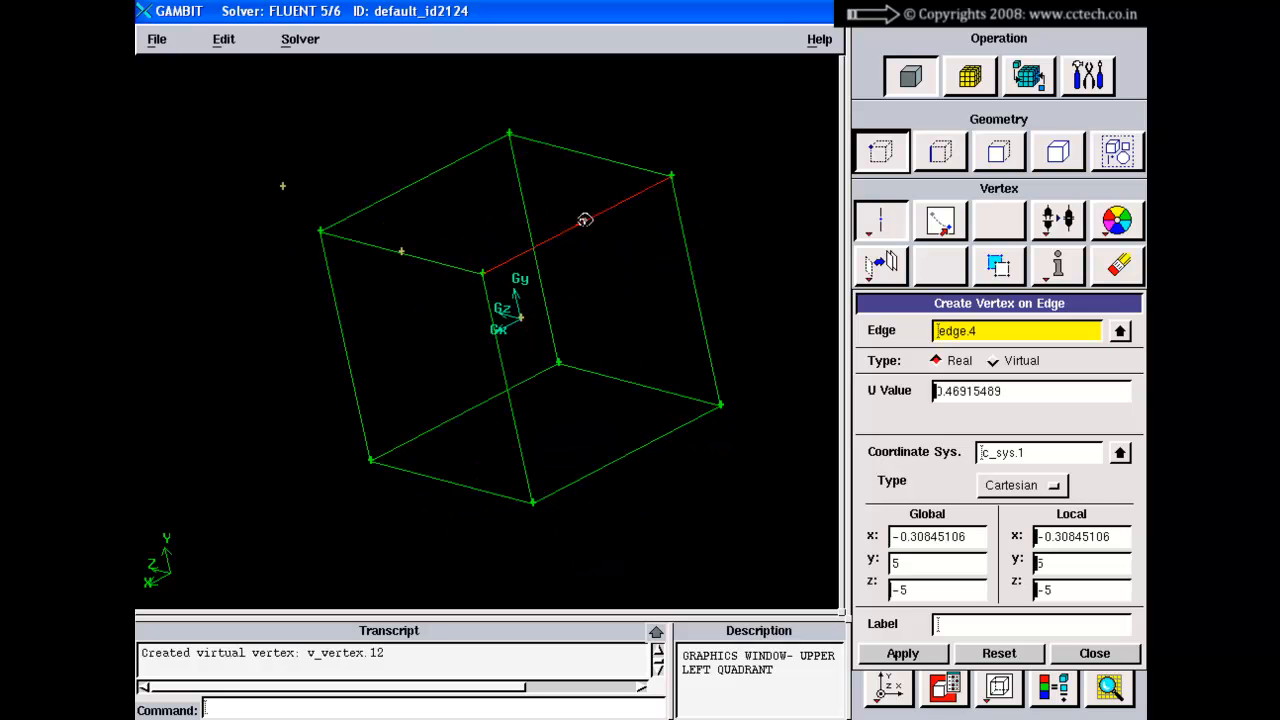
{"action": "right_click", "coordinate": [613, 360], "text": "shift"}
{"action": "left_click", "coordinate": [645, 447], "text": "shift"}
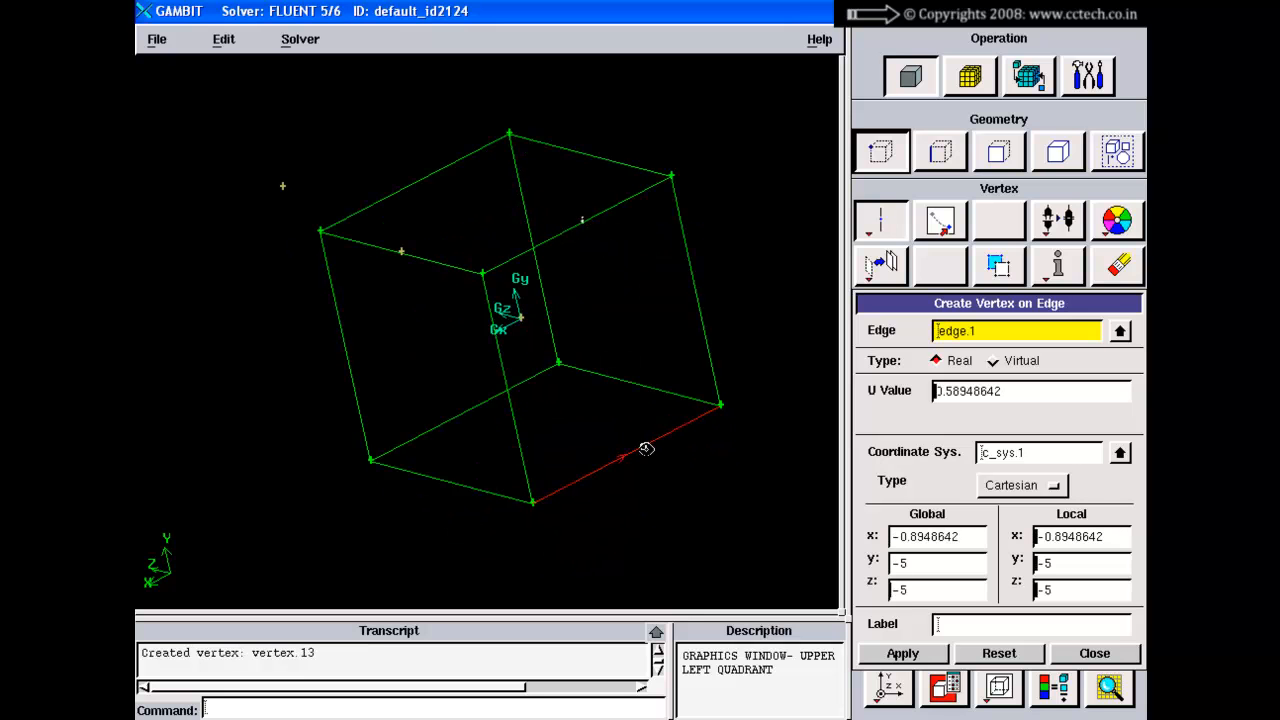
{"action": "right_click", "coordinate": [669, 458], "text": "shift"}
Step: Create real vertices on the two vertical edges of the z = -5 face, at U about 0.45 and 0.52
{"action": "left_click", "coordinate": [697, 298], "text": "shift"}
{"action": "right_click", "coordinate": [697, 298], "text": "shift"}
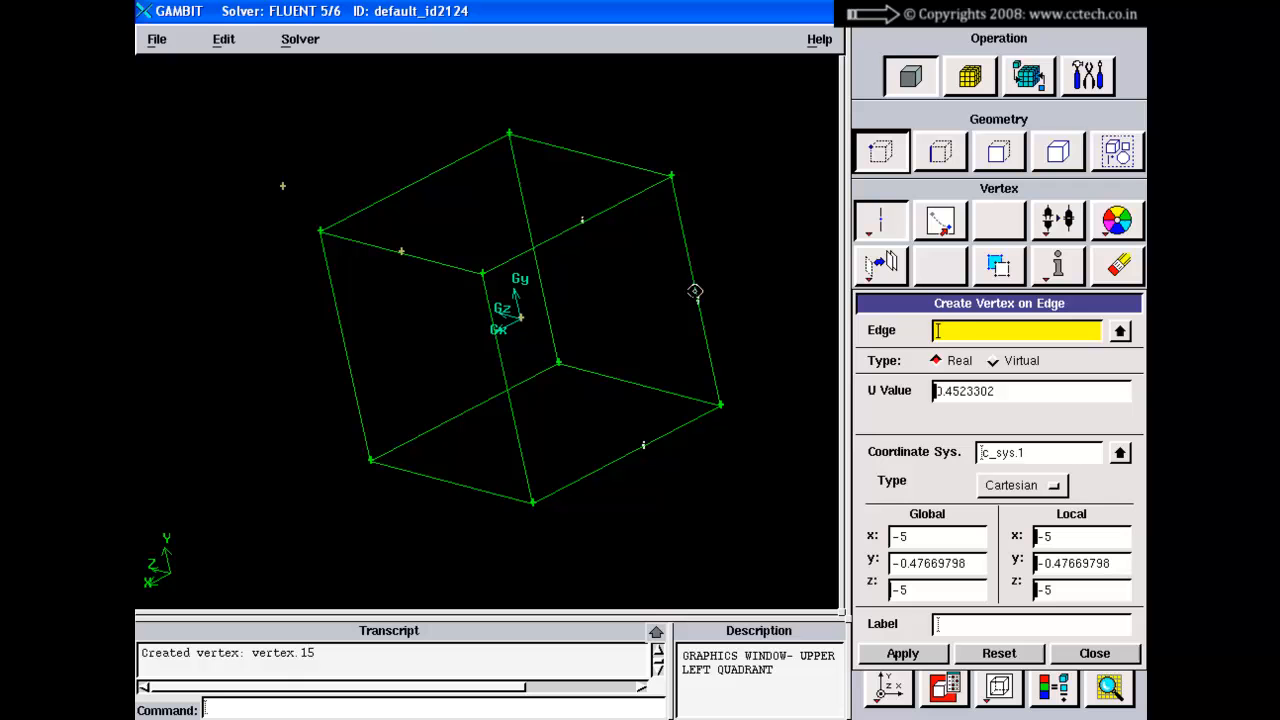
{"action": "left_click", "coordinate": [509, 393], "text": "shift"}
{"action": "right_click", "coordinate": [547, 380], "text": "shift"}
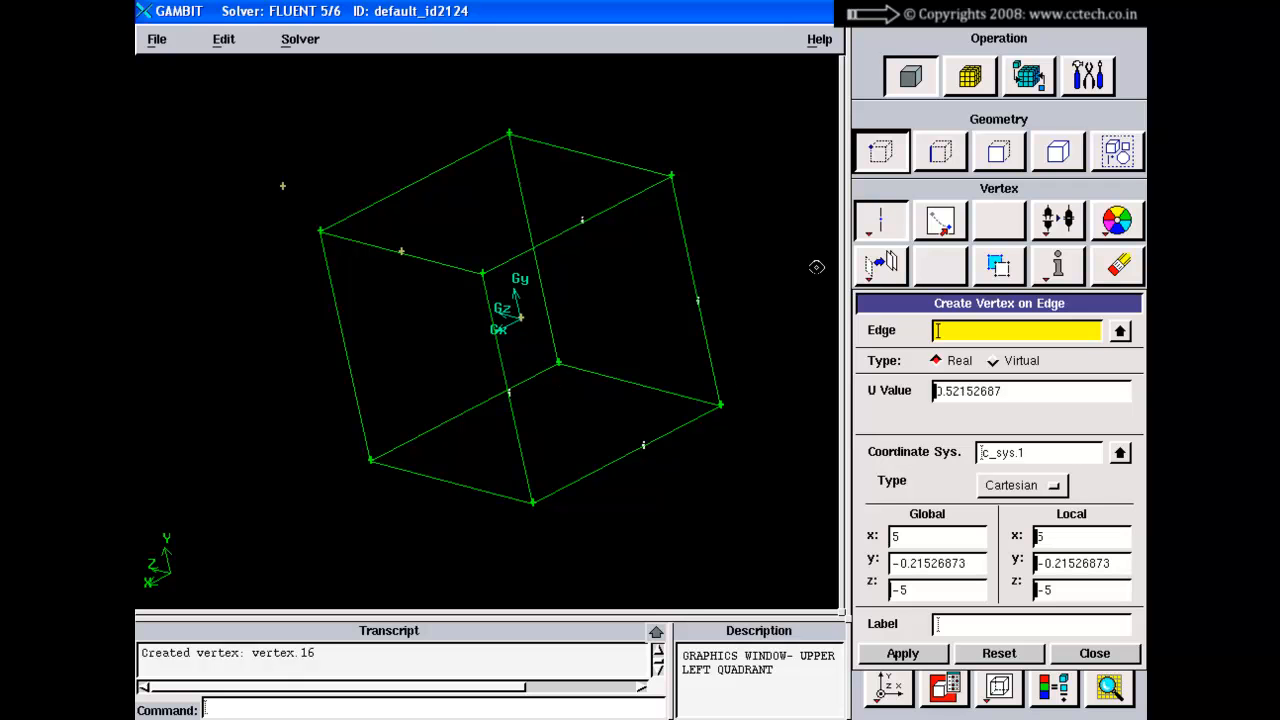
Step: Create two crossing real straight edges on the z = -5 face by joining its opposite mid-edge vertices, and close the form
{"action": "left_click", "coordinate": [938, 152]}
{"action": "left_click", "coordinate": [881, 220]}
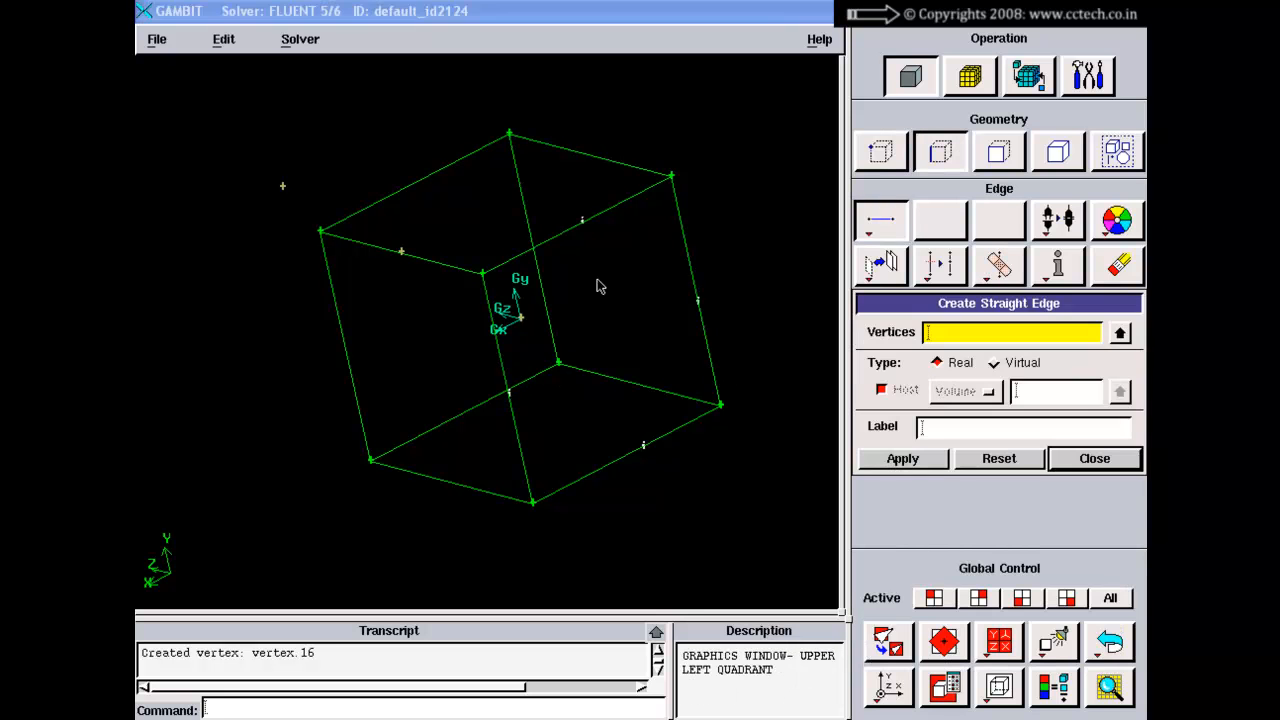
{"action": "left_click", "coordinate": [584, 220], "text": "shift"}
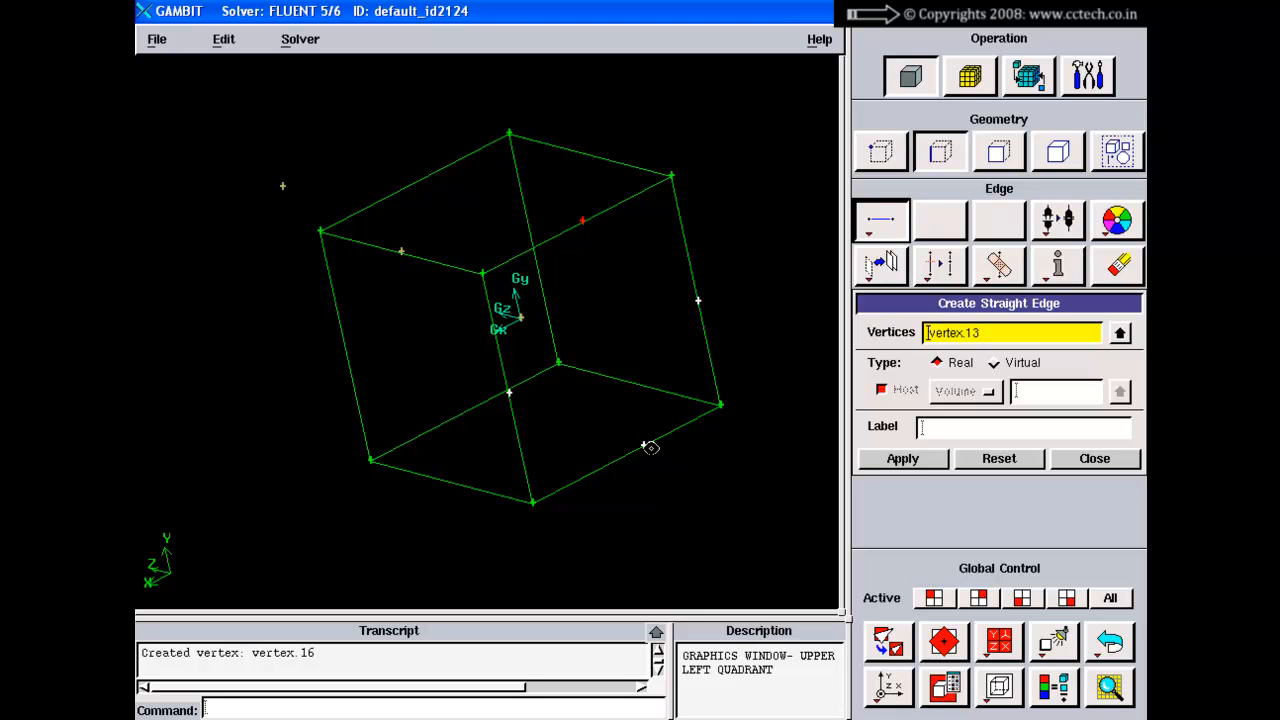
{"action": "left_click", "coordinate": [645, 445], "text": "shift"}
{"action": "right_click", "coordinate": [660, 451], "text": "shift"}
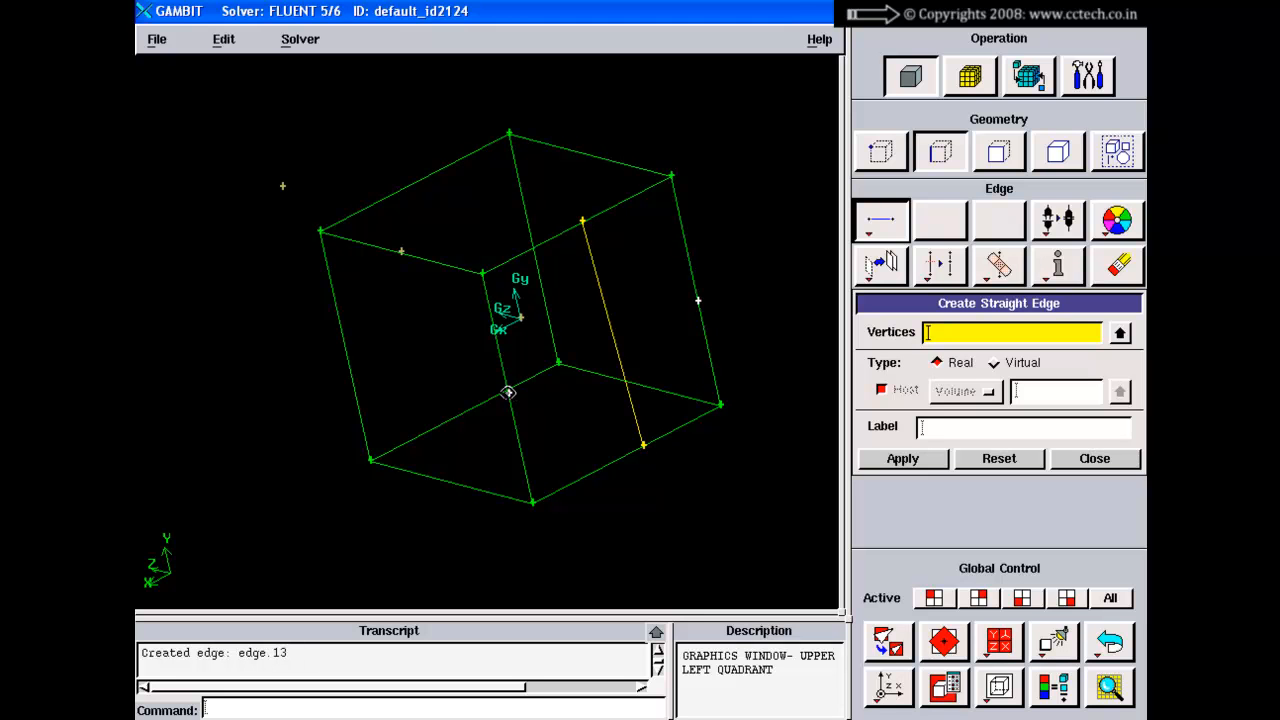
{"action": "left_click", "coordinate": [509, 392], "text": "shift"}
{"action": "left_click", "coordinate": [697, 297], "text": "shift"}
{"action": "right_click", "coordinate": [724, 262], "text": "shift"}
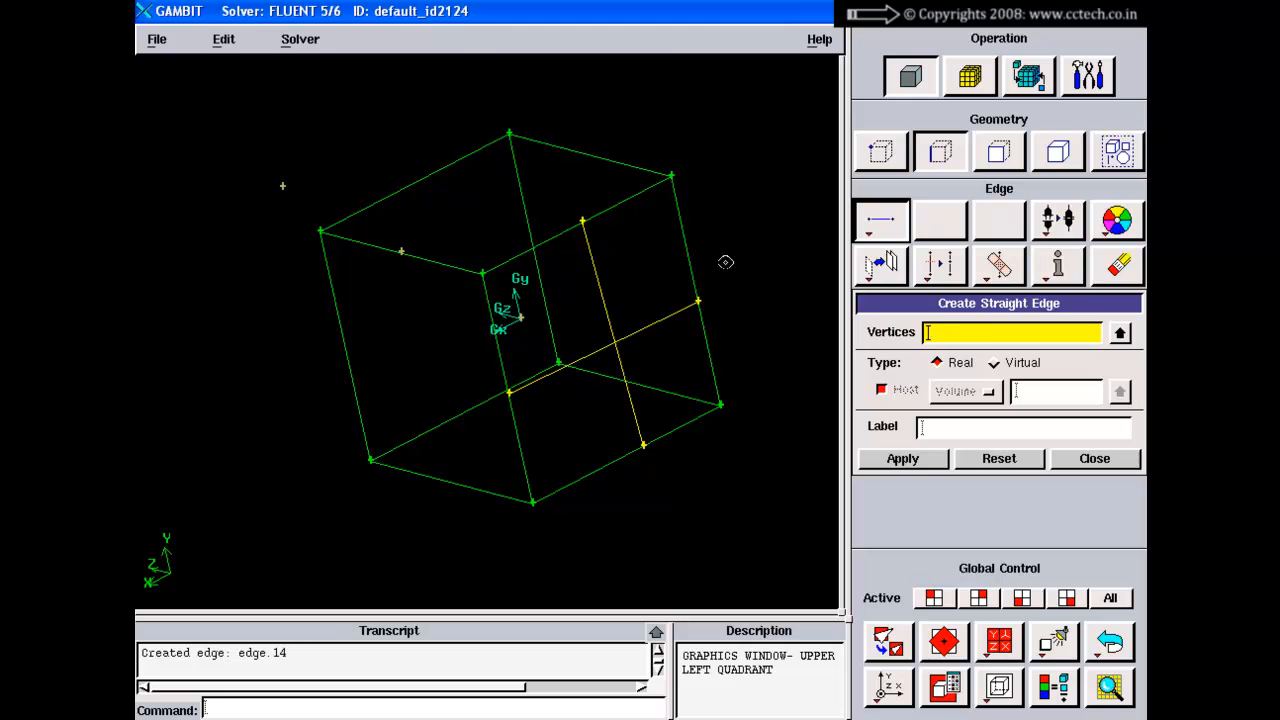
{"action": "right_click_drag", "start_coordinate": [726, 260], "coordinate": [663, 413]}
{"action": "left_click_drag", "start_coordinate": [663, 413], "coordinate": [617, 414]}
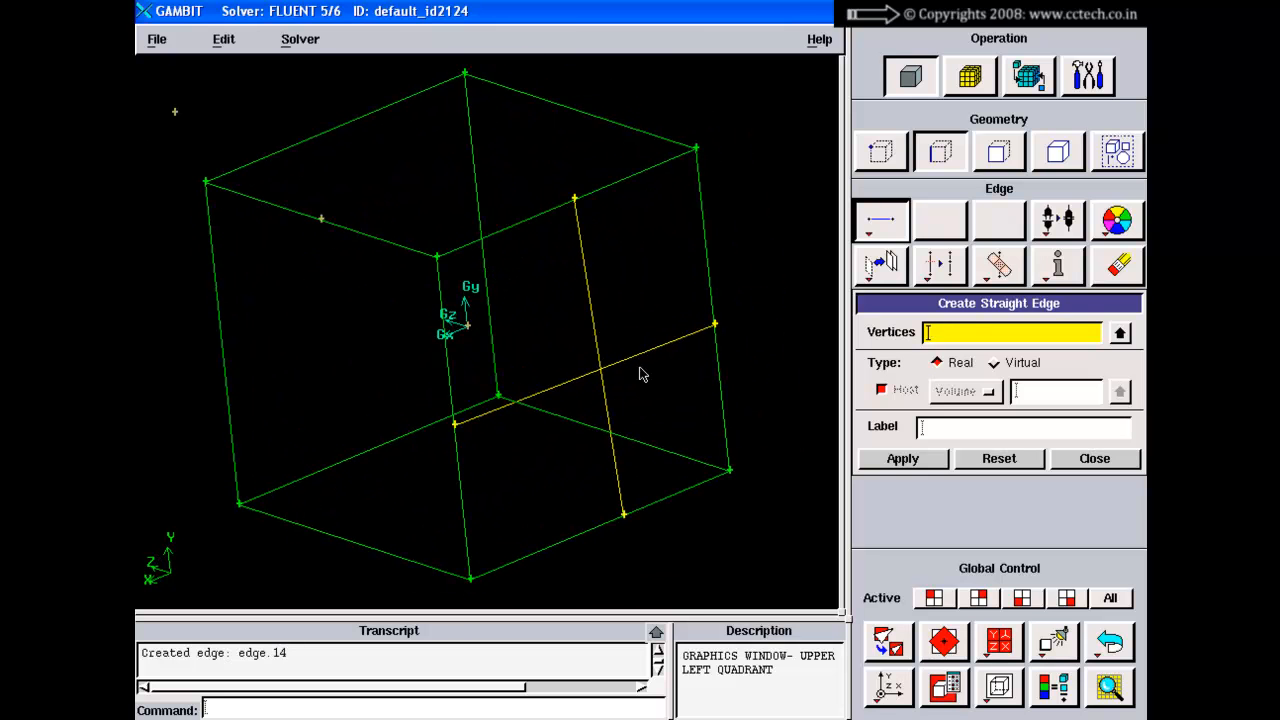
{"action": "left_click", "coordinate": [1094, 458]}
Step: Open the form for creating vertices at edge intersections
{"action": "left_click", "coordinate": [887, 159]}
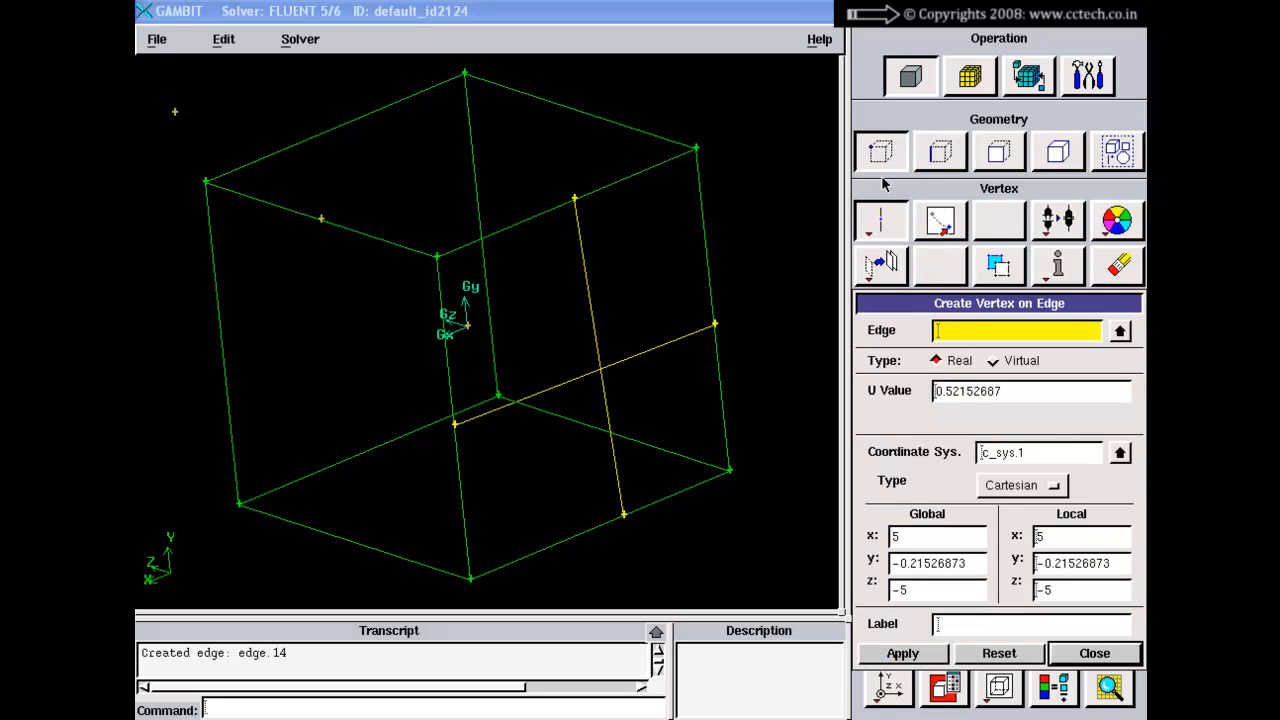
{"action": "right_click", "coordinate": [882, 222]}
{"action": "left_click", "coordinate": [885, 425]}
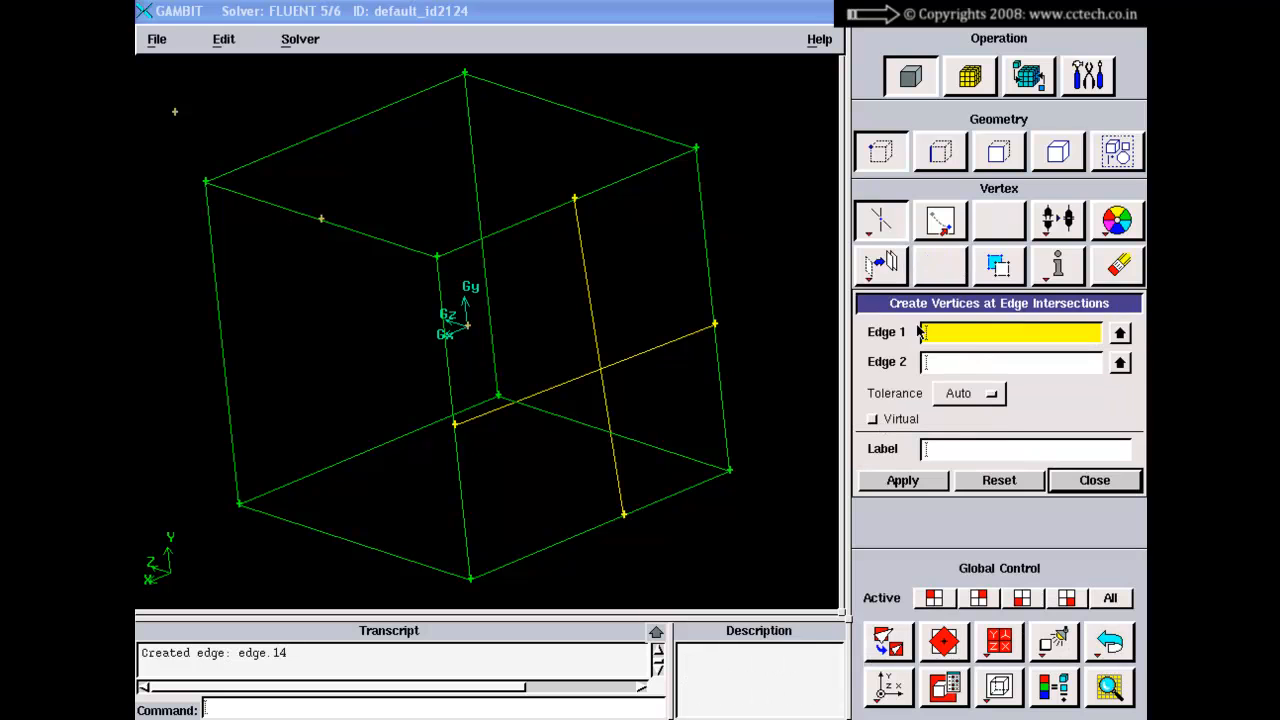
{"action": "left_click", "coordinate": [971, 333]}
{"action": "left_click", "coordinate": [959, 361]}
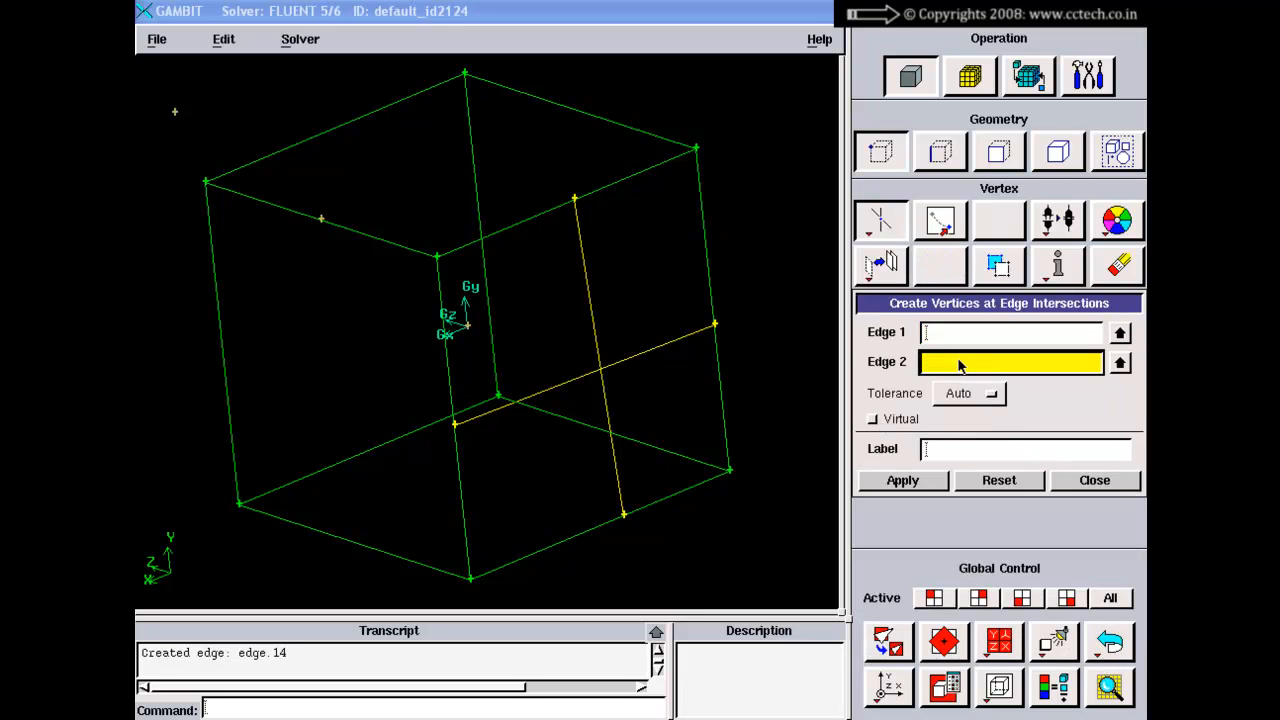
{"action": "left_click", "coordinate": [952, 329]}
{"action": "left_click", "coordinate": [950, 362]}
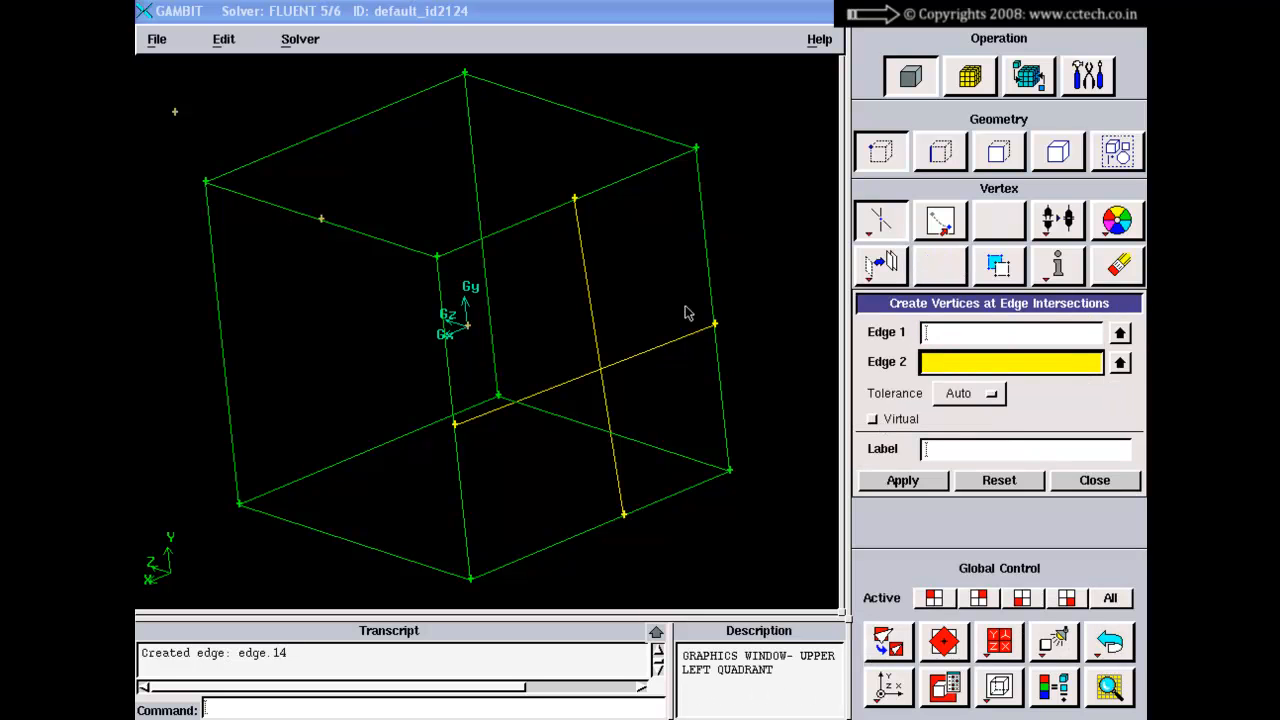
{"action": "left_click", "coordinate": [589, 270], "text": "shift"}
{"action": "middle_click", "coordinate": [634, 251], "text": "shift"}
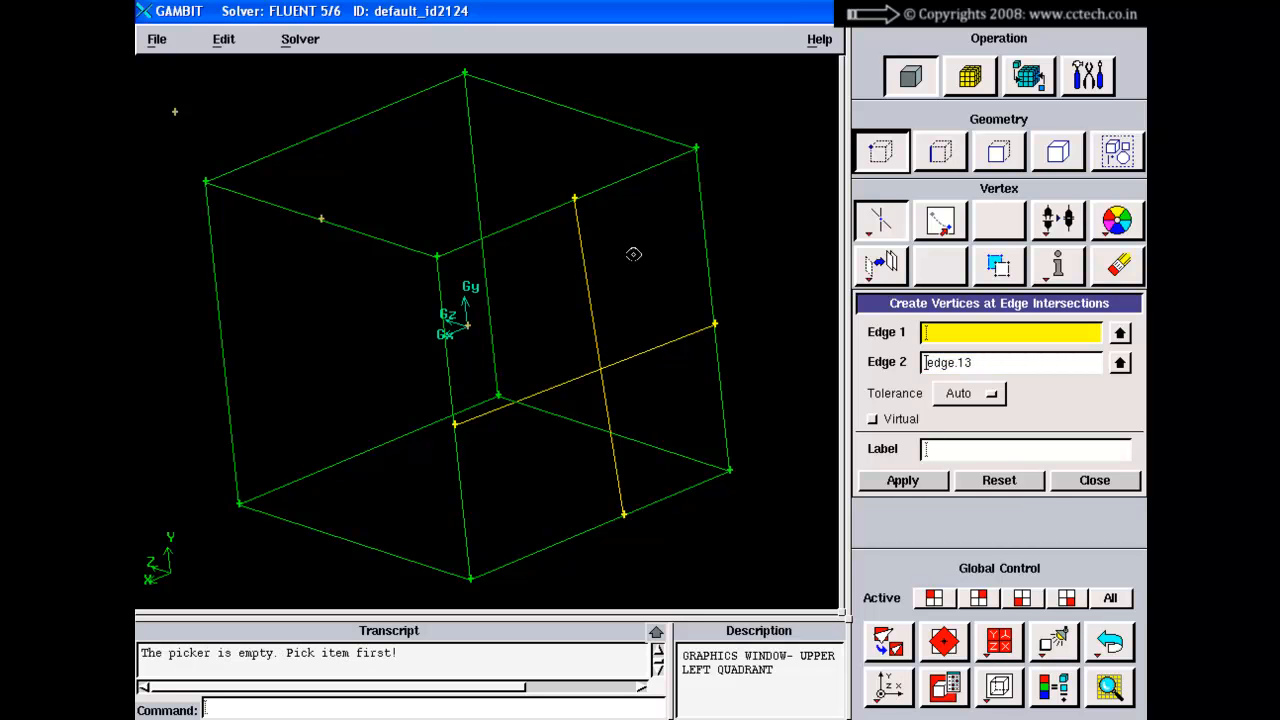
{"action": "left_click", "coordinate": [1016, 482]}
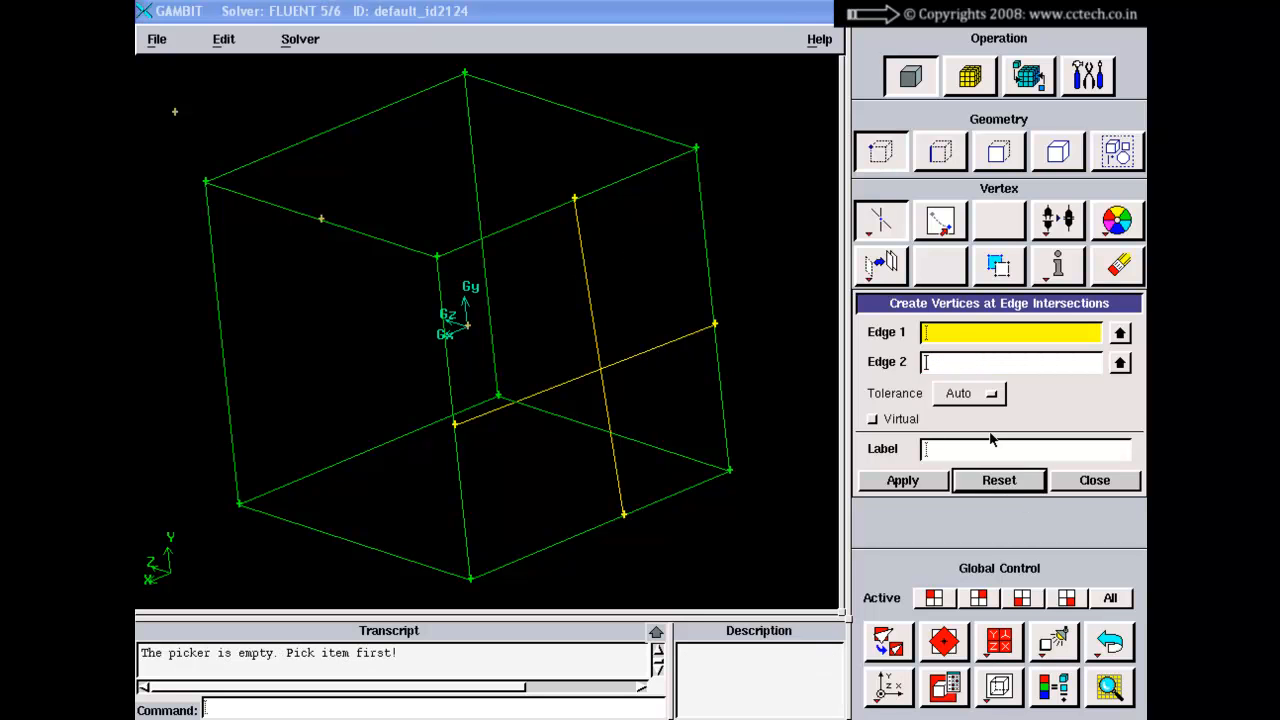
Step: Create a real vertex at the intersection of the two straight edges crossing the z = -5 face
{"action": "left_click", "coordinate": [585, 258], "text": "shift"}
{"action": "middle_click", "coordinate": [649, 281], "text": "shift"}
{"action": "left_click", "coordinate": [659, 343], "text": "shift"}
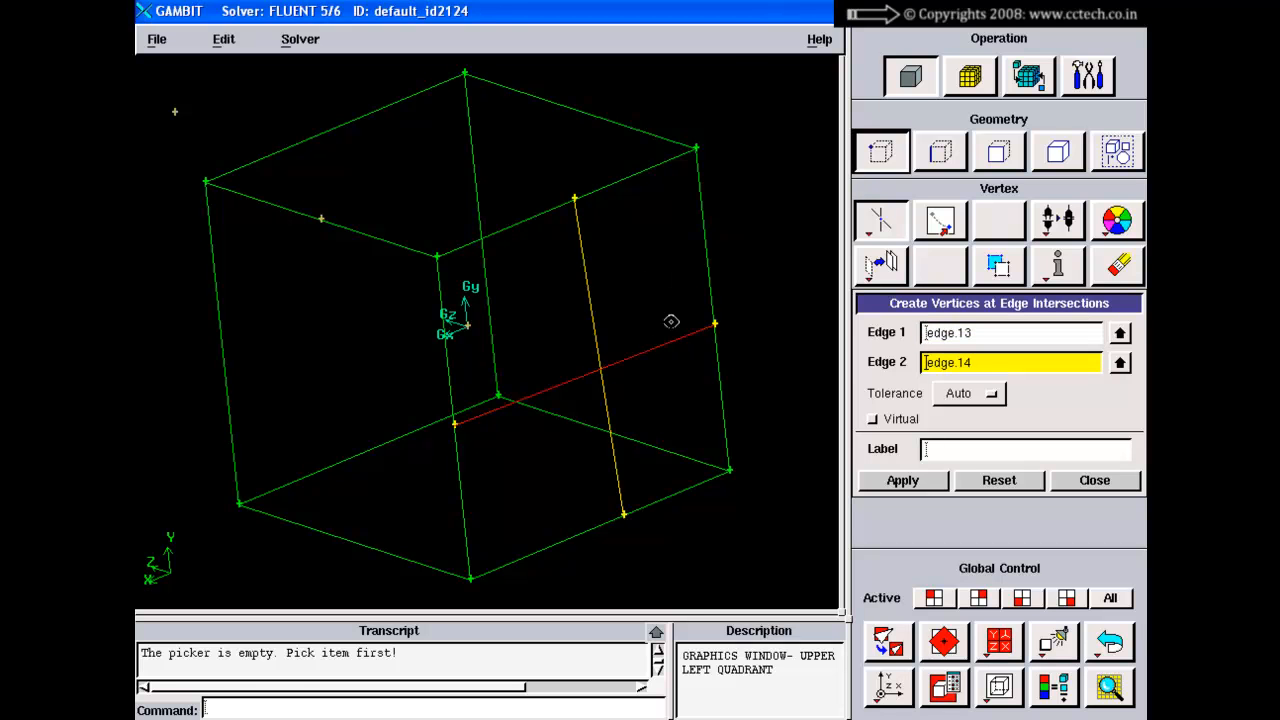
{"action": "middle_click", "coordinate": [735, 255], "text": "shift"}
{"action": "right_click_drag", "start_coordinate": [681, 286], "coordinate": [652, 449]}
{"action": "middle_click_drag", "start_coordinate": [652, 437], "coordinate": [541, 411]}
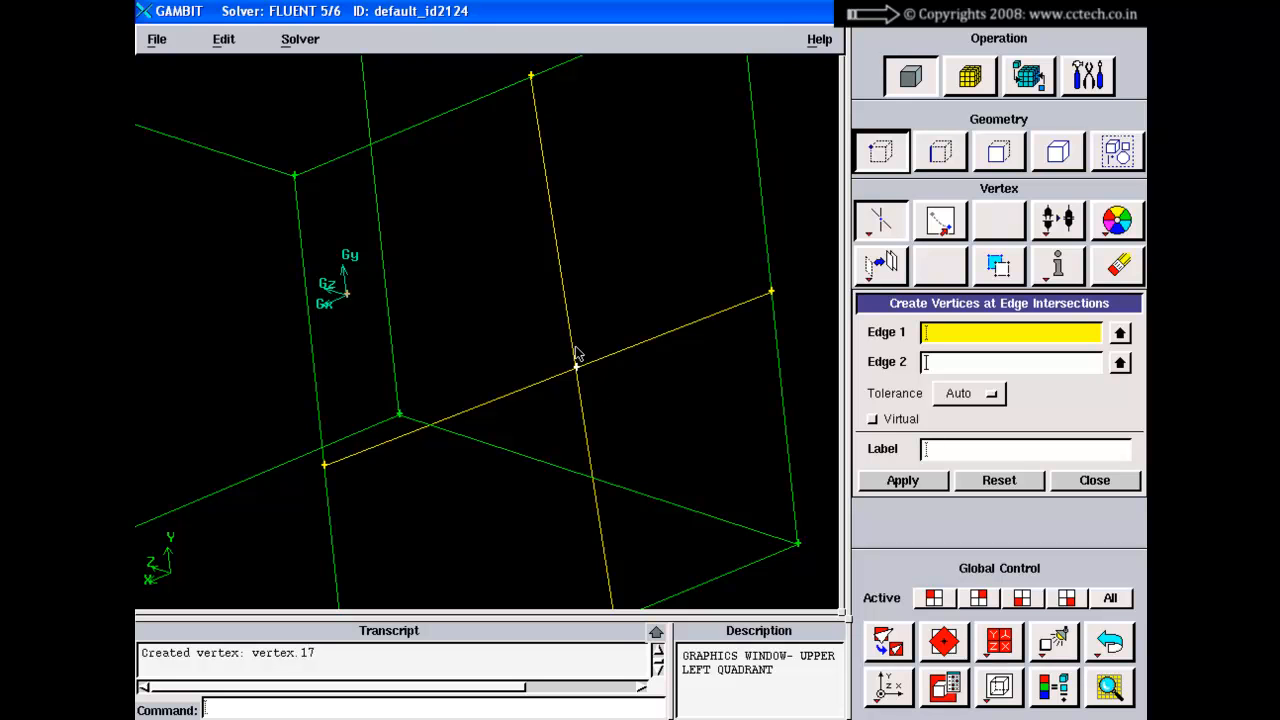
{"action": "right_click_drag", "start_coordinate": [570, 443], "coordinate": [586, 262]}
{"action": "mouse_move", "coordinate": [574, 380]}
{"action": "left_mouse_down"}
{"action": "mouse_move", "coordinate": [543, 397]}
{"action": "mouse_move", "coordinate": [595, 375]}
{"action": "left_mouse_up"}
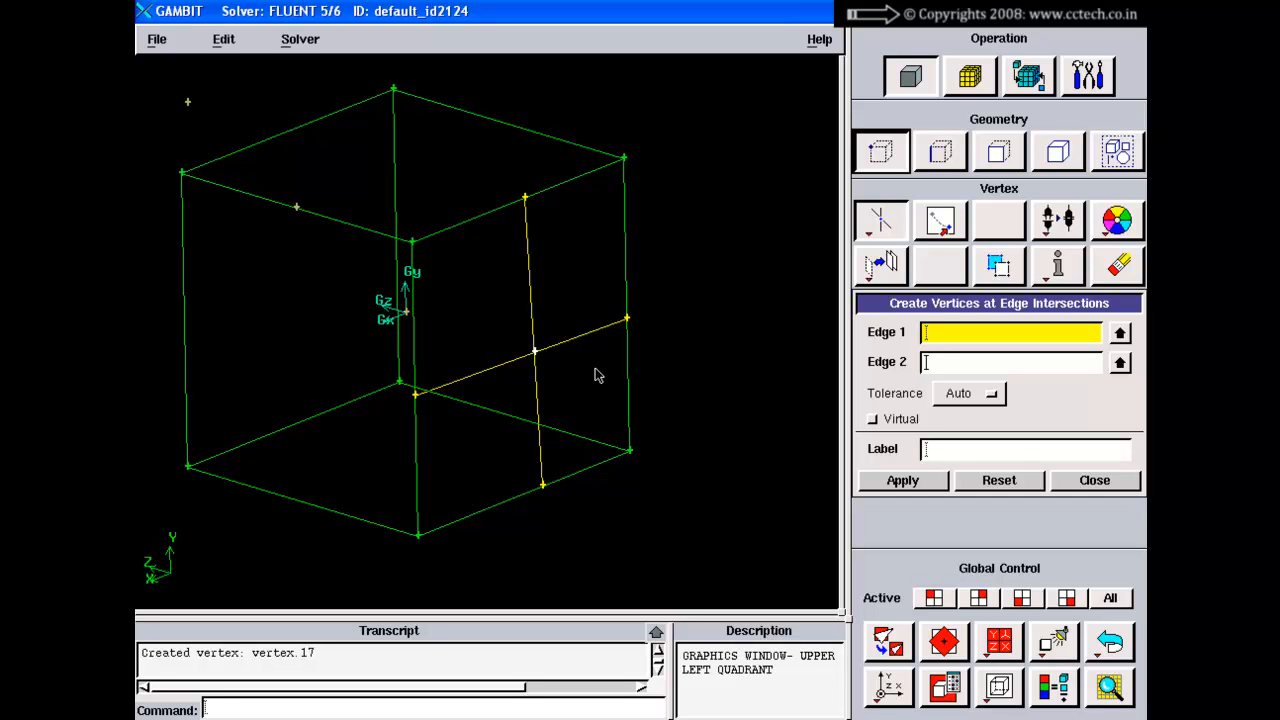
Step: Switch to the PowerPoint presentation and advance to the Create Real Vertex slide
{"action": "key", "text": "alt+Tab"}
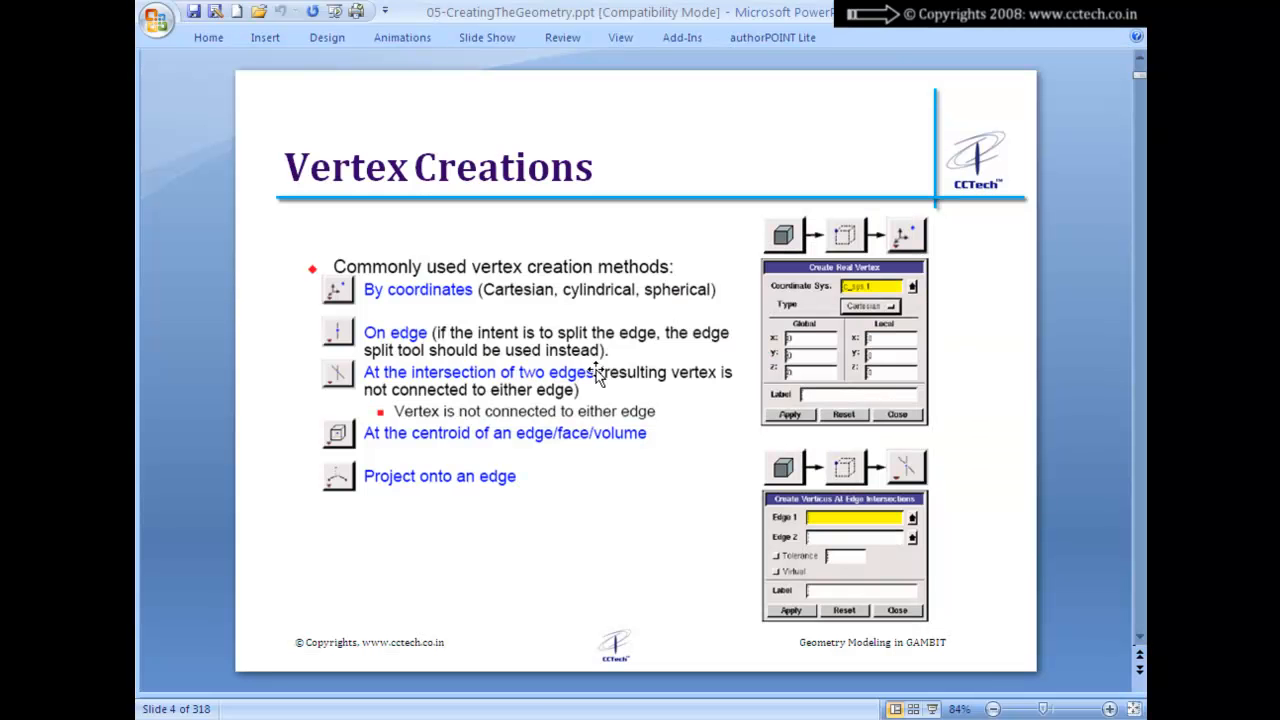
{"action": "scroll", "coordinate": [596, 373], "scroll_direction": "down", "scroll_amount": 1}
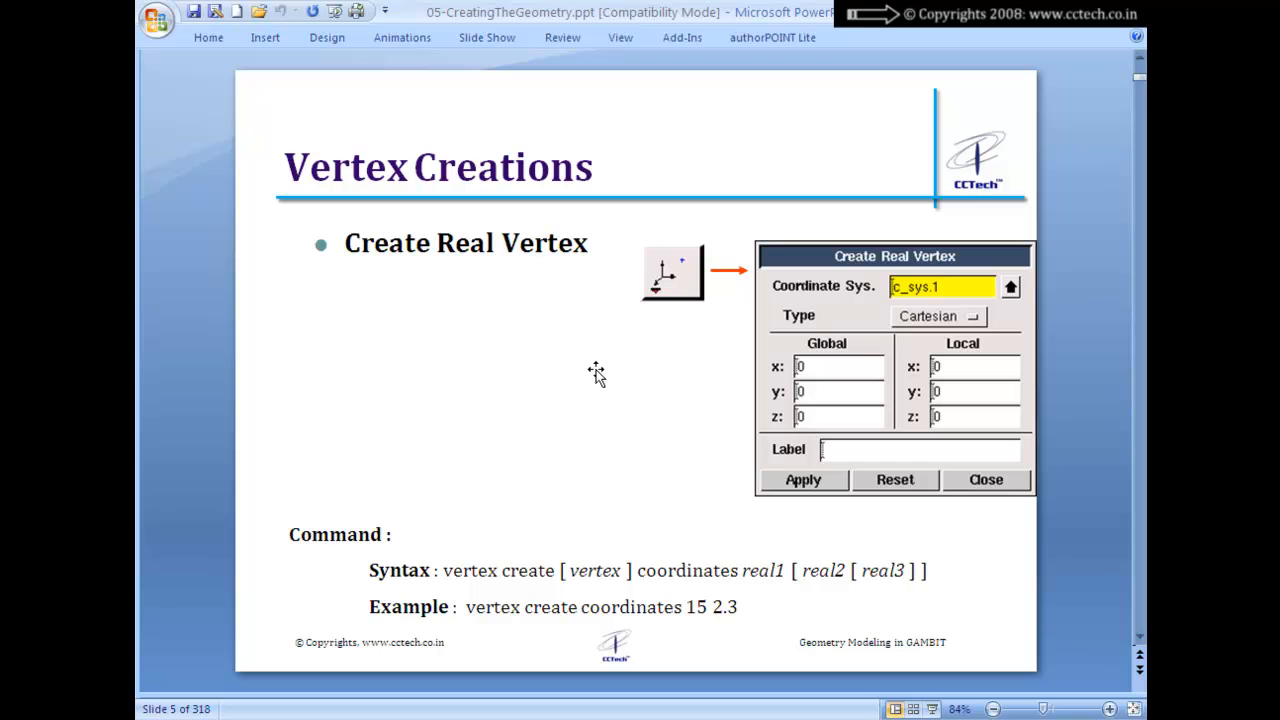
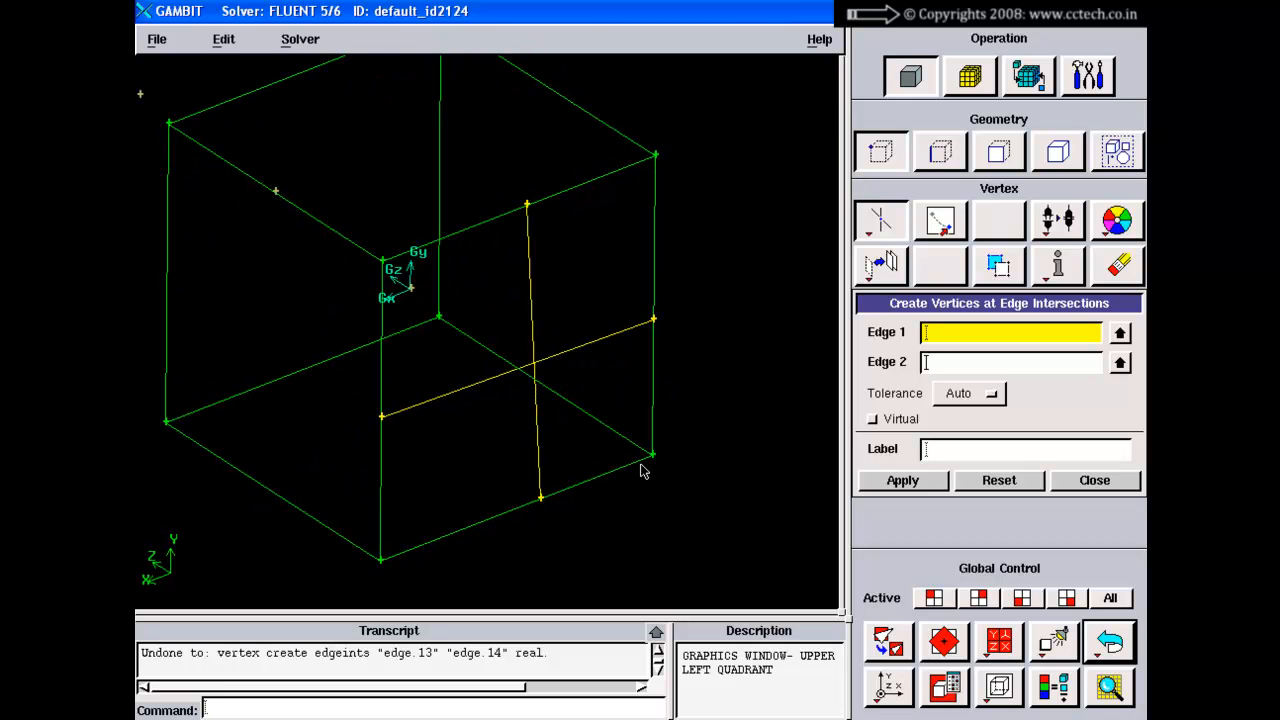
Step: Display the brick shaded and close the edge-intersection vertex form
{"action": "right_click", "coordinate": [998, 688]}
{"action": "left_click", "coordinate": [1008, 694]}
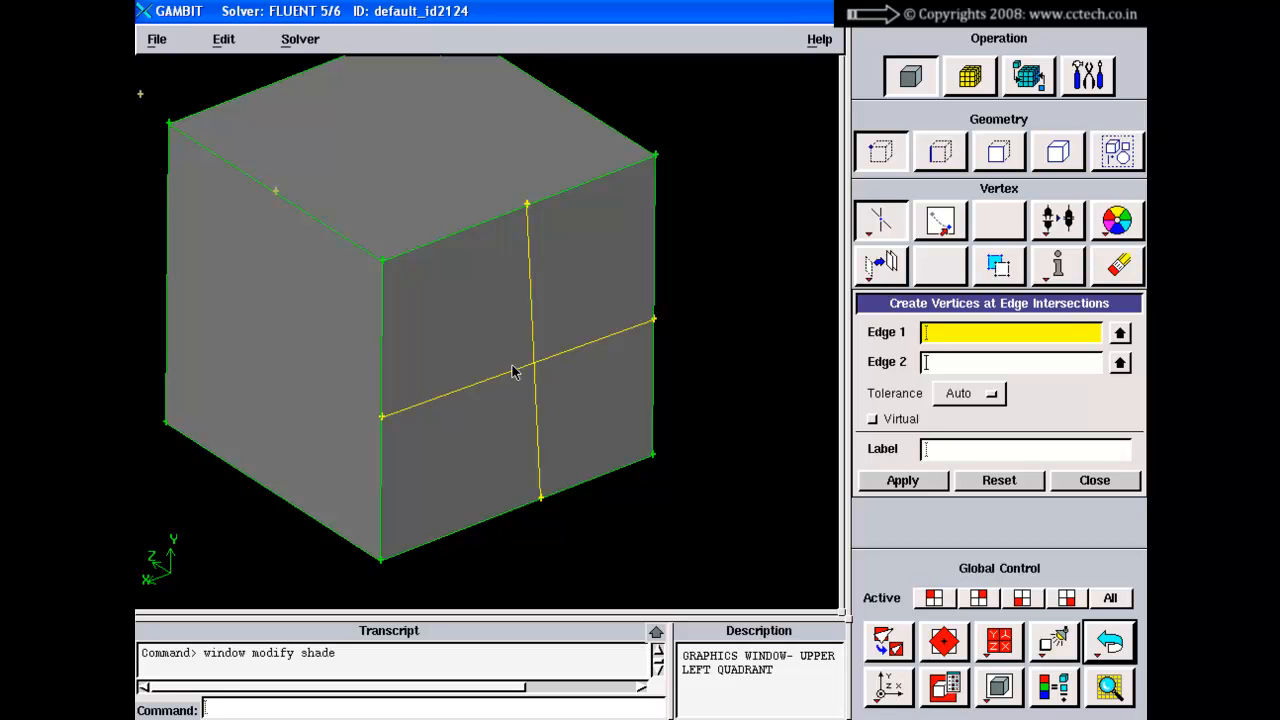
{"action": "left_click_drag", "start_coordinate": [557, 374], "coordinate": [556, 412]}
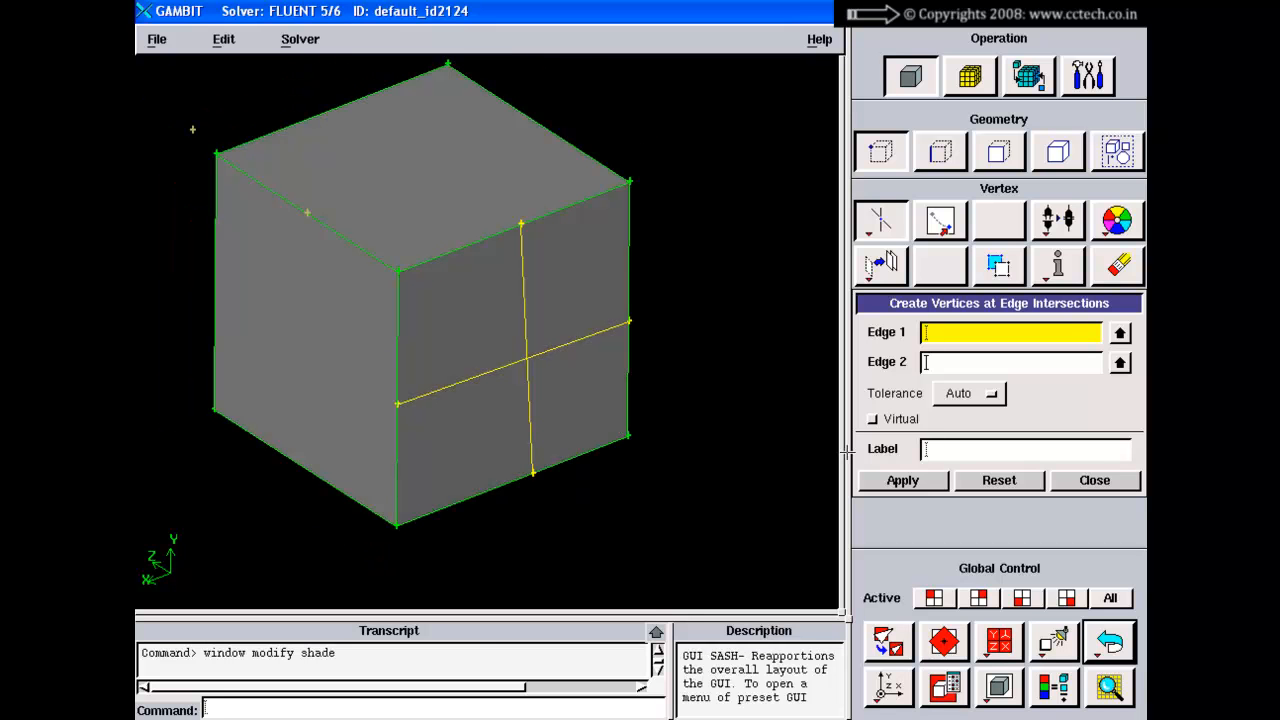
{"action": "left_click", "coordinate": [1070, 484]}
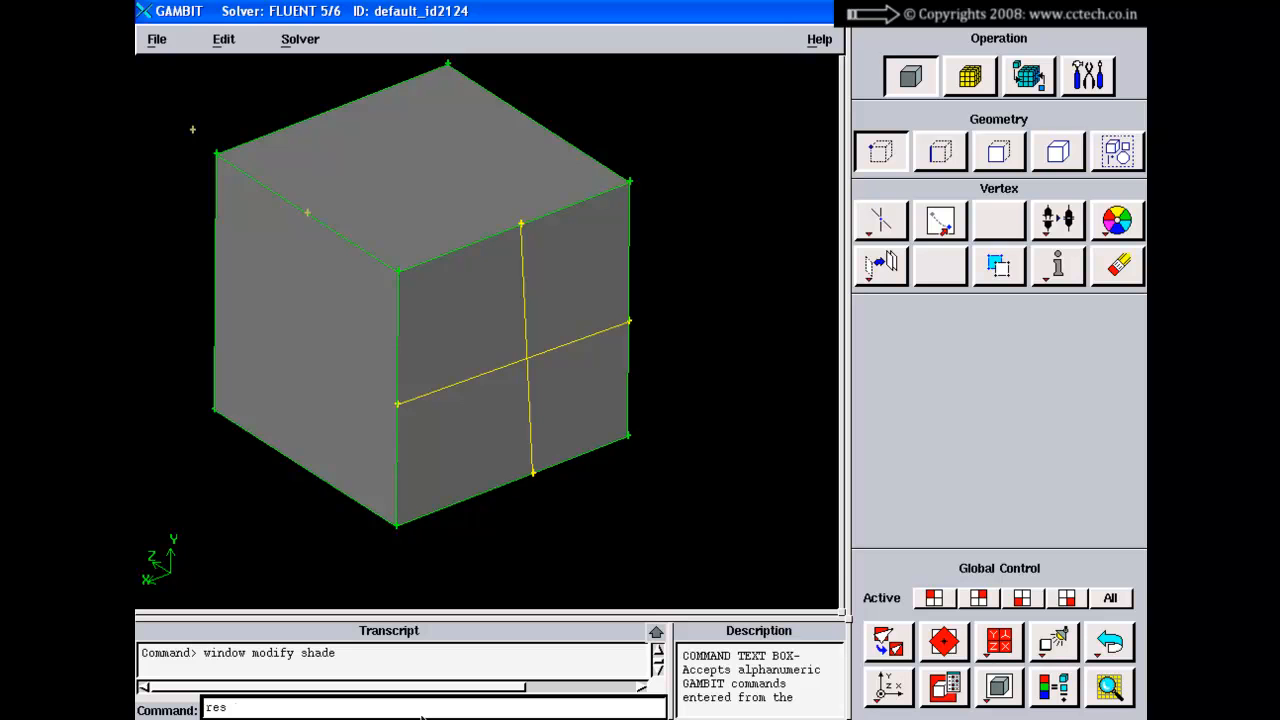
Step: Clear all geometry with the reset command and orient the view square to the XY plane
{"action": "left_click", "coordinate": [422, 707]}
{"action": "type", "text": "reset"}
{"action": "key", "text": "Return"}
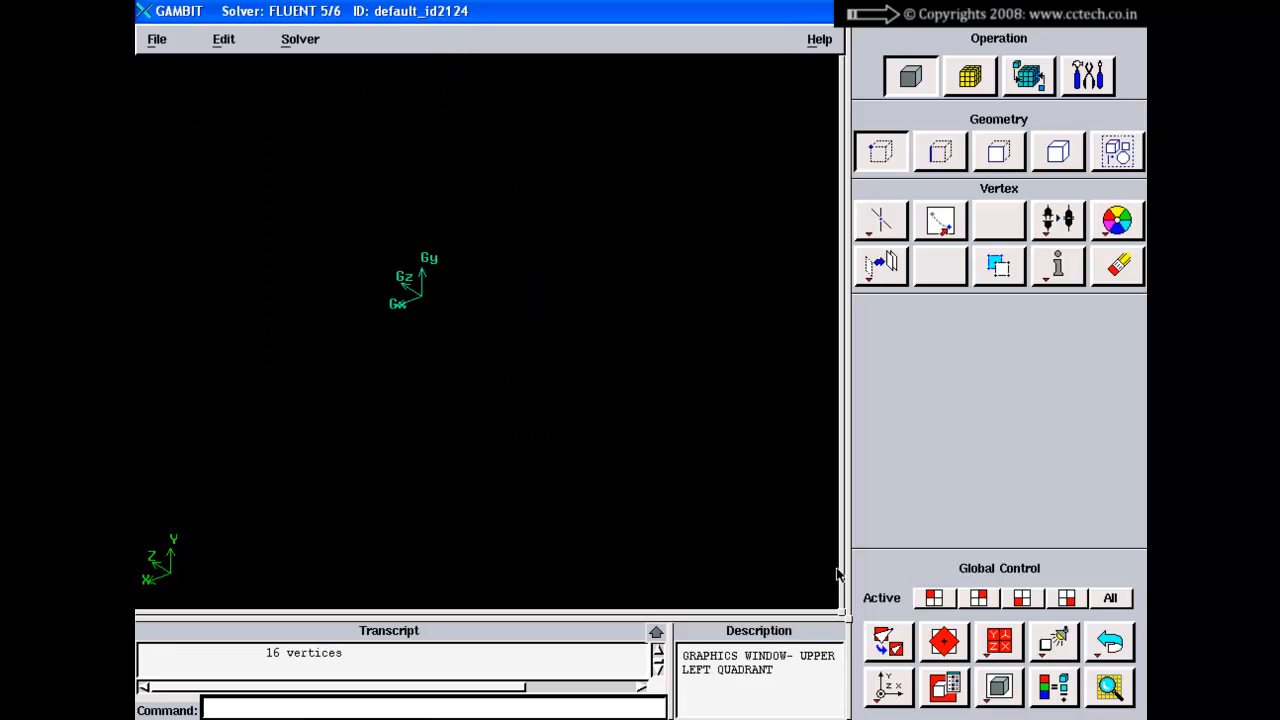
{"action": "left_click", "coordinate": [887, 641]}
{"action": "left_click", "coordinate": [887, 686]}
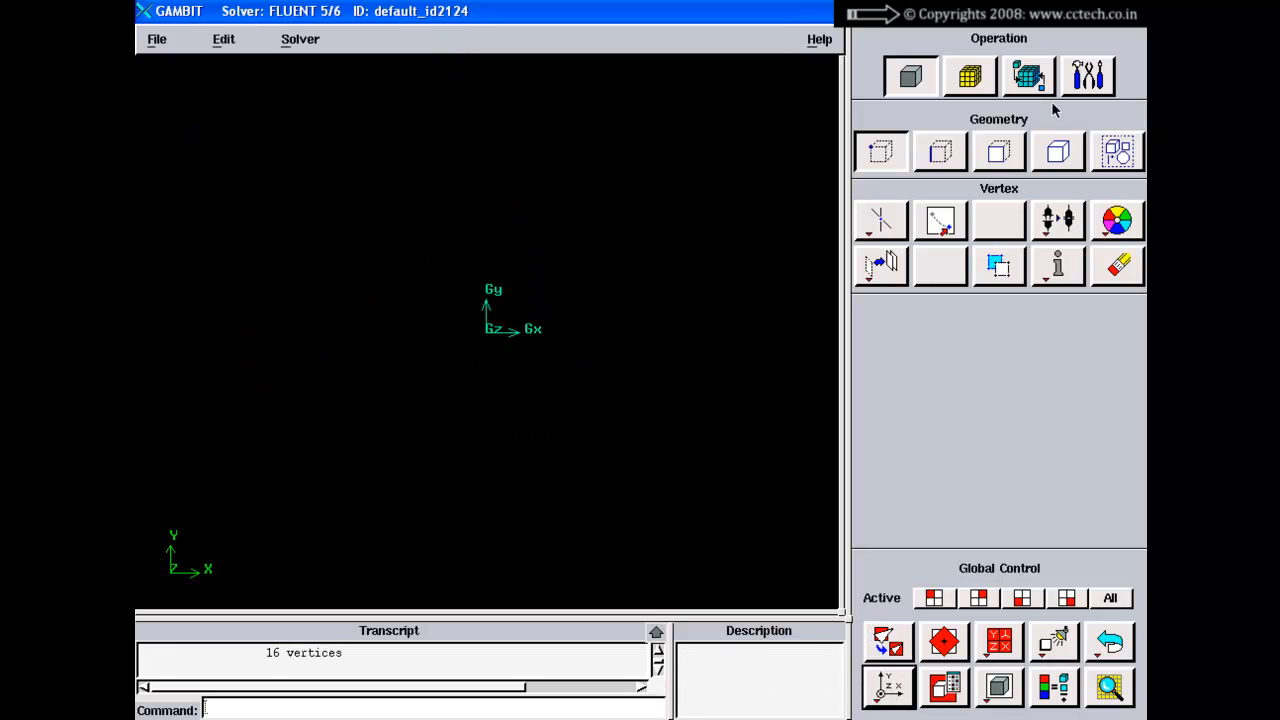
Step: Display an XY-plane grid of lines from -10 to 10 with increment 1 along both X and Y
{"action": "left_click", "coordinate": [1110, 70]}
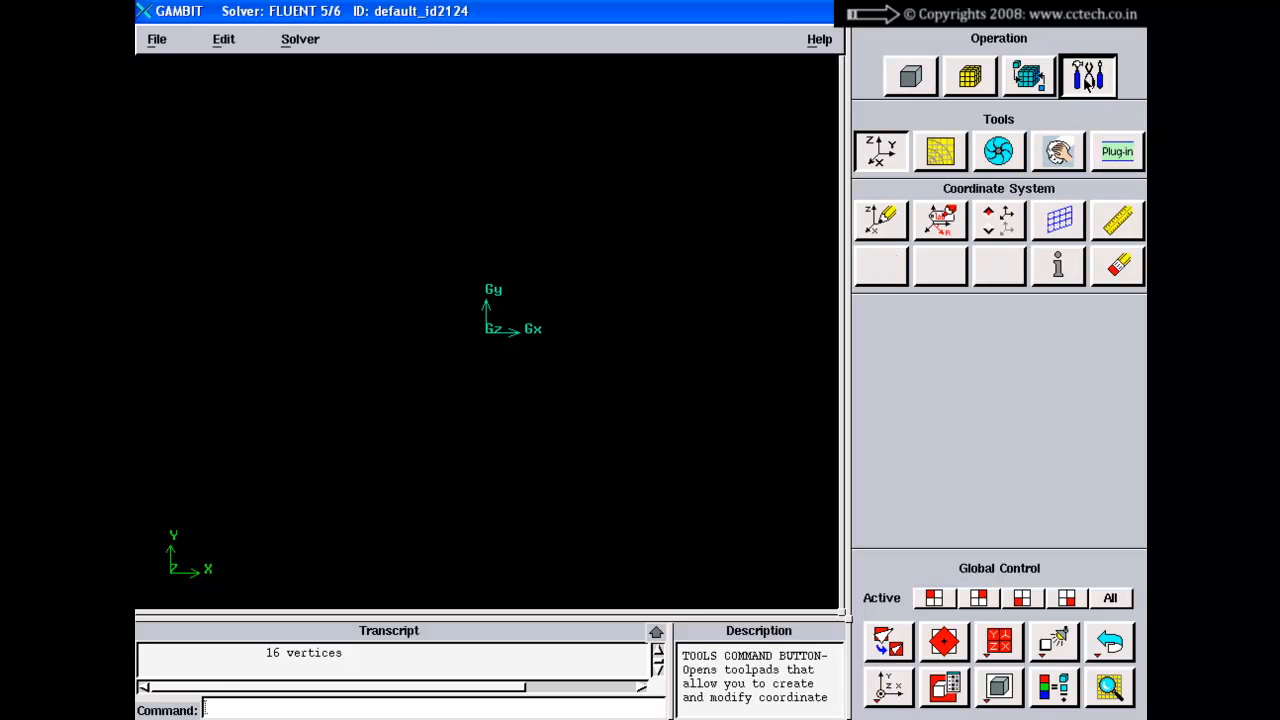
{"action": "left_click", "coordinate": [1058, 222]}
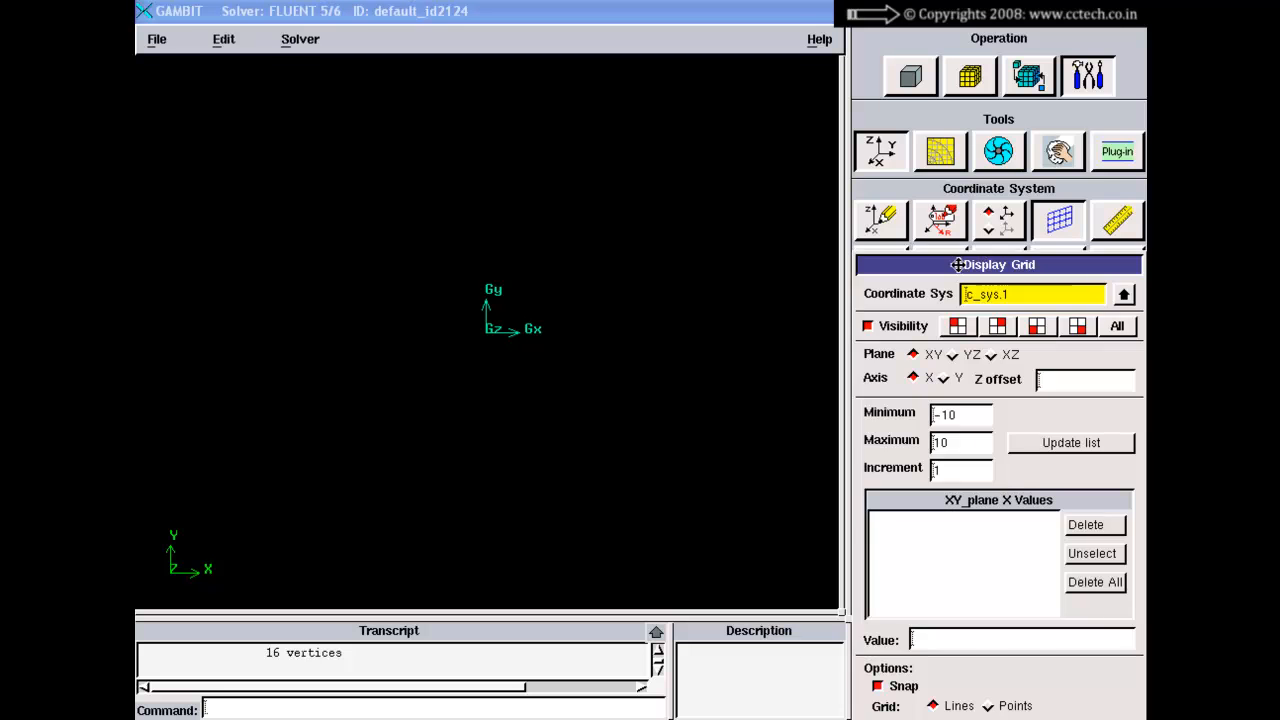
{"action": "left_click_drag", "start_coordinate": [960, 266], "coordinate": [910, 176]}
{"action": "left_click", "coordinate": [990, 353]}
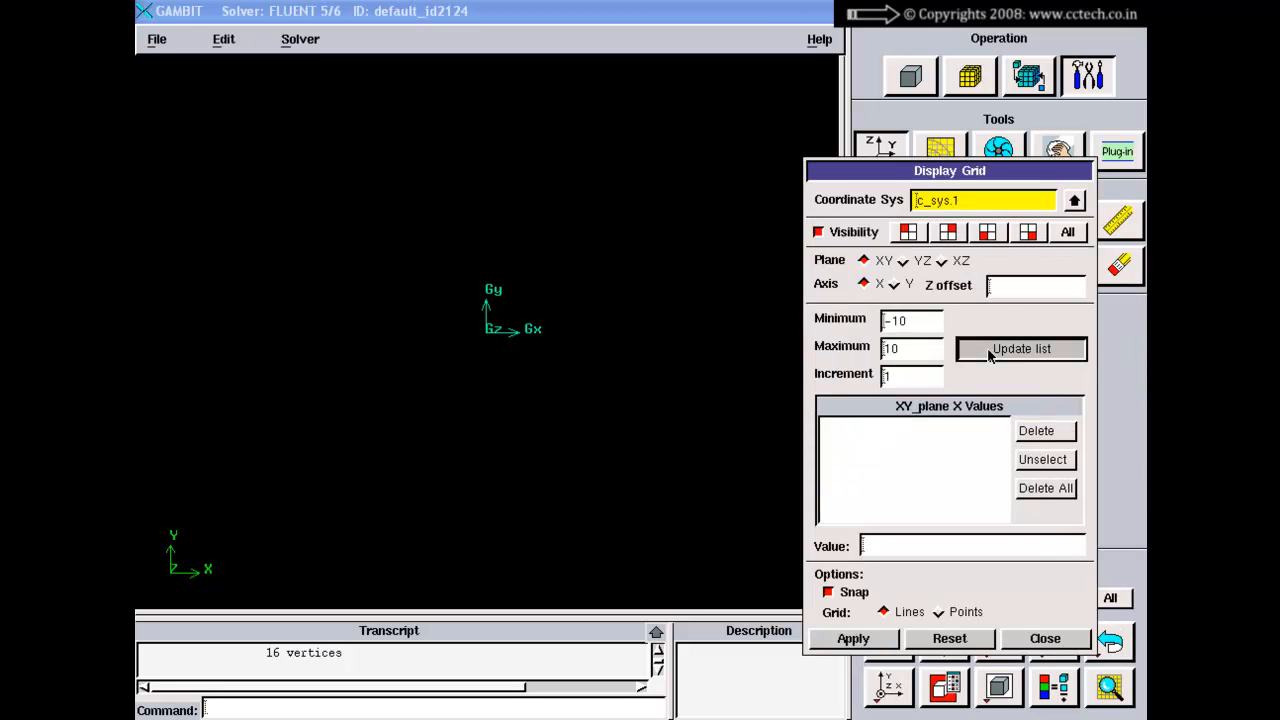
{"action": "left_click", "coordinate": [895, 286]}
{"action": "left_click", "coordinate": [995, 350]}
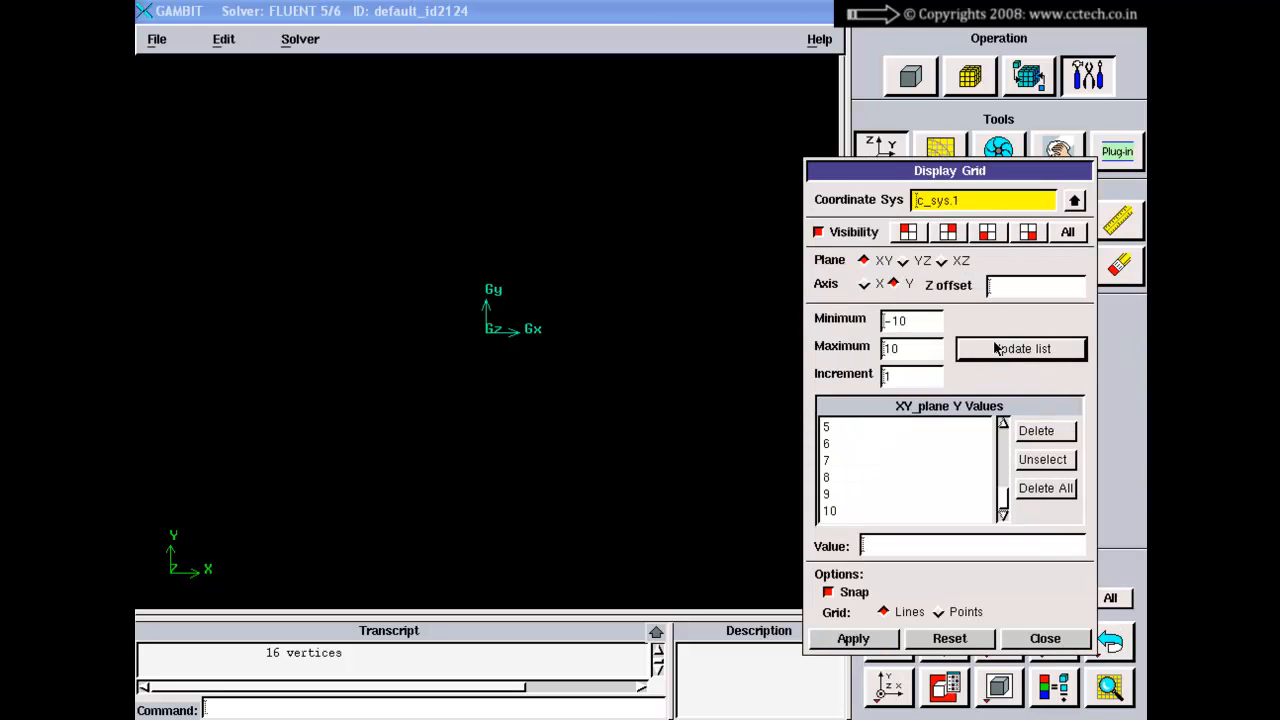
{"action": "left_click", "coordinate": [855, 638]}
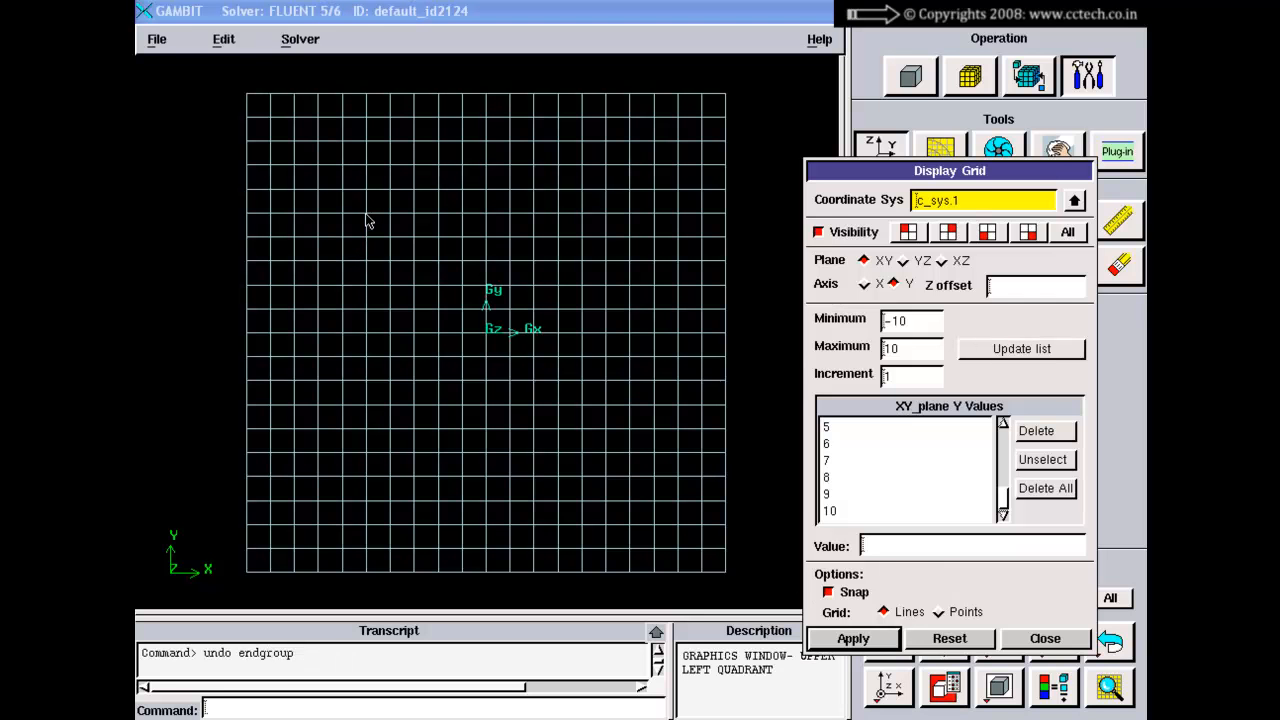
Step: Create grid-snapped vertices at (-5,5), (7,5), (-4,2), (-1,7), (2,2), (4,7) and (7,2), then hide the grid and close its form
{"action": "right_click", "coordinate": [362, 213], "text": "ctrl"}
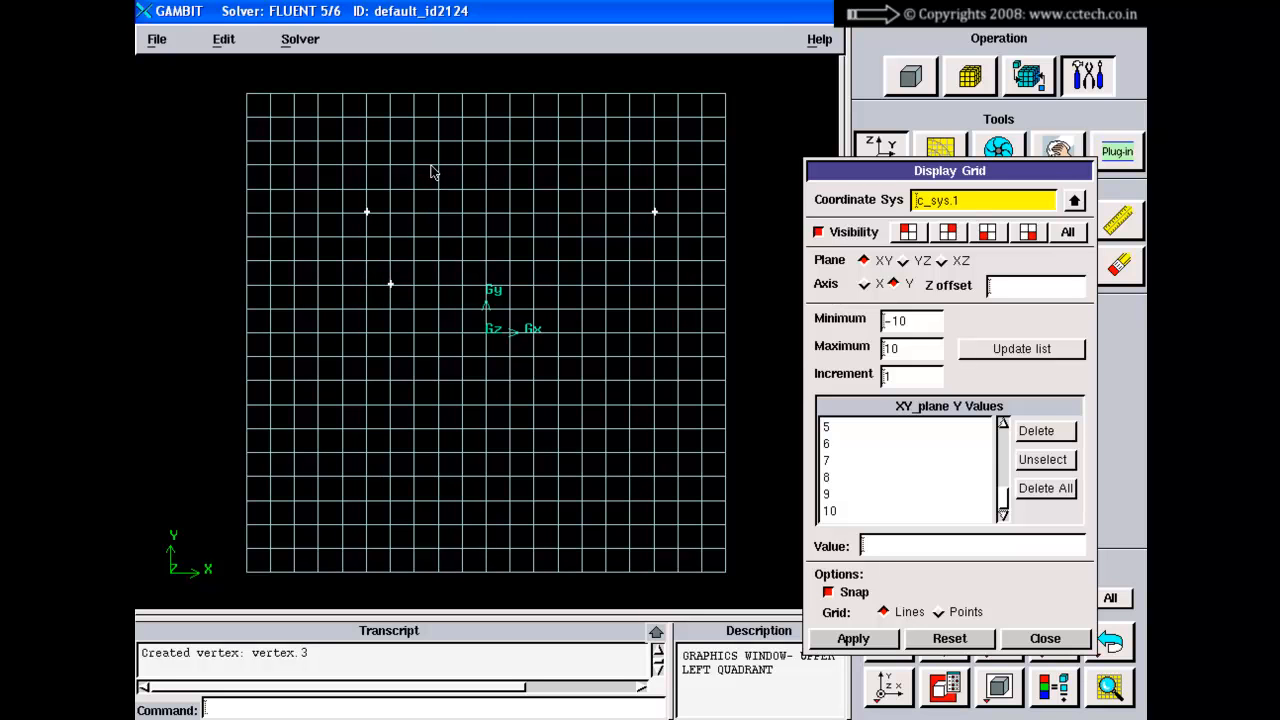
{"action": "right_click", "coordinate": [460, 166], "text": "shift"}
{"action": "right_click", "coordinate": [580, 164], "text": "shift"}
{"action": "left_click", "coordinate": [819, 231]}
{"action": "left_click", "coordinate": [856, 639]}
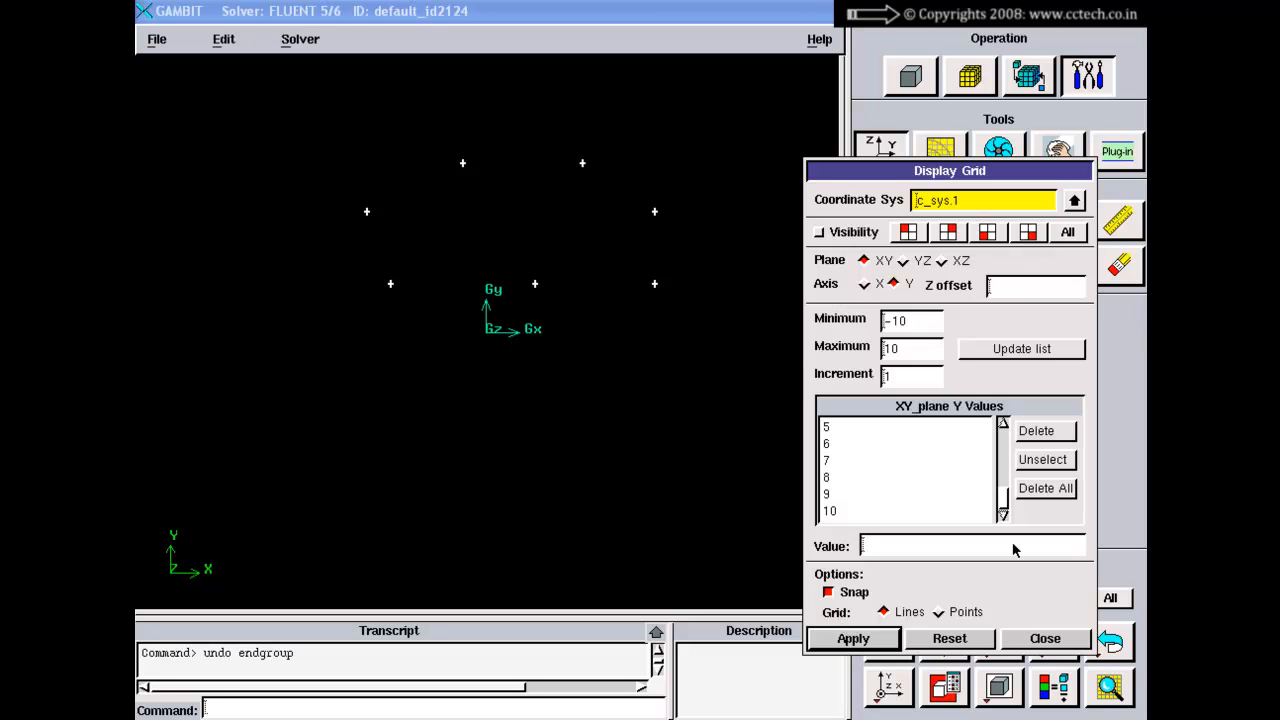
{"action": "left_click", "coordinate": [1033, 645]}
Step: Create a real straight edge joining the vertices at (-5,5) and (7,5)
{"action": "left_click", "coordinate": [910, 77]}
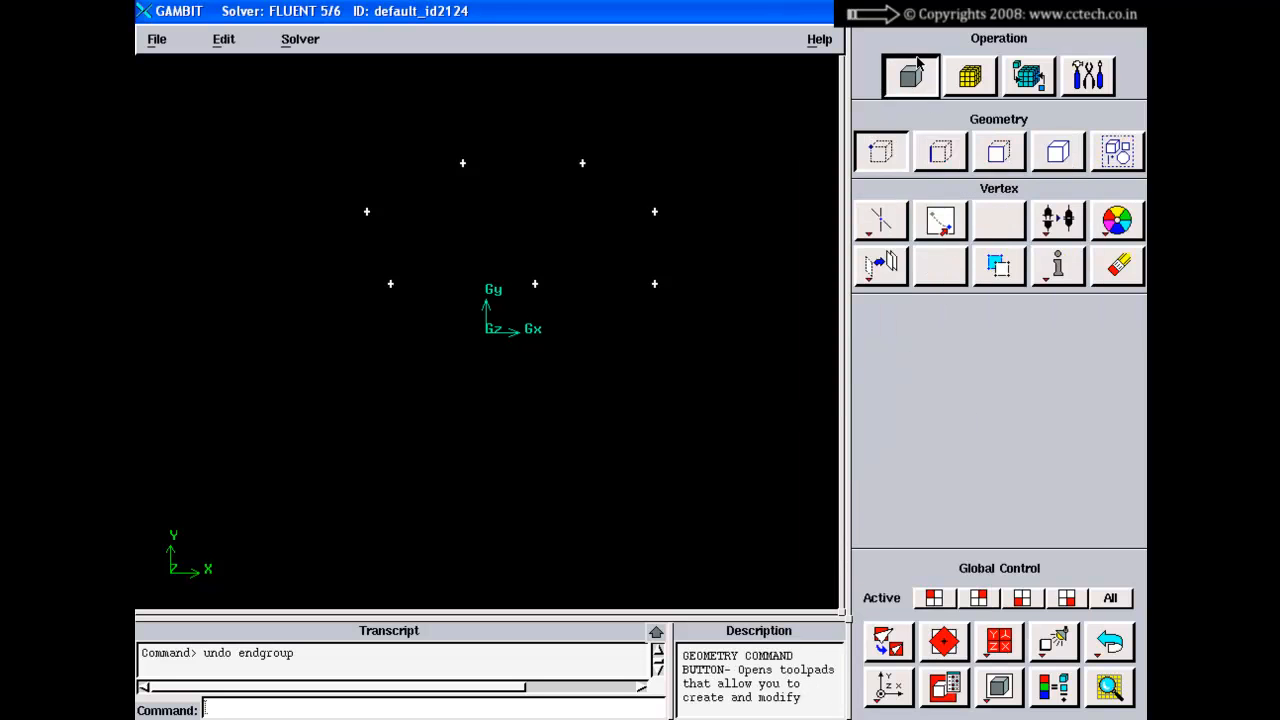
{"action": "left_click", "coordinate": [940, 152]}
{"action": "right_click", "coordinate": [880, 222]}
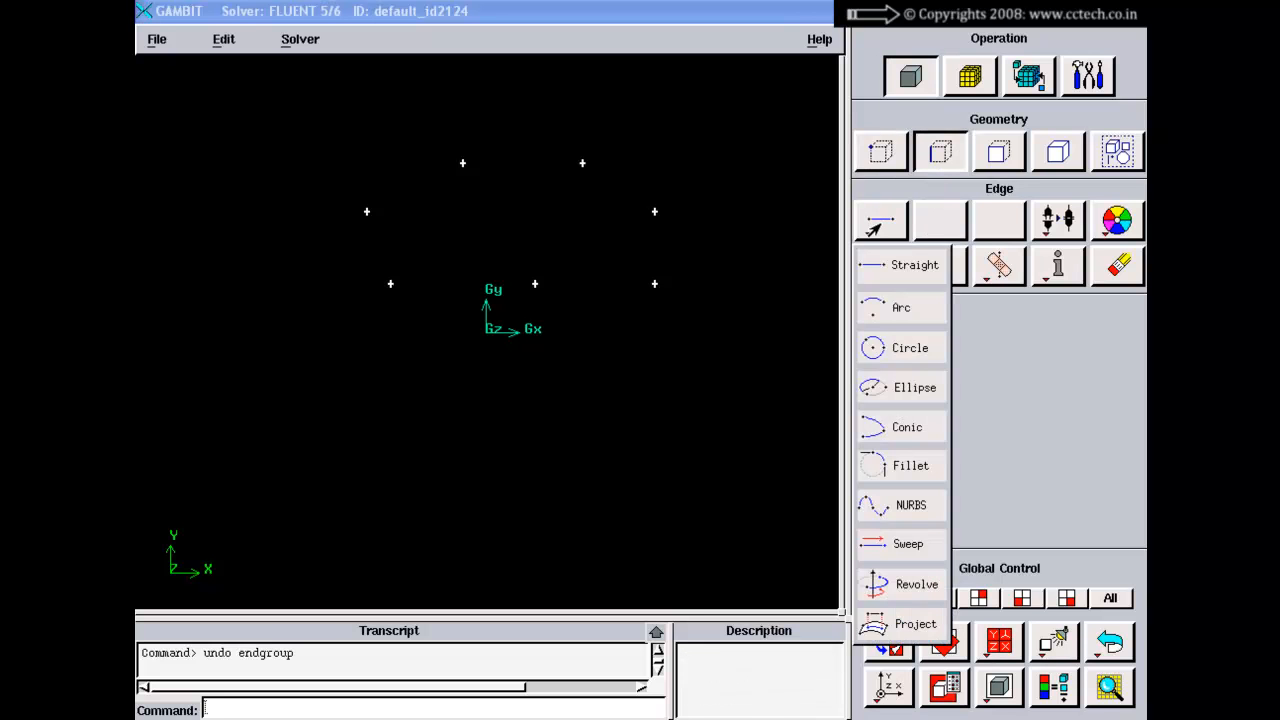
{"action": "left_click", "coordinate": [875, 265]}
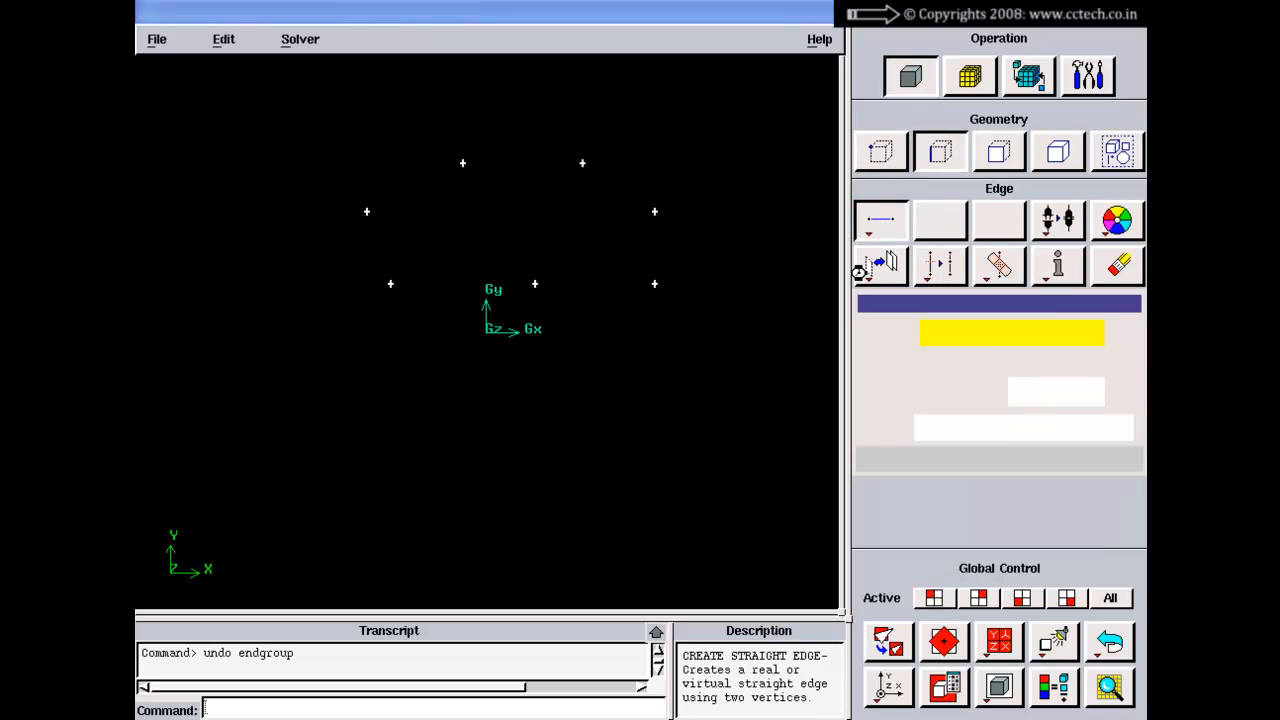
{"action": "left_click", "coordinate": [366, 211], "text": "shift"}
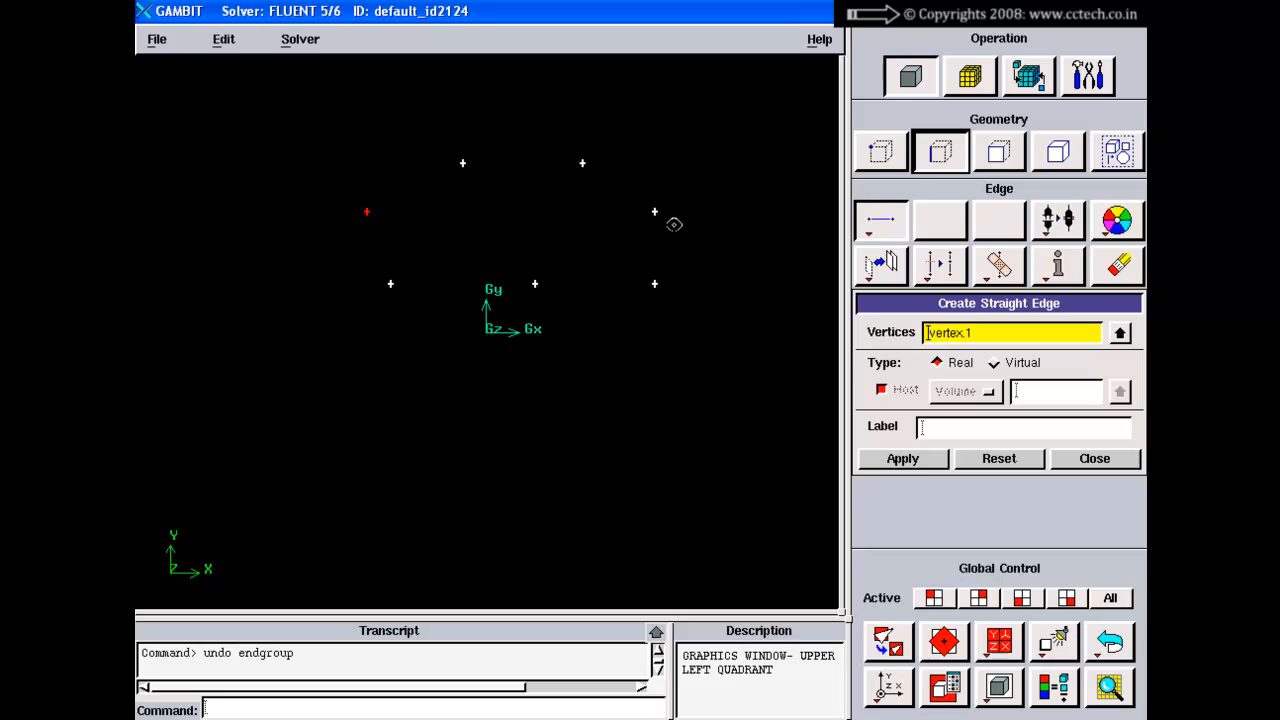
{"action": "left_click", "coordinate": [655, 211], "text": "shift"}
{"action": "middle_click", "coordinate": [676, 201], "text": "shift"}
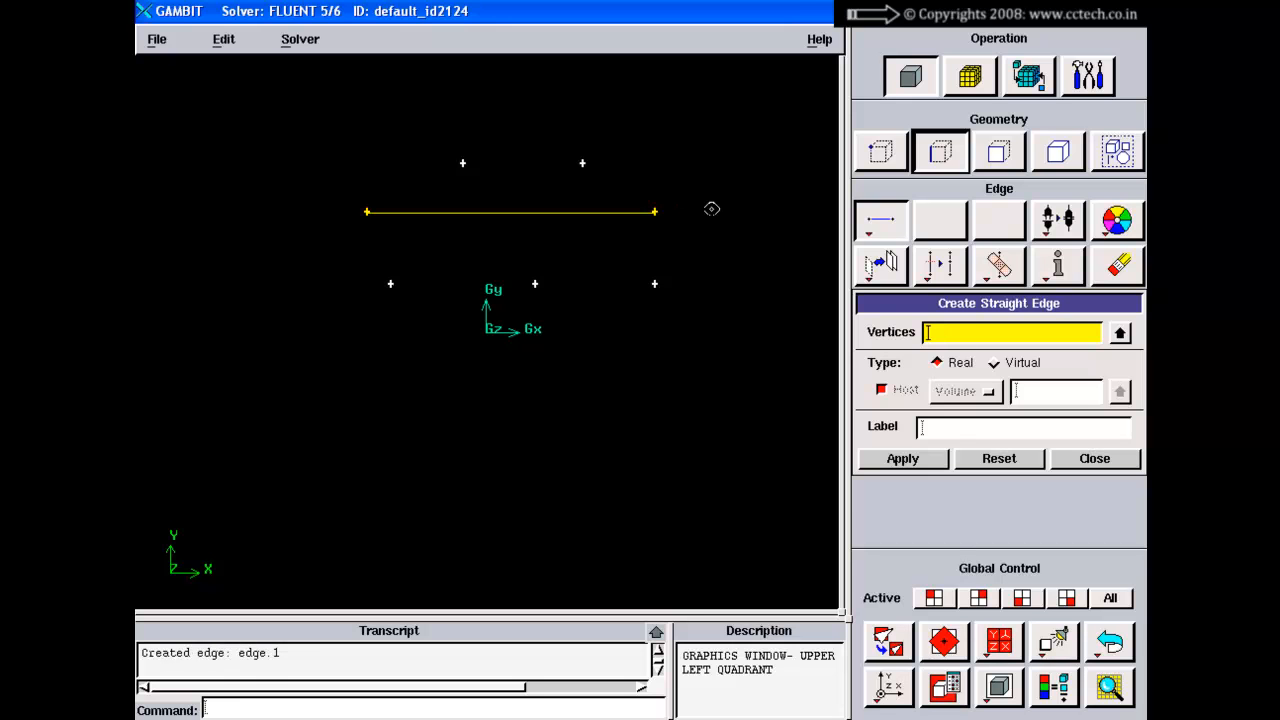
Step: Create an interpolated NURBS edge zigzagging through the five remaining vertices from (-4,2) to (7,2), and close the form
{"action": "right_click", "coordinate": [880, 222]}
{"action": "left_click", "coordinate": [878, 505]}
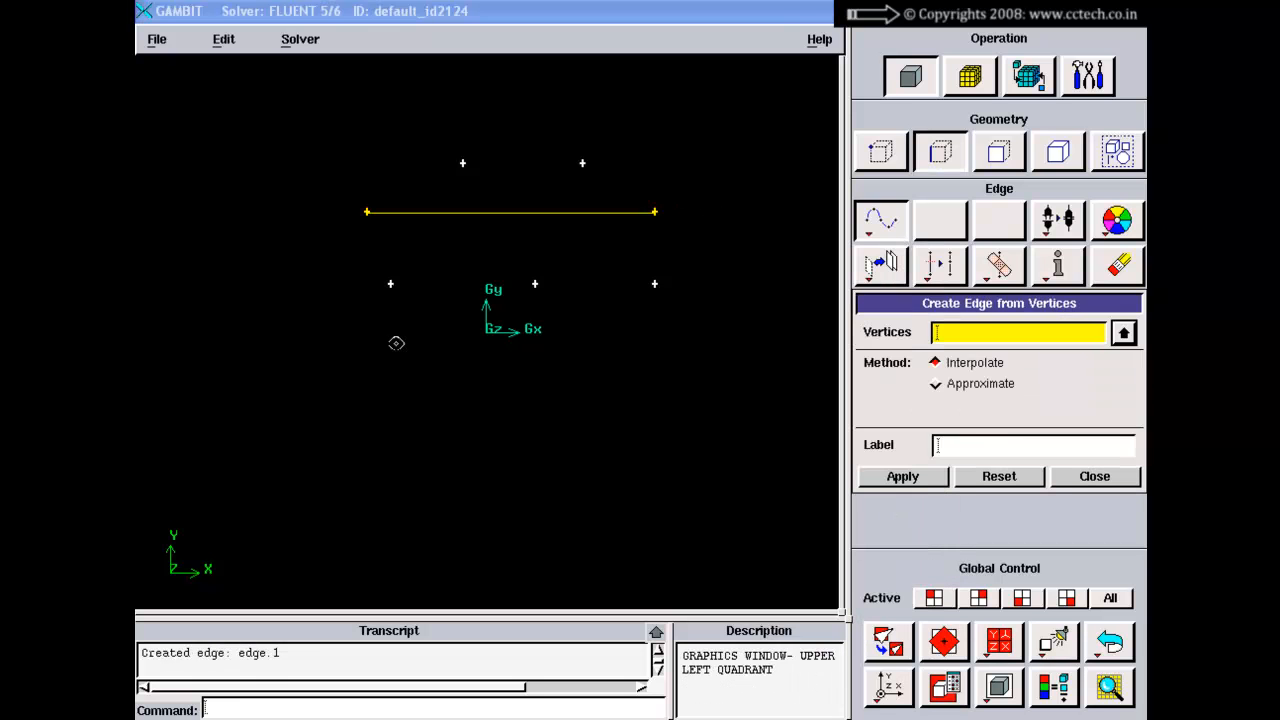
{"action": "left_click", "coordinate": [388, 285], "text": "shift"}
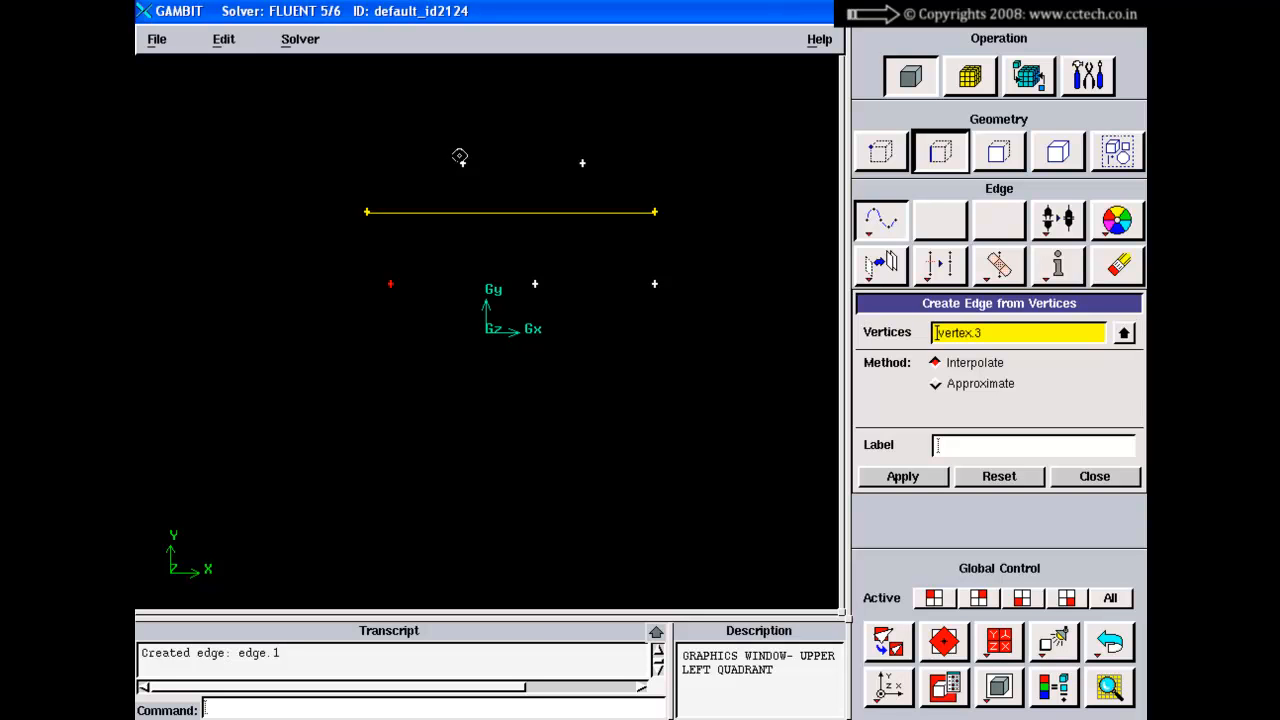
{"action": "left_click", "coordinate": [460, 160], "text": "shift"}
{"action": "left_click", "coordinate": [582, 162], "text": "shift"}
{"action": "left_click", "coordinate": [655, 283], "text": "shift"}
{"action": "right_click", "coordinate": [696, 288], "text": "shift"}
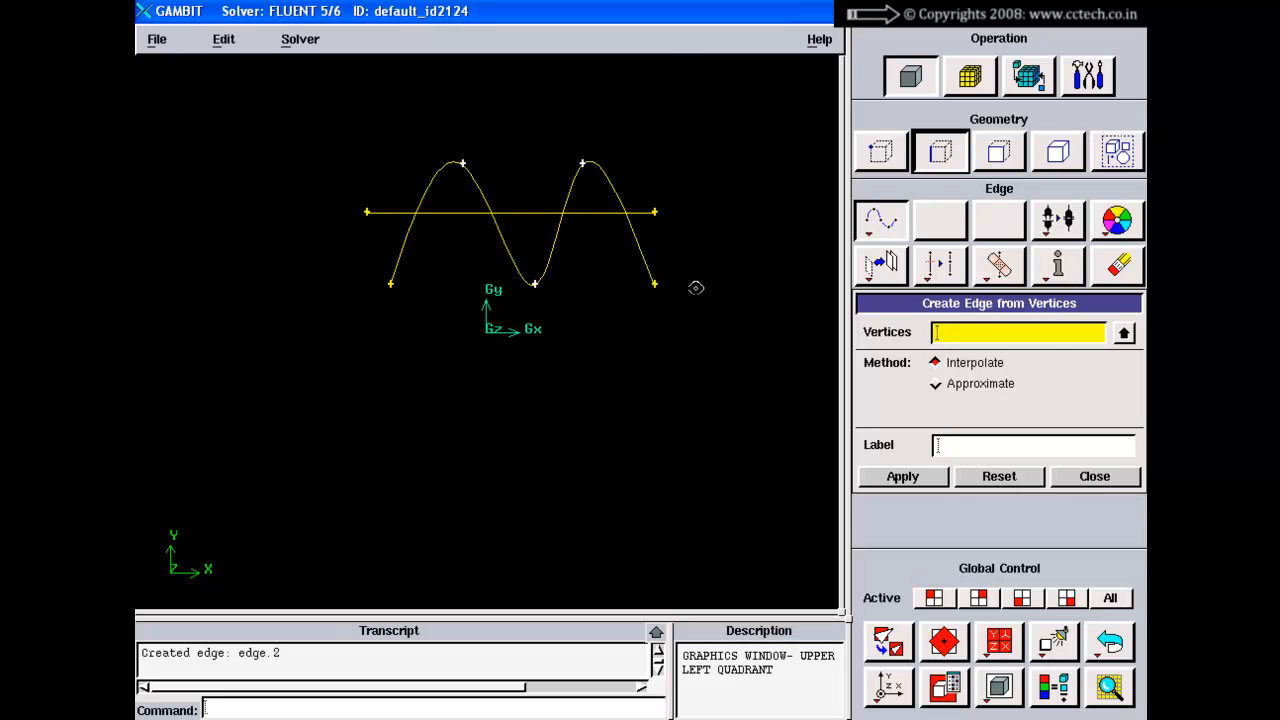
{"action": "left_click", "coordinate": [1062, 474]}
Step: Create real vertices at all intersections of the straight edge and the wavy NURBS edge, with Auto tolerance
{"action": "left_click", "coordinate": [887, 641]}
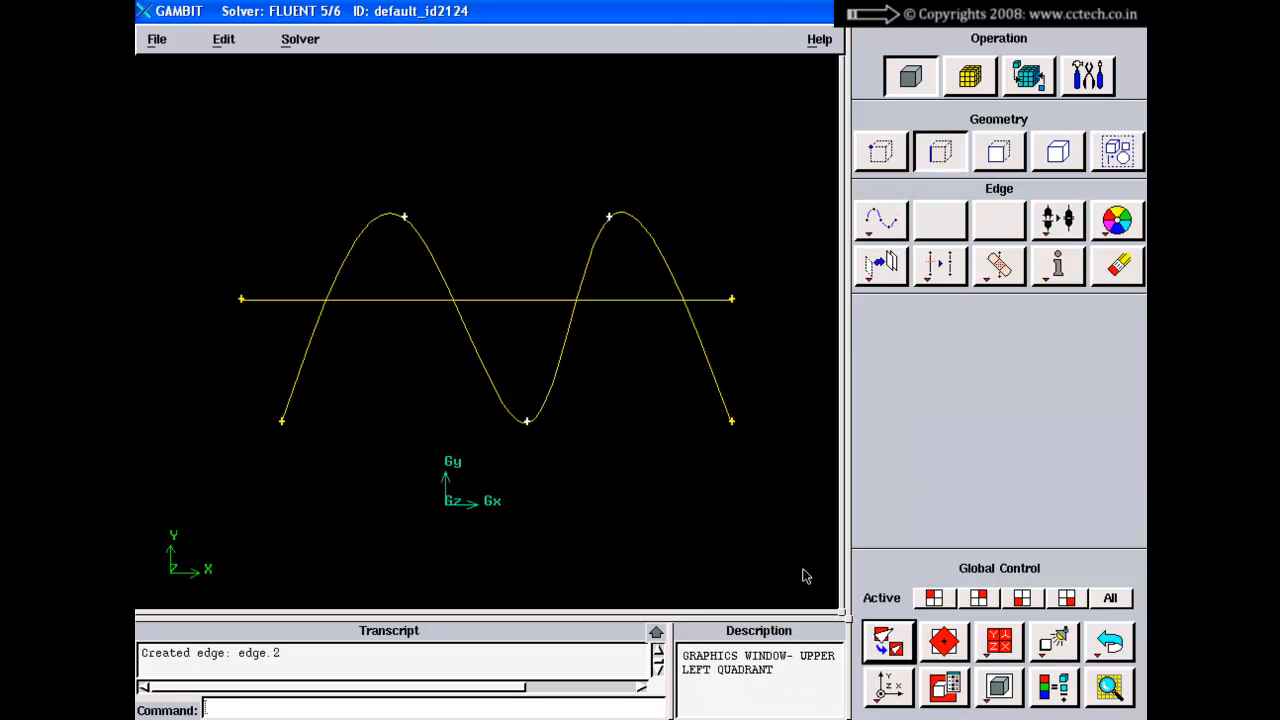
{"action": "left_click_drag", "start_coordinate": [631, 303], "coordinate": [571, 423]}
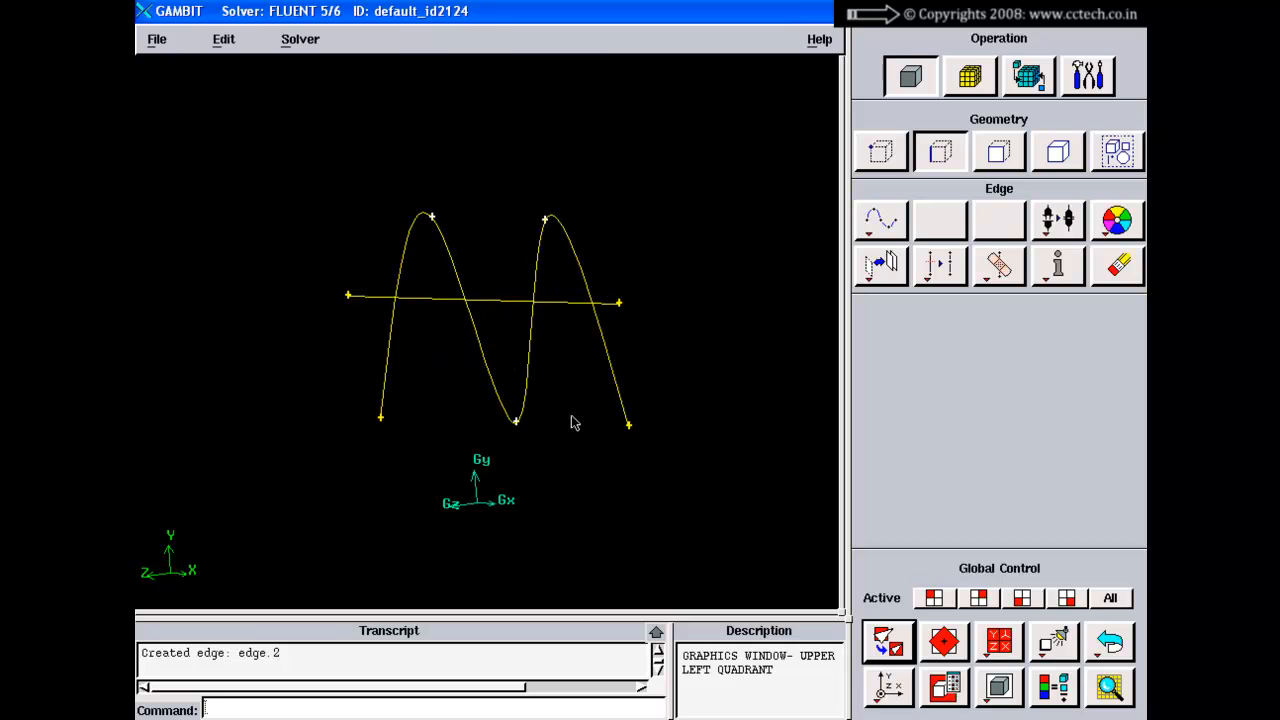
{"action": "left_click", "coordinate": [887, 641]}
{"action": "left_click", "coordinate": [893, 687]}
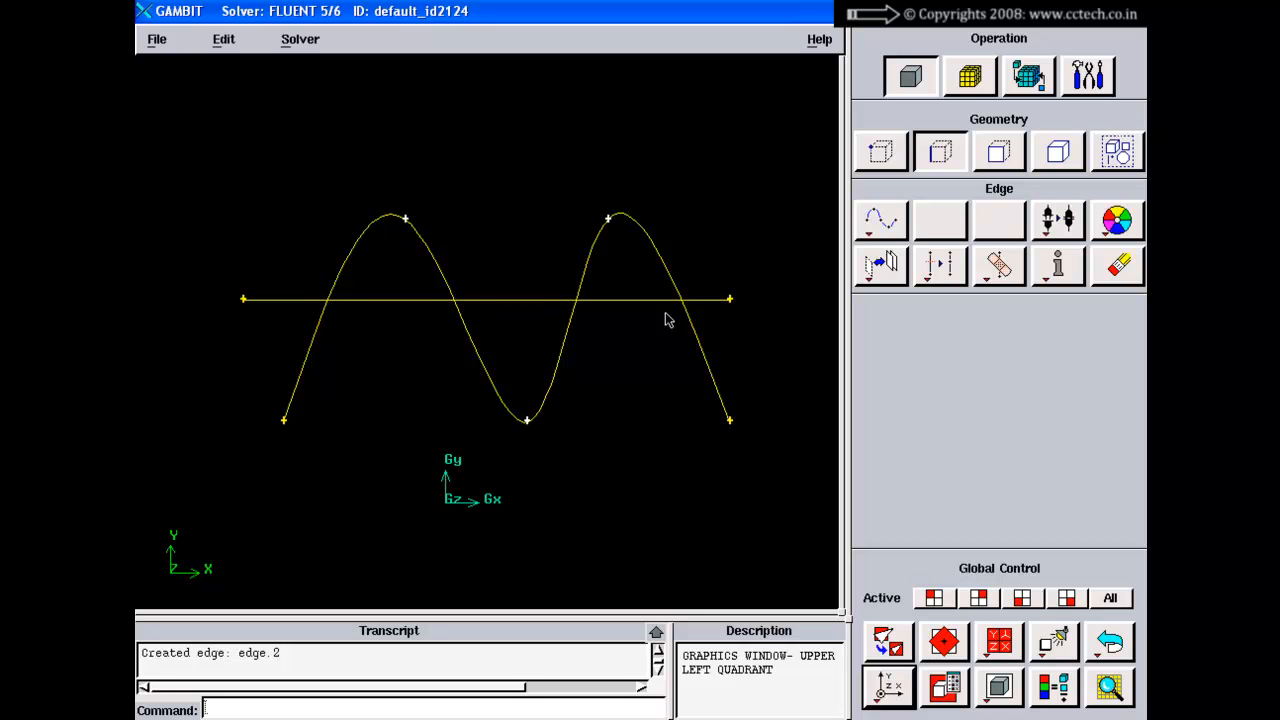
{"action": "left_click", "coordinate": [880, 150]}
{"action": "left_click", "coordinate": [880, 220]}
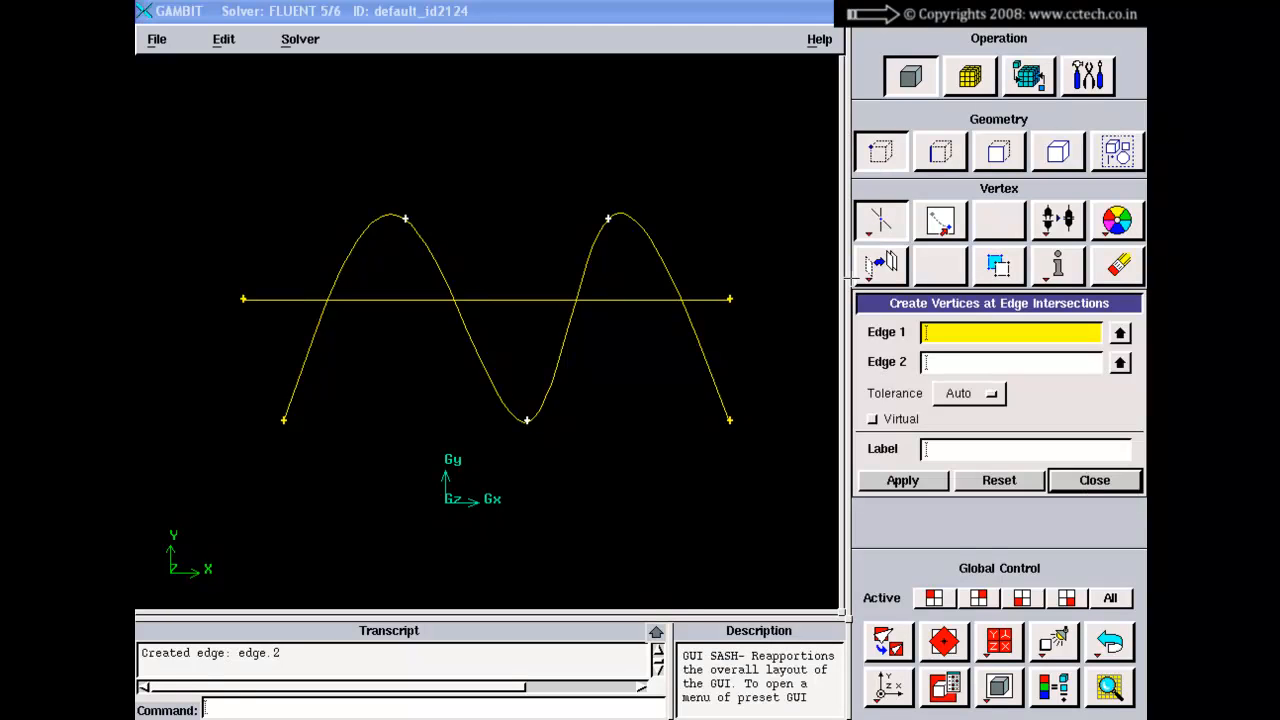
{"action": "left_click", "coordinate": [299, 299], "text": "shift"}
{"action": "middle_click", "coordinate": [305, 206], "text": "shift"}
{"action": "left_click", "coordinate": [359, 231], "text": "shift"}
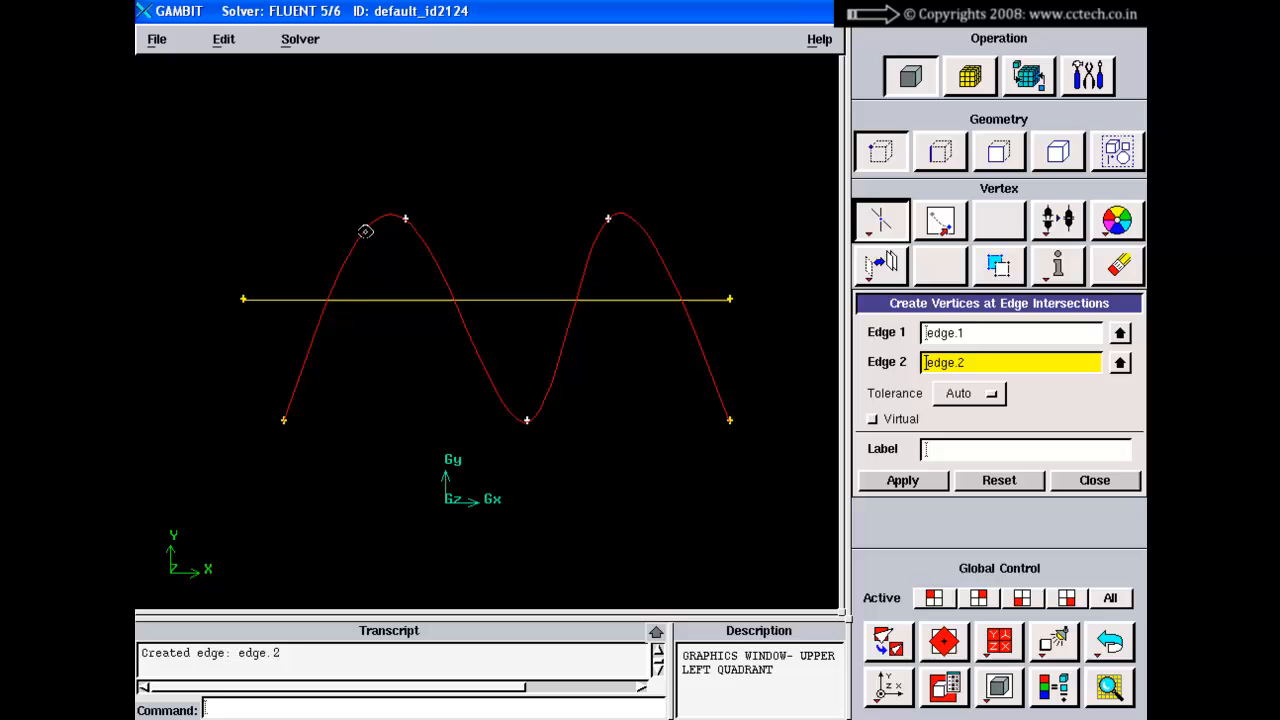
{"action": "middle_click", "coordinate": [487, 165], "text": "shift"}
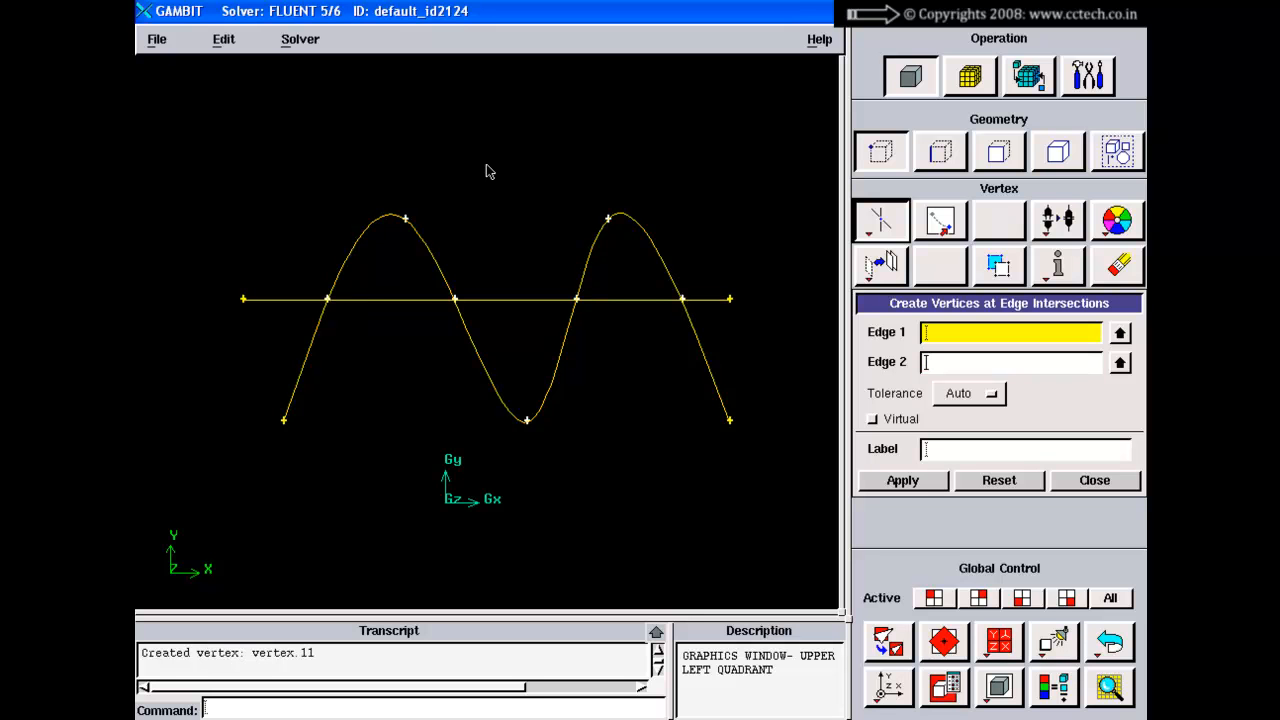
{"action": "right_click_drag", "start_coordinate": [317, 298], "coordinate": [317, 343]}
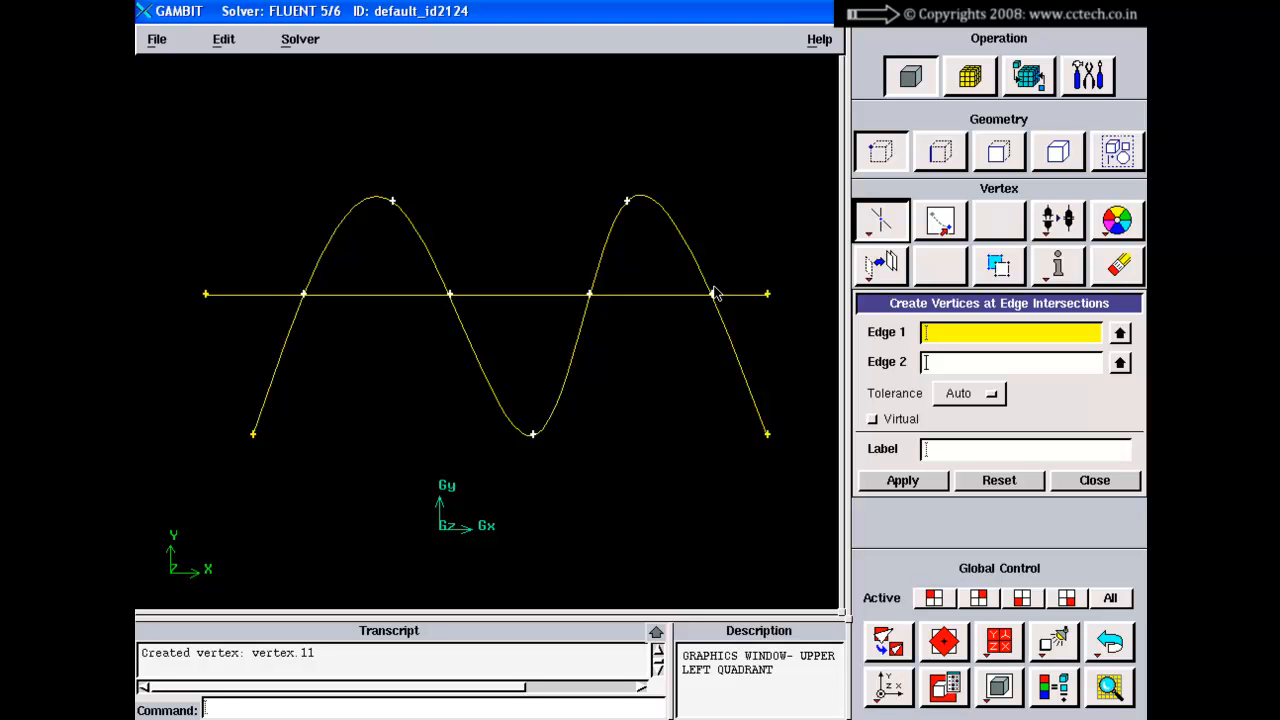
Step: Undo the creation of the intersection vertices and close the form
{"action": "left_click", "coordinate": [1110, 641]}
{"action": "right_click_drag", "start_coordinate": [617, 451], "coordinate": [587, 353]}
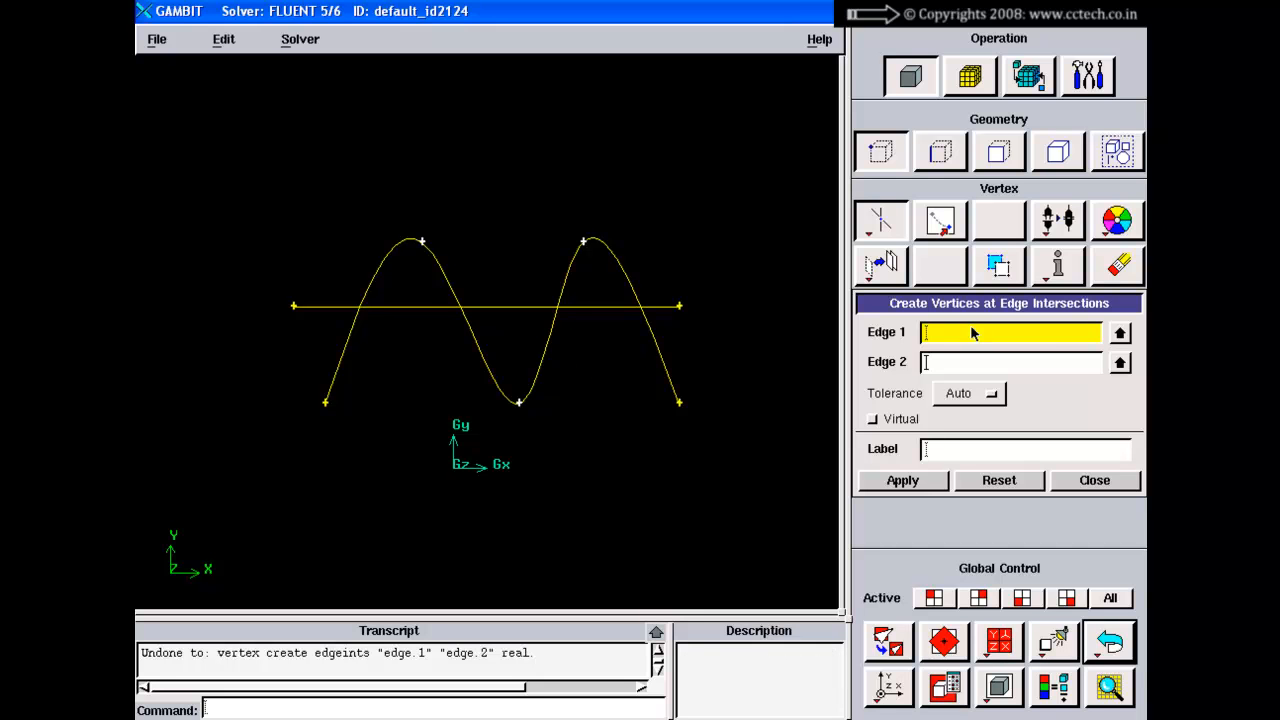
{"action": "left_click", "coordinate": [1097, 484]}
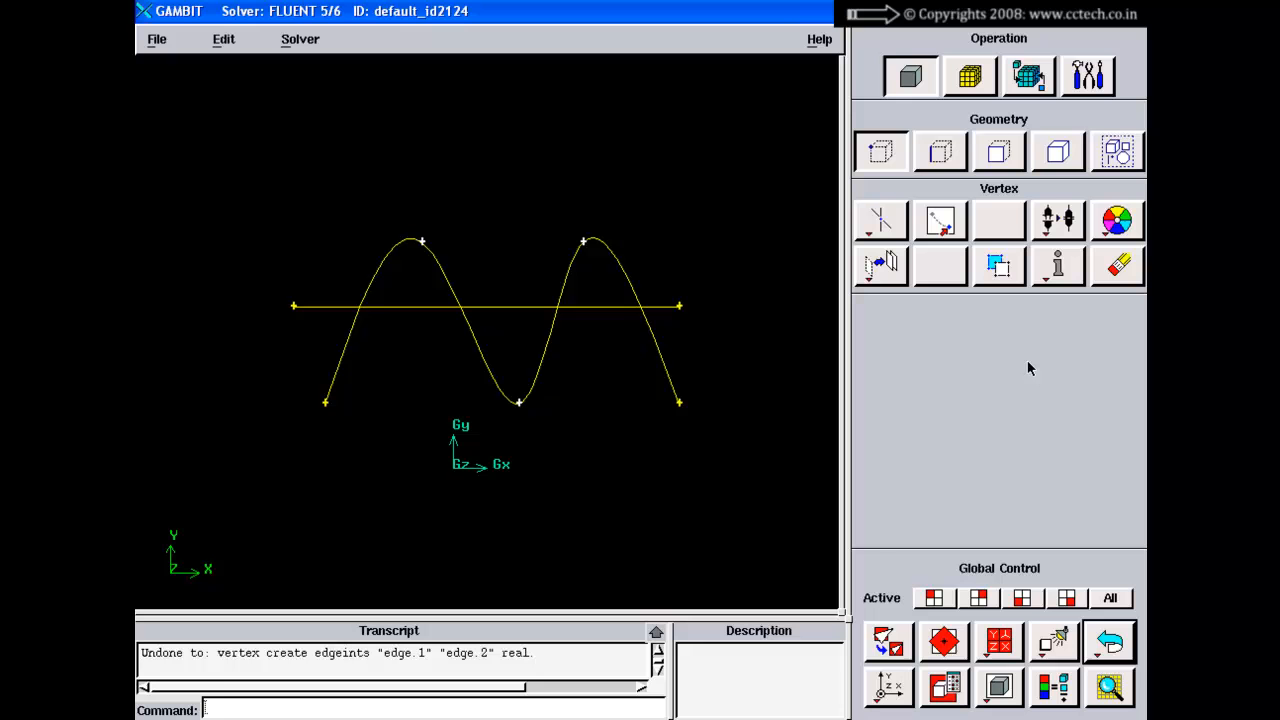
Step: Translate the wavy NURBS edge by -5 in the global y direction and close the form
{"action": "left_click", "coordinate": [941, 152]}
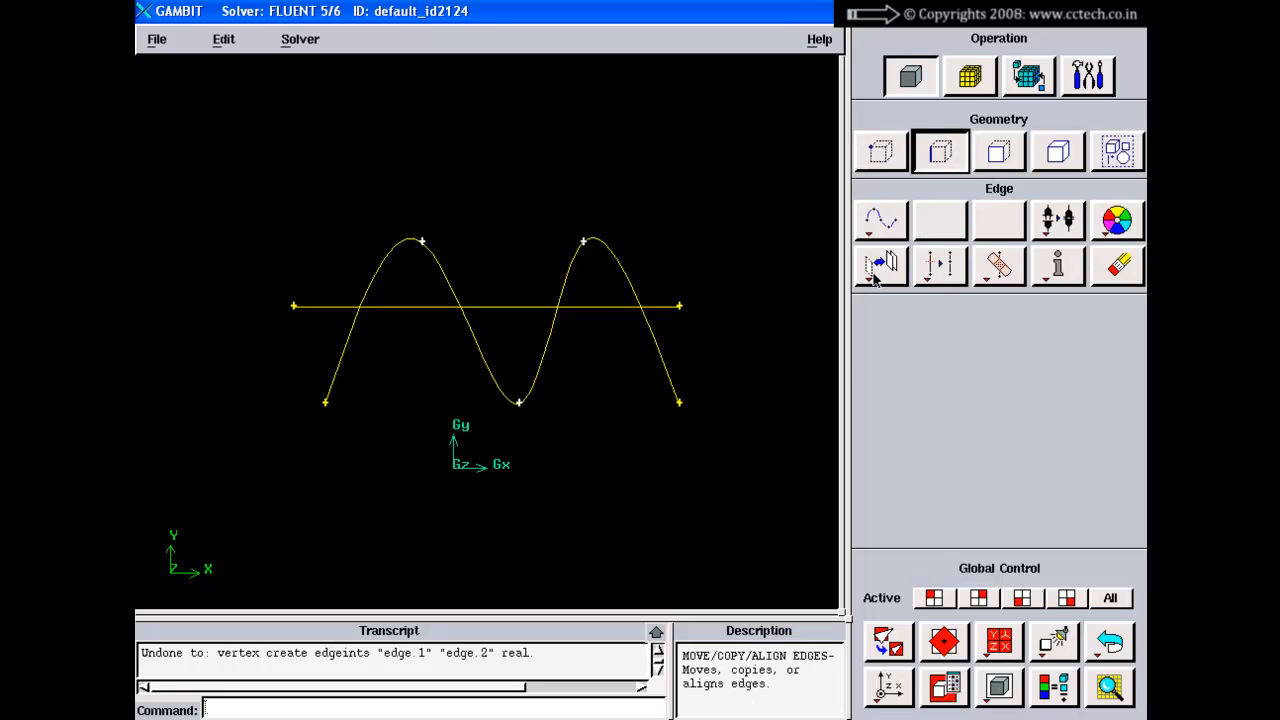
{"action": "right_click", "coordinate": [875, 280]}
{"action": "left_click", "coordinate": [895, 307]}
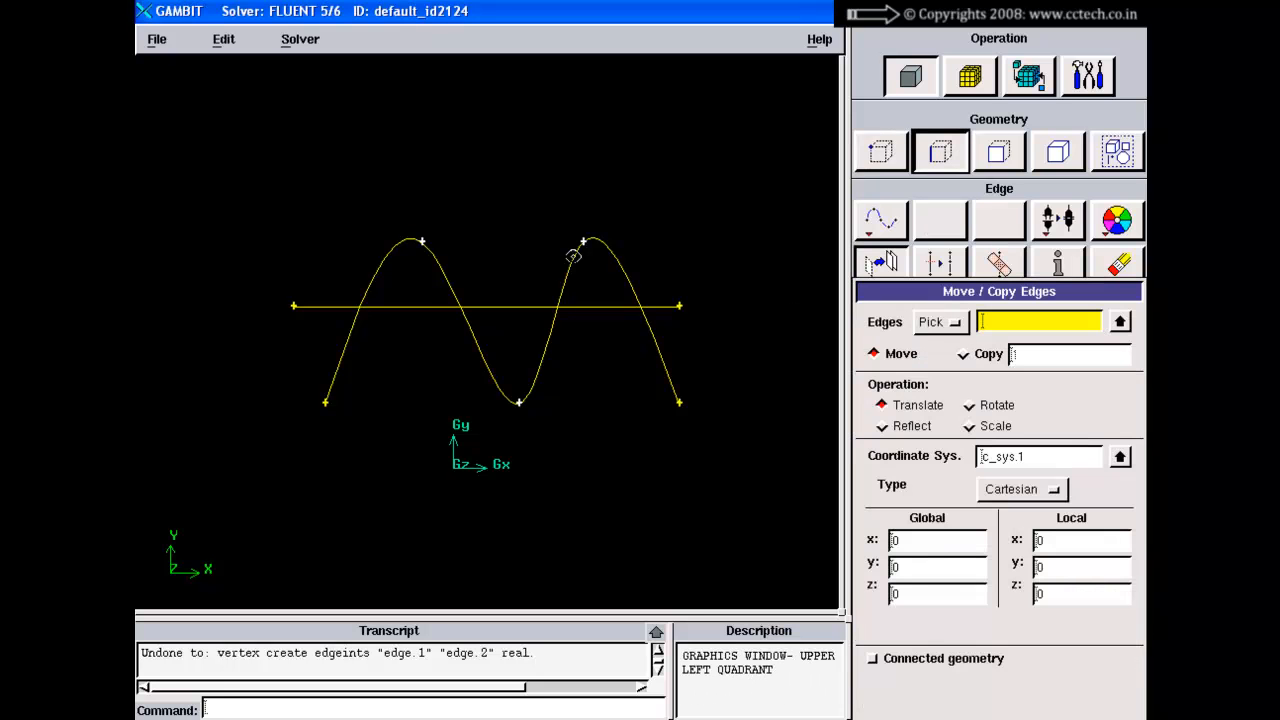
{"action": "left_click", "coordinate": [573, 256], "text": "shift"}
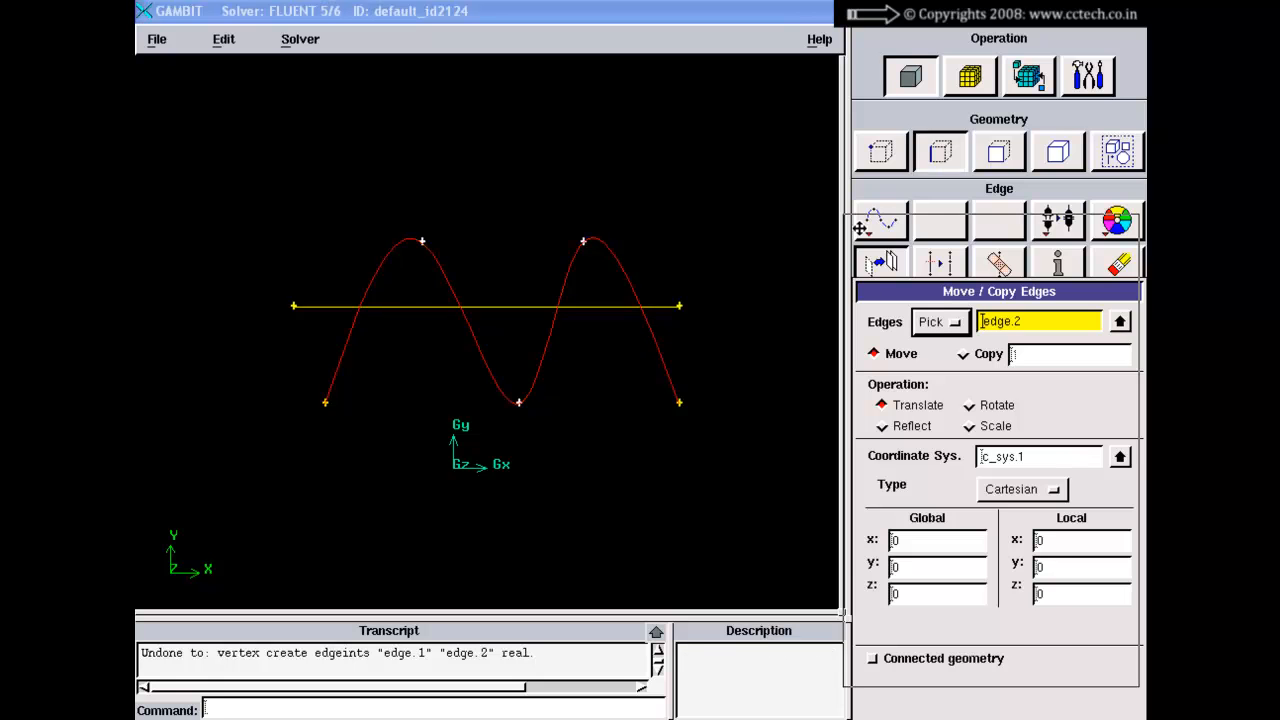
{"action": "left_click_drag", "start_coordinate": [867, 295], "coordinate": [850, 190]}
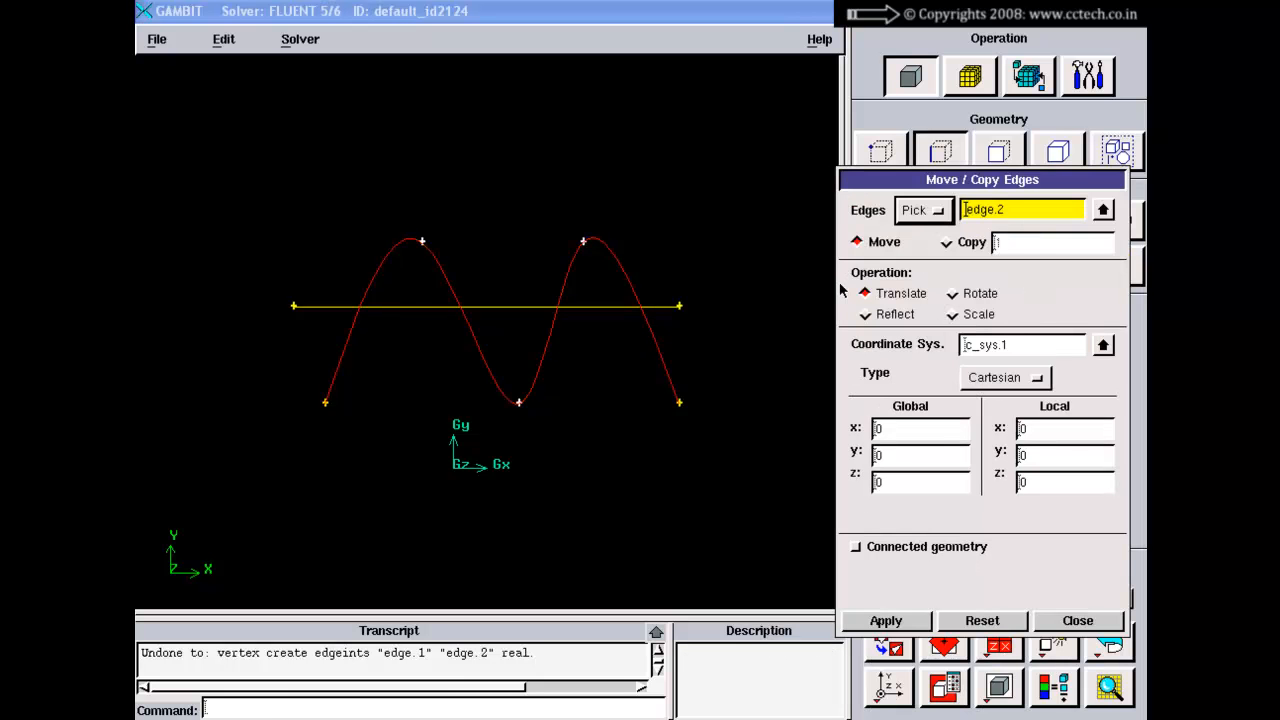
{"action": "double_click", "coordinate": [898, 457]}
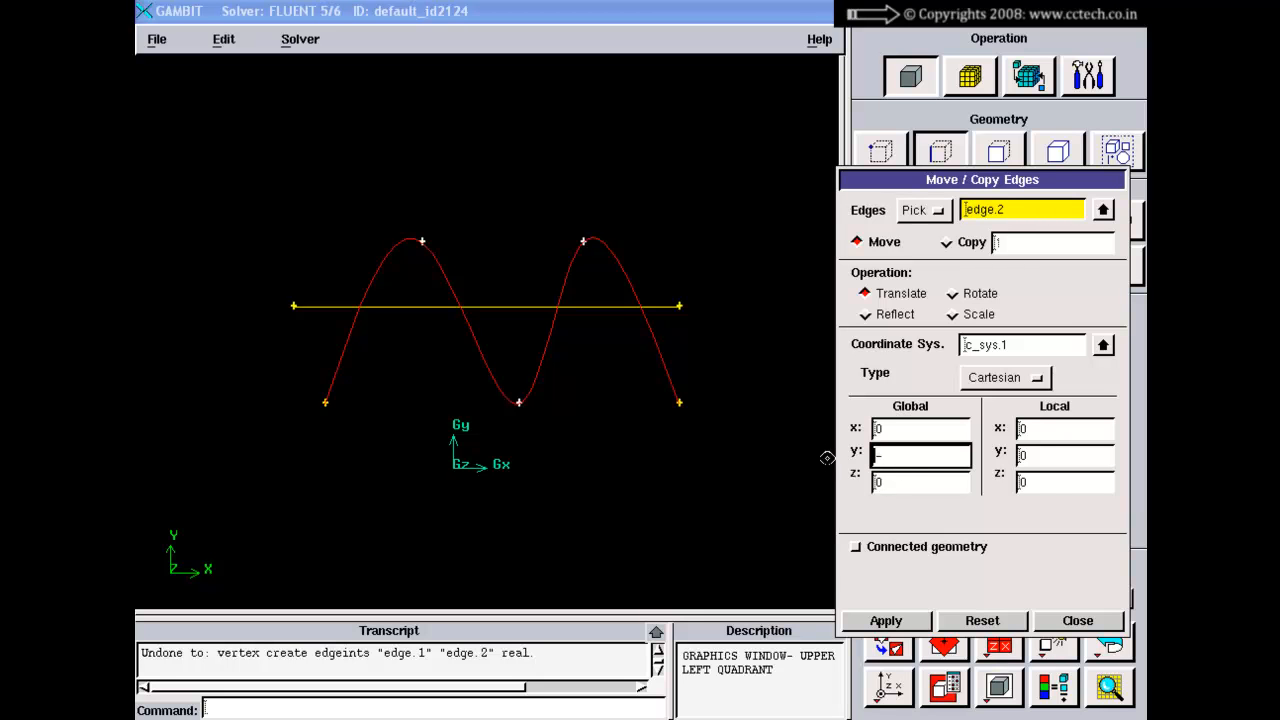
{"action": "left_click", "coordinate": [886, 621]}
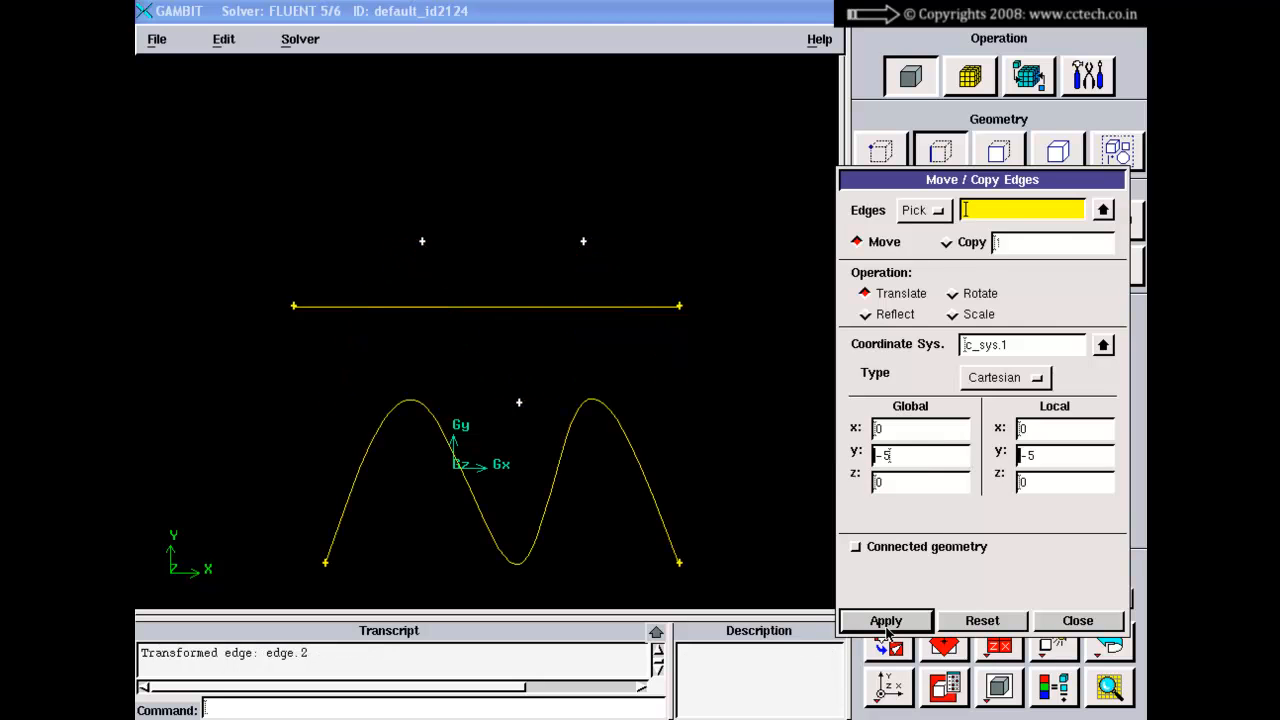
{"action": "left_click", "coordinate": [1066, 621]}
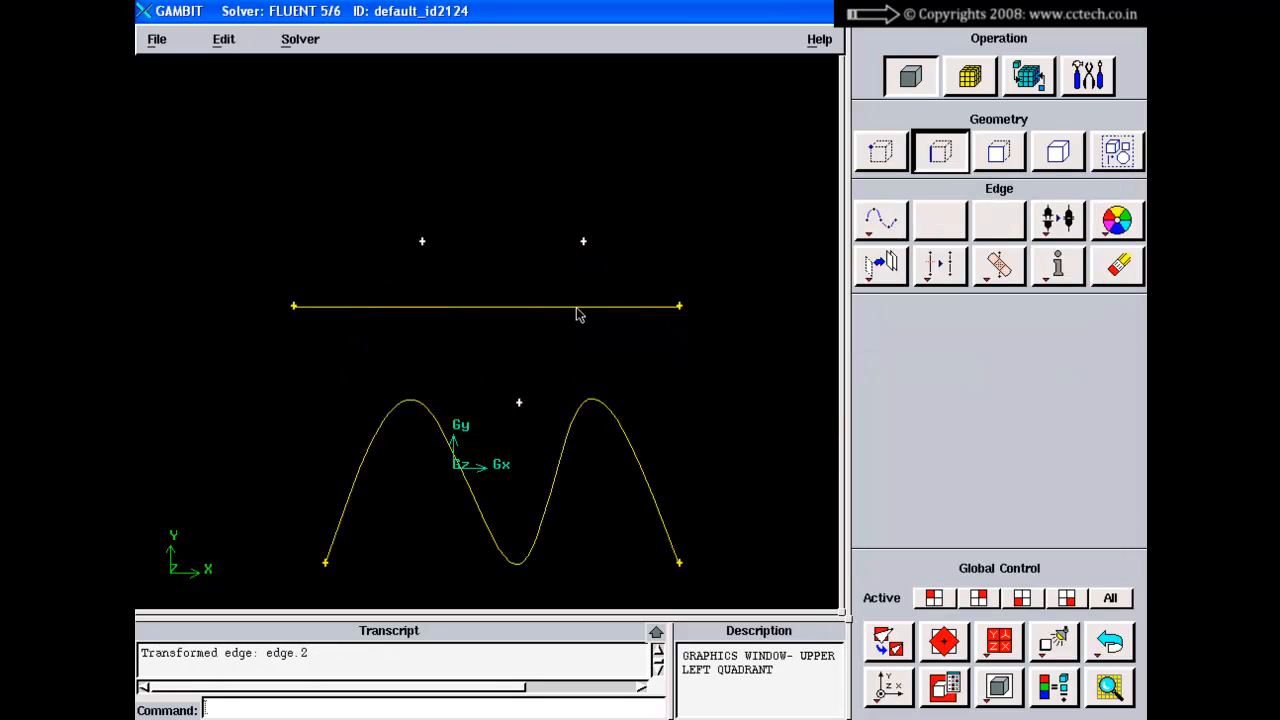
Step: Try to create real vertices at the intersections of the straight edge and the translated wavy edge with Auto tolerance, and close the form
{"action": "right_click_drag", "start_coordinate": [593, 413], "coordinate": [594, 447]}
{"action": "middle_click_drag", "start_coordinate": [594, 445], "coordinate": [600, 383]}
{"action": "right_click_drag", "start_coordinate": [600, 386], "coordinate": [593, 361]}
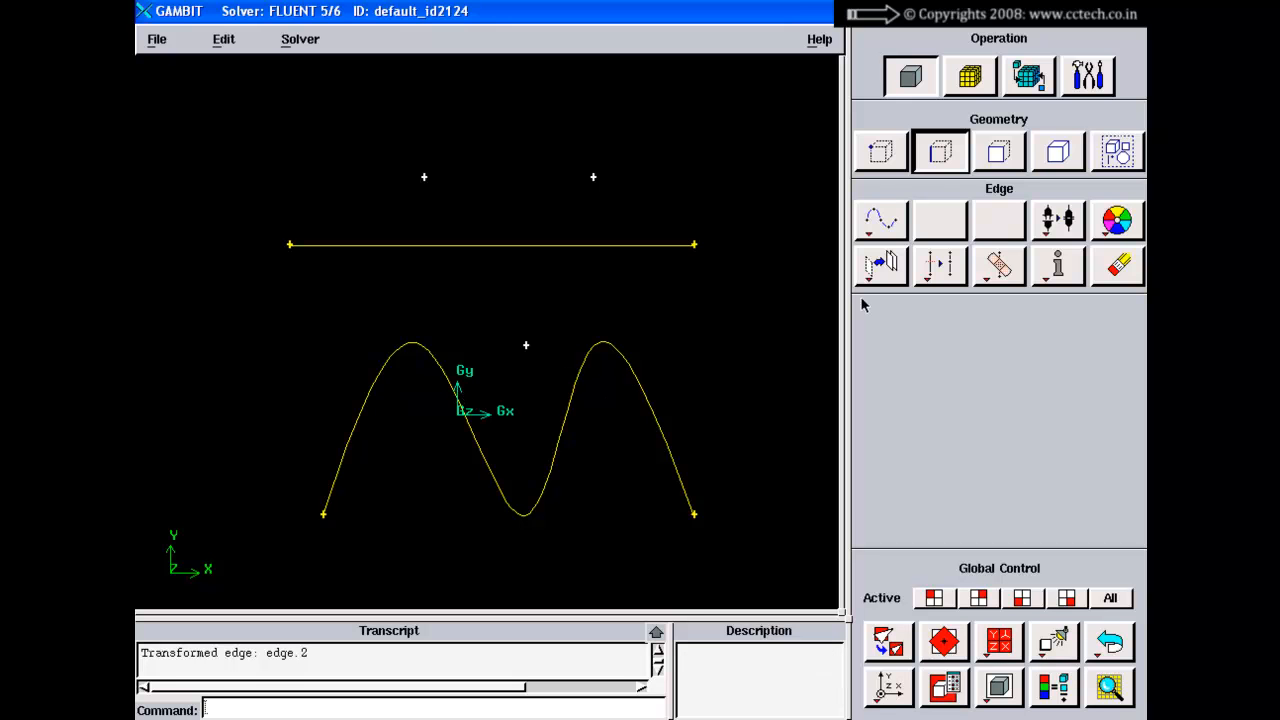
{"action": "left_click", "coordinate": [880, 150]}
{"action": "right_click", "coordinate": [868, 226]}
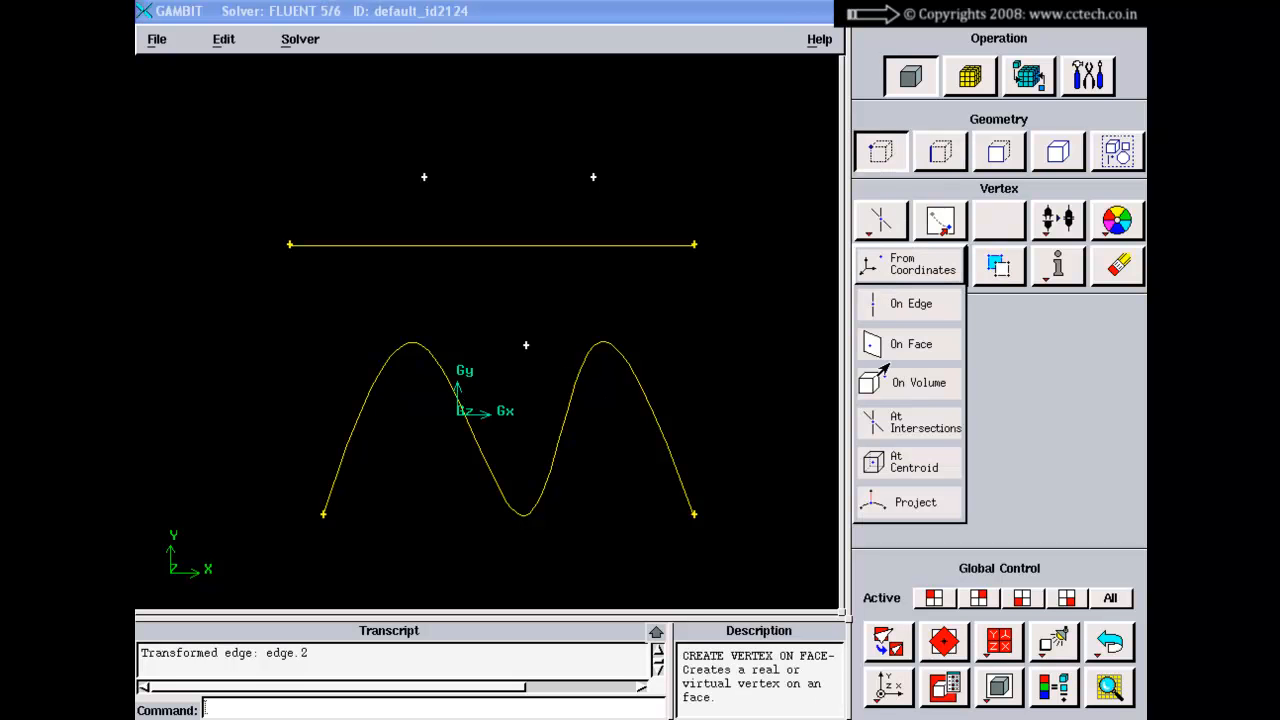
{"action": "left_click", "coordinate": [900, 423]}
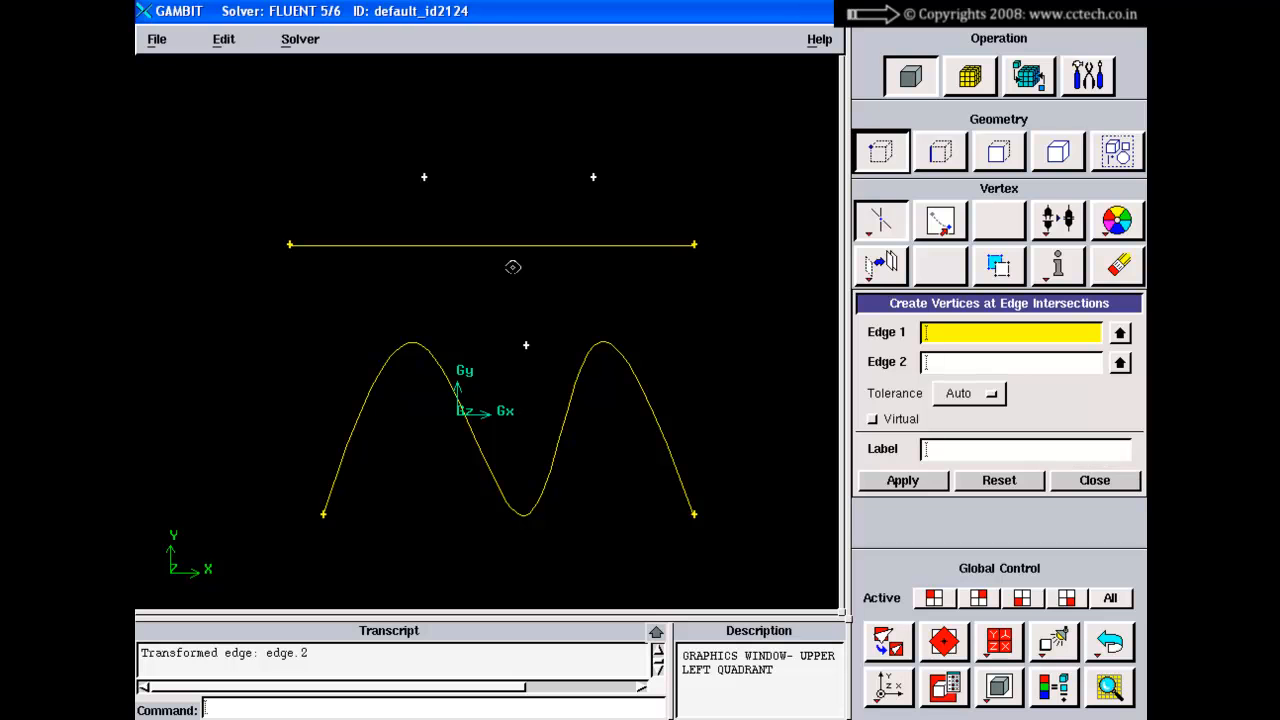
{"action": "left_click", "coordinate": [513, 249], "text": "shift"}
{"action": "middle_click", "coordinate": [517, 208], "text": "shift"}
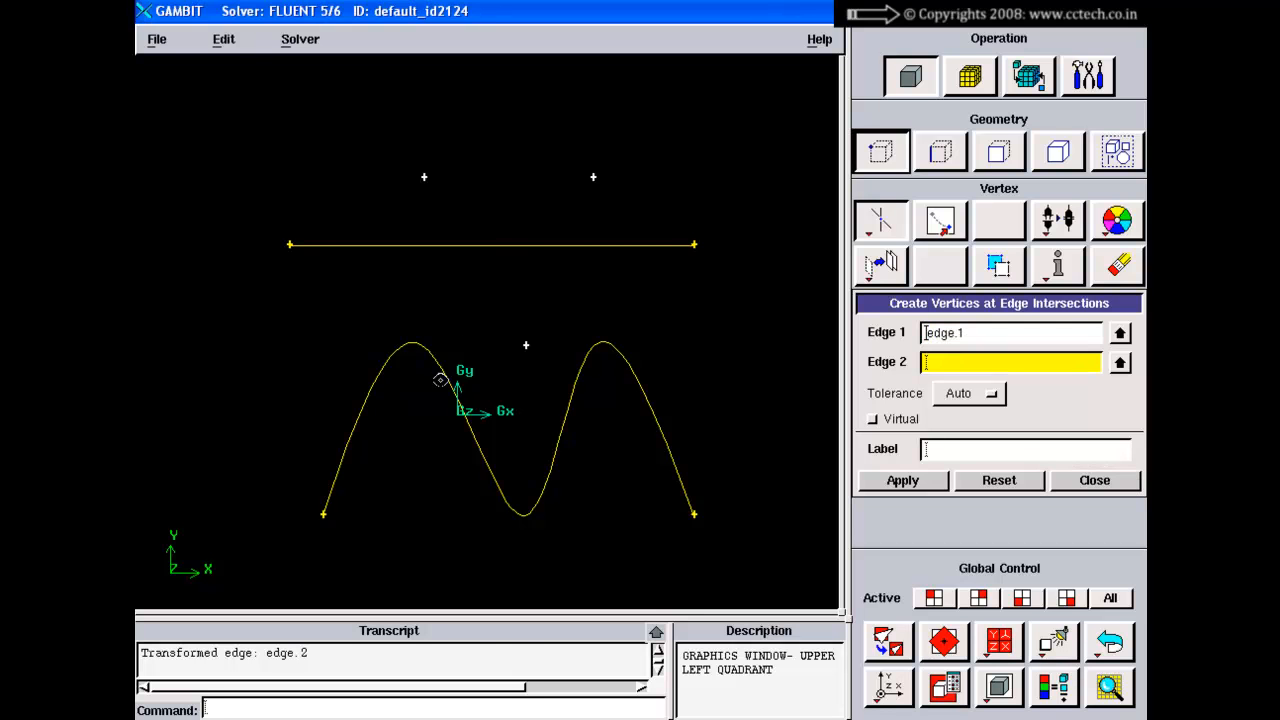
{"action": "left_click", "coordinate": [443, 370], "text": "shift"}
{"action": "middle_click", "coordinate": [483, 307], "text": "shift"}
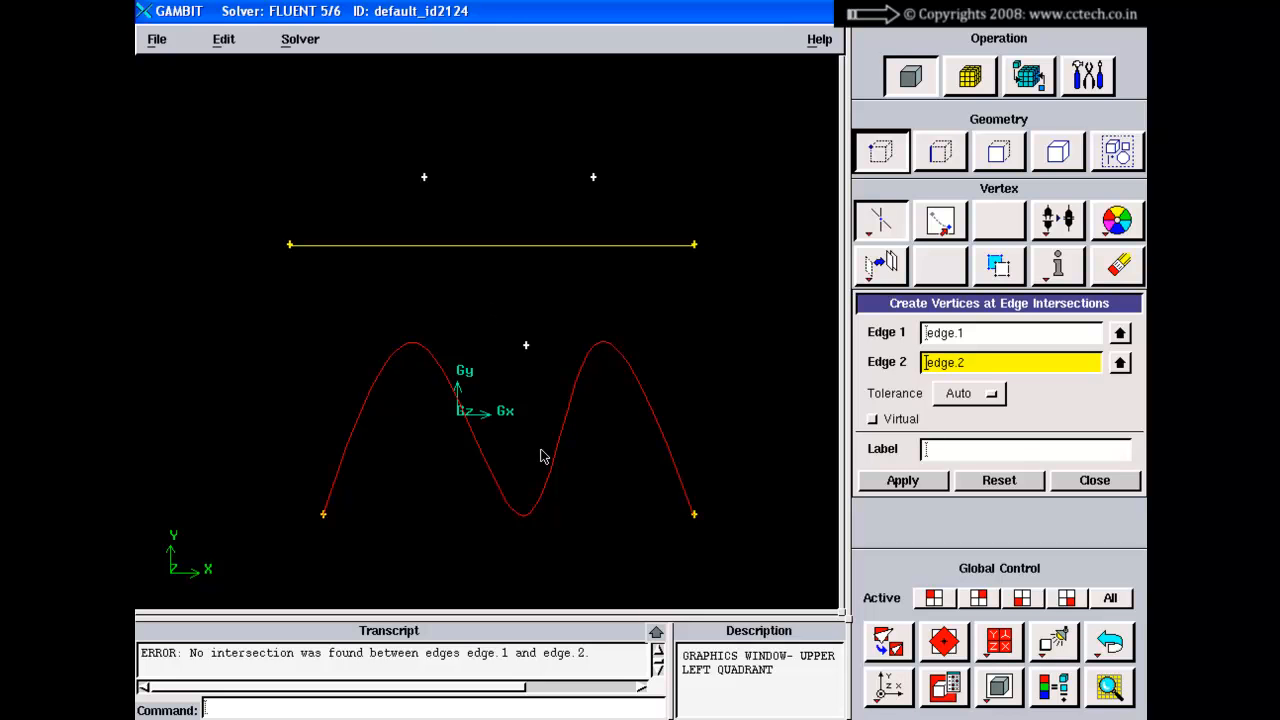
{"action": "left_click", "coordinate": [1094, 480]}
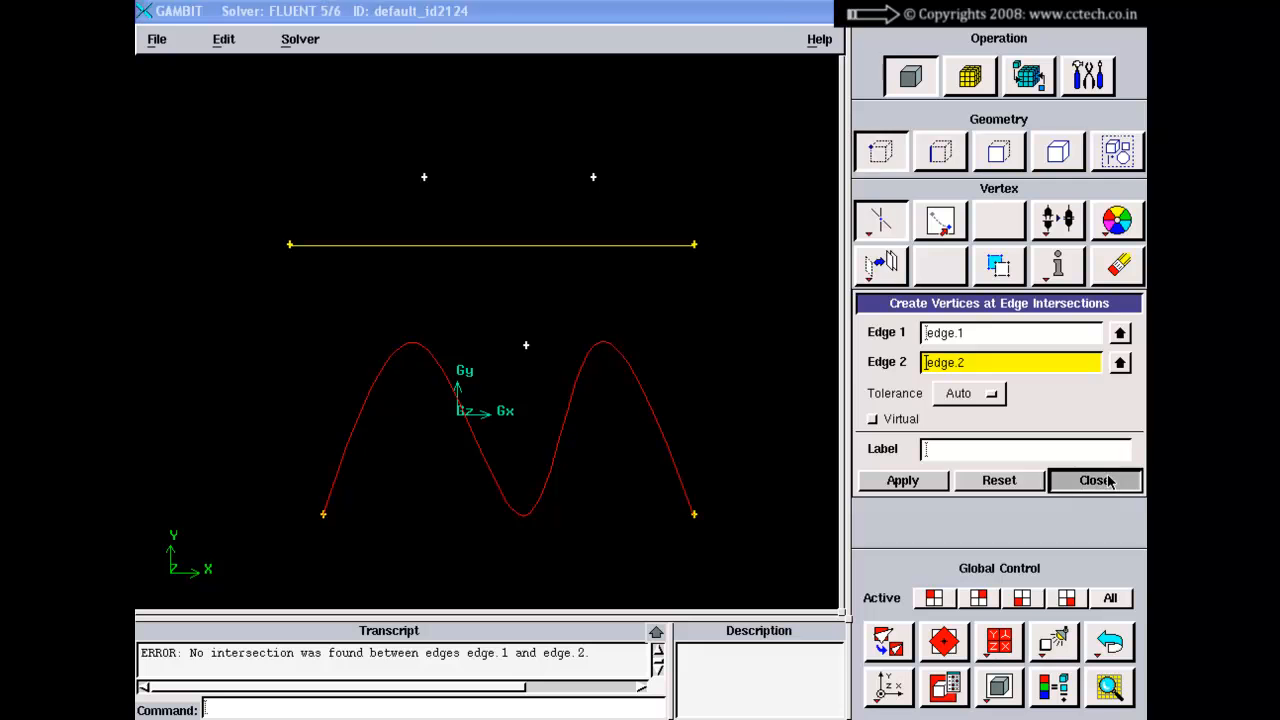
Step: Reflect the wavy edge using the positive Y axis as the reflection plane vector, moving instead of copying, and close the form
{"action": "left_click", "coordinate": [940, 150]}
{"action": "right_click", "coordinate": [878, 268]}
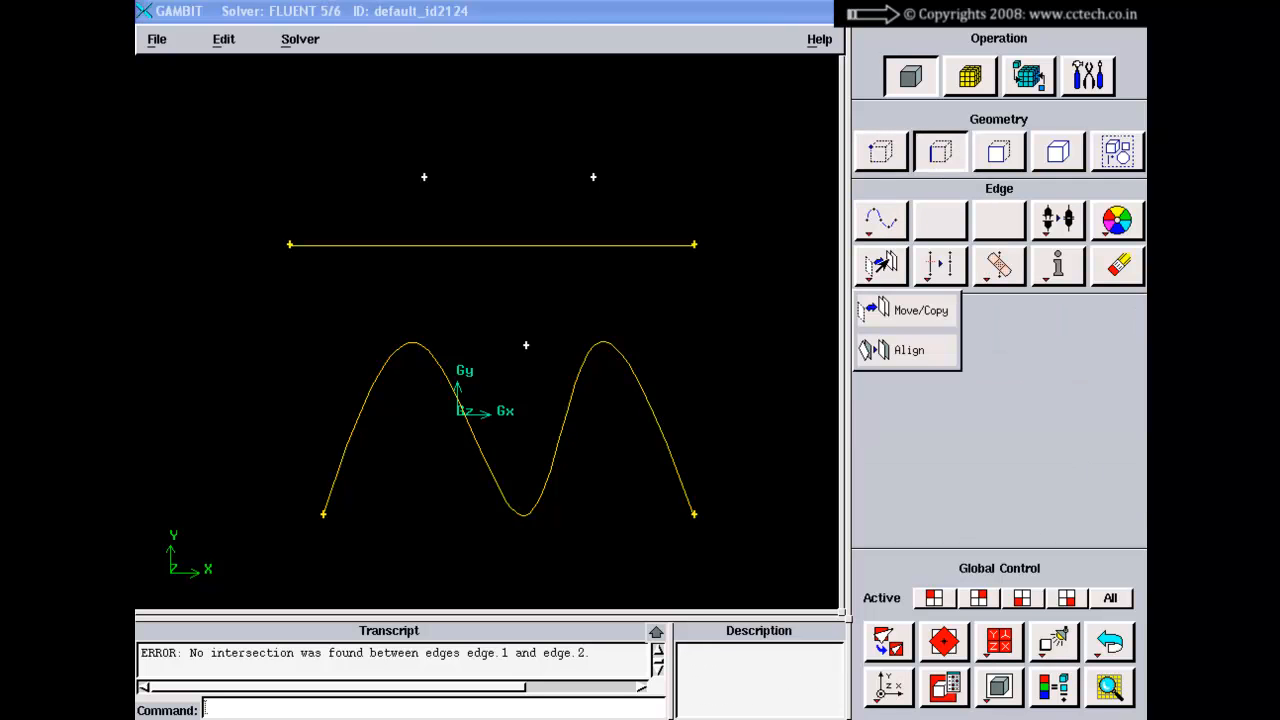
{"action": "right_click", "coordinate": [862, 280]}
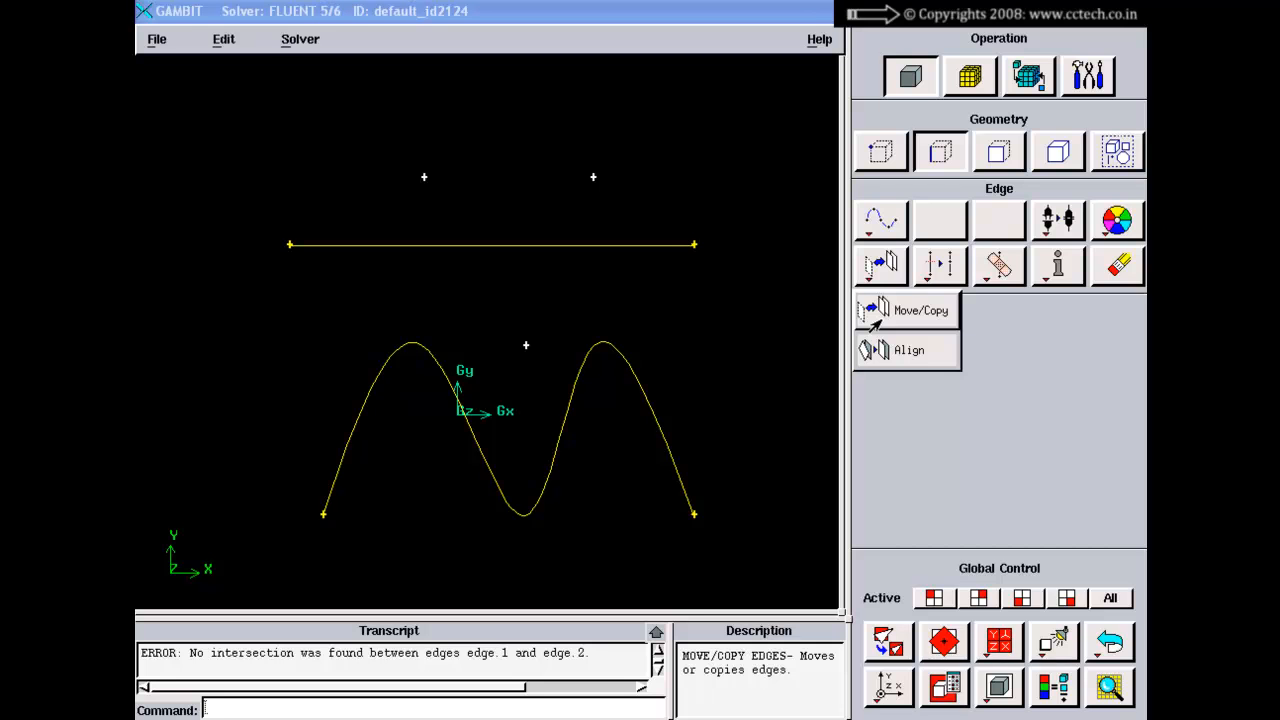
{"action": "left_click", "coordinate": [874, 318]}
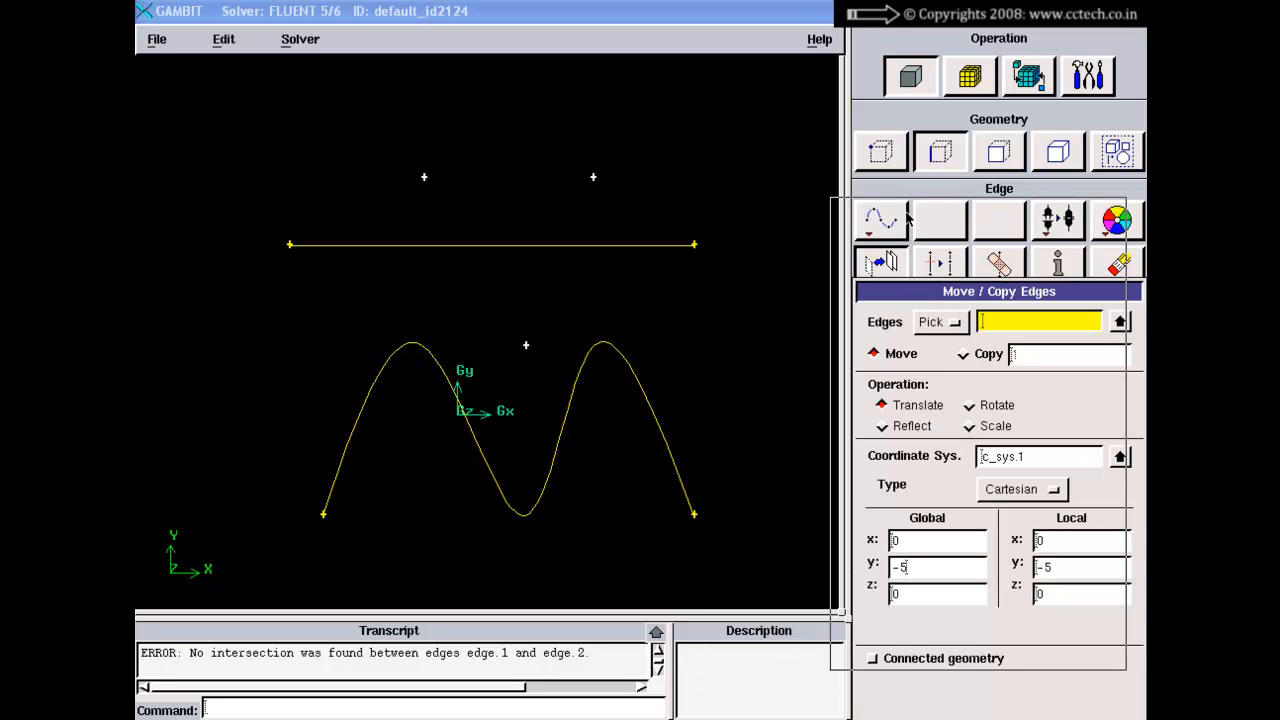
{"action": "left_click", "coordinate": [905, 345]}
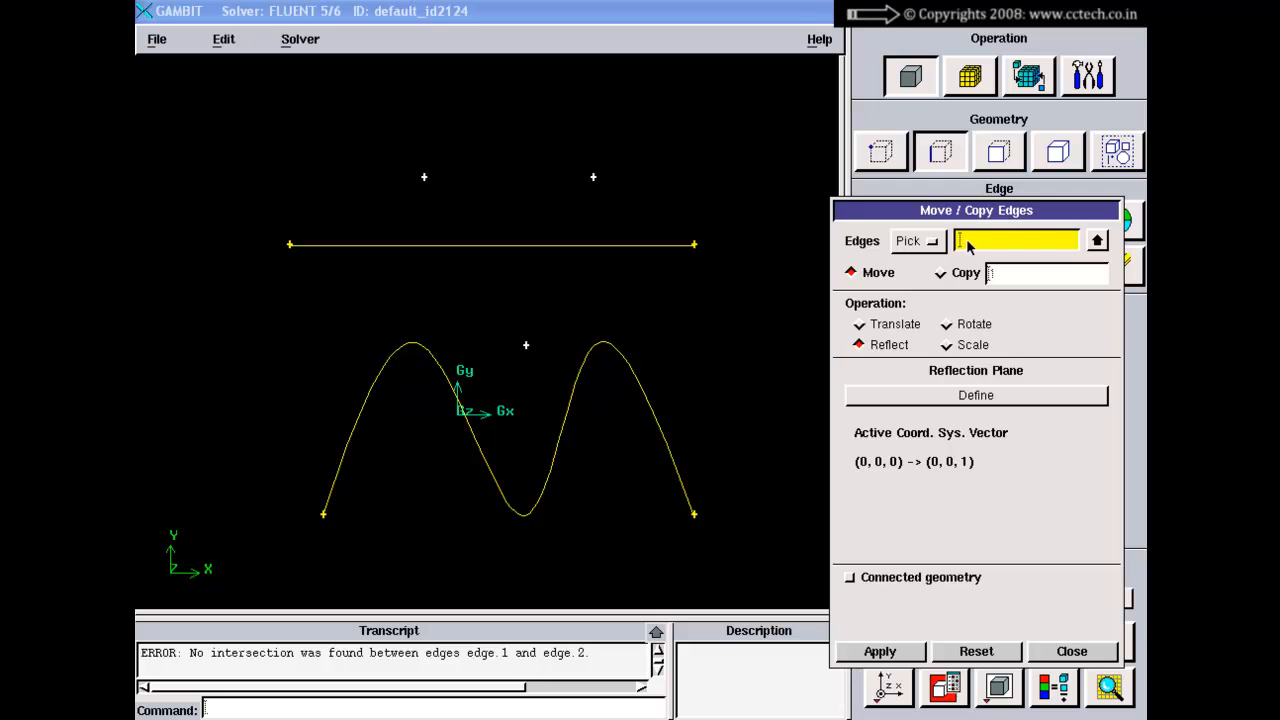
{"action": "left_click", "coordinate": [570, 418], "text": "shift"}
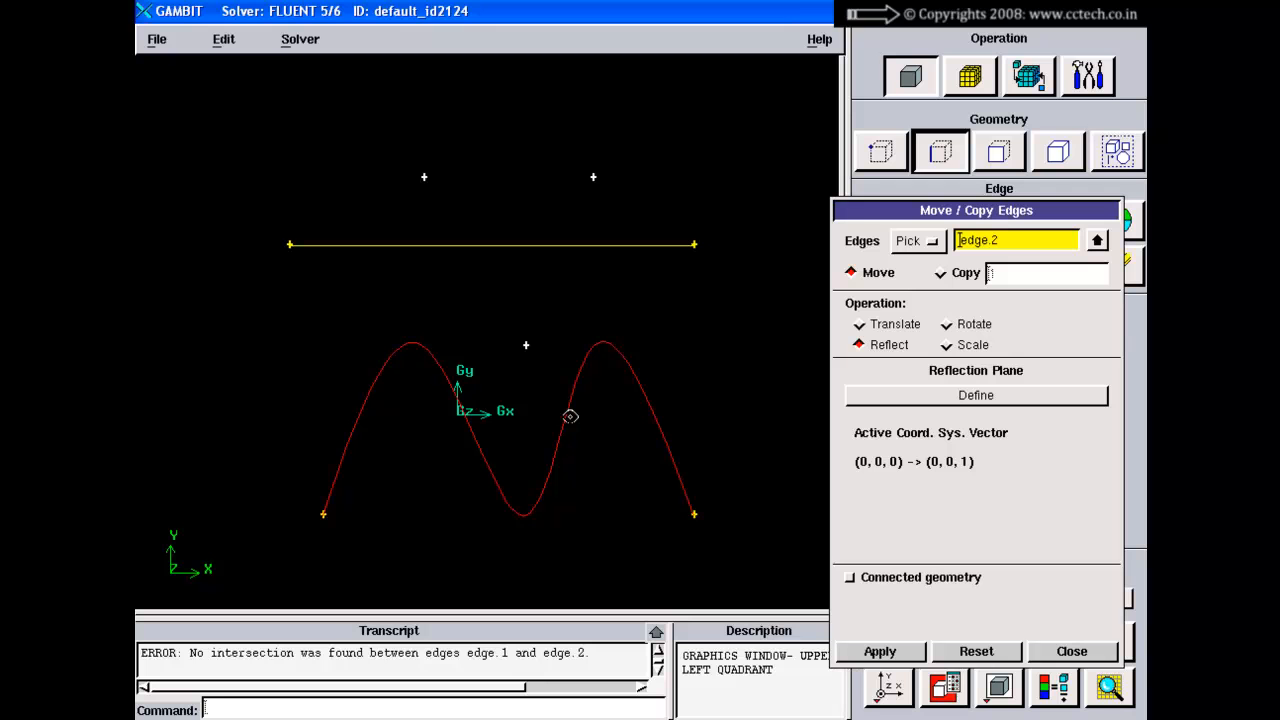
{"action": "left_click", "coordinate": [895, 399]}
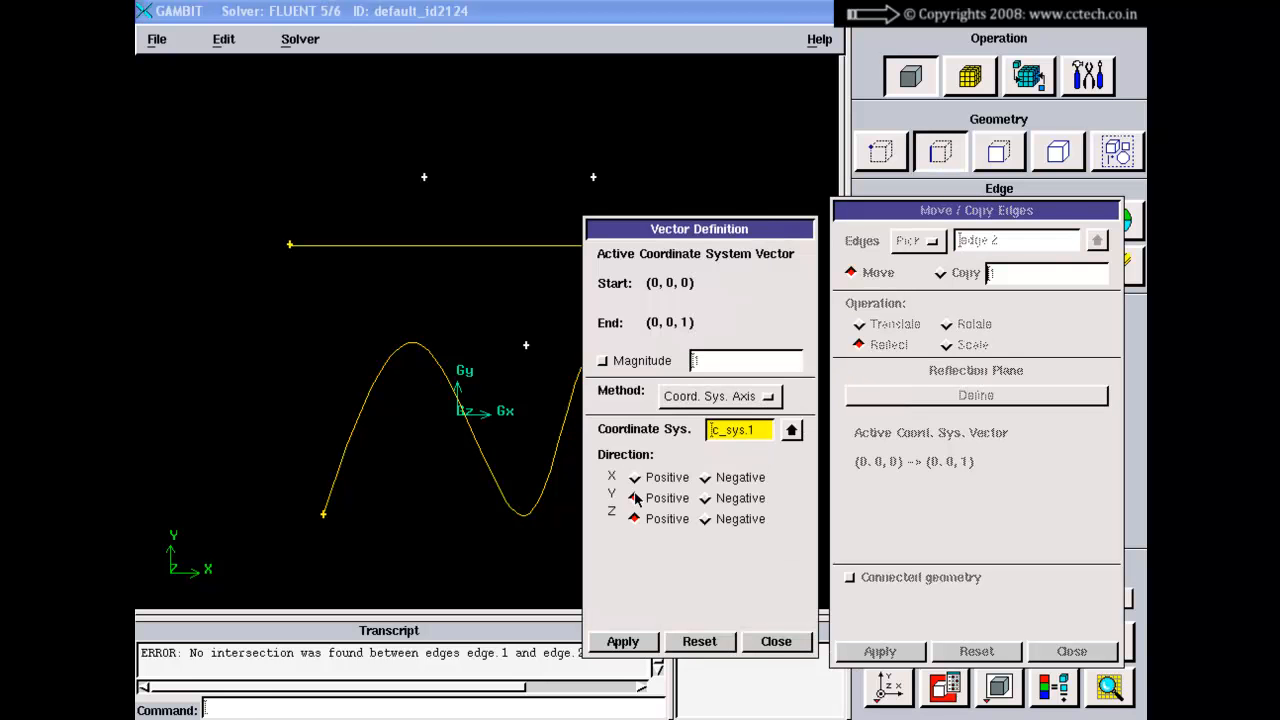
{"action": "left_click", "coordinate": [634, 498]}
{"action": "left_click", "coordinate": [622, 641]}
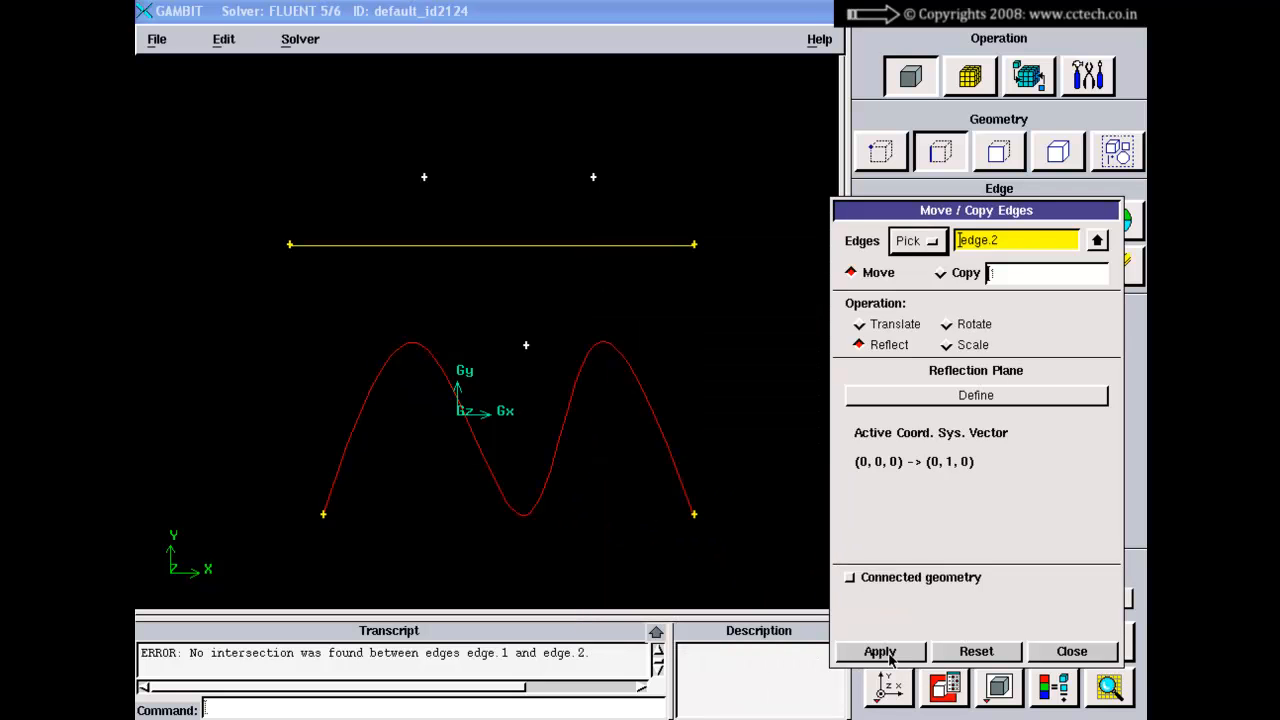
{"action": "left_click", "coordinate": [880, 652]}
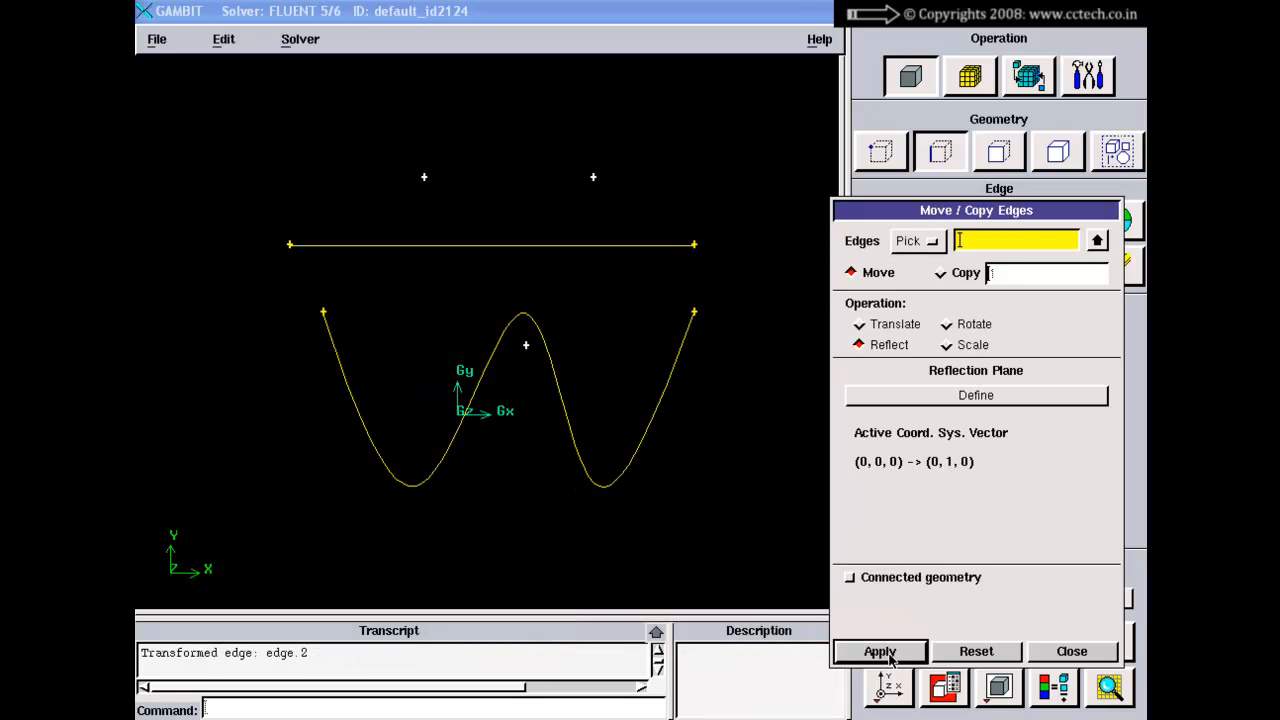
{"action": "left_click", "coordinate": [1055, 655]}
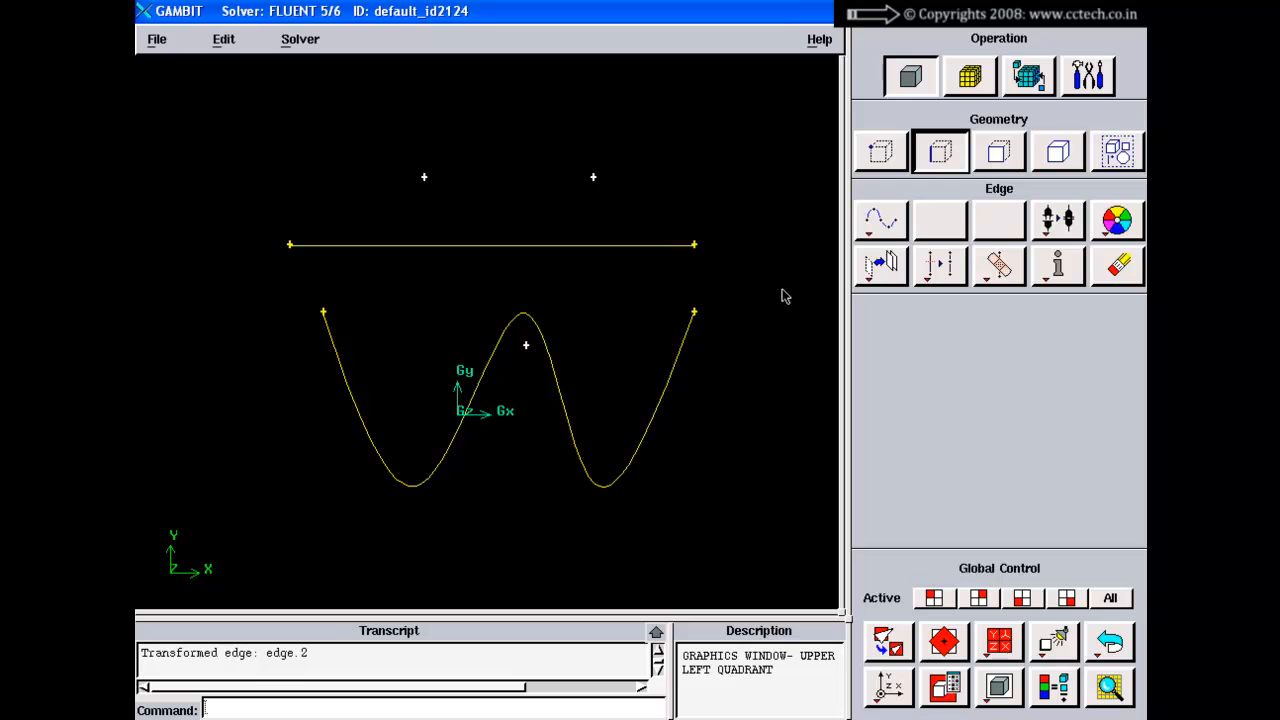
Step: Try to create real vertices at the intersections of the straight edge and the reflected wavy edge with Auto tolerance
{"action": "mouse_move", "coordinate": [730, 373]}
{"action": "middle_mouse_down"}
{"action": "mouse_move", "coordinate": [671, 393]}
{"action": "mouse_move", "coordinate": [673, 426]}
{"action": "middle_mouse_up"}
{"action": "left_click", "coordinate": [880, 151]}
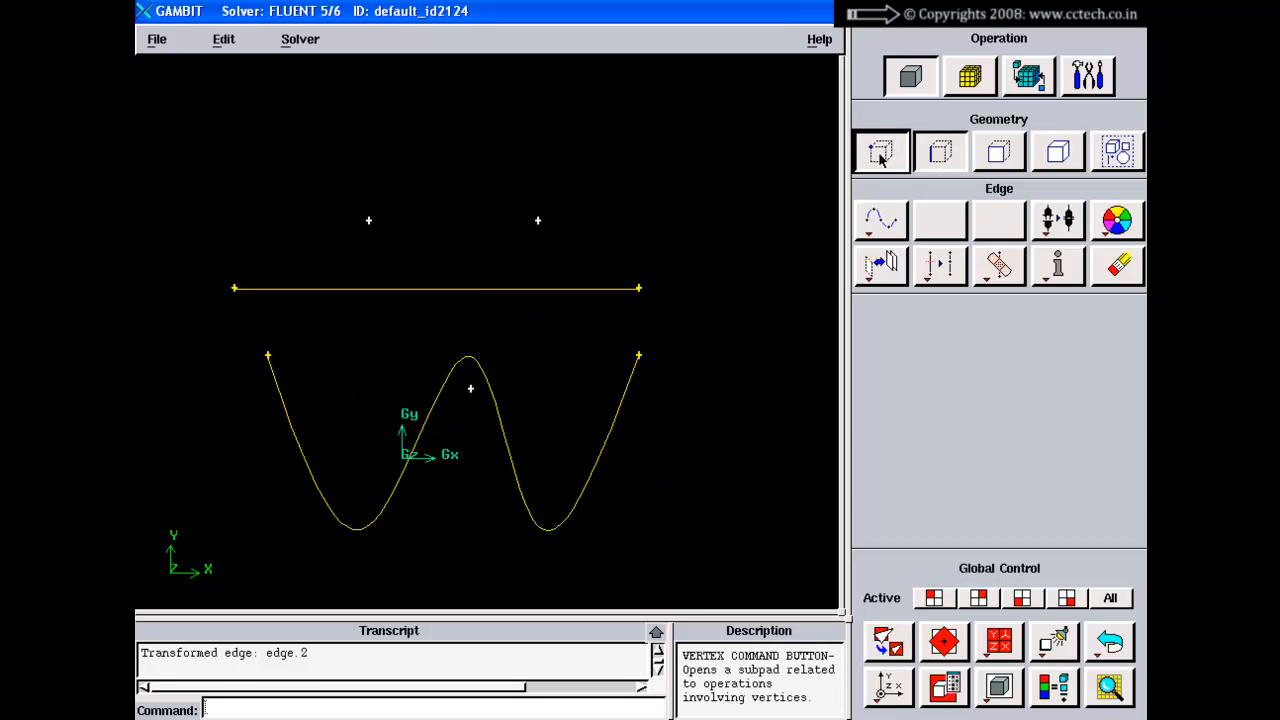
{"action": "left_click", "coordinate": [880, 220]}
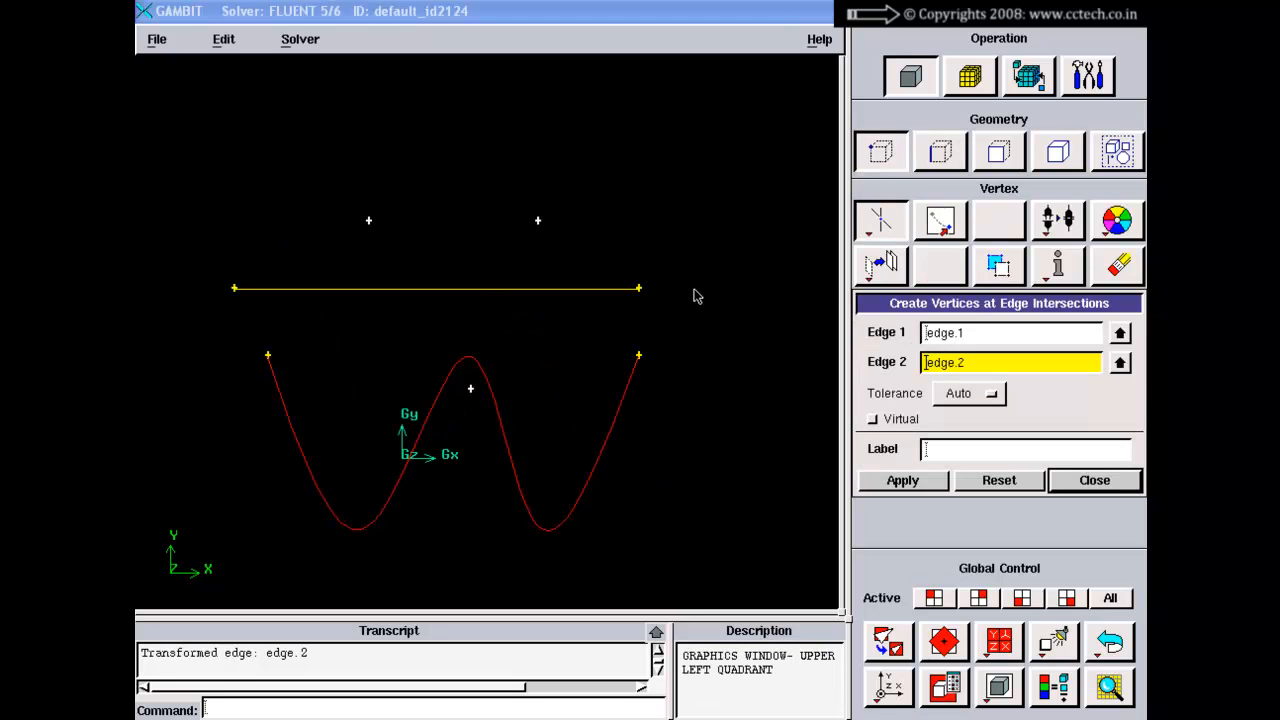
{"action": "left_click", "coordinate": [495, 291], "text": "shift"}
{"action": "left_click", "coordinate": [1001, 482]}
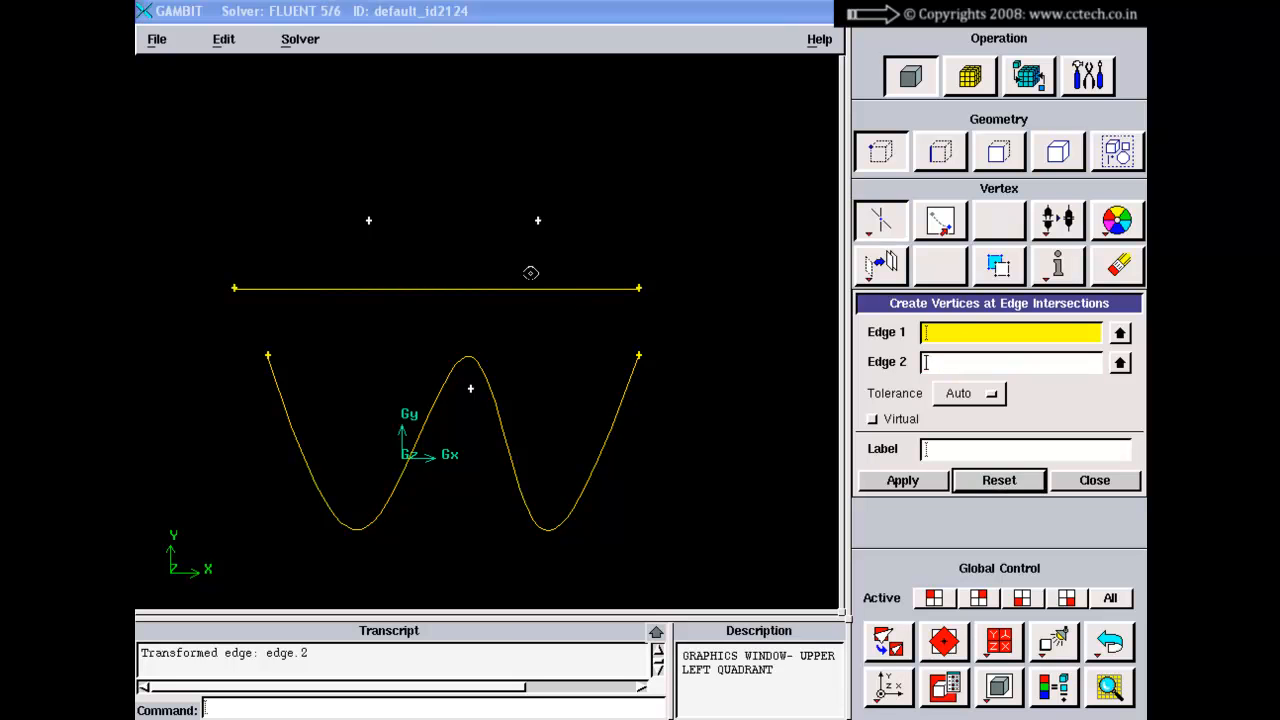
{"action": "left_click", "coordinate": [529, 289], "text": "shift"}
{"action": "left_click", "coordinate": [495, 387], "text": "shift"}
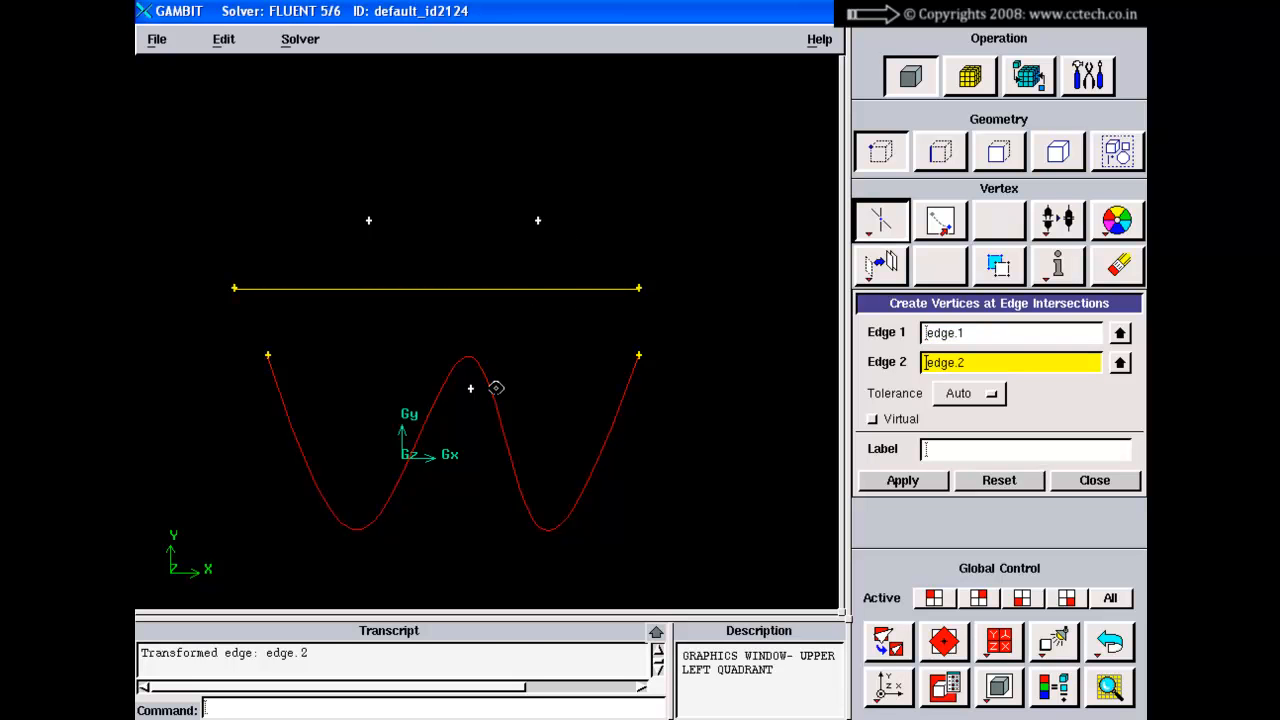
{"action": "right_click", "coordinate": [553, 351], "text": "shift"}
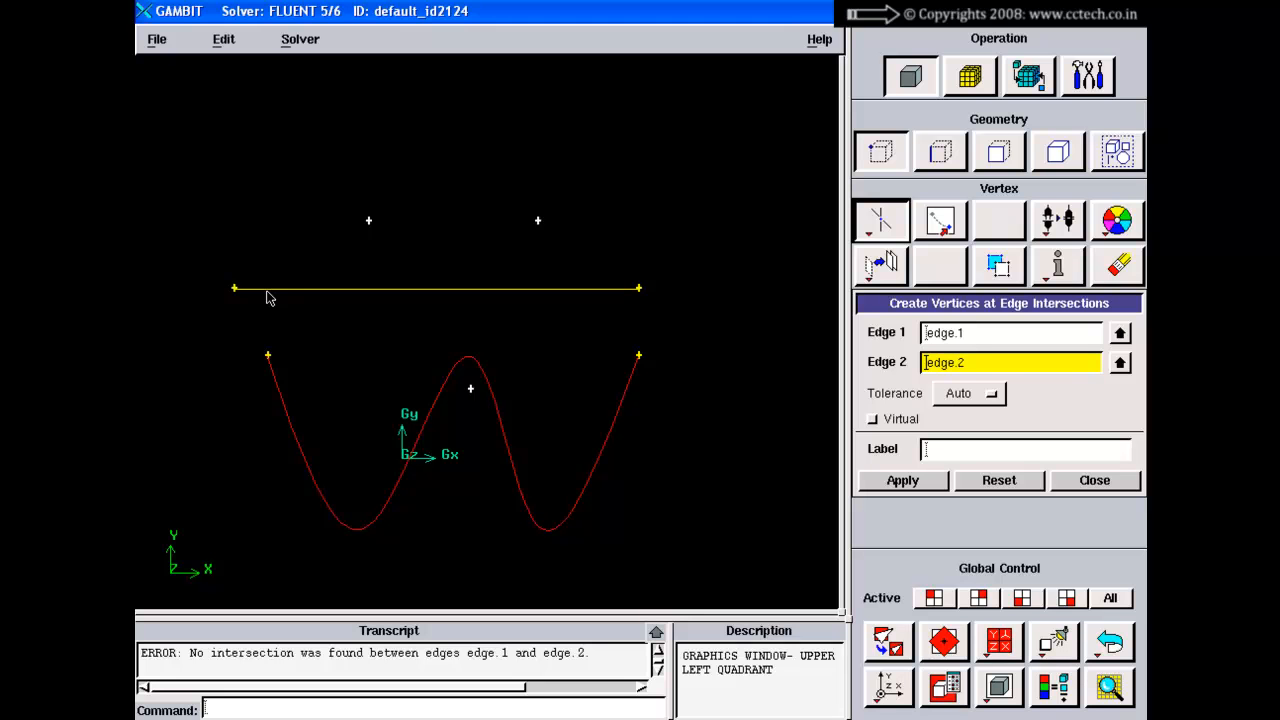
Step: Create real vertices between the straight edge and the reflected wavy edge using a manual tolerance of 5
{"action": "left_click", "coordinate": [945, 396]}
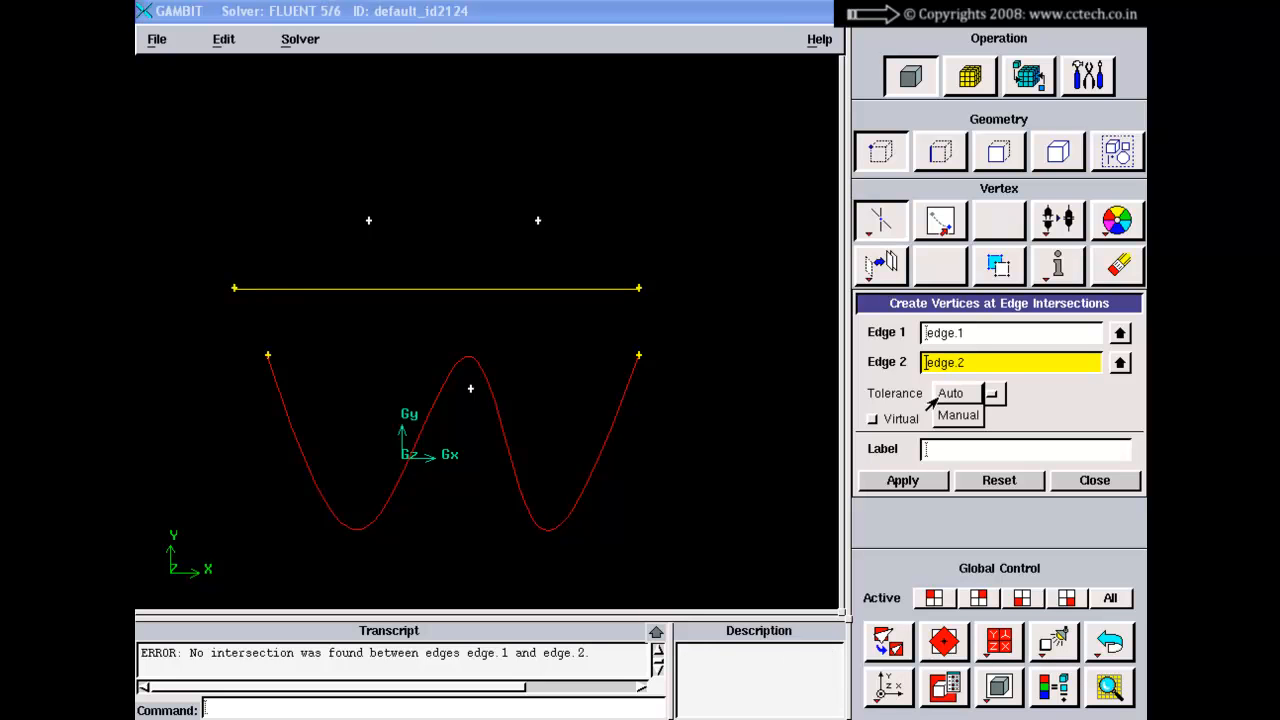
{"action": "left_click", "coordinate": [955, 415]}
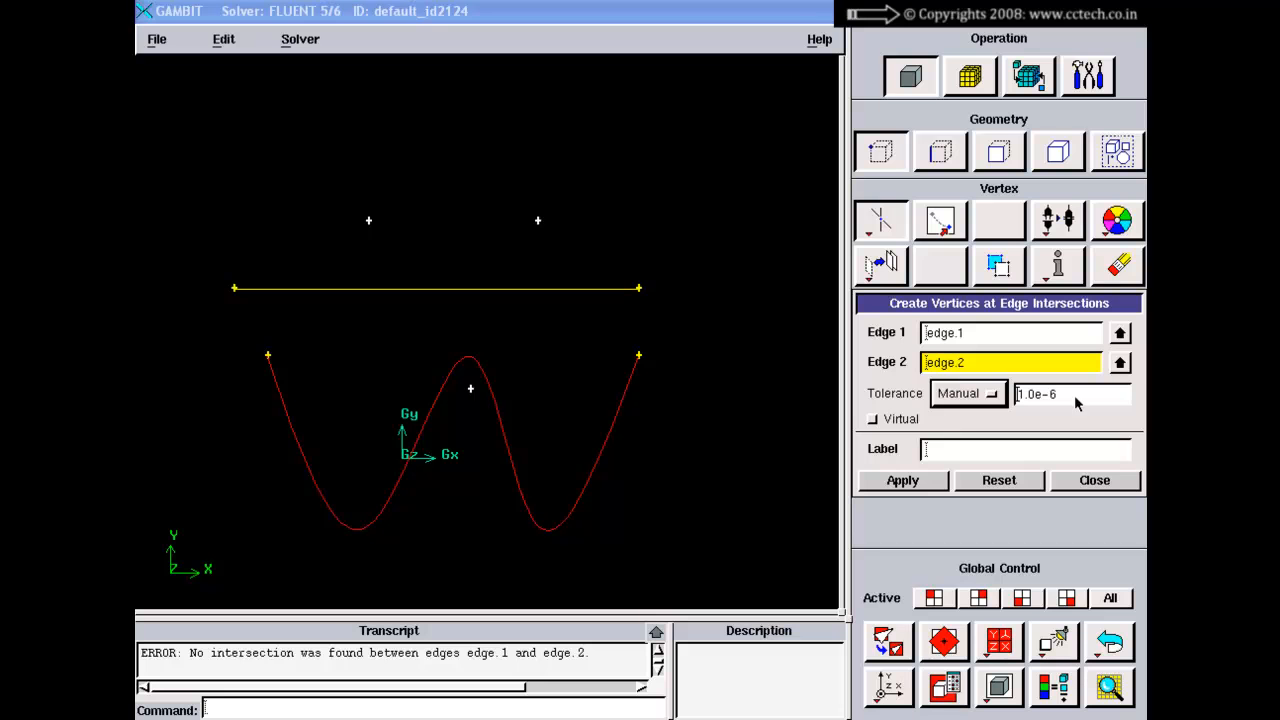
{"action": "type", "text": "5"}
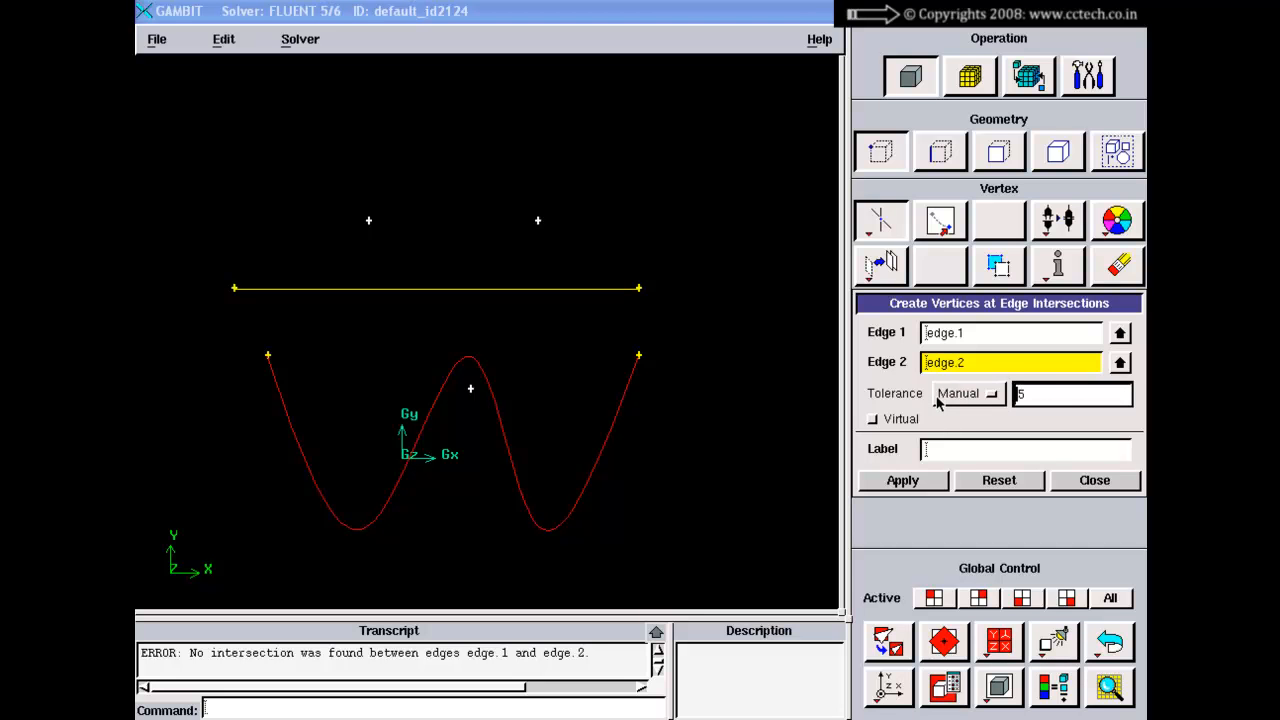
{"action": "left_click", "coordinate": [901, 481]}
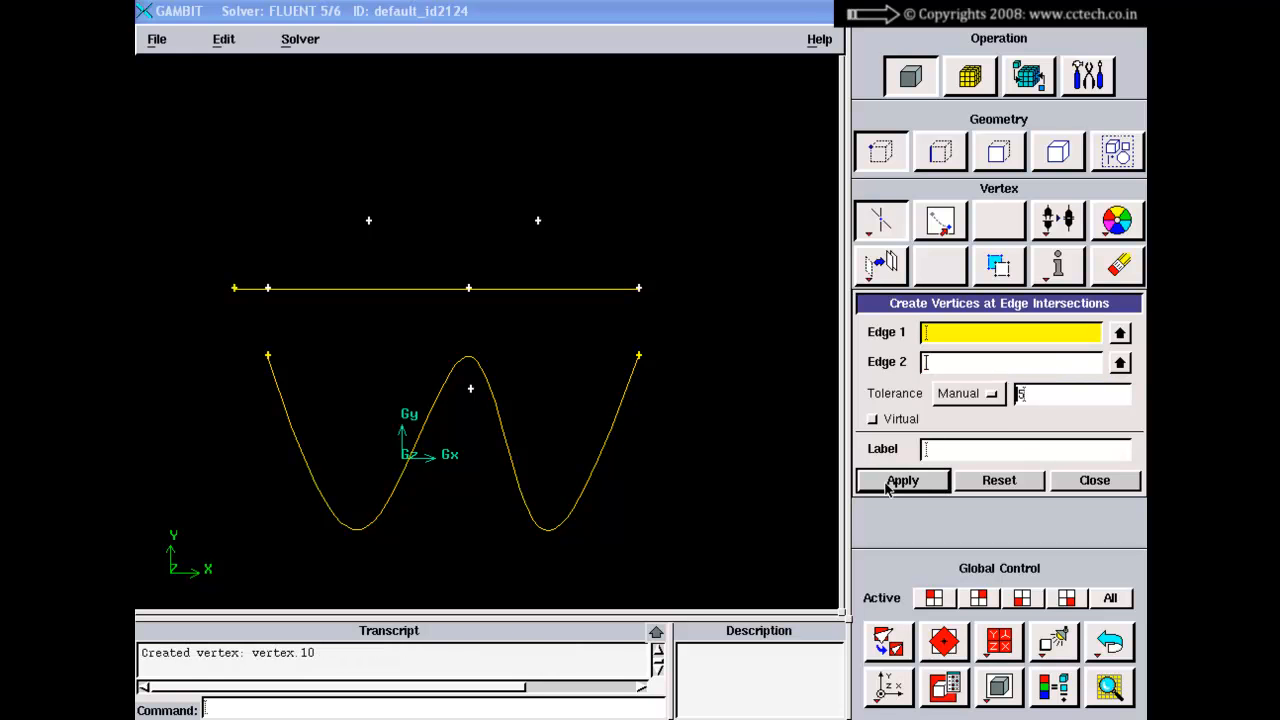
Step: Undo the vertices created with the manual tolerance and return to picking the first edge
{"action": "left_click", "coordinate": [1110, 641]}
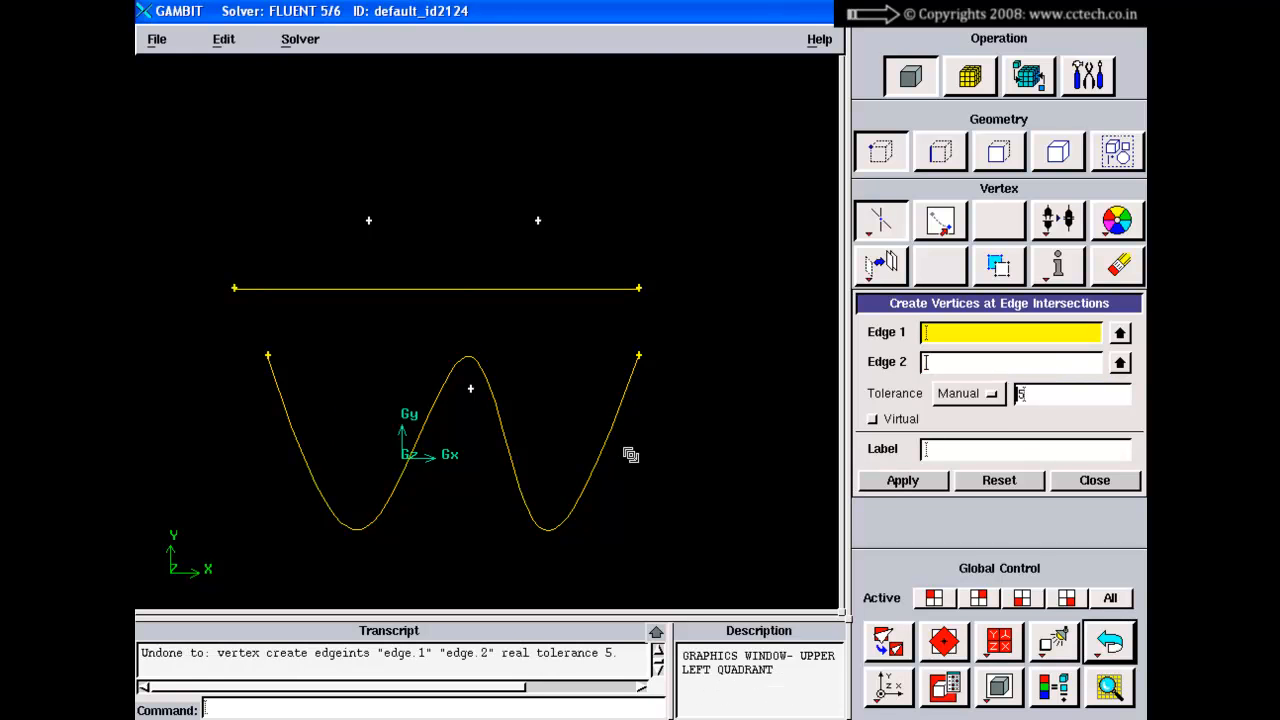
{"action": "right_click_drag", "start_coordinate": [630, 448], "coordinate": [680, 426]}
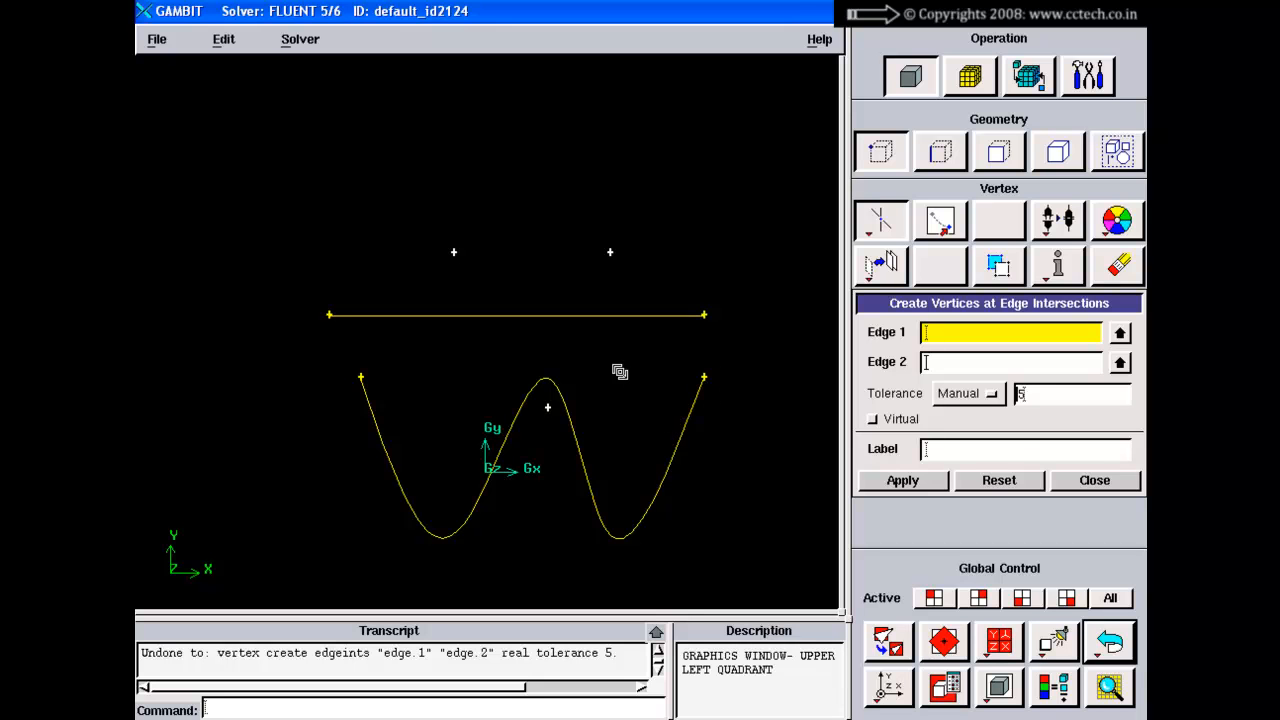
{"action": "right_click_drag", "start_coordinate": [615, 365], "coordinate": [606, 411]}
{"action": "middle_click_drag", "start_coordinate": [606, 411], "coordinate": [566, 379]}
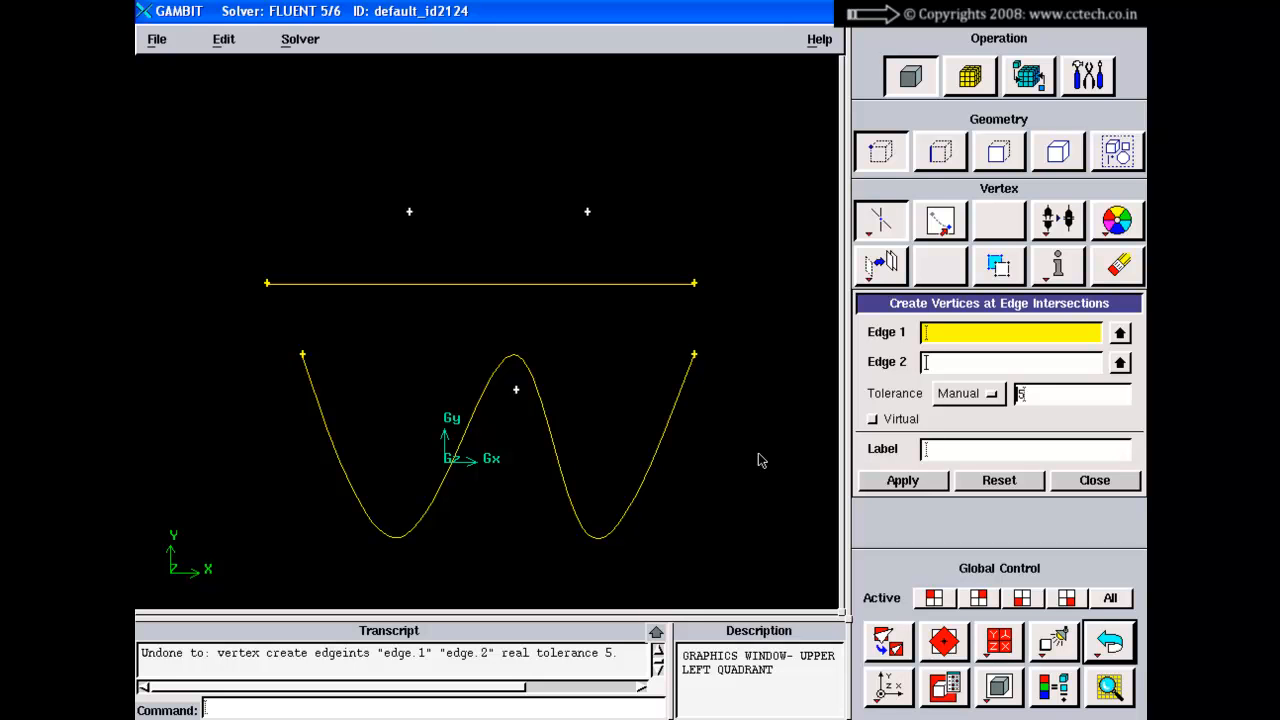
{"action": "left_click", "coordinate": [928, 332]}
{"action": "right_click_drag", "start_coordinate": [571, 330], "coordinate": [563, 294]}
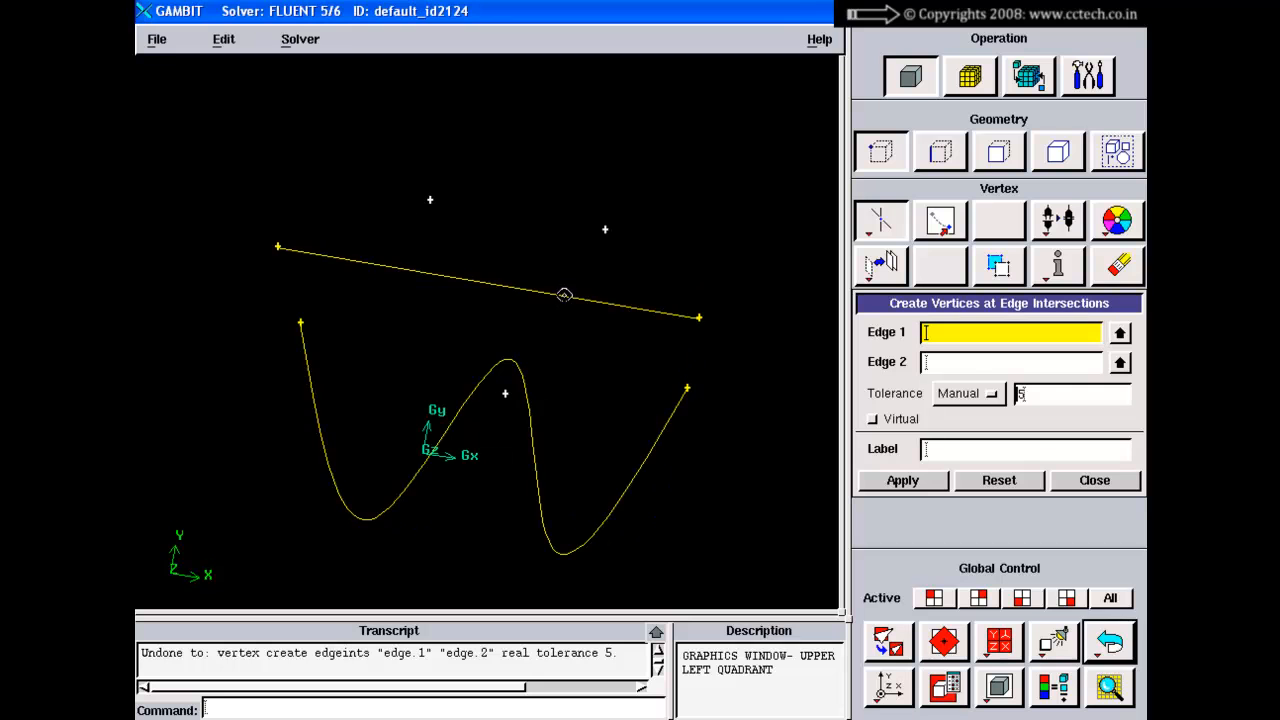
Step: Create real vertices at the intersections of the straight edge and the wavy edge using a manual tolerance of 5
{"action": "left_click", "coordinate": [888, 647]}
{"action": "left_click", "coordinate": [888, 686]}
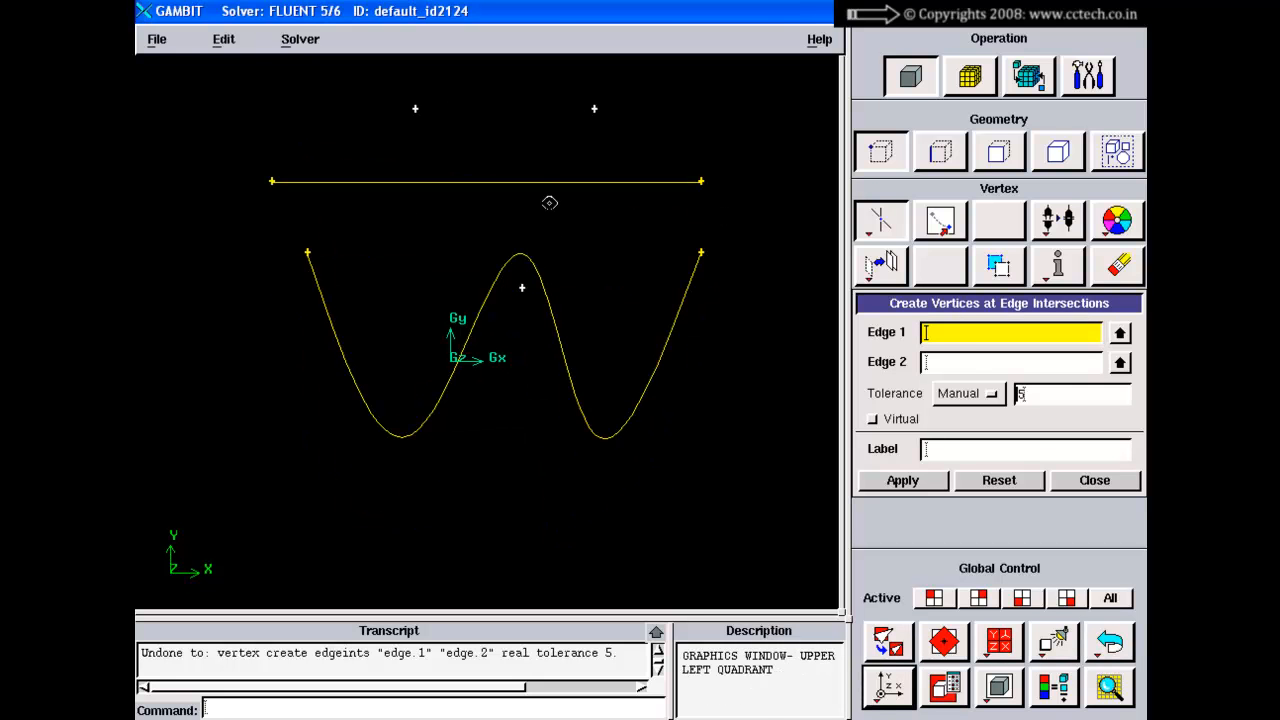
{"action": "left_click", "coordinate": [551, 181], "text": "shift"}
{"action": "middle_click", "coordinate": [556, 154], "text": "shift"}
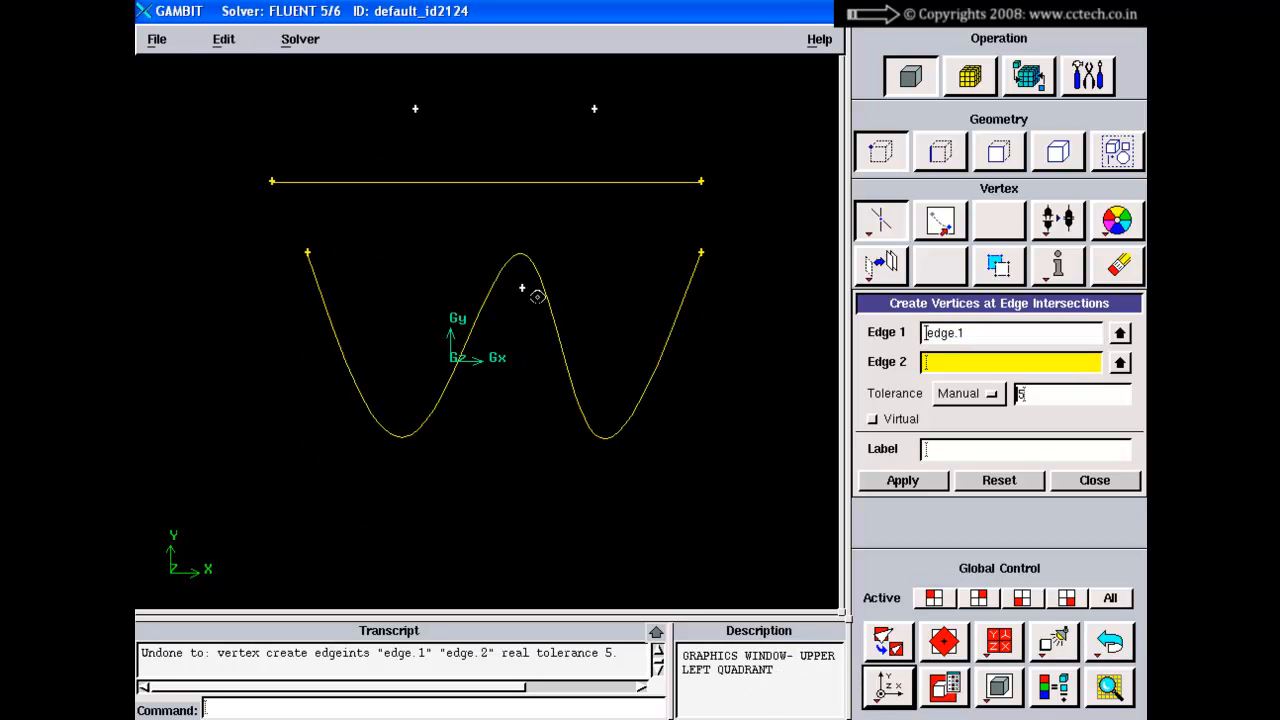
{"action": "left_click", "coordinate": [541, 294], "text": "shift"}
{"action": "double_click", "coordinate": [1050, 394]}
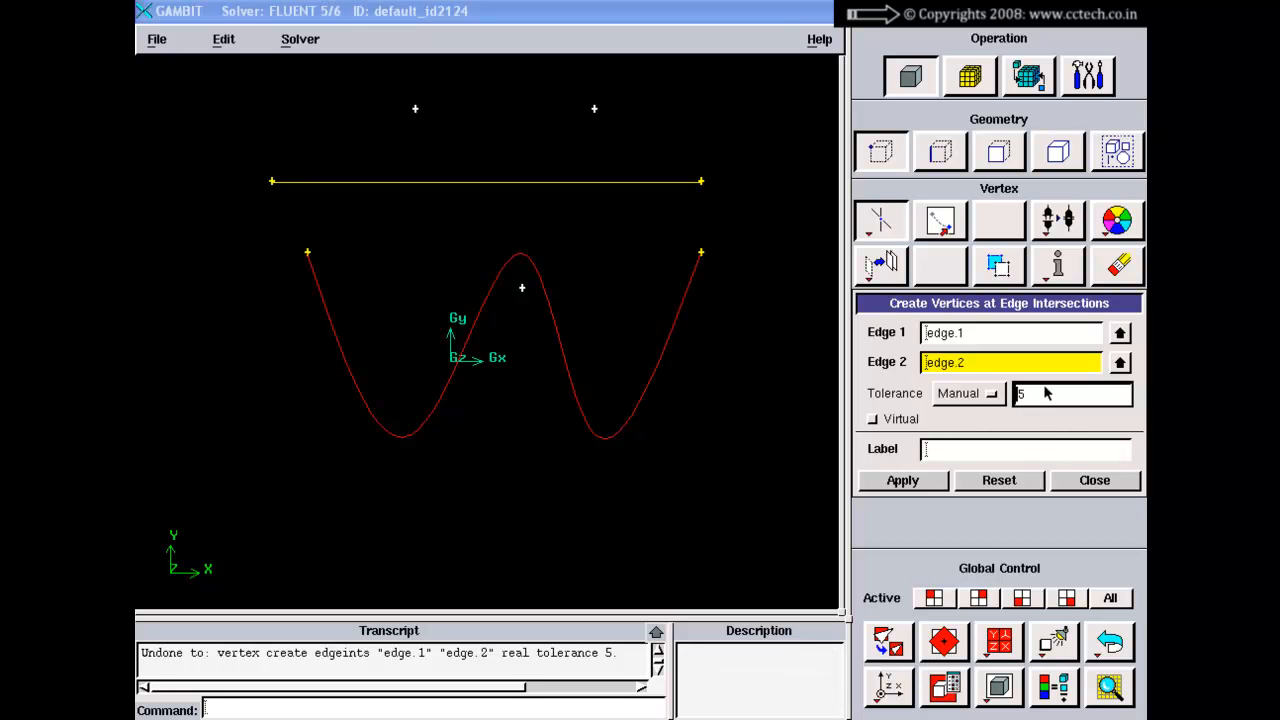
{"action": "left_click", "coordinate": [1076, 400]}
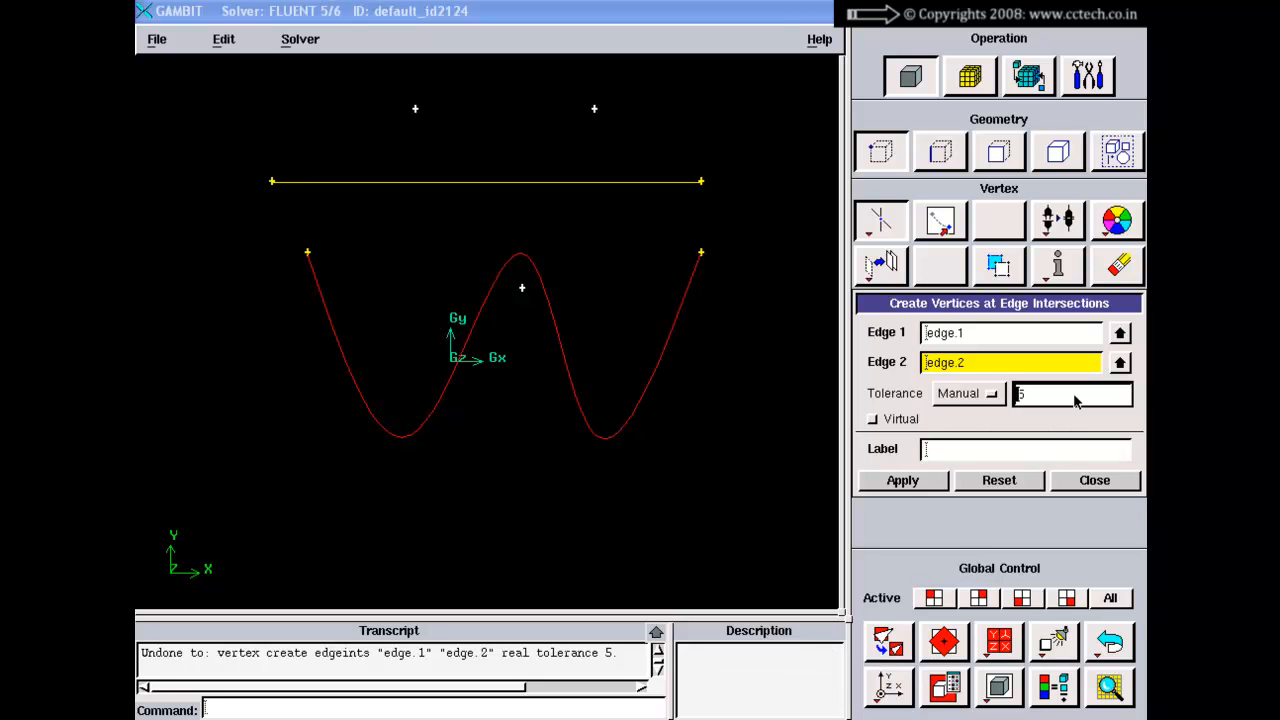
{"action": "left_click", "coordinate": [900, 481]}
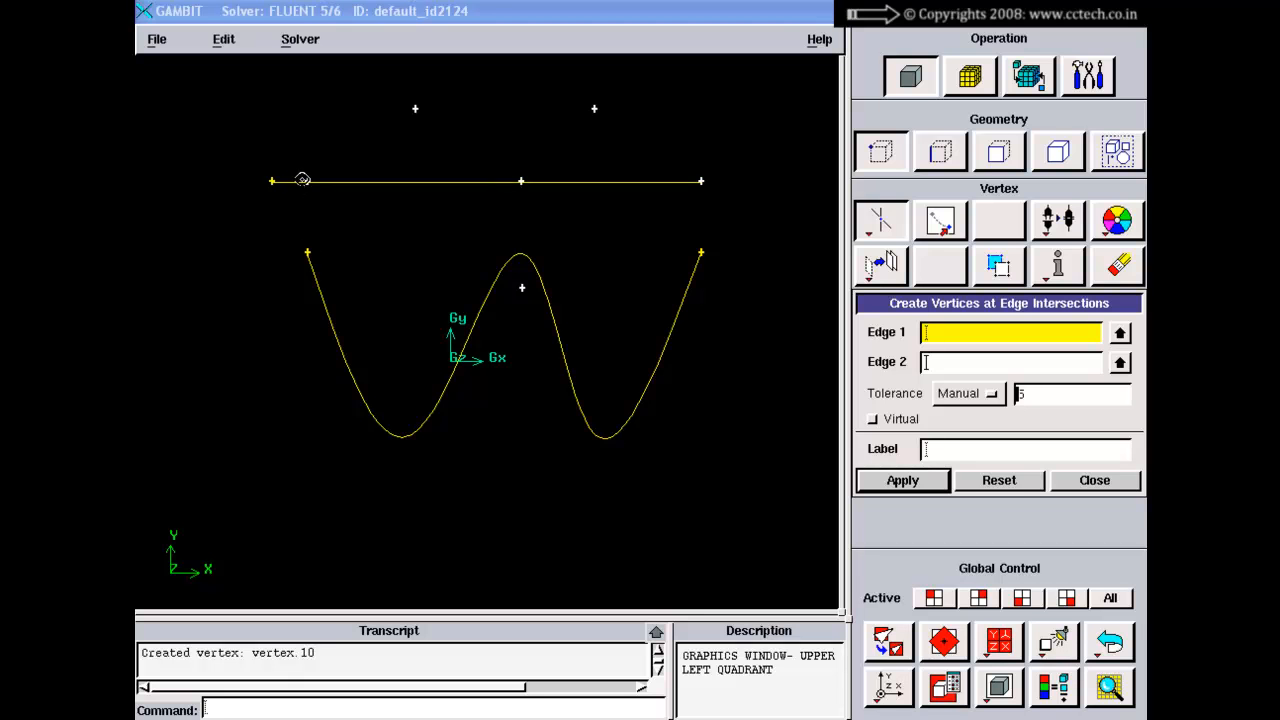
Step: Reset the form for creating vertices at edge intersections to its default settings
{"action": "left_click", "coordinate": [386, 206]}
{"action": "right_click_drag", "start_coordinate": [389, 214], "coordinate": [391, 295]}
{"action": "middle_click_drag", "start_coordinate": [391, 295], "coordinate": [426, 436]}
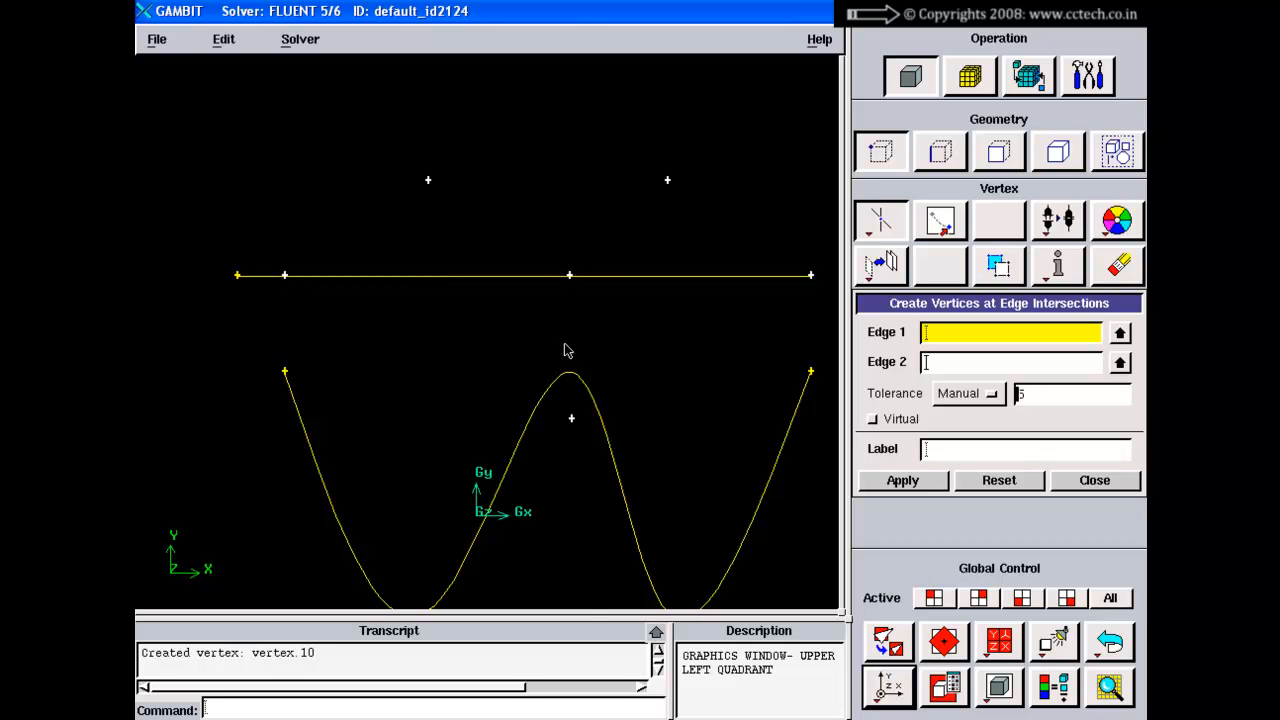
{"action": "middle_click_drag", "start_coordinate": [569, 349], "coordinate": [554, 324]}
{"action": "right_click_drag", "start_coordinate": [559, 390], "coordinate": [555, 360]}
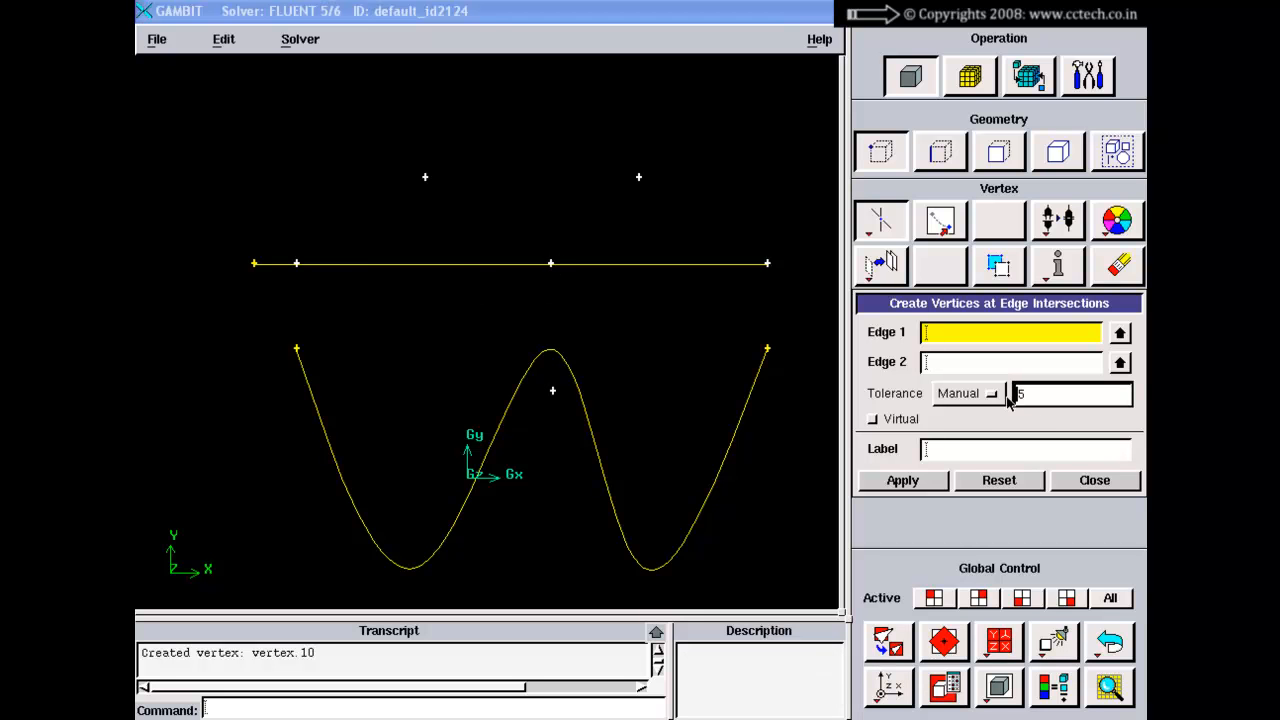
{"action": "left_click", "coordinate": [1000, 486]}
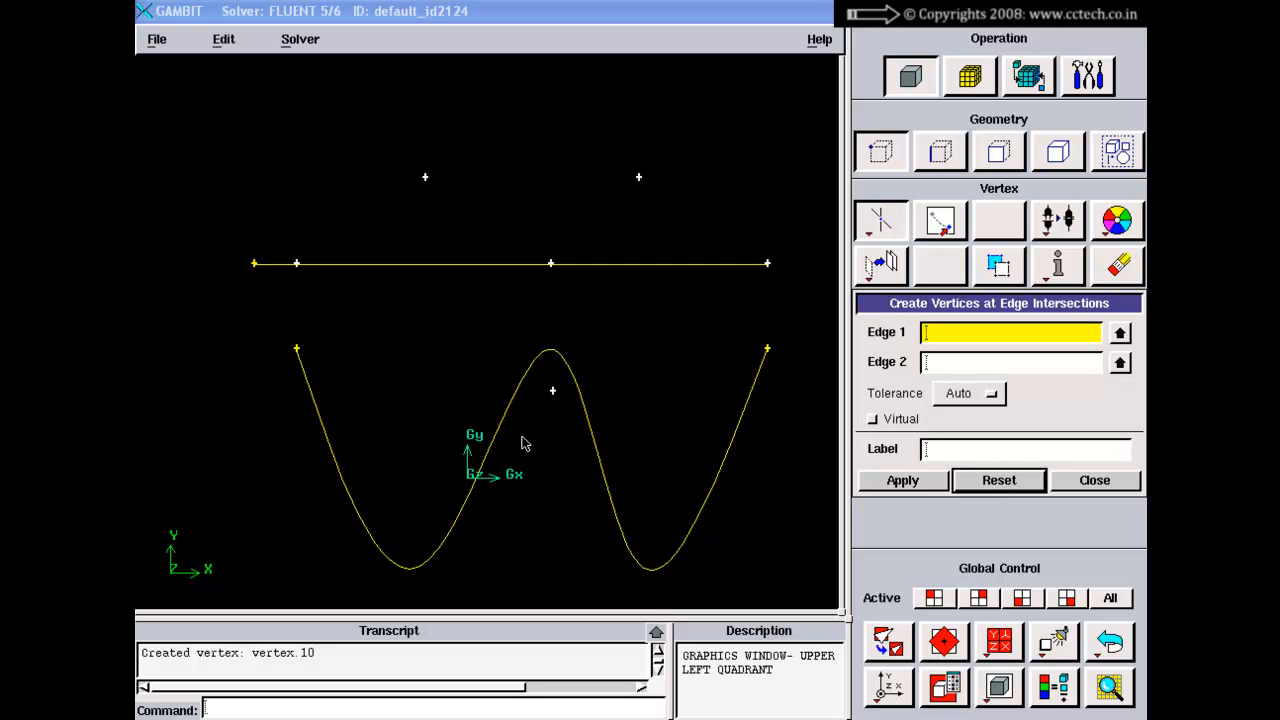
{"action": "right_click_drag", "start_coordinate": [522, 438], "coordinate": [511, 374]}
{"action": "middle_click_drag", "start_coordinate": [511, 374], "coordinate": [491, 405]}
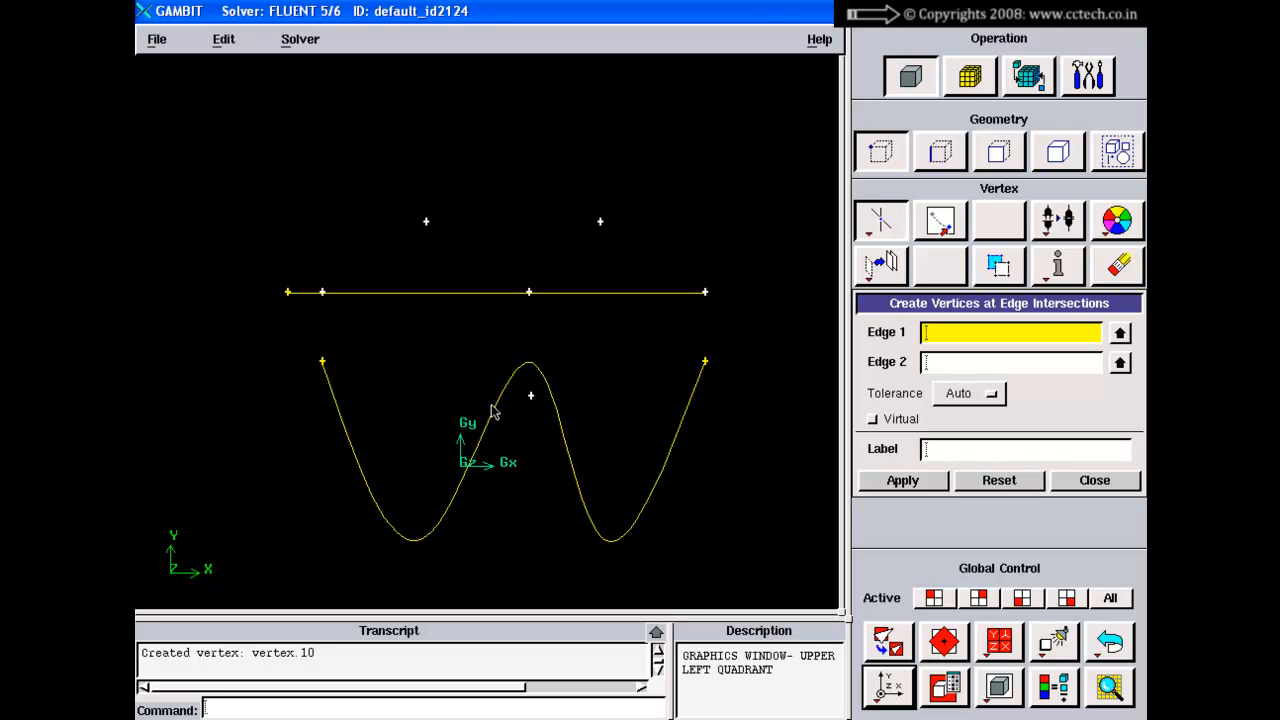
{"action": "right_click_drag", "start_coordinate": [573, 342], "coordinate": [560, 432]}
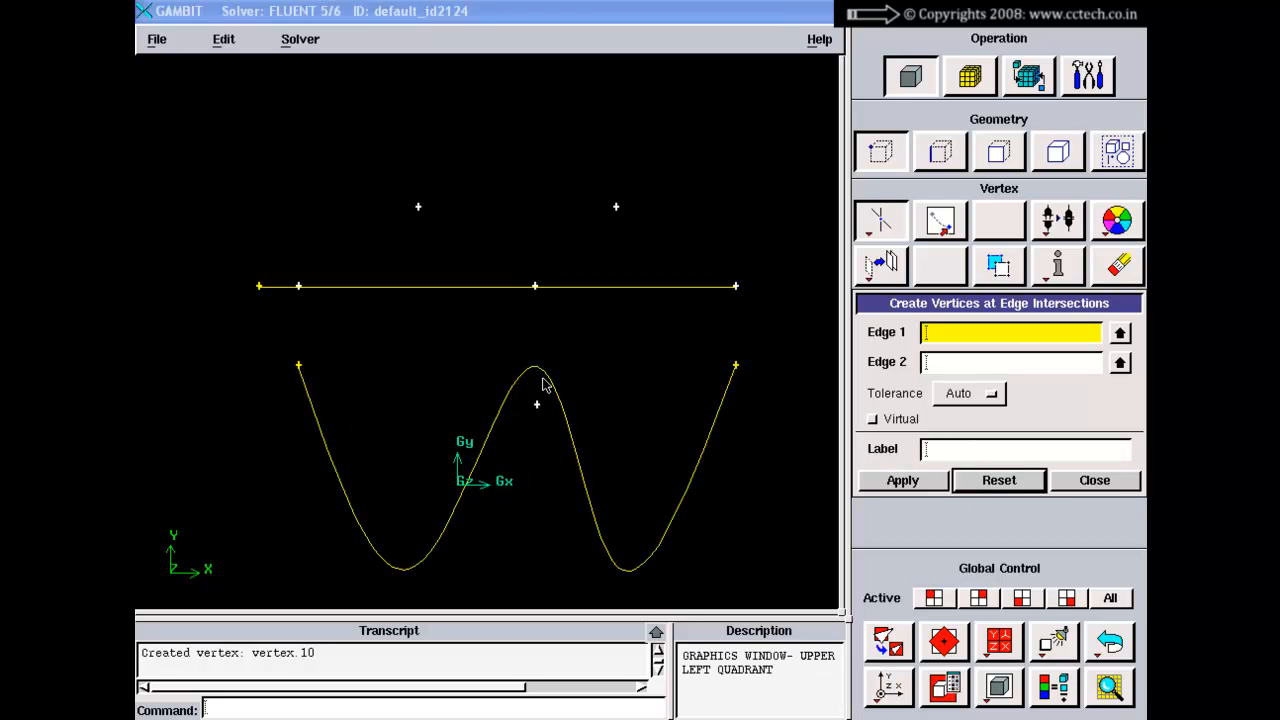
{"action": "right_click_drag", "start_coordinate": [546, 380], "coordinate": [537, 350]}
{"action": "middle_click_drag", "start_coordinate": [536, 351], "coordinate": [543, 360]}
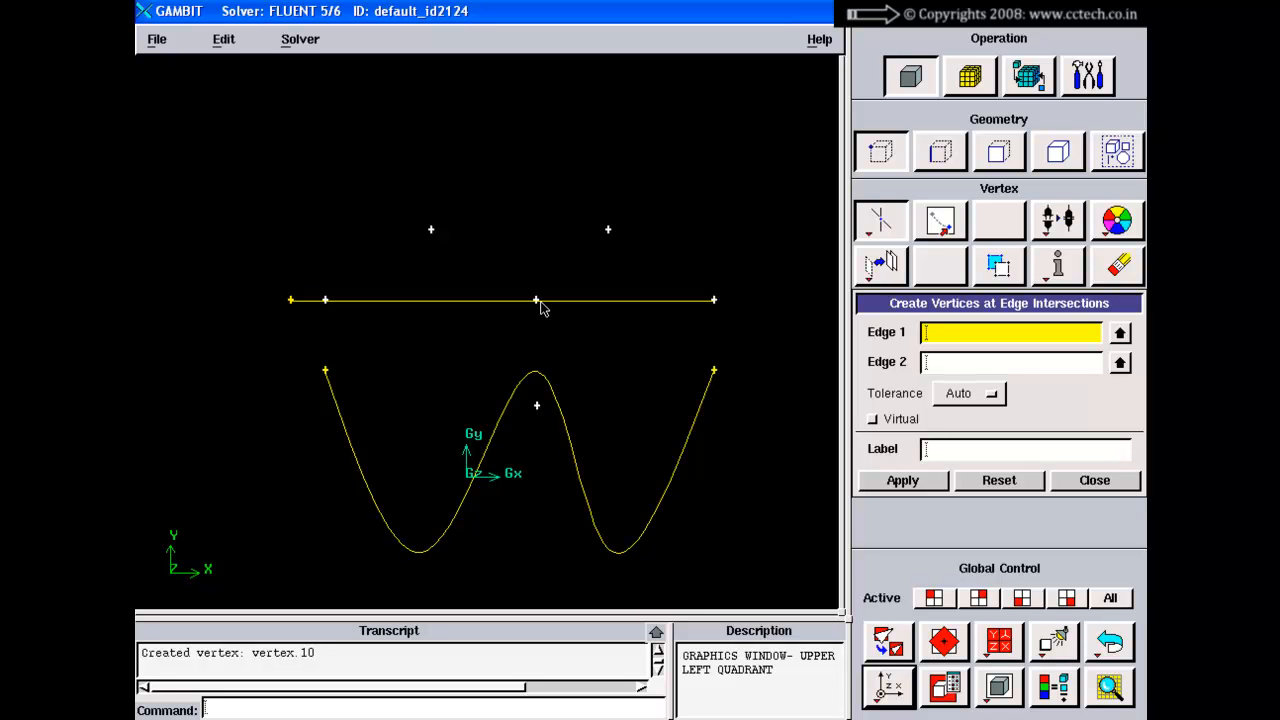
Step: Switch the tolerance to Manual and back to Auto, and turn the Virtual option on and off again
{"action": "left_click", "coordinate": [962, 393]}
{"action": "left_click", "coordinate": [950, 418]}
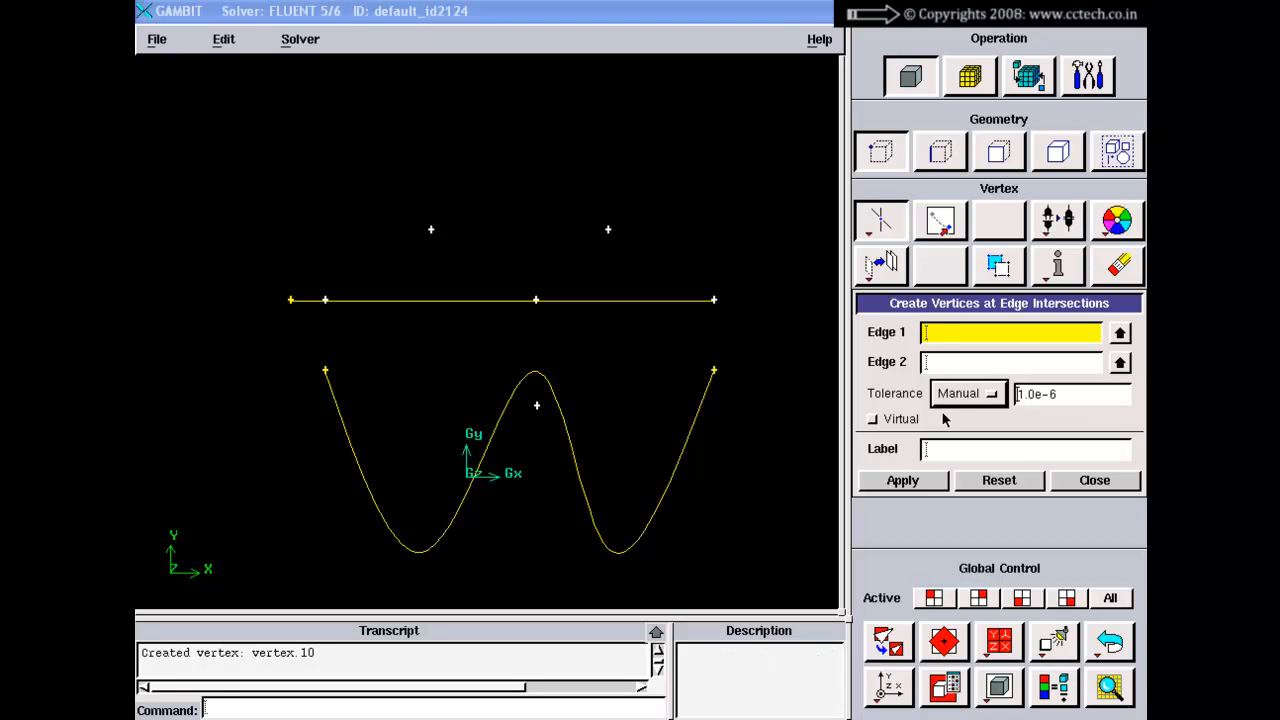
{"action": "left_click", "coordinate": [942, 396]}
{"action": "left_click", "coordinate": [951, 371]}
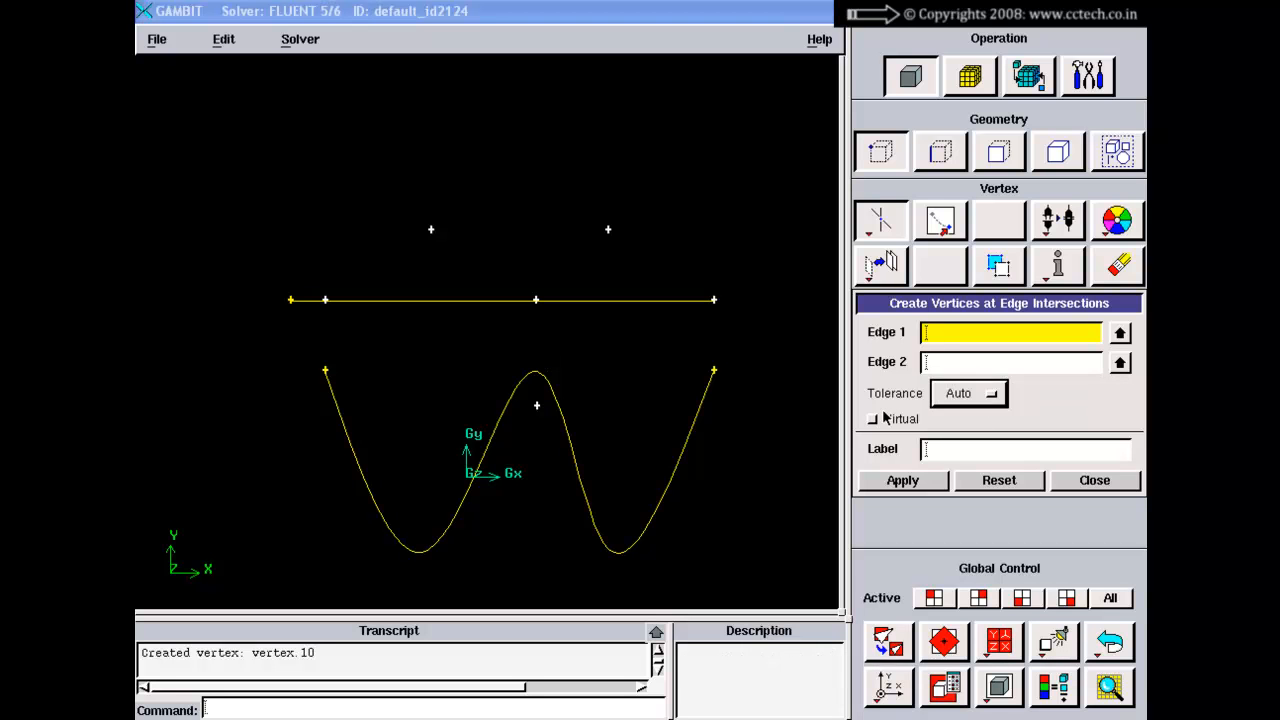
{"action": "left_click", "coordinate": [872, 419]}
{"action": "left_click", "coordinate": [872, 419]}
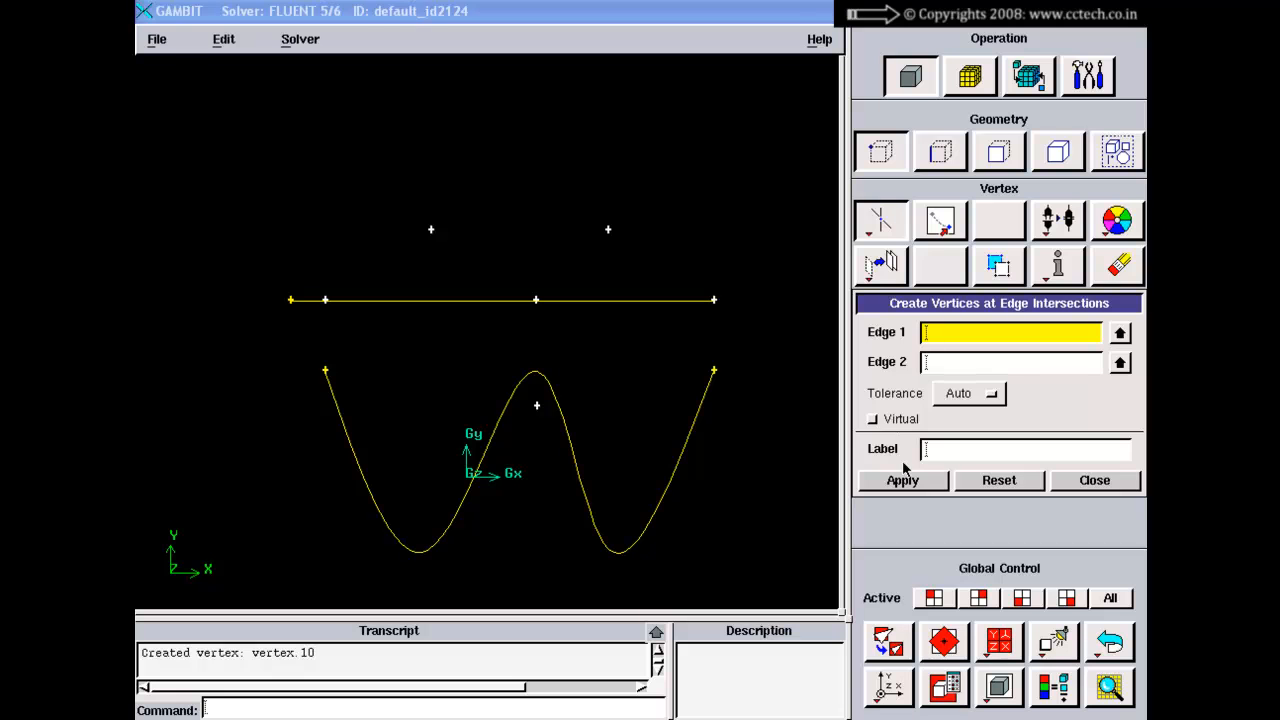
Step: Close the edge-intersection vertex form and open the form for creating a real vertex at a centroid
{"action": "left_click", "coordinate": [993, 484]}
{"action": "left_click", "coordinate": [1090, 480]}
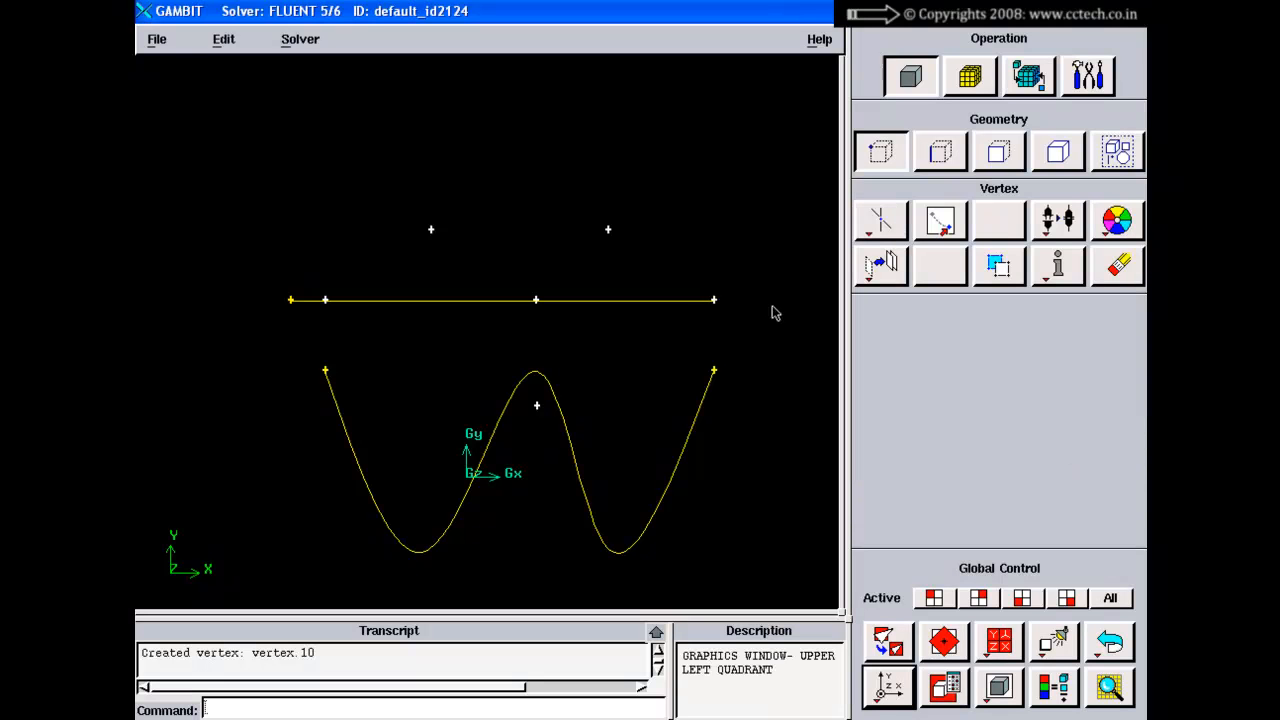
{"action": "right_click_drag", "start_coordinate": [569, 437], "coordinate": [556, 380]}
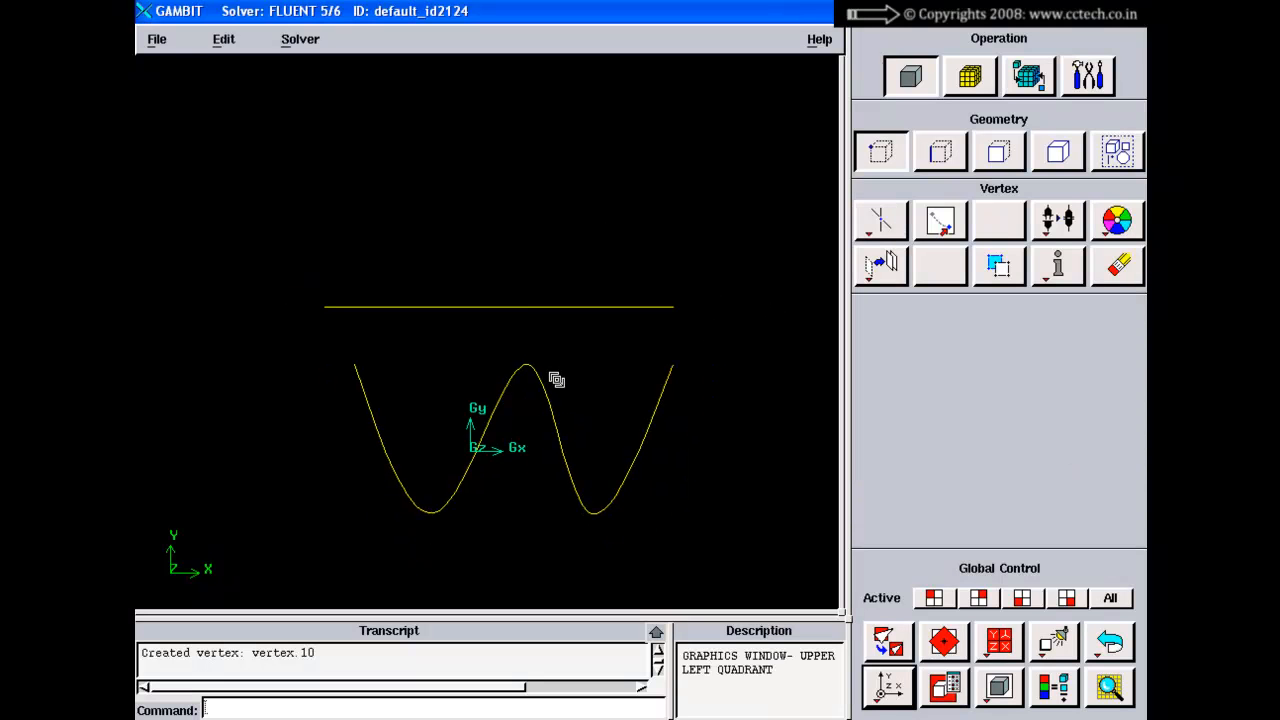
{"action": "right_click", "coordinate": [878, 222]}
{"action": "left_click", "coordinate": [912, 462]}
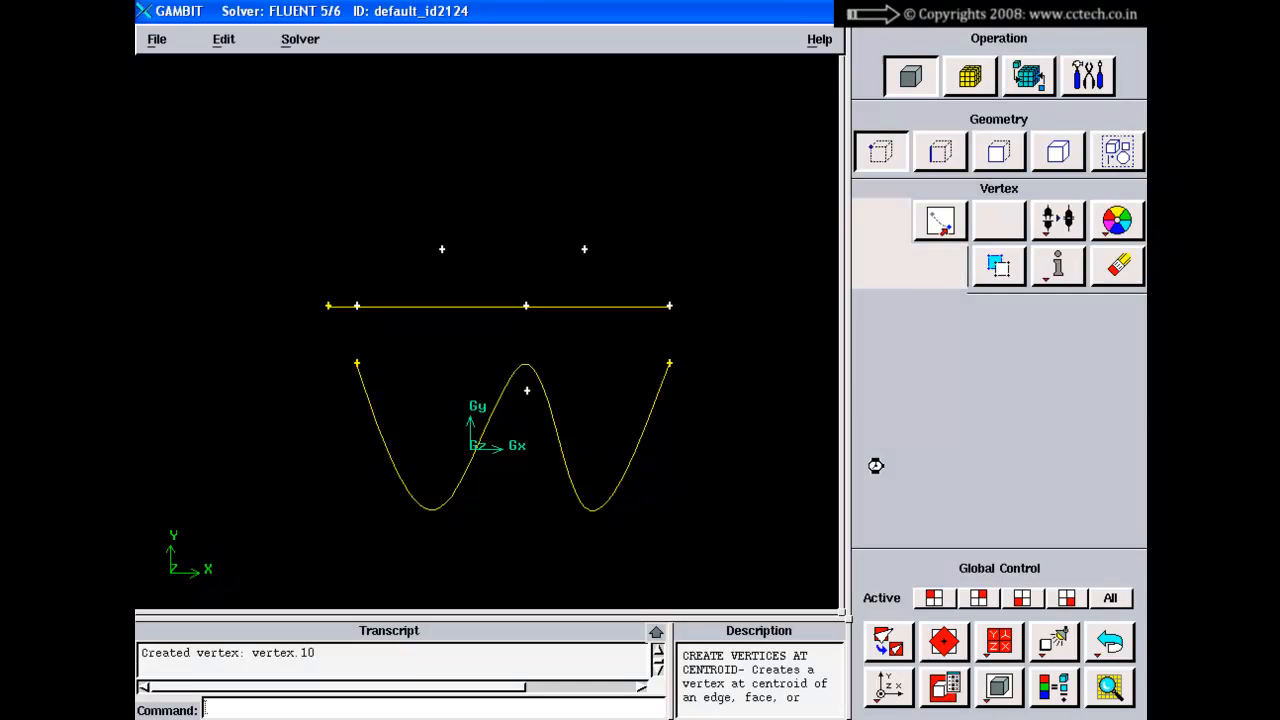
{"action": "left_click_drag", "start_coordinate": [912, 304], "coordinate": [864, 328]}
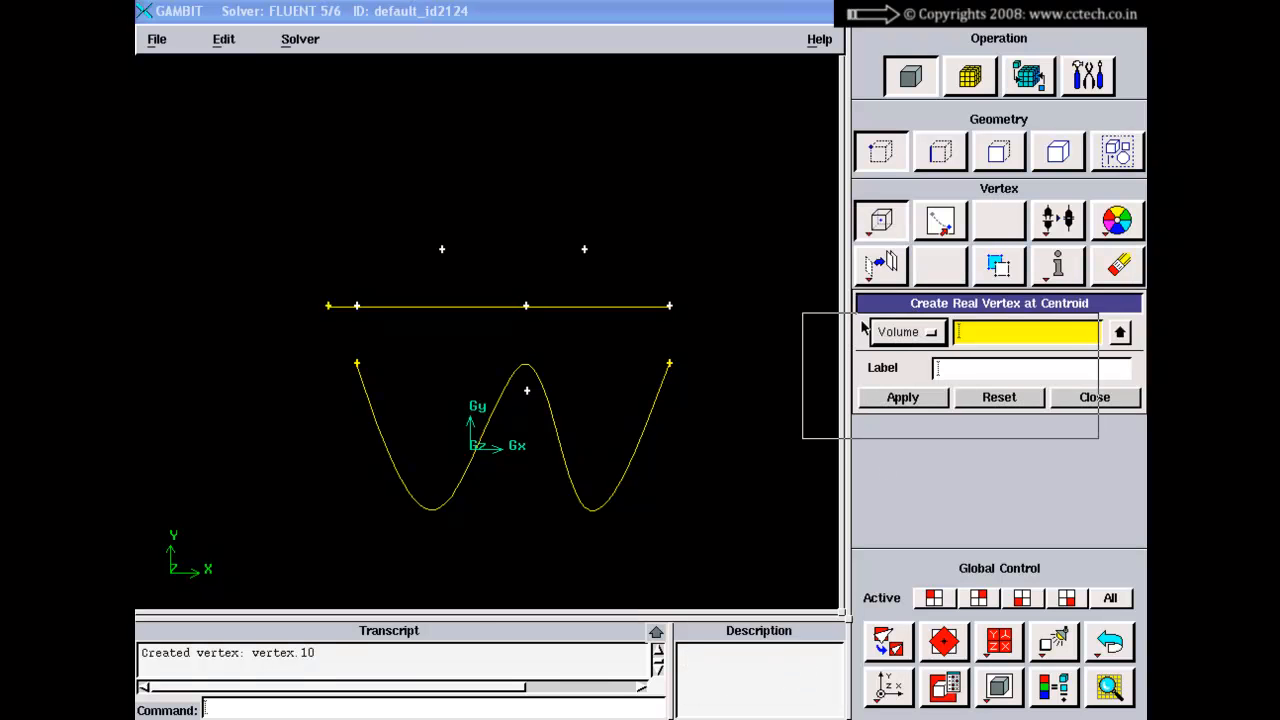
Step: Clear all existing geometry with the reset command
{"action": "left_click", "coordinate": [436, 710]}
{"action": "type", "text": "reset"}
{"action": "key", "text": "Return"}
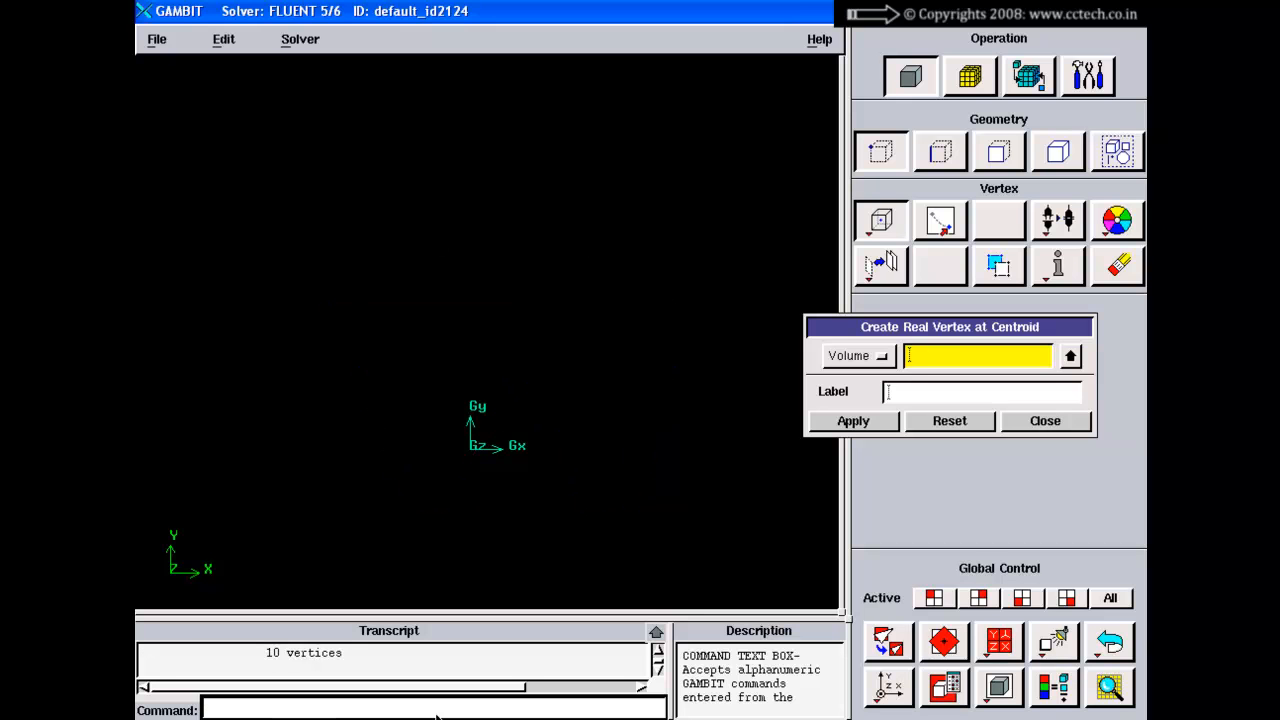
Step: Create a brick of width 10 and display it in isometric view
{"action": "right_click", "coordinate": [967, 570]}
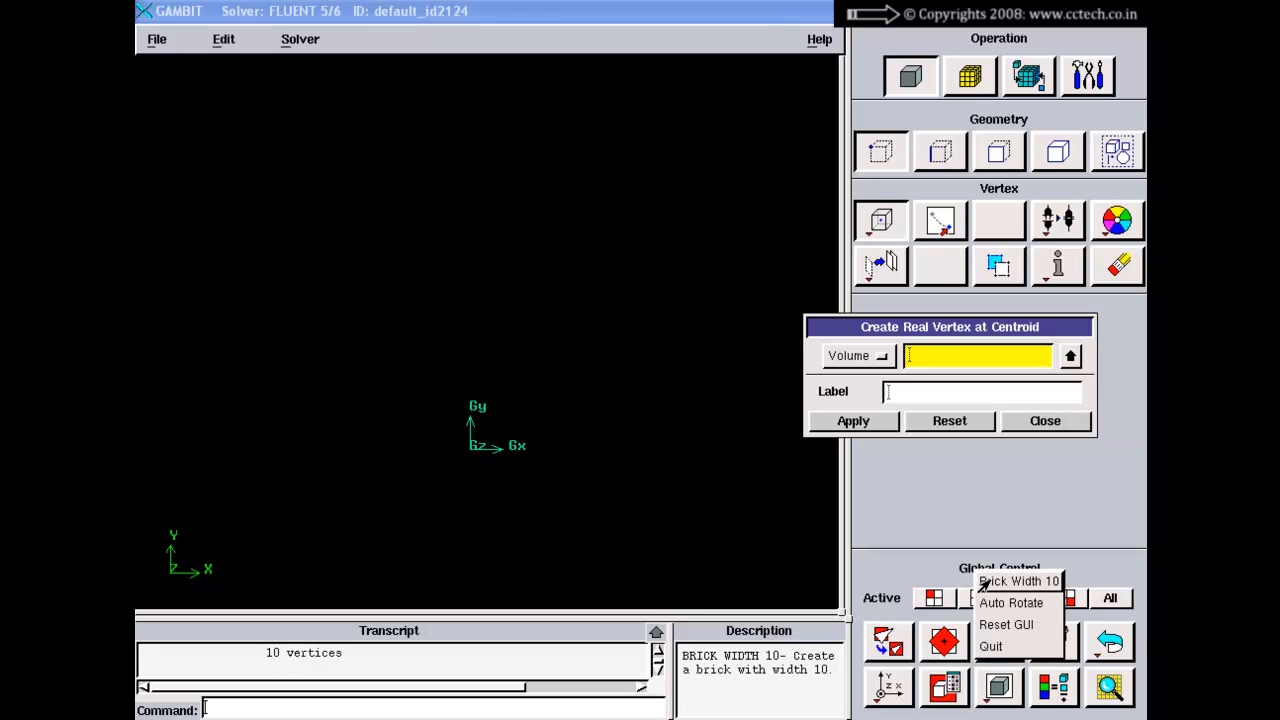
{"action": "left_click", "coordinate": [984, 579]}
{"action": "left_click_drag", "start_coordinate": [561, 391], "coordinate": [585, 400]}
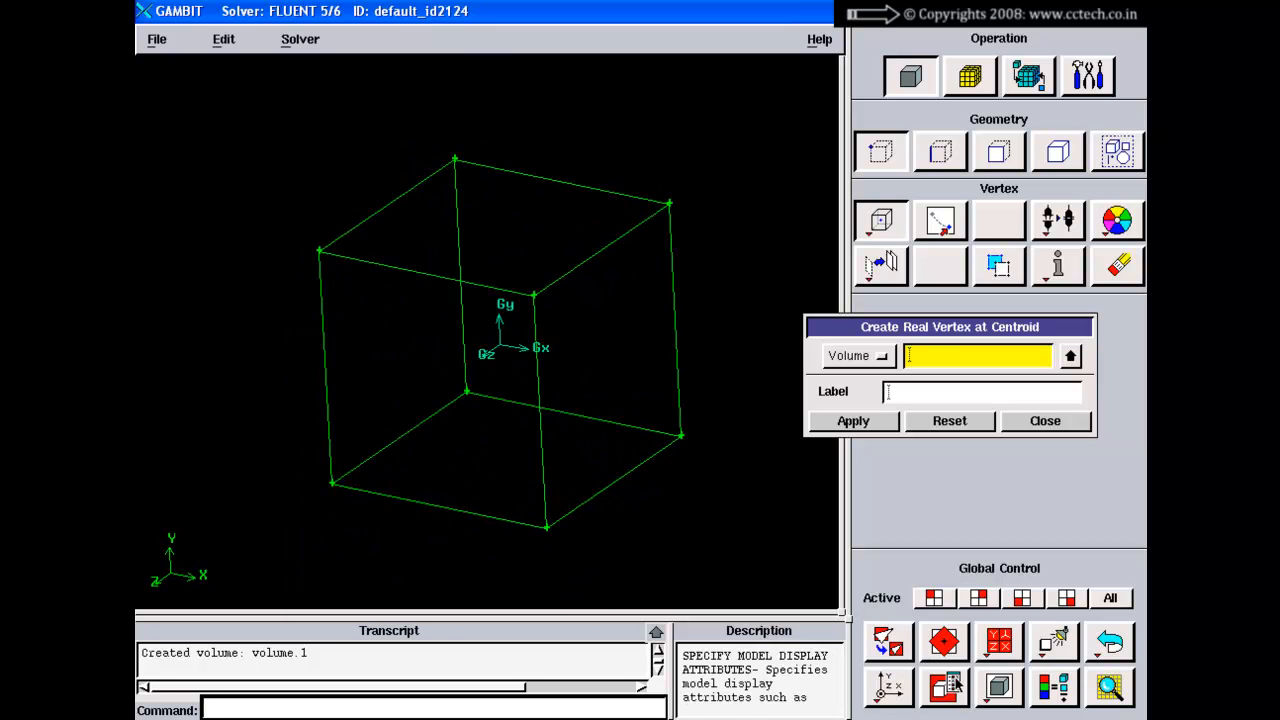
{"action": "left_click", "coordinate": [866, 633]}
{"action": "left_click", "coordinate": [866, 672]}
{"action": "left_click_drag", "start_coordinate": [688, 466], "coordinate": [633, 513]}
{"action": "right_click_drag", "start_coordinate": [866, 672], "coordinate": [897, 568]}
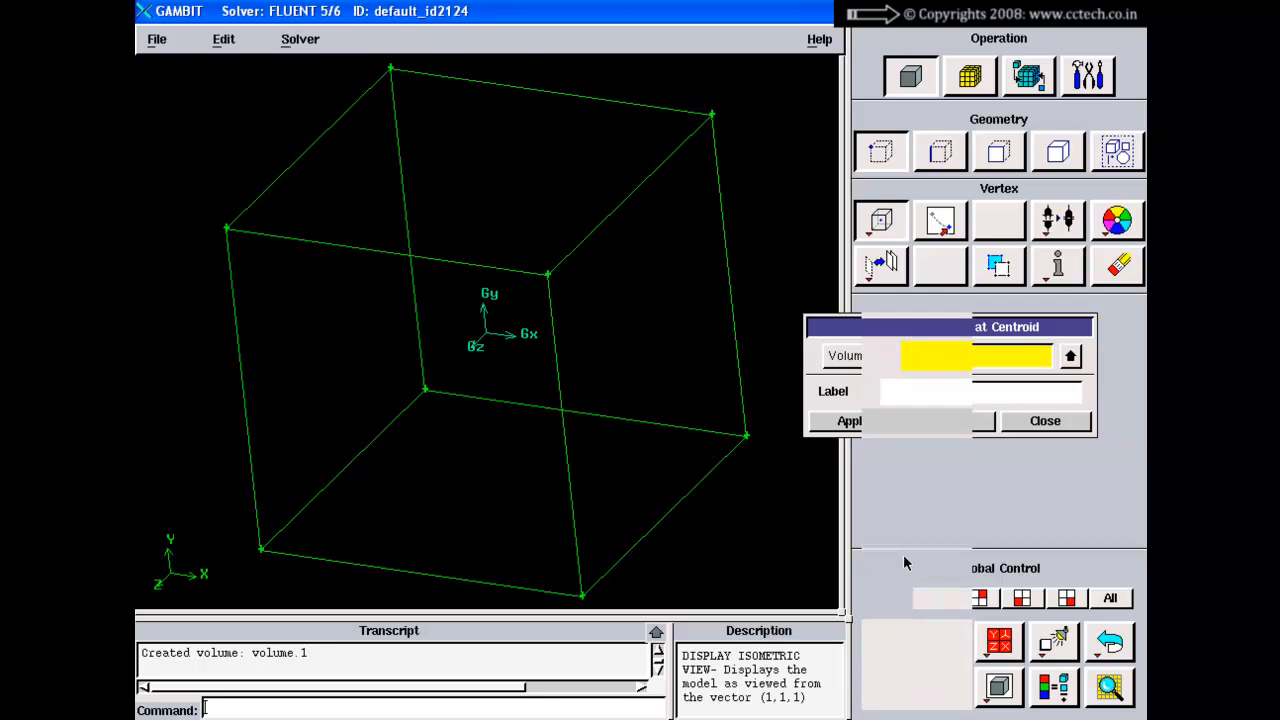
Step: Create a real vertex at the centroid of the brick volume
{"action": "left_click_drag", "start_coordinate": [594, 457], "coordinate": [580, 388]}
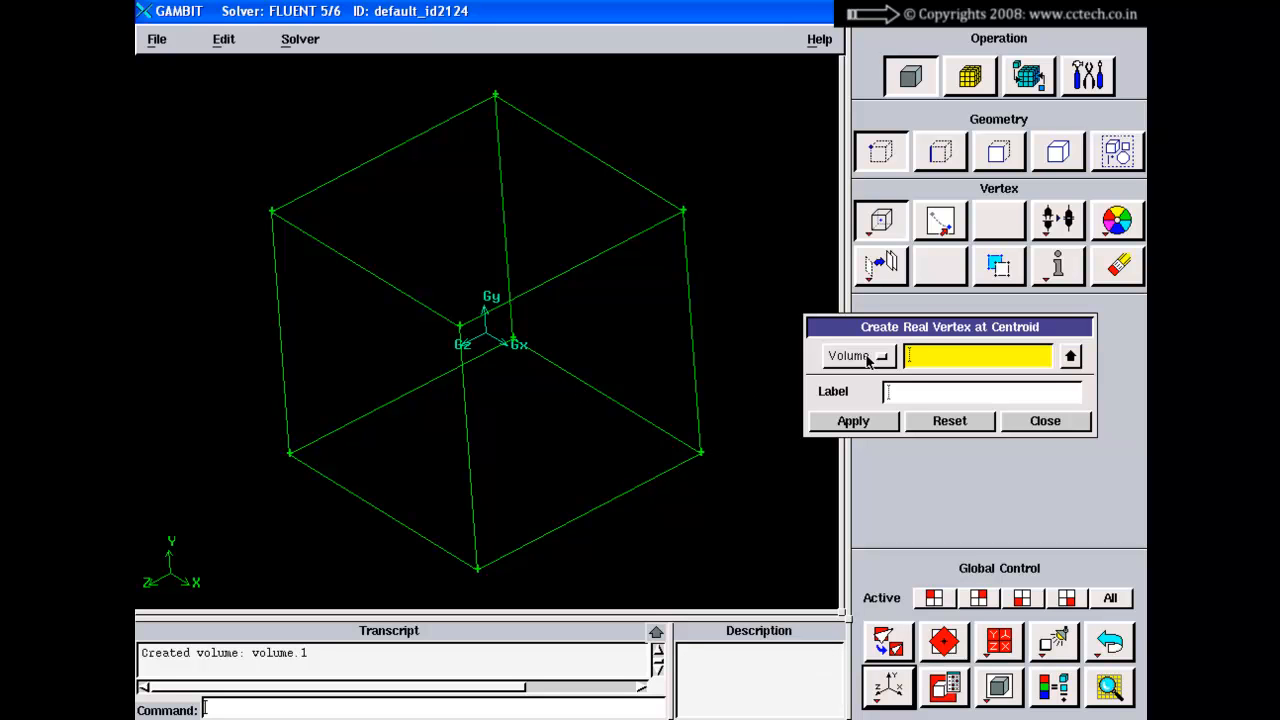
{"action": "left_click", "coordinate": [631, 242], "text": "shift"}
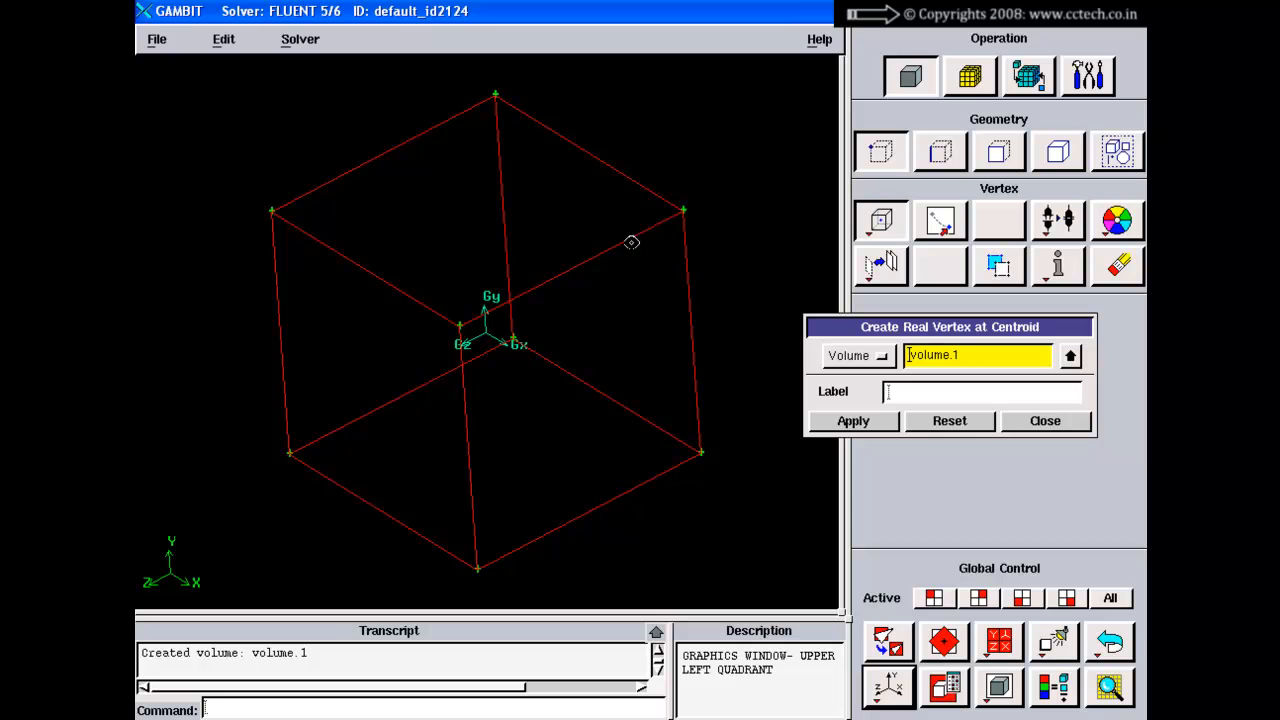
{"action": "middle_click", "coordinate": [733, 218], "text": "shift"}
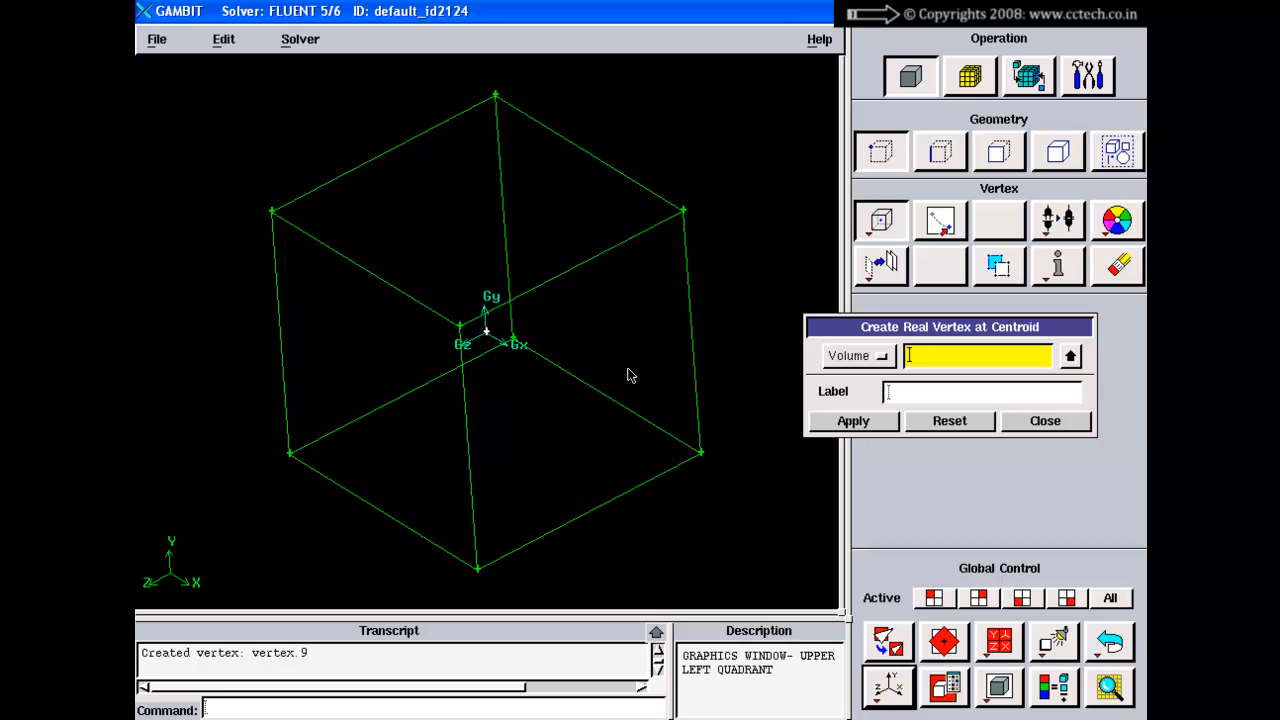
Step: Create a real vertex at the centroid of the brick's +X side face
{"action": "left_click", "coordinate": [862, 358]}
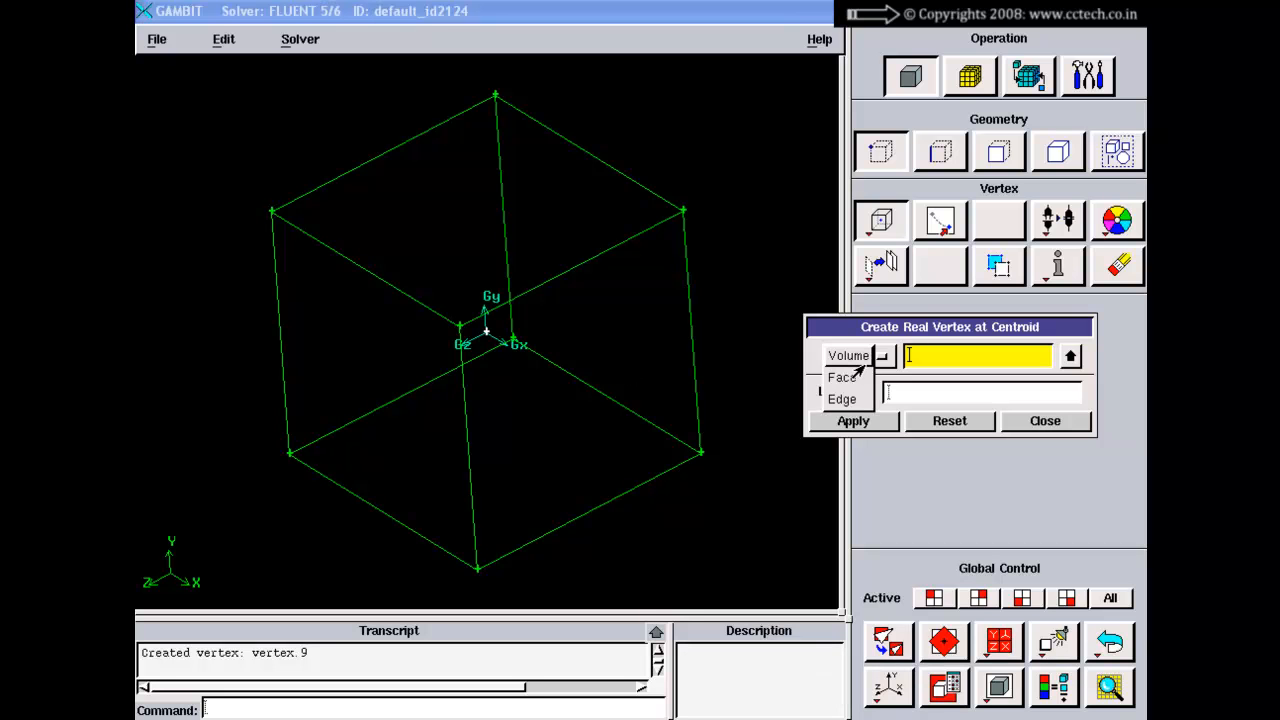
{"action": "left_click", "coordinate": [856, 381]}
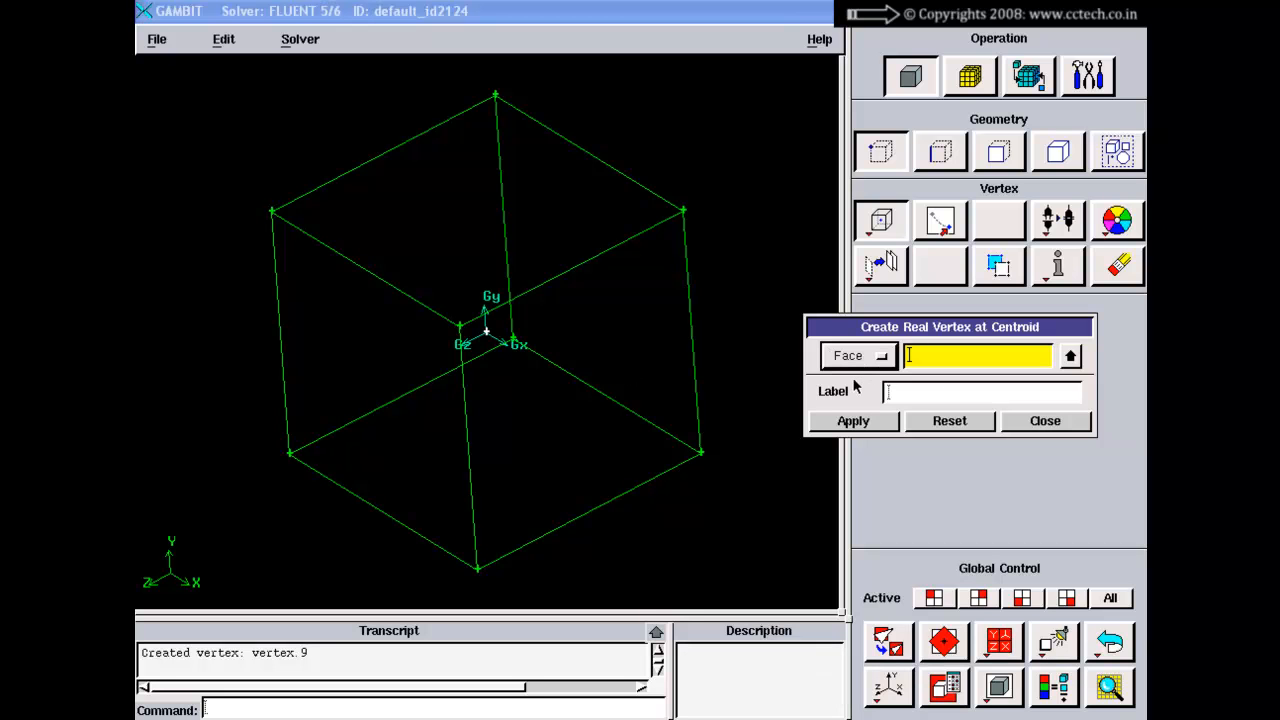
{"action": "left_click", "coordinate": [578, 272], "text": "shift"}
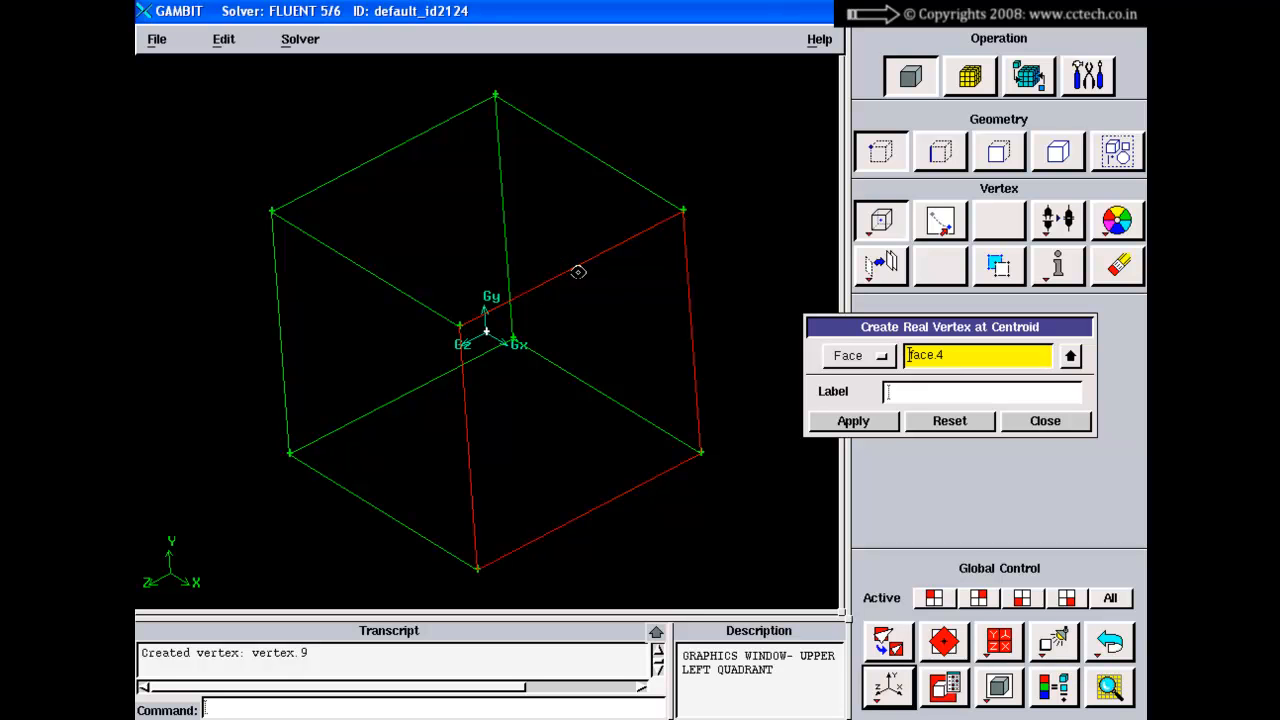
{"action": "right_click", "coordinate": [696, 222], "text": "shift"}
{"action": "left_click_drag", "start_coordinate": [606, 434], "coordinate": [589, 400]}
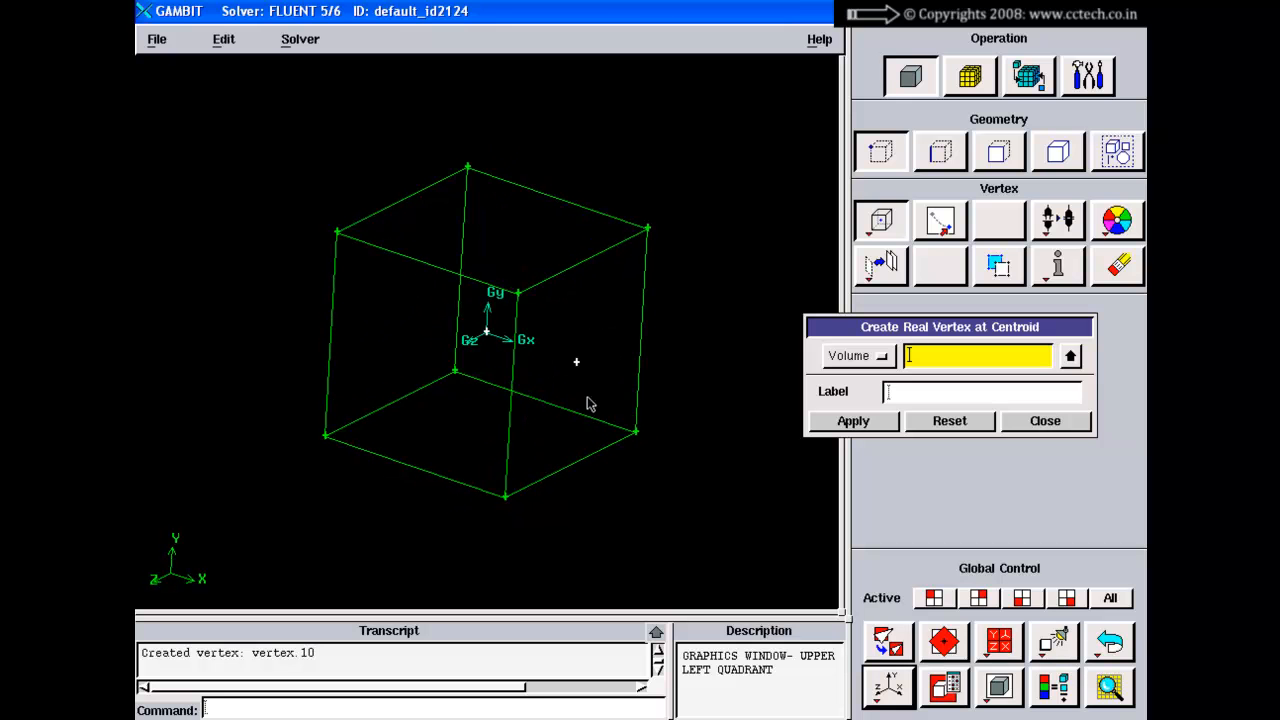
Step: Create a real vertex at the centroid of the brick's top rear edge, which runs along X
{"action": "left_click", "coordinate": [845, 362]}
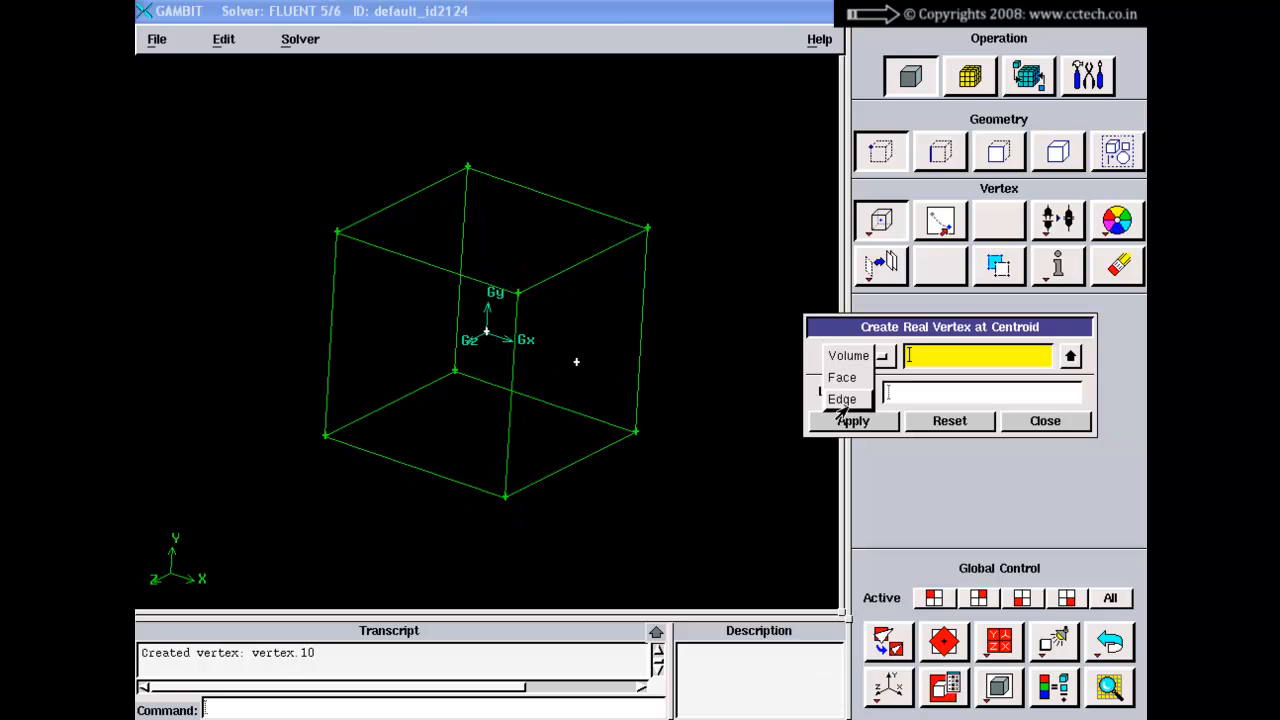
{"action": "left_click", "coordinate": [842, 400]}
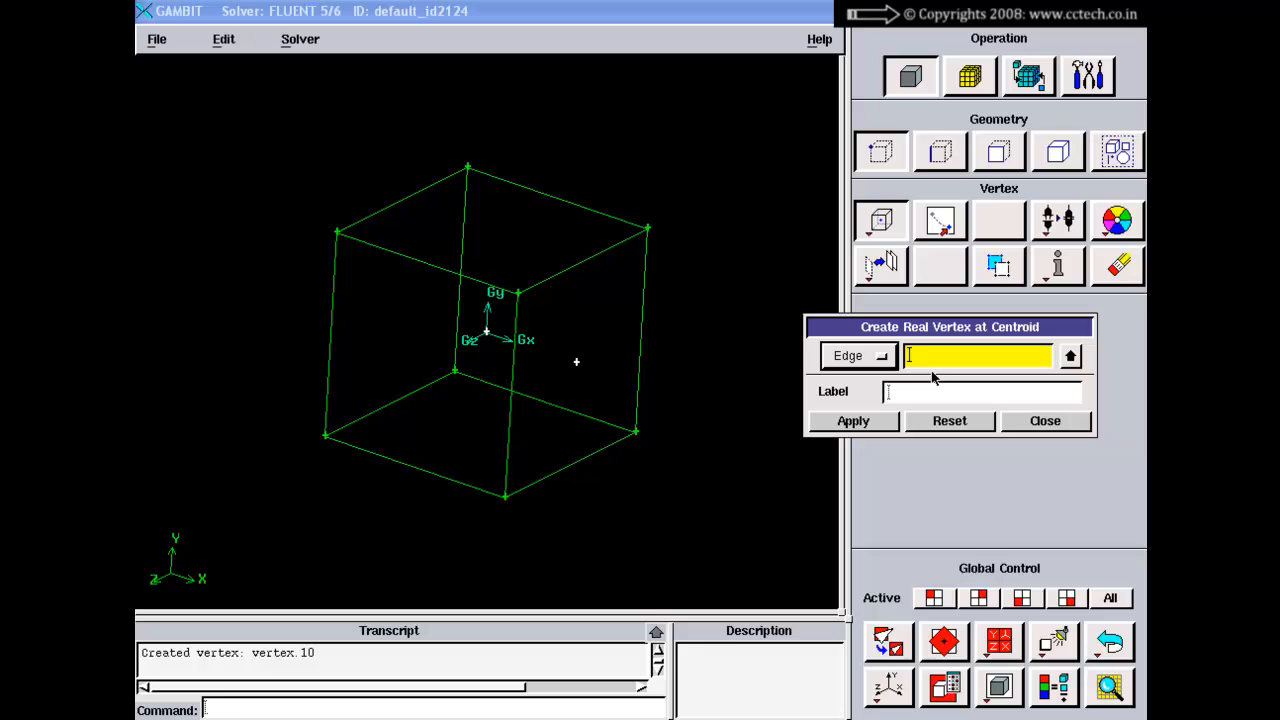
{"action": "left_click", "coordinate": [580, 207], "text": "shift"}
{"action": "middle_click", "coordinate": [597, 186], "text": "shift"}
{"action": "left_click_drag", "start_coordinate": [597, 186], "coordinate": [574, 246]}
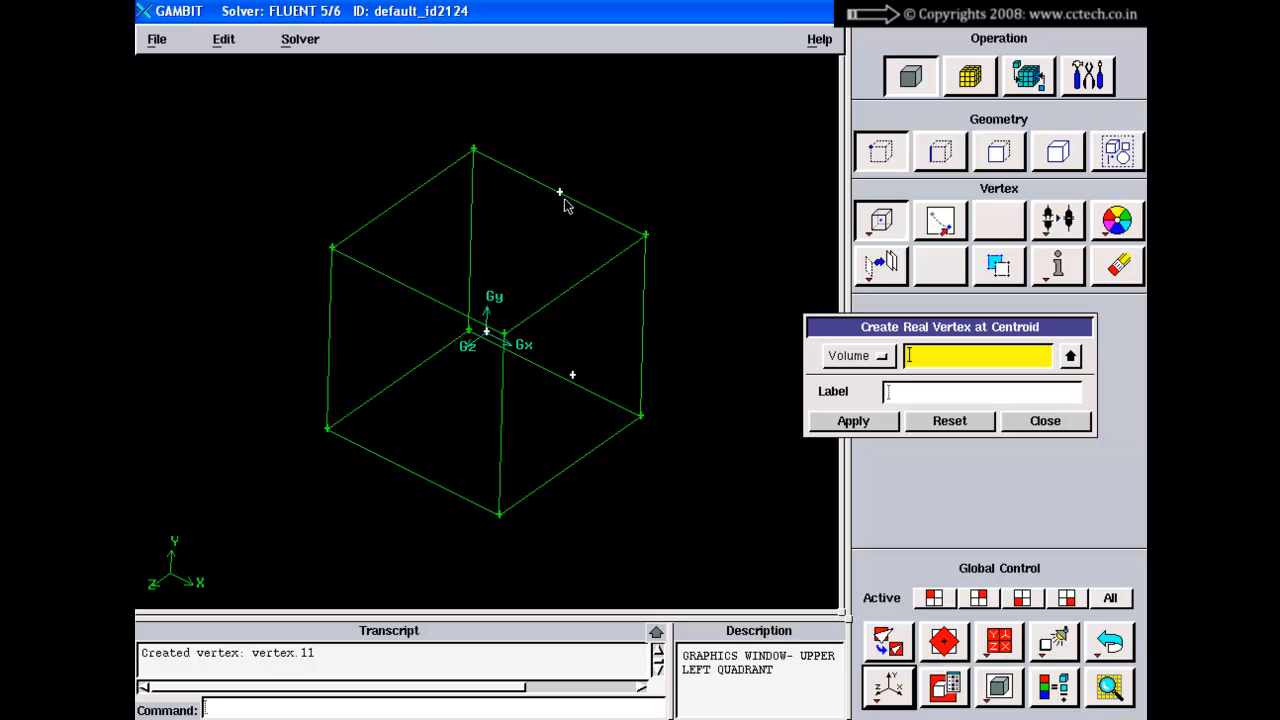
{"action": "left_click_drag", "start_coordinate": [597, 340], "coordinate": [574, 347]}
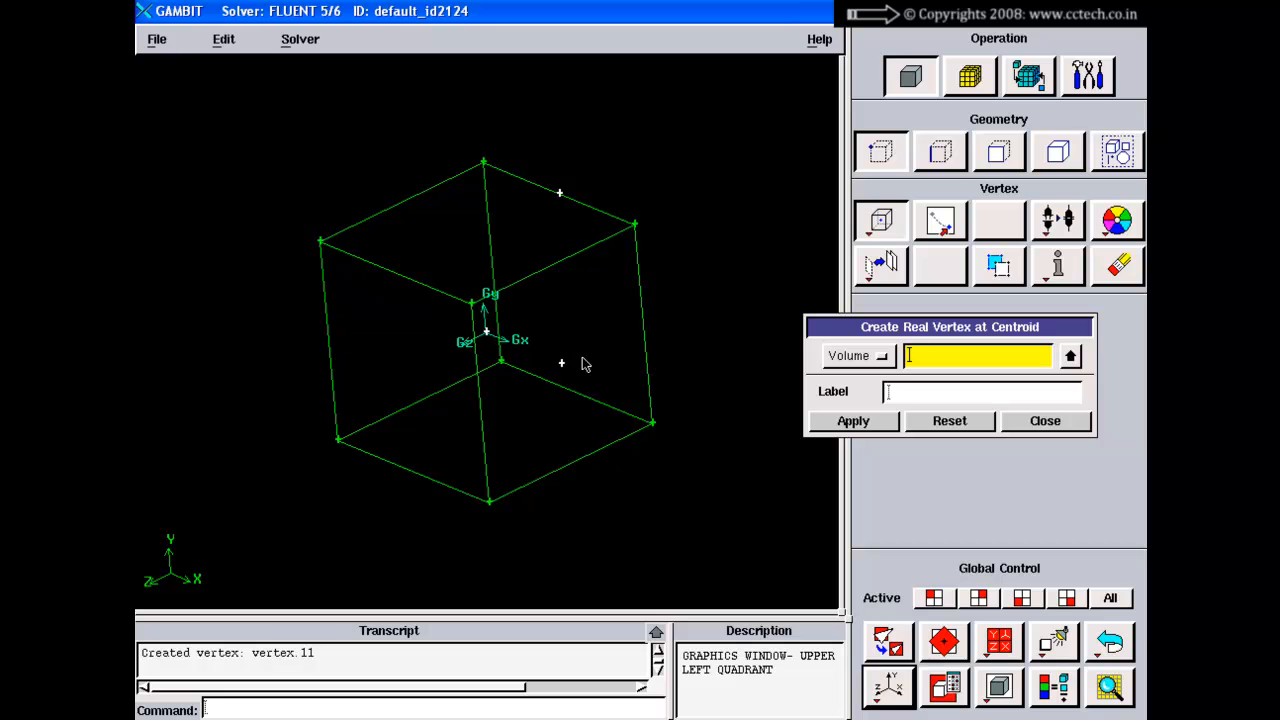
Step: Close the centroid form and open the form for projecting vertices on an edge
{"action": "left_click", "coordinate": [561, 363]}
{"action": "left_click", "coordinate": [1046, 421]}
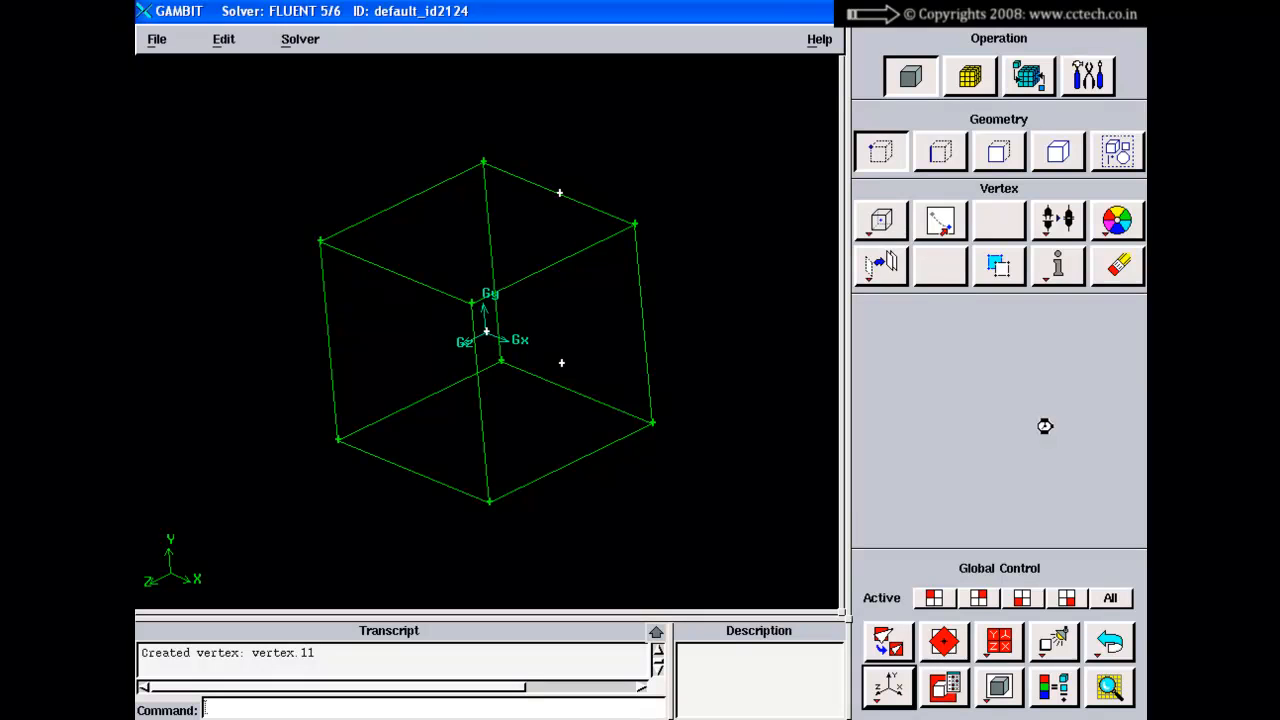
{"action": "right_click", "coordinate": [868, 266]}
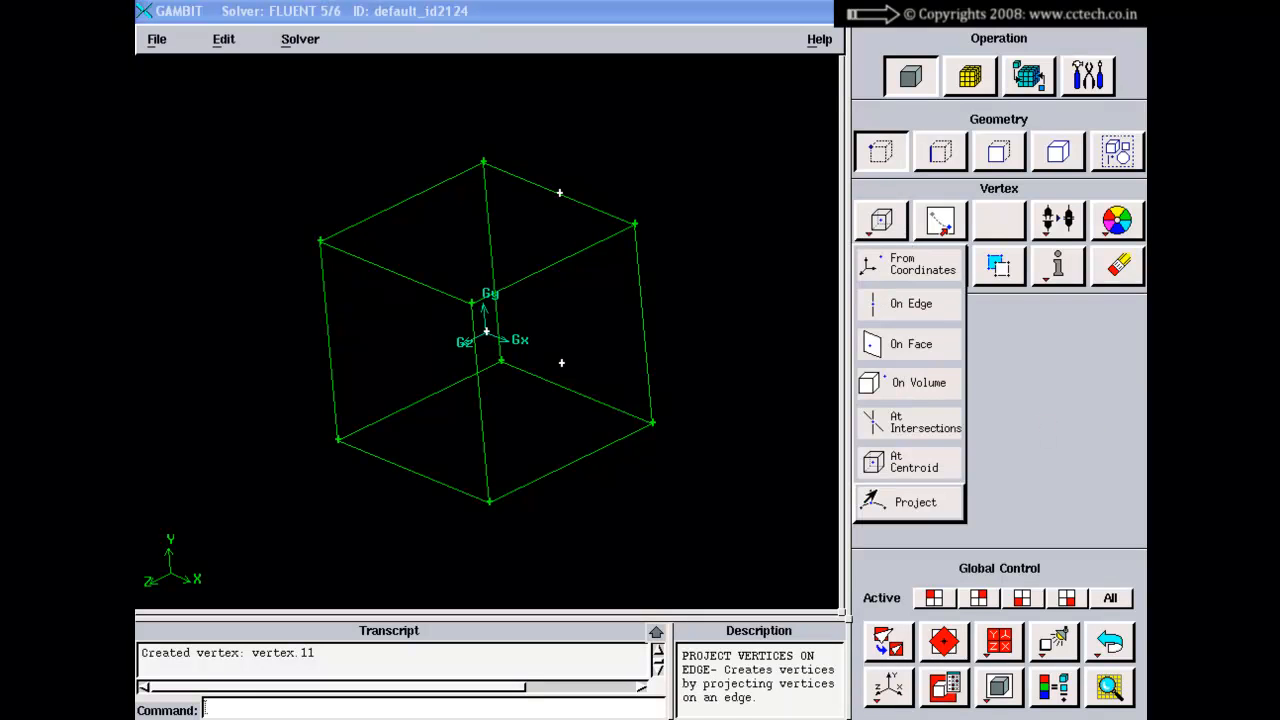
{"action": "left_click", "coordinate": [877, 497]}
{"action": "left_click_drag", "start_coordinate": [634, 352], "coordinate": [631, 377]}
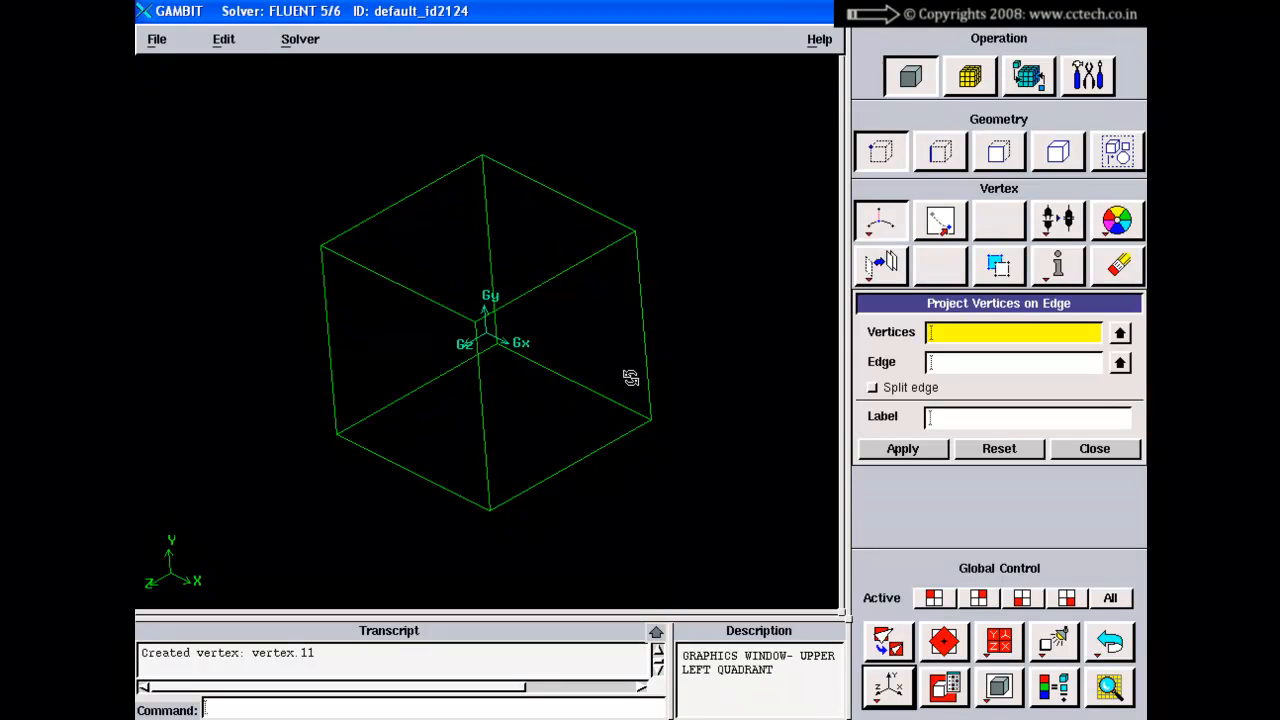
{"action": "right_click_drag", "start_coordinate": [588, 323], "coordinate": [583, 414]}
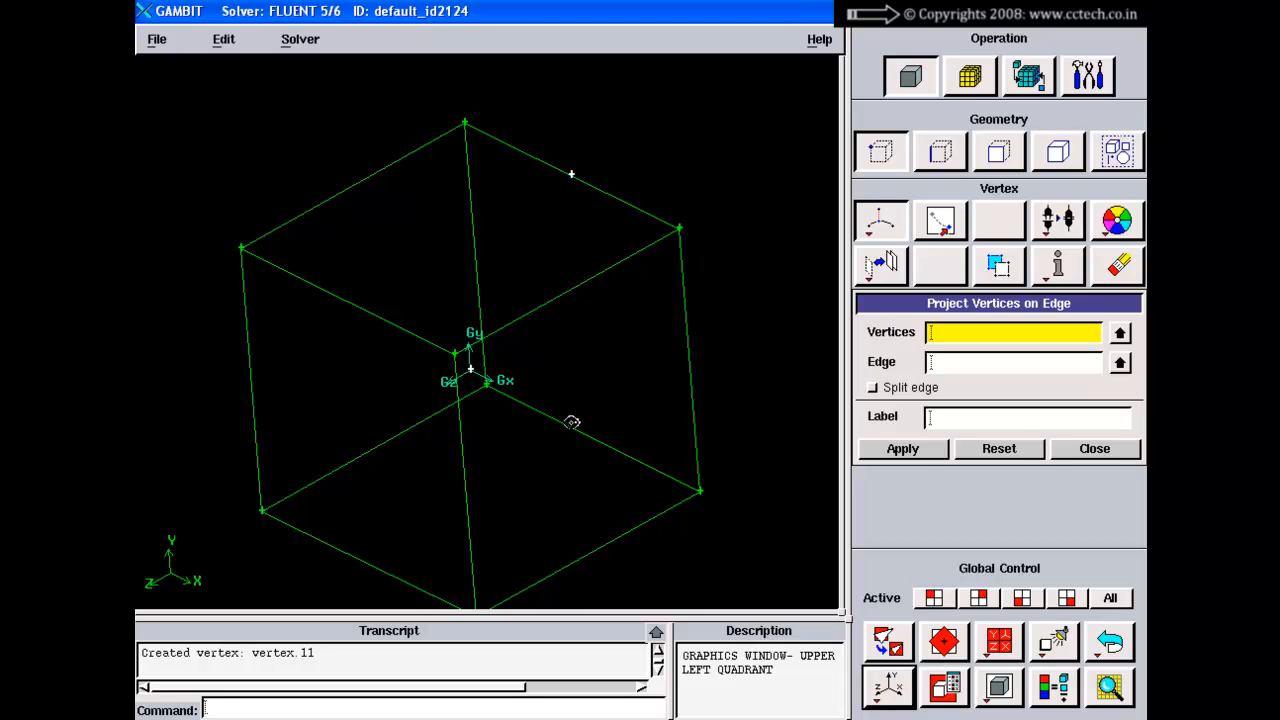
Step: Try projecting the face-centroid vertex onto the top edge of the +X face without splitting it, and undo the projection
{"action": "left_click", "coordinate": [577, 422], "text": "shift"}
{"action": "middle_click", "coordinate": [574, 330], "text": "shift"}
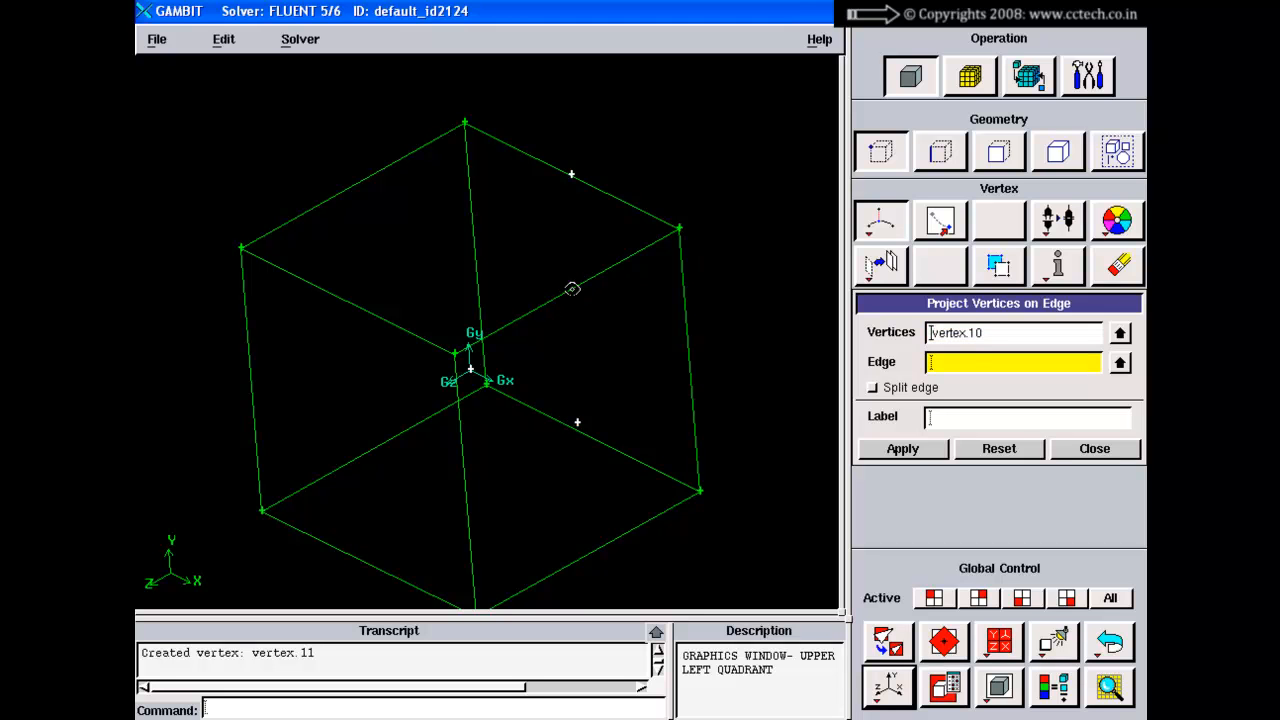
{"action": "left_click", "coordinate": [572, 288], "text": "shift"}
{"action": "middle_click", "coordinate": [586, 328], "text": "shift"}
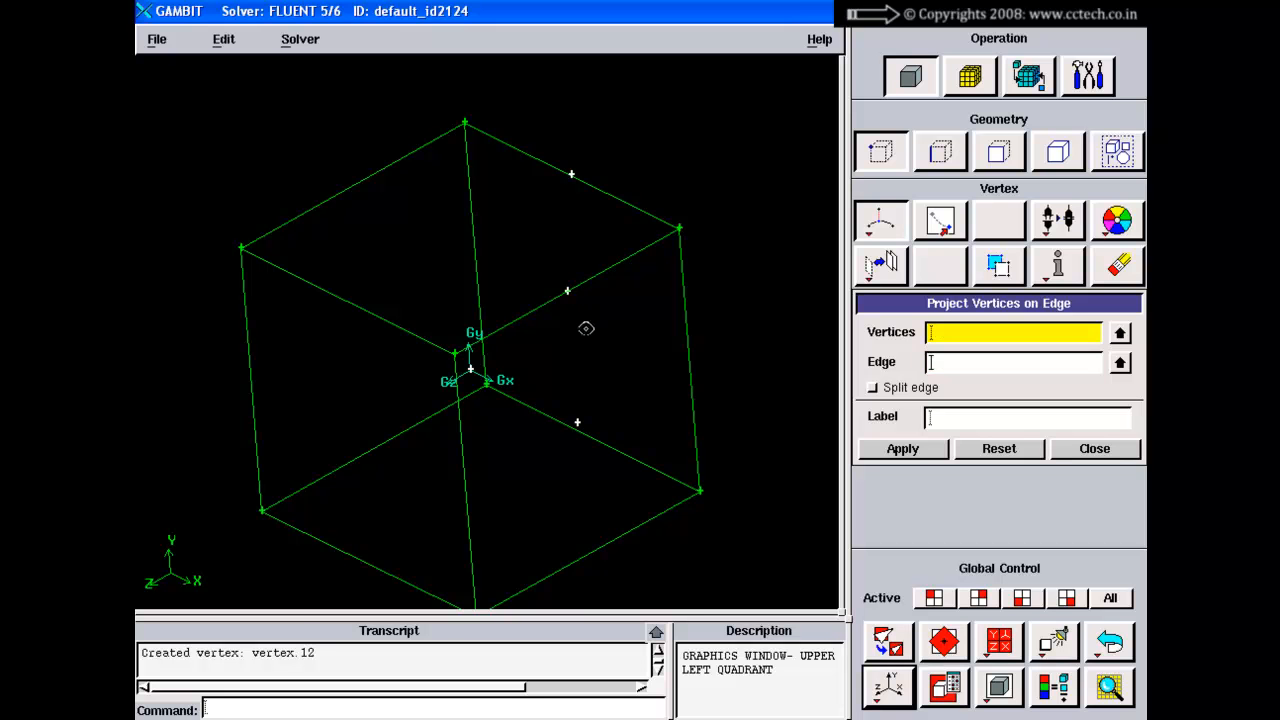
{"action": "mouse_move", "coordinate": [586, 335]}
{"action": "left_mouse_down"}
{"action": "mouse_move", "coordinate": [574, 320]}
{"action": "mouse_move", "coordinate": [569, 363]}
{"action": "mouse_move", "coordinate": [580, 340]}
{"action": "mouse_move", "coordinate": [566, 337]}
{"action": "left_mouse_up"}
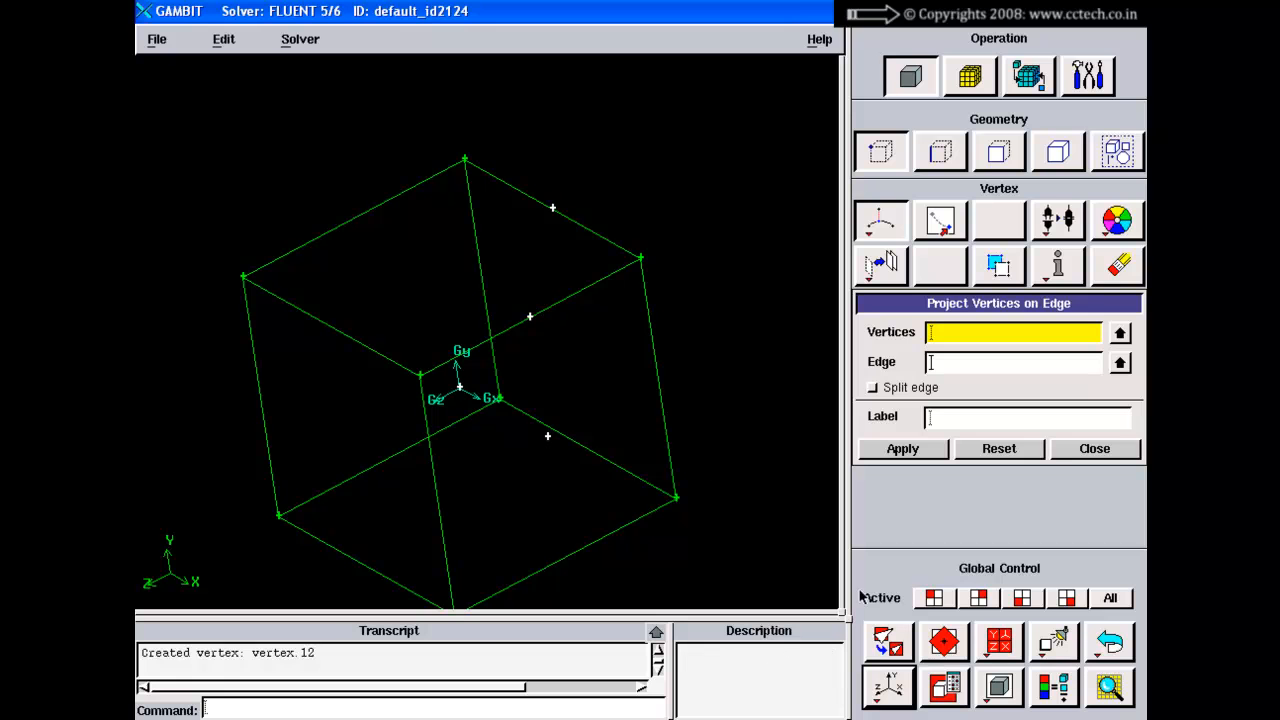
{"action": "left_click", "coordinate": [1110, 641]}
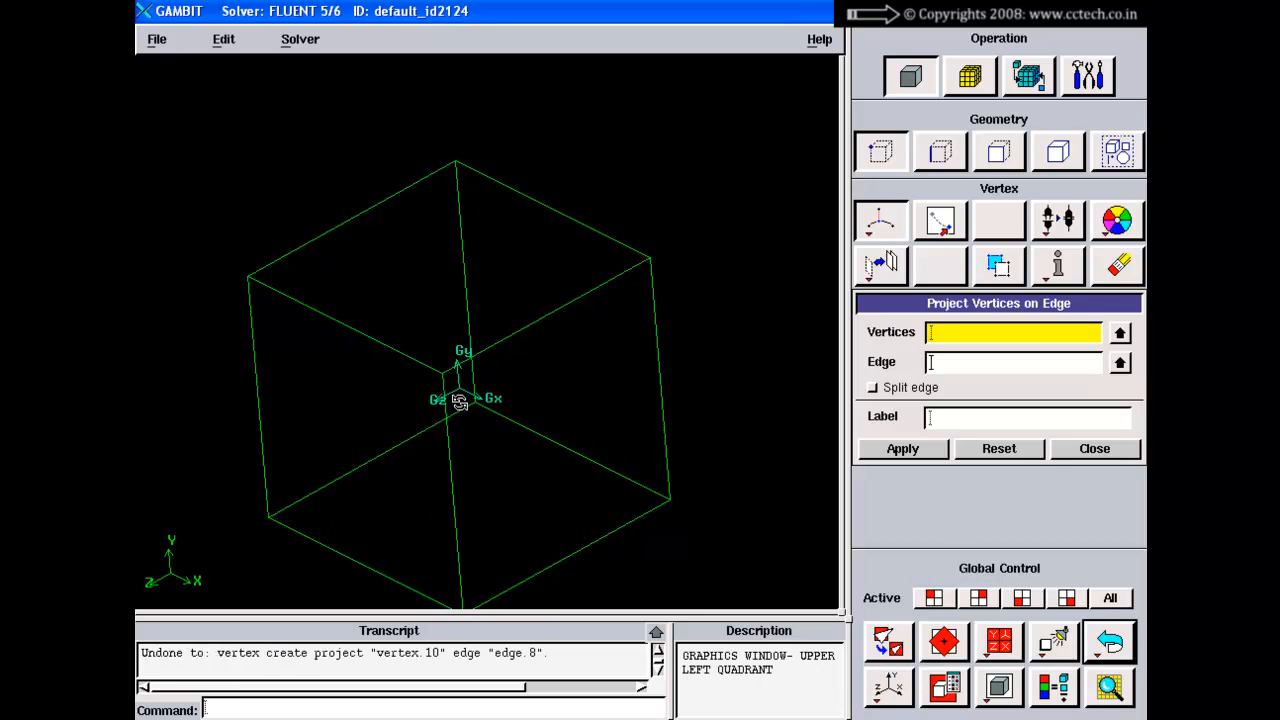
Step: Try projecting the face-centroid and edge-centroid vertices together onto the top edge of the +X face, and undo the projection
{"action": "left_click", "coordinate": [556, 436], "text": "shift"}
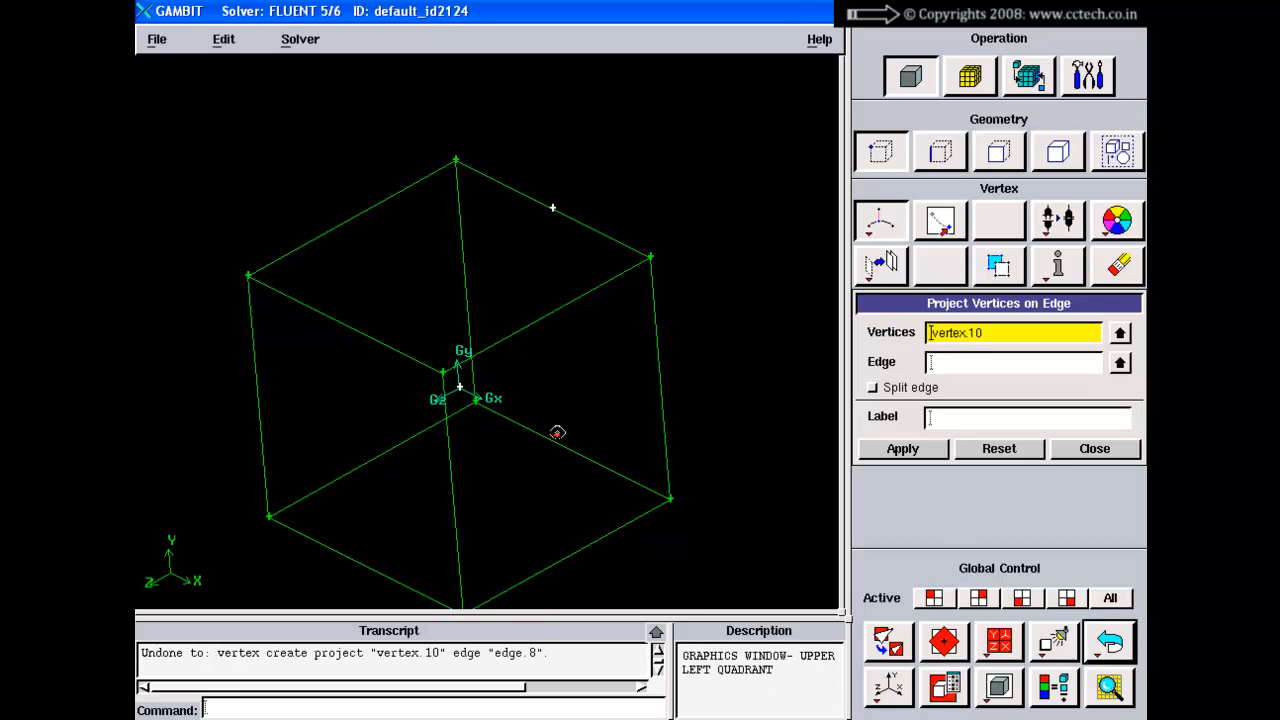
{"action": "left_click", "coordinate": [552, 207], "text": "shift"}
{"action": "middle_click", "coordinate": [597, 197], "text": "shift"}
{"action": "left_click", "coordinate": [600, 282], "text": "shift"}
{"action": "middle_click", "coordinate": [656, 198], "text": "shift"}
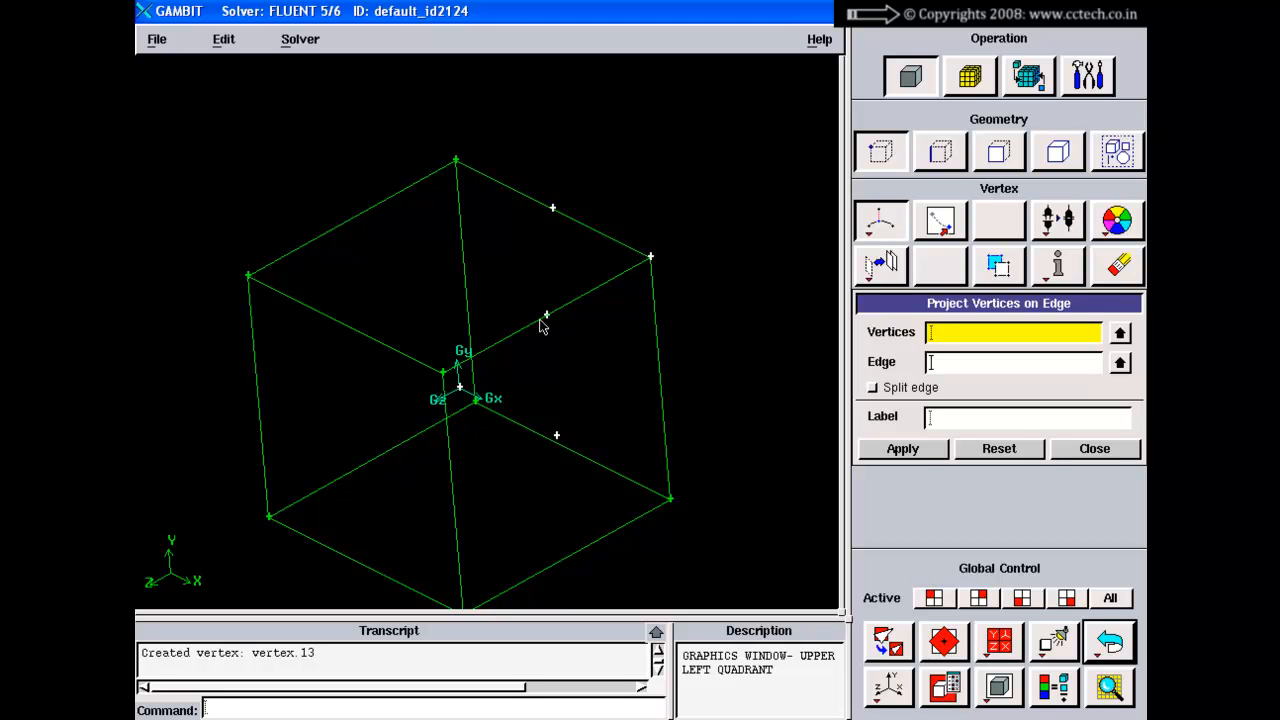
{"action": "left_click", "coordinate": [1110, 641]}
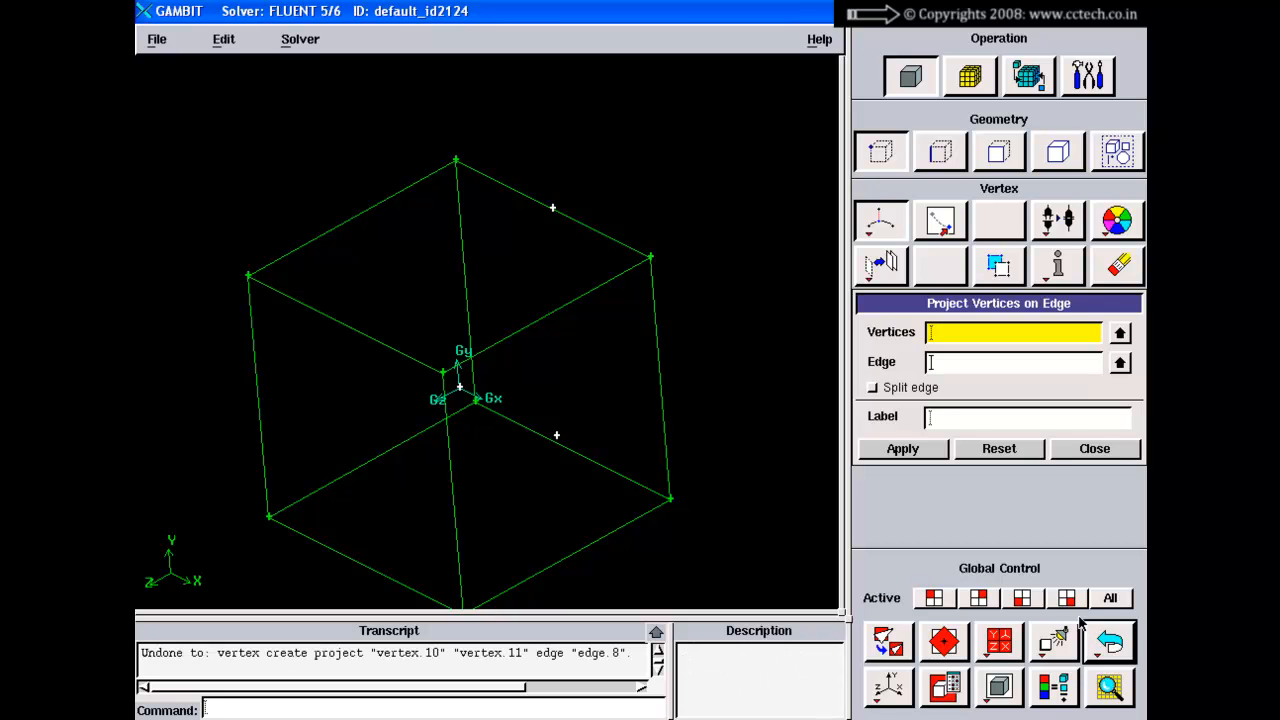
Step: Project the face-centroid vertex onto the top edge of the +X face with the Split edge option enabled
{"action": "right_click_drag", "start_coordinate": [627, 387], "coordinate": [628, 399]}
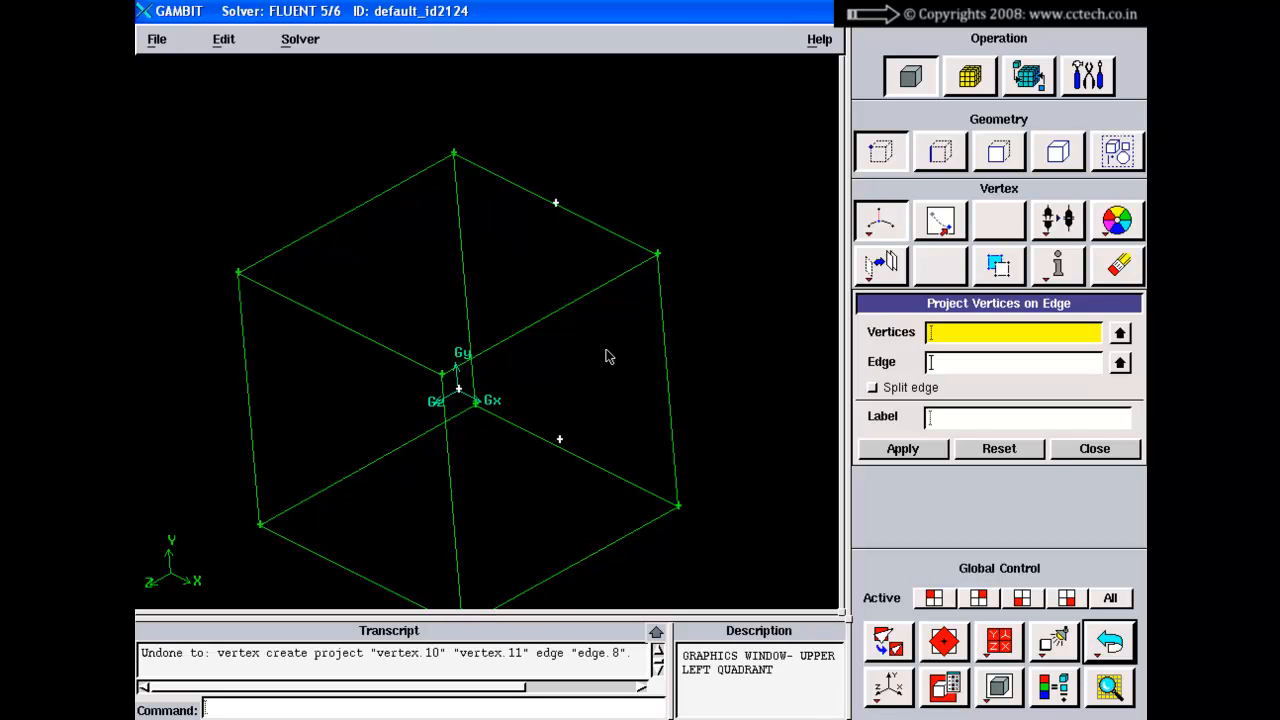
{"action": "left_click", "coordinate": [559, 438], "text": "shift"}
{"action": "left_click", "coordinate": [551, 311], "text": "shift"}
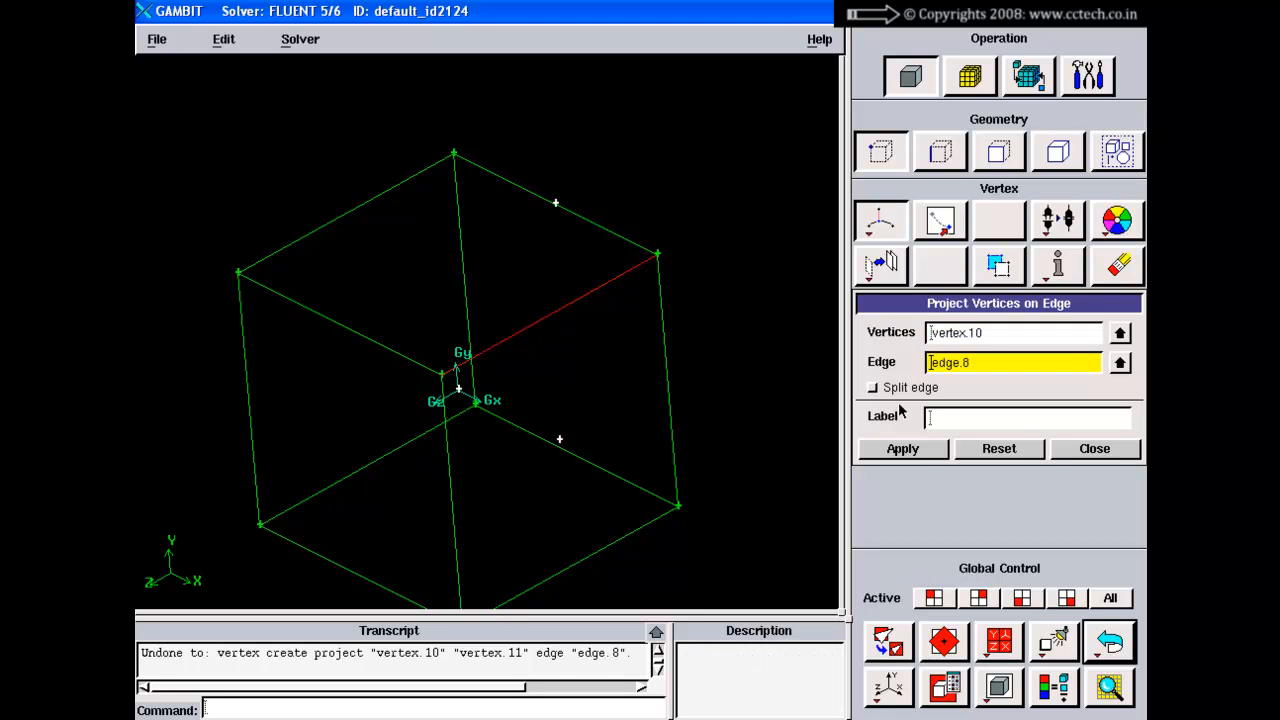
{"action": "left_click", "coordinate": [872, 387]}
{"action": "left_click", "coordinate": [893, 450]}
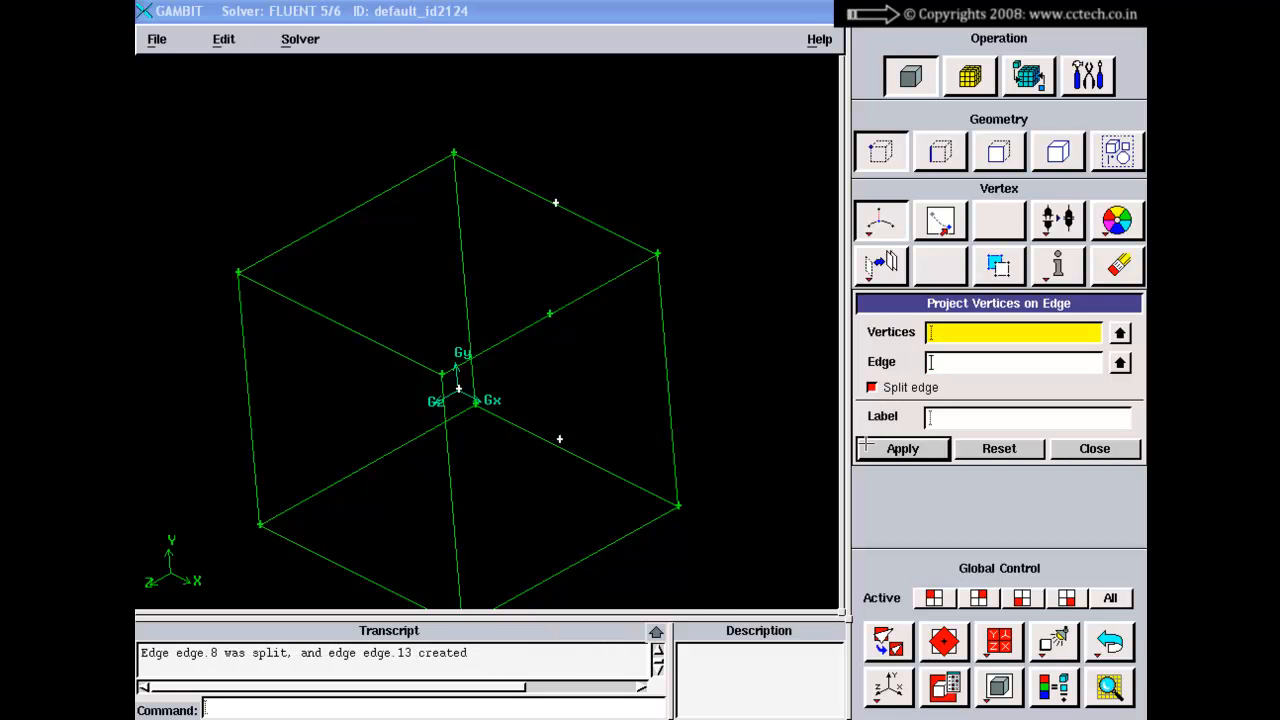
{"action": "right_click_drag", "start_coordinate": [628, 357], "coordinate": [597, 431]}
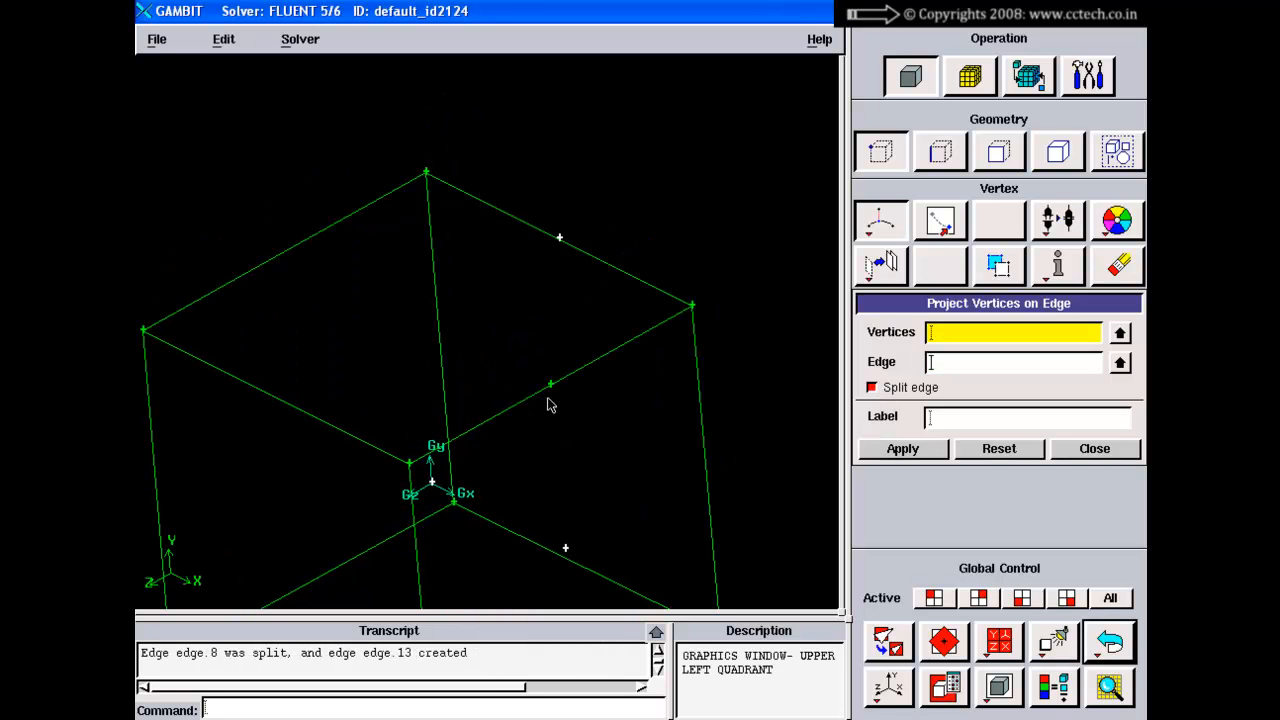
{"action": "middle_click_drag", "start_coordinate": [549, 401], "coordinate": [572, 373]}
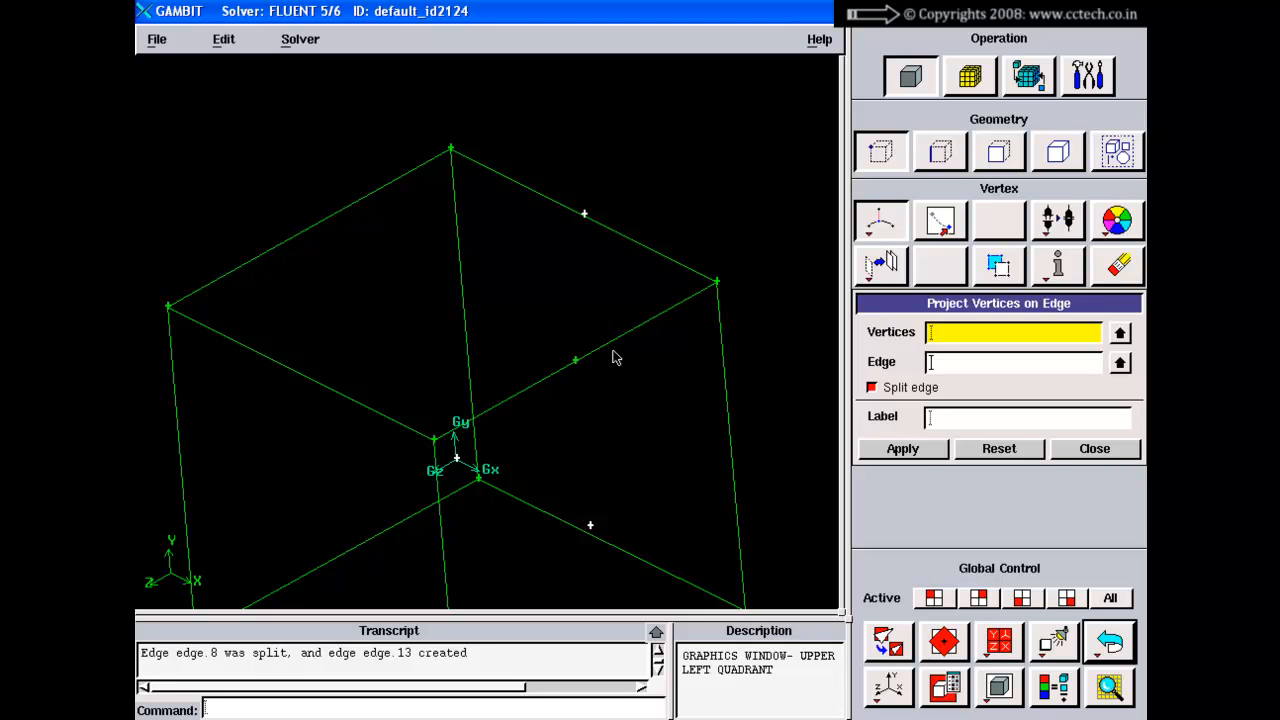
Step: Reset and close the form for projecting vertices on an edge, and widen the operation pad slightly
{"action": "right_click_drag", "start_coordinate": [572, 362], "coordinate": [573, 373]}
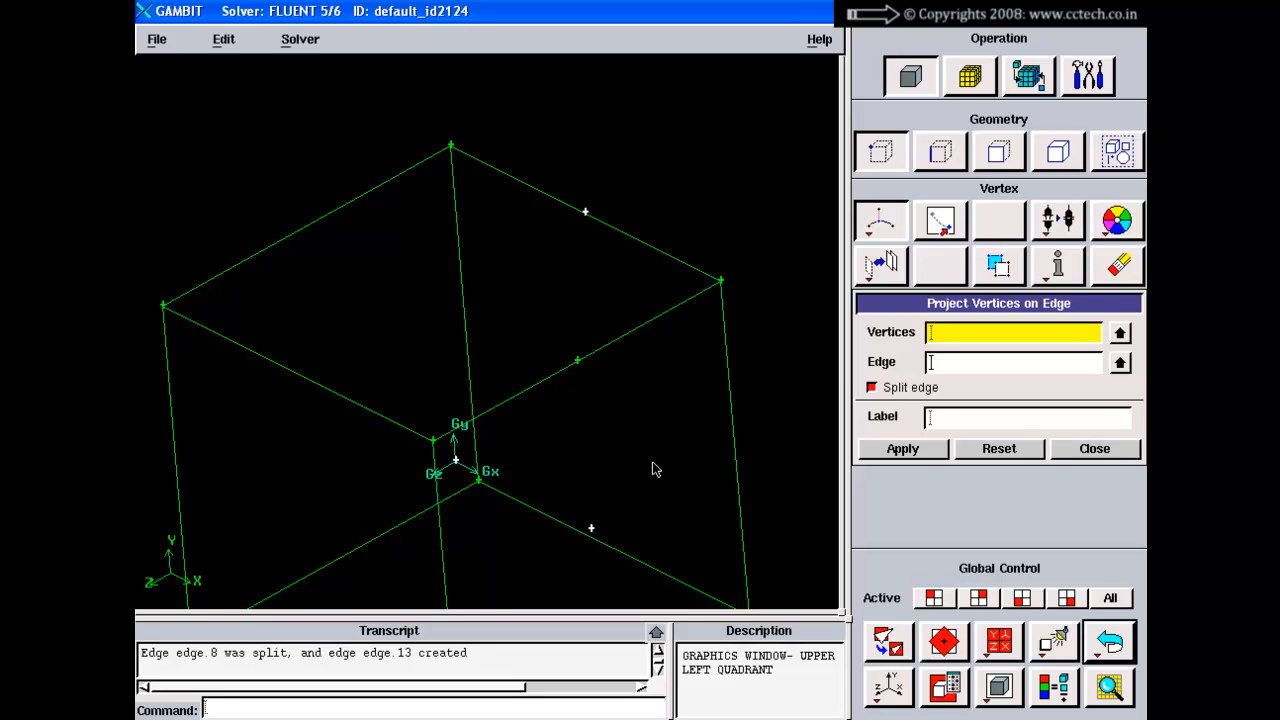
{"action": "left_click", "coordinate": [1001, 449]}
{"action": "left_click", "coordinate": [1097, 449]}
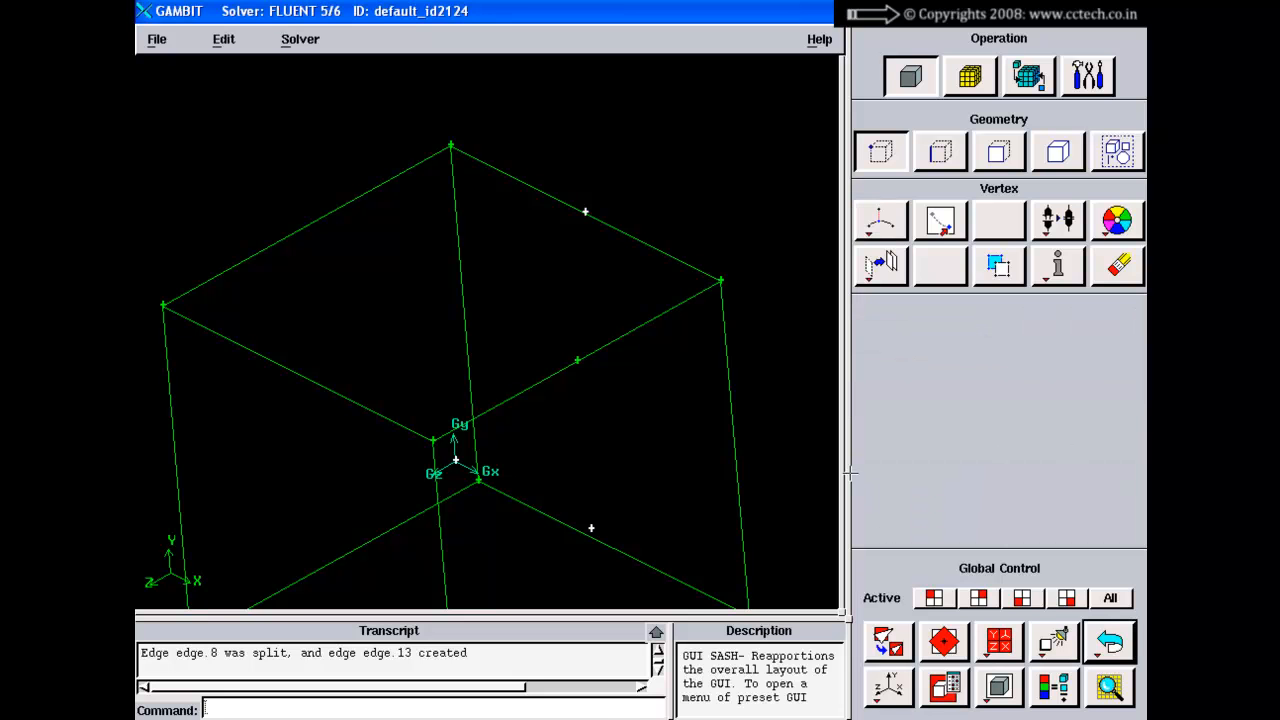
{"action": "left_click_drag", "start_coordinate": [848, 474], "coordinate": [824, 470]}
Step: Review the vertex creation forms for coordinates, on edge and projection, and close the last one
{"action": "right_click", "coordinate": [838, 232]}
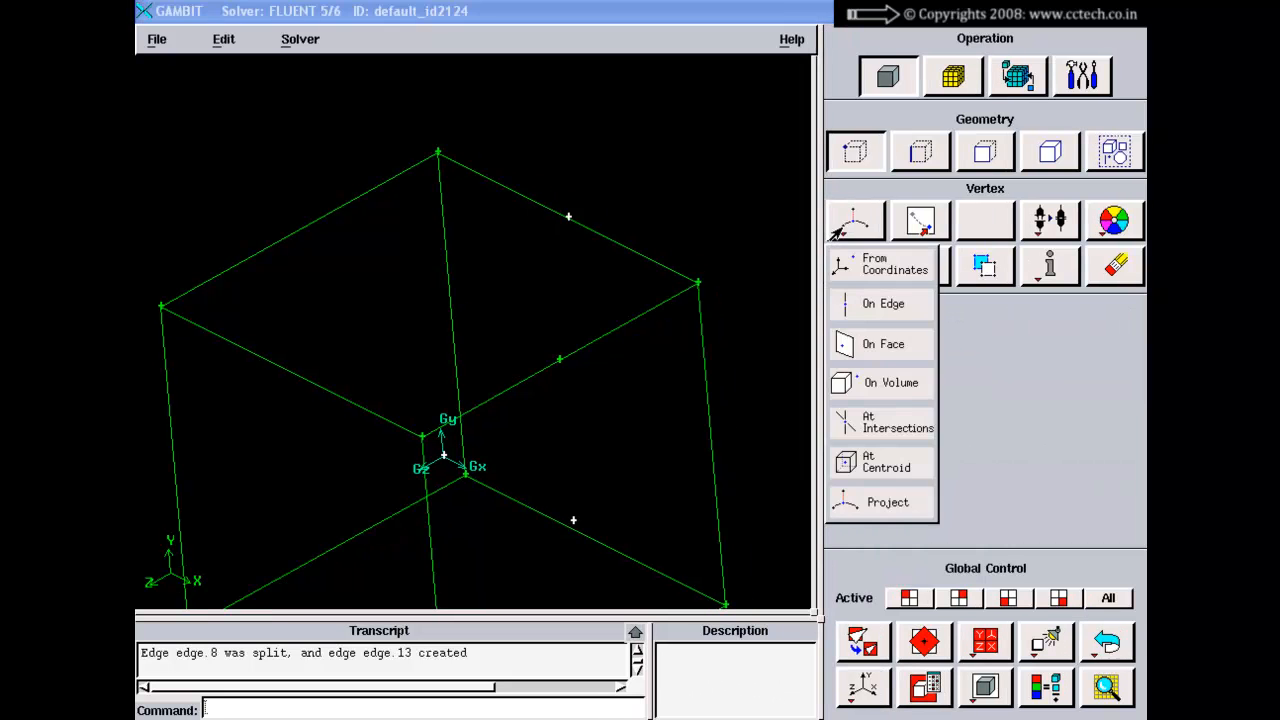
{"action": "left_click", "coordinate": [846, 264]}
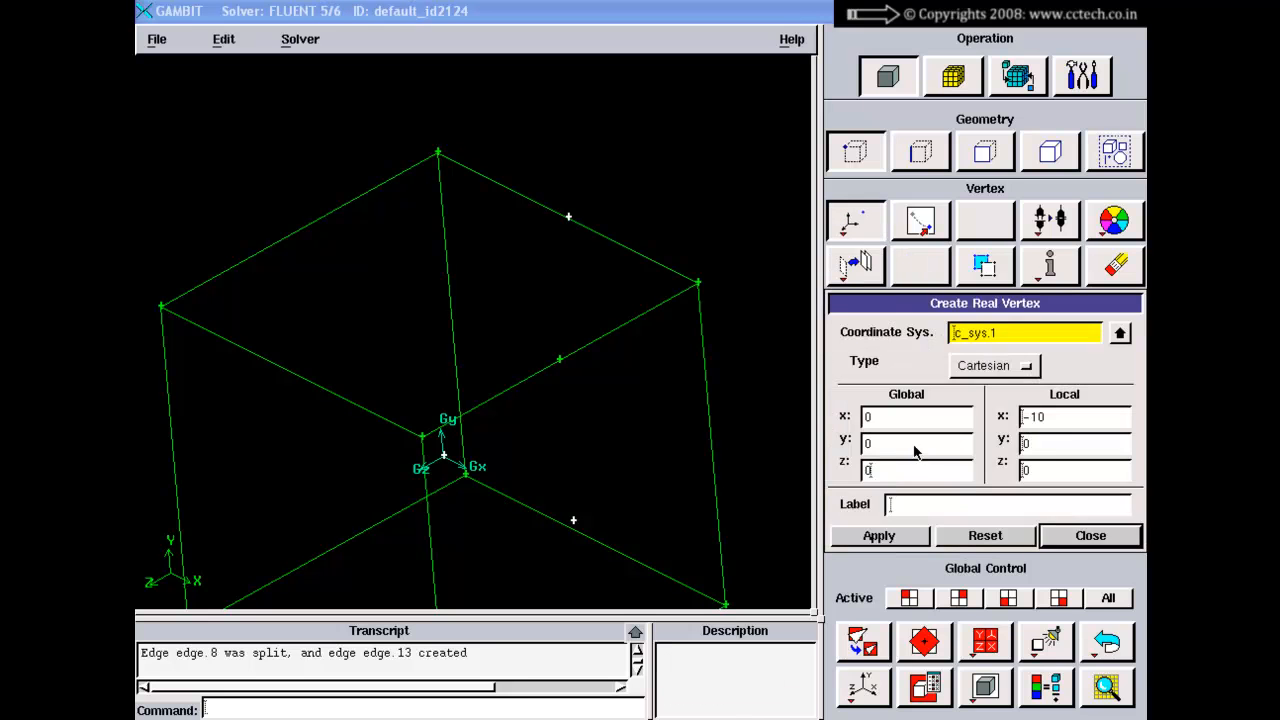
{"action": "left_click", "coordinate": [913, 420]}
{"action": "left_click", "coordinate": [911, 470]}
{"action": "left_click", "coordinate": [1040, 418]}
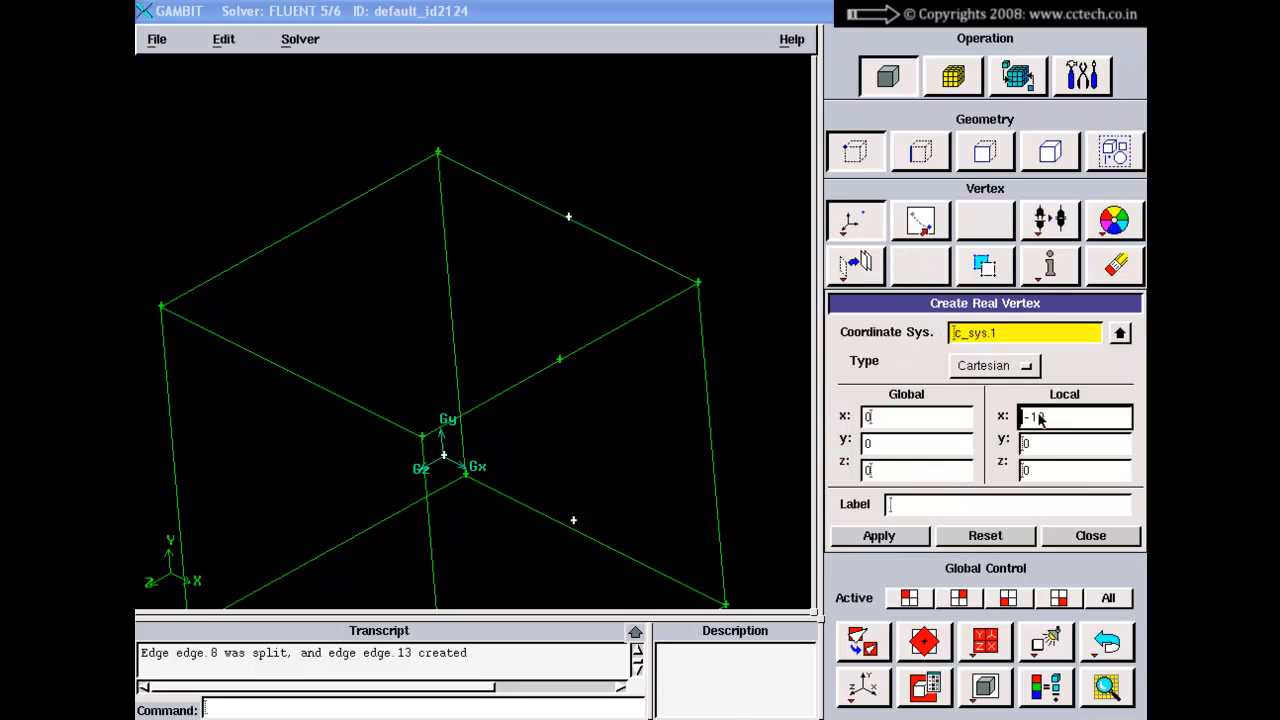
{"action": "right_click", "coordinate": [850, 225]}
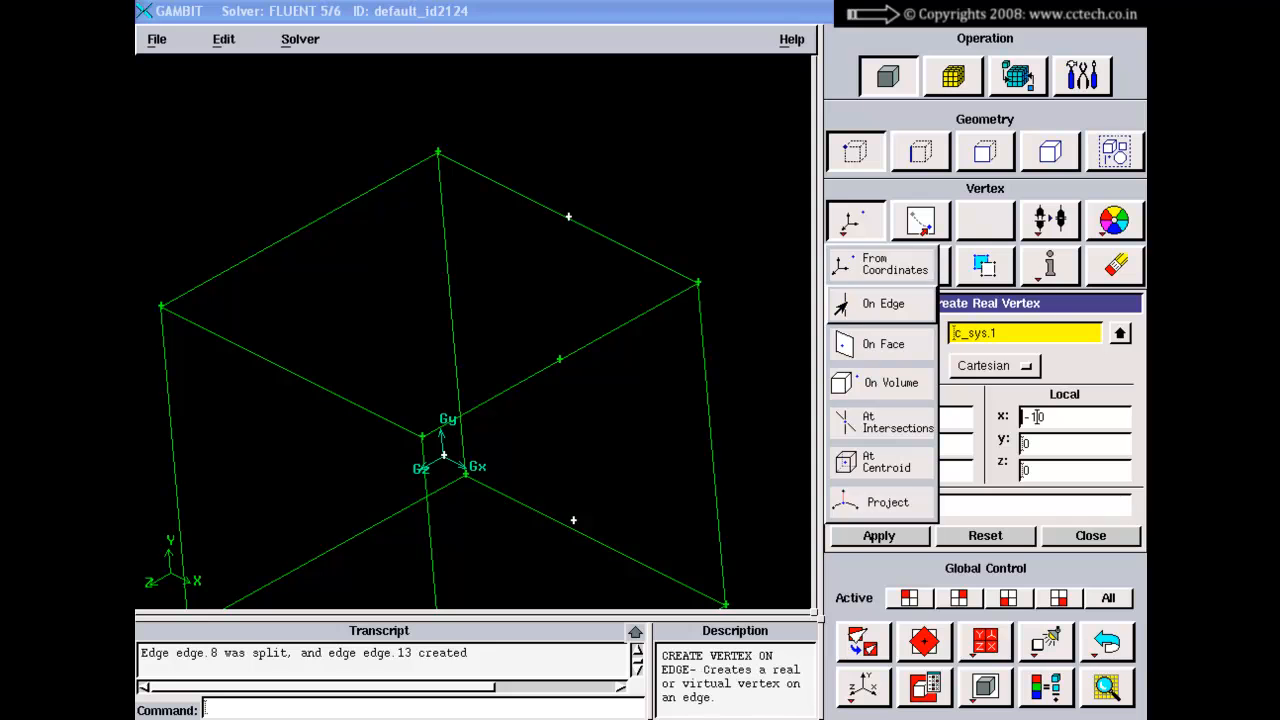
{"action": "left_click", "coordinate": [848, 304]}
{"action": "right_click", "coordinate": [850, 225]}
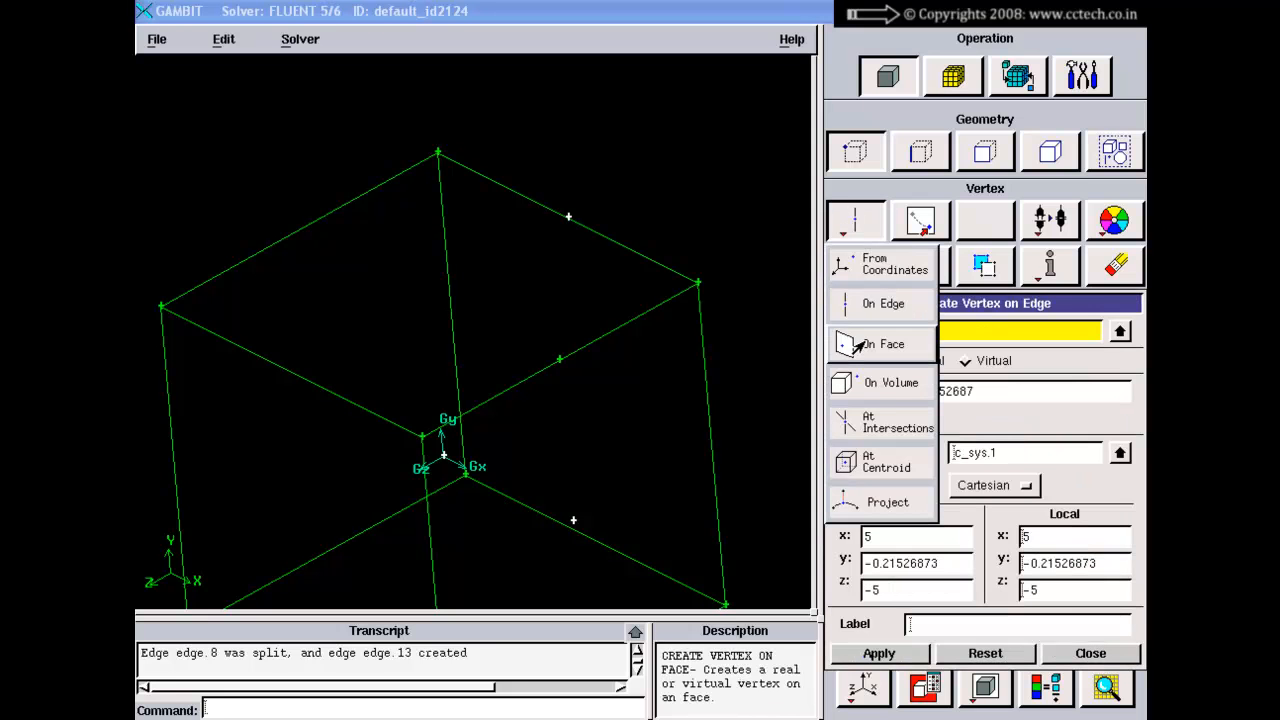
{"action": "left_click", "coordinate": [860, 500]}
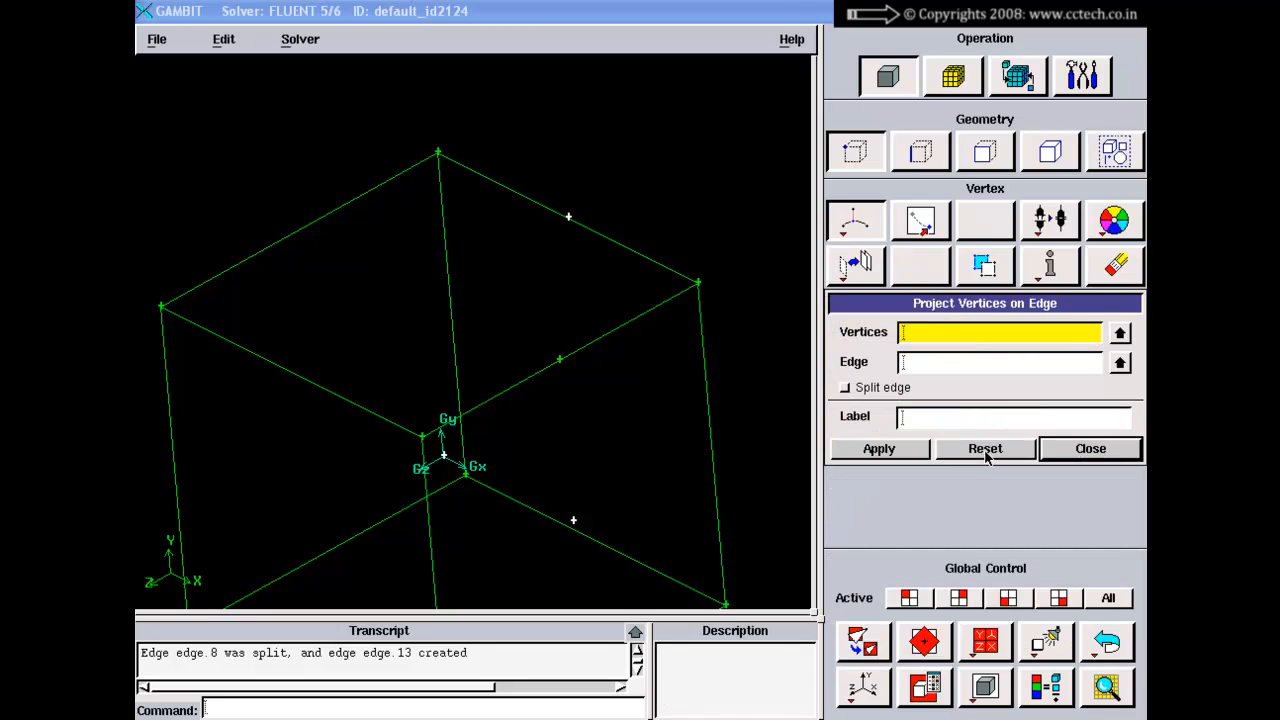
{"action": "left_click", "coordinate": [1068, 448]}
{"action": "left_click_drag", "start_coordinate": [651, 409], "coordinate": [646, 331]}
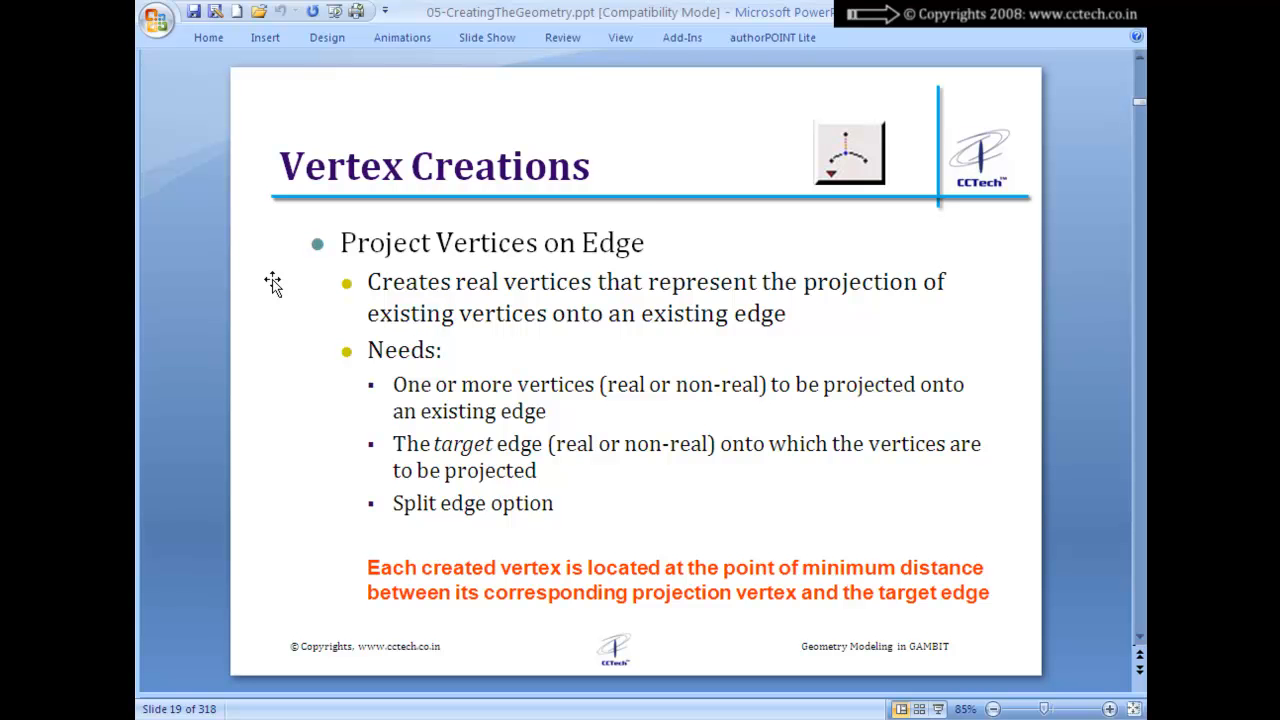
Step: Switch to PowerPoint, read the slide on creating vertices by reading a data file, and return to GAMBIT
{"action": "left_click", "coordinate": [273, 284]}
{"action": "left_click", "coordinate": [238, 284]}
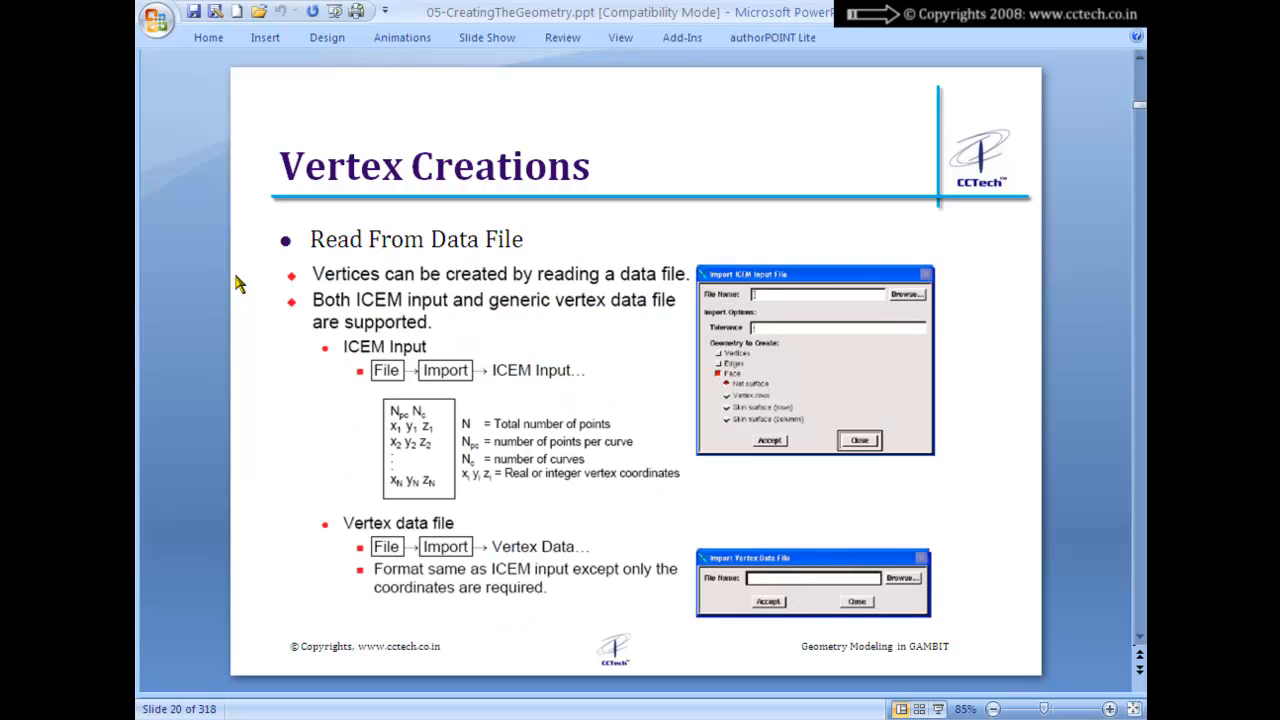
{"action": "key", "text": "Page_Down"}
{"action": "key", "text": "Page_Up"}
{"action": "key", "text": "alt+Tab"}
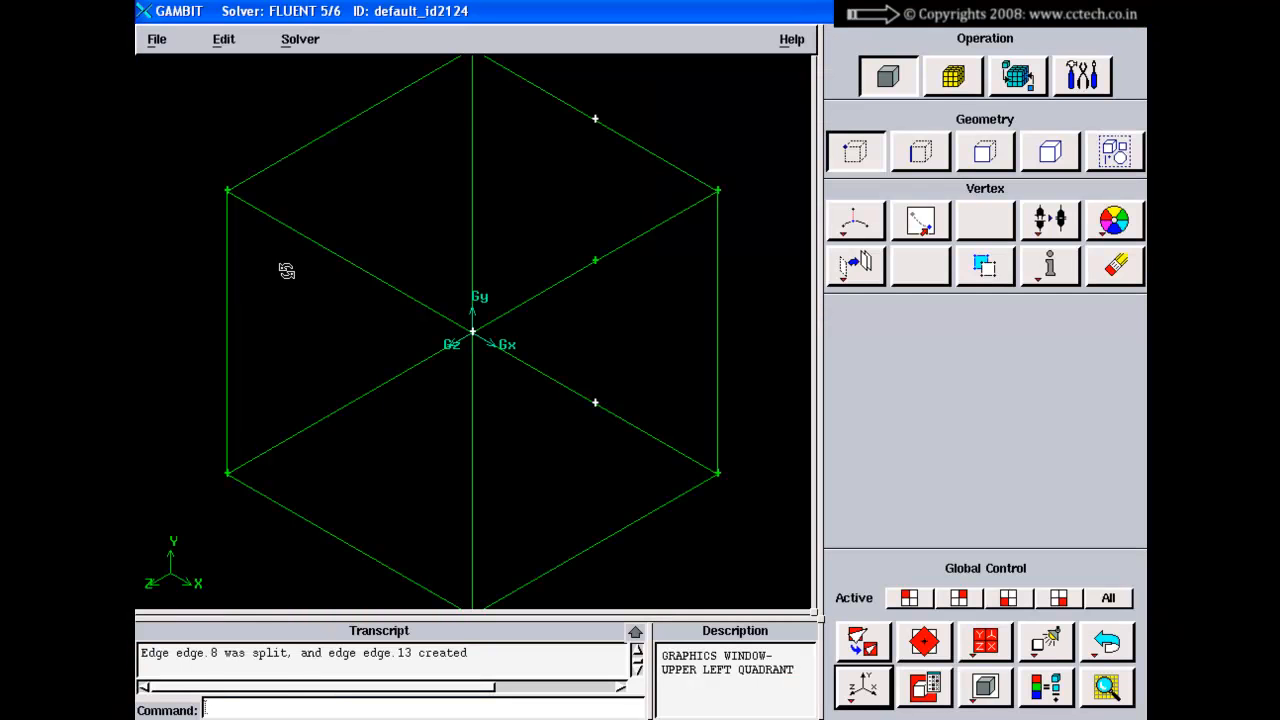
Step: Clear all geometry from the model with the reset command
{"action": "left_click_drag", "start_coordinate": [286, 274], "coordinate": [283, 251]}
{"action": "left_click", "coordinate": [367, 713]}
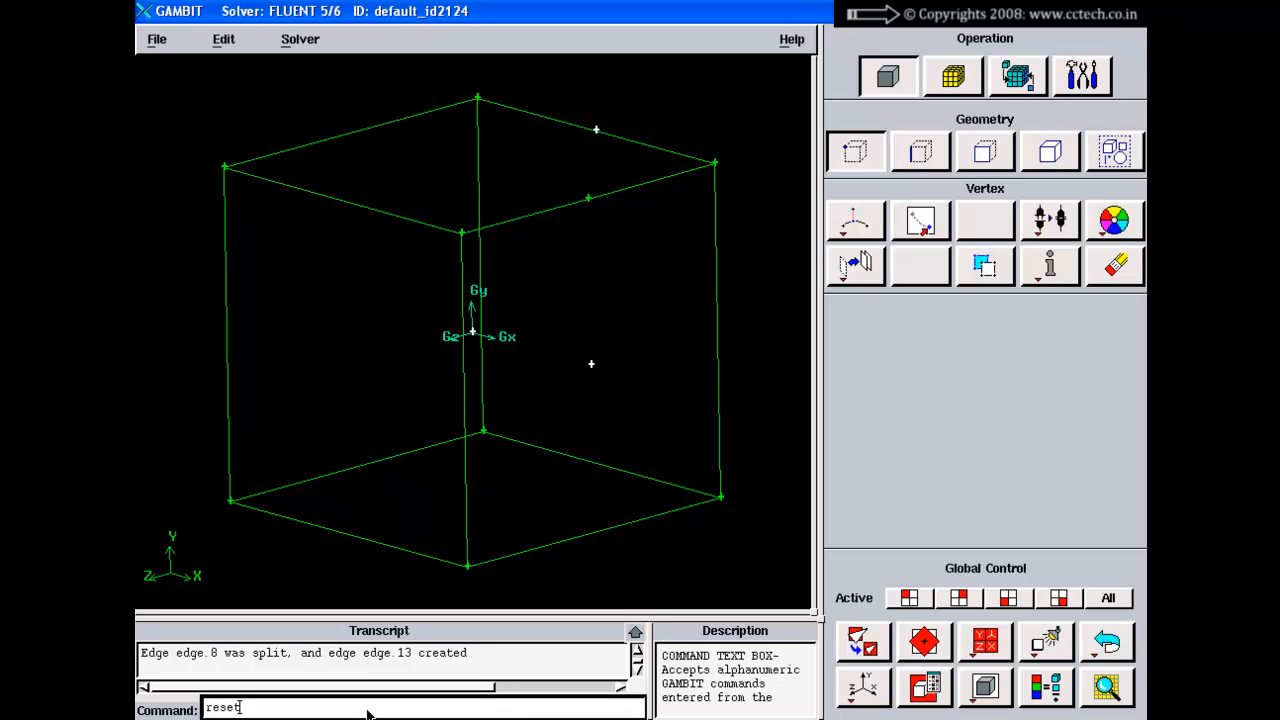
{"action": "type", "text": "reset"}
{"action": "key", "text": "Return"}
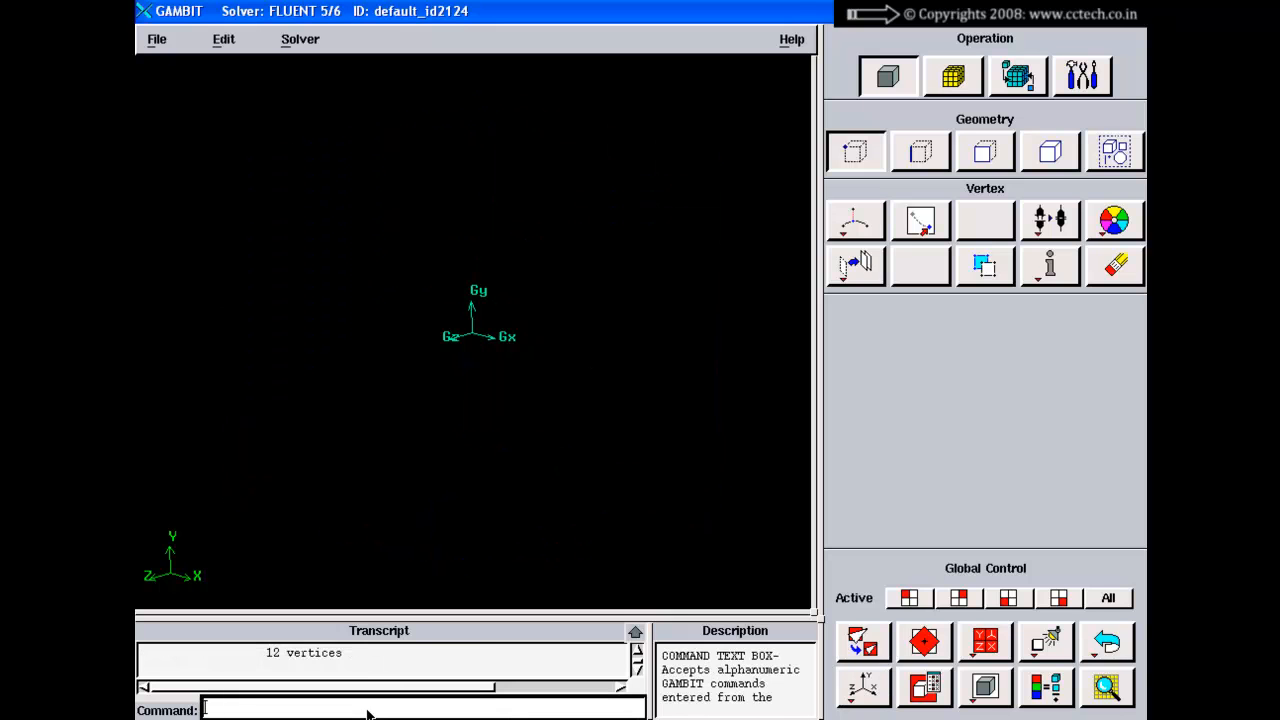
Step: Start a vertex data import and open the file browser for choosing its source file
{"action": "left_click", "coordinate": [160, 44]}
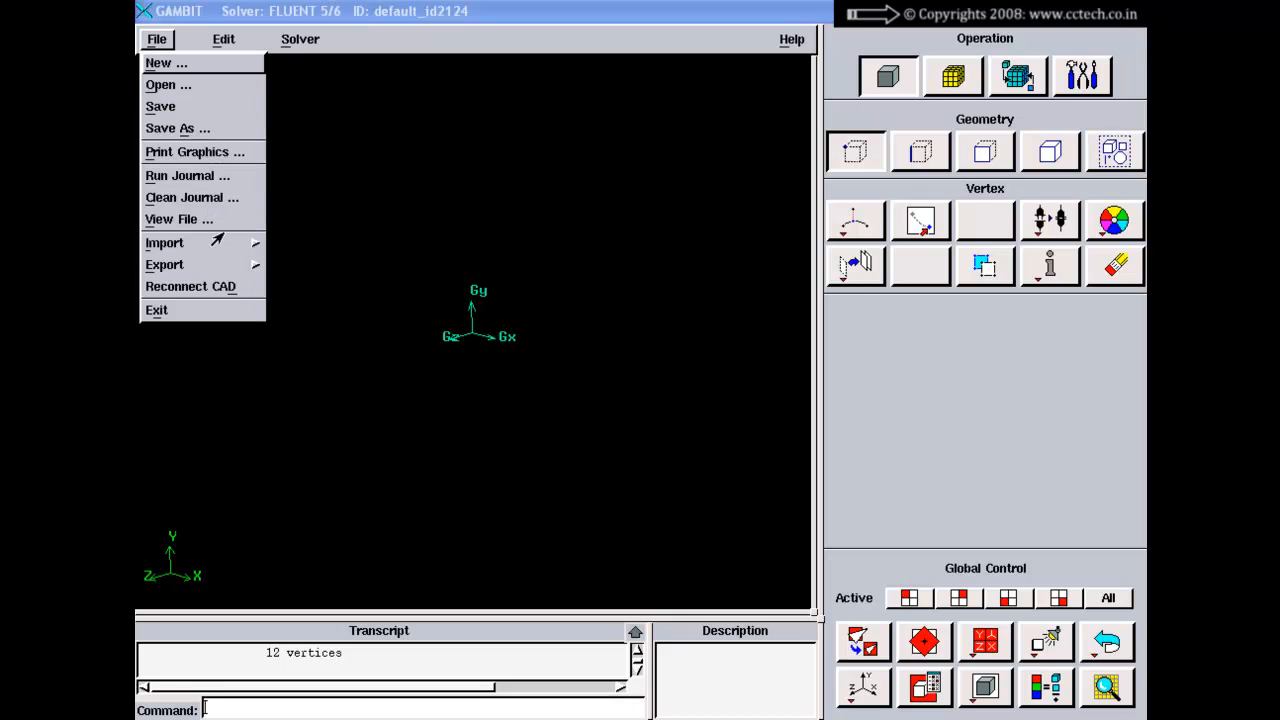
{"action": "mouse_move", "coordinate": [198, 240]}
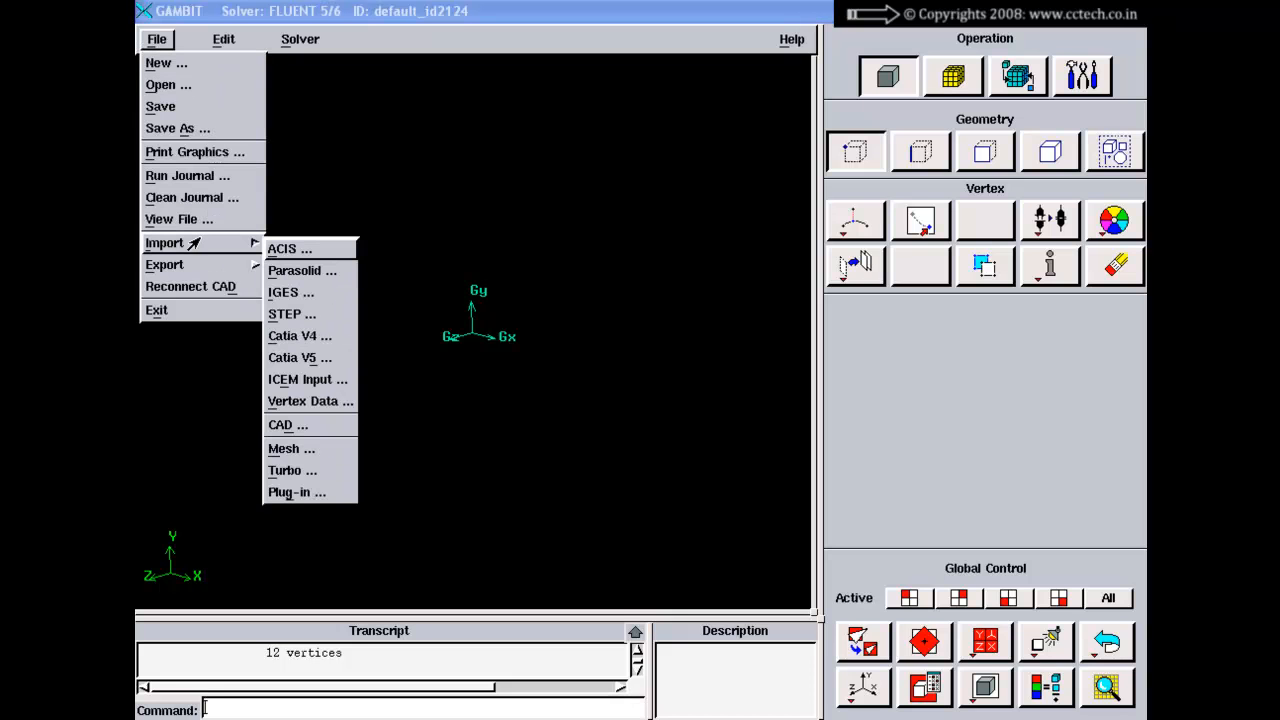
{"action": "left_click", "coordinate": [293, 402]}
{"action": "left_click", "coordinate": [934, 219]}
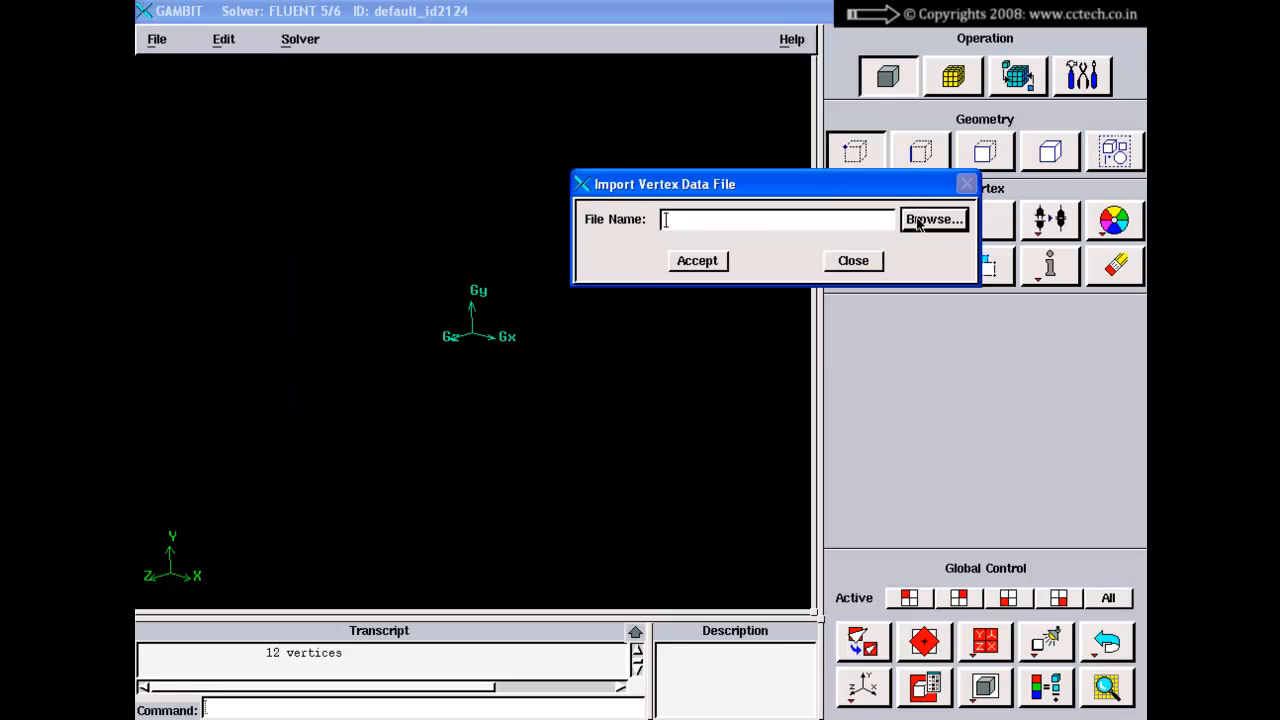
{"action": "left_click_drag", "start_coordinate": [858, 260], "coordinate": [655, 187]}
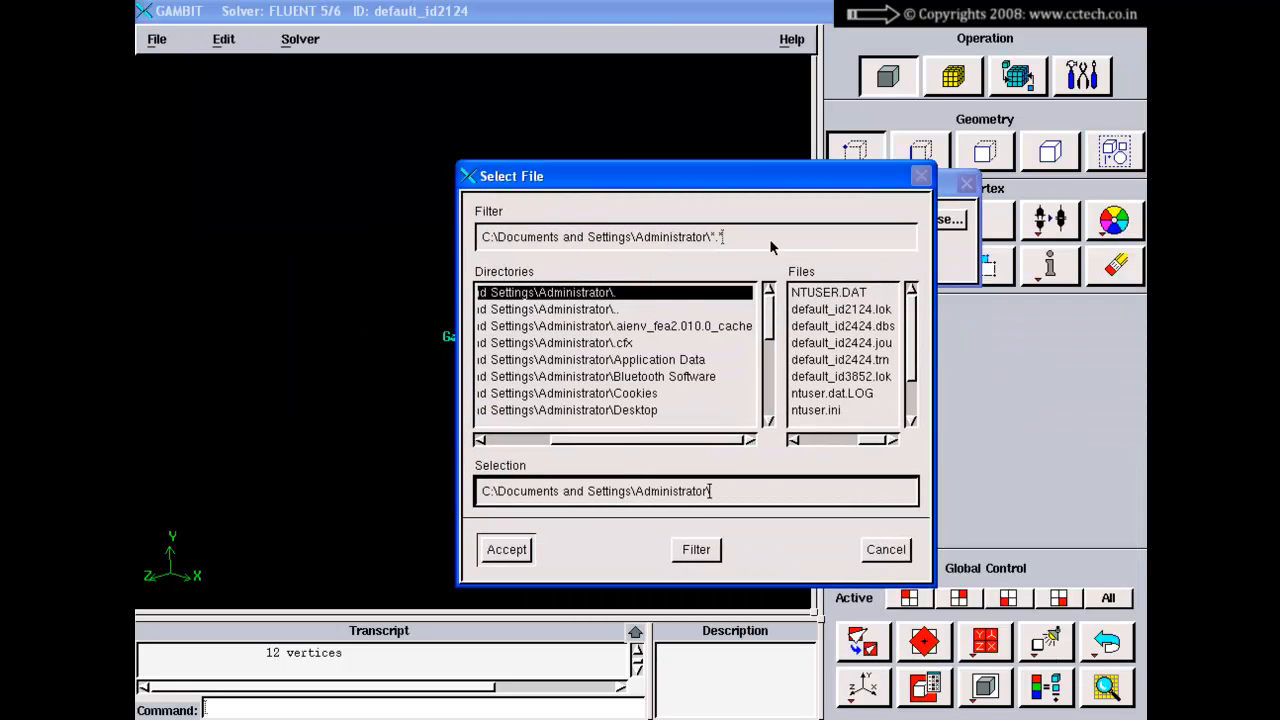
Step: Set the file filter to the F:\ drive and open the Lectures\ppt folder
{"action": "left_click_drag", "start_coordinate": [772, 246], "coordinate": [471, 247]}
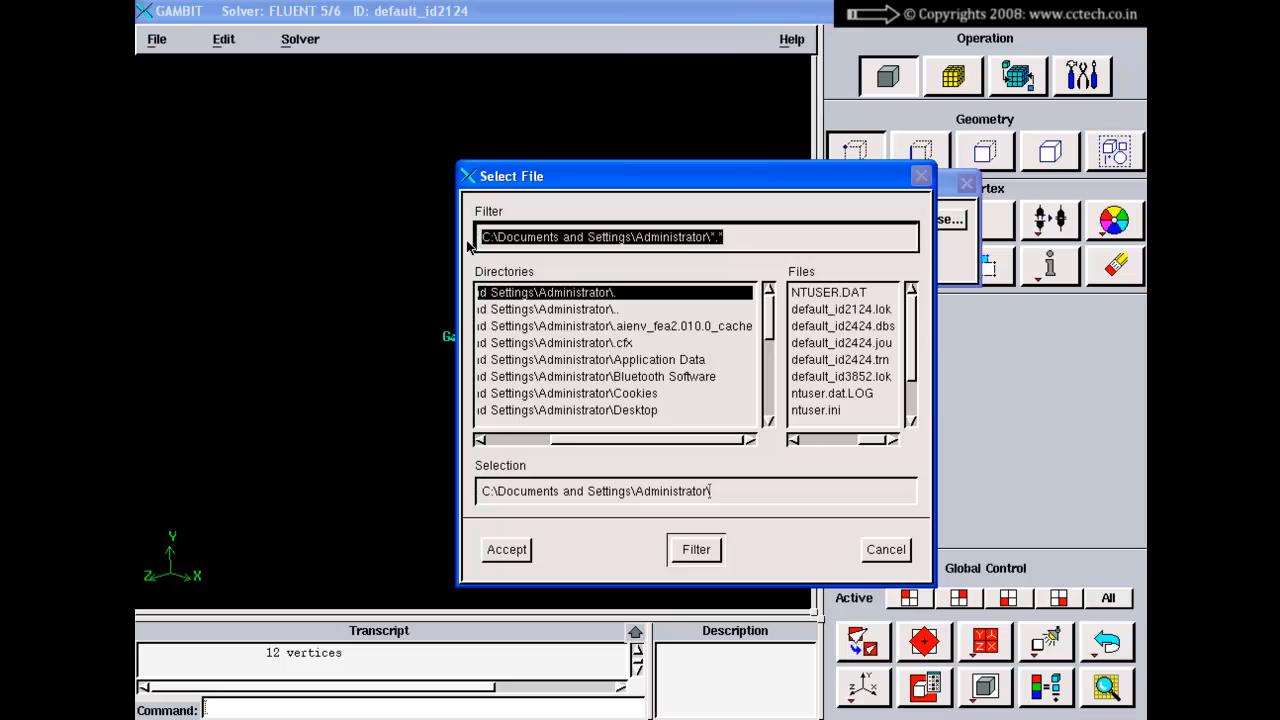
{"action": "type", "text": "F:"}
{"action": "type", "text": "\\"}
{"action": "key", "text": "Return"}
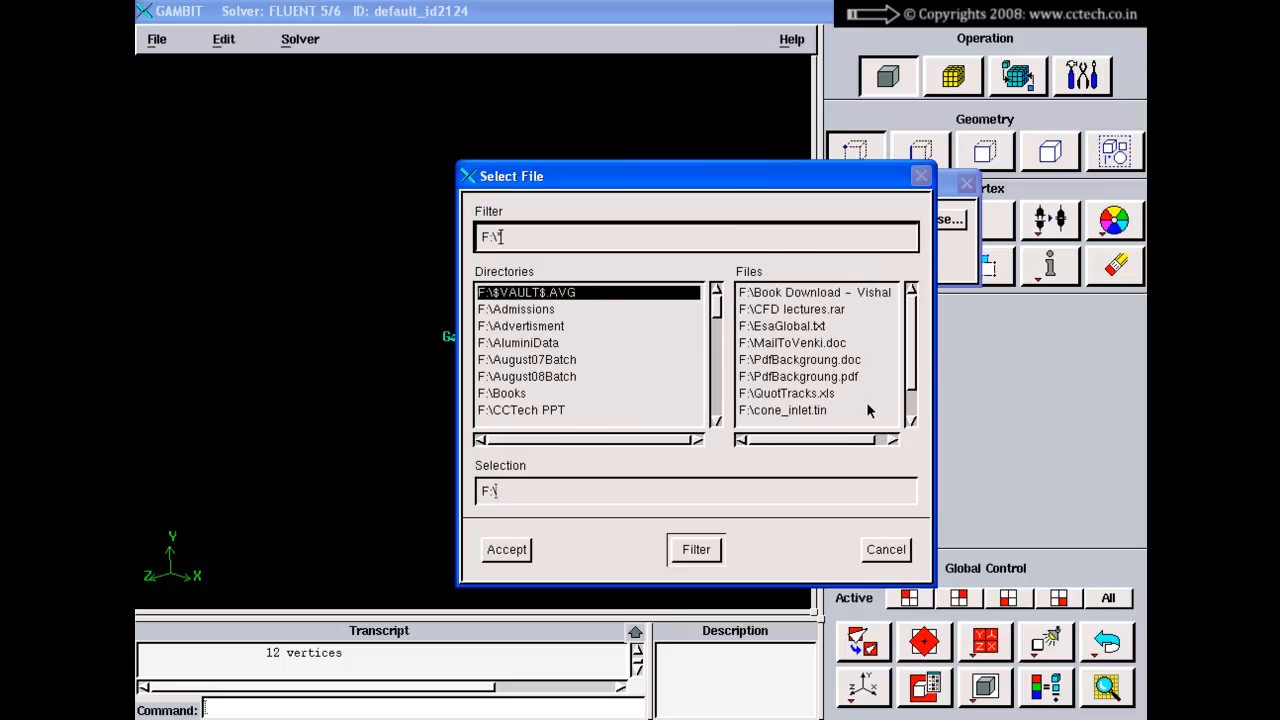
{"action": "left_click_drag", "start_coordinate": [716, 312], "coordinate": [716, 385]}
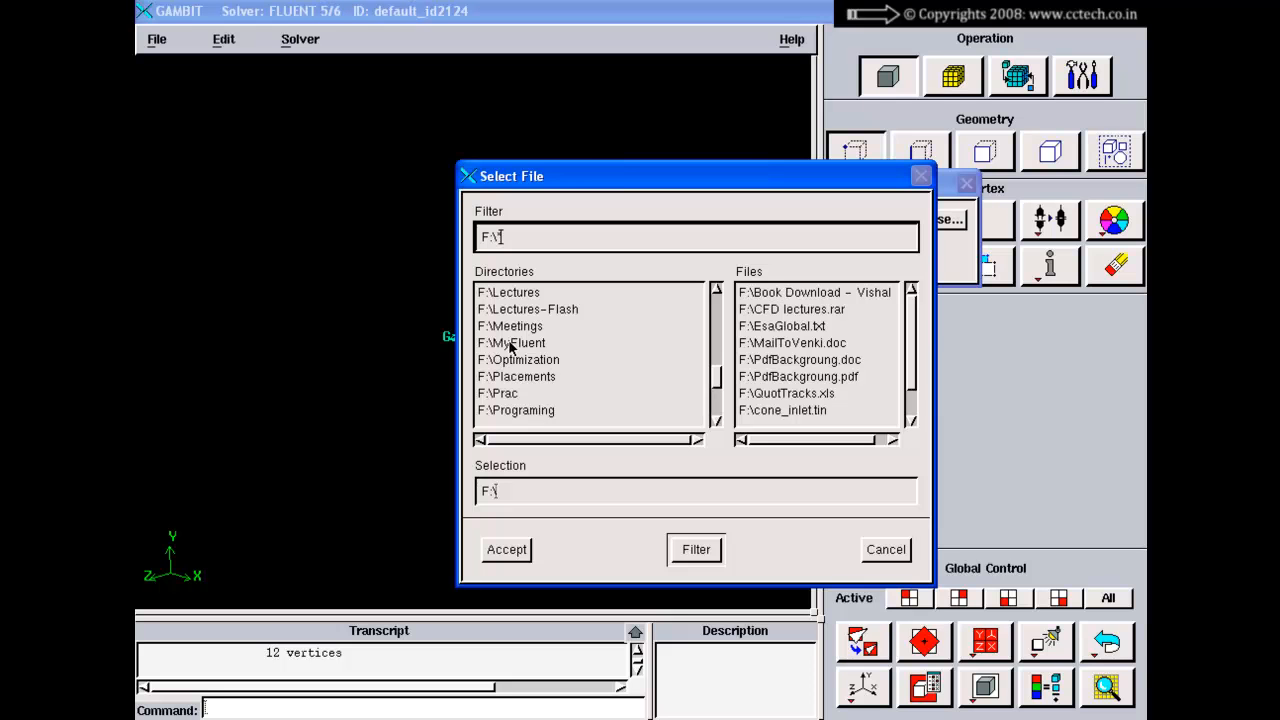
{"action": "double_click", "coordinate": [511, 294]}
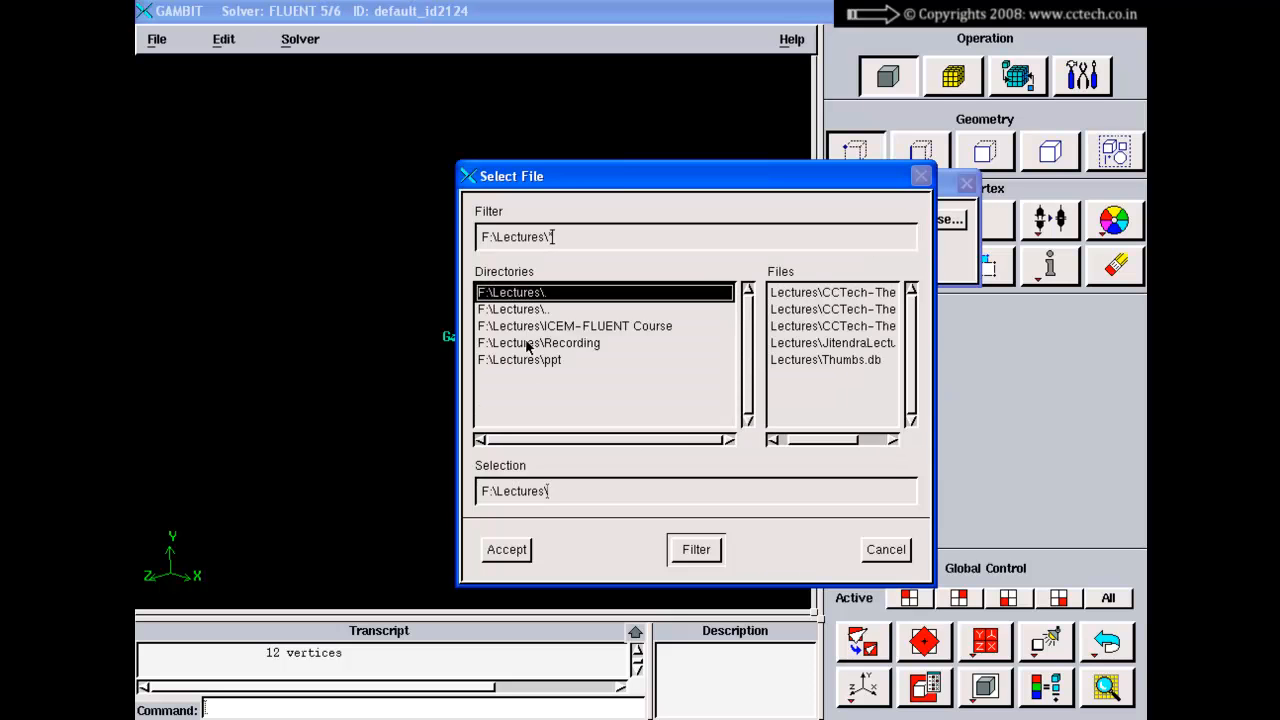
{"action": "left_click", "coordinate": [537, 362]}
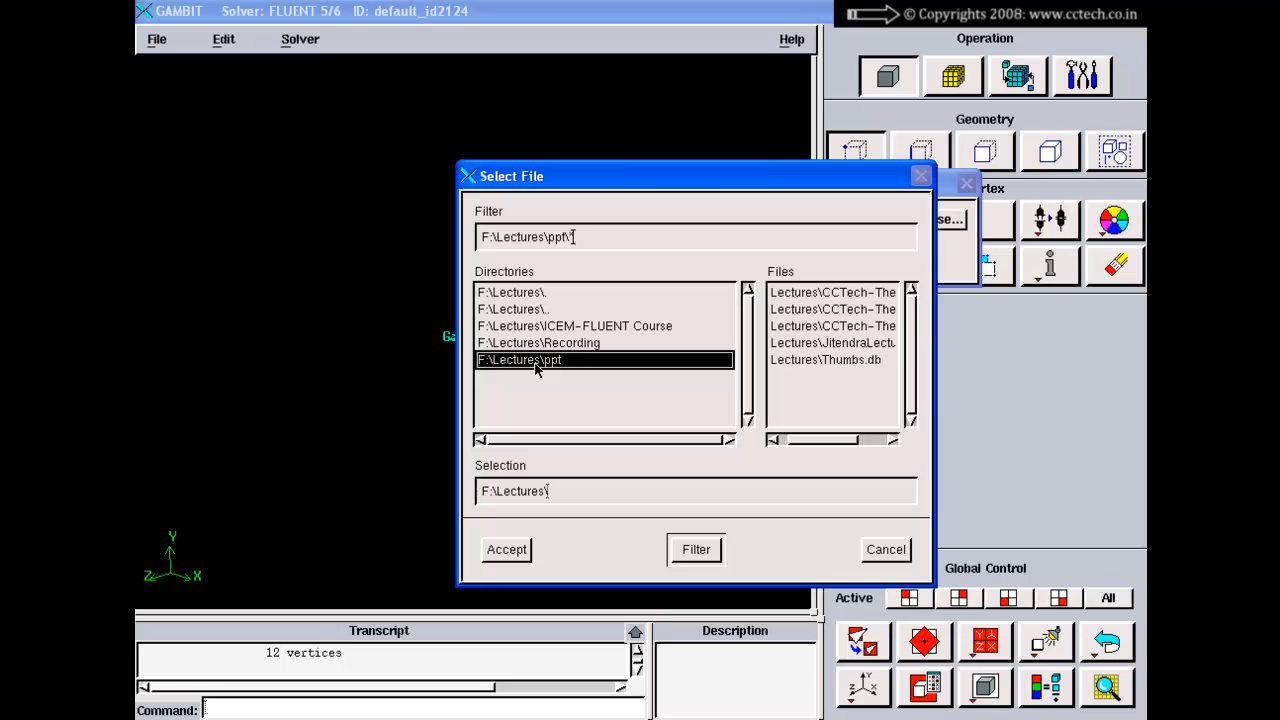
{"action": "double_click", "coordinate": [537, 362]}
Step: Open the SoftwareTraining folder and its GAMBIT subfolder in the file browser
{"action": "scroll", "coordinate": [703, 320], "scroll_direction": "down", "scroll_amount": 8}
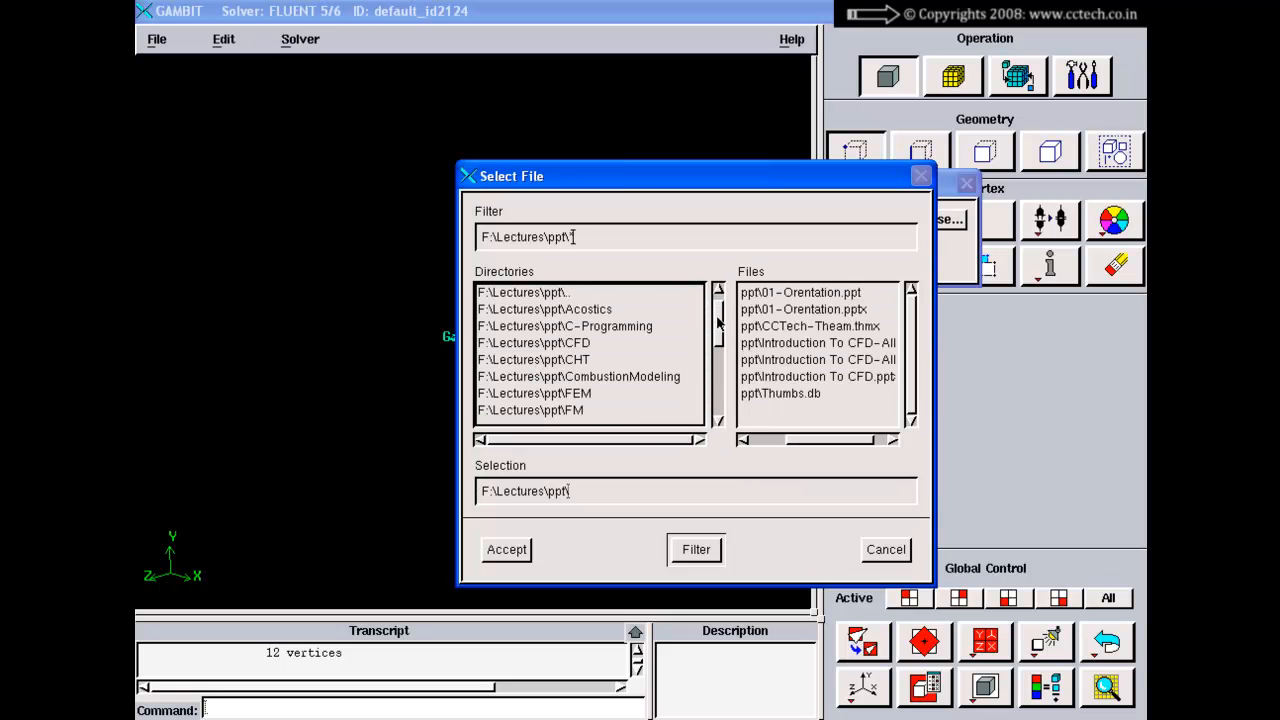
{"action": "scroll", "coordinate": [709, 368], "scroll_direction": "down", "scroll_amount": 4}
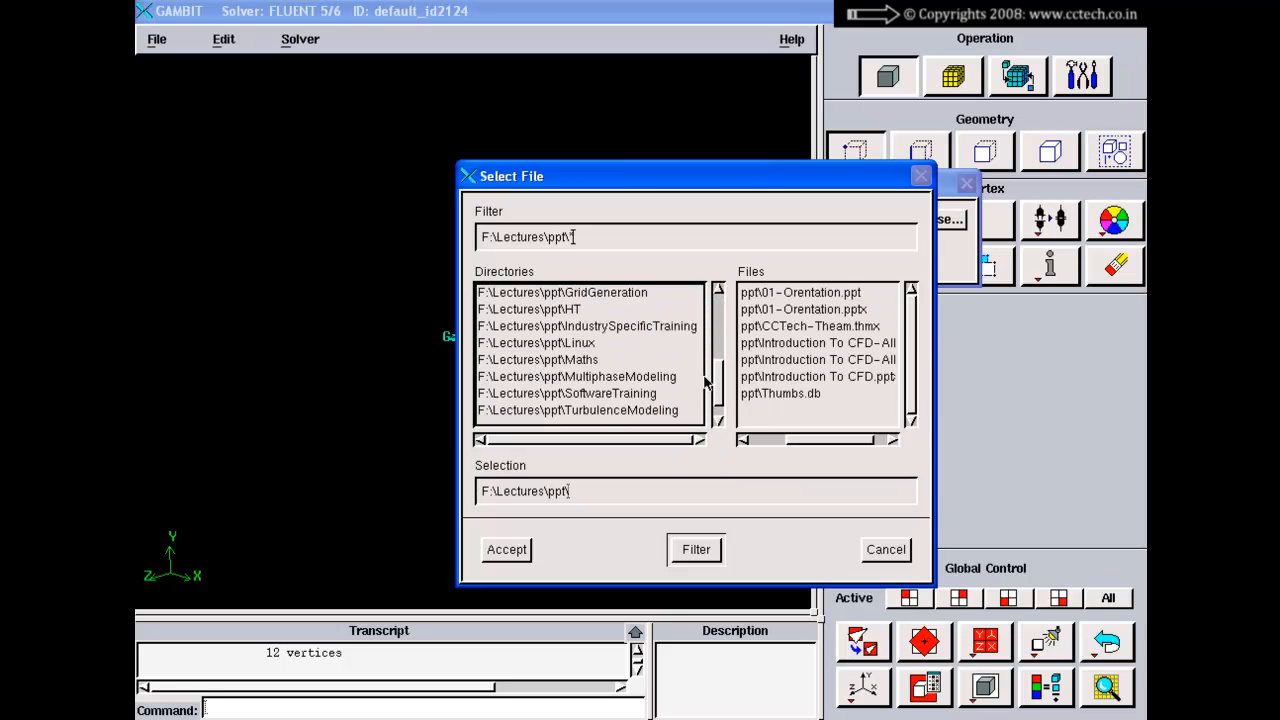
{"action": "left_click", "coordinate": [630, 378]}
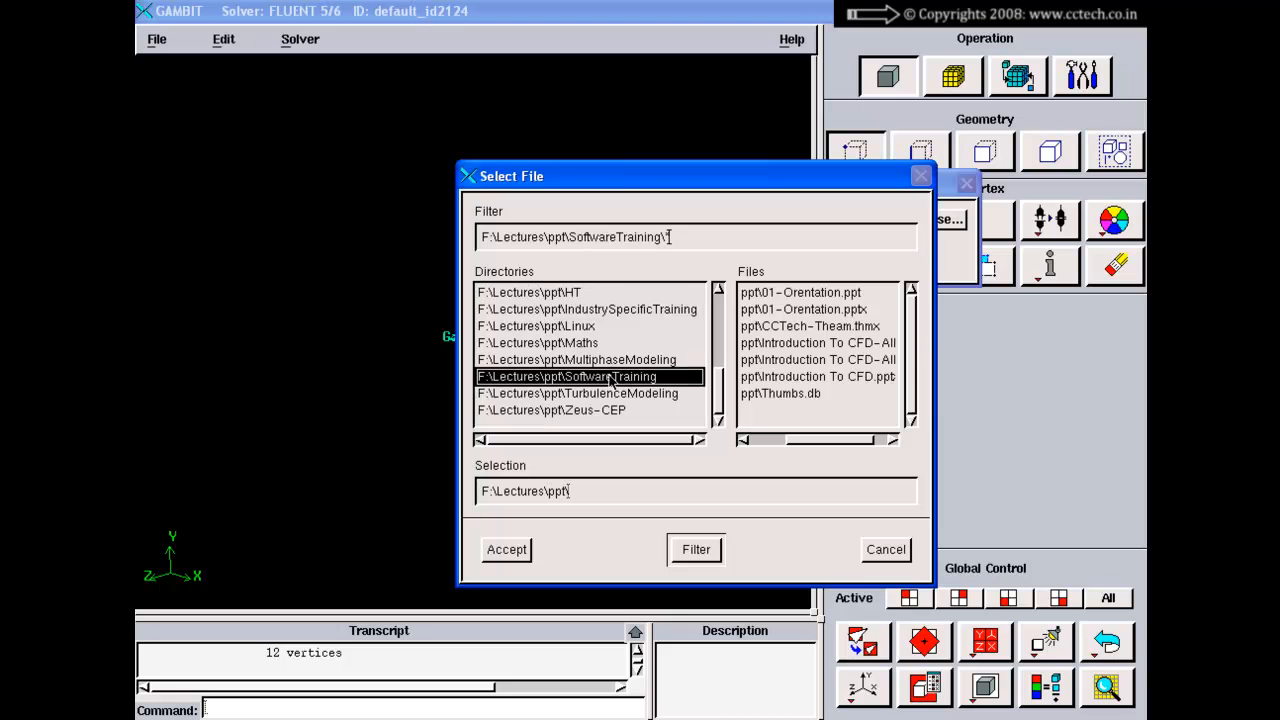
{"action": "double_click", "coordinate": [610, 377]}
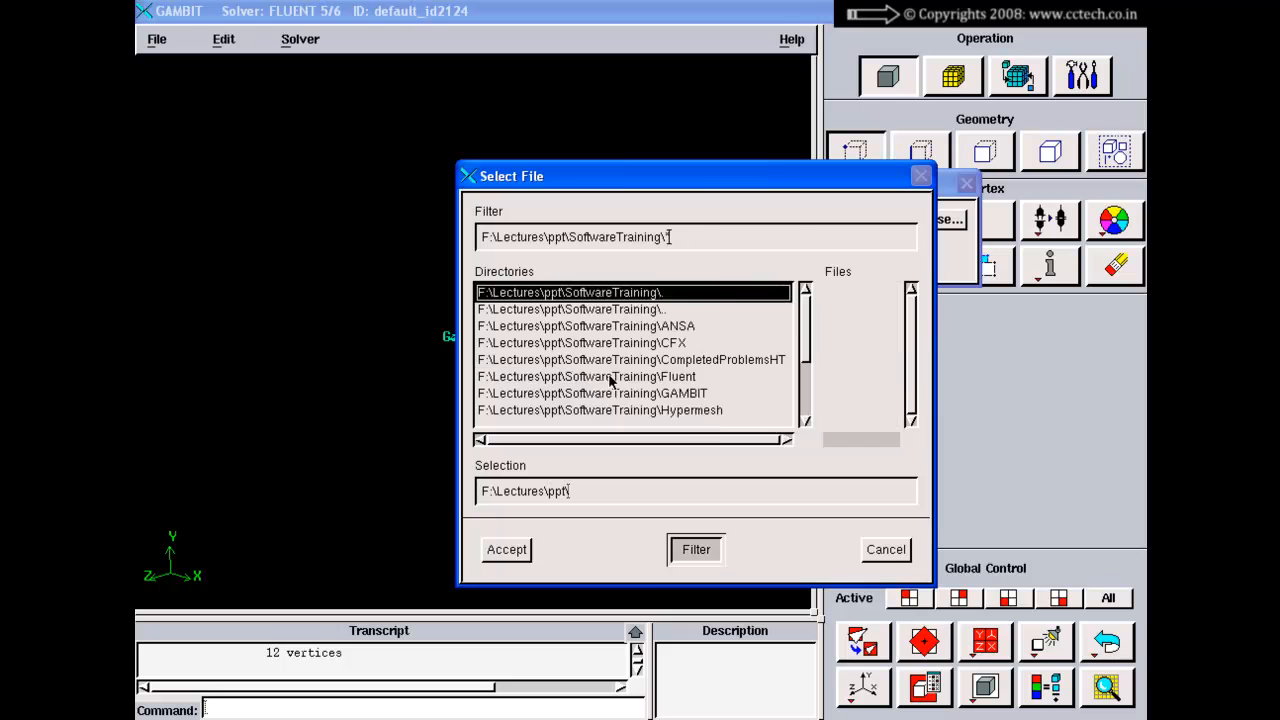
{"action": "left_click", "coordinate": [610, 377]}
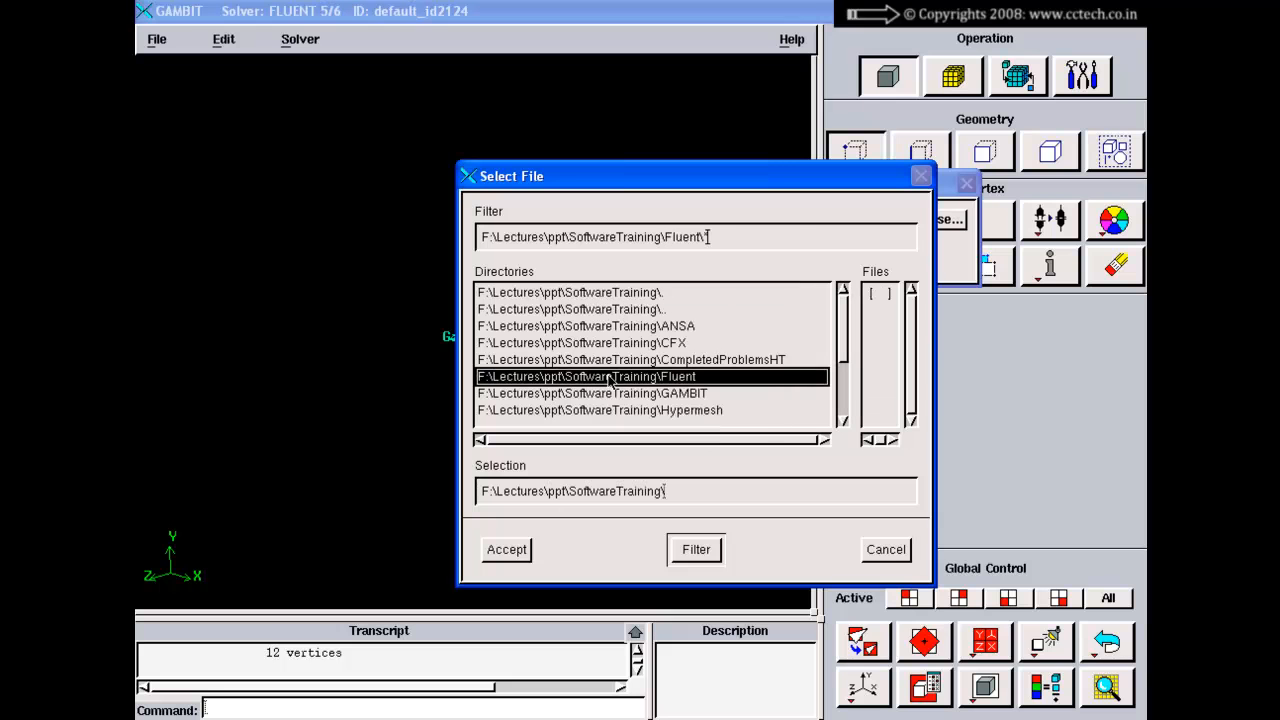
{"action": "left_click", "coordinate": [665, 394]}
{"action": "double_click", "coordinate": [665, 394]}
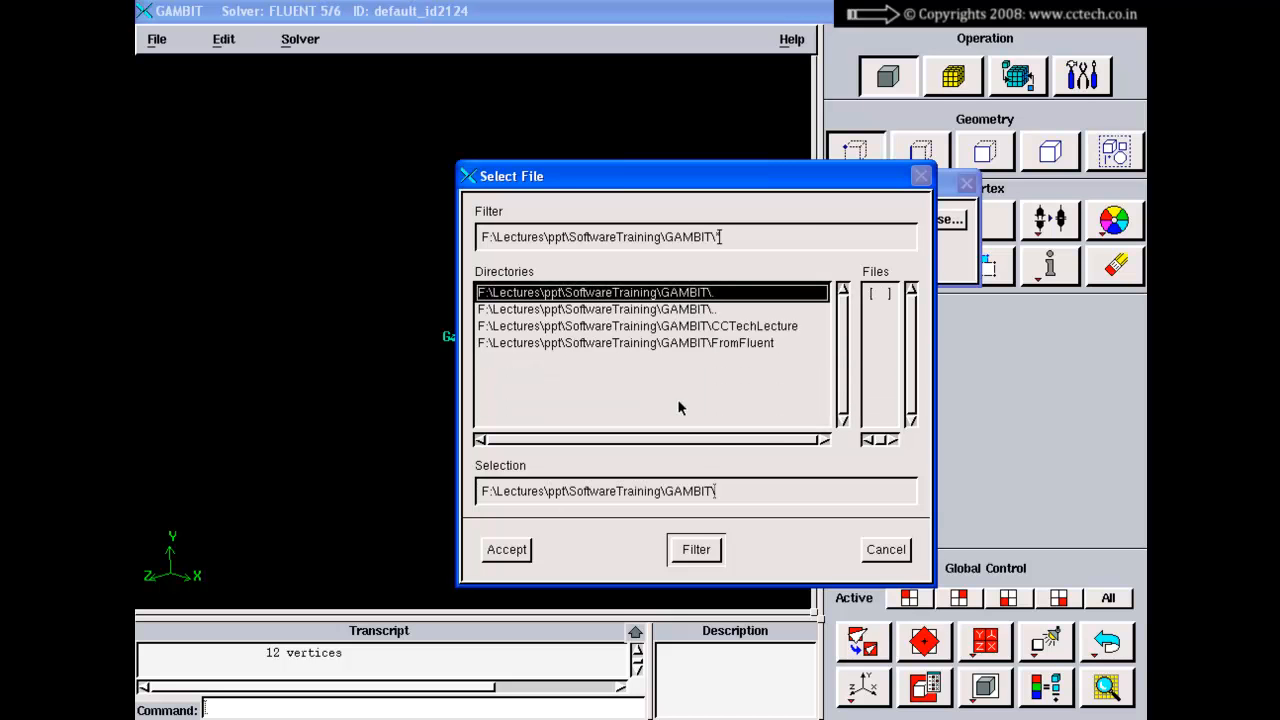
Step: Open the CCTechLecture folder and import the vertices from PressureSide.txt
{"action": "left_click", "coordinate": [720, 328]}
{"action": "double_click", "coordinate": [714, 328]}
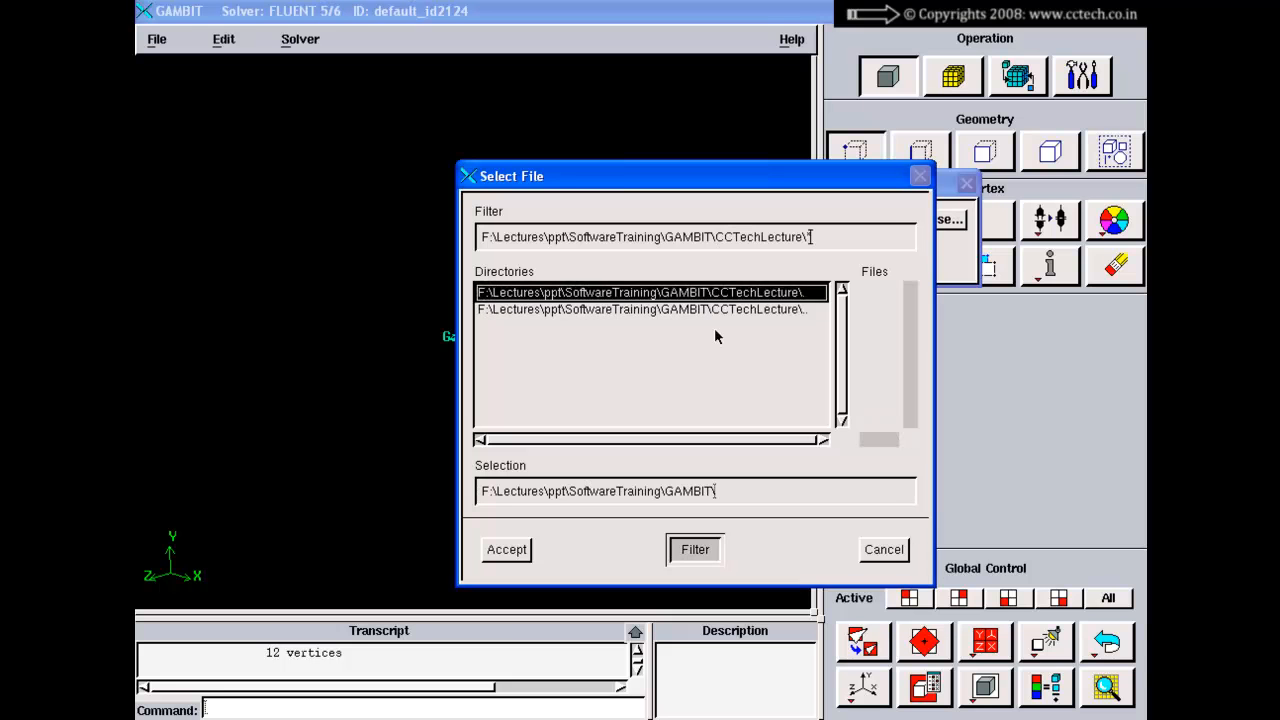
{"action": "left_click", "coordinate": [700, 555]}
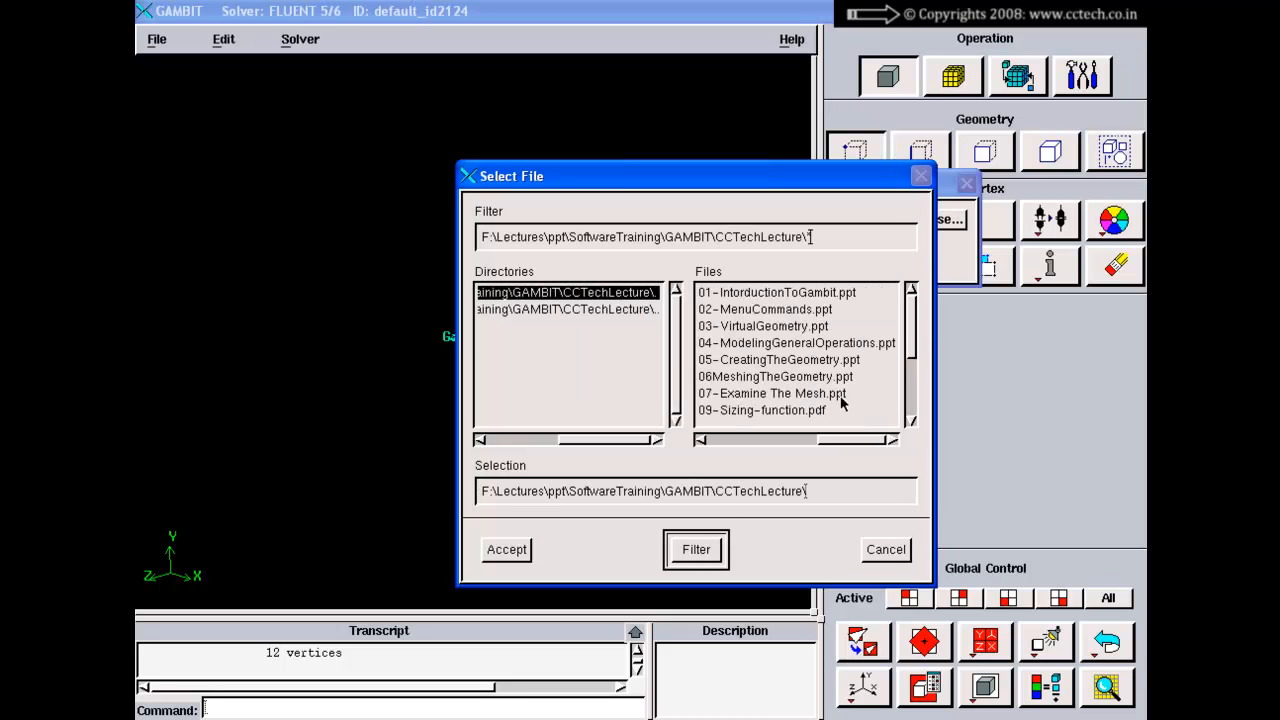
{"action": "left_click_drag", "start_coordinate": [910, 322], "coordinate": [906, 381]}
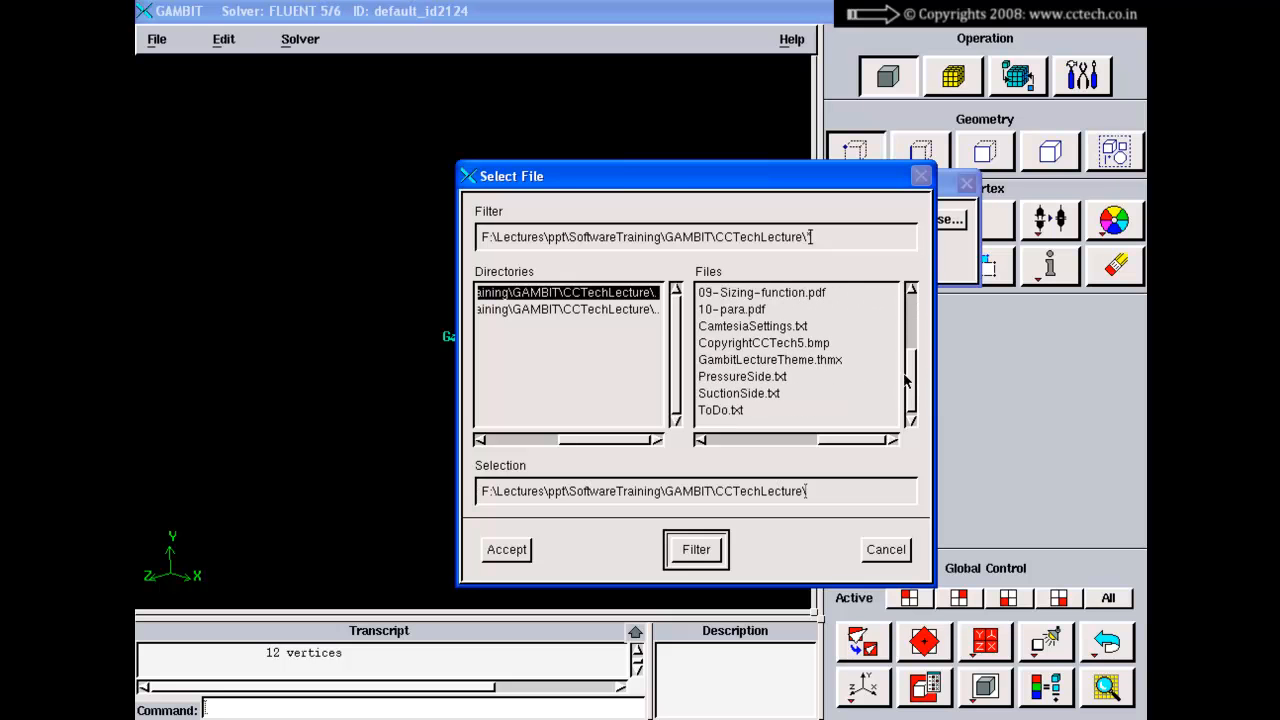
{"action": "left_click", "coordinate": [741, 377]}
{"action": "left_click", "coordinate": [507, 549]}
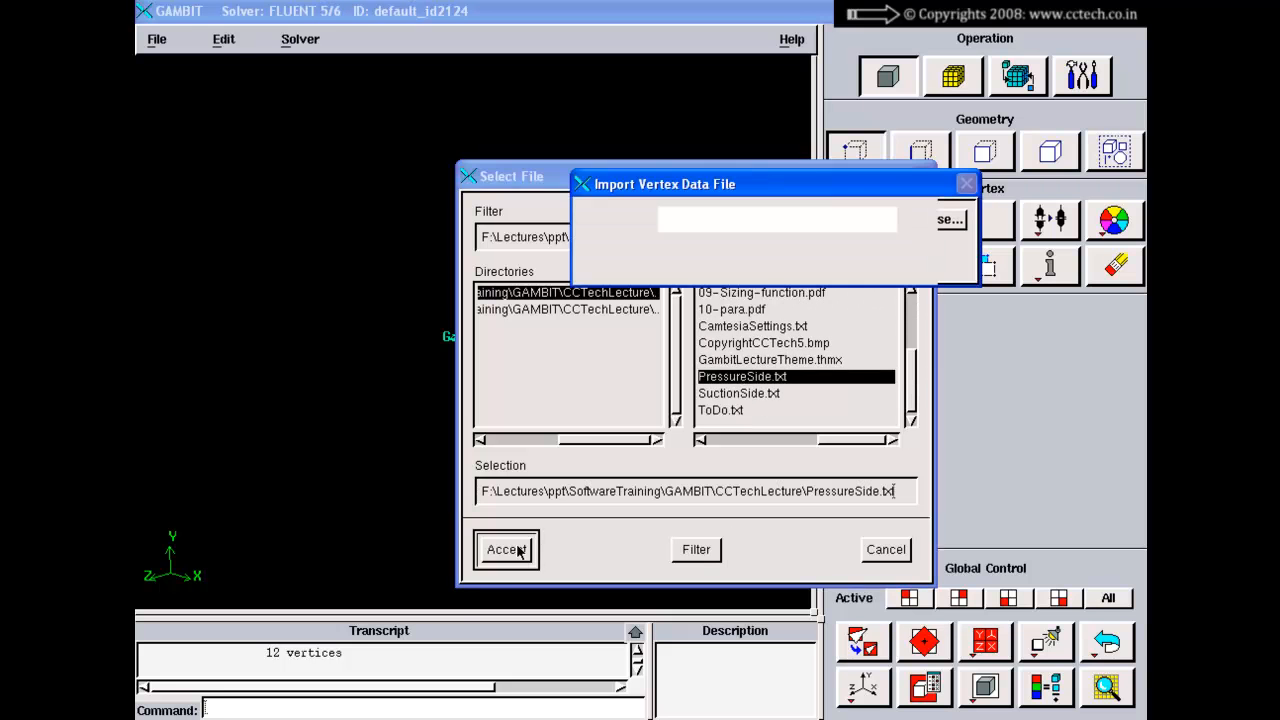
{"action": "left_click", "coordinate": [688, 266]}
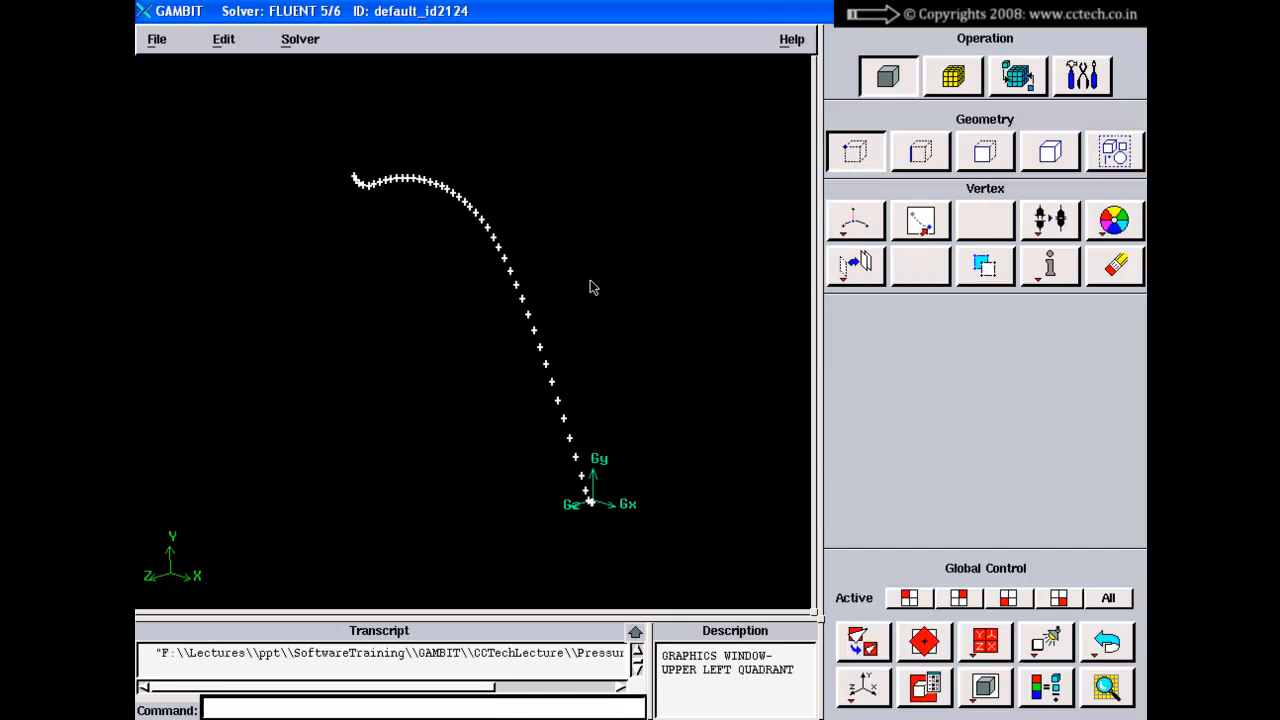
{"action": "left_click", "coordinate": [156, 39]}
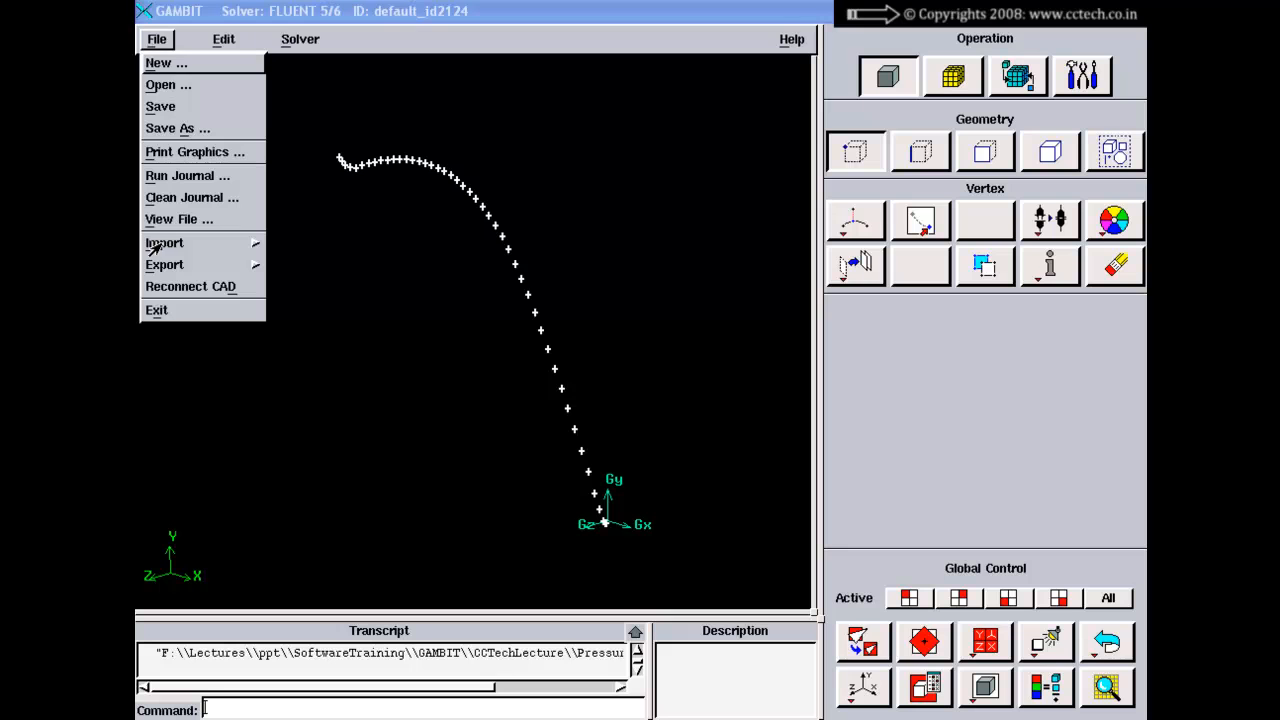
{"action": "mouse_move", "coordinate": [157, 248]}
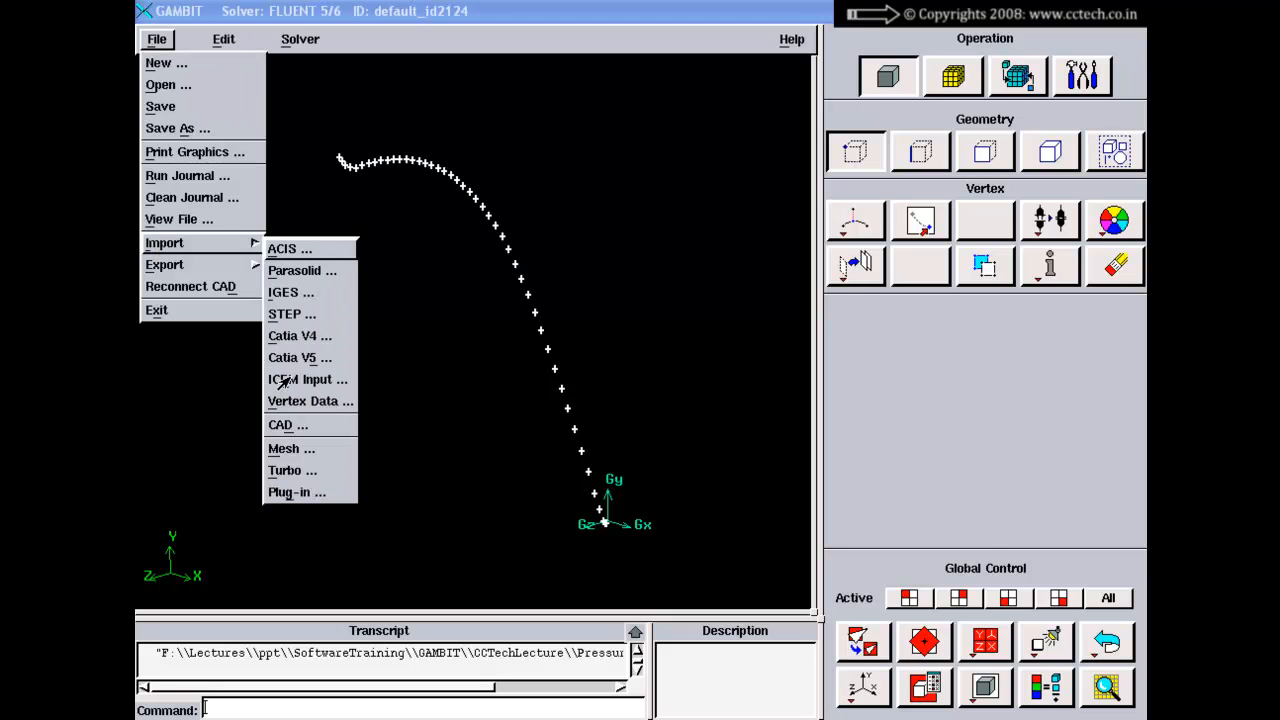
{"action": "left_click", "coordinate": [520, 250]}
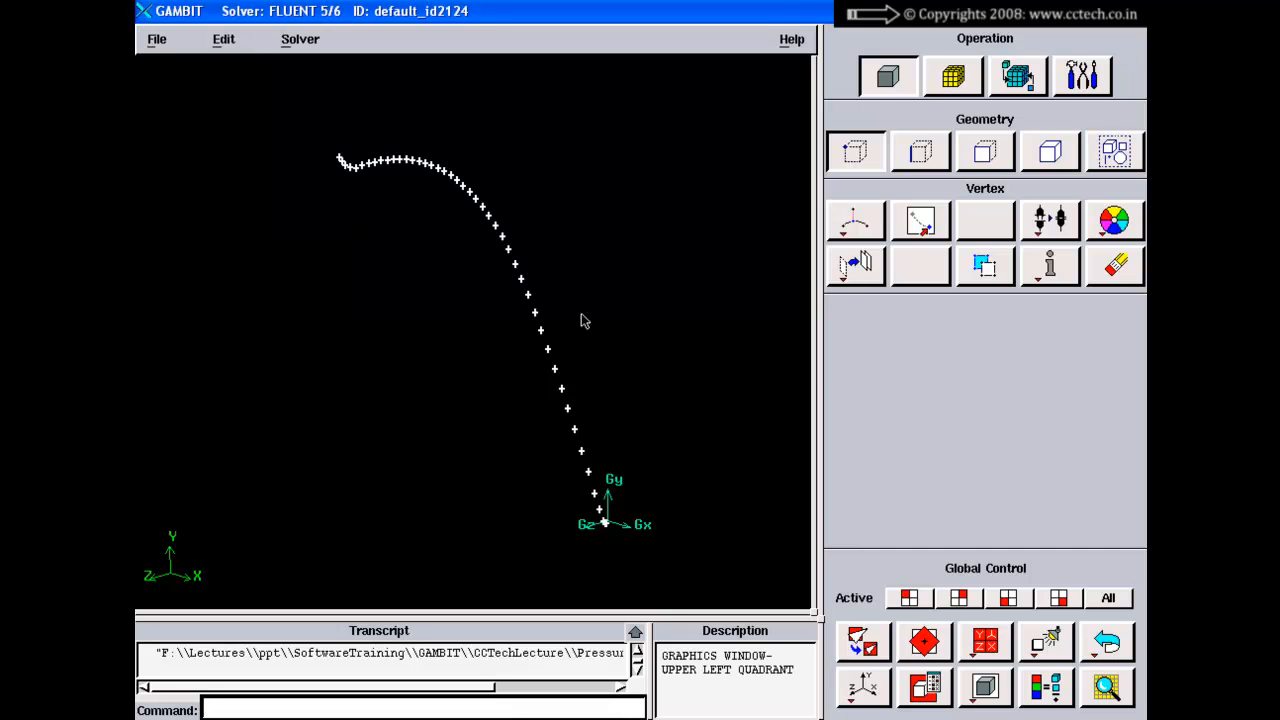
Step: Clear all existing geometry by running the reset command
{"action": "left_click", "coordinate": [425, 713]}
{"action": "type", "text": "reset"}
{"action": "key", "text": "Return"}
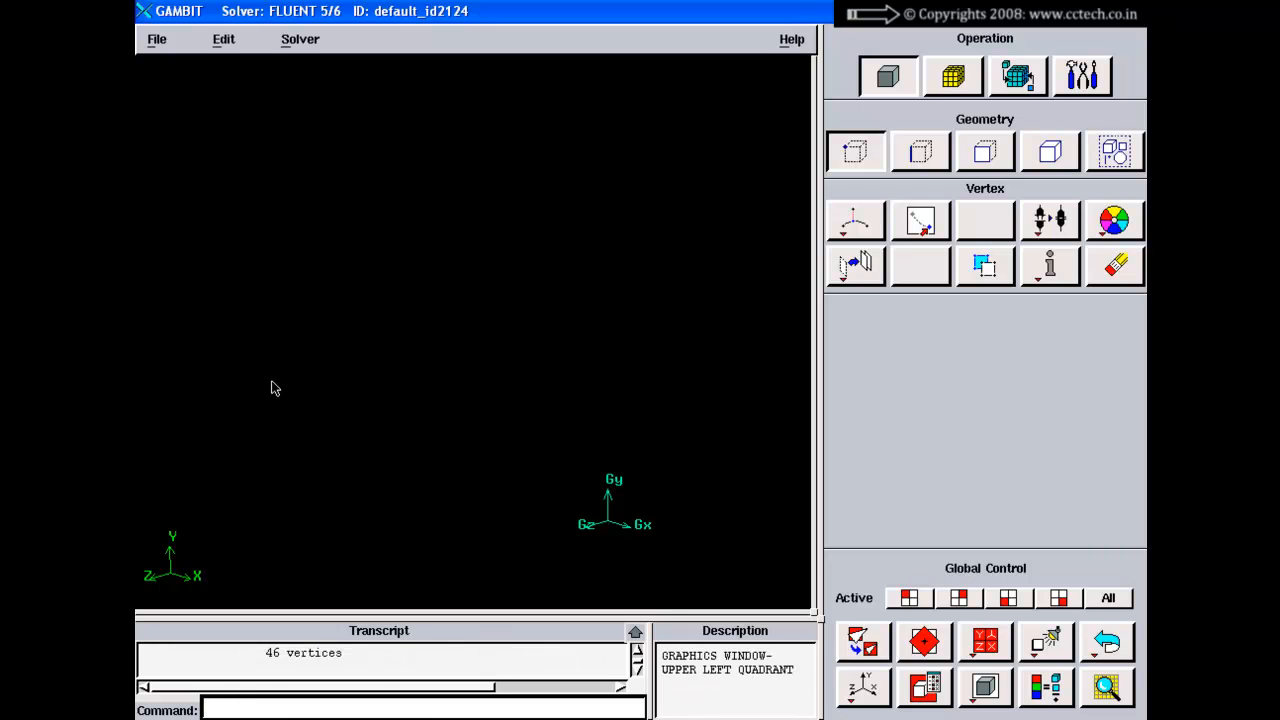
Step: Start an ICEM input file import and open the file browser for its source file
{"action": "left_click", "coordinate": [156, 39]}
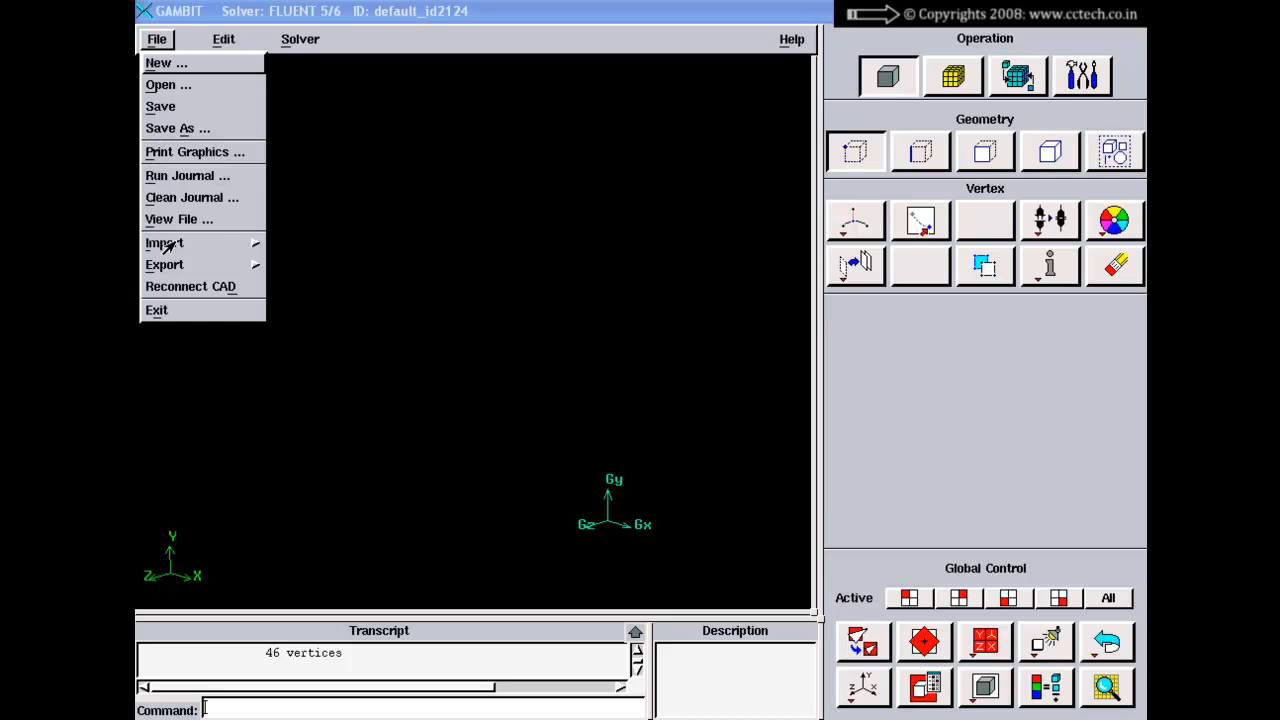
{"action": "mouse_move", "coordinate": [168, 247]}
{"action": "left_click", "coordinate": [282, 380]}
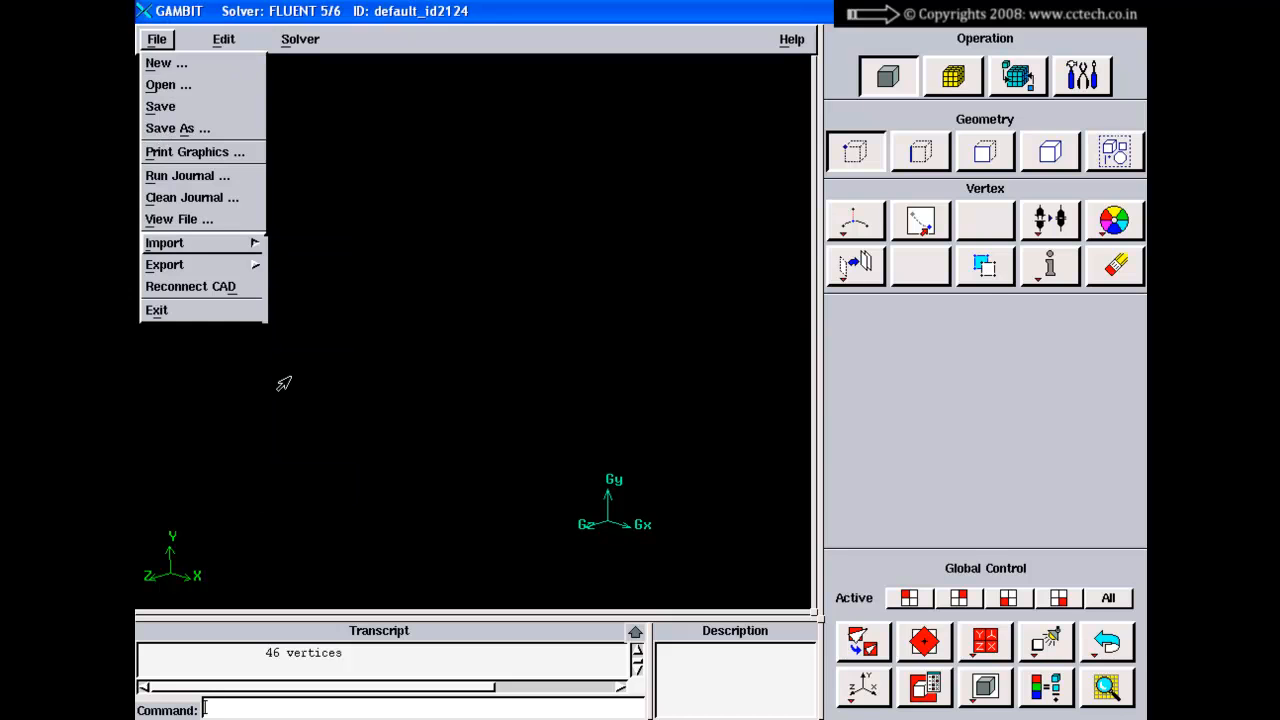
{"action": "left_click", "coordinate": [910, 218]}
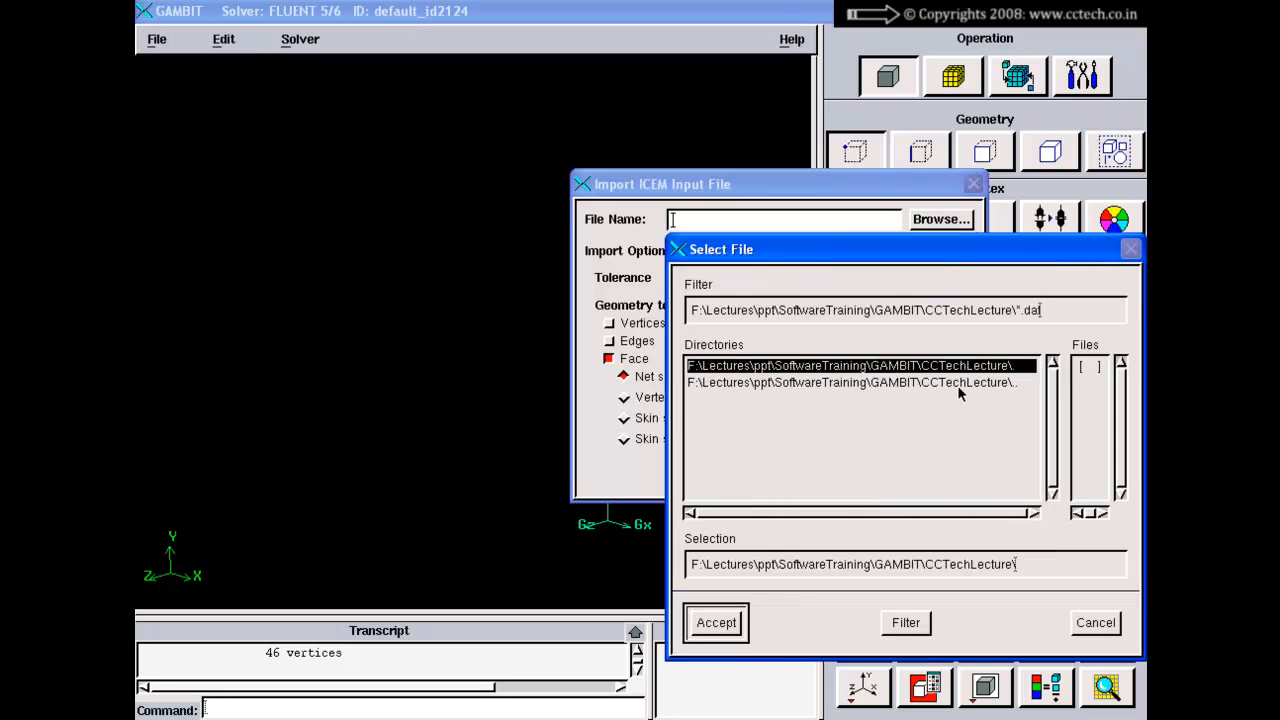
{"action": "left_click", "coordinate": [903, 634]}
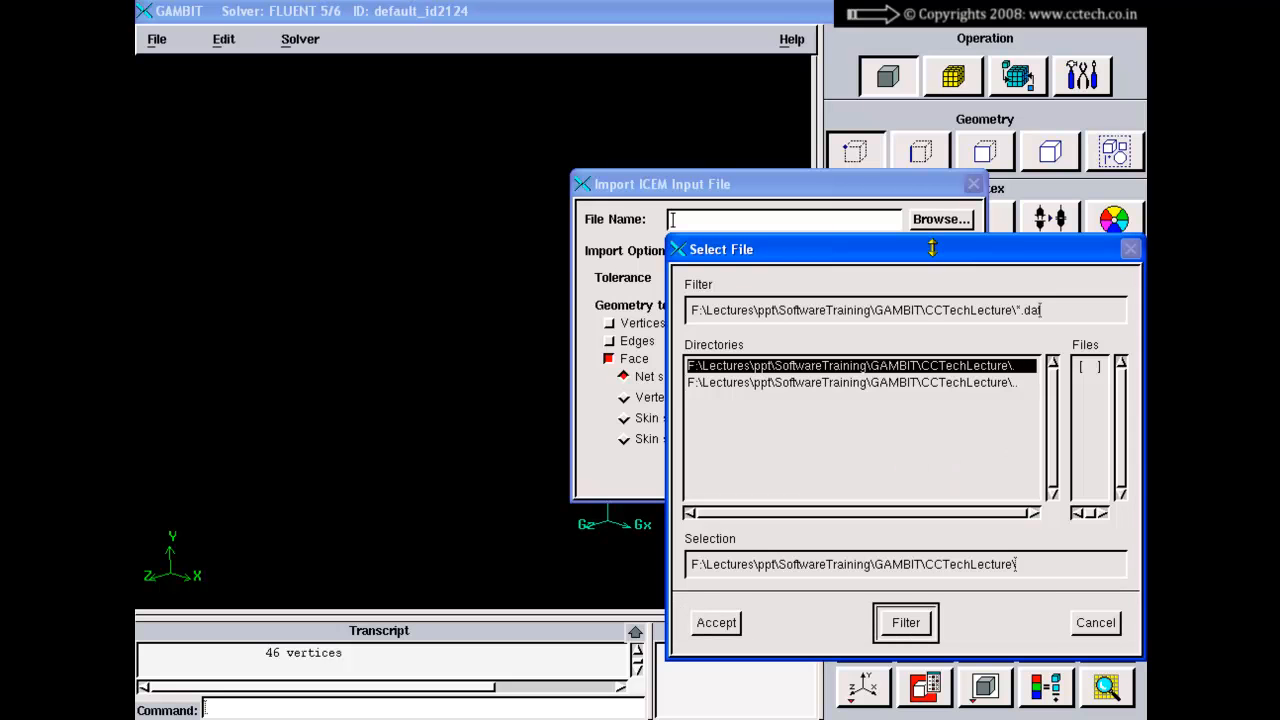
Step: Remove the .dat extension from the file filter to list every file in the CCTechLecture folder
{"action": "left_click_drag", "start_coordinate": [919, 258], "coordinate": [549, 198]}
{"action": "left_click", "coordinate": [691, 250]}
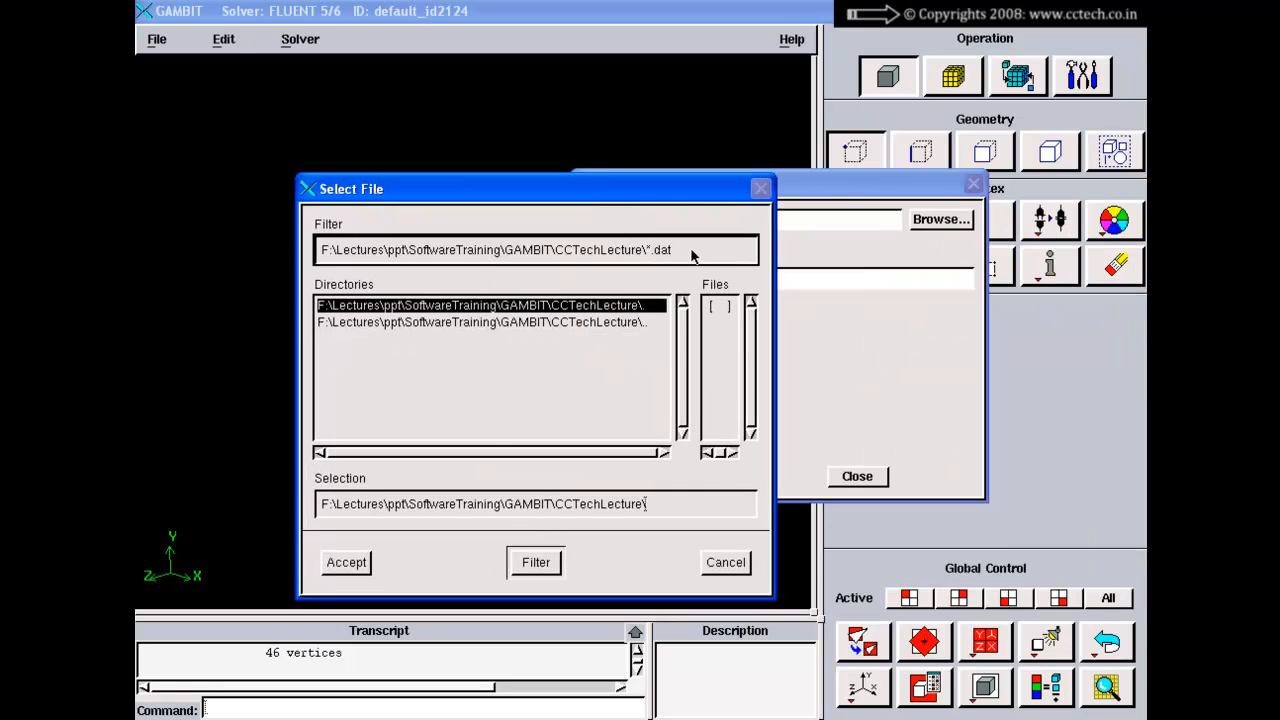
{"action": "key", "text": "BackSpace"}
{"action": "key", "text": "BackSpace"}
{"action": "key", "text": "BackSpace"}
{"action": "left_click", "coordinate": [537, 565]}
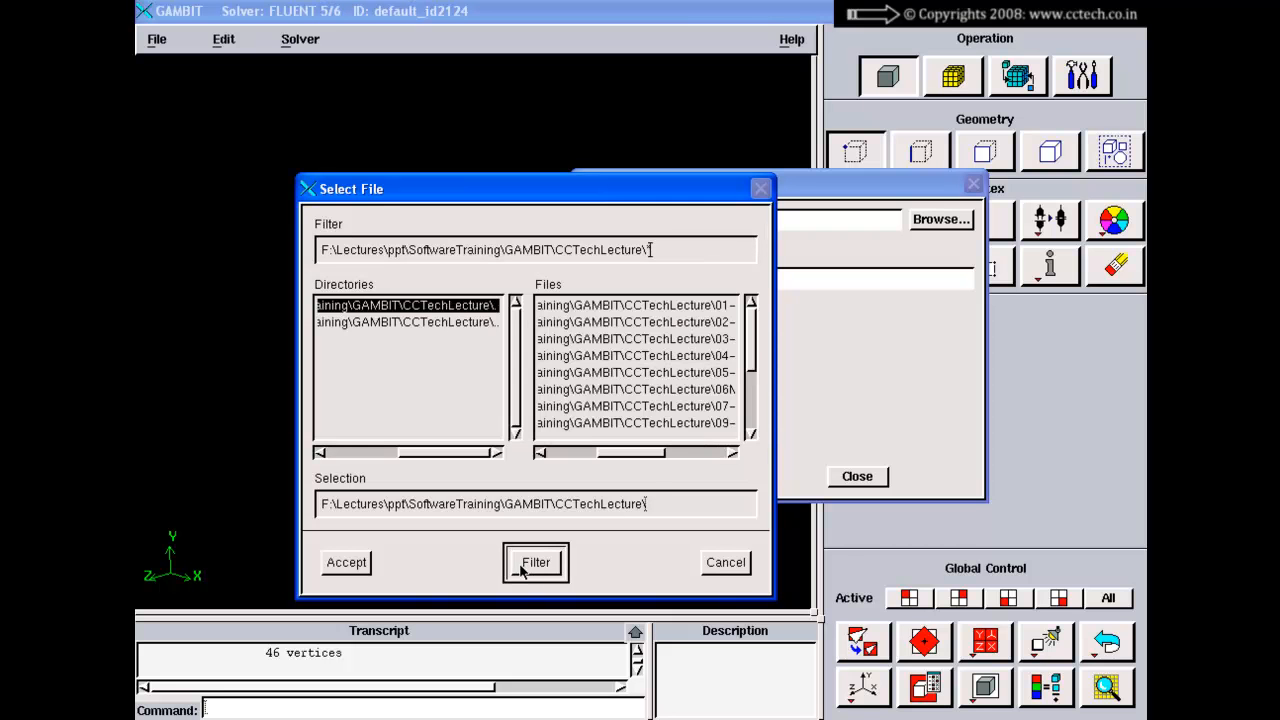
Step: Choose PressureSide.txt from the CCTechLecture folder as the ICEM input file
{"action": "left_click_drag", "start_coordinate": [755, 345], "coordinate": [733, 413]}
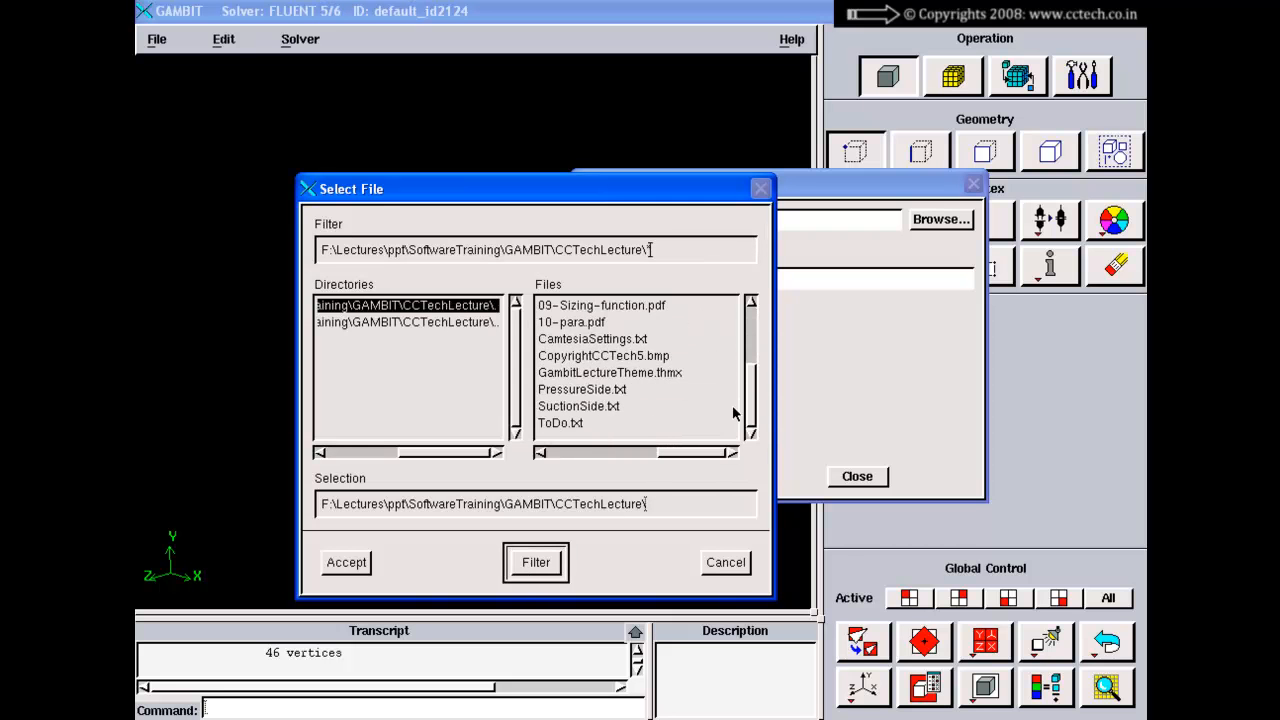
{"action": "left_click", "coordinate": [590, 390]}
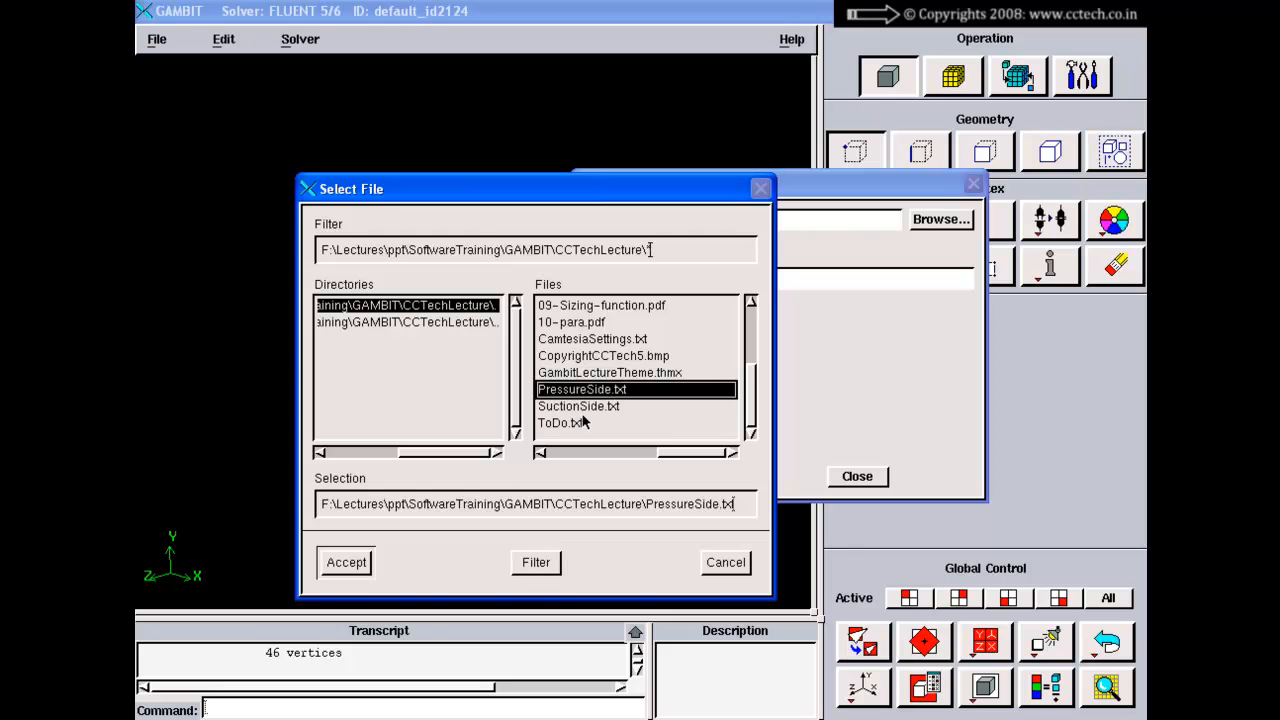
{"action": "left_click", "coordinate": [350, 562]}
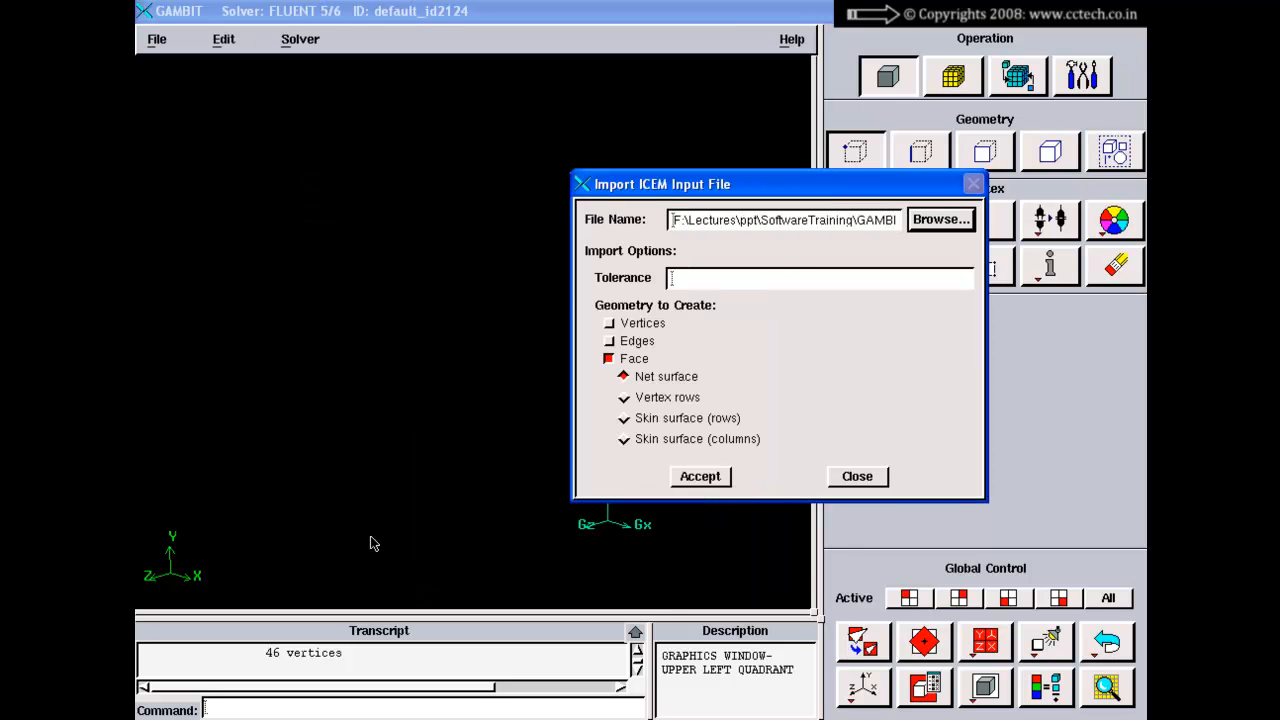
Step: Set the ICEM import to create vertices and edges but no face, and fit the graphics view
{"action": "left_click", "coordinate": [608, 325]}
{"action": "left_click", "coordinate": [609, 359]}
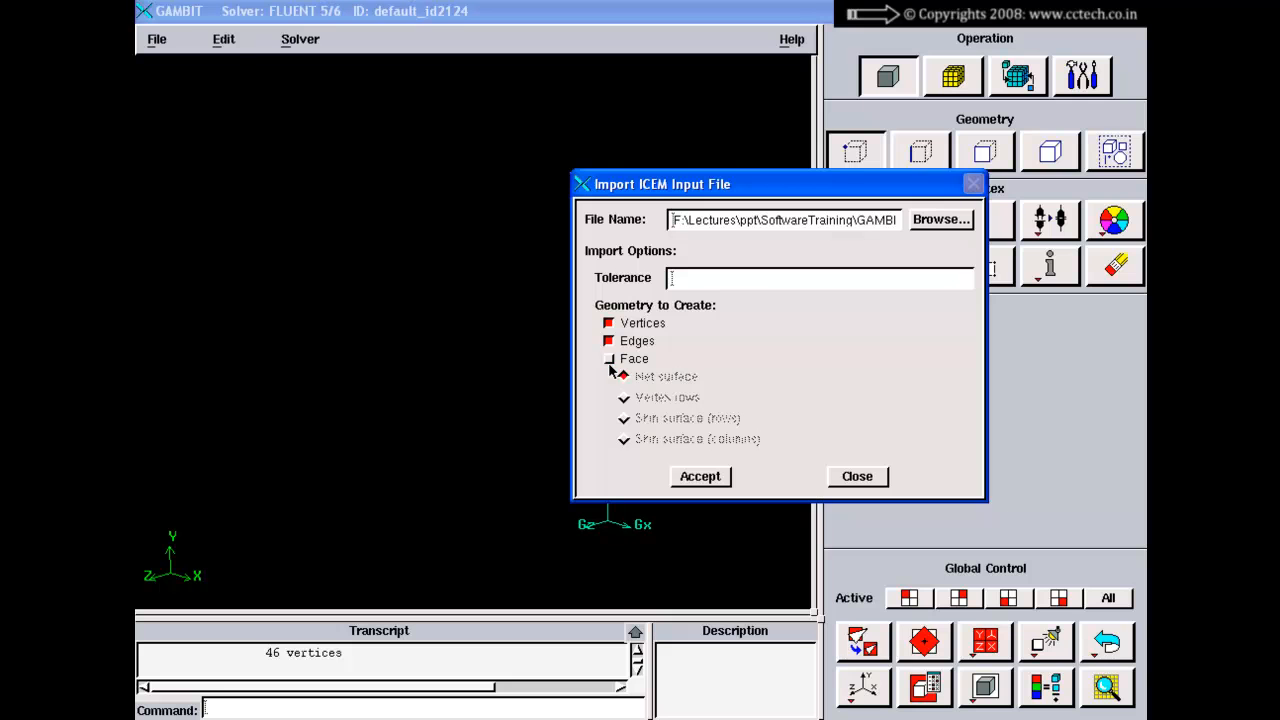
{"action": "left_click_drag", "start_coordinate": [689, 192], "coordinate": [868, 131]}
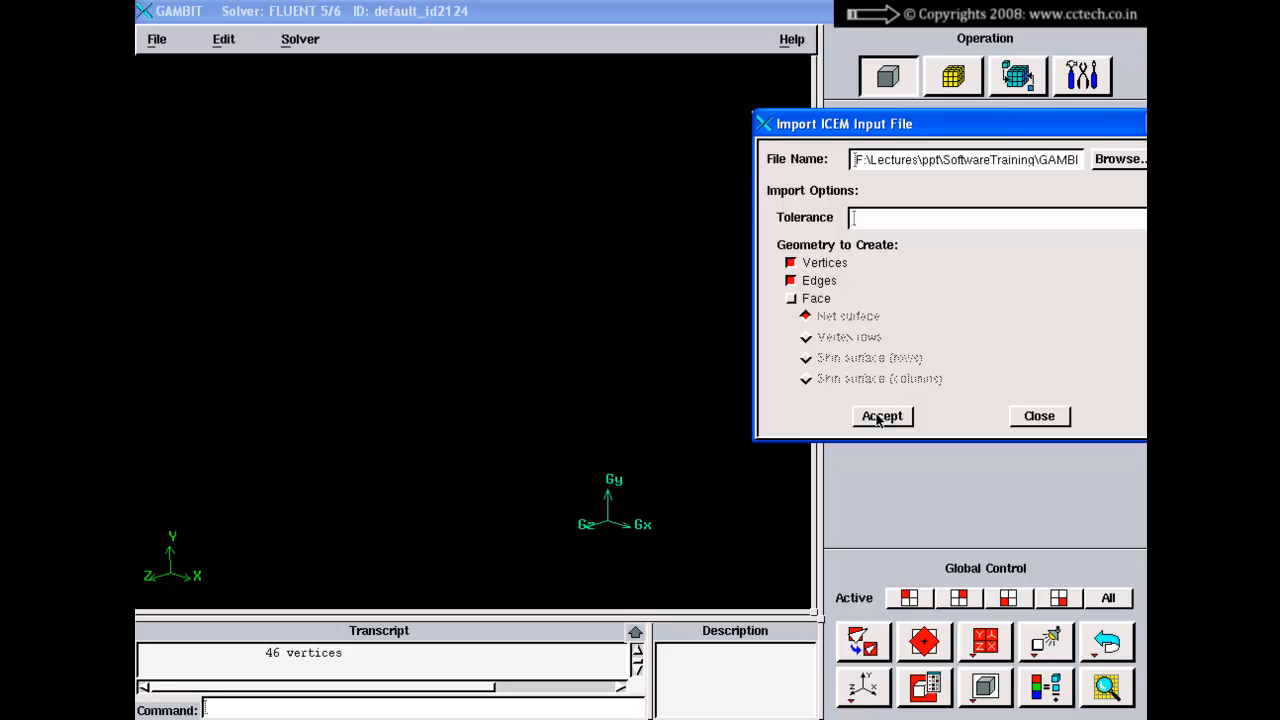
{"action": "left_click", "coordinate": [862, 641]}
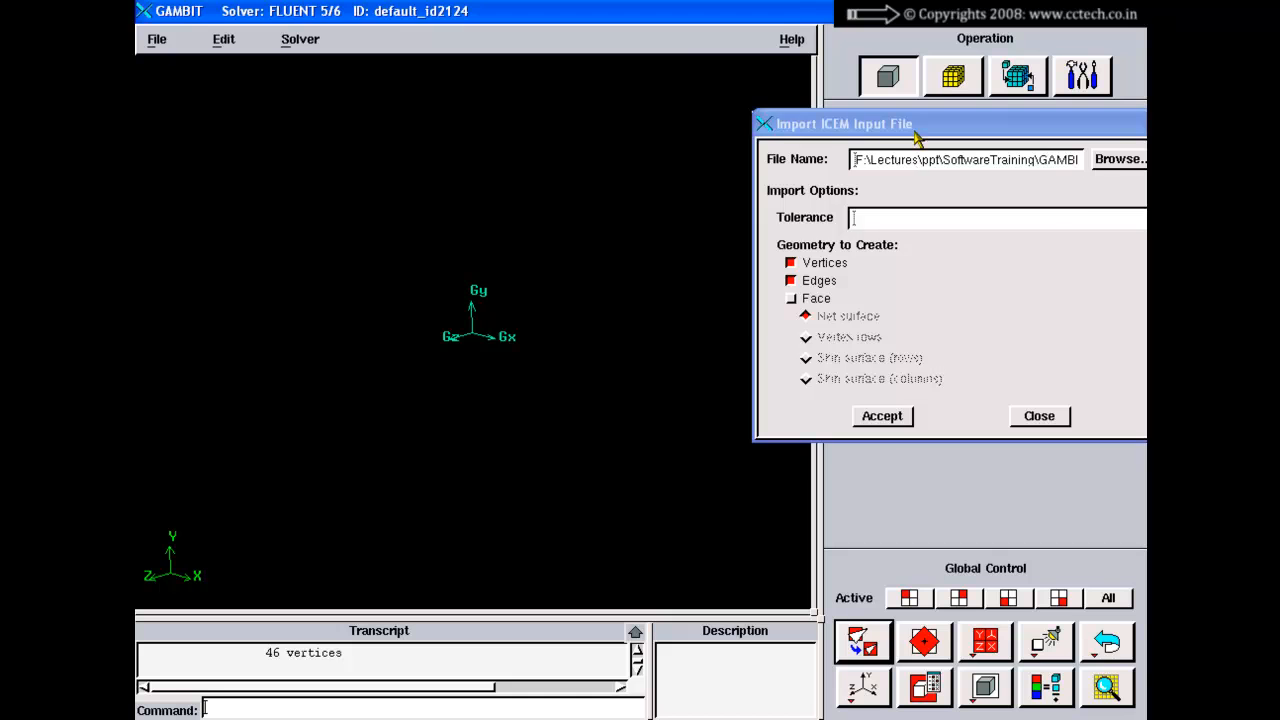
{"action": "left_click_drag", "start_coordinate": [915, 138], "coordinate": [683, 177]}
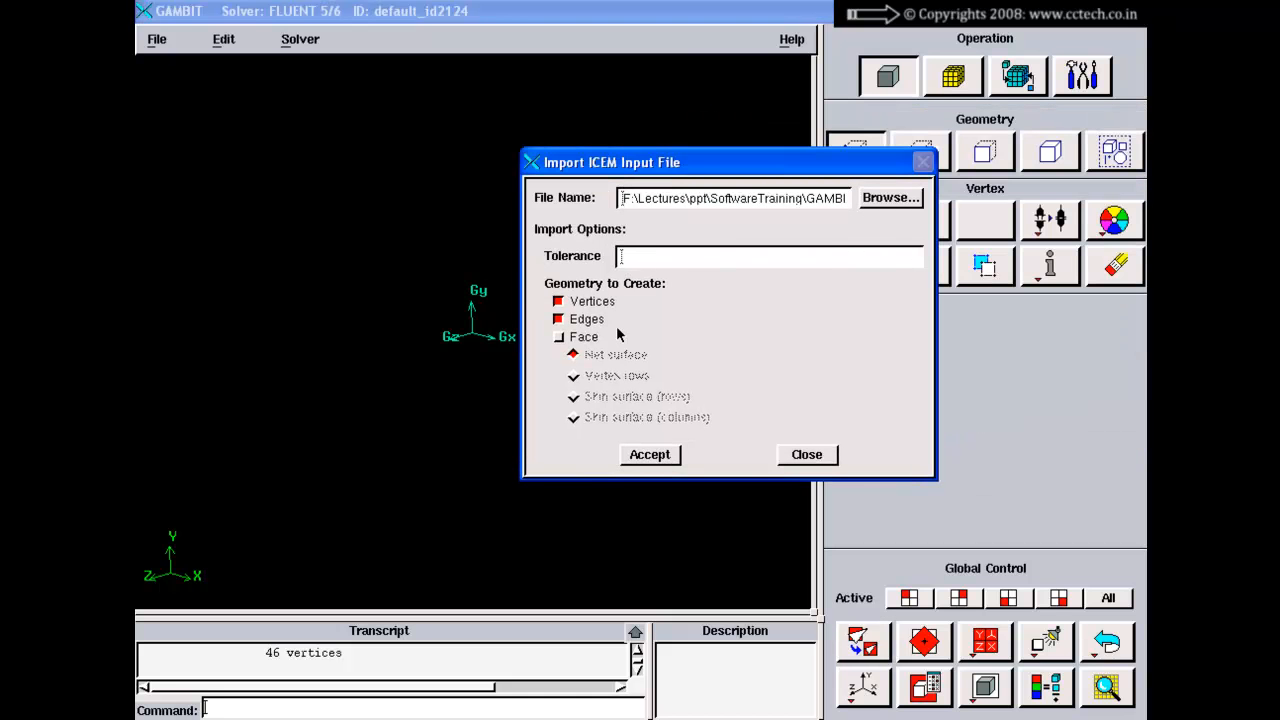
Step: Recheck PressureSide.txt as the selected source file and import its vertices and edges
{"action": "left_click", "coordinate": [888, 199]}
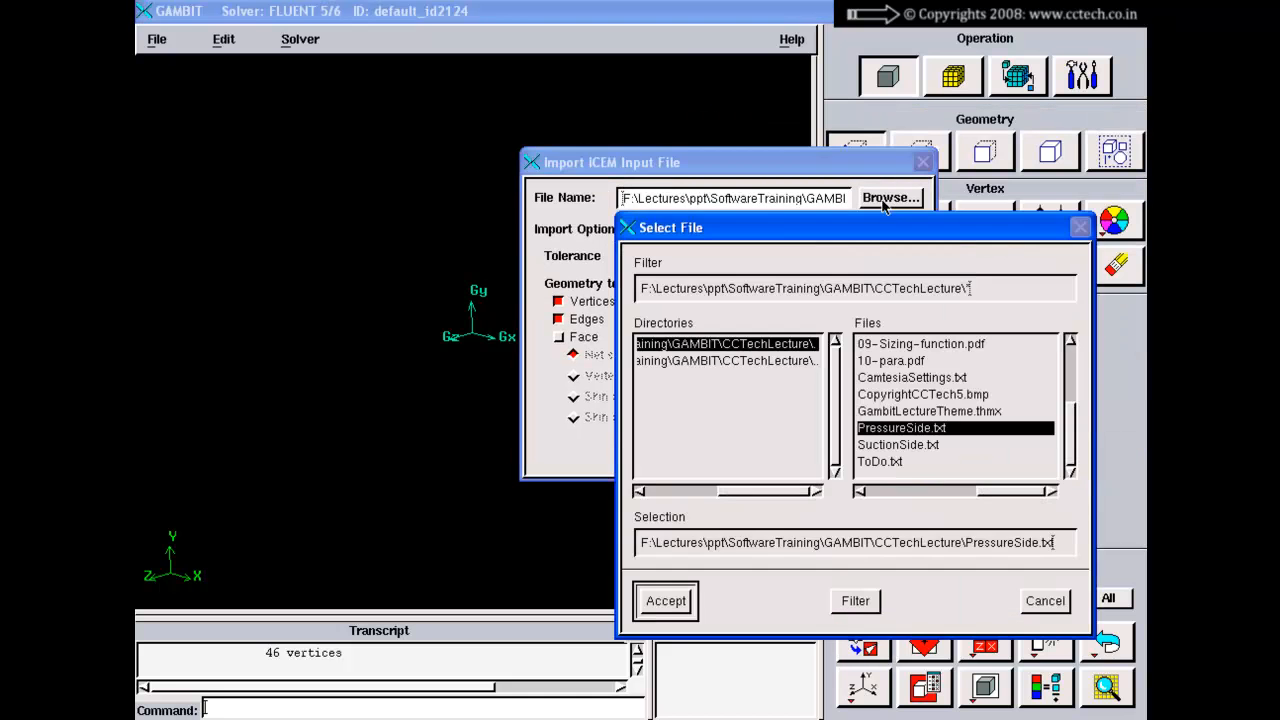
{"action": "left_click_drag", "start_coordinate": [1057, 546], "coordinate": [969, 549]}
{"action": "left_click", "coordinate": [684, 601]}
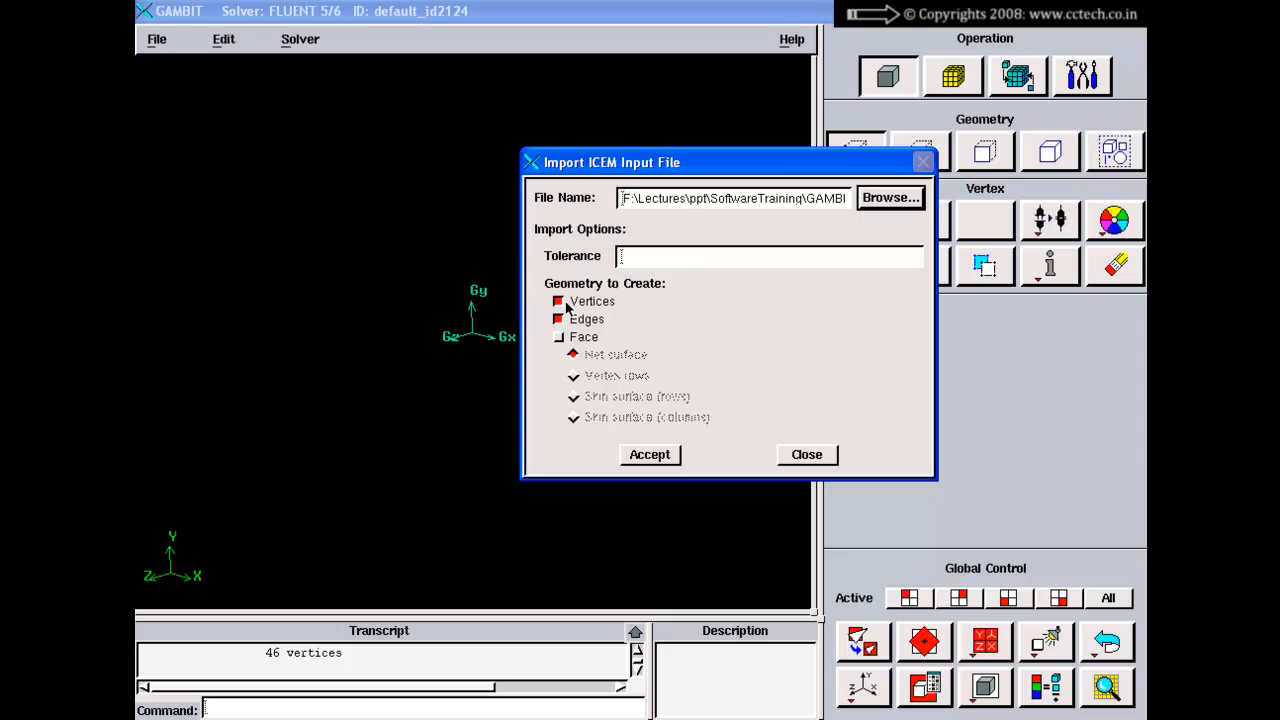
{"action": "left_click", "coordinate": [649, 455]}
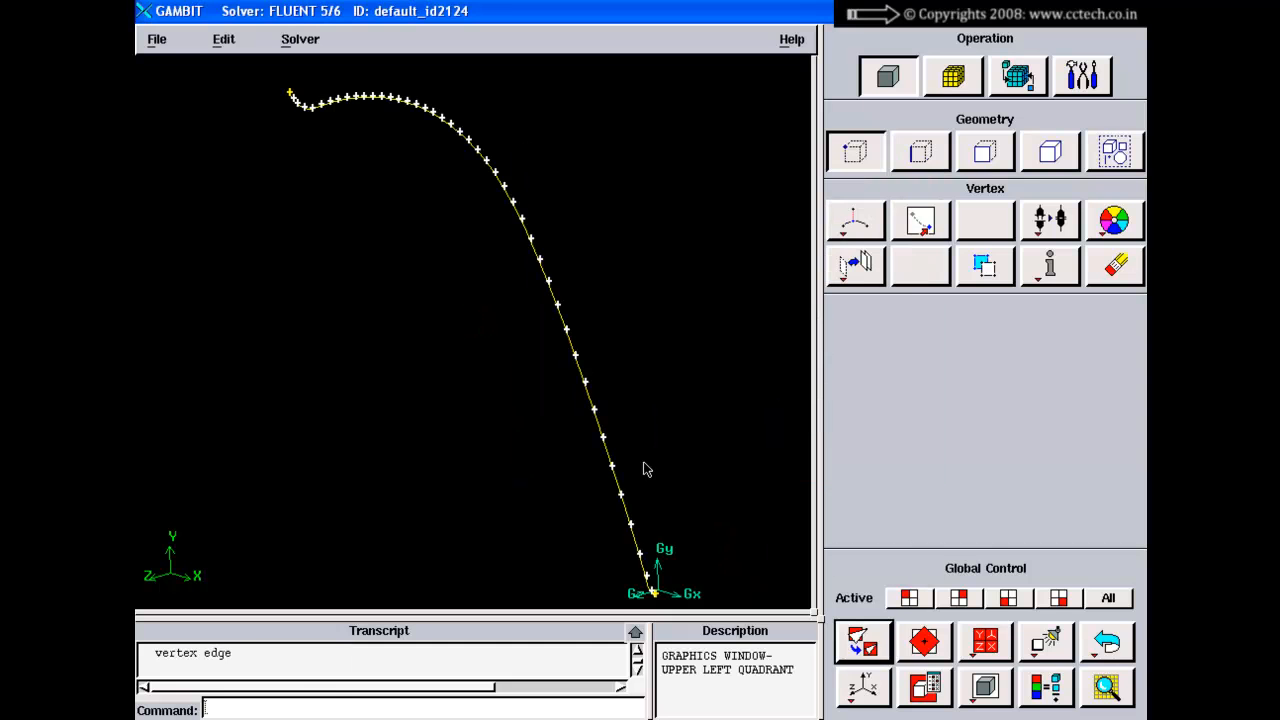
{"action": "left_click_drag", "start_coordinate": [641, 457], "coordinate": [611, 420]}
{"action": "left_click", "coordinate": [862, 641]}
Step: Open Windows Explorer and browse to the F:\Lectures\ppt\SoftwareTraining\GAMBIT\CCTechLecture folder
{"action": "key", "text": "alt+Tab"}
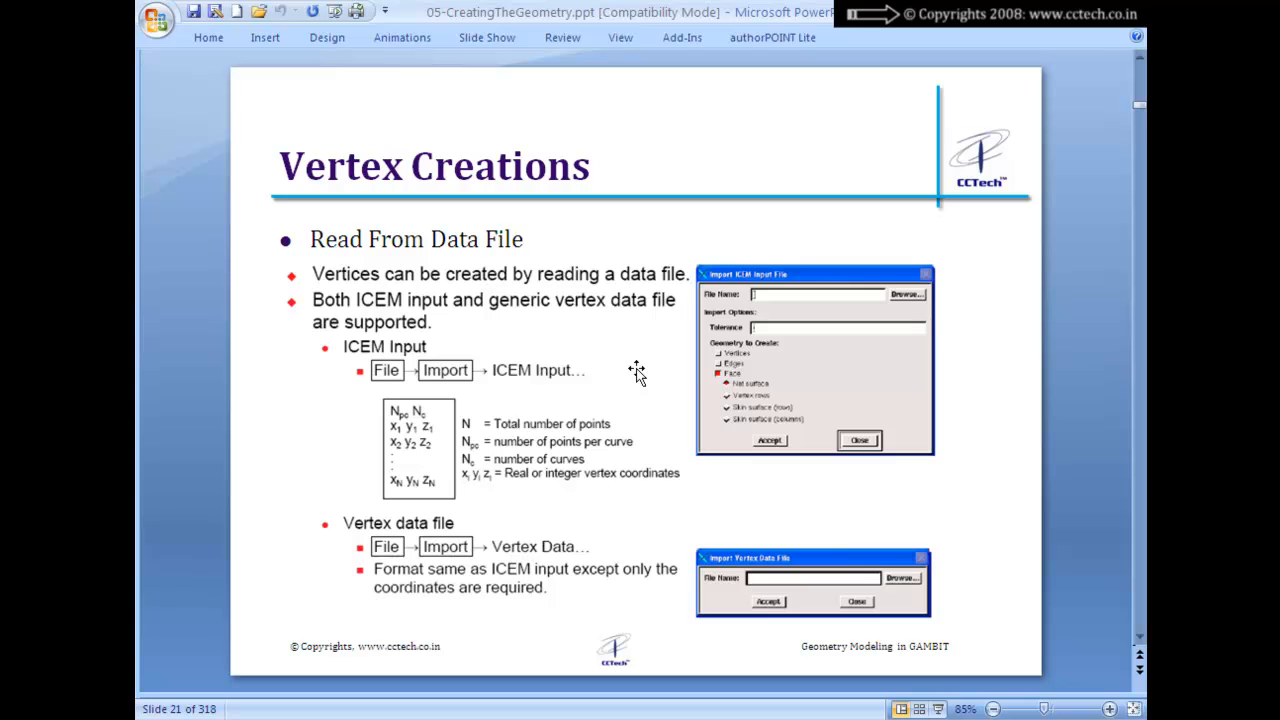
{"action": "key", "text": "super+e"}
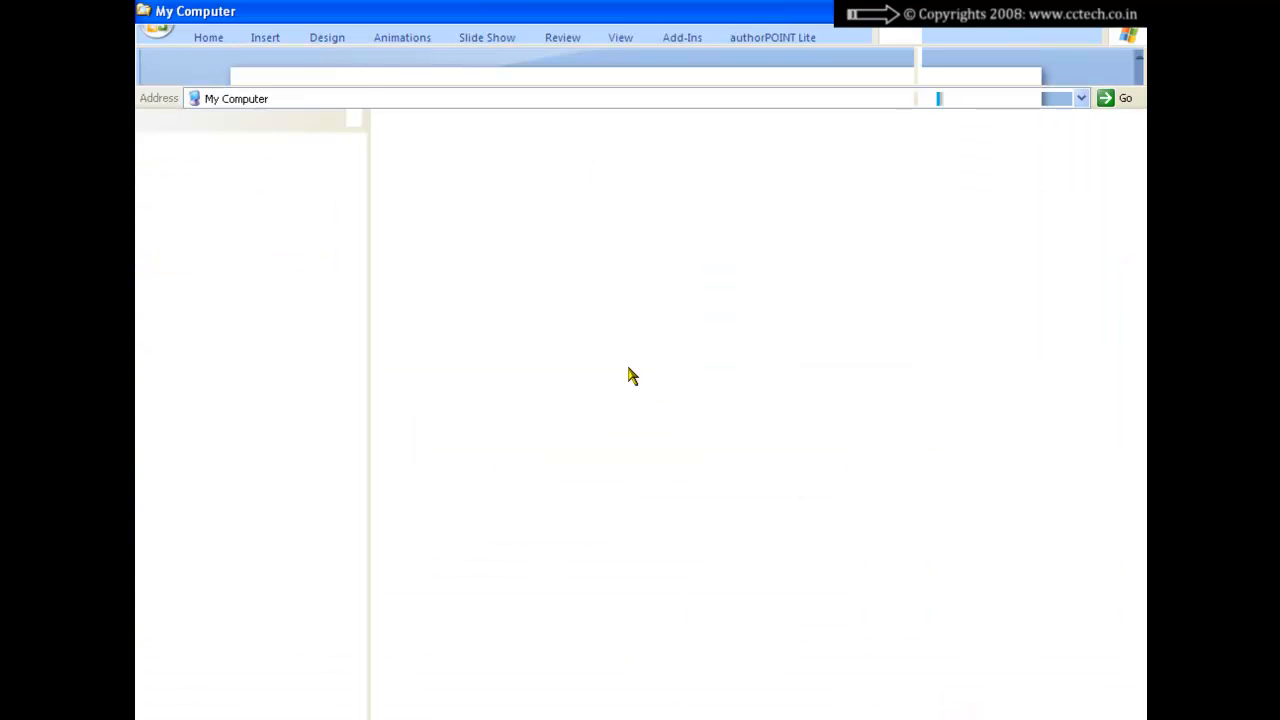
{"action": "left_click", "coordinate": [210, 242]}
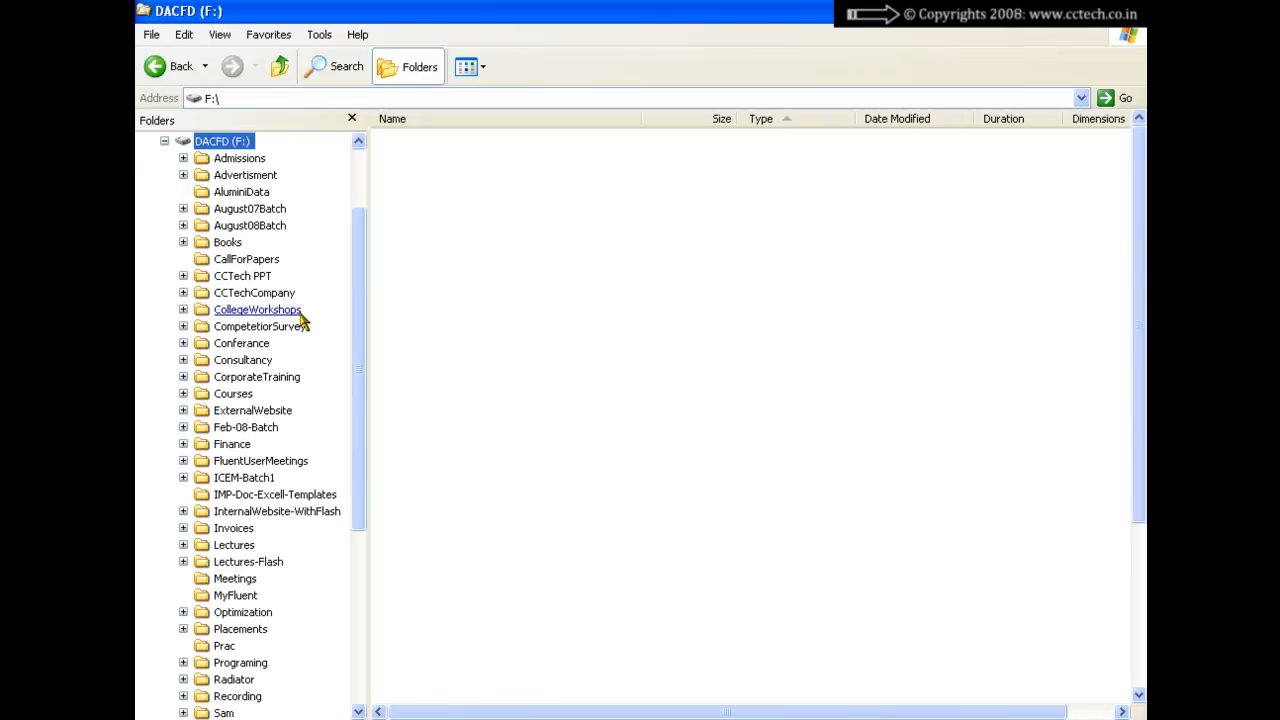
{"action": "left_click", "coordinate": [234, 545]}
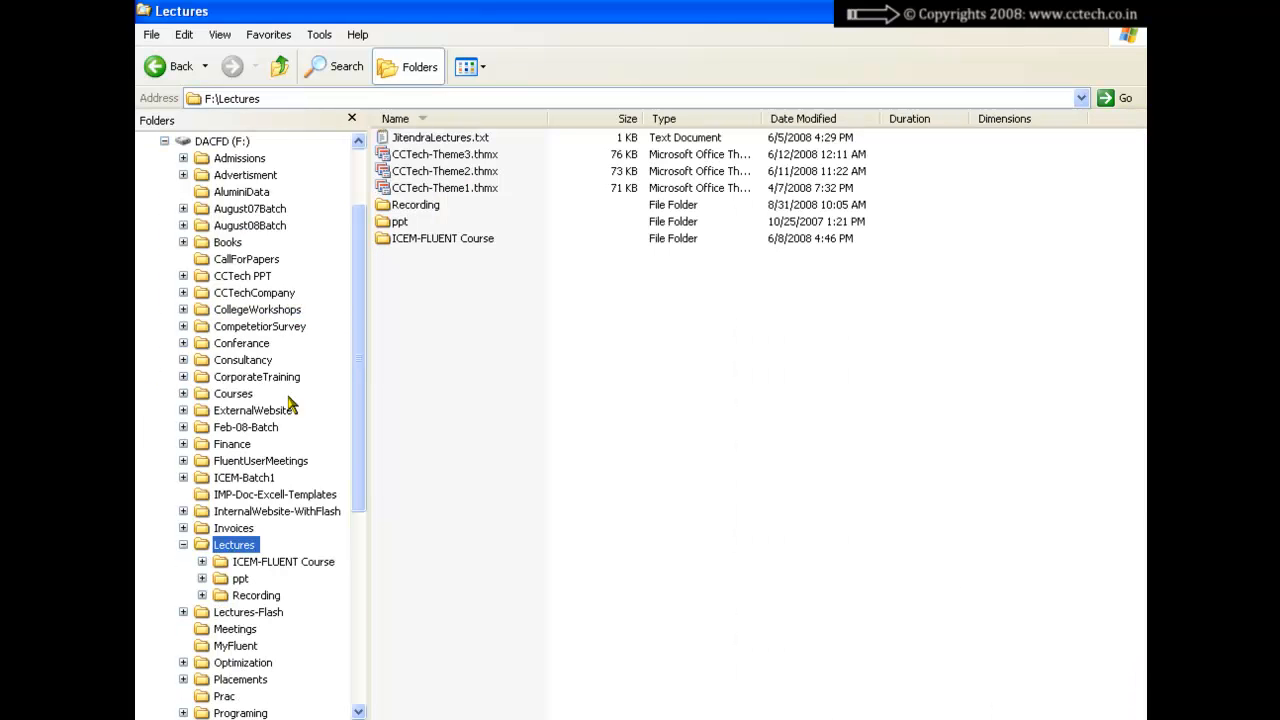
{"action": "double_click", "coordinate": [400, 222]}
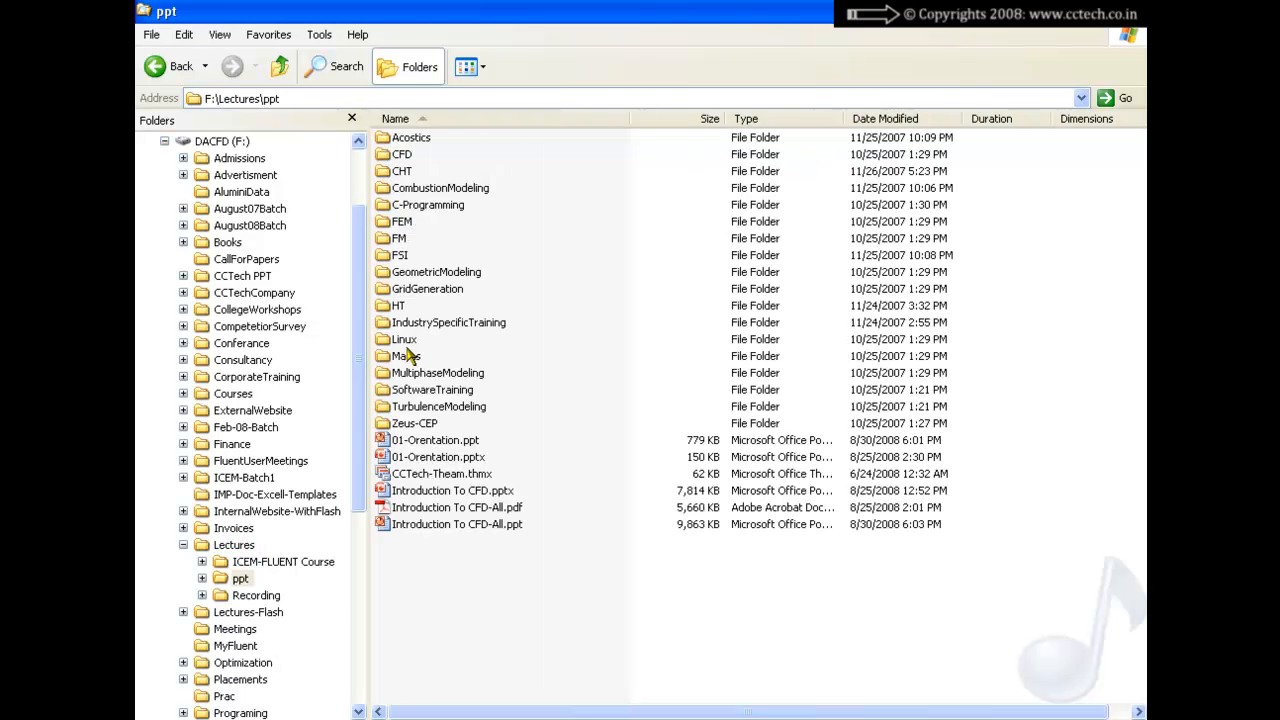
{"action": "double_click", "coordinate": [410, 391]}
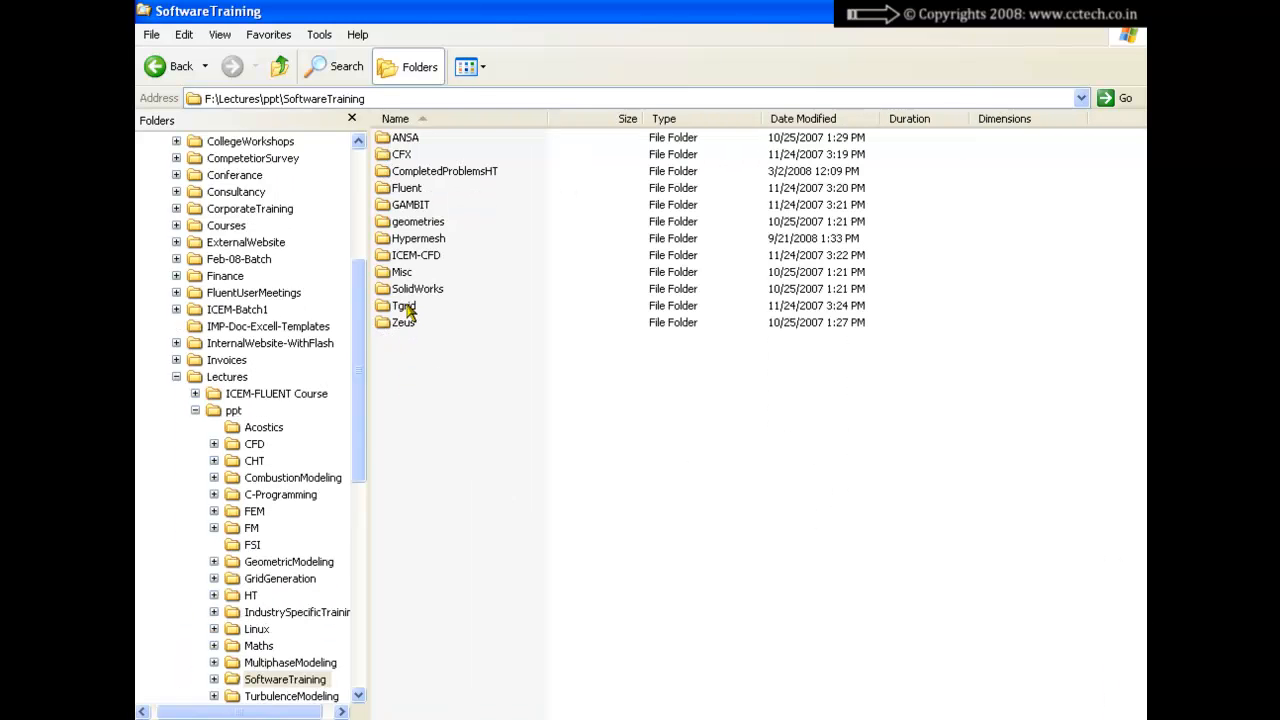
{"action": "double_click", "coordinate": [405, 205]}
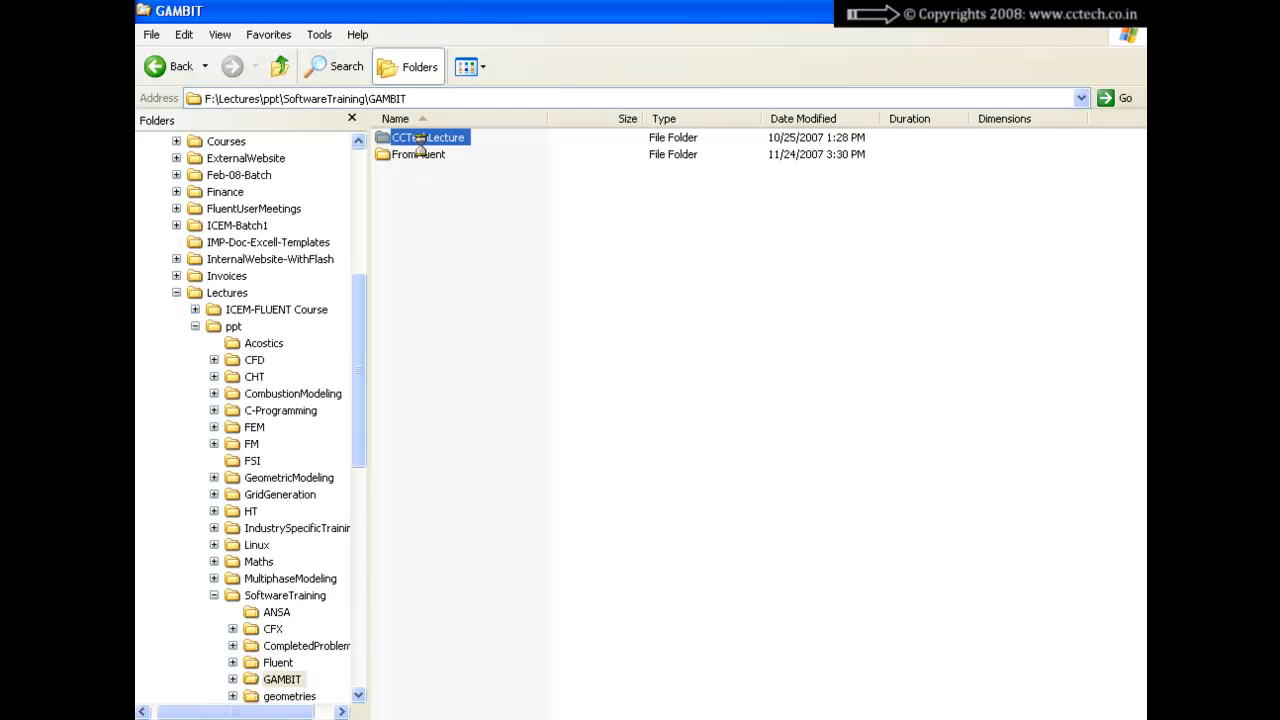
{"action": "double_click", "coordinate": [420, 140]}
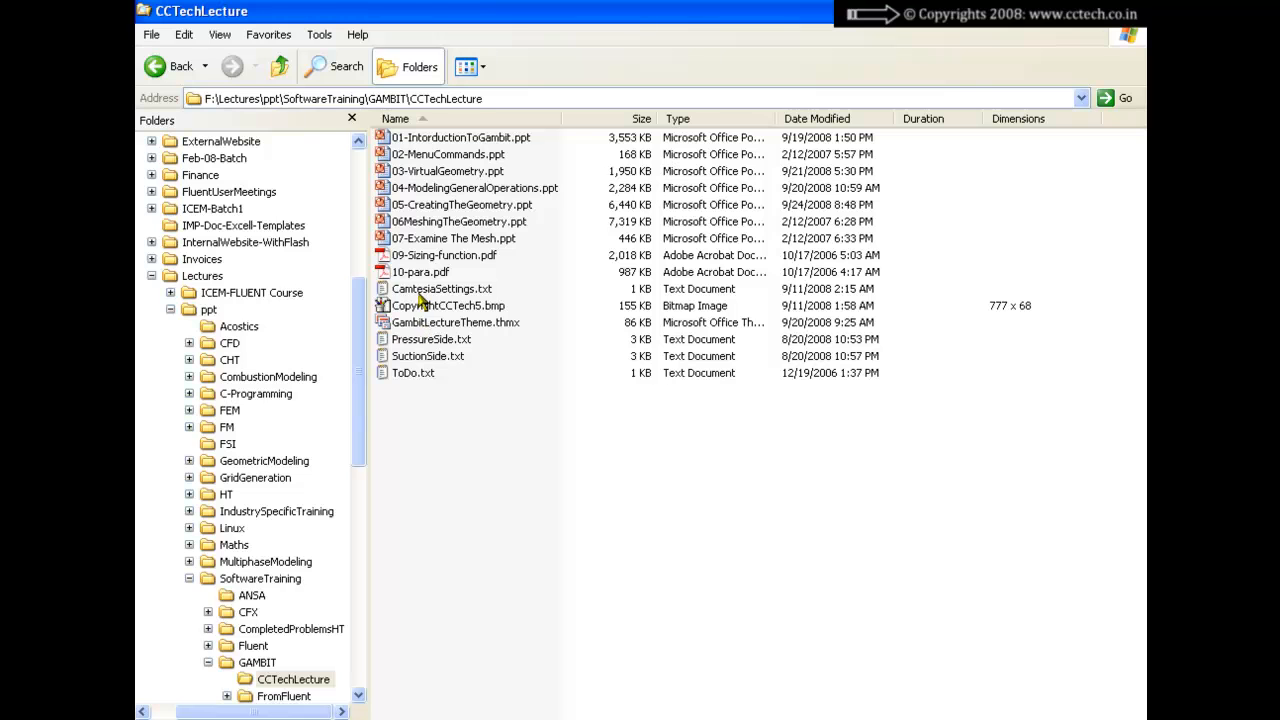
Step: Open PressureSide.txt in Notepad++ and examine the point and curve counts on its first line
{"action": "right_click", "coordinate": [430, 339]}
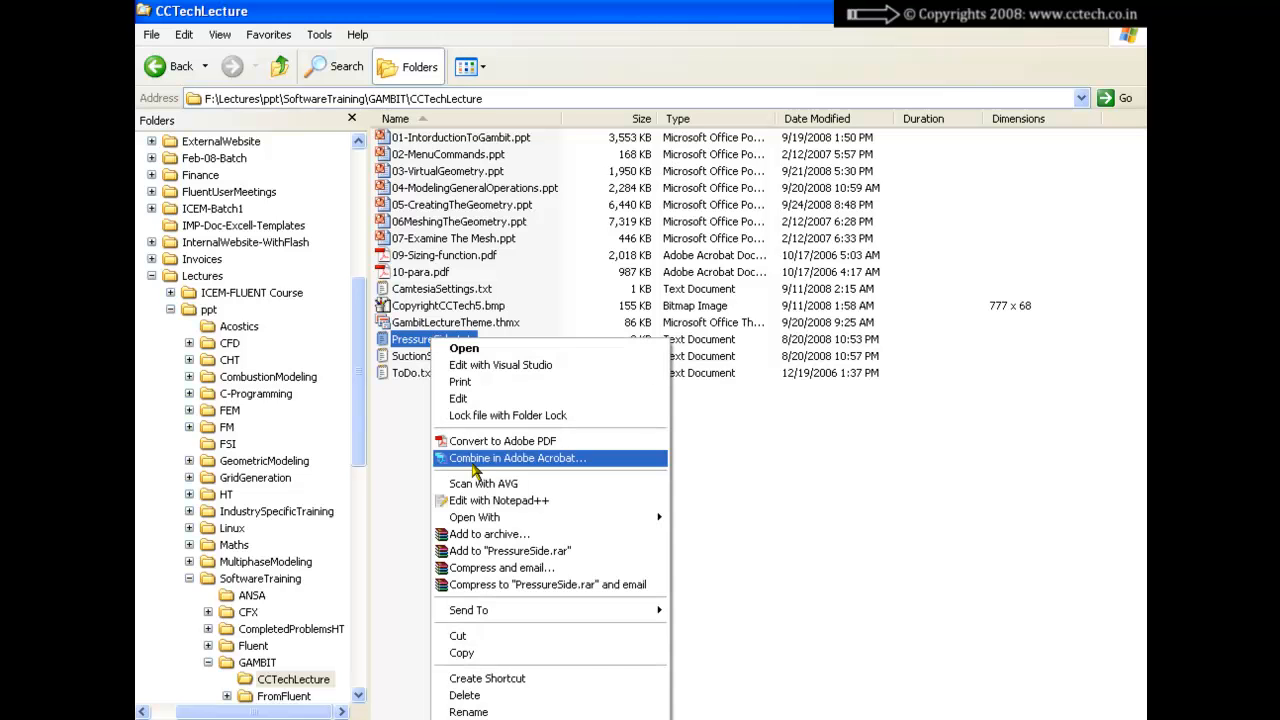
{"action": "left_click", "coordinate": [466, 500]}
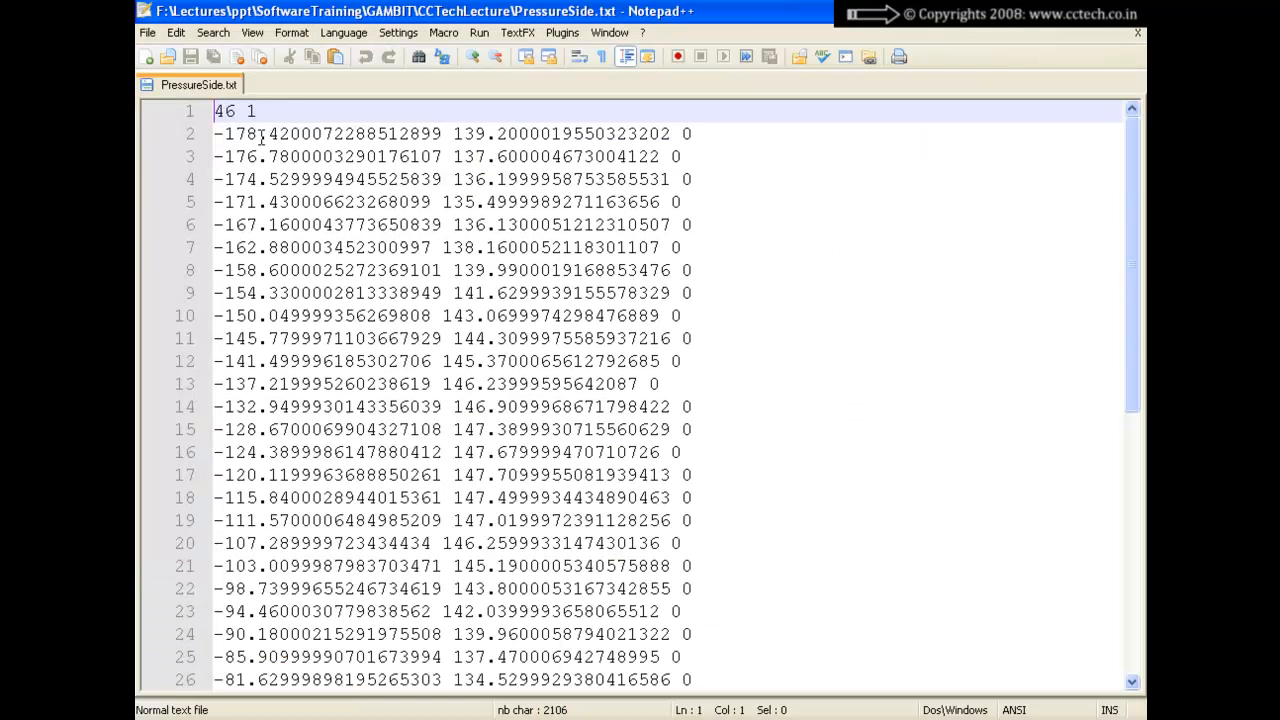
{"action": "mouse_move", "coordinate": [231, 110]}
{"action": "left_mouse_down"}
{"action": "mouse_move", "coordinate": [214, 110]}
{"action": "mouse_move", "coordinate": [252, 111]}
{"action": "left_mouse_up"}
{"action": "left_click", "coordinate": [262, 110]}
{"action": "double_click", "coordinate": [250, 110]}
Step: Examine the vertex coordinate rows below the first line, close Notepad++, and switch back to the PowerPoint lecture
{"action": "left_click_drag", "start_coordinate": [216, 135], "coordinate": [582, 680]}
{"action": "scroll", "coordinate": [553, 582], "scroll_direction": "down", "scroll_amount": 7}
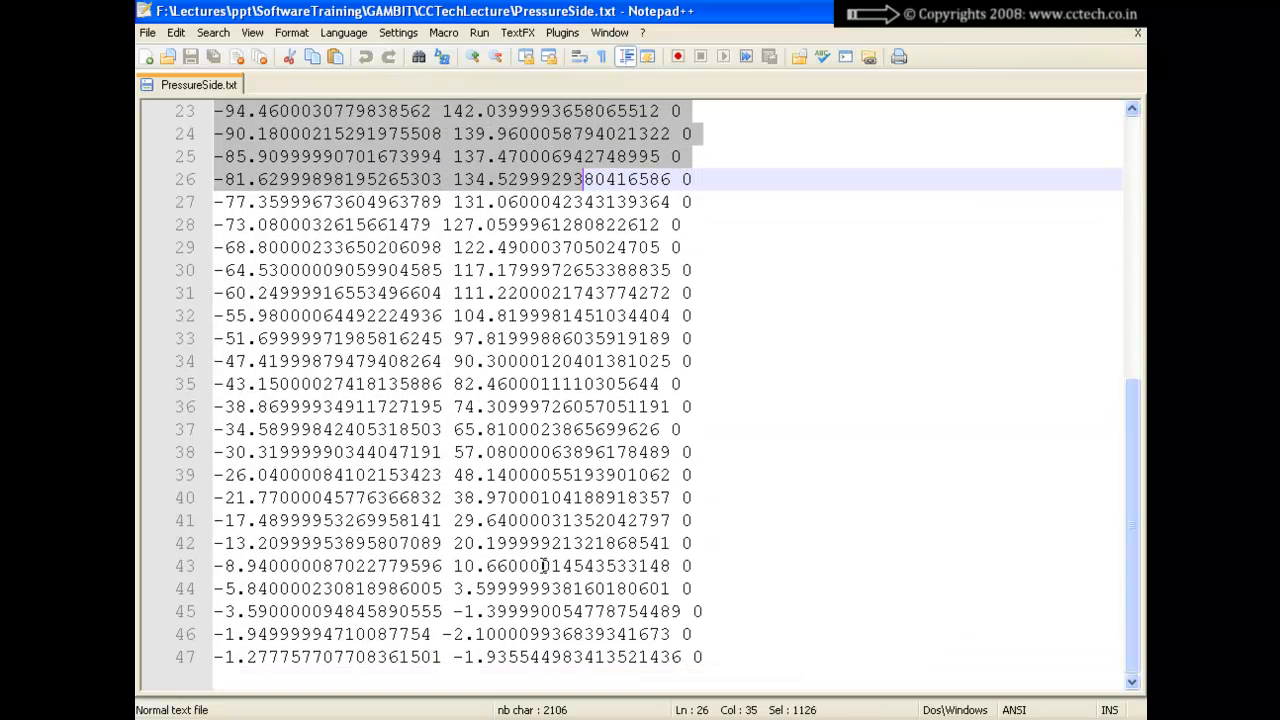
{"action": "scroll", "coordinate": [545, 570], "scroll_direction": "up", "scroll_amount": 7}
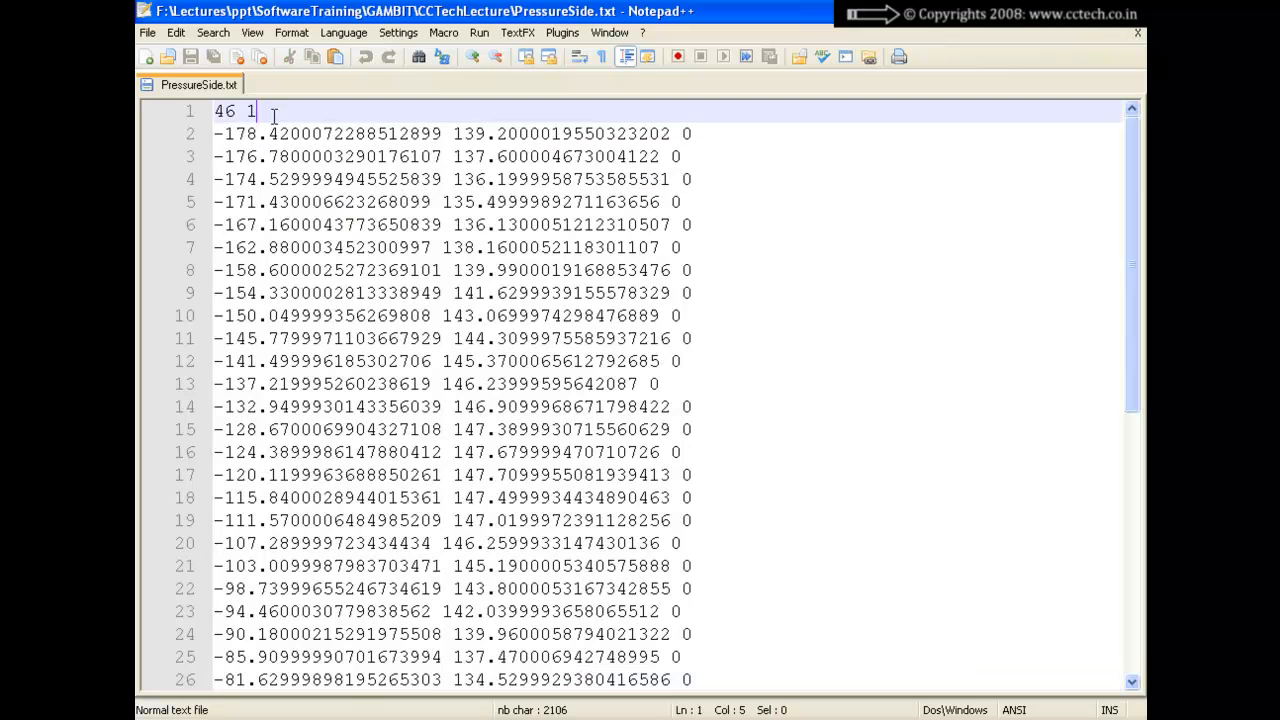
{"action": "left_click", "coordinate": [274, 116]}
{"action": "left_click", "coordinate": [1135, 12]}
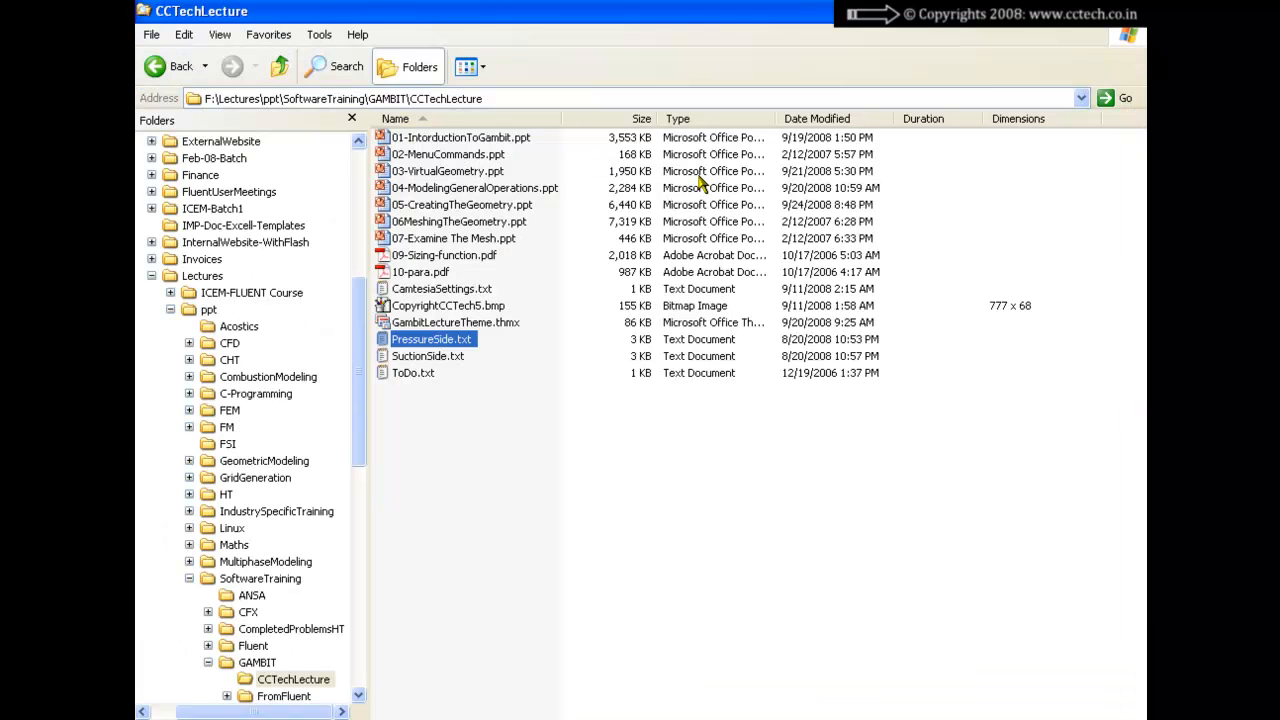
{"action": "key", "text": "alt+Tab"}
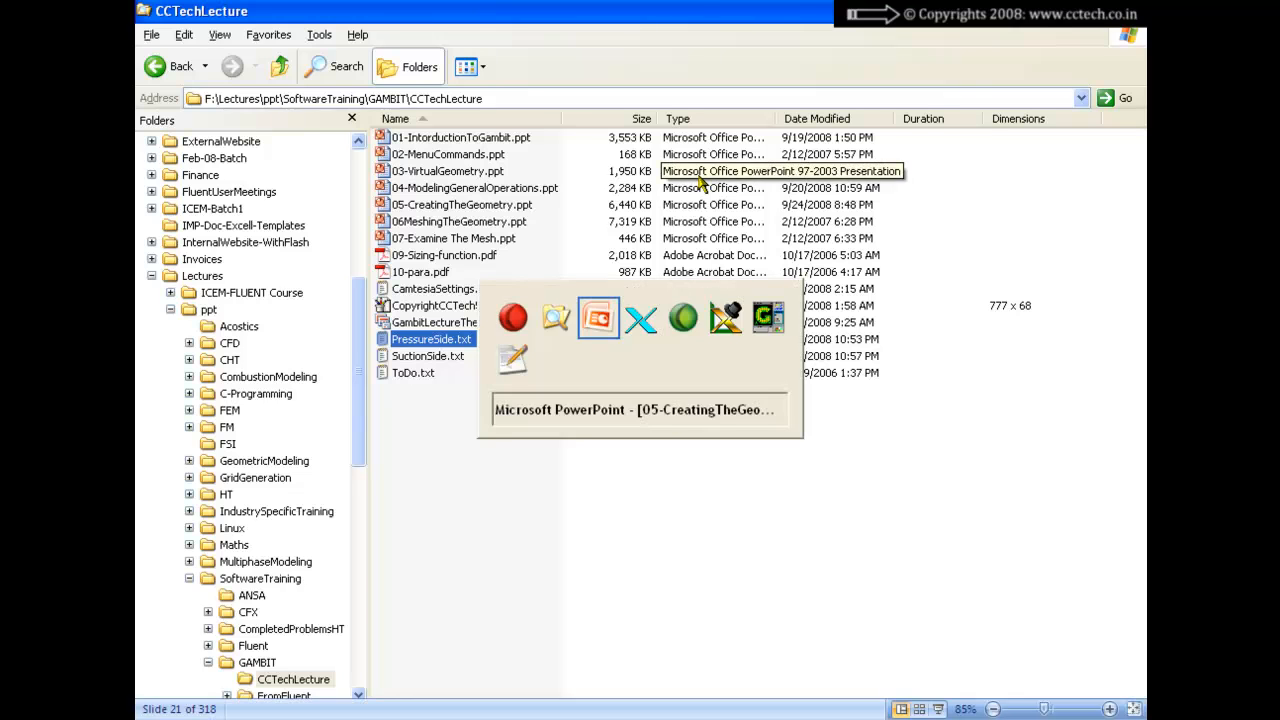
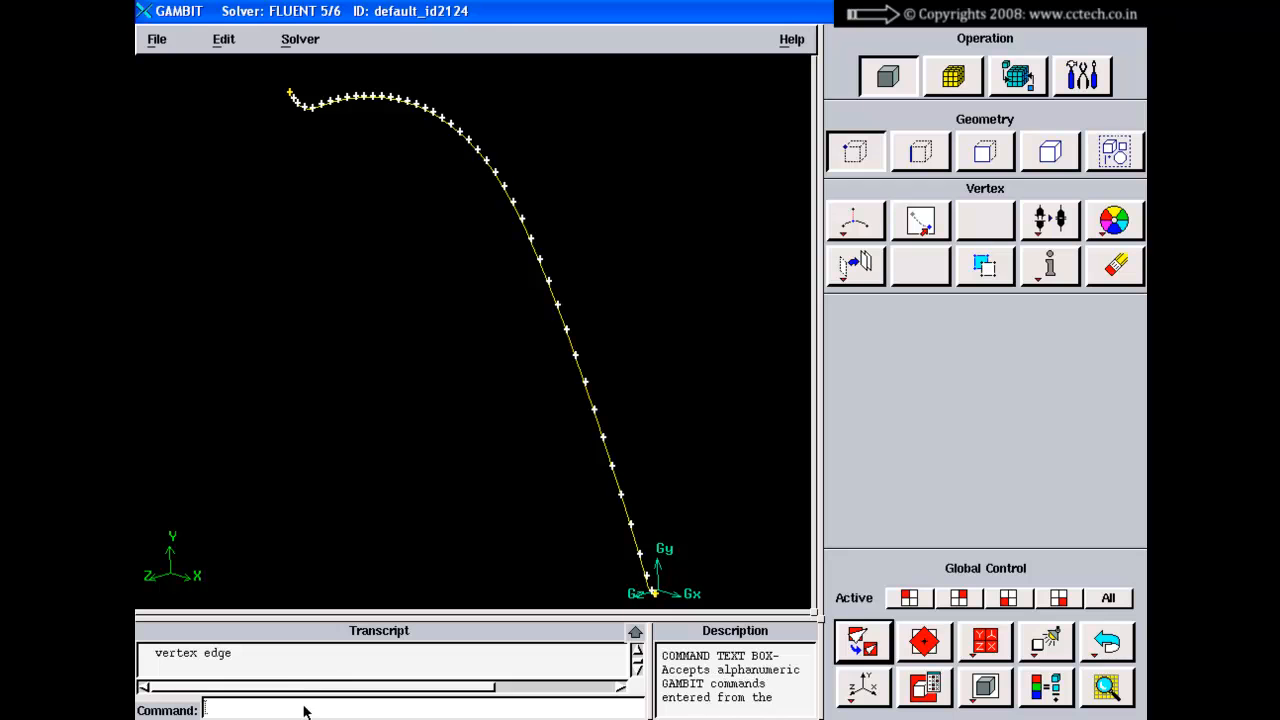
Step: Clear all geometry from the session by running the reset command
{"action": "left_click", "coordinate": [305, 710]}
{"action": "type", "text": "reset"}
{"action": "key", "text": "Return"}
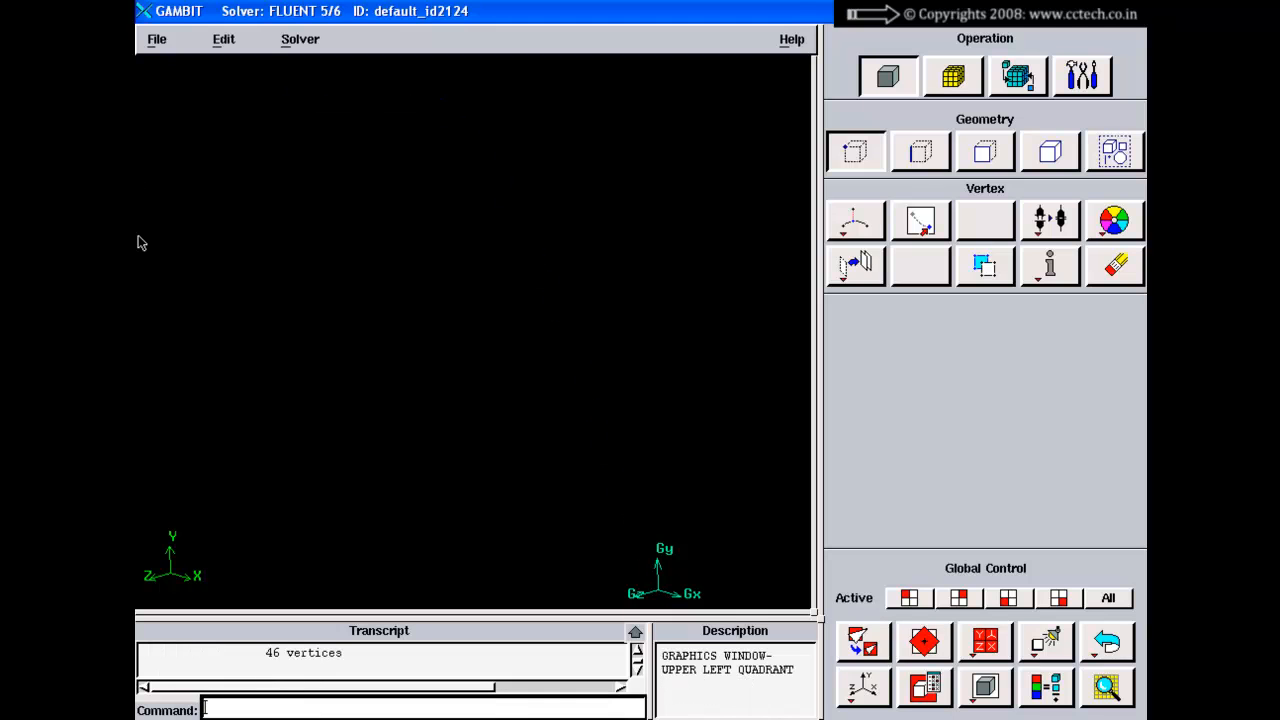
Step: Import PressureSide.txt from the CCTechLecture folder as an ICEM input file, creating vertices and edges
{"action": "left_click", "coordinate": [157, 39]}
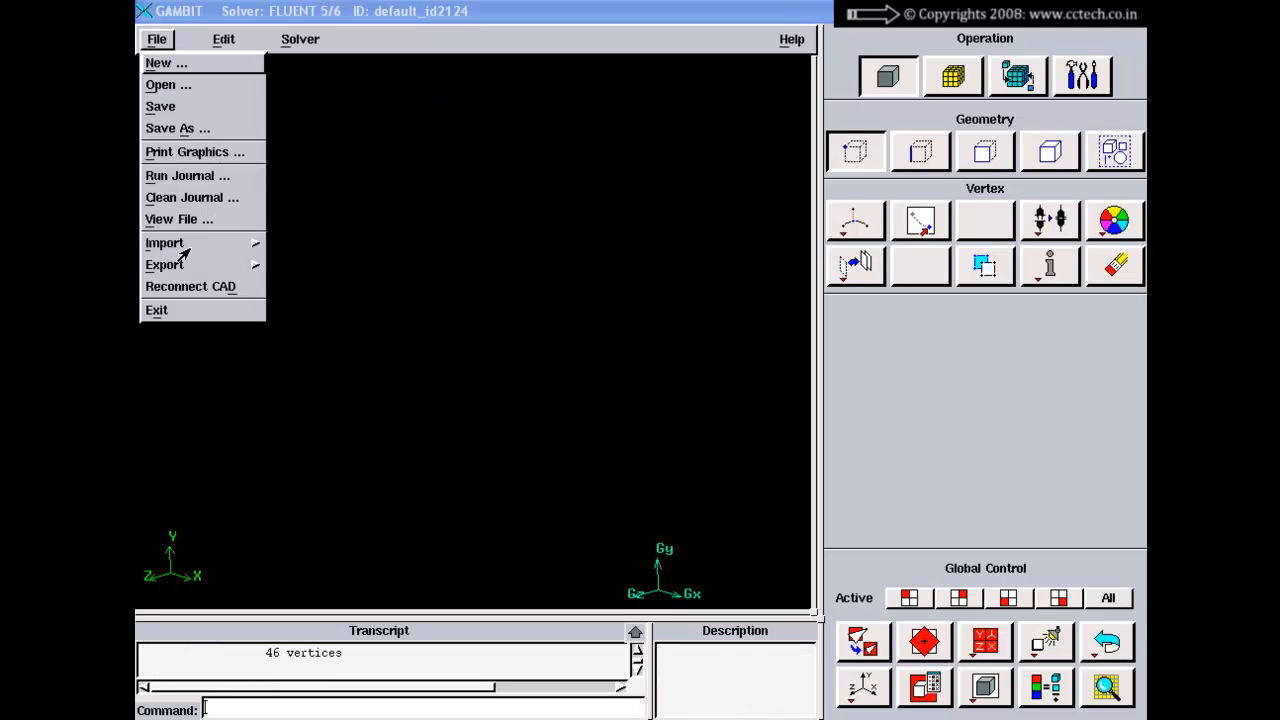
{"action": "mouse_move", "coordinate": [183, 249]}
{"action": "left_click", "coordinate": [296, 379]}
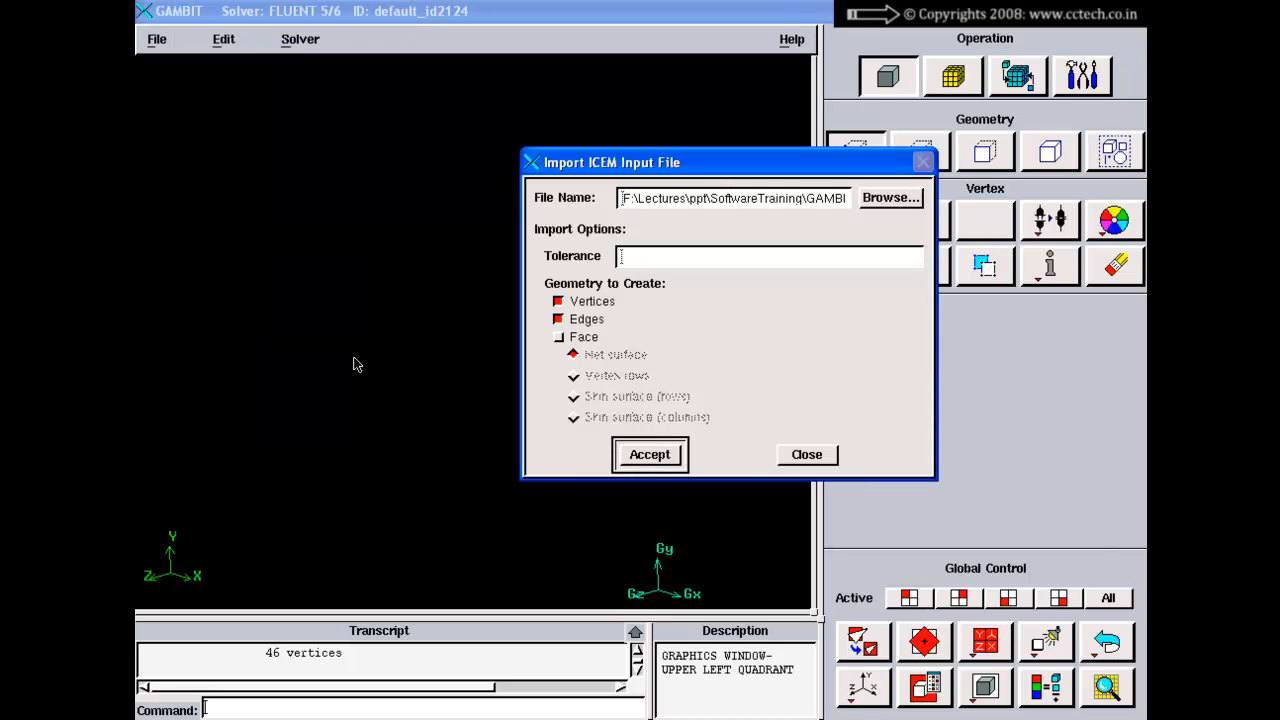
{"action": "left_click", "coordinate": [866, 197]}
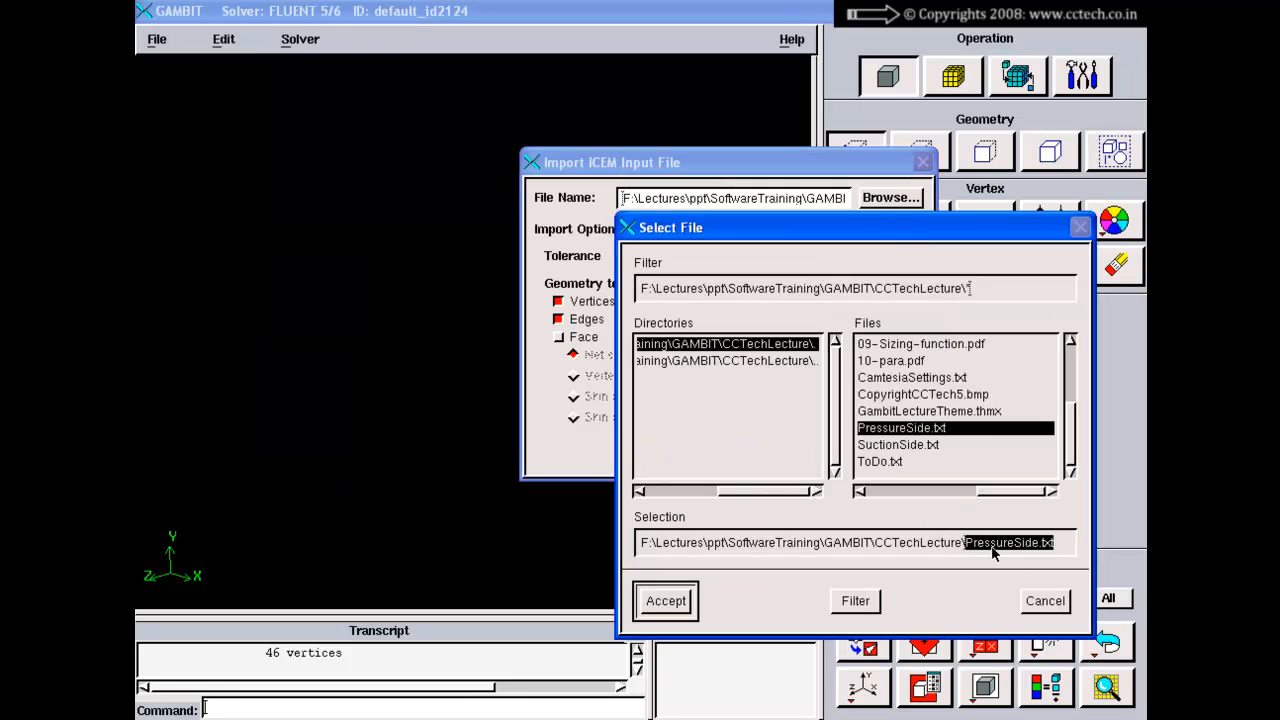
{"action": "left_click", "coordinate": [1053, 549]}
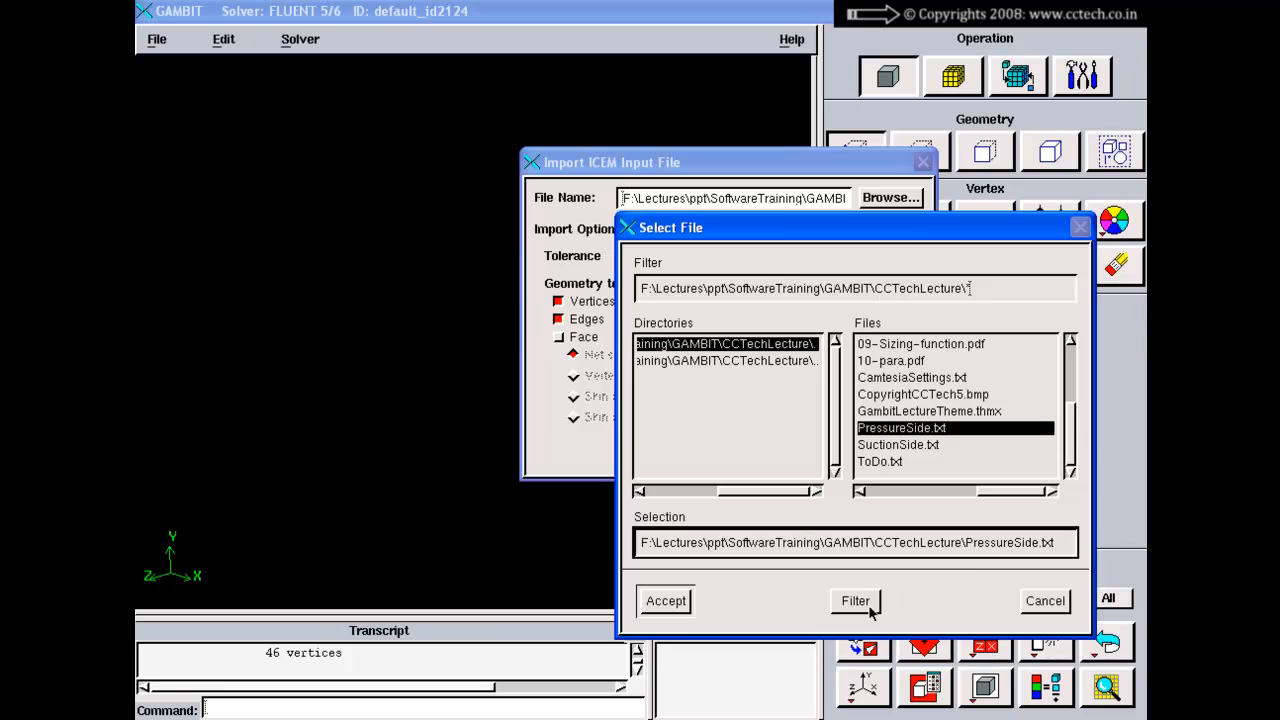
{"action": "left_click", "coordinate": [666, 601]}
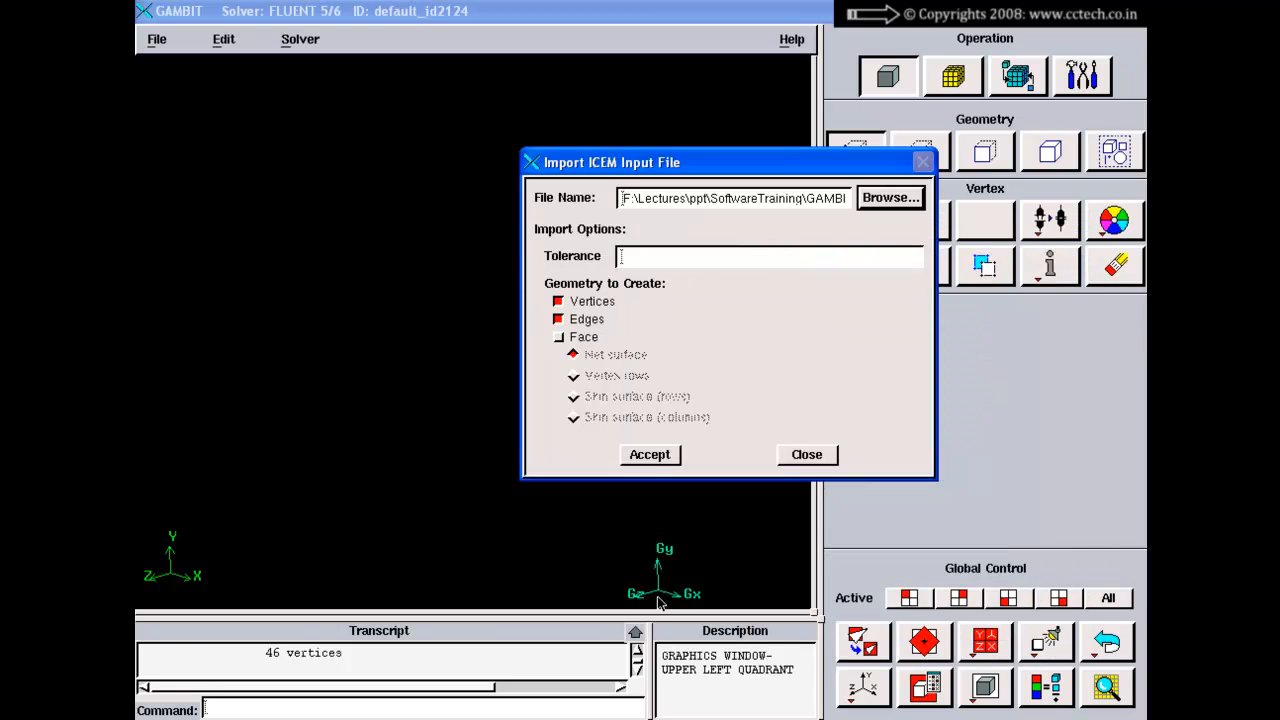
{"action": "left_click", "coordinate": [649, 456]}
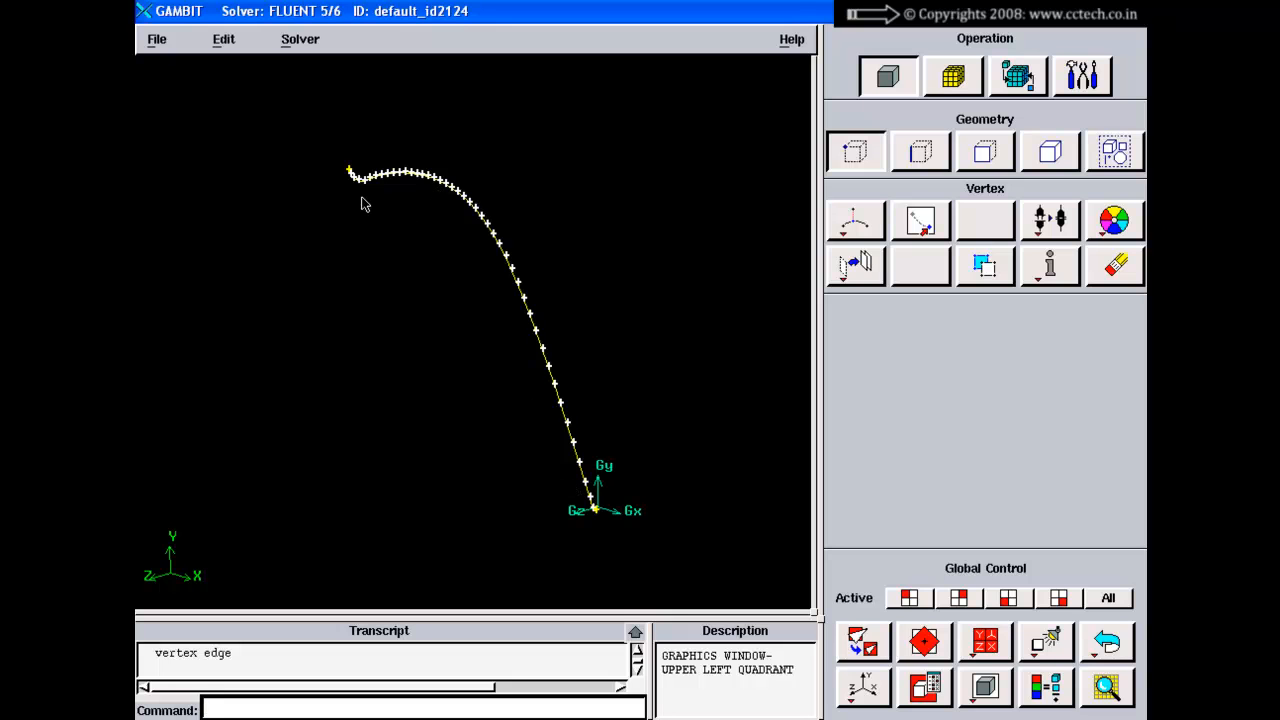
Step: Import SuctionSide.txt as an ICEM input file with vertices and edges to add the other side of the blade profile
{"action": "right_click_drag", "start_coordinate": [363, 200], "coordinate": [393, 305]}
{"action": "middle_click_drag", "start_coordinate": [340, 162], "coordinate": [350, 250]}
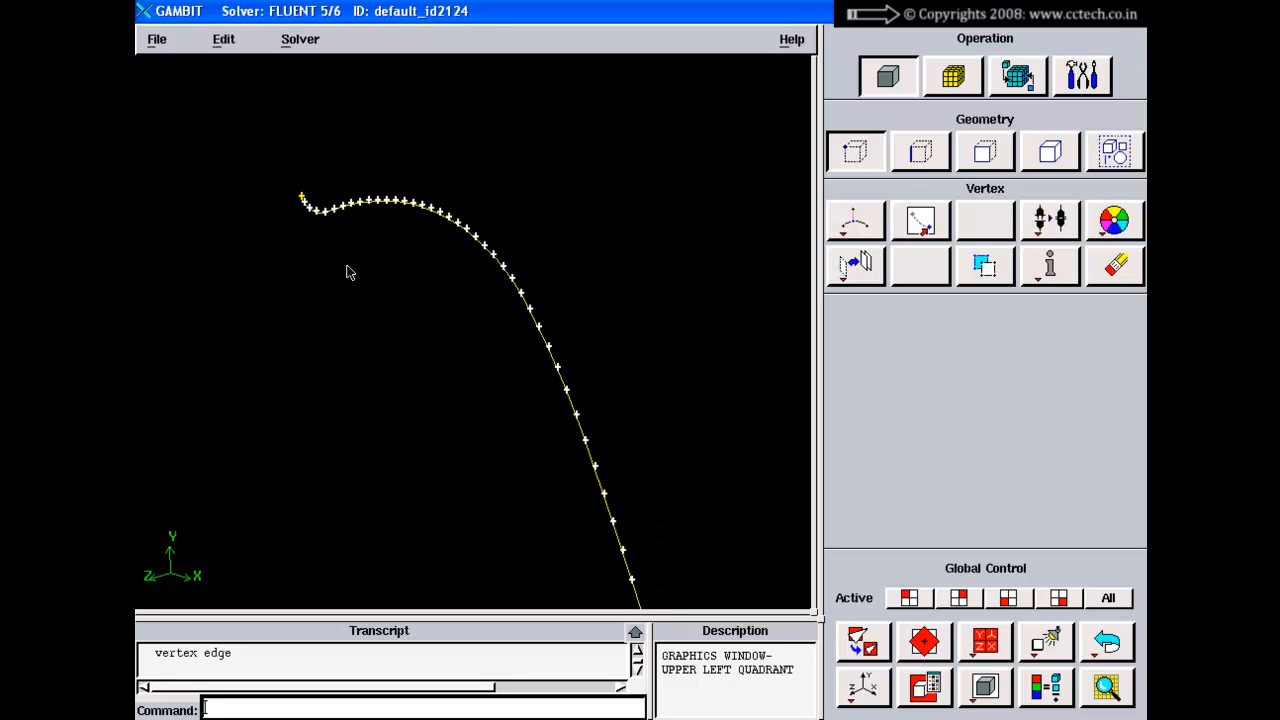
{"action": "left_click", "coordinate": [158, 42]}
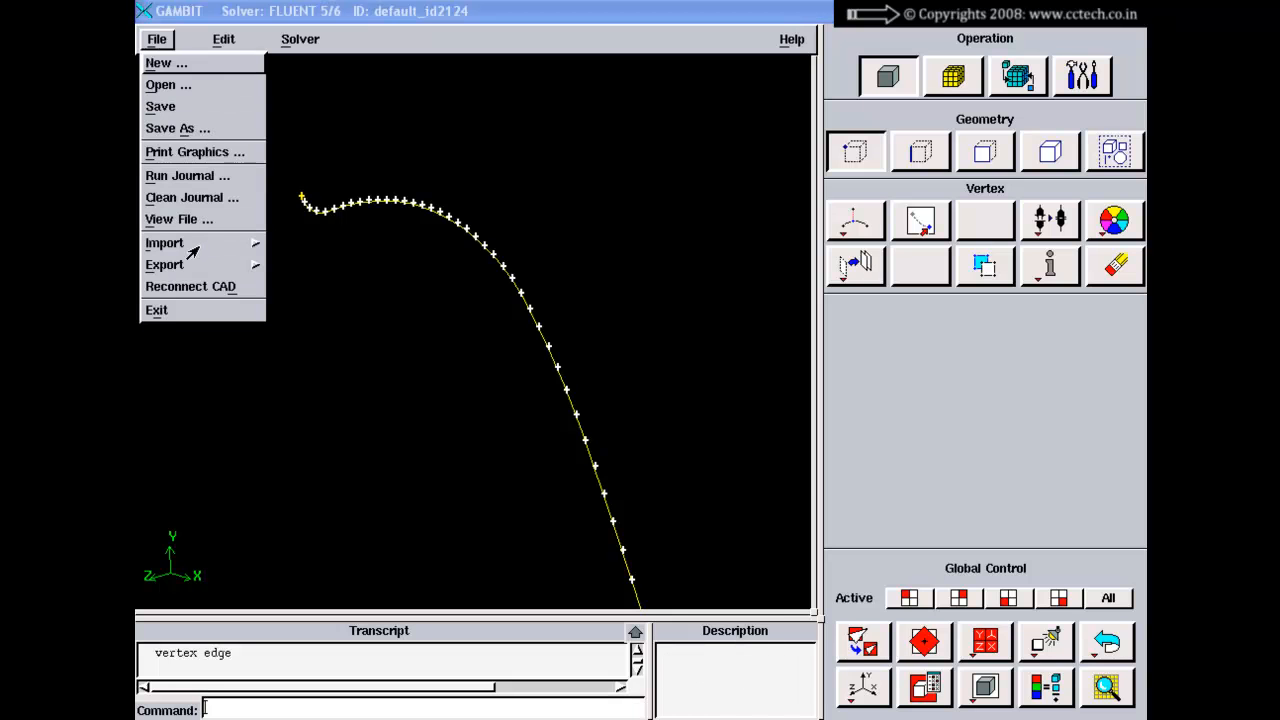
{"action": "mouse_move", "coordinate": [186, 246]}
{"action": "left_click", "coordinate": [328, 376]}
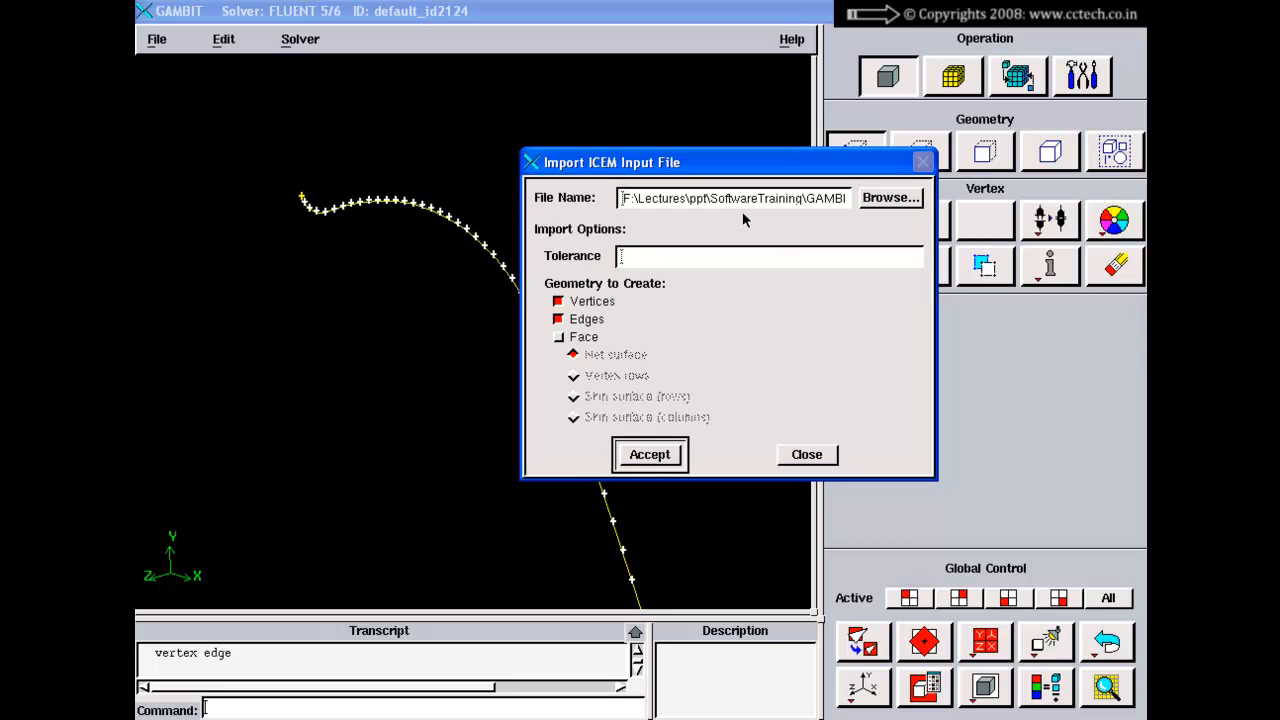
{"action": "left_click", "coordinate": [880, 198]}
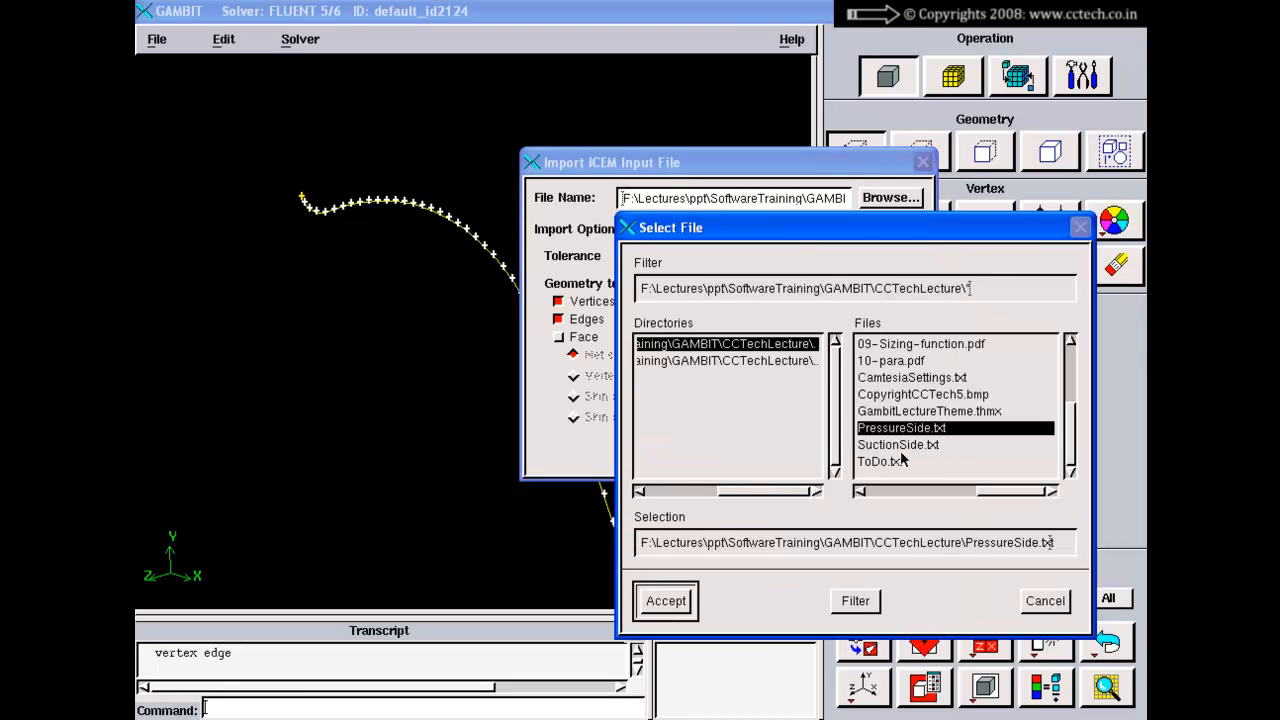
{"action": "left_click", "coordinate": [903, 445]}
{"action": "left_click", "coordinate": [667, 601]}
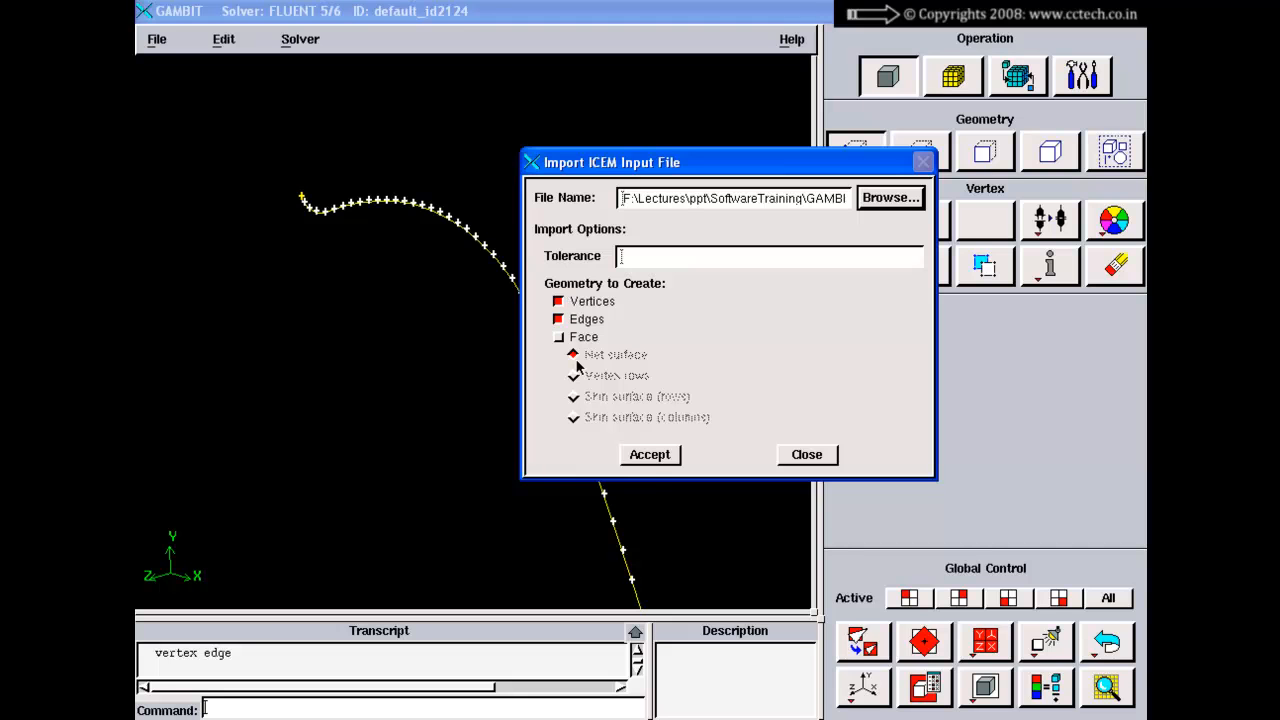
{"action": "left_click", "coordinate": [650, 462]}
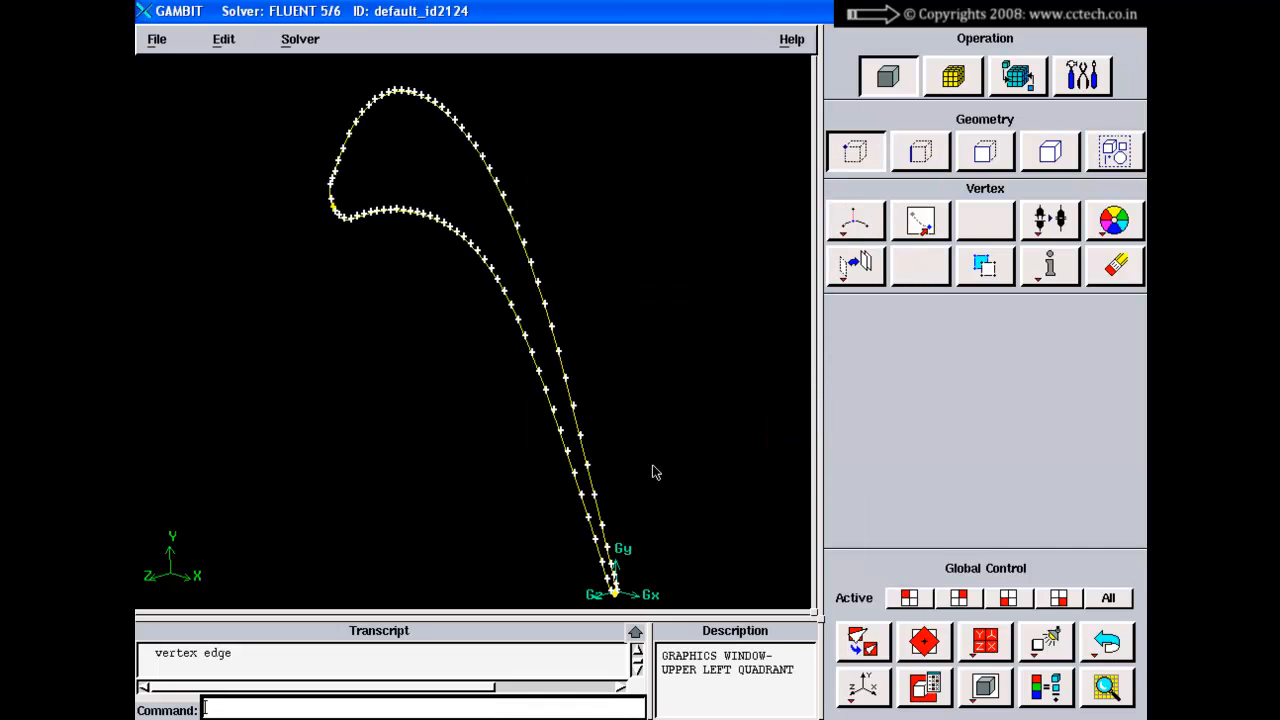
Step: Examine the pressure-side and suction-side curves along the blade profile, including the narrow end where they meet at the origin
{"action": "right_click_drag", "start_coordinate": [645, 440], "coordinate": [537, 400]}
{"action": "middle_click_drag", "start_coordinate": [537, 400], "coordinate": [424, 250]}
{"action": "right_click_drag", "start_coordinate": [537, 420], "coordinate": [524, 230]}
{"action": "middle_click_drag", "start_coordinate": [547, 290], "coordinate": [537, 207]}
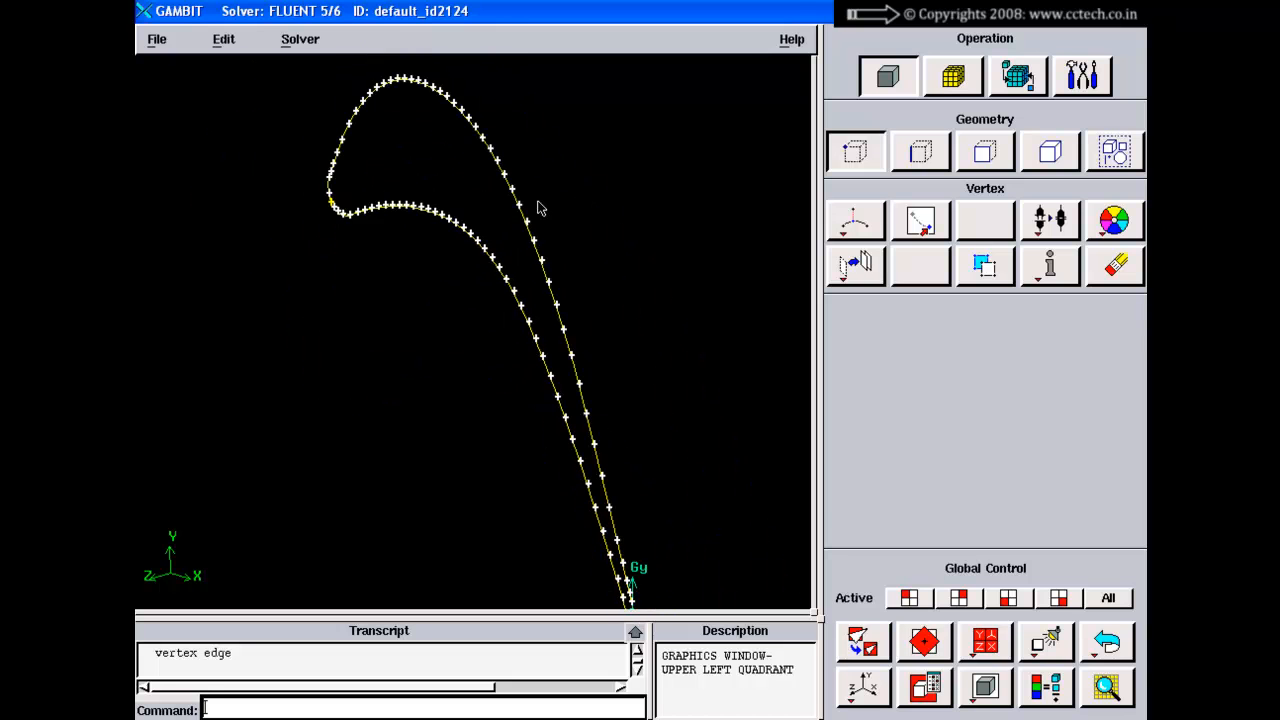
{"action": "mouse_move", "coordinate": [570, 345]}
{"action": "right_mouse_down"}
{"action": "mouse_move", "coordinate": [557, 256]}
{"action": "mouse_move", "coordinate": [494, 301]}
{"action": "mouse_move", "coordinate": [453, 247]}
{"action": "mouse_move", "coordinate": [464, 272]}
{"action": "right_mouse_up"}
{"action": "middle_click_drag", "start_coordinate": [465, 273], "coordinate": [508, 346]}
{"action": "middle_click_drag", "start_coordinate": [648, 368], "coordinate": [560, 149]}
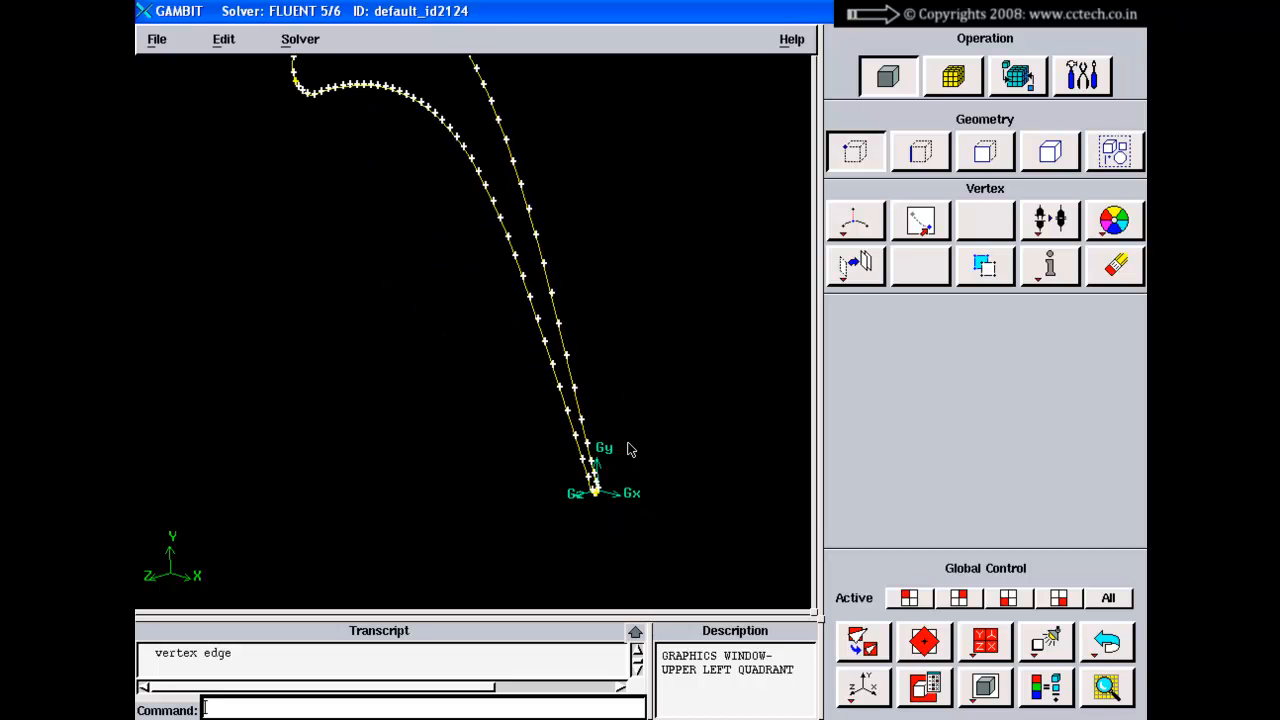
{"action": "right_click_drag", "start_coordinate": [629, 456], "coordinate": [594, 449]}
{"action": "middle_click_drag", "start_coordinate": [594, 449], "coordinate": [631, 489]}
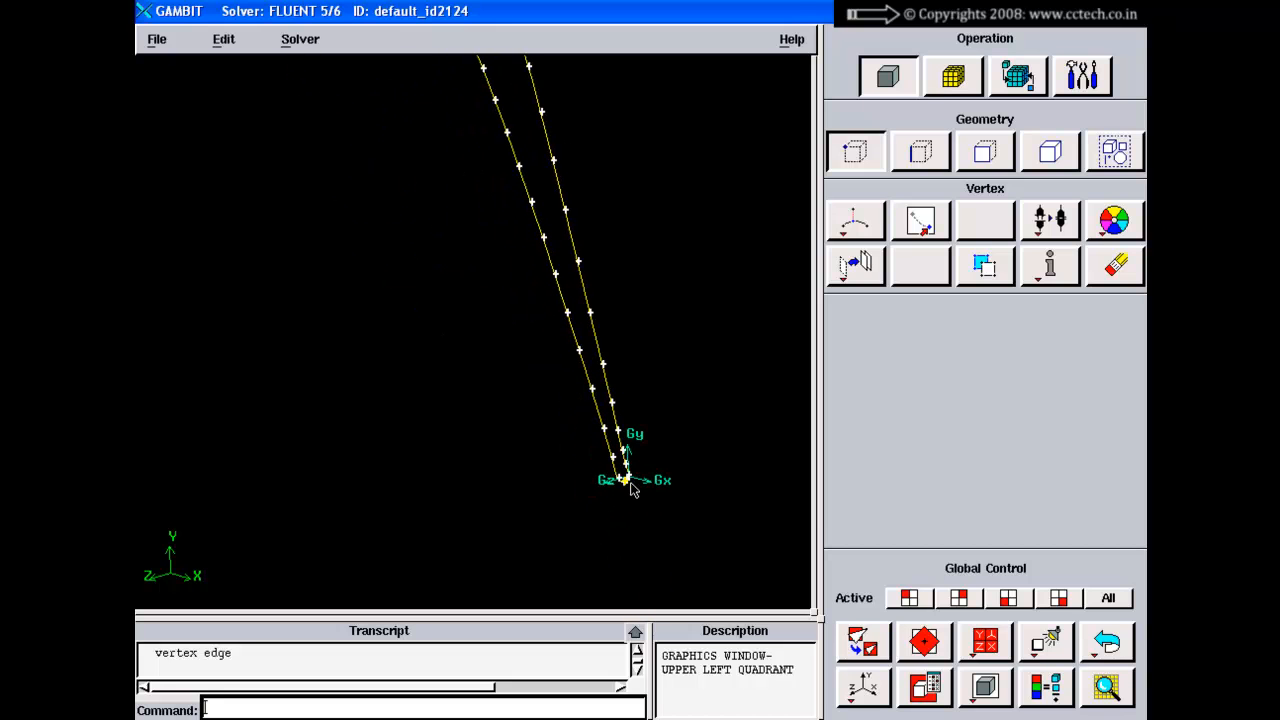
{"action": "right_click_drag", "start_coordinate": [632, 490], "coordinate": [609, 345]}
{"action": "middle_click_drag", "start_coordinate": [610, 344], "coordinate": [705, 579]}
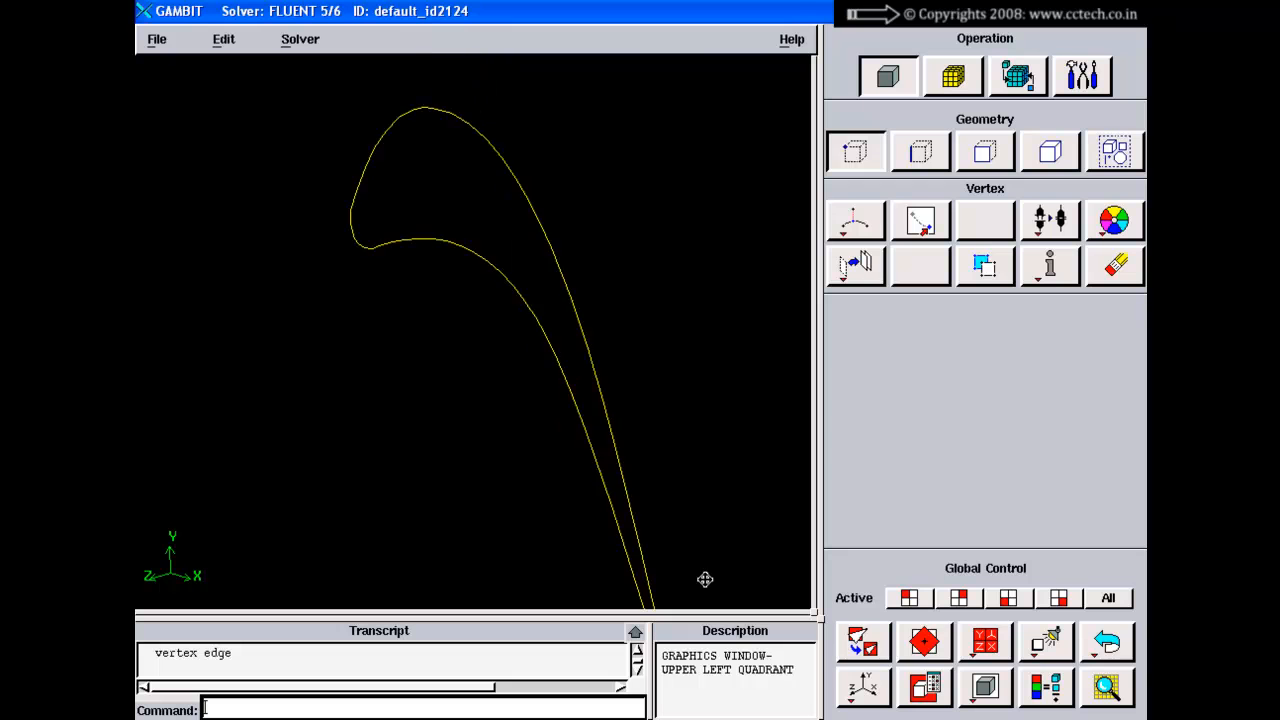
{"action": "right_click_drag", "start_coordinate": [673, 453], "coordinate": [634, 323]}
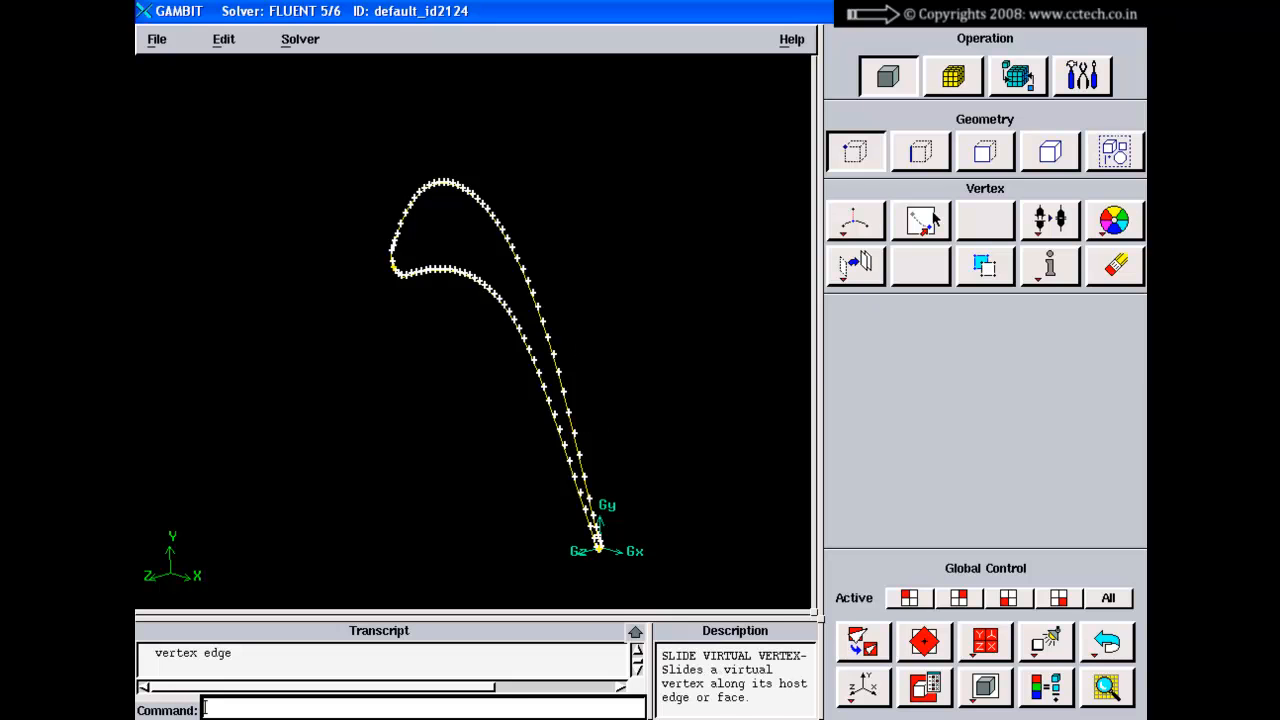
Step: Delete all vertices, removing the loose points along the blade curves
{"action": "left_click", "coordinate": [1100, 268]}
{"action": "left_click", "coordinate": [903, 338]}
{"action": "left_click", "coordinate": [900, 313]}
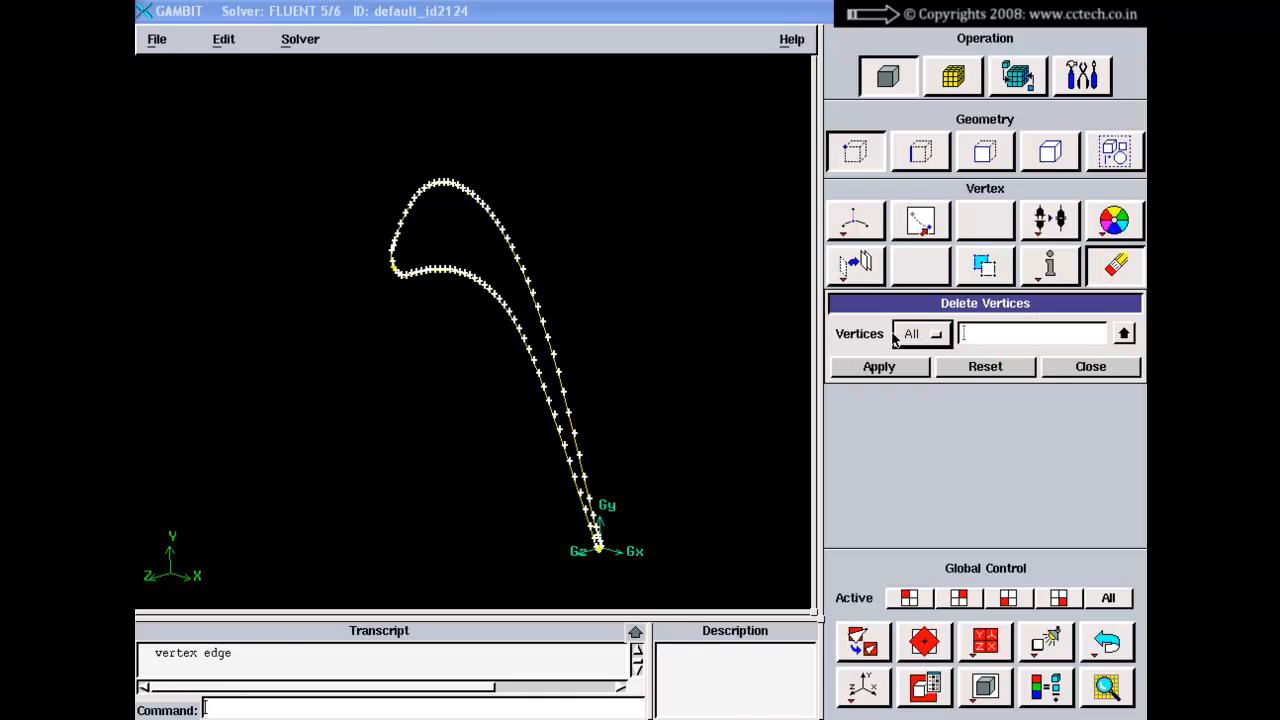
{"action": "left_click", "coordinate": [879, 367]}
{"action": "left_click", "coordinate": [1088, 367]}
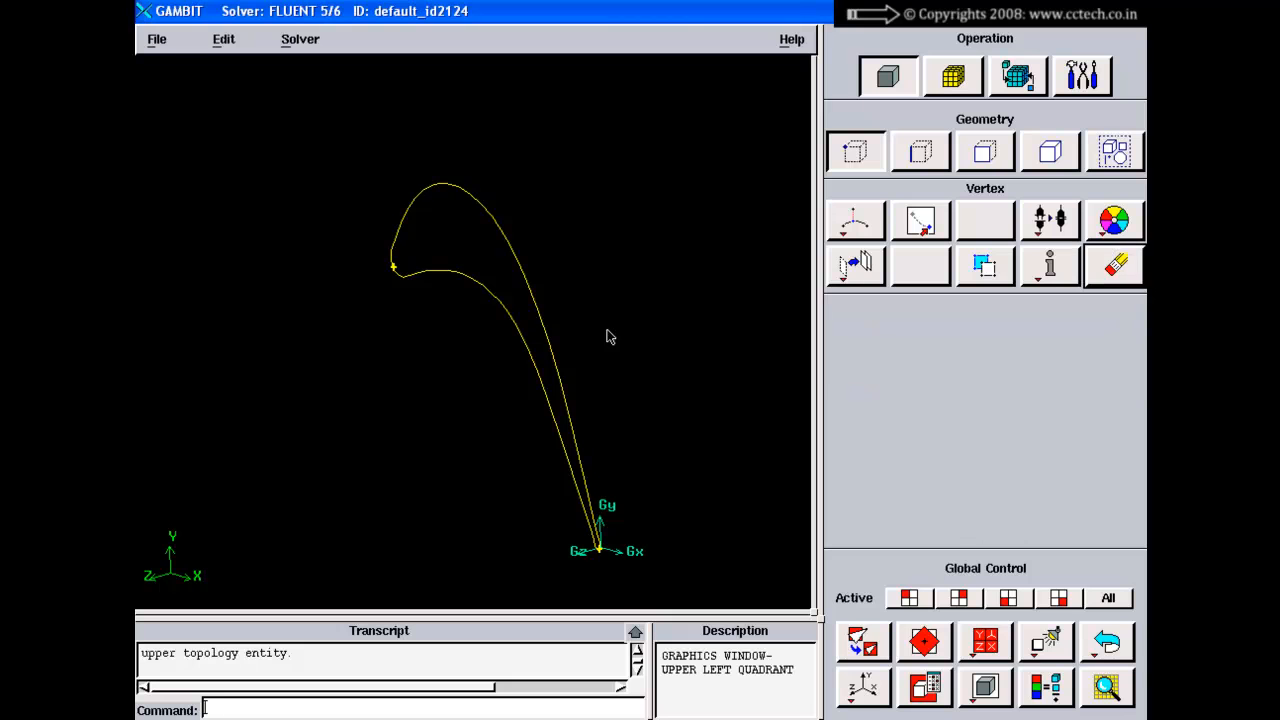
Step: Inspect the two blade profile edges and check the PressureSide.txt data in Notepad++ before returning to GAMBIT
{"action": "right_click_drag", "start_coordinate": [609, 334], "coordinate": [611, 416]}
{"action": "middle_click_drag", "start_coordinate": [609, 411], "coordinate": [577, 342]}
{"action": "right_click_drag", "start_coordinate": [584, 374], "coordinate": [427, 216]}
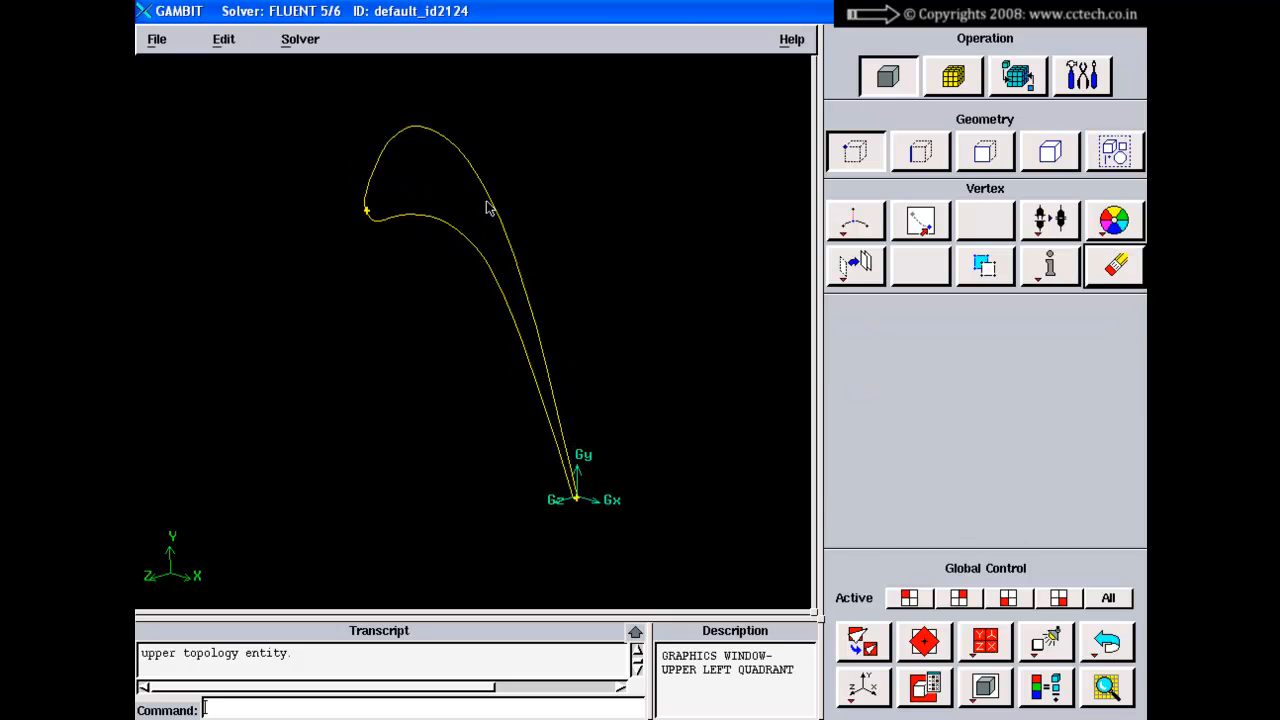
{"action": "key", "text": "alt+Tab"}
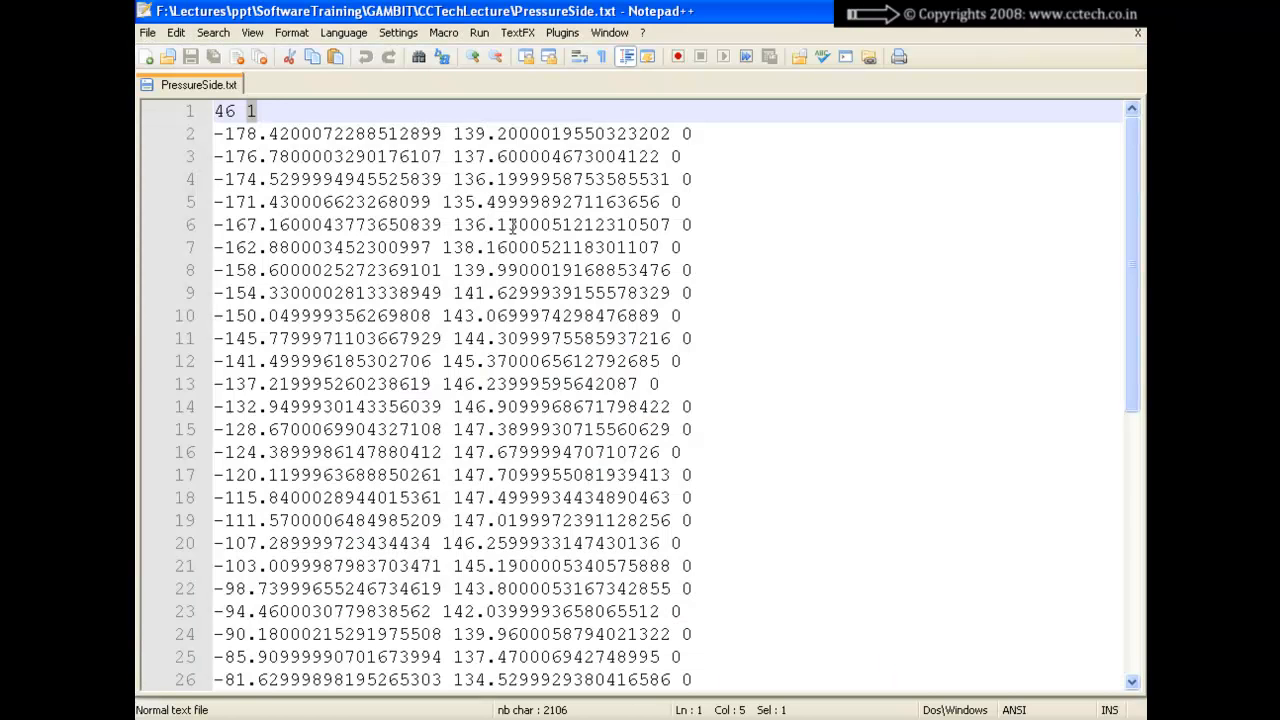
{"action": "key", "text": "alt+Tab"}
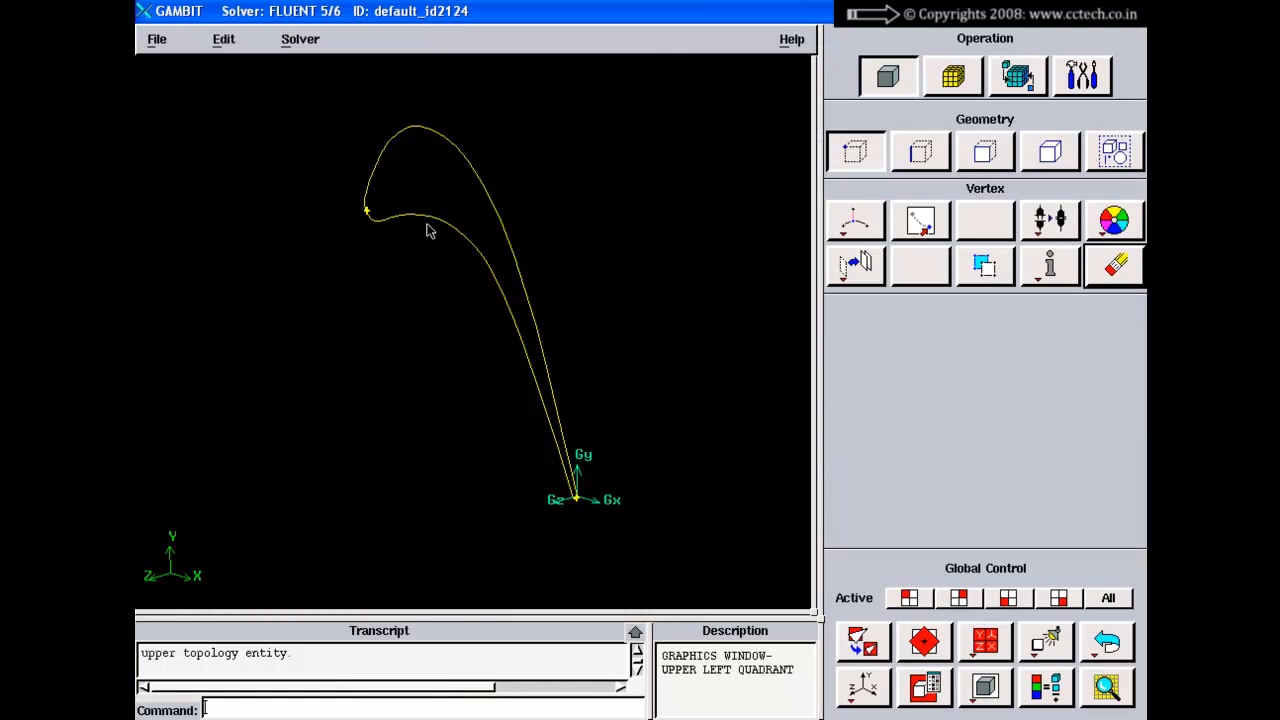
{"action": "right_click_drag", "start_coordinate": [424, 198], "coordinate": [360, 201]}
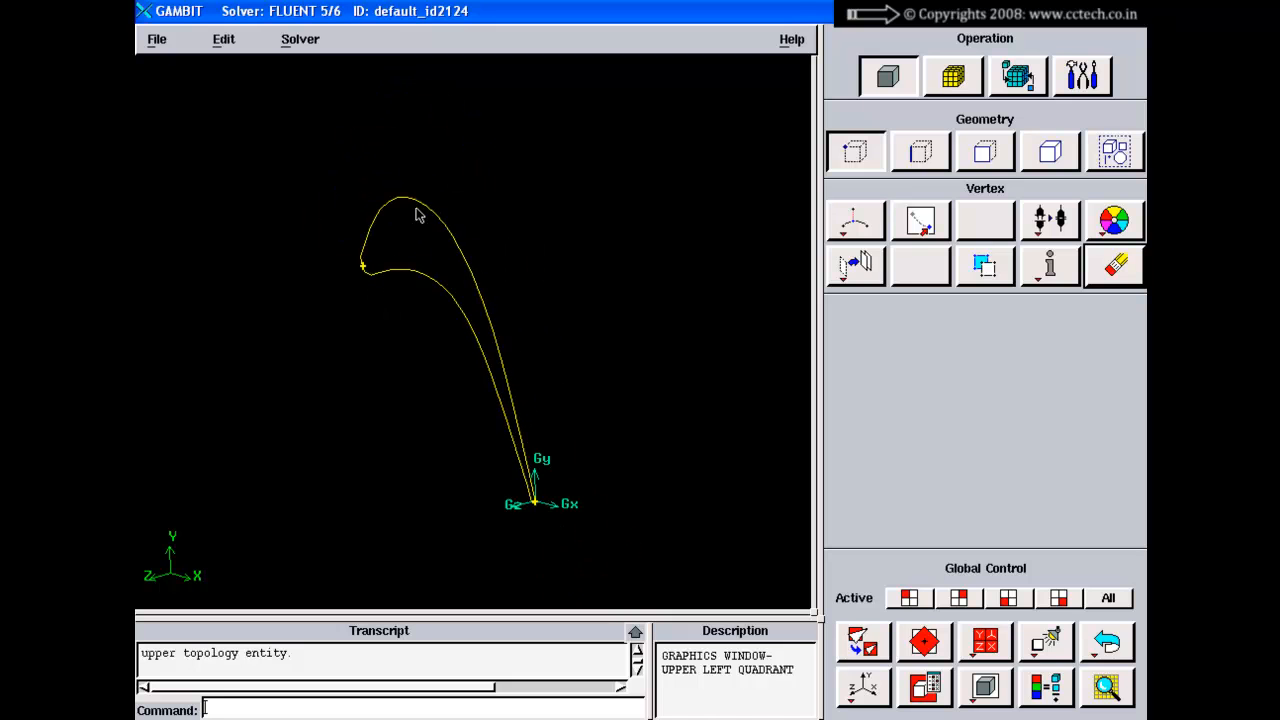
Step: Create a real face from wireframe using the two blade profile edges
{"action": "left_click", "coordinate": [985, 152]}
{"action": "left_click", "coordinate": [855, 219]}
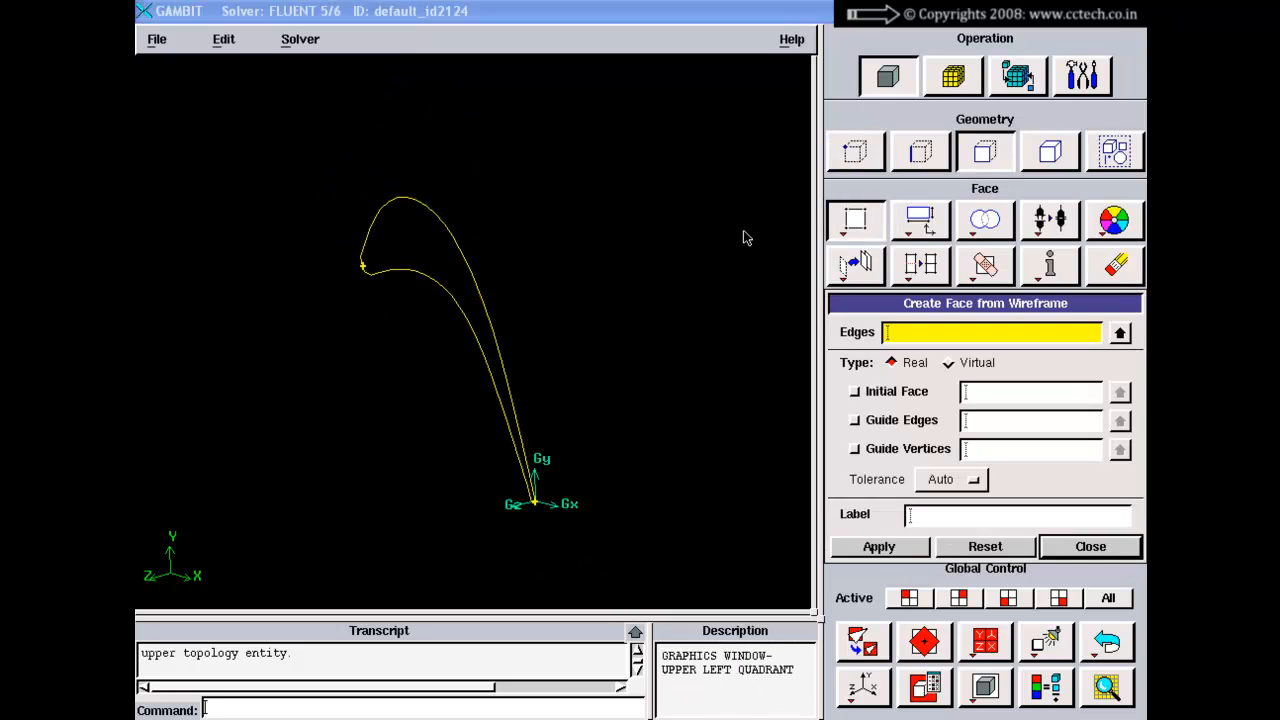
{"action": "left_click_drag", "start_coordinate": [326, 122], "coordinate": [633, 573], "text": "shift"}
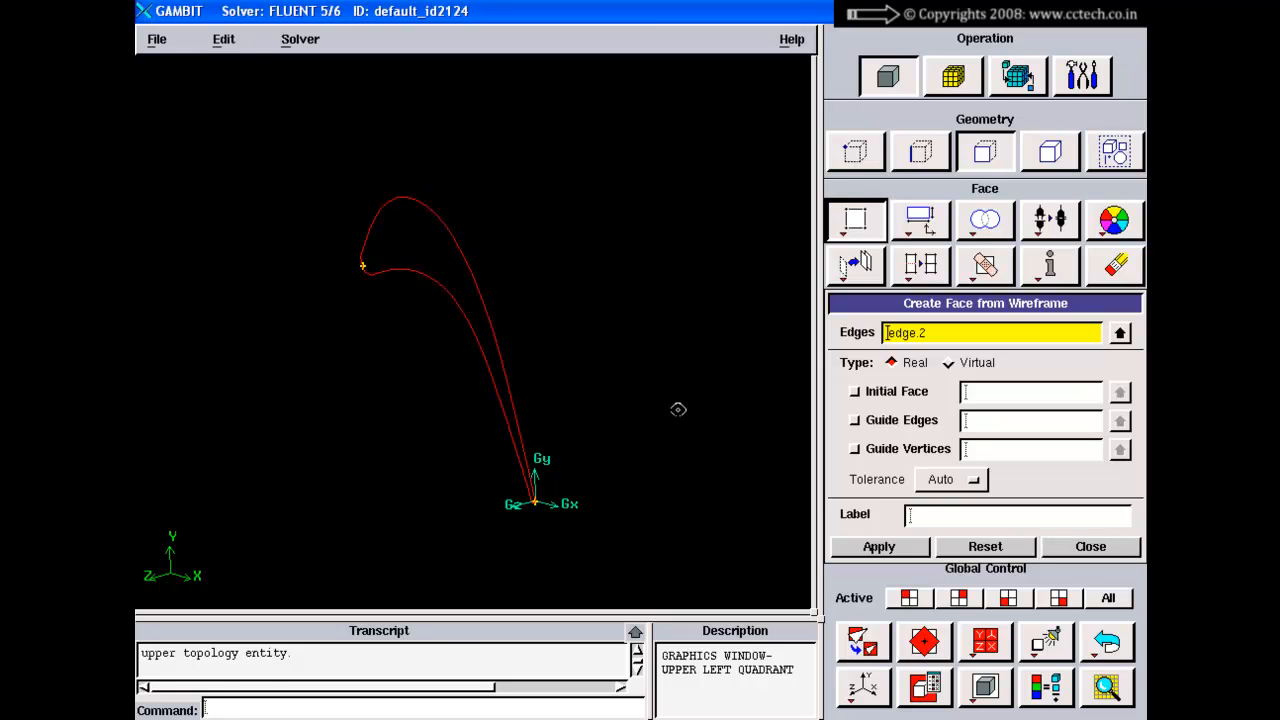
{"action": "right_click", "coordinate": [676, 403], "text": "shift"}
{"action": "left_click_drag", "start_coordinate": [634, 317], "coordinate": [580, 362]}
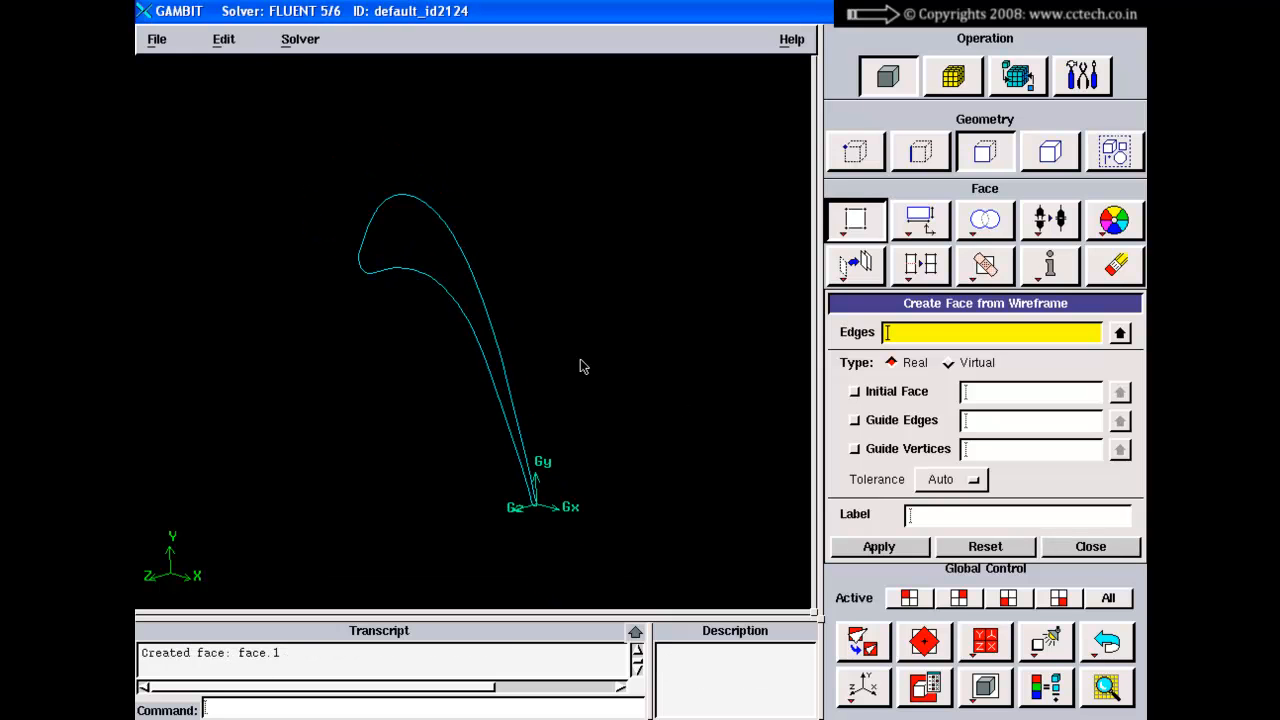
{"action": "left_click", "coordinate": [1089, 547]}
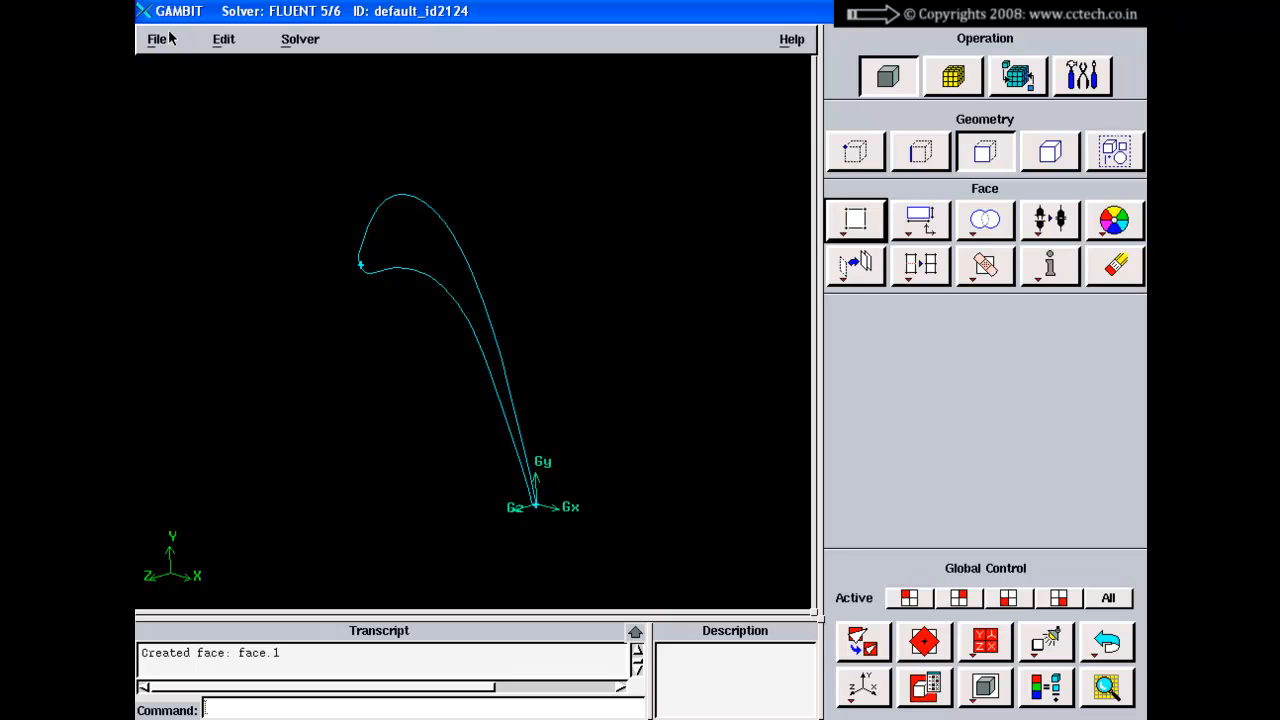
Step: Review the Vertices, Edges and Face creation options for ICEM input import, and leave without importing anything
{"action": "left_click", "coordinate": [160, 40]}
{"action": "left_click", "coordinate": [175, 248]}
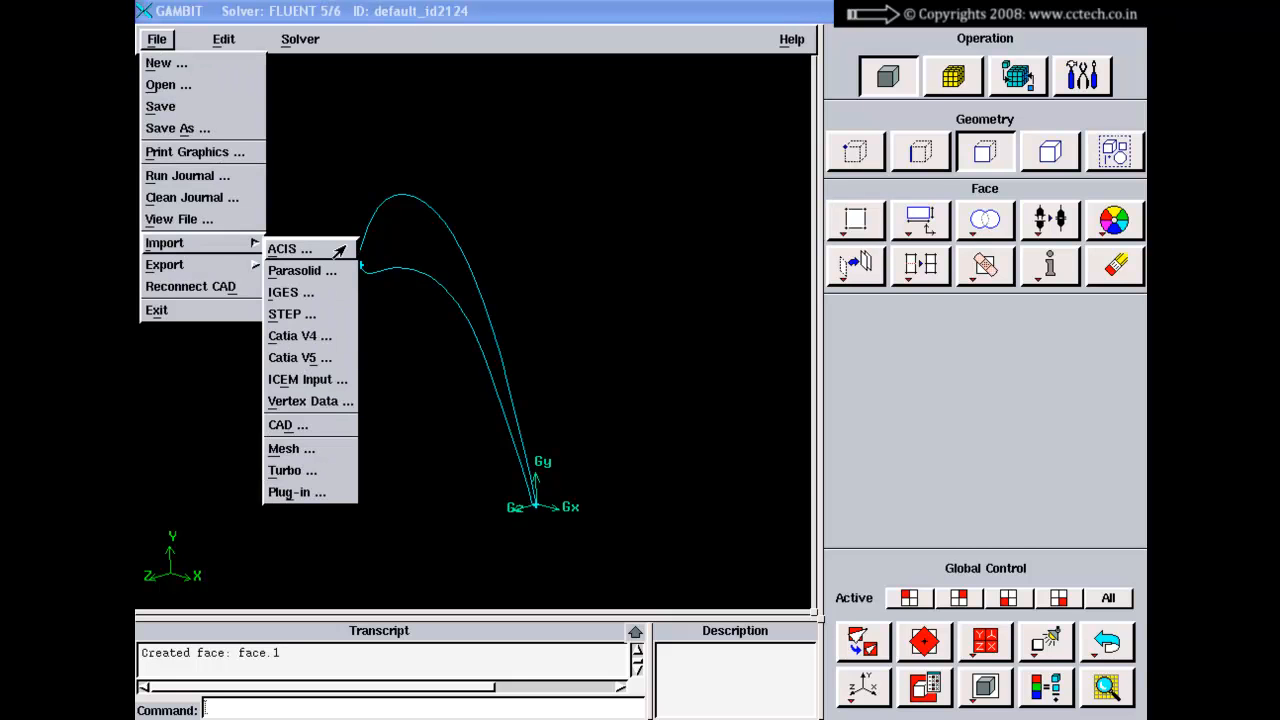
{"action": "left_click", "coordinate": [308, 380]}
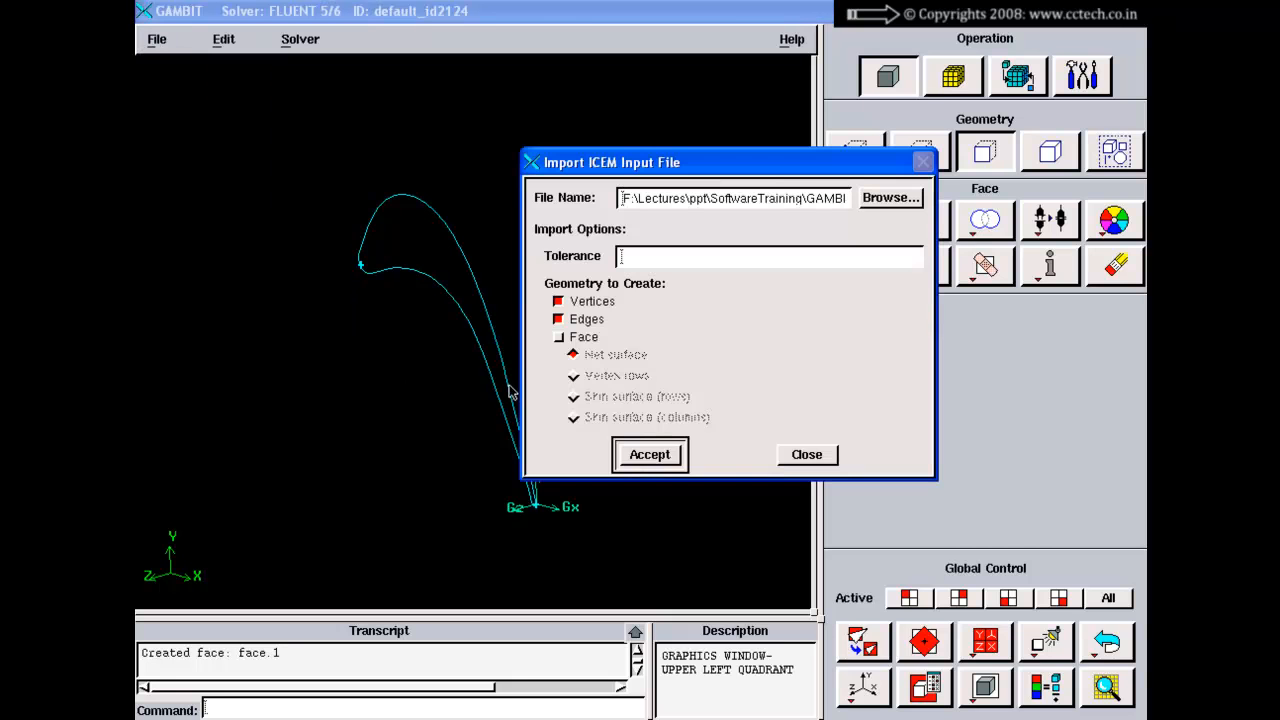
{"action": "left_click", "coordinate": [558, 337]}
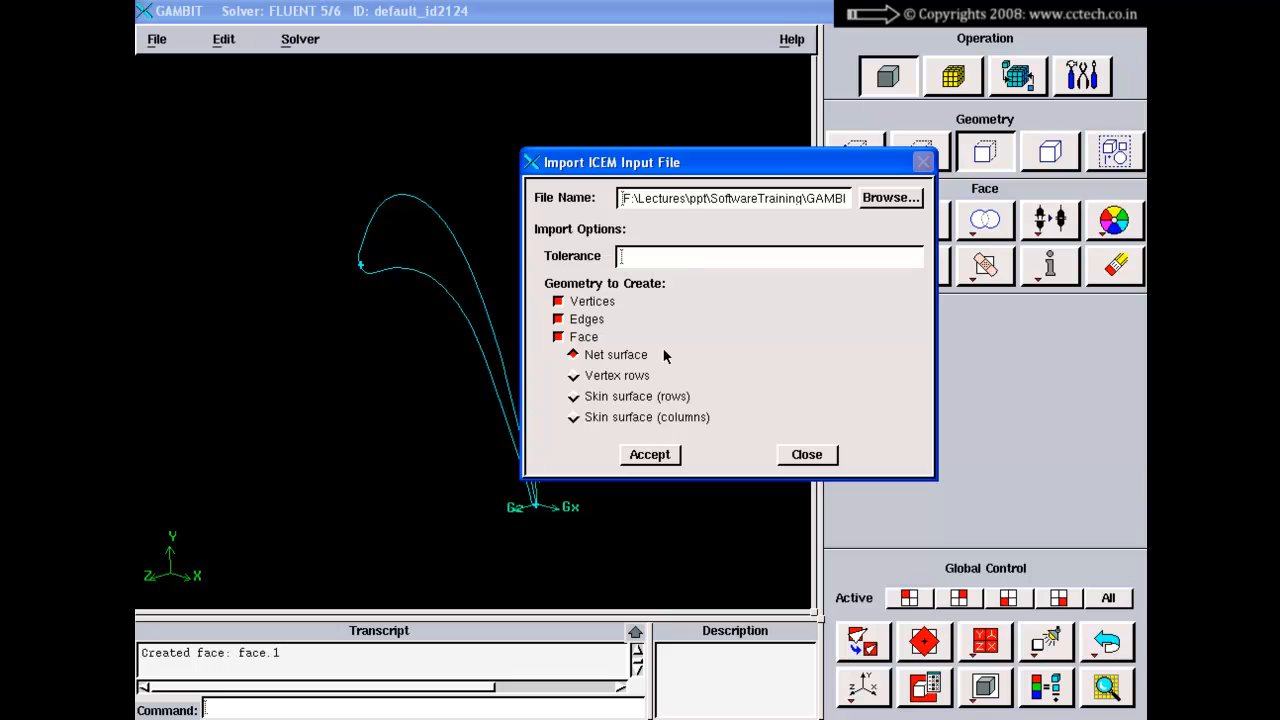
{"action": "left_click", "coordinate": [558, 338]}
{"action": "left_click", "coordinate": [558, 320]}
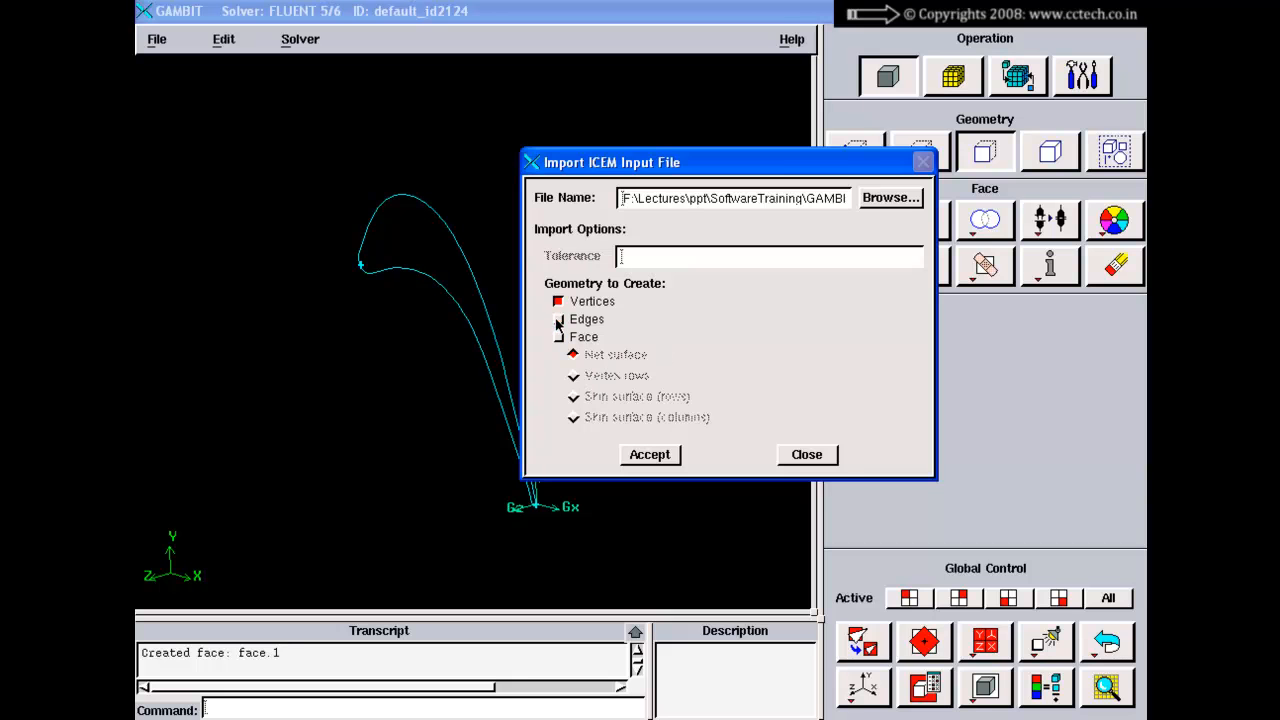
{"action": "left_click", "coordinate": [558, 301]}
{"action": "left_click", "coordinate": [807, 454]}
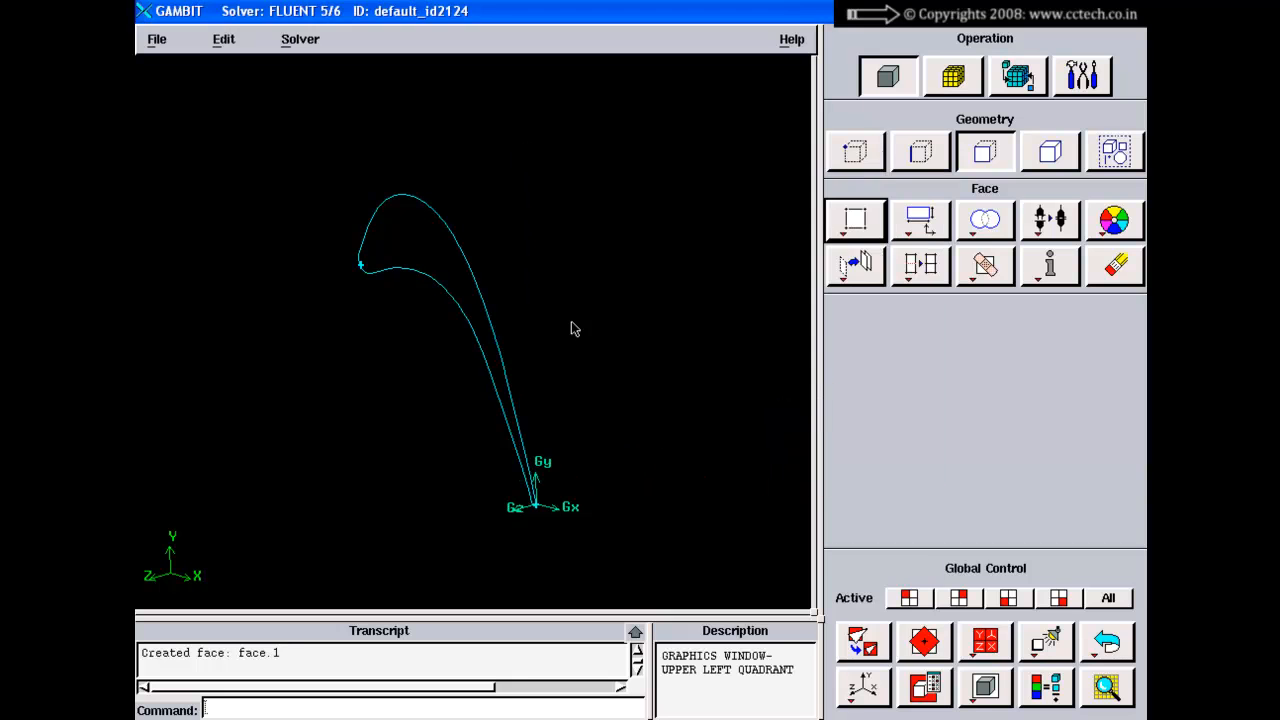
Step: Open the vertex data file import and place its dialog beside the blade profile
{"action": "right_click_drag", "start_coordinate": [569, 402], "coordinate": [530, 290]}
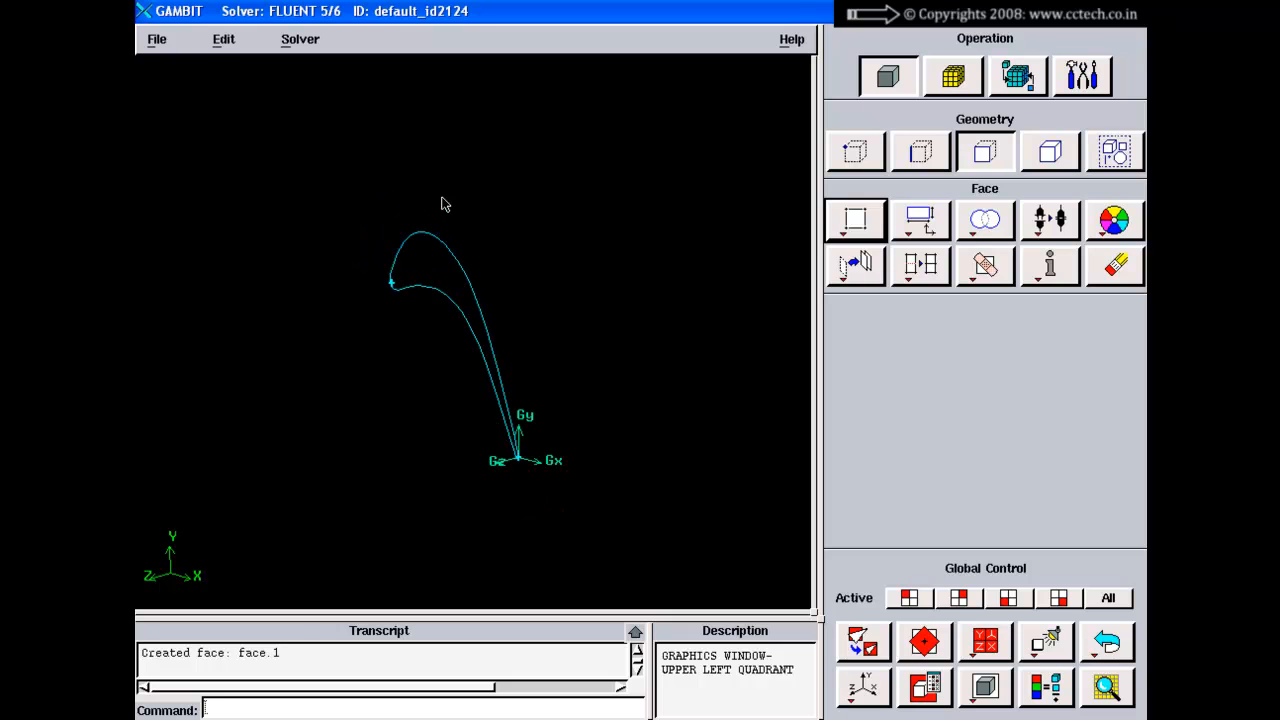
{"action": "left_click", "coordinate": [152, 42]}
{"action": "mouse_move", "coordinate": [172, 245]}
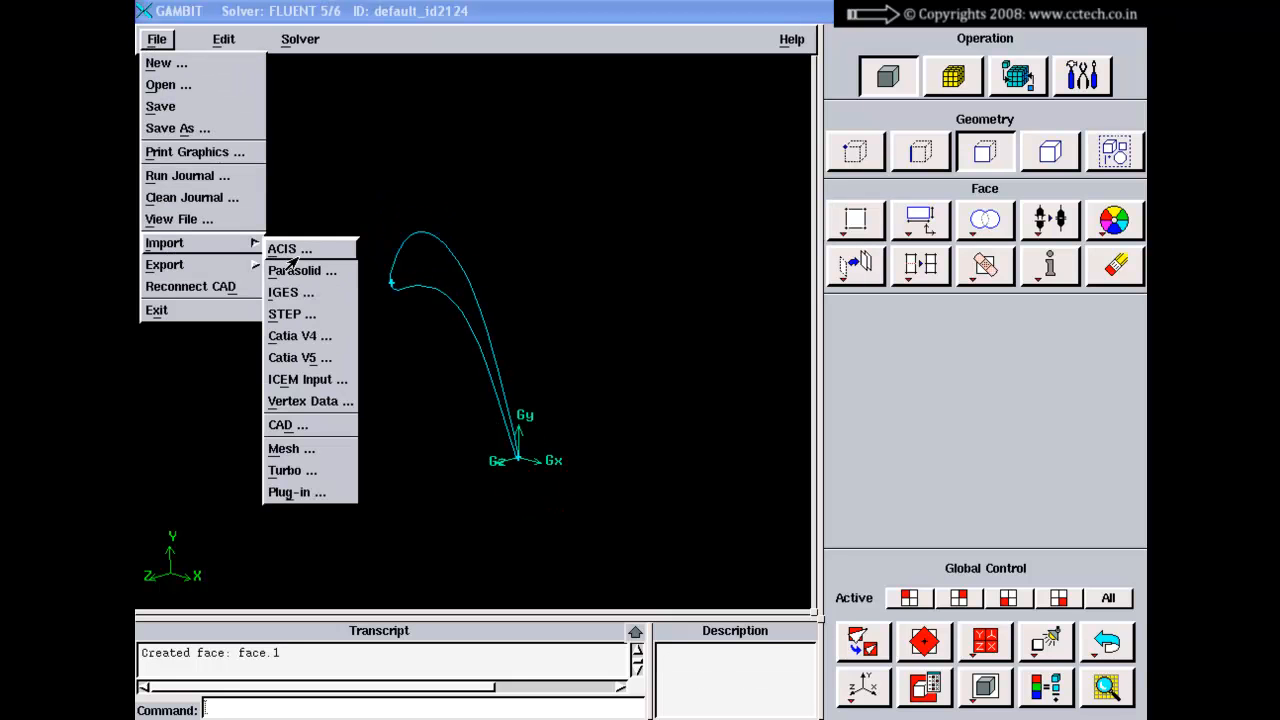
{"action": "left_click", "coordinate": [325, 401]}
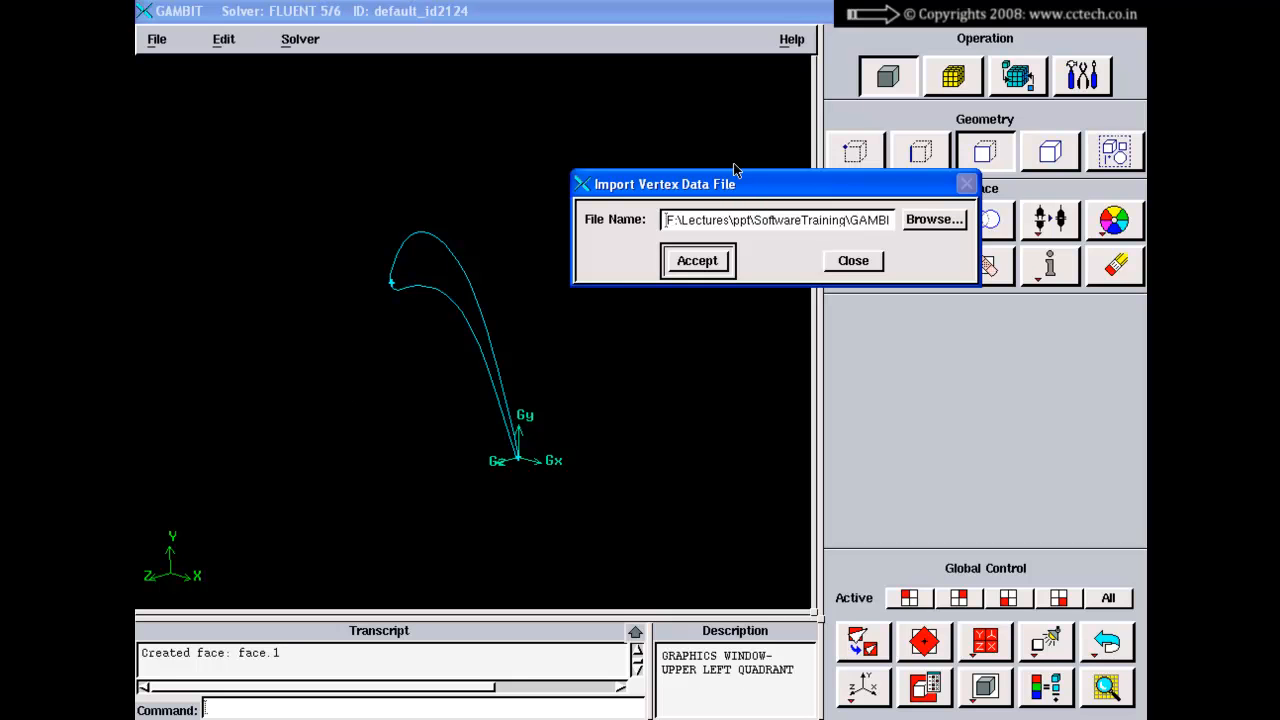
{"action": "left_click_drag", "start_coordinate": [730, 184], "coordinate": [603, 237]}
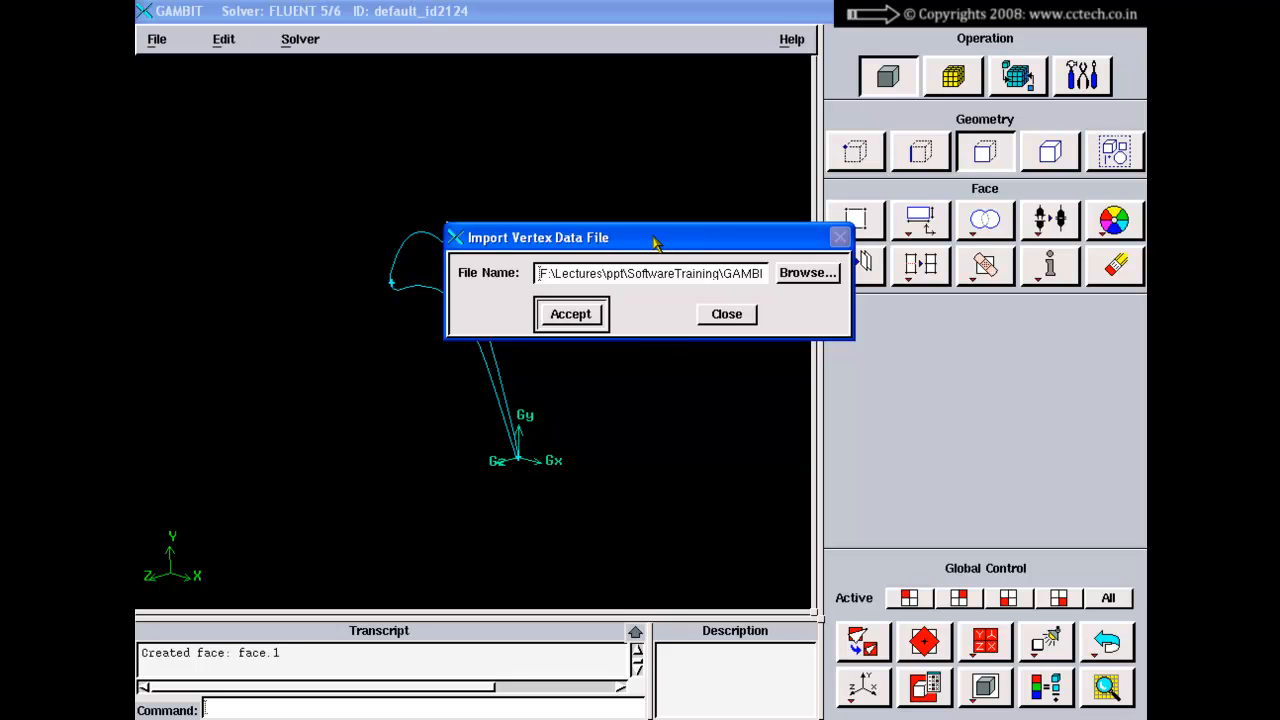
Step: Switch to Notepad++, delete the "46 1" header line from PressureSide.txt, save the file, and return to GAMBIT
{"action": "key", "text": "alt+Tab"}
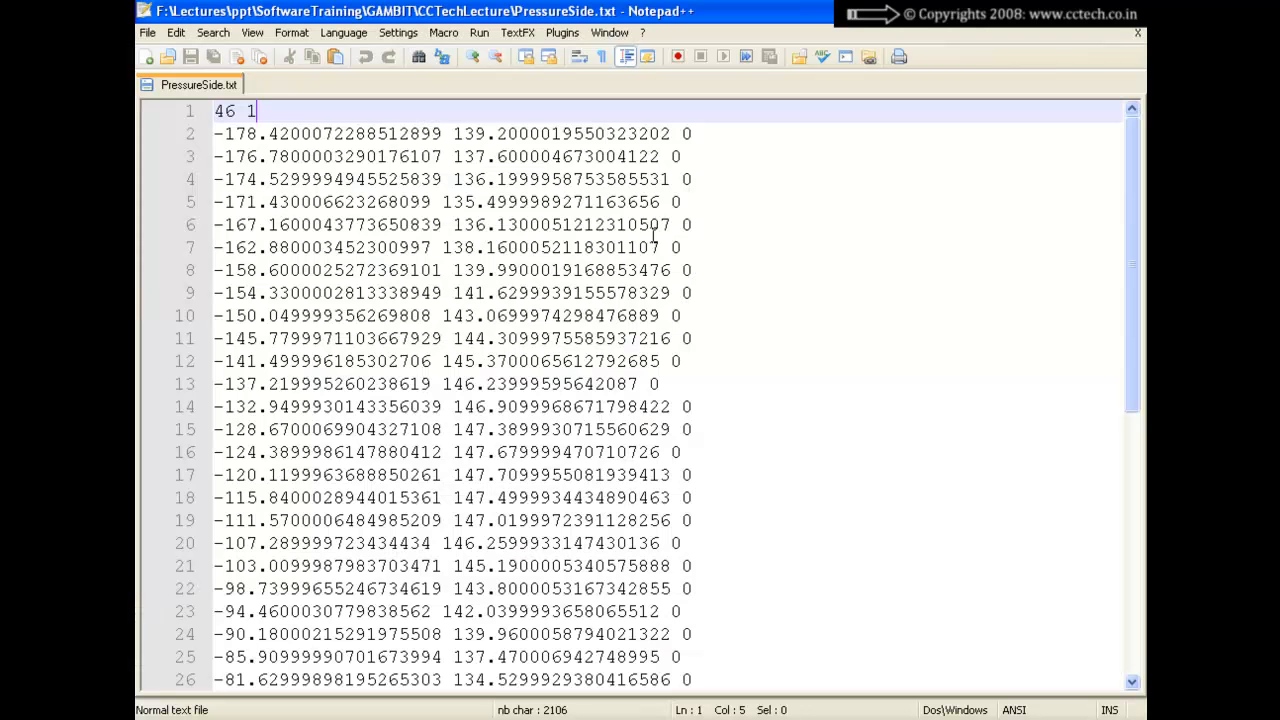
{"action": "key", "text": "shift+Left"}
{"action": "key", "text": "shift+Left"}
{"action": "key", "text": "shift+Left"}
{"action": "key", "text": "shift+Left"}
{"action": "key", "text": "Delete"}
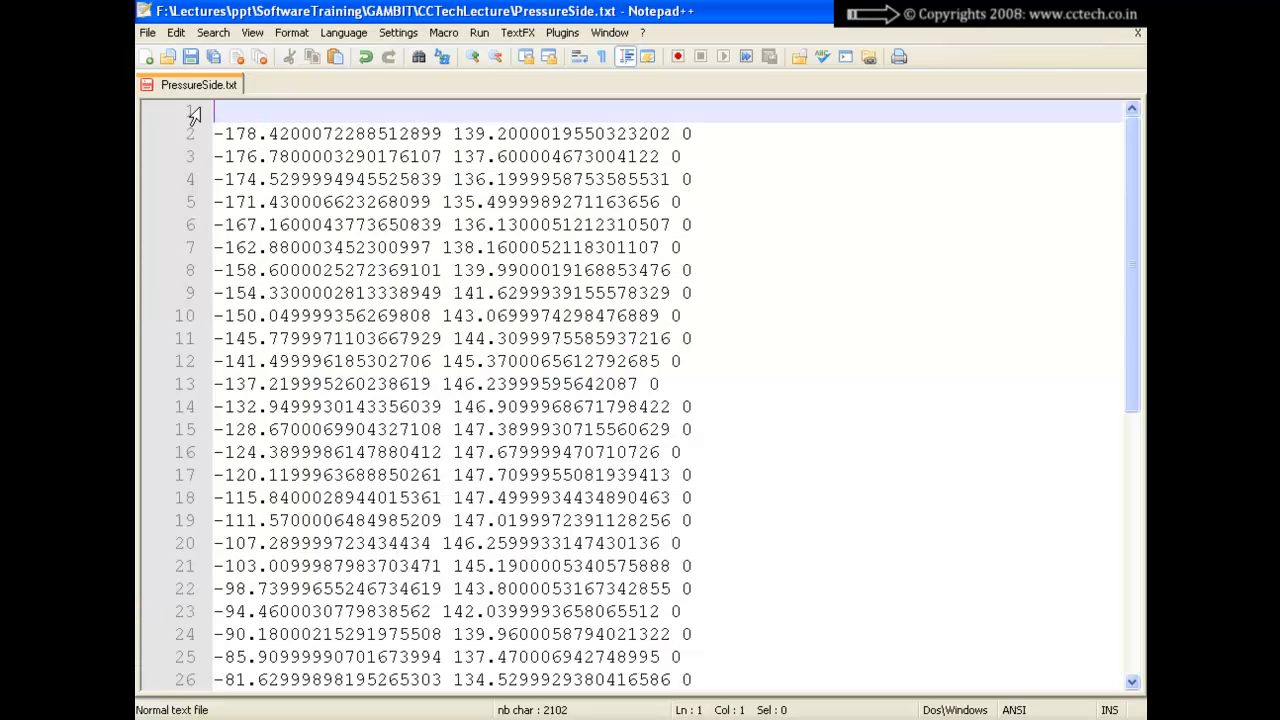
{"action": "key", "text": "Delete"}
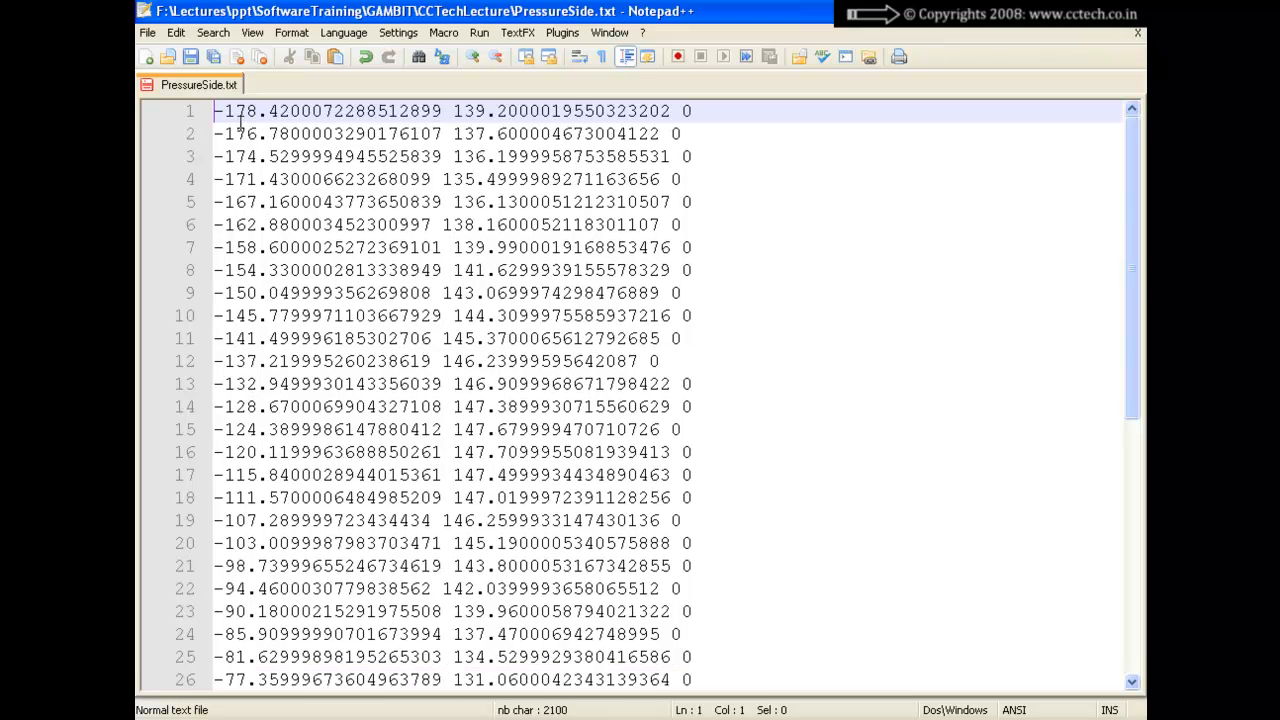
{"action": "key", "text": "ctrl+s"}
{"action": "key", "text": "alt+Tab"}
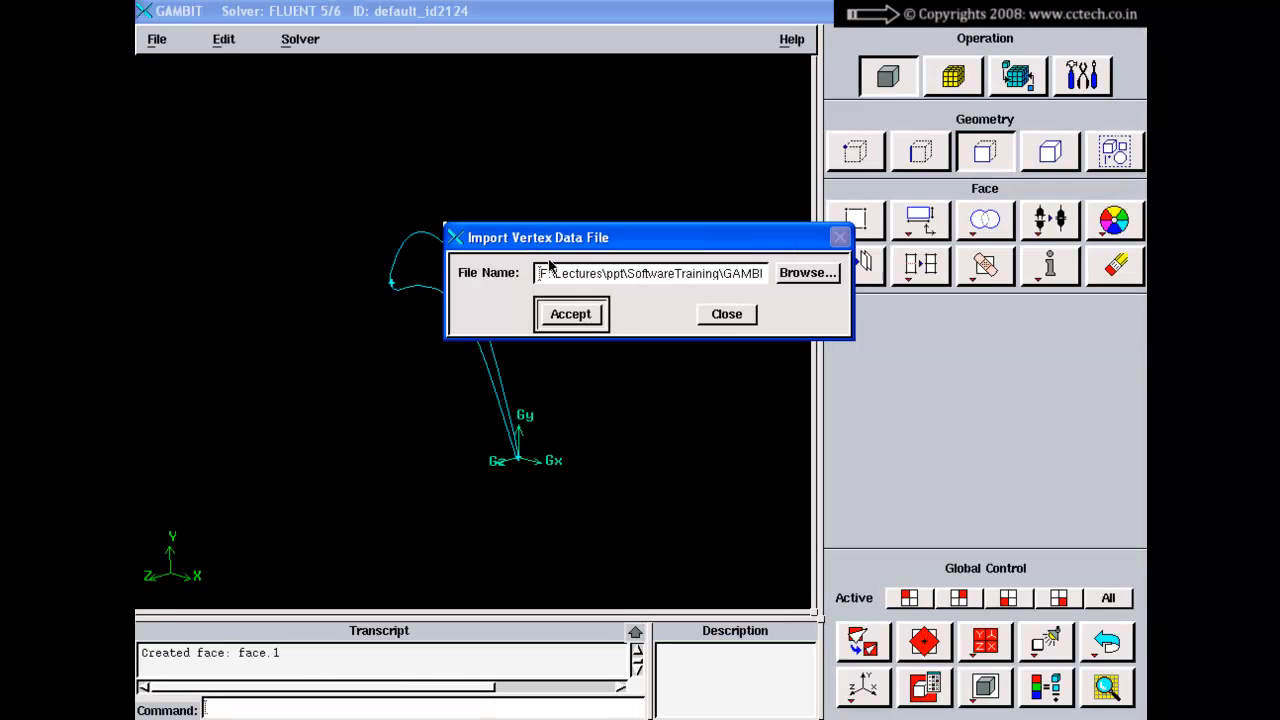
Step: Import PressureSide.txt as vertex data and check the points along the blade's lower curve
{"action": "left_click", "coordinate": [808, 273]}
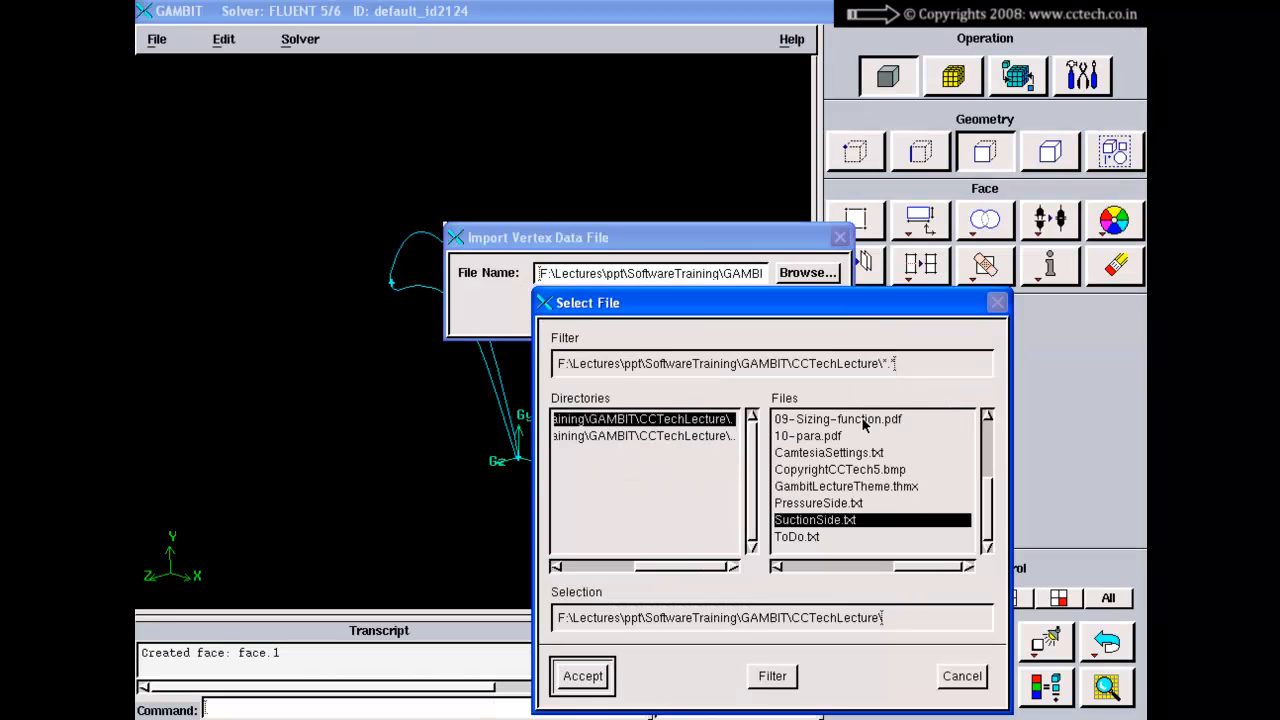
{"action": "left_click", "coordinate": [850, 503]}
{"action": "left_click", "coordinate": [583, 676]}
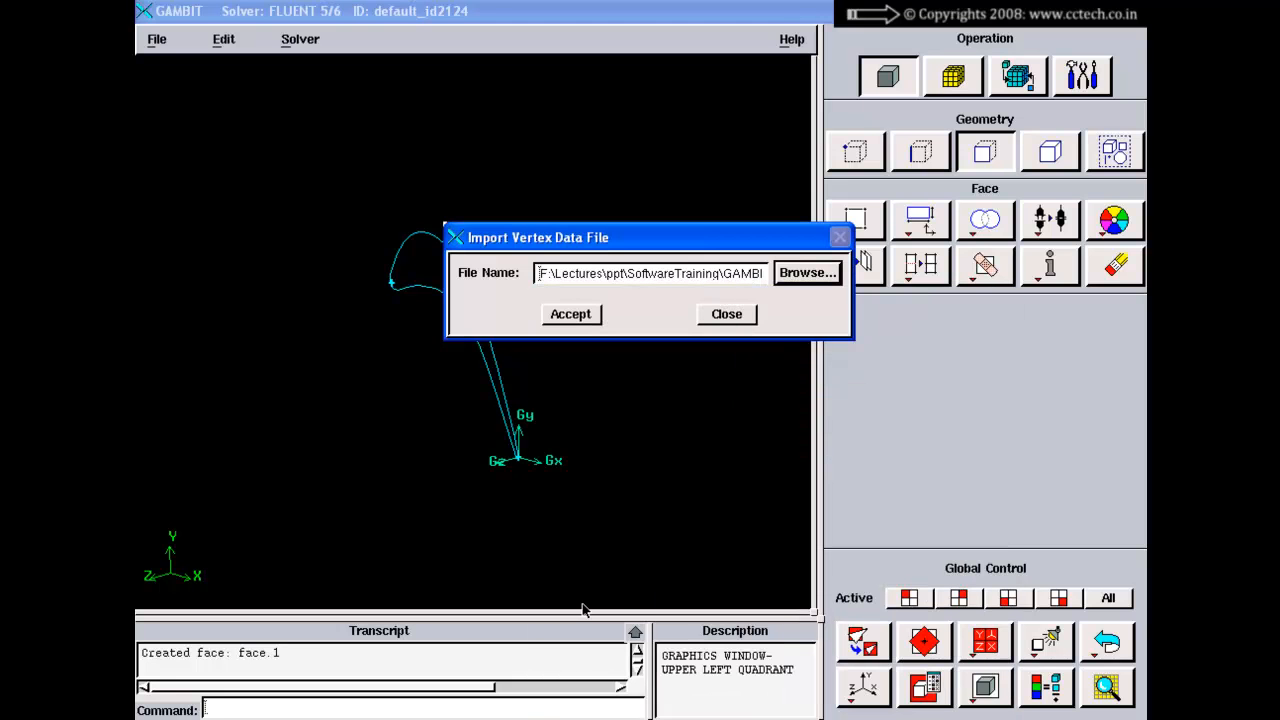
{"action": "left_click", "coordinate": [570, 314]}
{"action": "right_click_drag", "start_coordinate": [560, 308], "coordinate": [565, 438]}
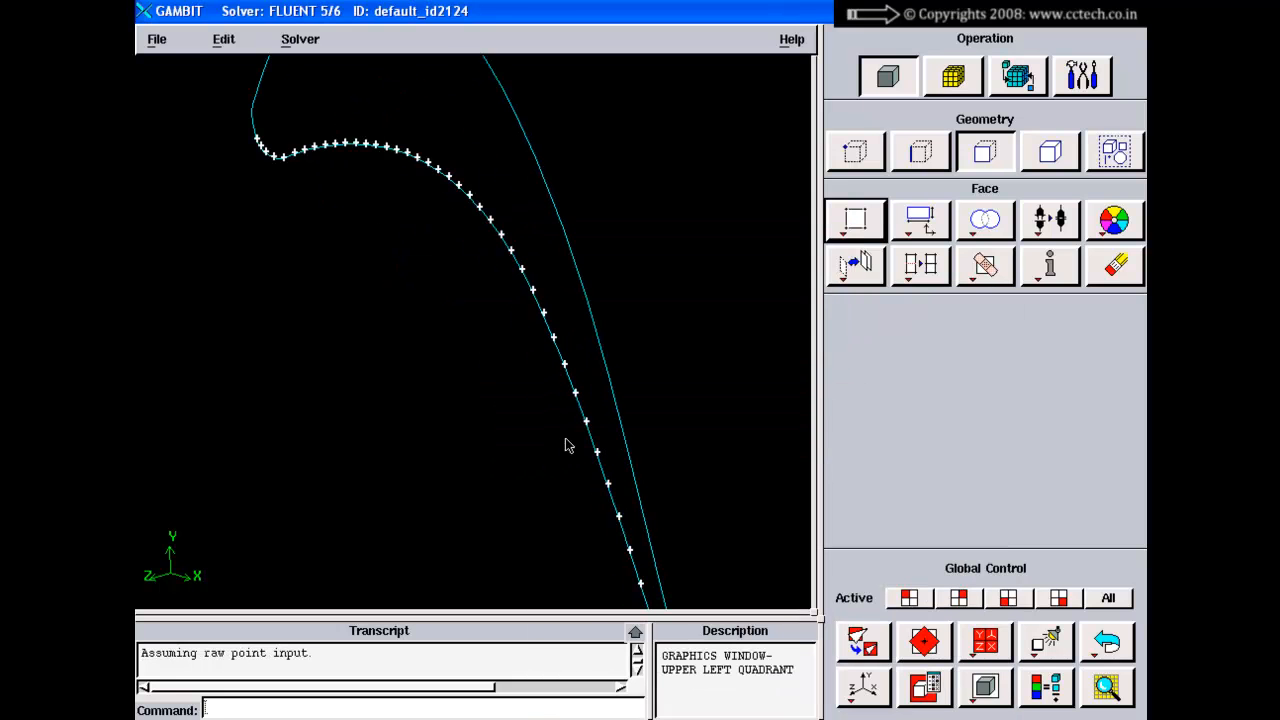
{"action": "right_click_drag", "start_coordinate": [583, 485], "coordinate": [516, 251]}
{"action": "middle_click_drag", "start_coordinate": [538, 318], "coordinate": [484, 285]}
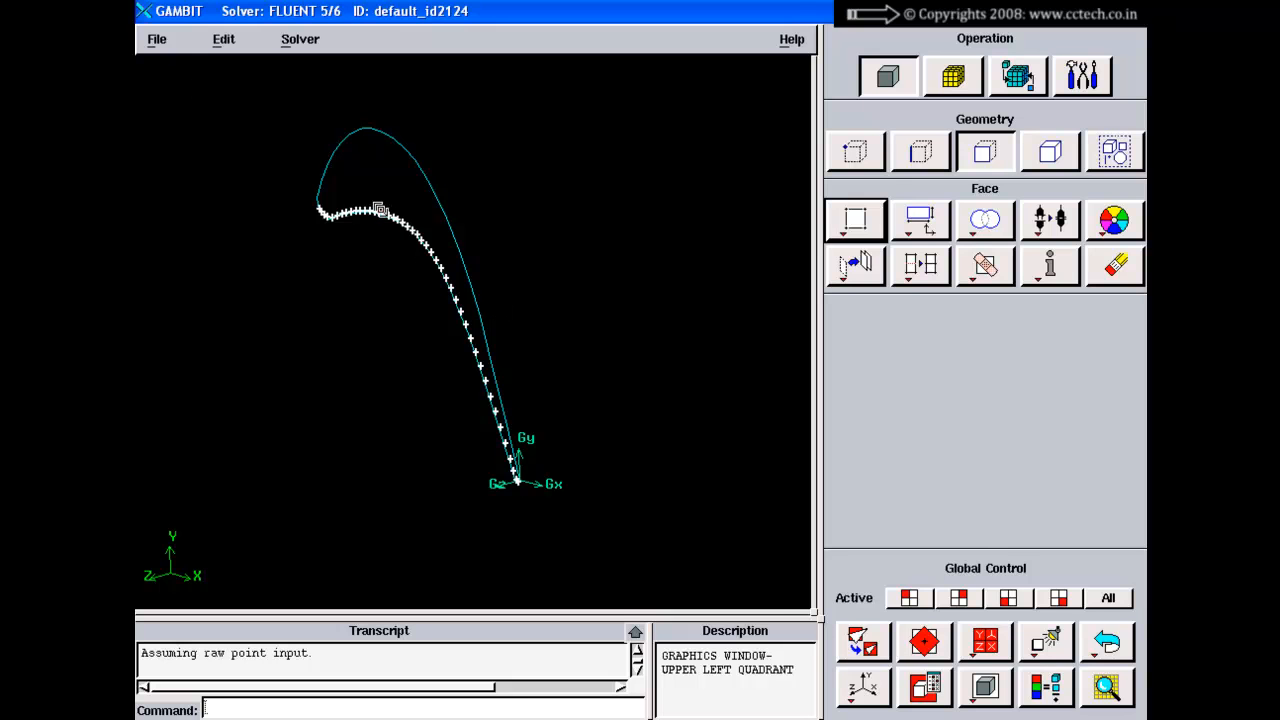
{"action": "right_click_drag", "start_coordinate": [378, 208], "coordinate": [381, 245]}
Step: Reopen the vertex data import to review its file name setting, and leave without importing anything
{"action": "left_click", "coordinate": [157, 39]}
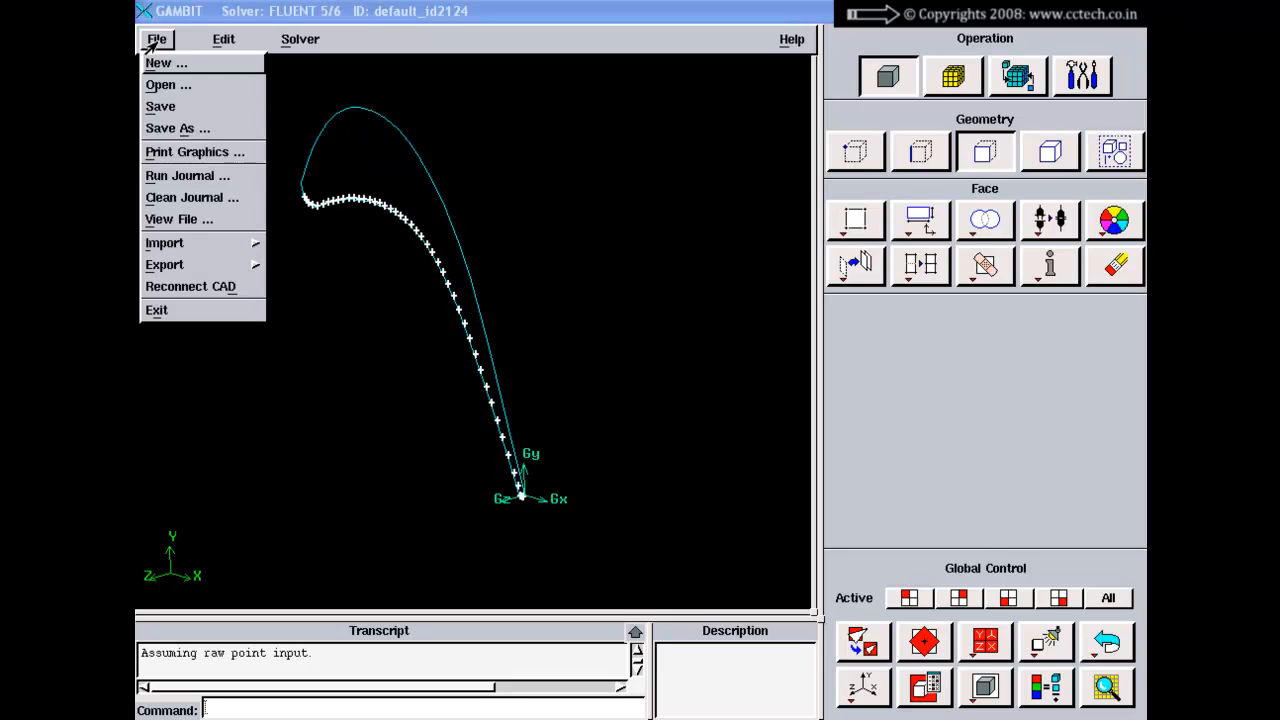
{"action": "mouse_move", "coordinate": [195, 246]}
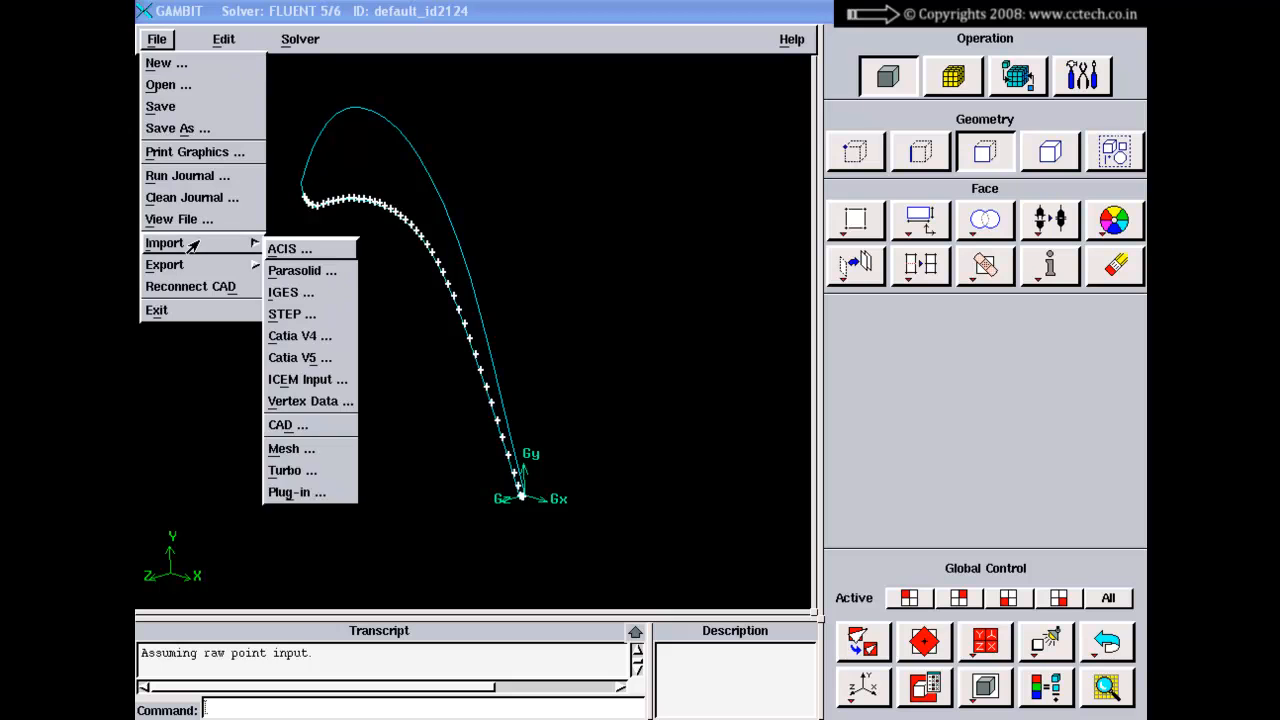
{"action": "left_click", "coordinate": [318, 398]}
{"action": "left_click_drag", "start_coordinate": [731, 281], "coordinate": [506, 284]}
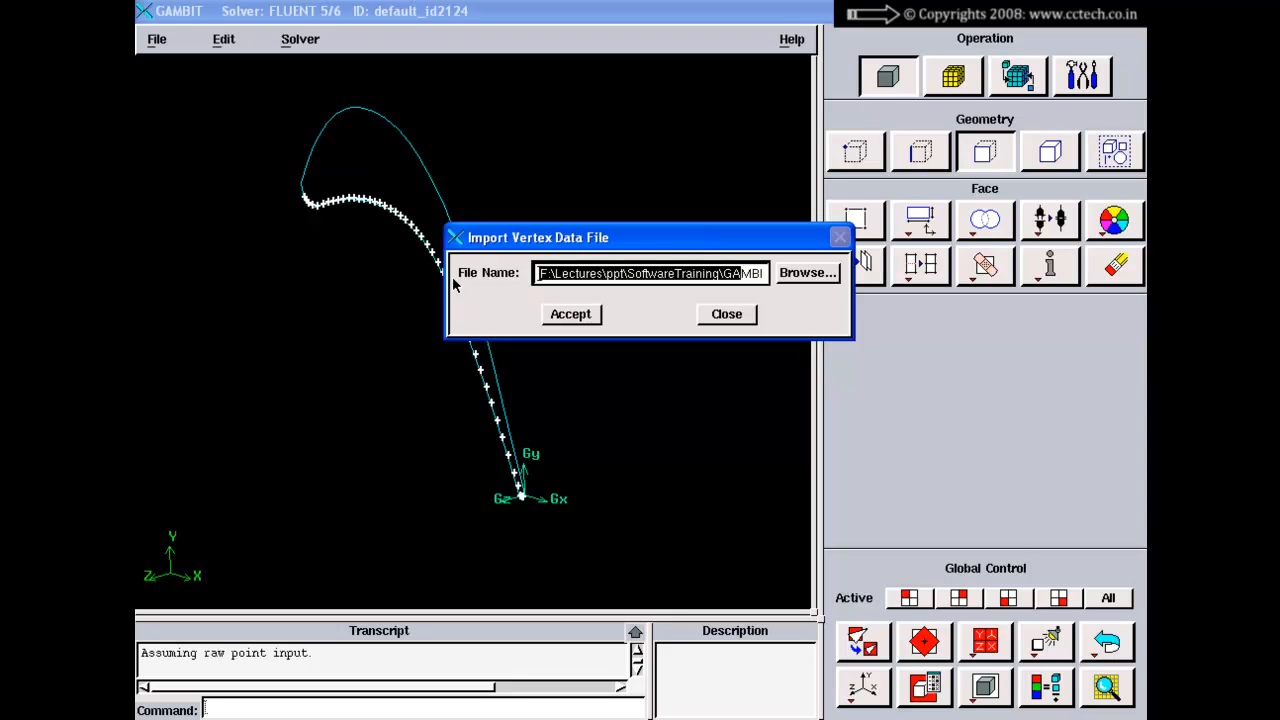
{"action": "left_click", "coordinate": [716, 314]}
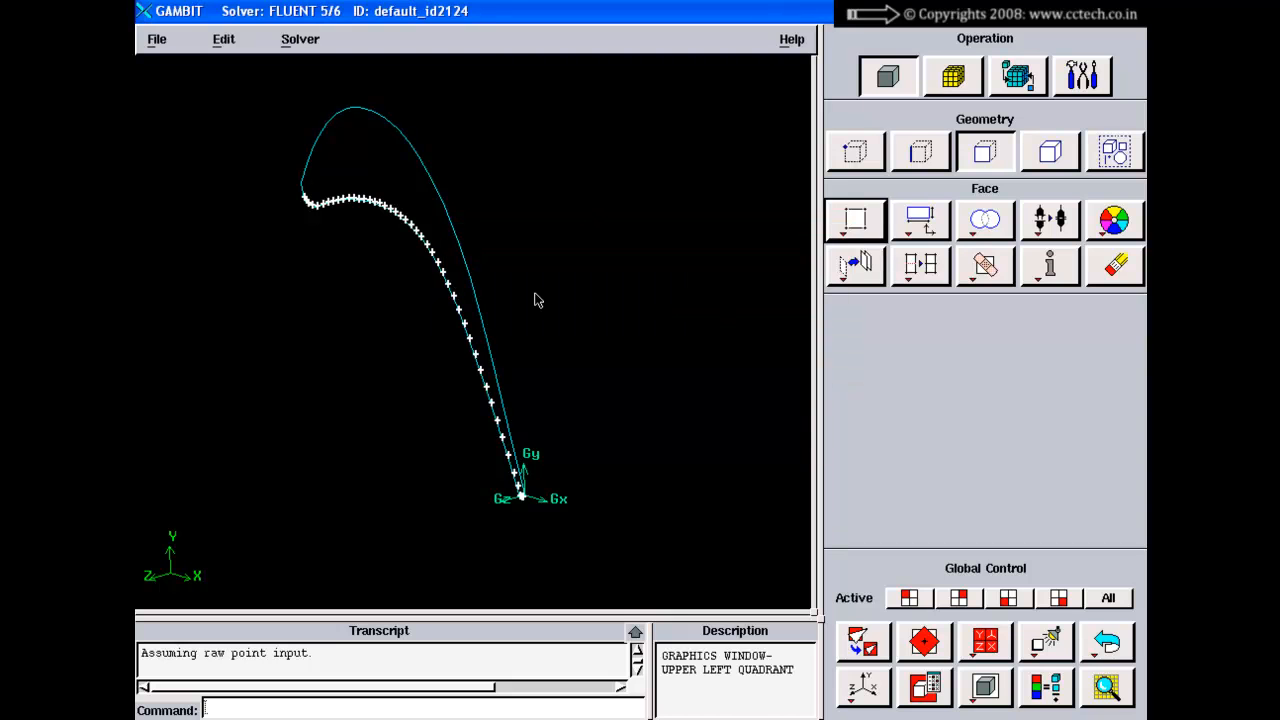
Step: Clear all geometry from the session with the reset command
{"action": "left_click", "coordinate": [360, 714]}
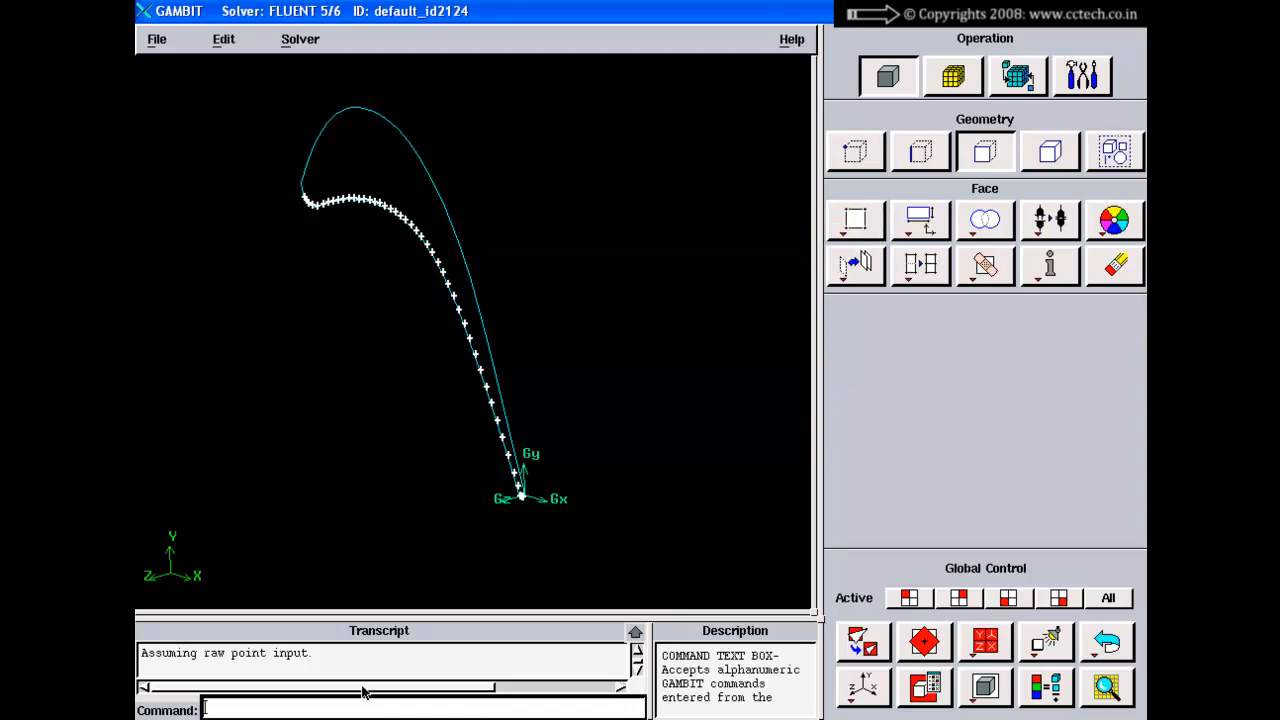
{"action": "type", "text": "reset"}
{"action": "key", "text": "Return"}
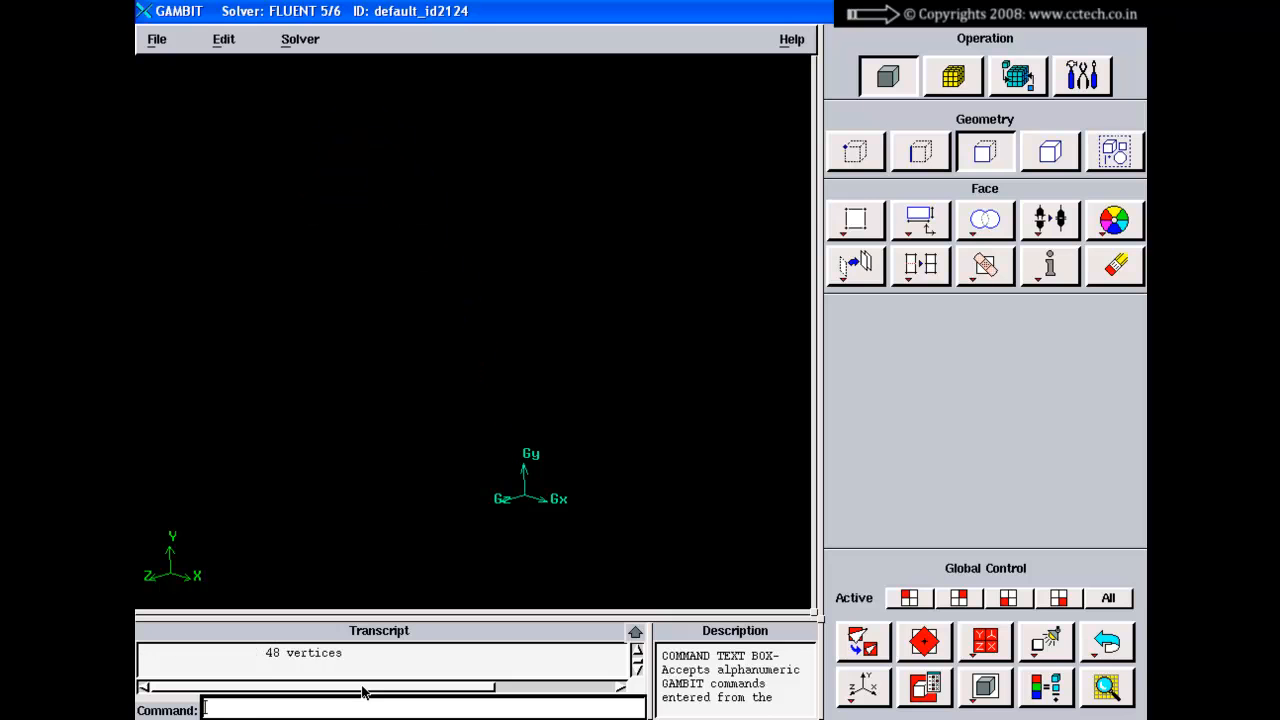
Step: Display a snapping line grid on the XY plane of c_sys.1, using X and Y values from -10 to 10 with increment 1
{"action": "left_click", "coordinate": [1097, 78]}
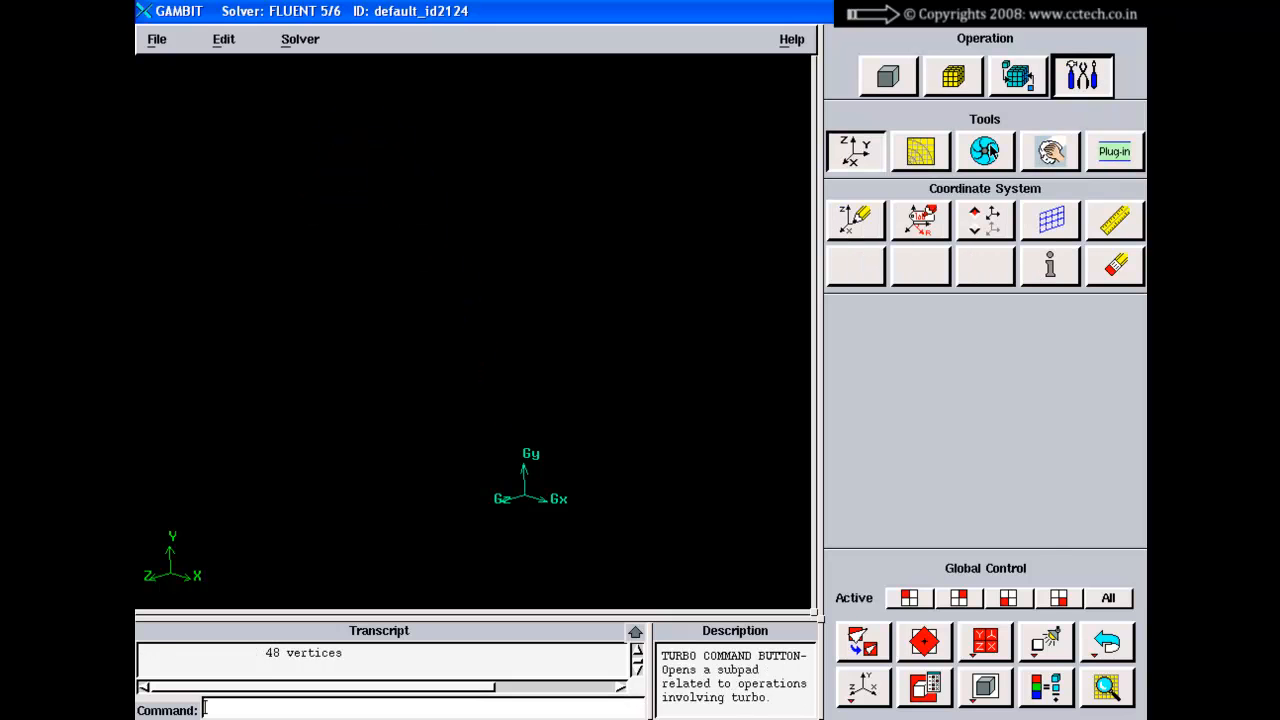
{"action": "left_click", "coordinate": [1050, 219]}
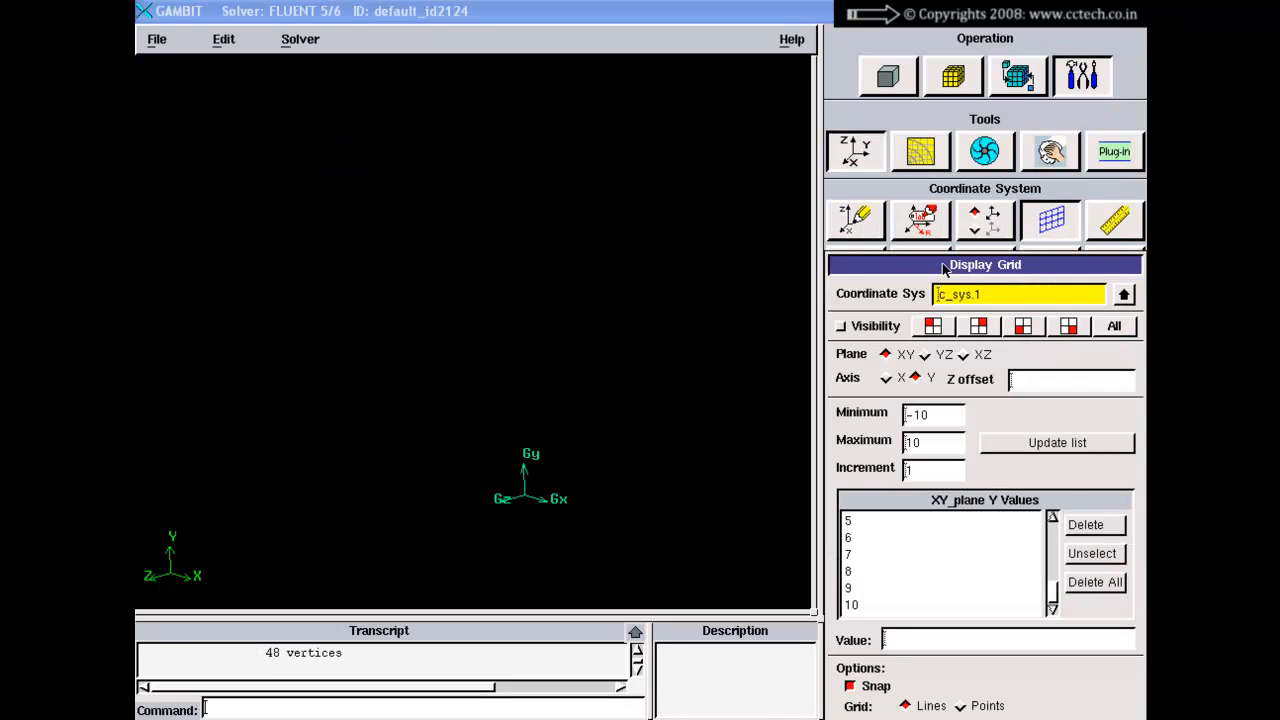
{"action": "left_click_drag", "start_coordinate": [943, 265], "coordinate": [863, 148]}
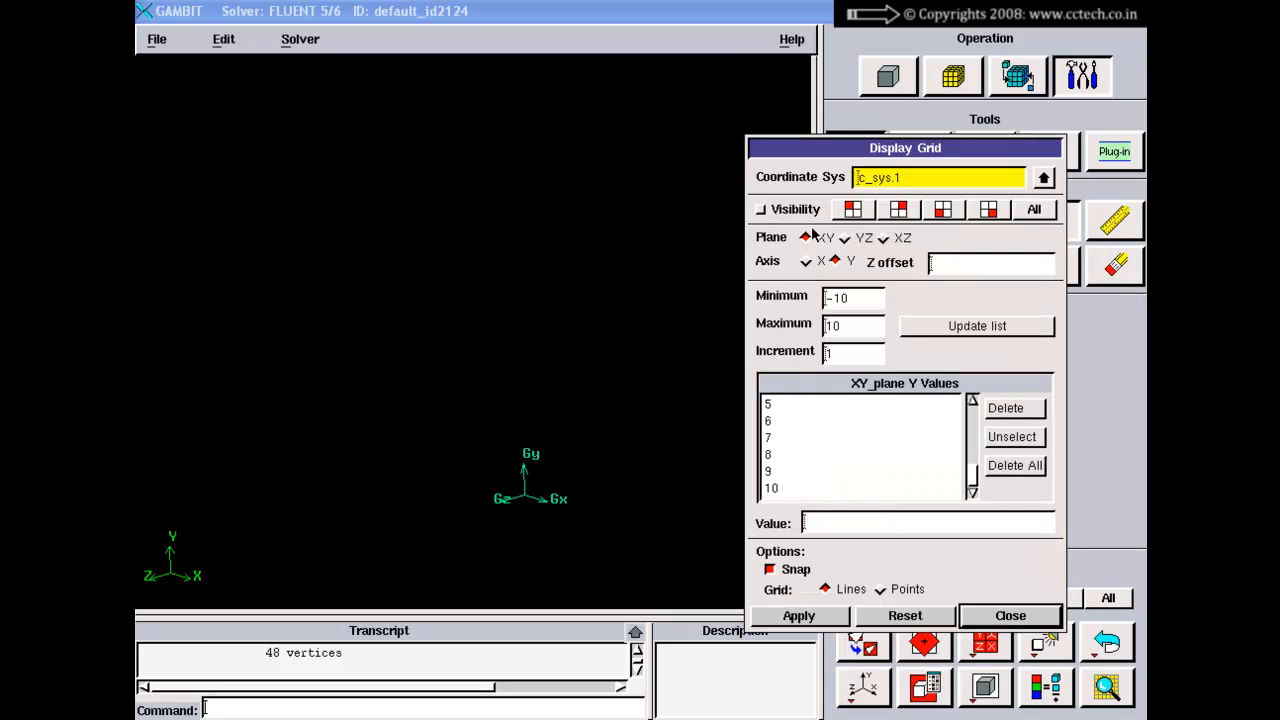
{"action": "left_click", "coordinate": [810, 260]}
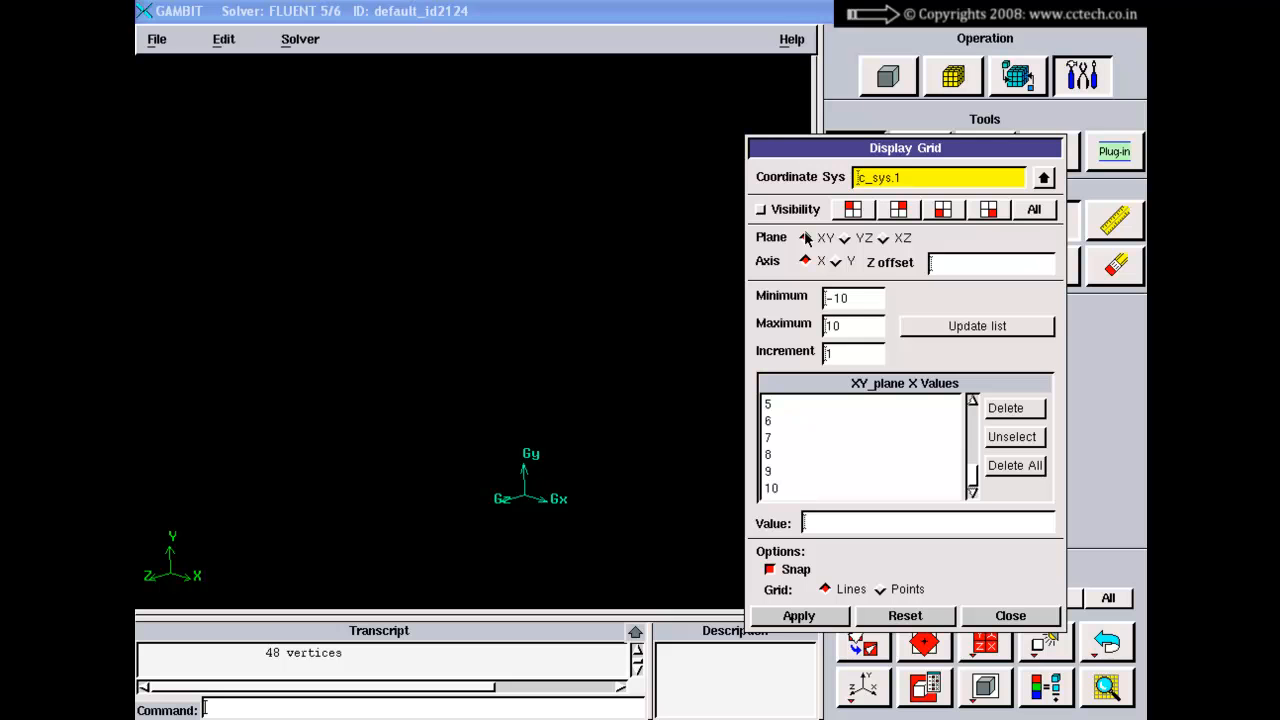
{"action": "left_click_drag", "start_coordinate": [864, 302], "coordinate": [819, 334]}
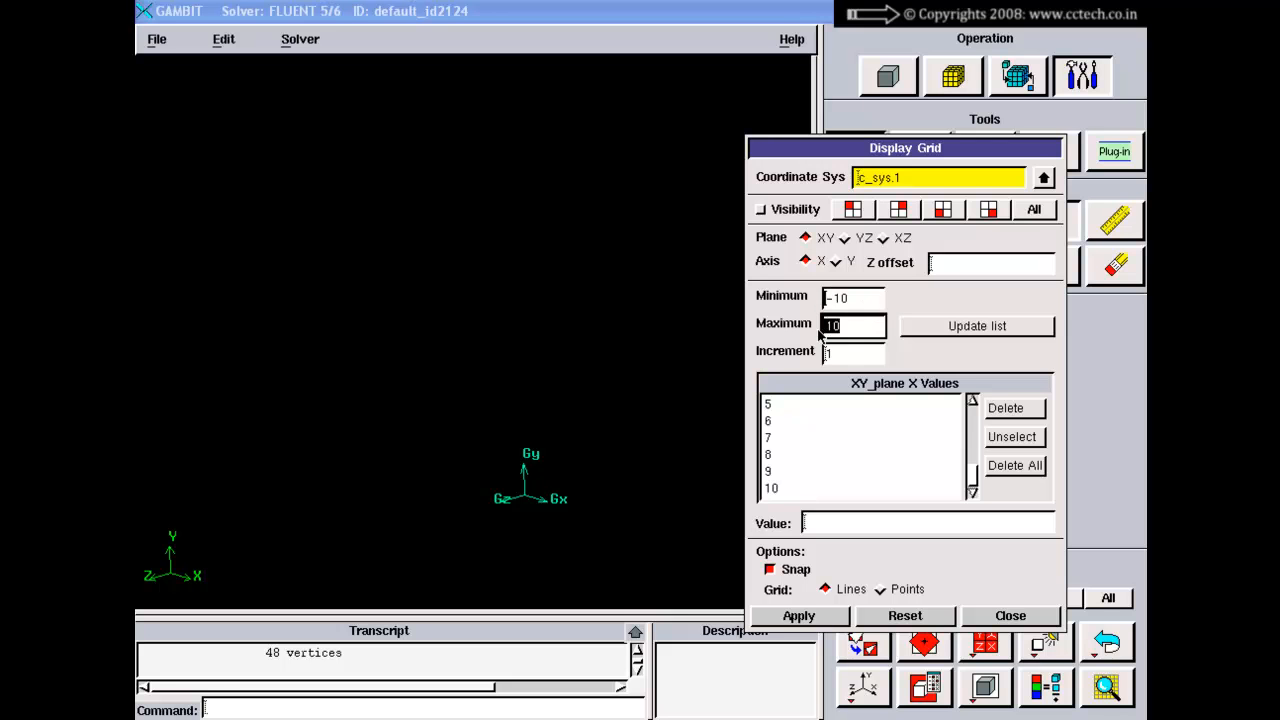
{"action": "left_click", "coordinate": [838, 262]}
{"action": "left_click", "coordinate": [922, 334]}
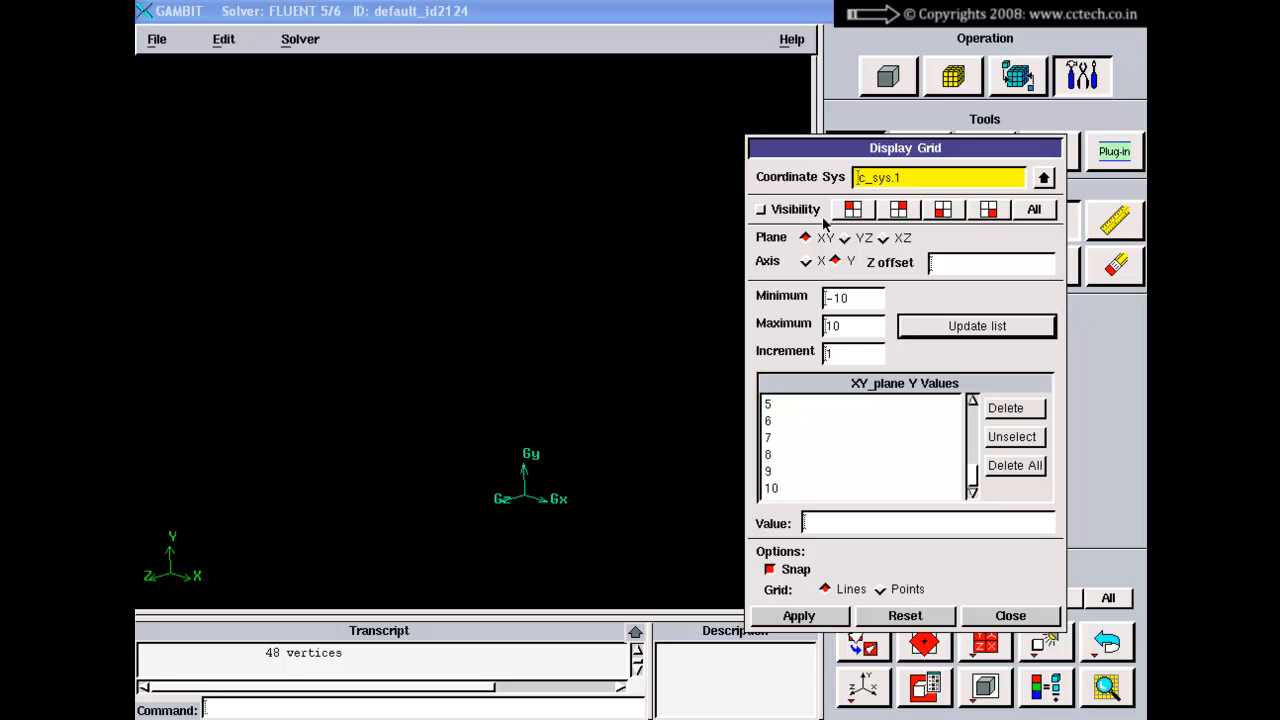
{"action": "left_click", "coordinate": [778, 210]}
{"action": "left_click", "coordinate": [788, 616]}
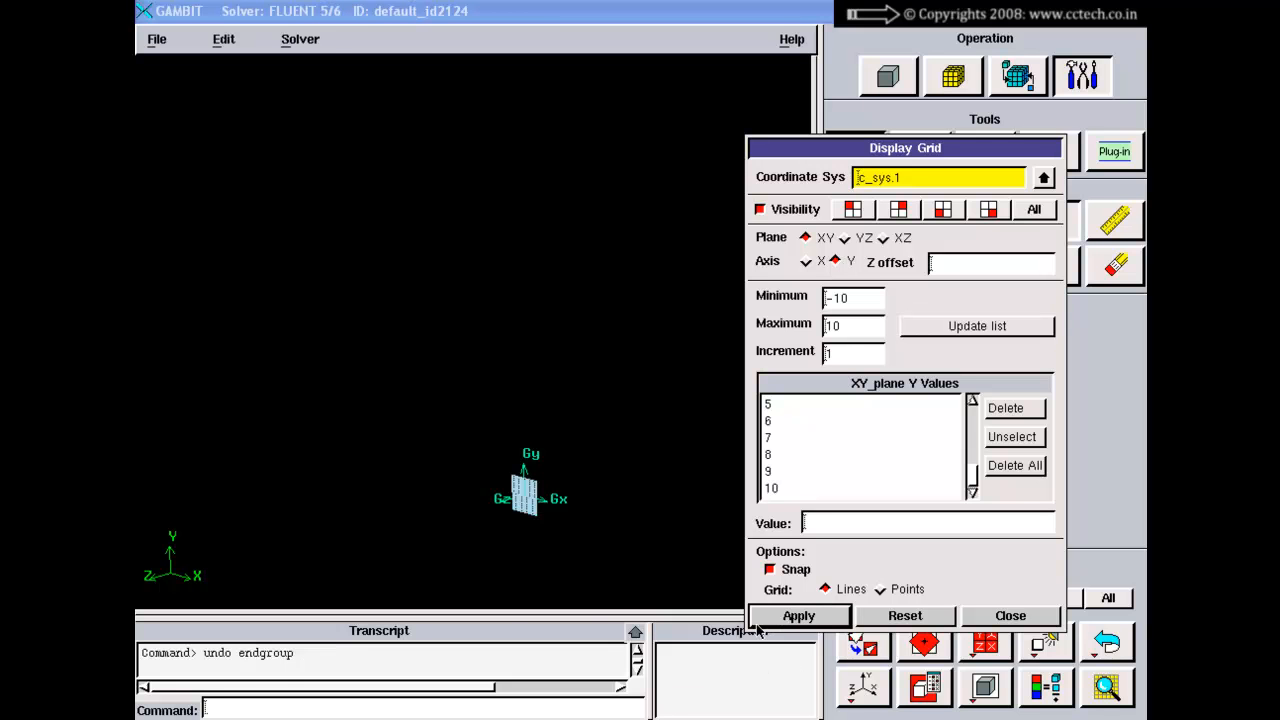
Step: Create ten vertices at scattered intersections of the XY grid, forming a rough open loop around the origin
{"action": "left_click", "coordinate": [863, 648]}
{"action": "left_click_drag", "start_coordinate": [589, 486], "coordinate": [580, 421]}
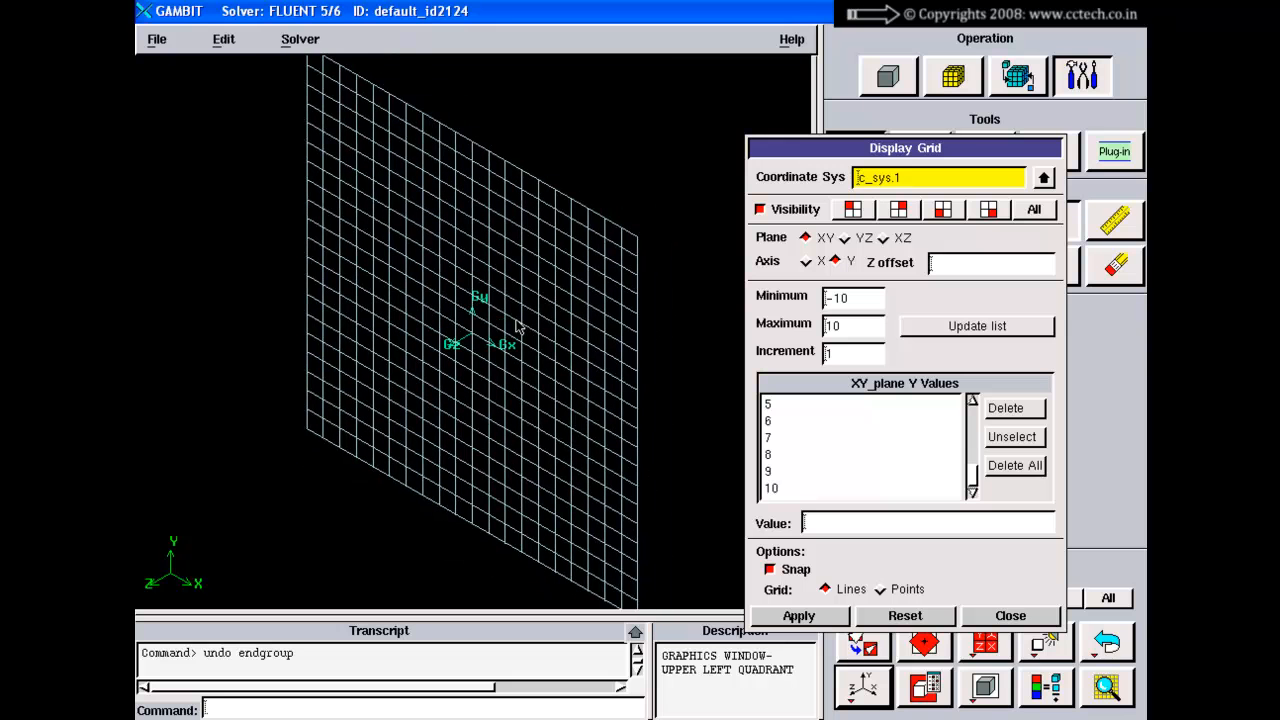
{"action": "right_click", "coordinate": [375, 160], "text": "ctrl"}
{"action": "right_click", "coordinate": [389, 149], "text": "ctrl"}
{"action": "right_click", "coordinate": [440, 178], "text": "ctrl"}
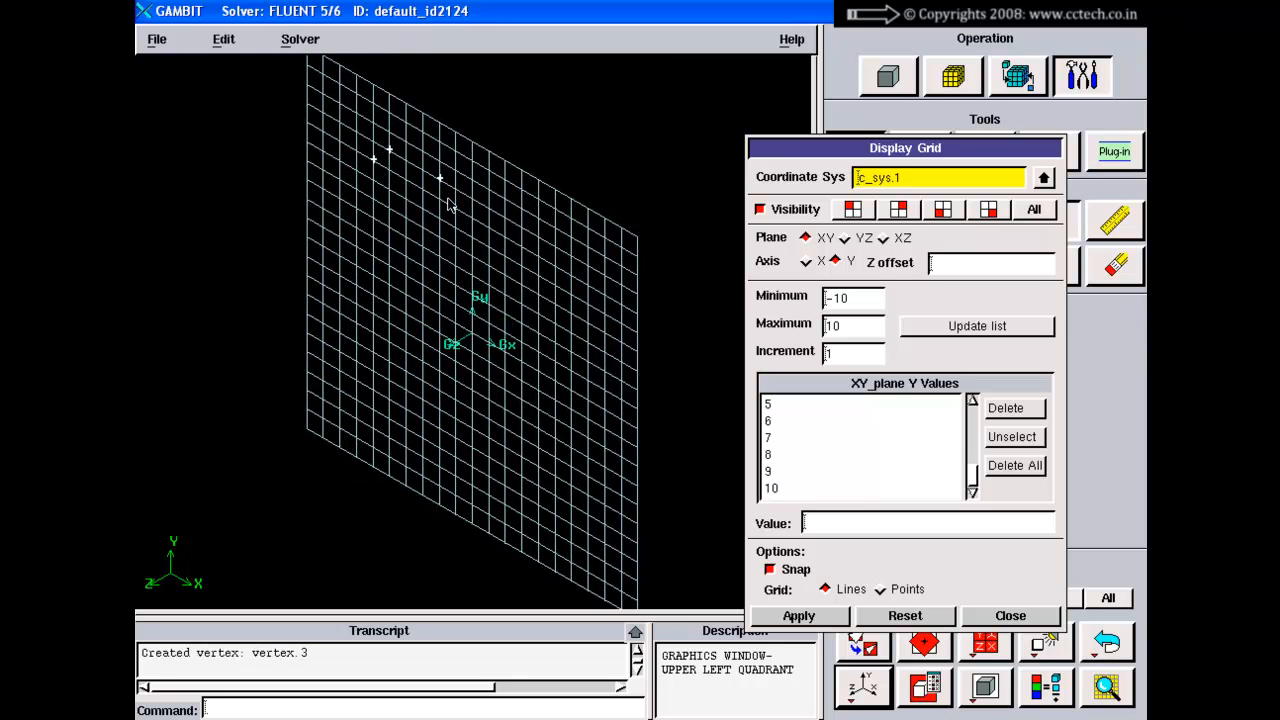
{"action": "right_click", "coordinate": [473, 256], "text": "ctrl"}
{"action": "right_click", "coordinate": [506, 313], "text": "ctrl"}
{"action": "right_click", "coordinate": [489, 456], "text": "ctrl"}
{"action": "right_click", "coordinate": [373, 407], "text": "ctrl"}
{"action": "right_click", "coordinate": [340, 273], "text": "ctrl"}
{"action": "right_click", "coordinate": [355, 222], "text": "ctrl"}
{"action": "right_click", "coordinate": [374, 197], "text": "ctrl"}
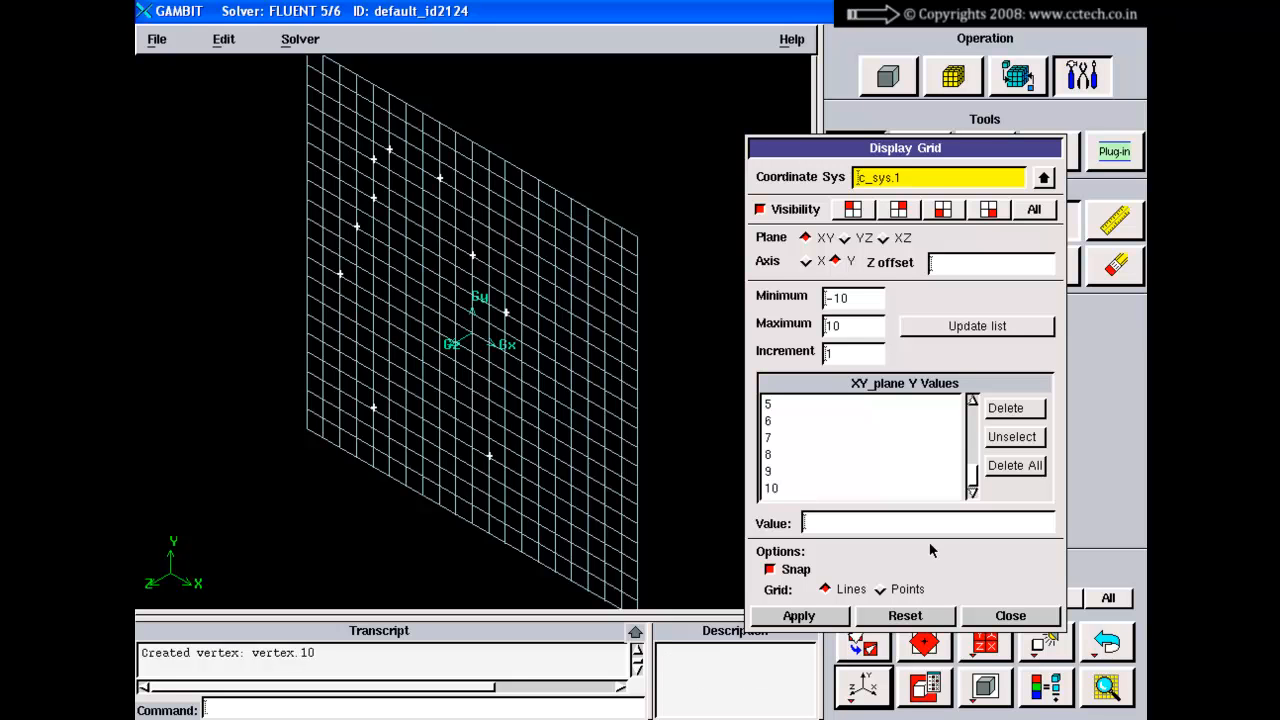
Step: Close the grid settings and view the grid and its vertices from the -Y direction, fitted to the window
{"action": "left_click", "coordinate": [1006, 619]}
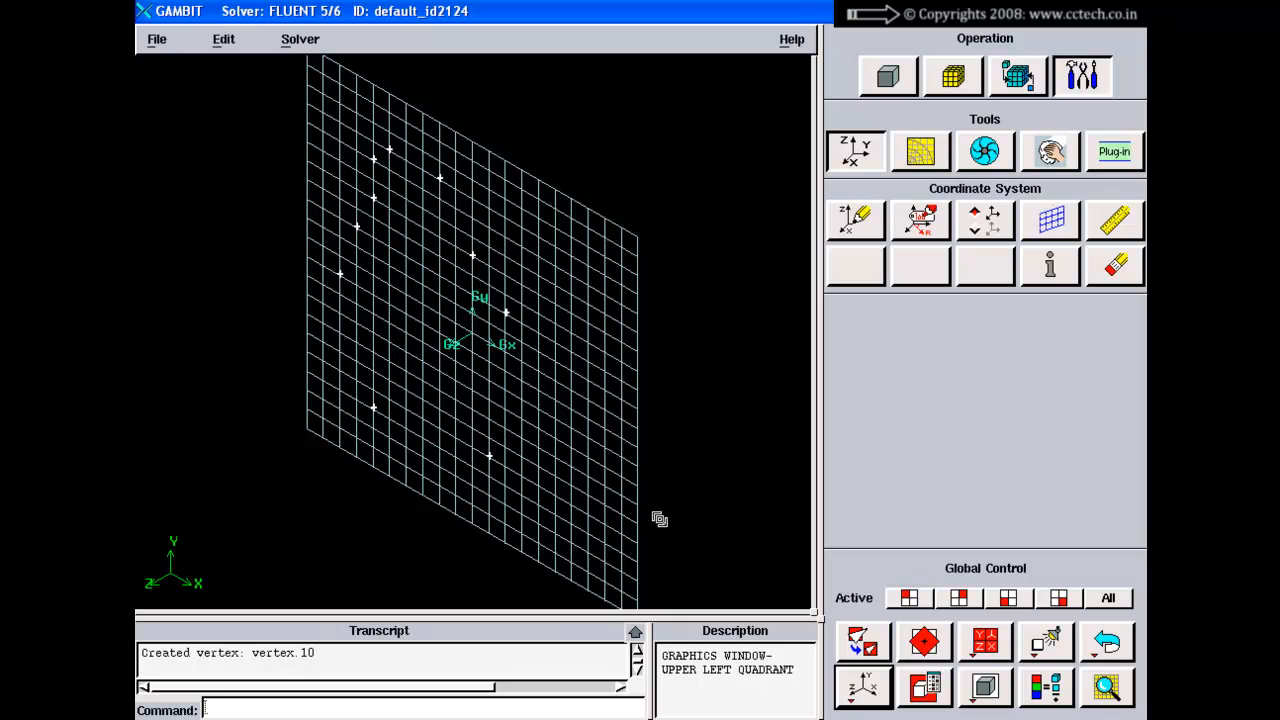
{"action": "right_click_drag", "start_coordinate": [657, 516], "coordinate": [636, 475]}
{"action": "left_click", "coordinate": [862, 641]}
{"action": "right_click", "coordinate": [862, 686]}
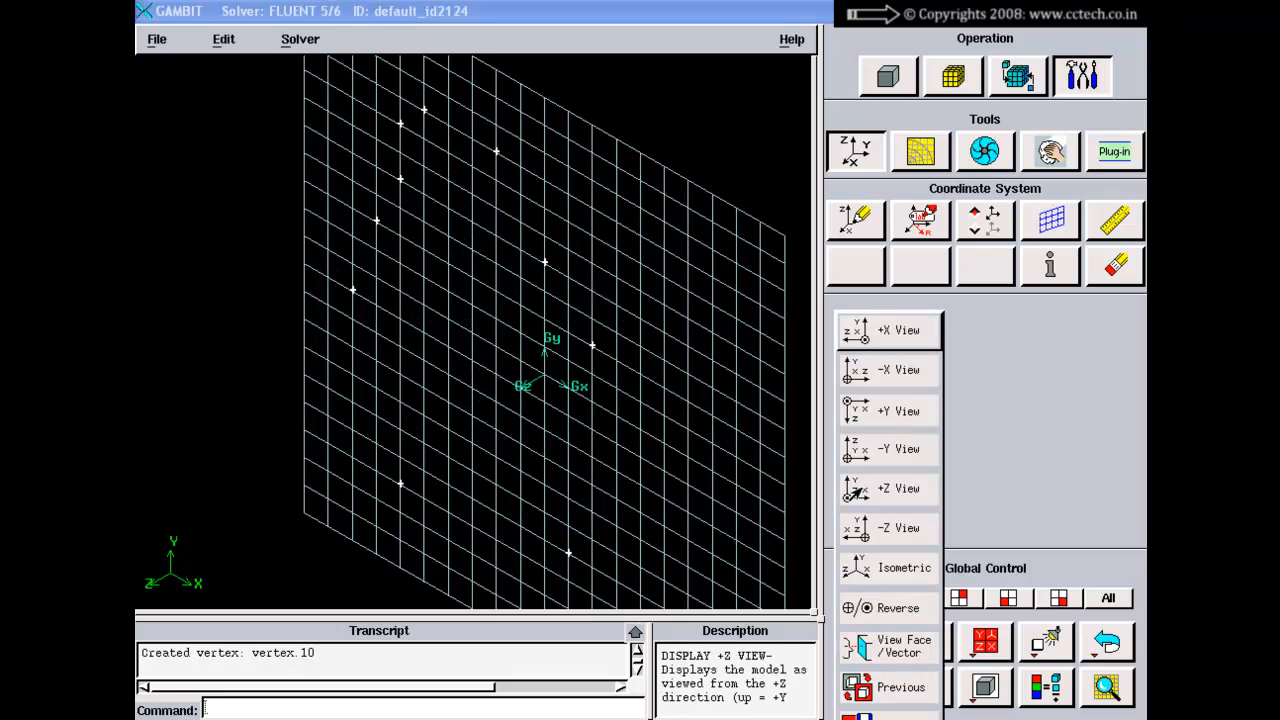
{"action": "left_click", "coordinate": [856, 450]}
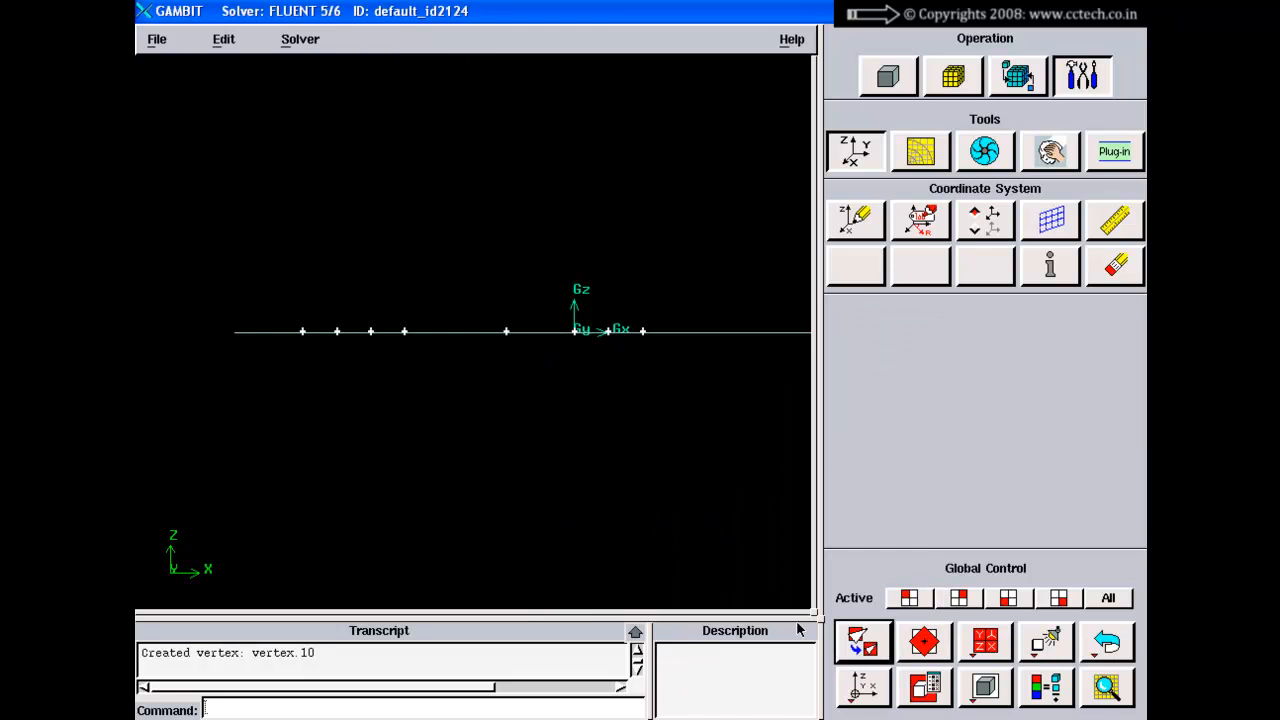
{"action": "left_click", "coordinate": [855, 643]}
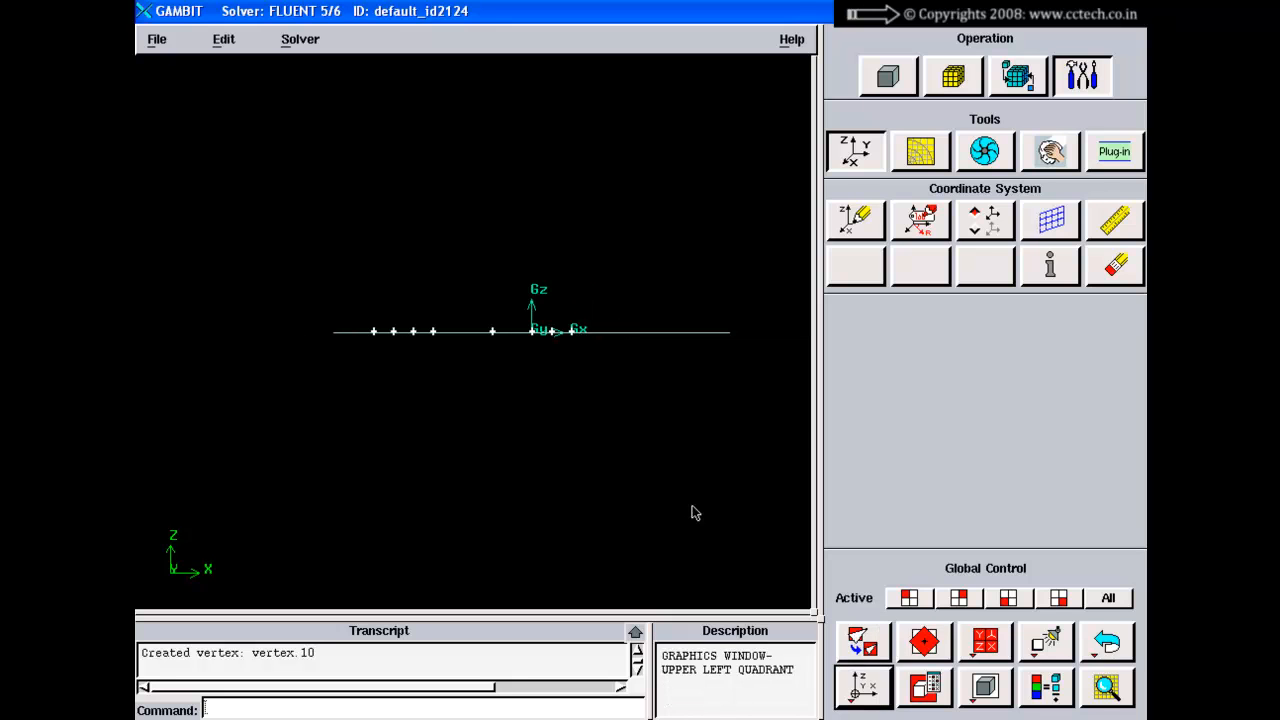
Step: Switch to the PowerPoint presentation and read the Tolerance option on the slide about importing ICEM input files
{"action": "key", "text": "alt+Tab"}
{"action": "key", "text": "alt+Tab"}
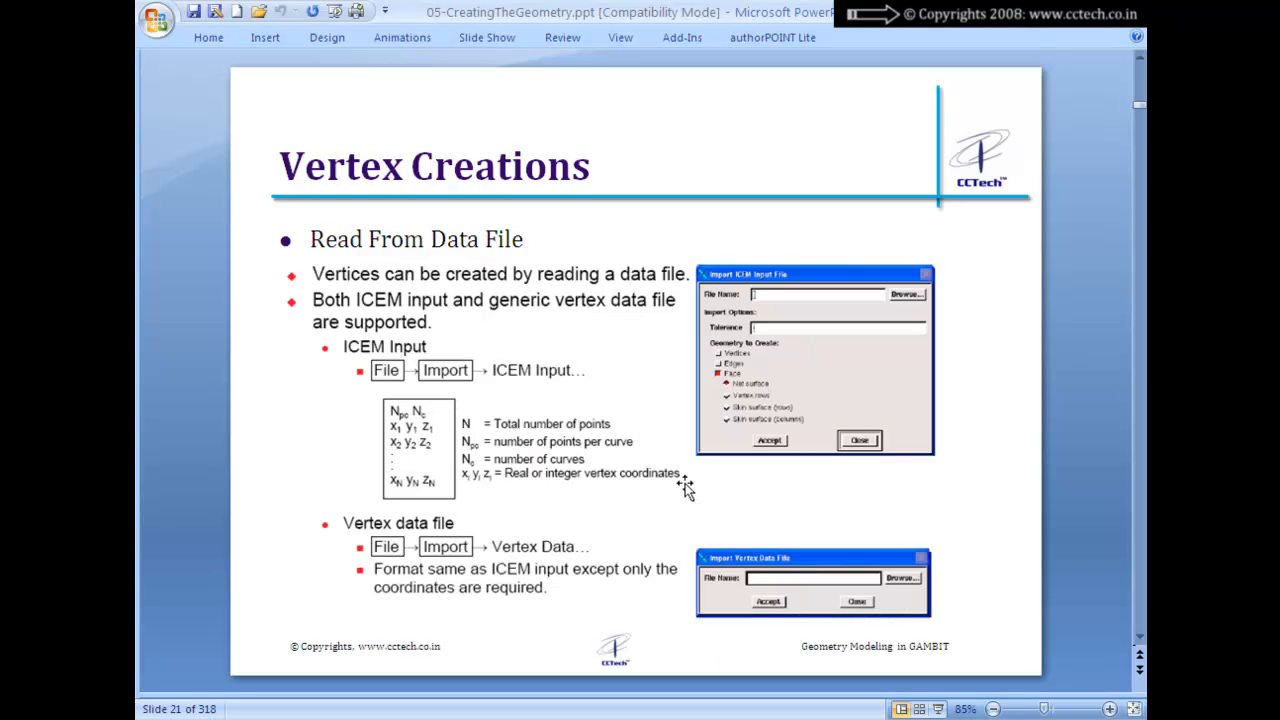
{"action": "scroll", "coordinate": [685, 482], "scroll_direction": "down", "scroll_amount": 1}
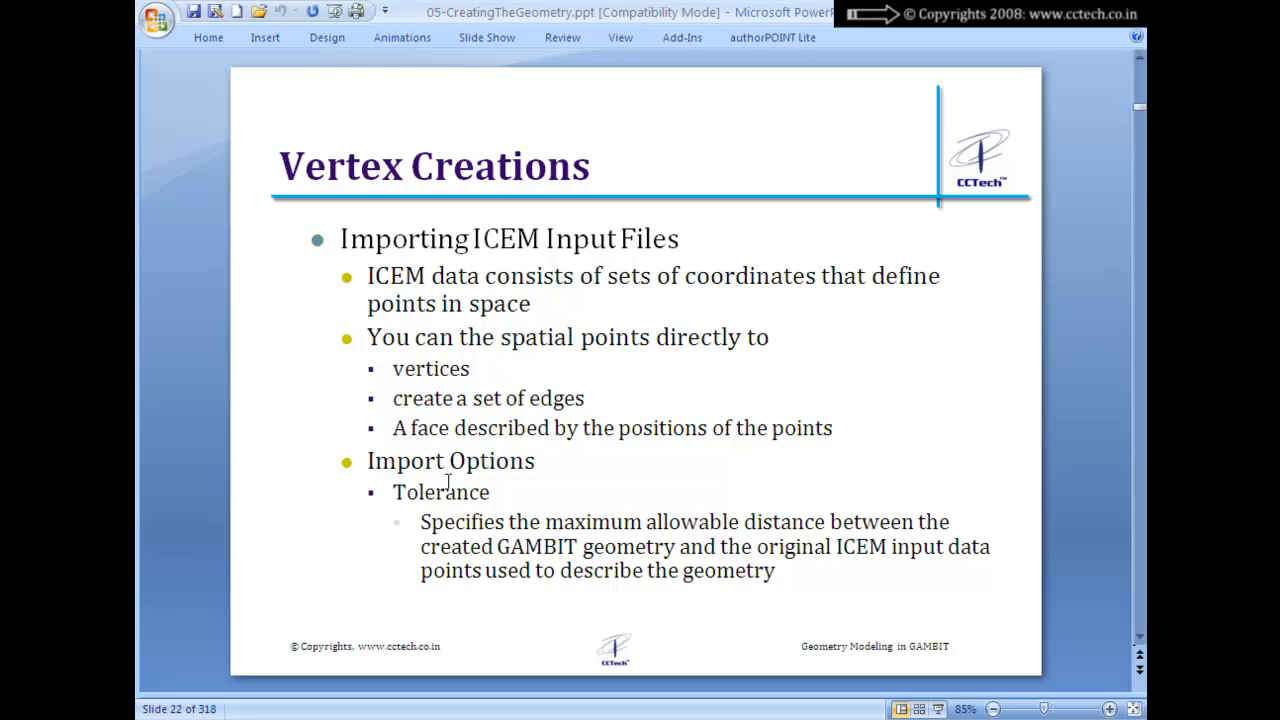
{"action": "left_click", "coordinate": [393, 480]}
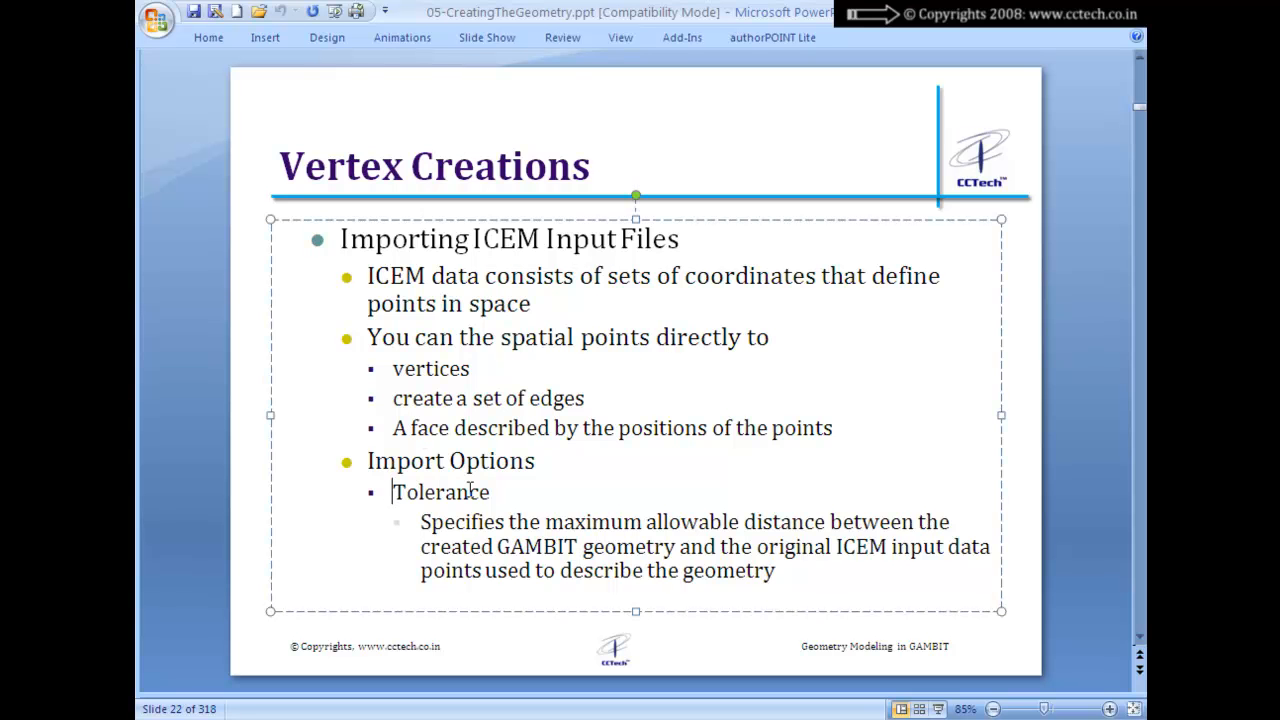
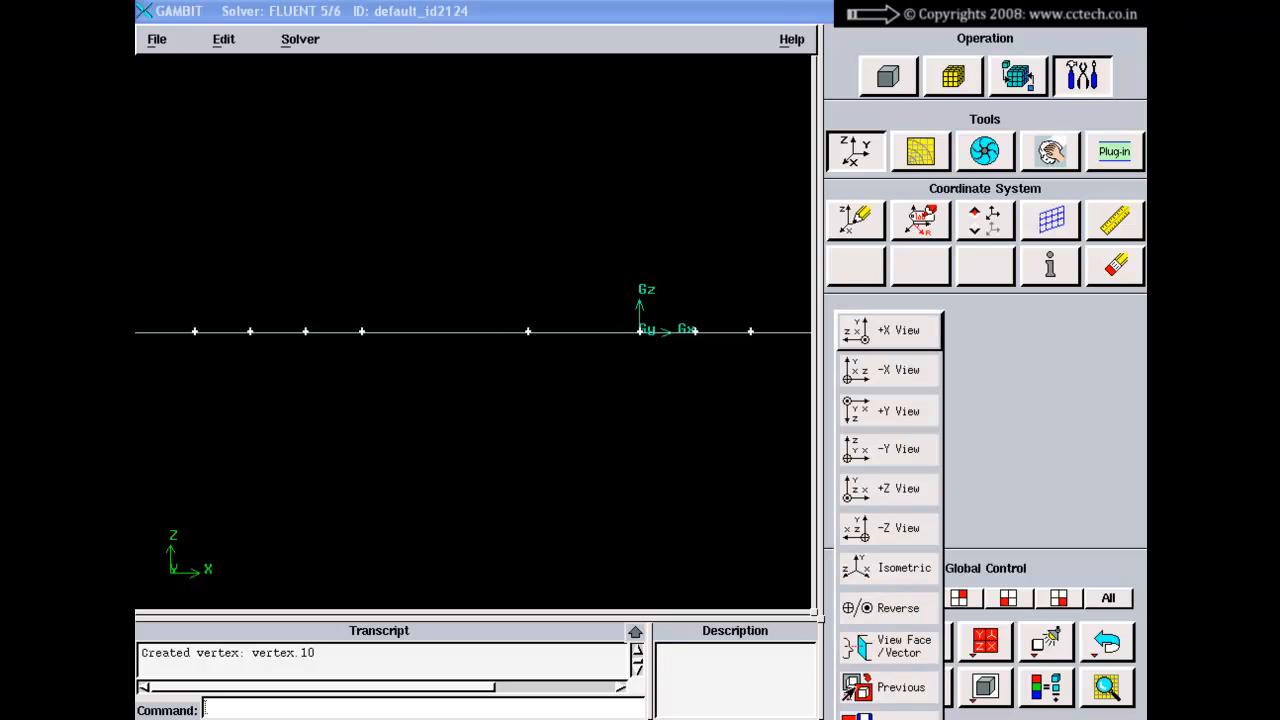
Step: View the model from the +Z direction and turn off the visibility of the c_sys.1 grid
{"action": "left_click", "coordinate": [857, 494]}
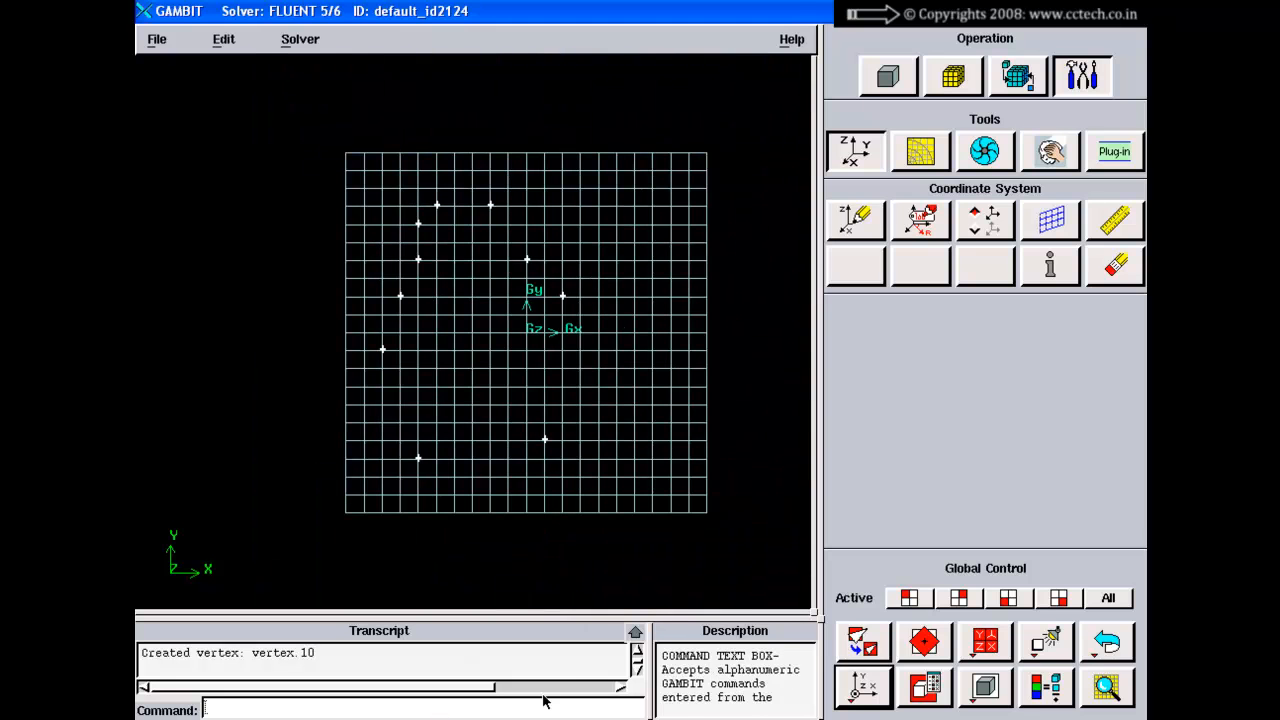
{"action": "left_click", "coordinate": [1051, 219]}
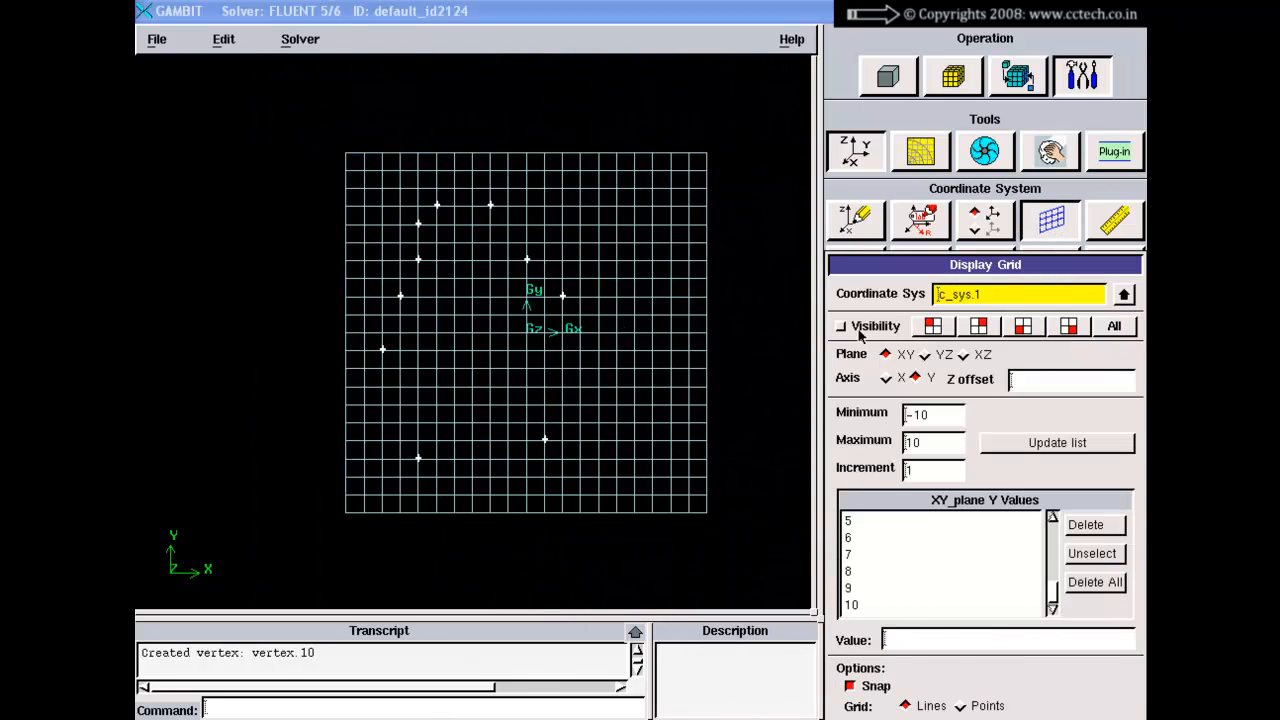
{"action": "left_click_drag", "start_coordinate": [881, 265], "coordinate": [887, 129]}
{"action": "left_click", "coordinate": [872, 596]}
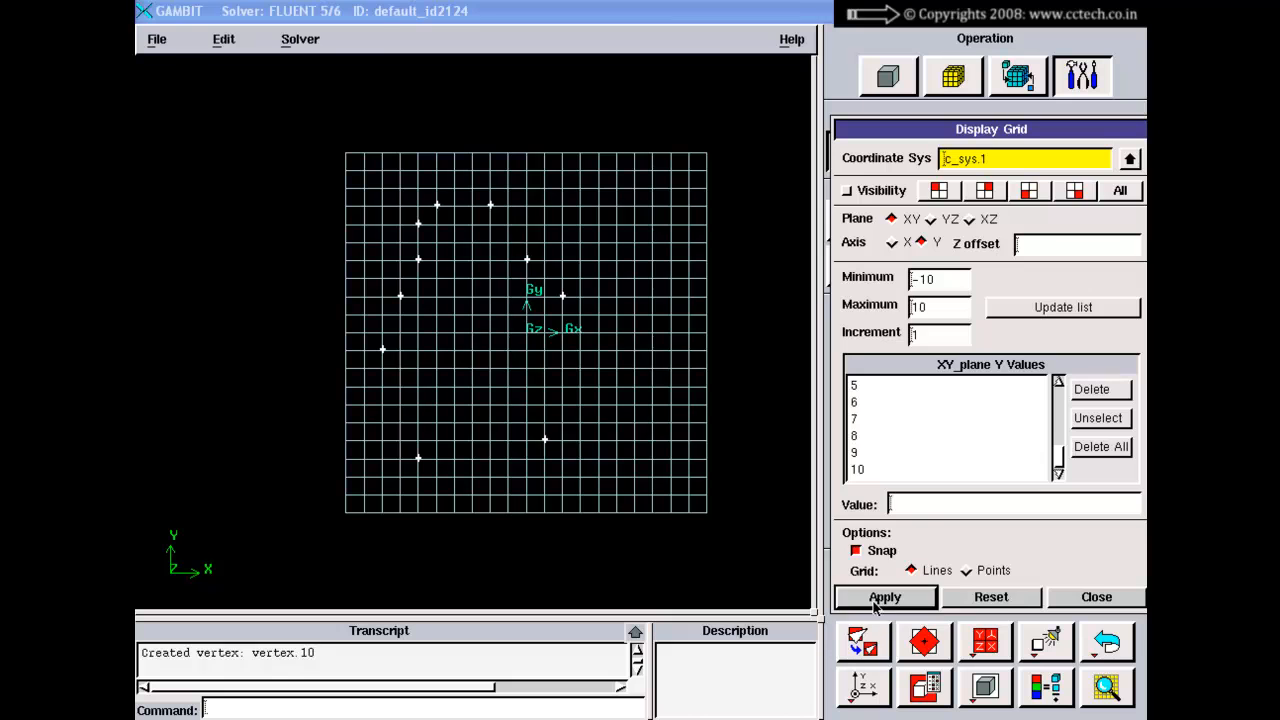
{"action": "left_click", "coordinate": [1108, 598]}
Step: Clear all existing vertices from the model with the reset command
{"action": "left_click", "coordinate": [476, 710]}
{"action": "type", "text": "r"}
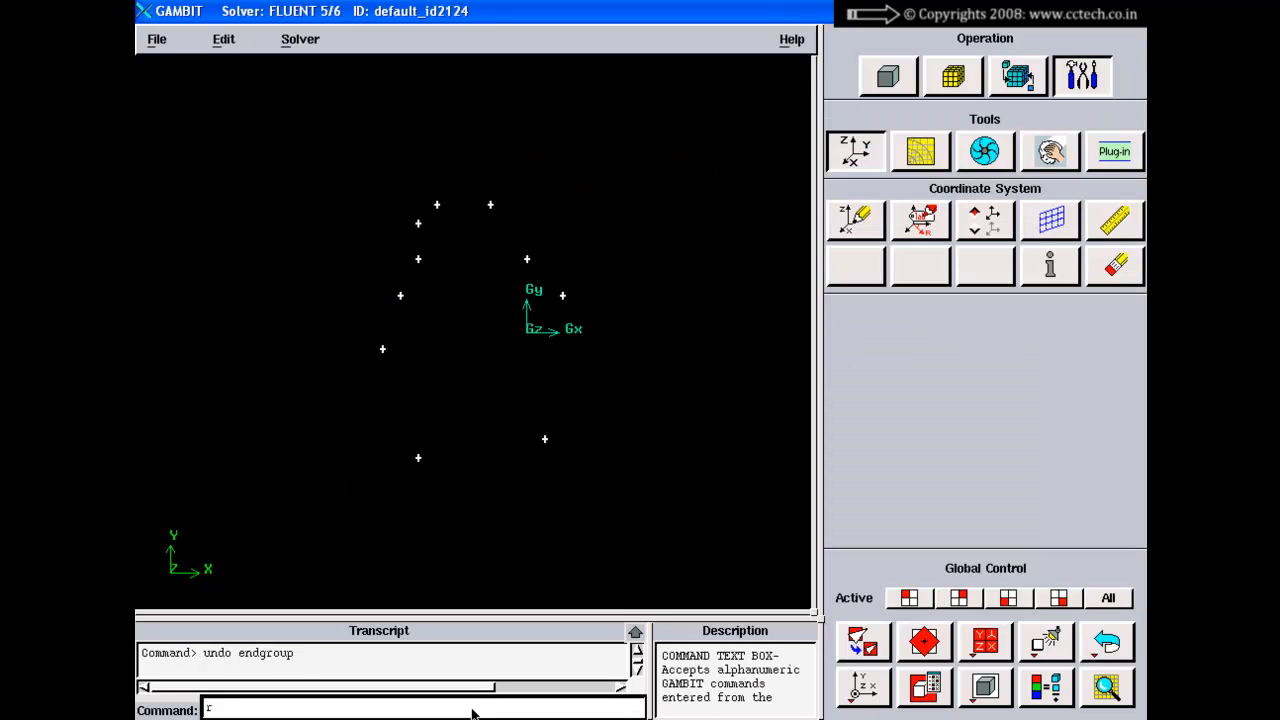
{"action": "type", "text": "eset"}
{"action": "key", "text": "Return"}
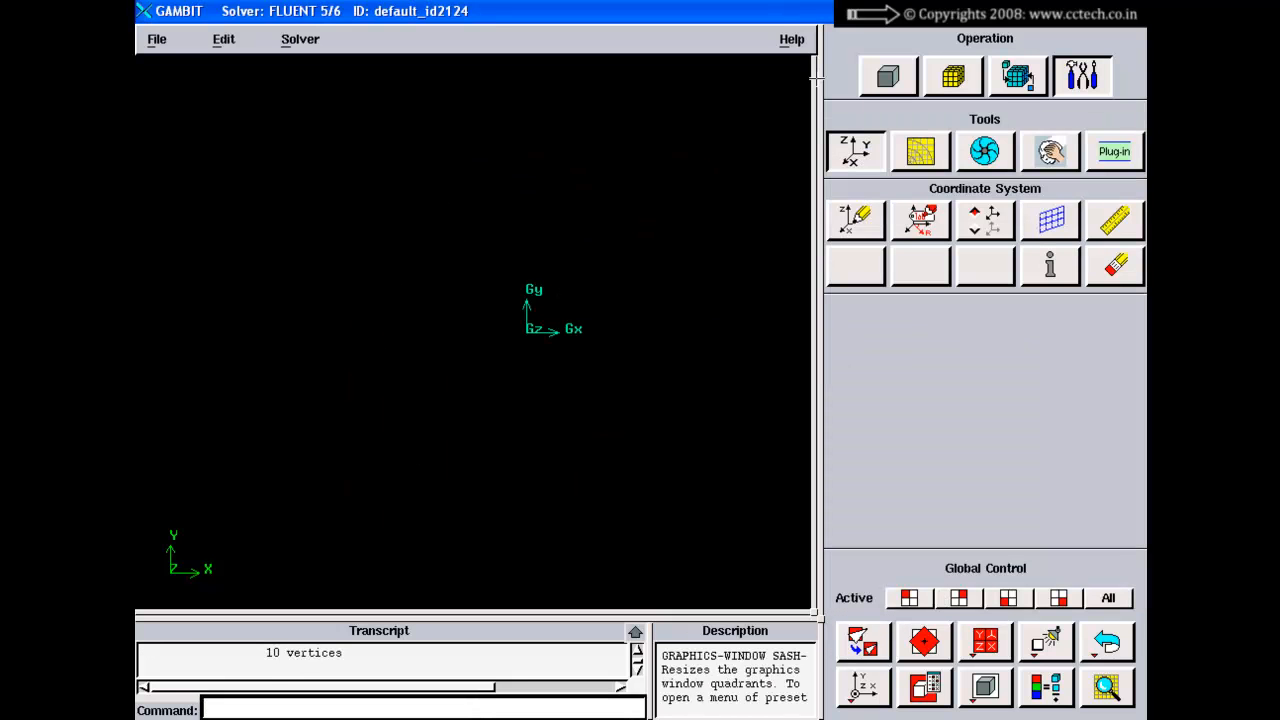
Step: Create a real square face of width 10, XY centered on c_sys.1
{"action": "left_click", "coordinate": [888, 77]}
{"action": "left_click", "coordinate": [920, 219]}
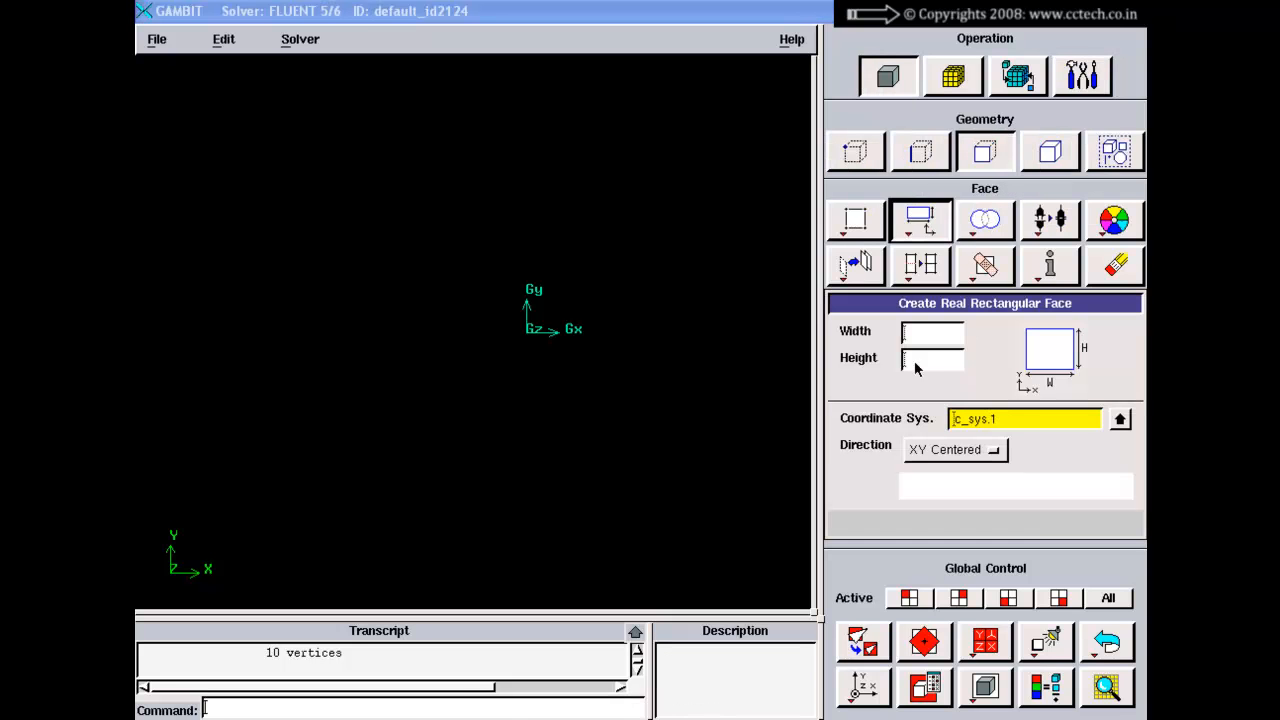
{"action": "left_click", "coordinate": [913, 335]}
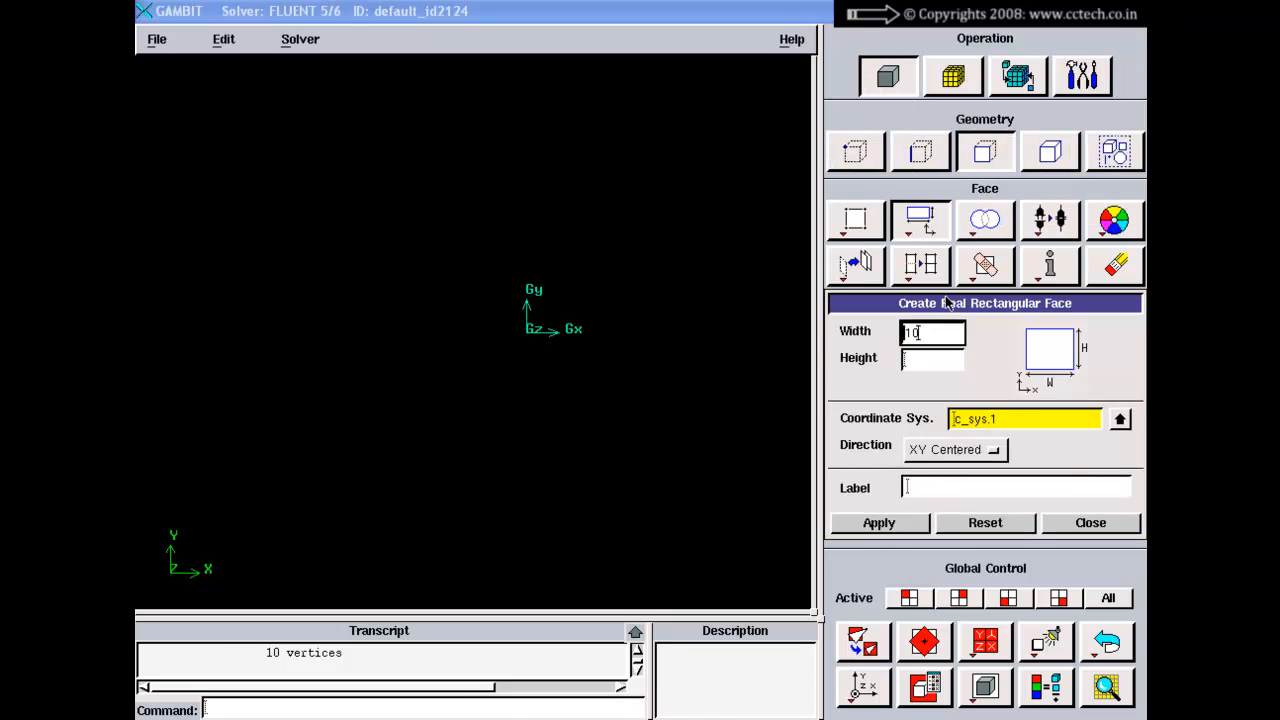
{"action": "left_click", "coordinate": [868, 528]}
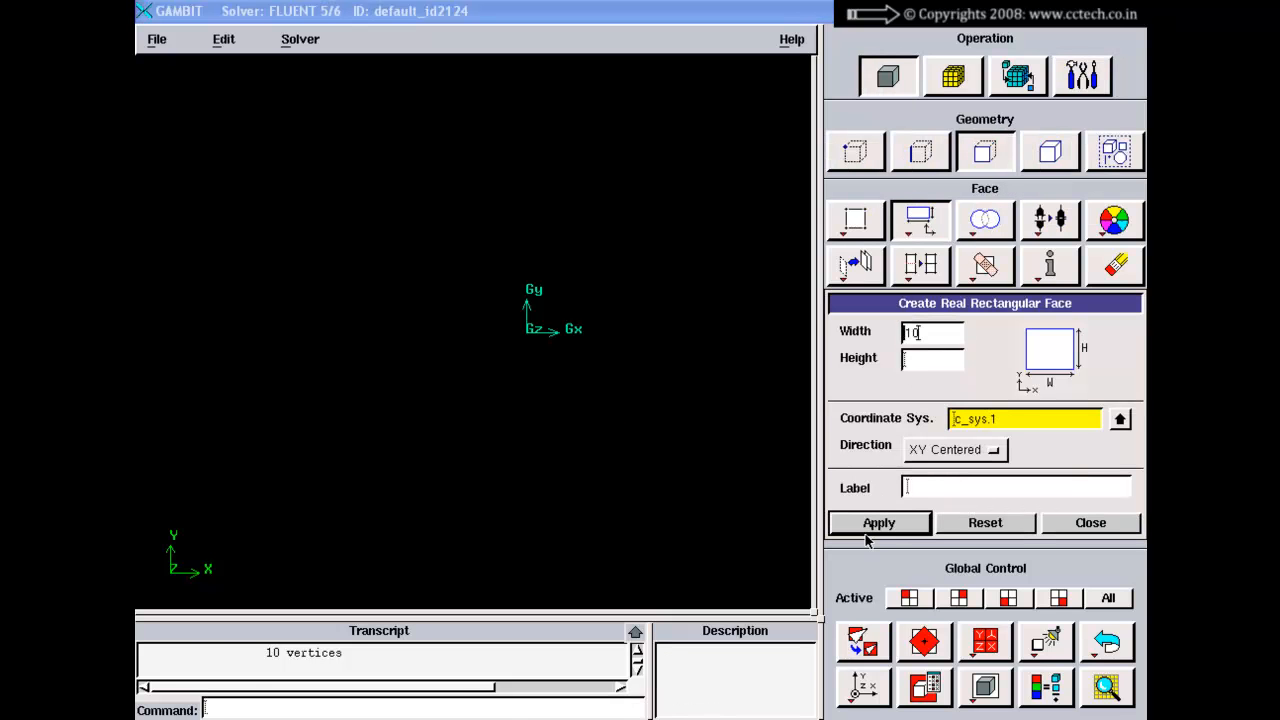
{"action": "left_click", "coordinate": [1090, 523]}
Step: Create two virtual vertices on edges: one near the middle of the square's upper edge at x about 0.94, one near the middle of its lower edge
{"action": "left_click", "coordinate": [855, 151]}
{"action": "right_click", "coordinate": [847, 228]}
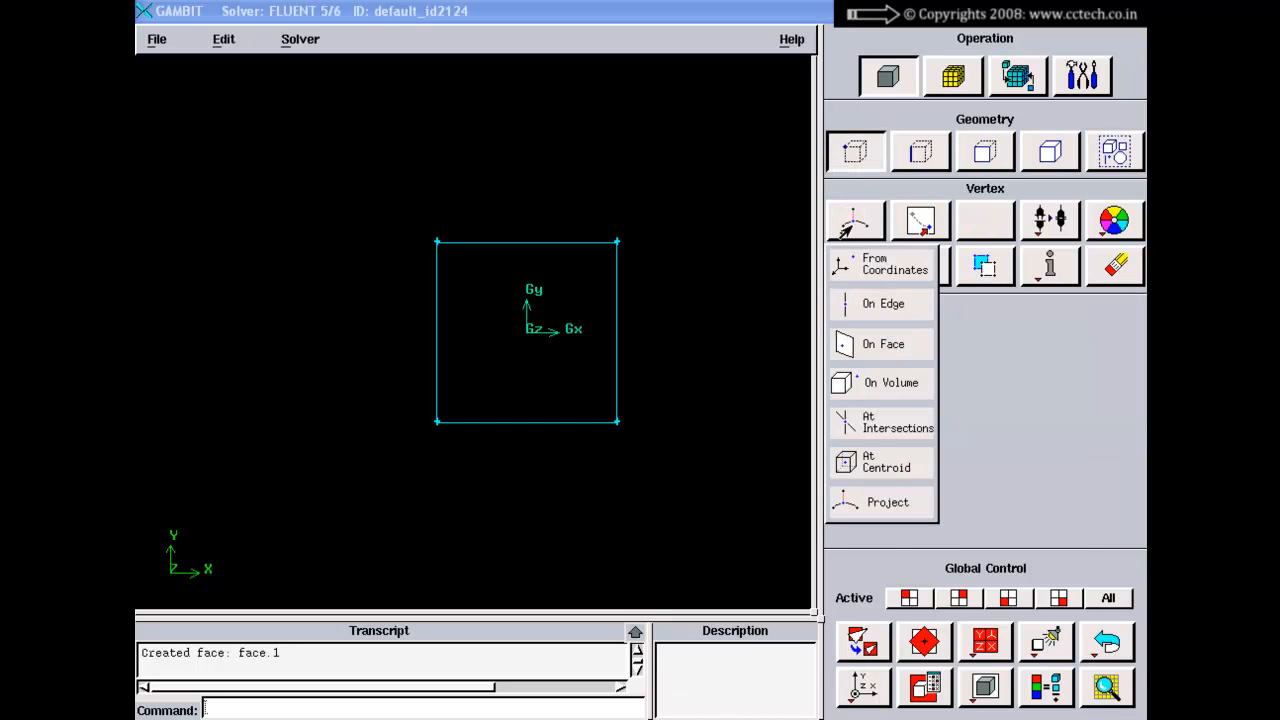
{"action": "left_click", "coordinate": [855, 303]}
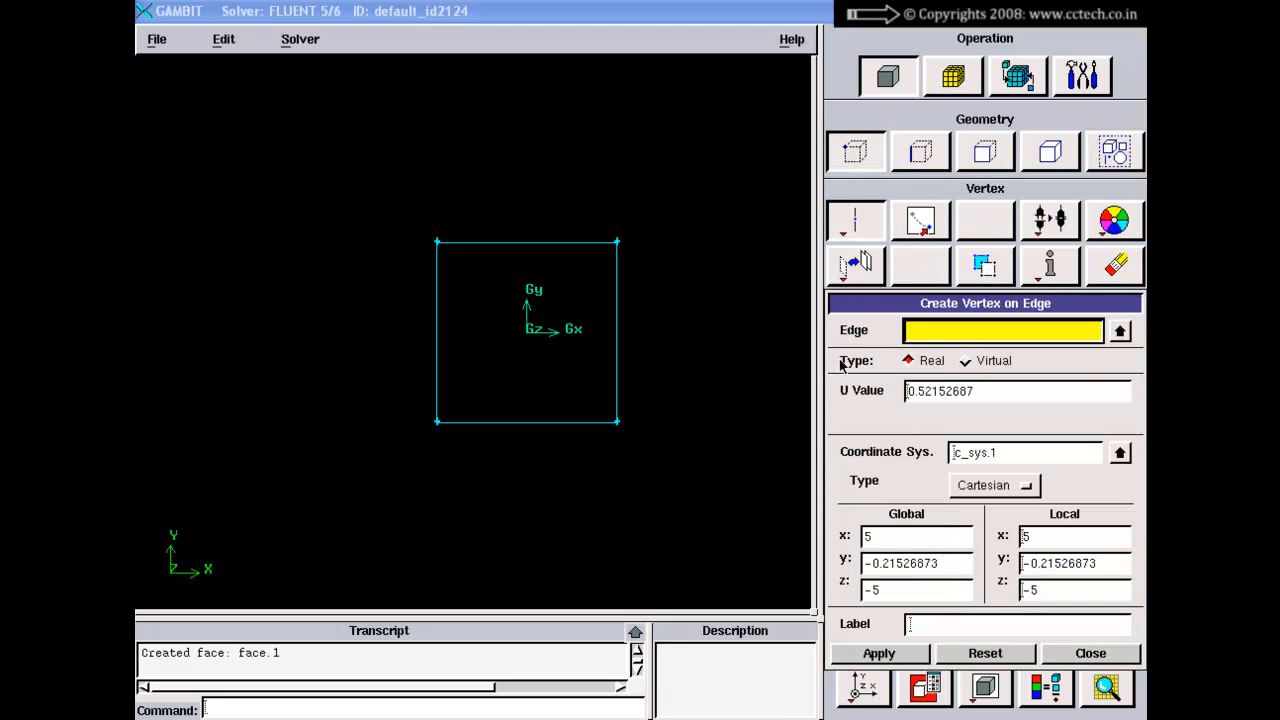
{"action": "left_click", "coordinate": [996, 362]}
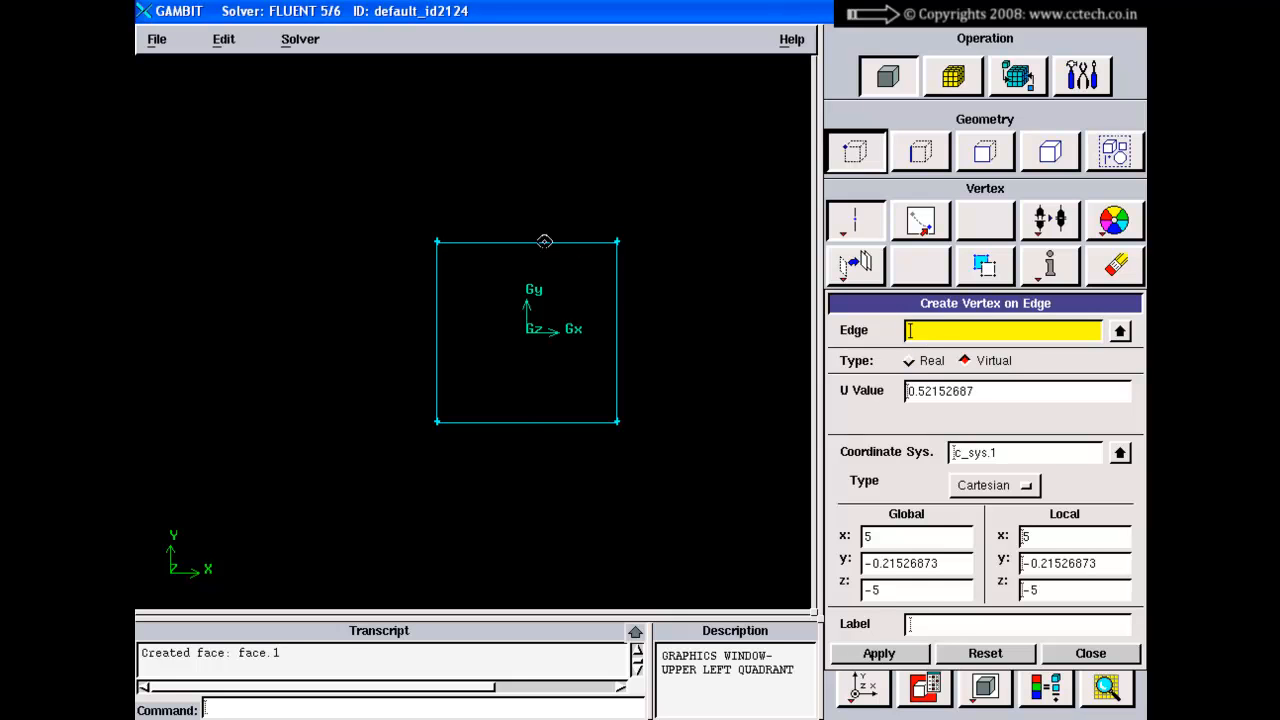
{"action": "left_click", "coordinate": [543, 242], "text": "shift"}
{"action": "middle_click", "coordinate": [531, 165], "text": "shift"}
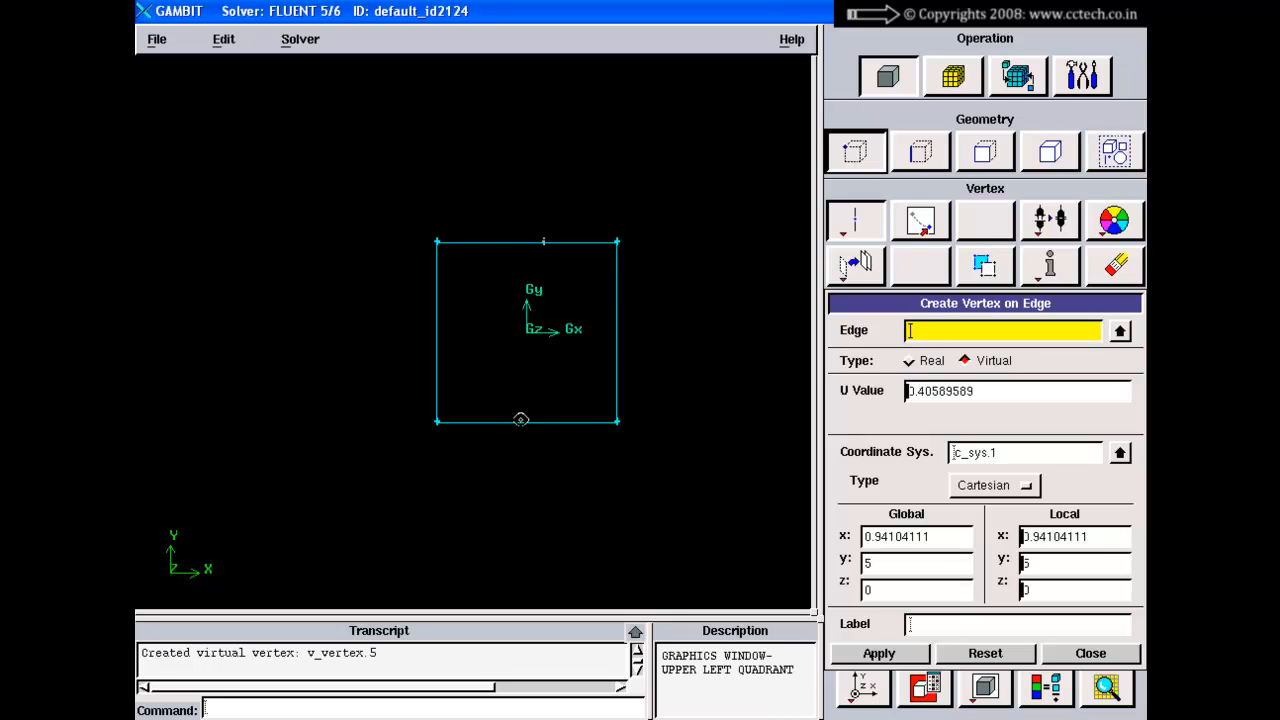
{"action": "left_click", "coordinate": [520, 420], "text": "shift"}
{"action": "middle_click", "coordinate": [595, 357], "text": "shift"}
Step: Create a virtual straight edge joining the two virtual vertices on the square's upper and lower edges
{"action": "left_click", "coordinate": [920, 151]}
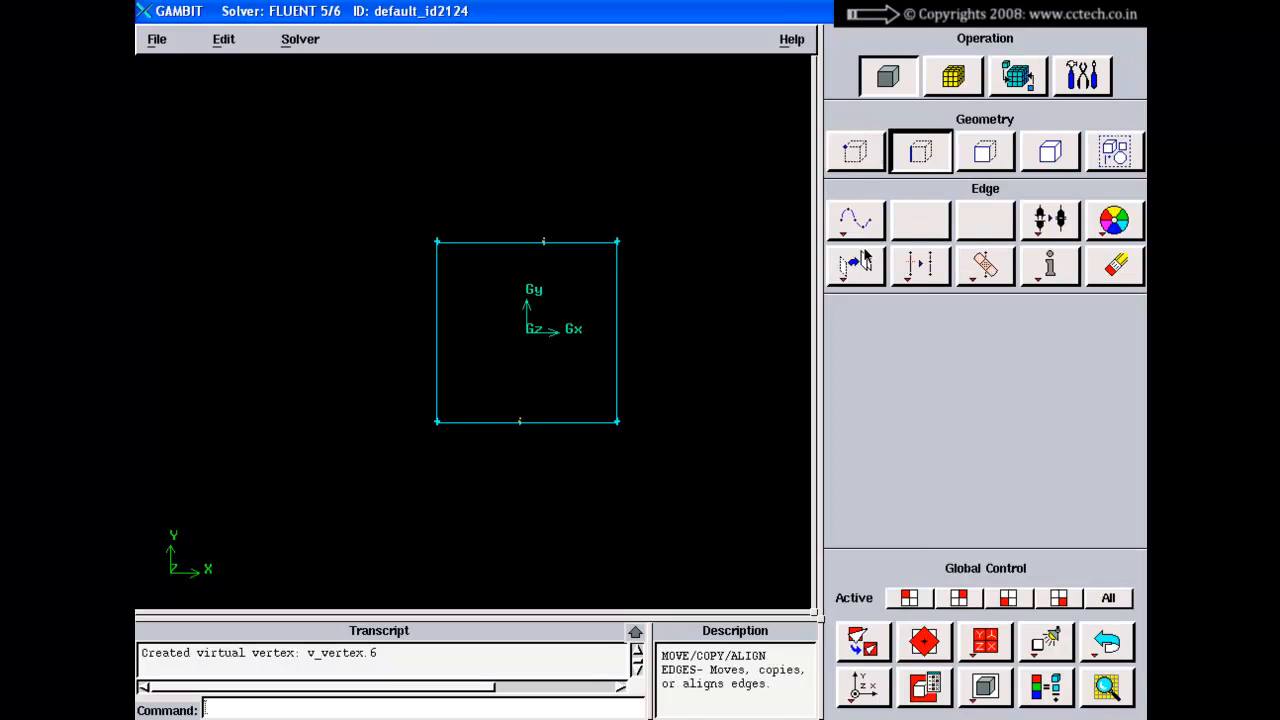
{"action": "right_click", "coordinate": [845, 226]}
{"action": "left_click", "coordinate": [850, 265]}
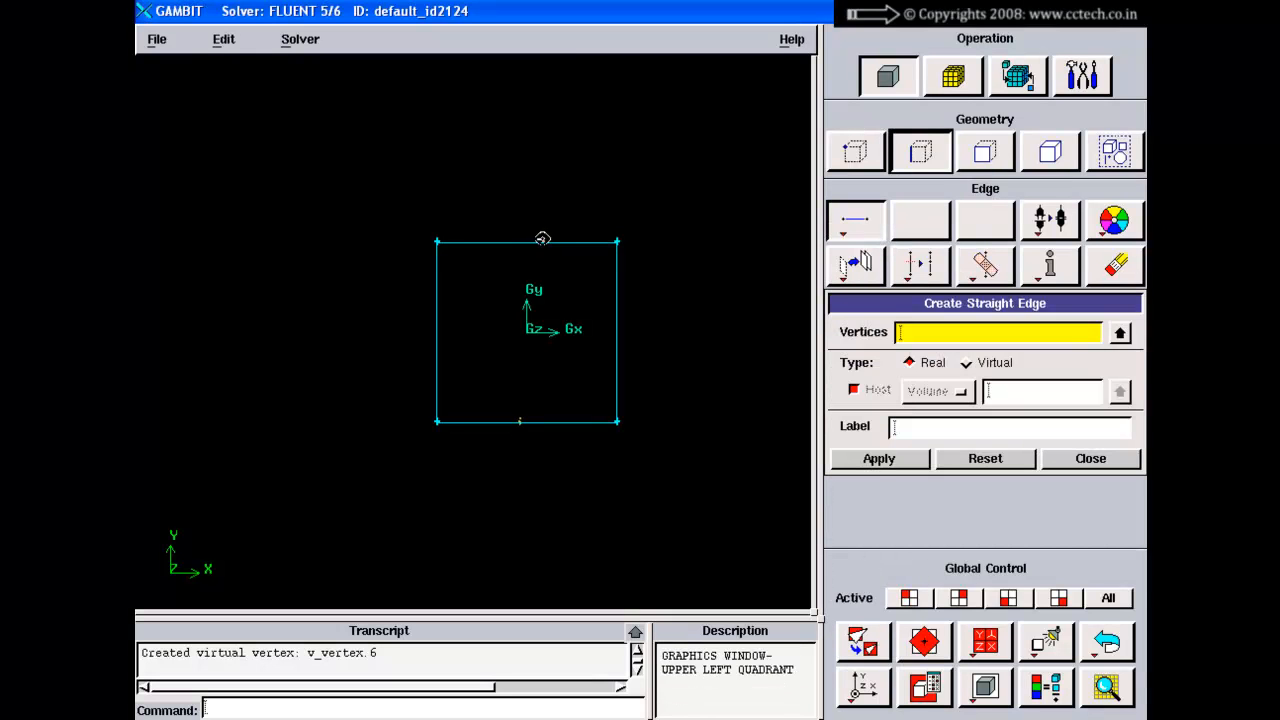
{"action": "left_click", "coordinate": [545, 245], "text": "shift"}
{"action": "left_click", "coordinate": [521, 419], "text": "shift"}
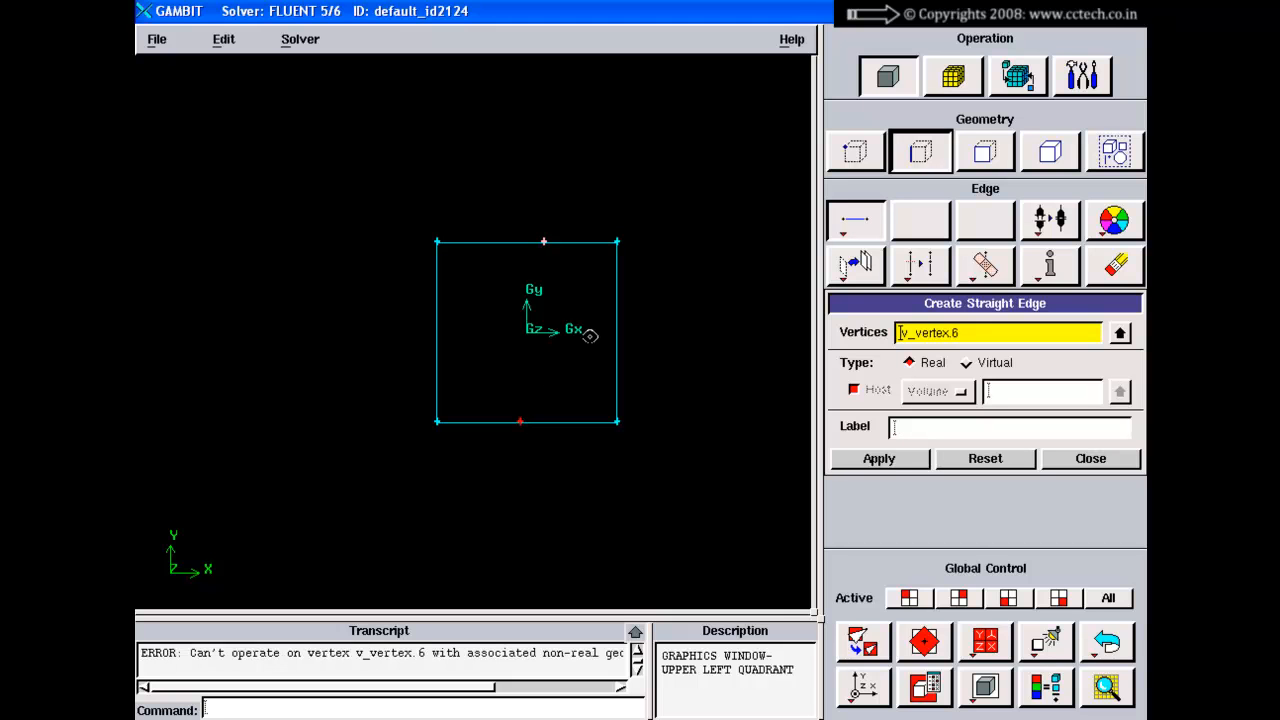
{"action": "left_click", "coordinate": [990, 364]}
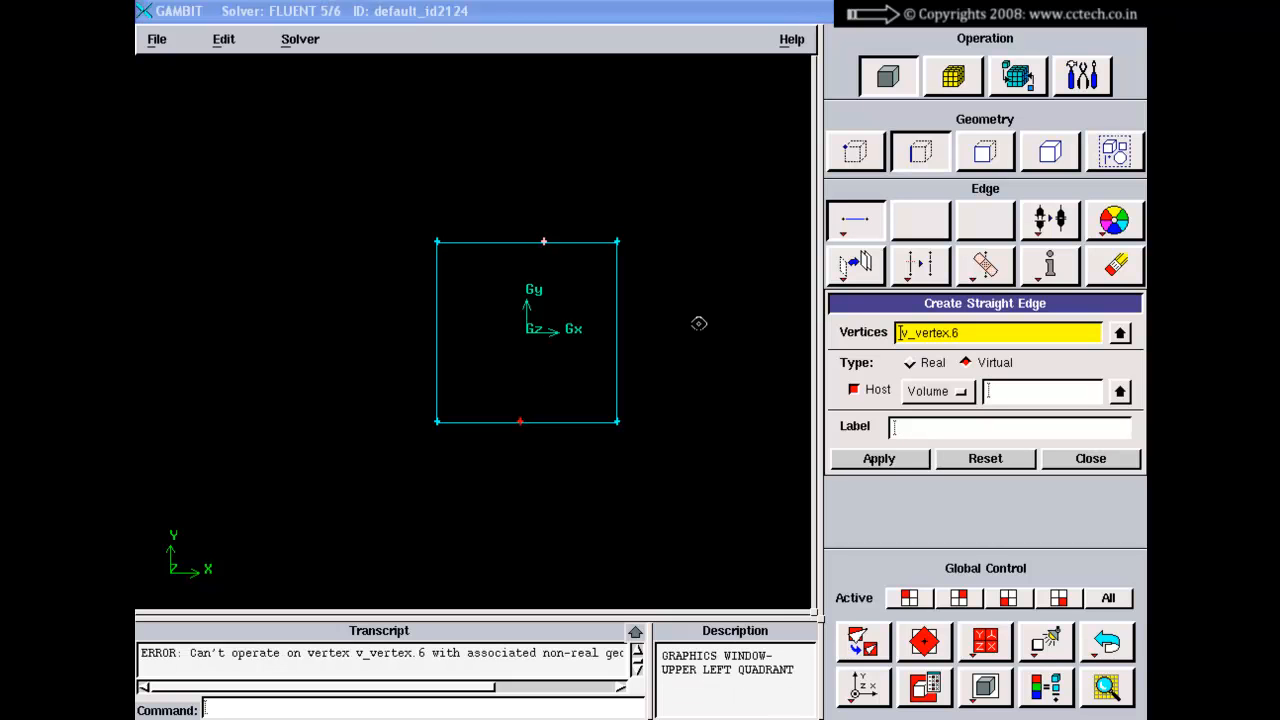
{"action": "middle_click", "coordinate": [733, 380], "text": "shift"}
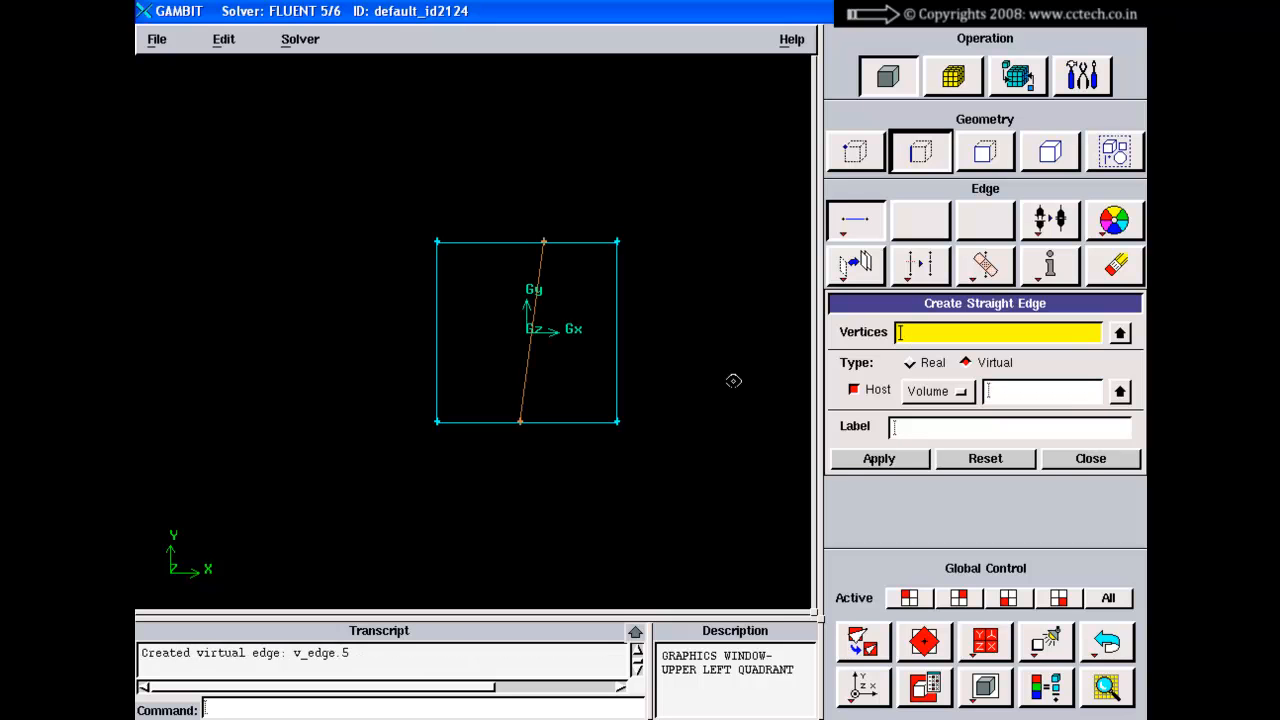
{"action": "left_click", "coordinate": [1089, 458]}
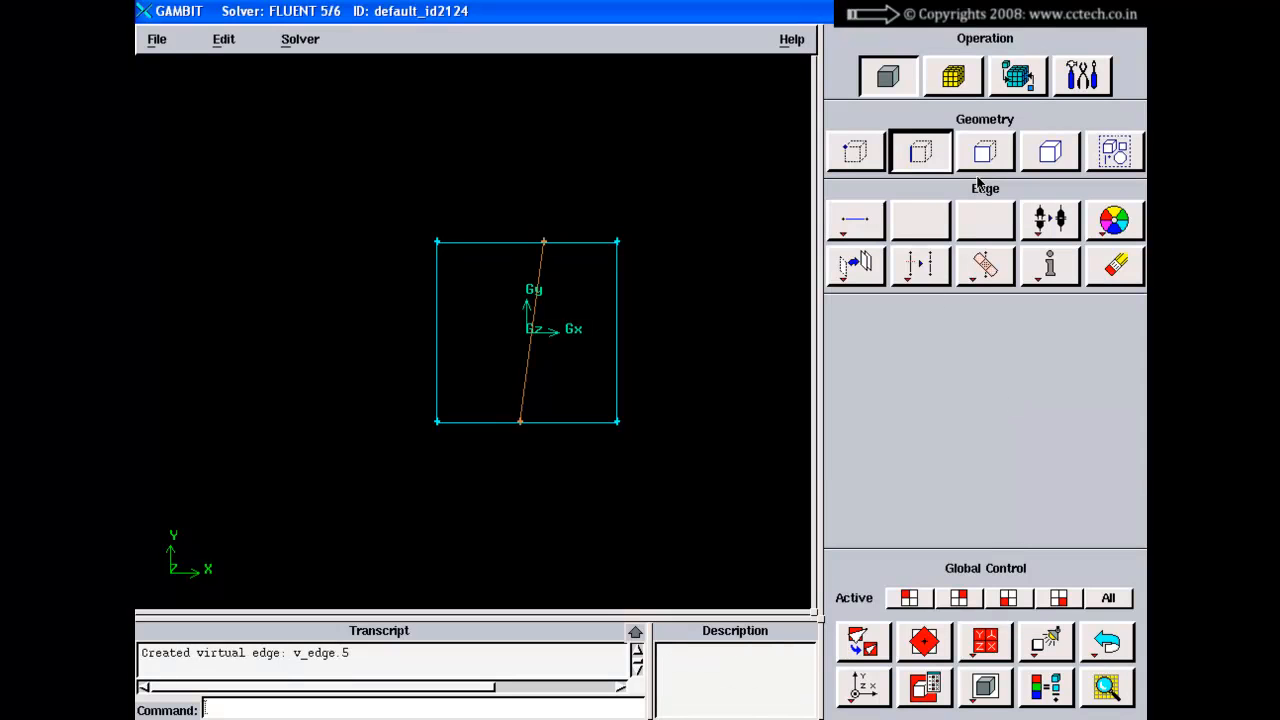
Step: Split the square face with the virtual edge running across it, using the Edges (Virtual) option
{"action": "left_click", "coordinate": [985, 151]}
{"action": "right_click", "coordinate": [912, 278]}
{"action": "left_click", "coordinate": [958, 309]}
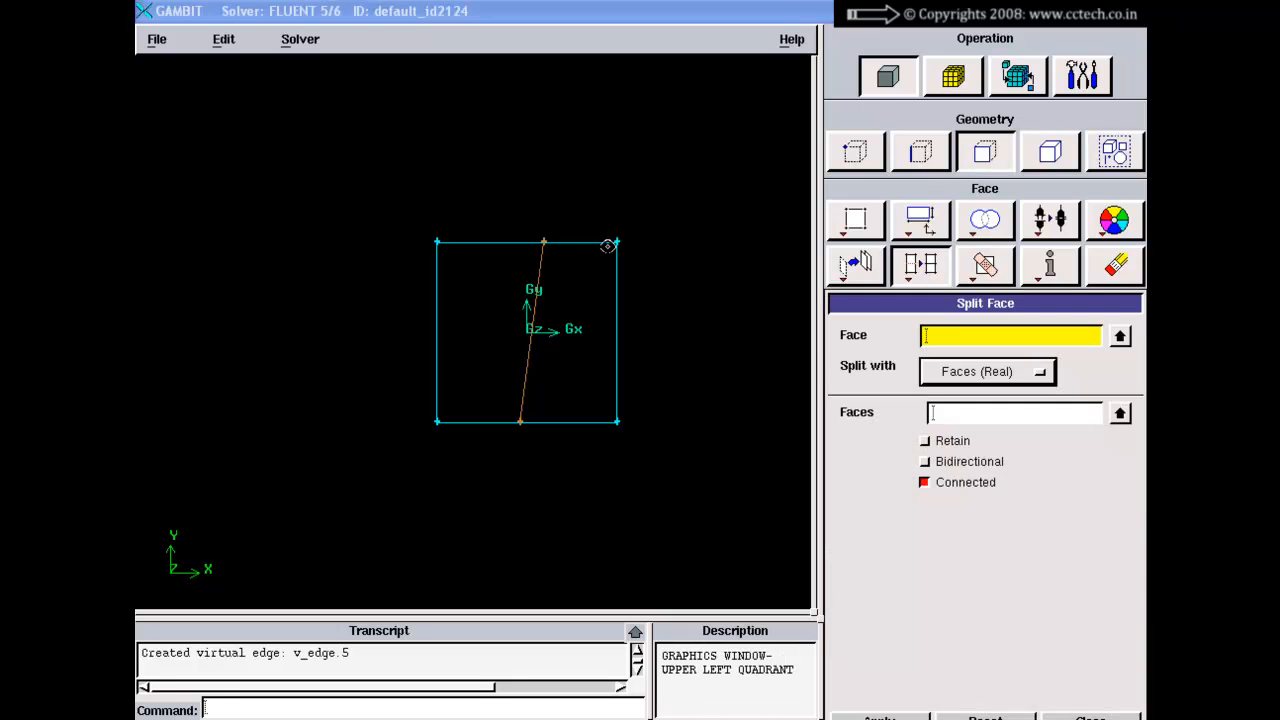
{"action": "left_click", "coordinate": [604, 242], "text": "shift"}
{"action": "left_click", "coordinate": [1040, 371]}
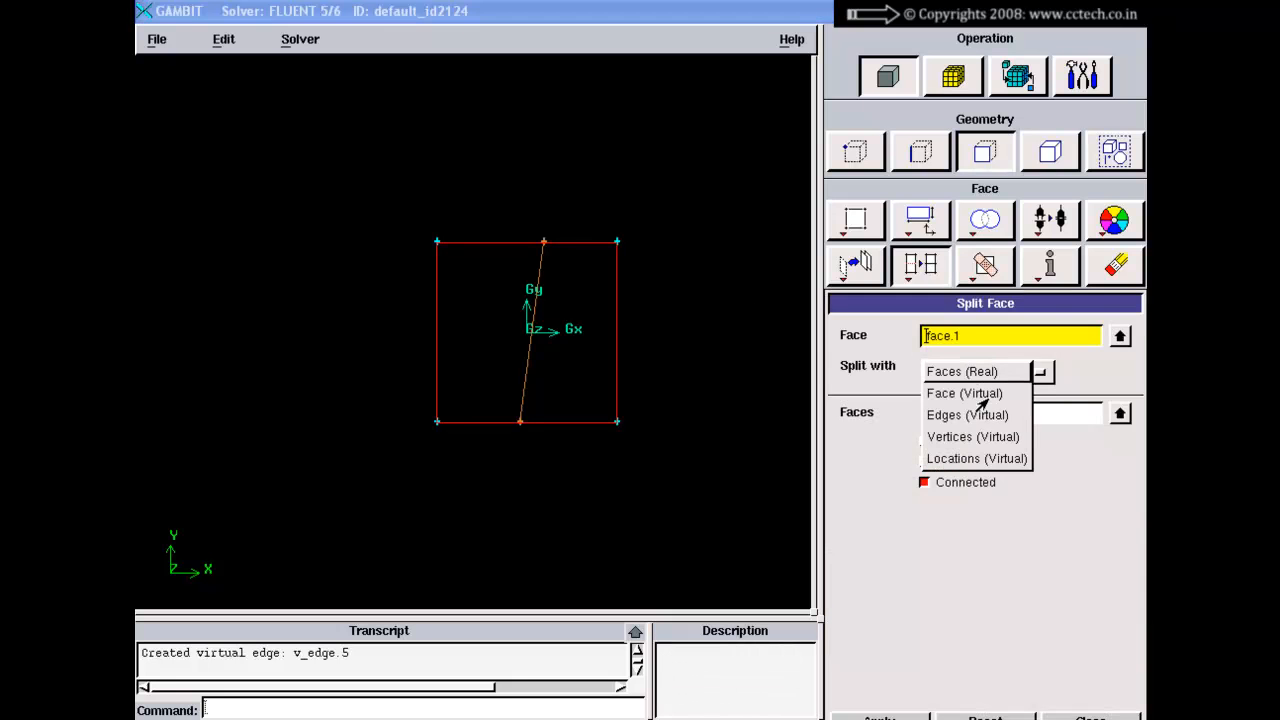
{"action": "left_click", "coordinate": [967, 415]}
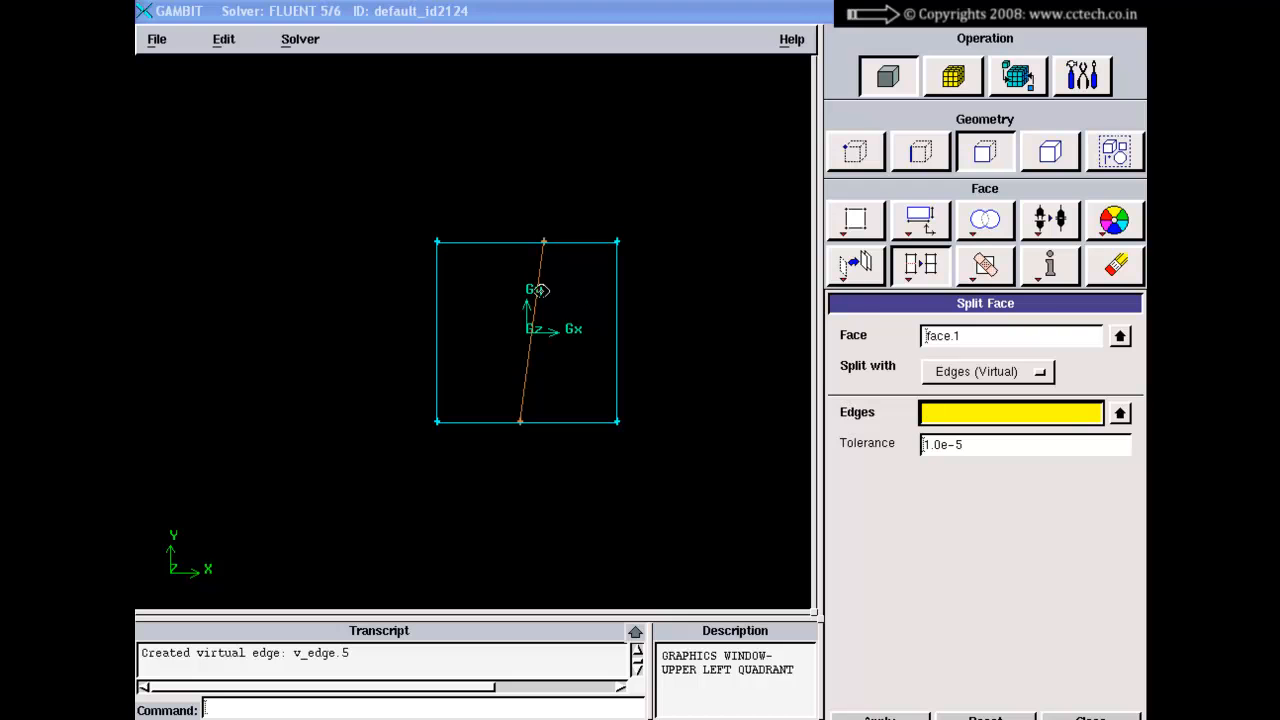
{"action": "left_click", "coordinate": [535, 289], "text": "shift"}
{"action": "middle_click", "coordinate": [696, 282], "text": "shift"}
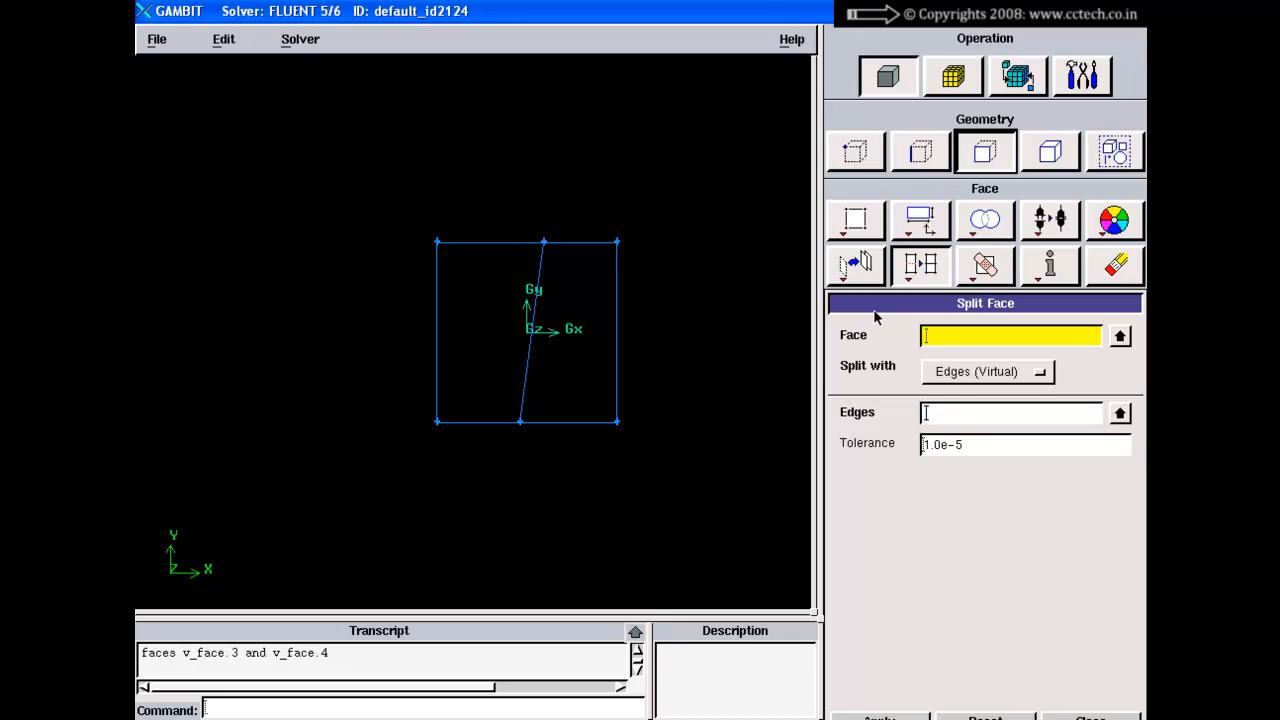
{"action": "left_click_drag", "start_coordinate": [873, 308], "coordinate": [813, 211]}
{"action": "left_click", "coordinate": [1003, 630]}
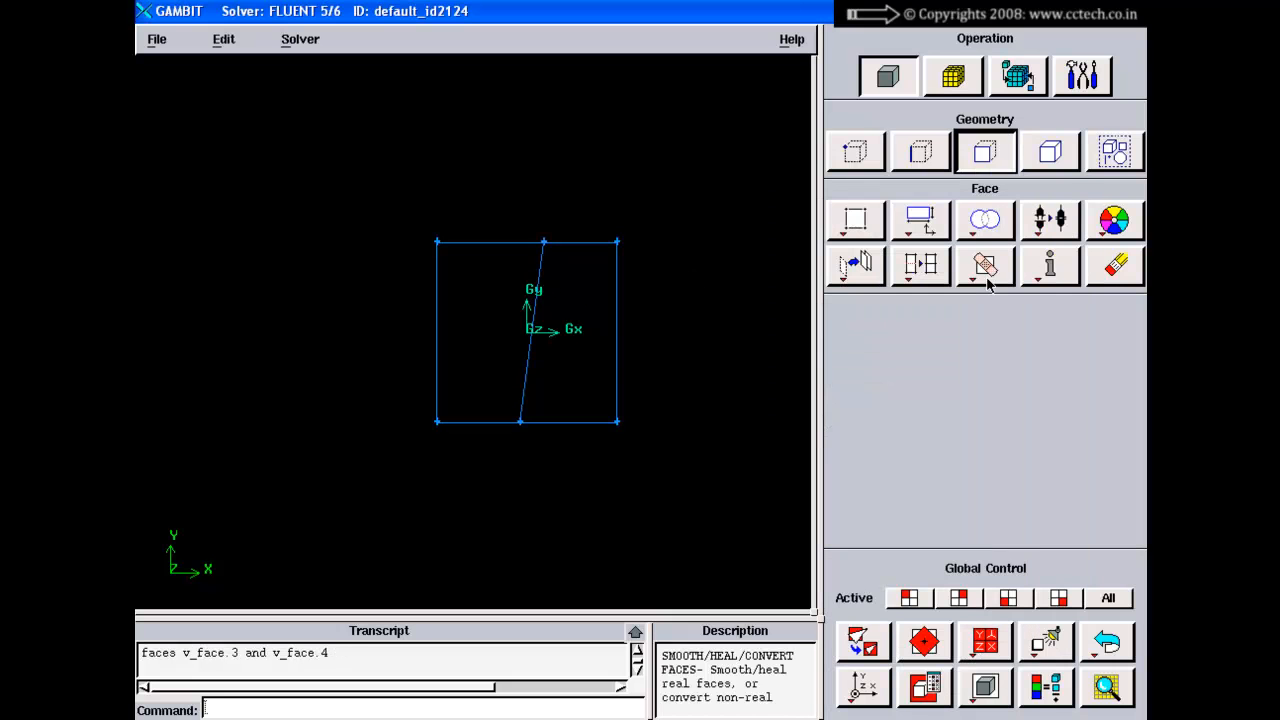
Step: Mesh both halves of the split face with Quad elements, Map type and an interval size of 1
{"action": "left_click", "coordinate": [953, 76]}
{"action": "left_click", "coordinate": [985, 151]}
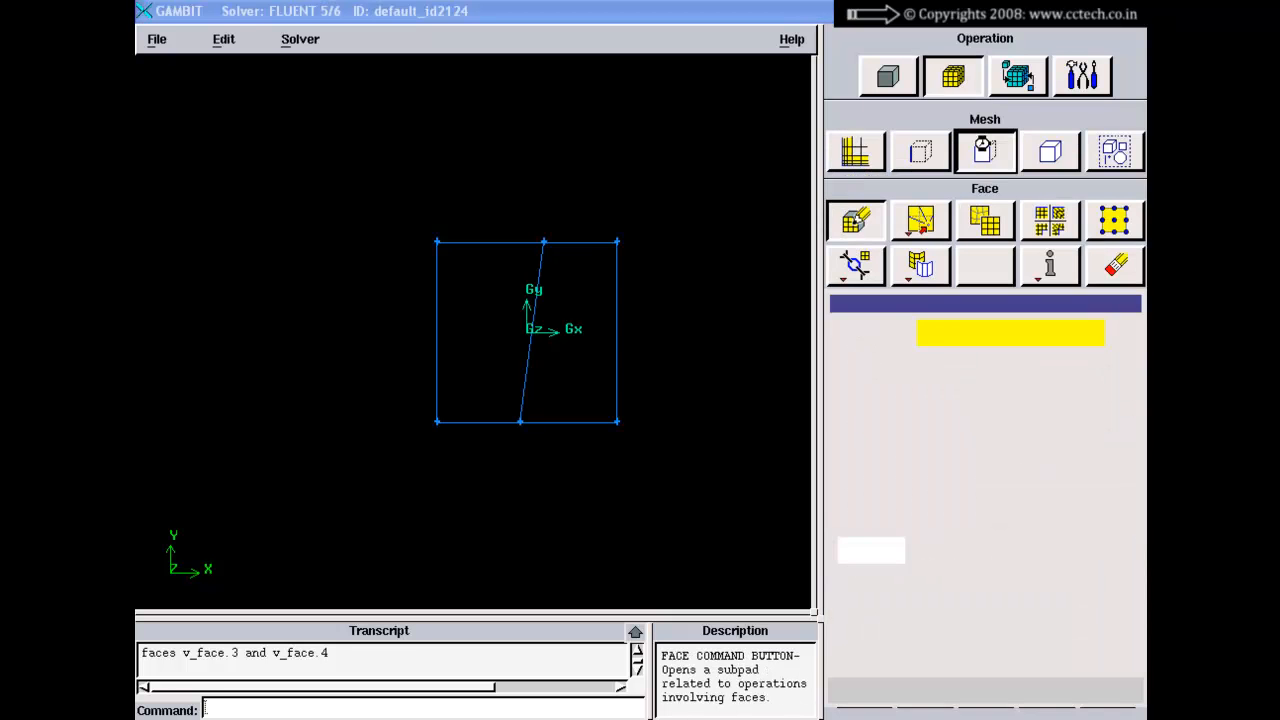
{"action": "left_click", "coordinate": [598, 236], "text": "shift"}
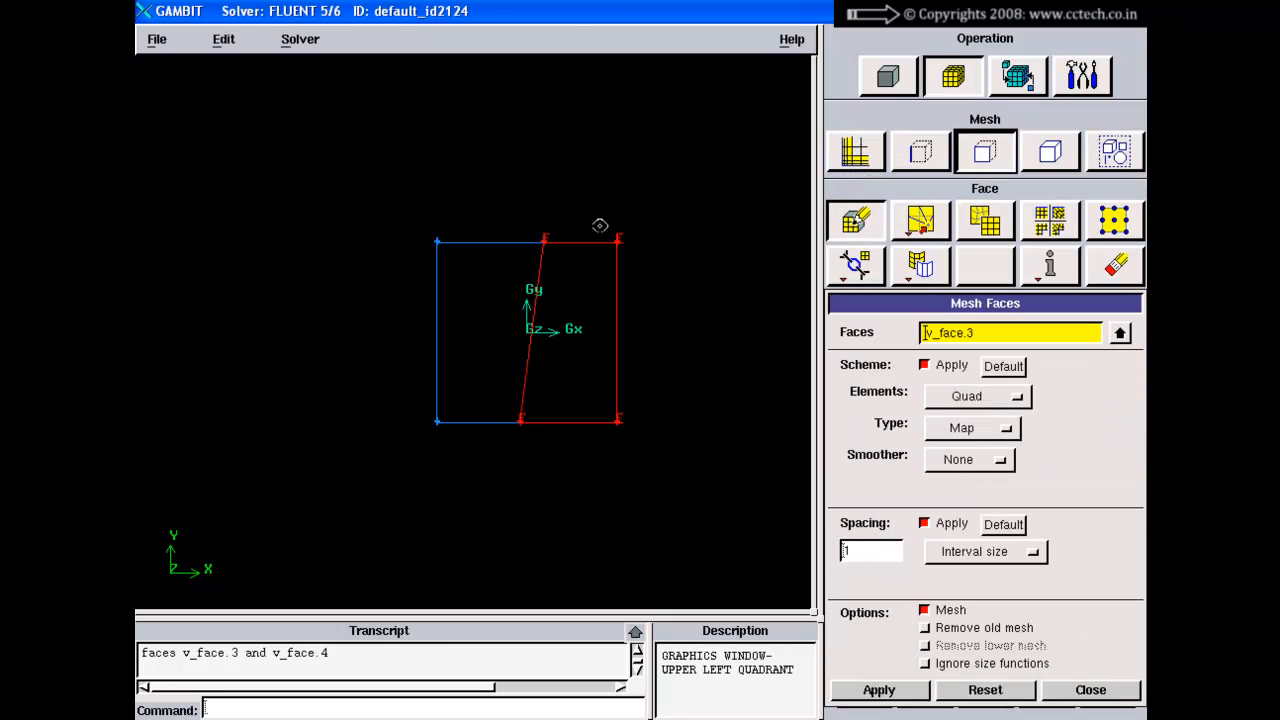
{"action": "middle_click", "coordinate": [494, 230], "text": "shift"}
{"action": "left_click", "coordinate": [503, 239], "text": "shift"}
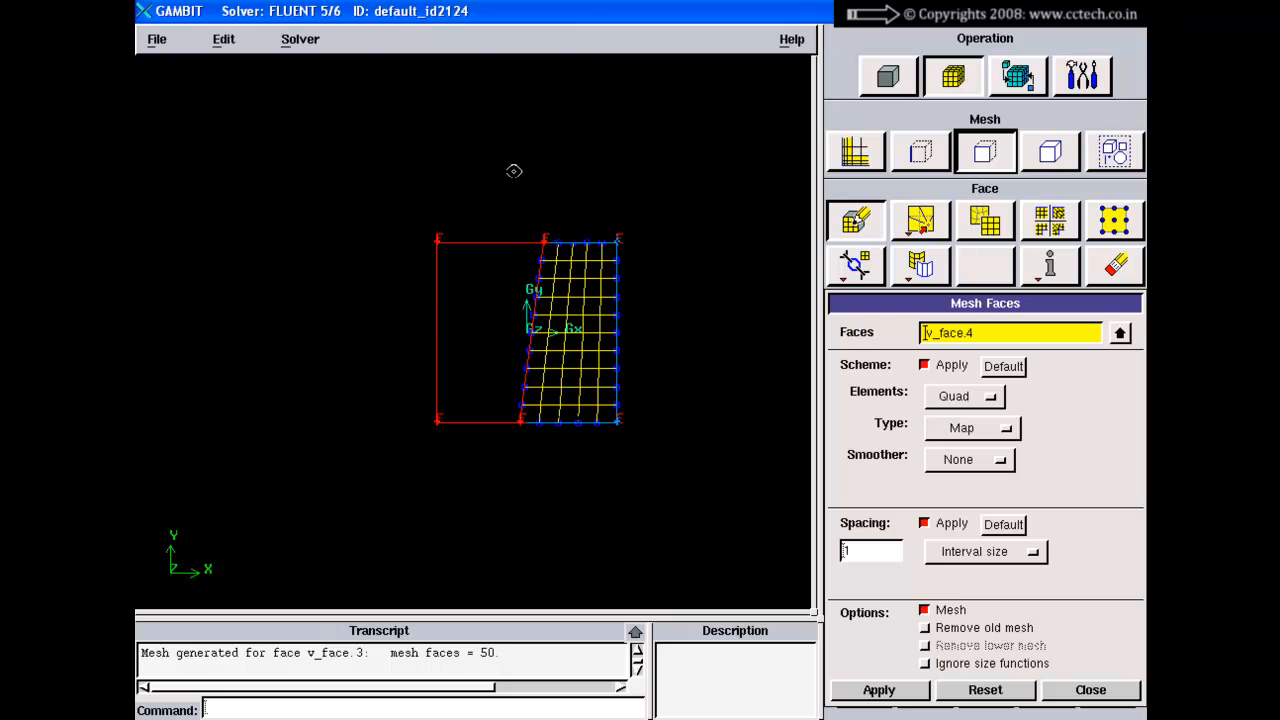
{"action": "middle_click", "coordinate": [514, 169], "text": "shift"}
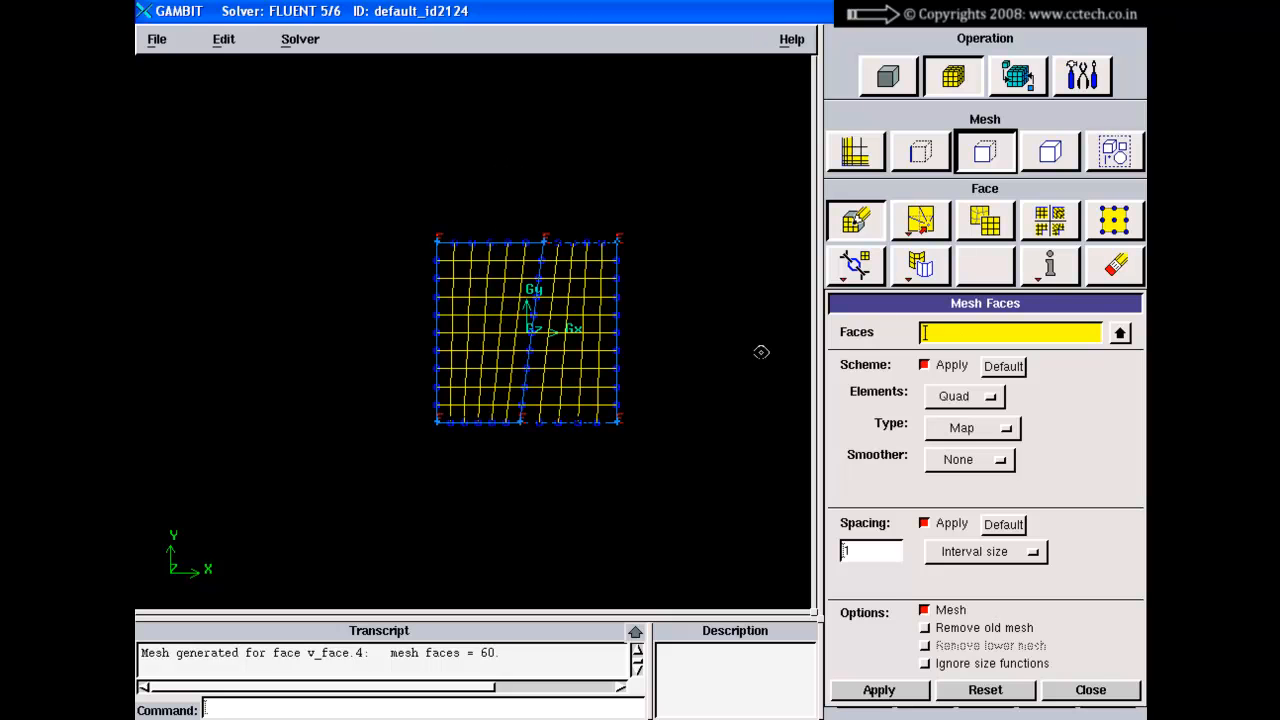
{"action": "left_click", "coordinate": [895, 305]}
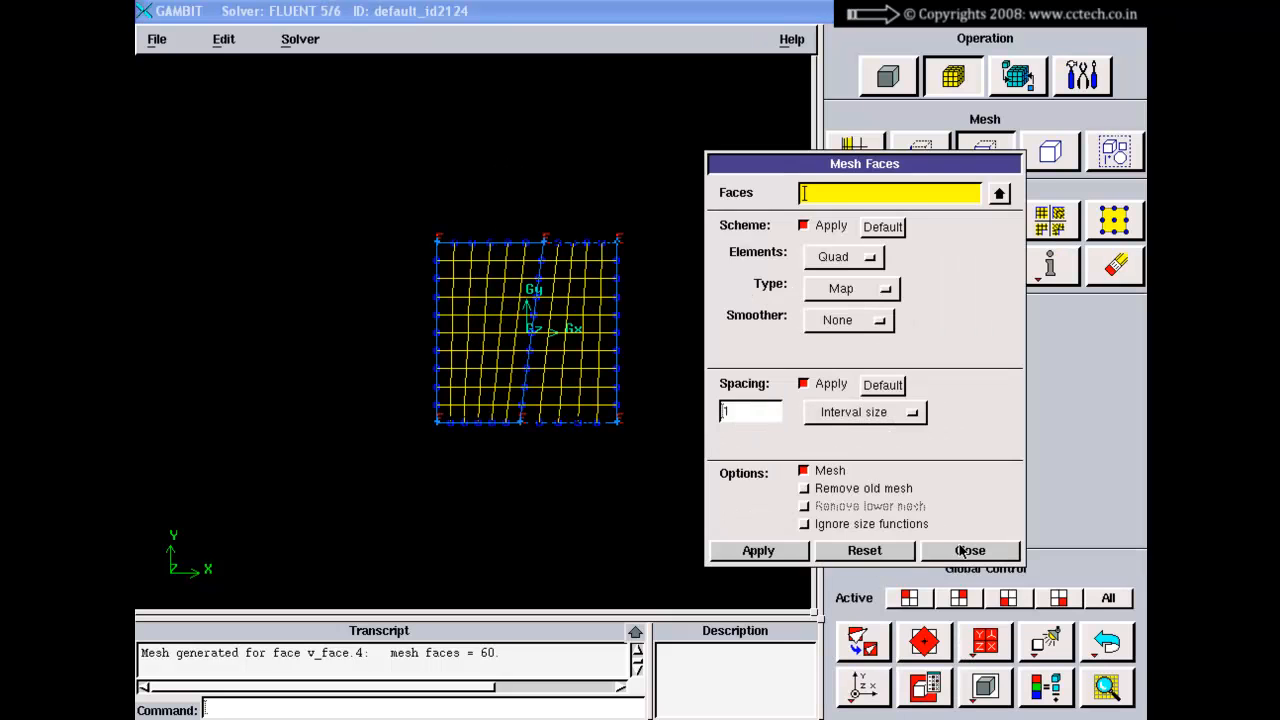
{"action": "left_click", "coordinate": [963, 551]}
Step: Slide the virtual vertex on the square's upper edge to x about -1.59, with Move with links enabled
{"action": "left_click", "coordinate": [888, 77]}
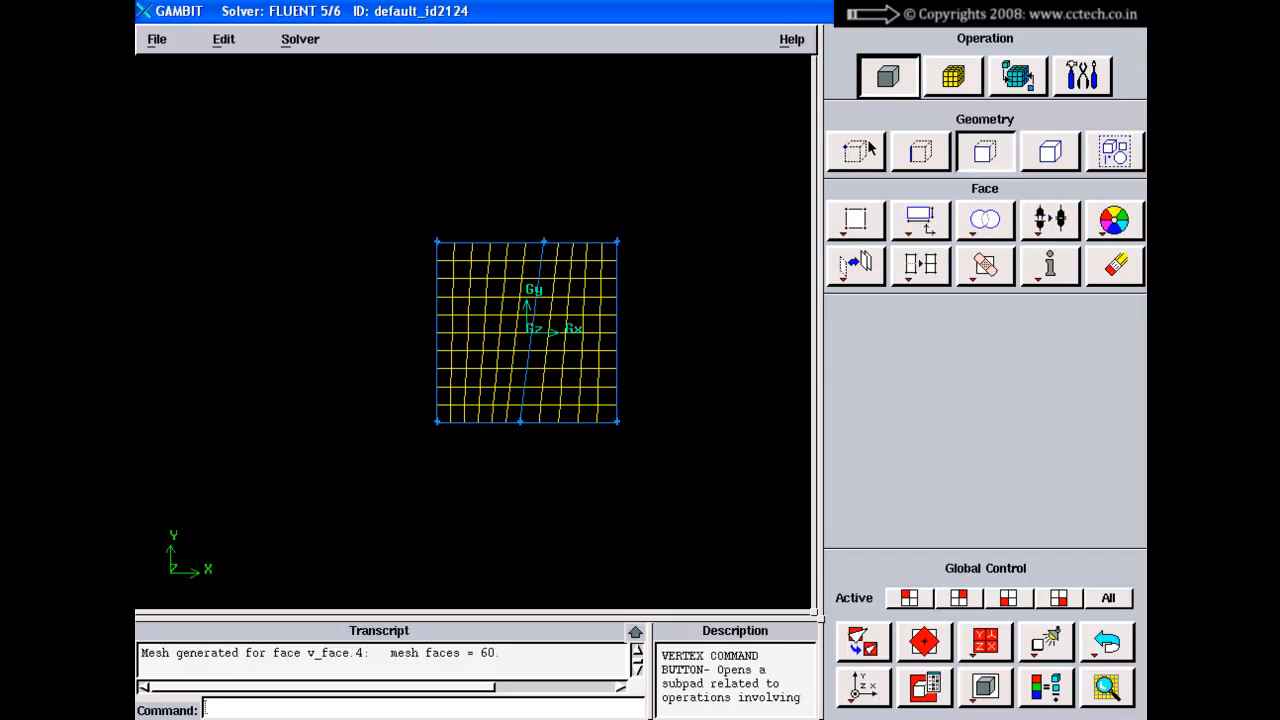
{"action": "left_click", "coordinate": [856, 152]}
{"action": "left_click", "coordinate": [914, 220]}
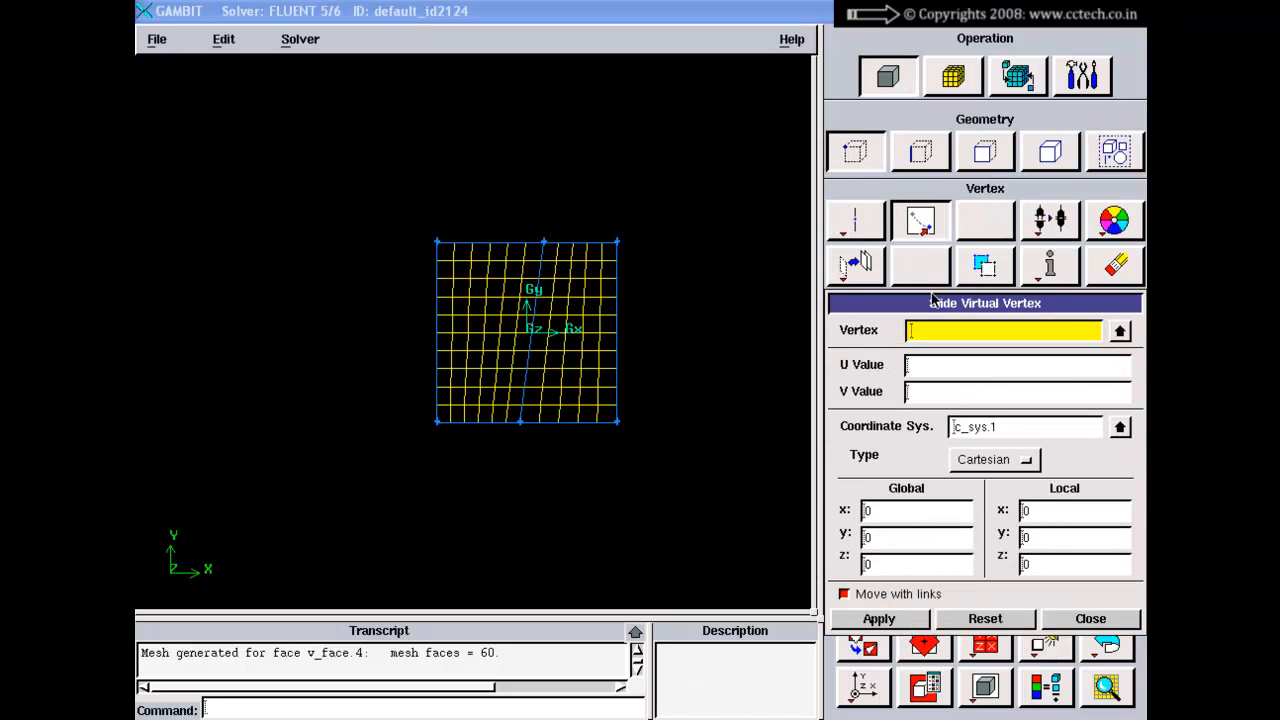
{"action": "left_click_drag", "start_coordinate": [914, 303], "coordinate": [899, 221]}
{"action": "right_click_drag", "start_coordinate": [528, 211], "coordinate": [558, 368]}
{"action": "middle_click_drag", "start_coordinate": [558, 318], "coordinate": [427, 370]}
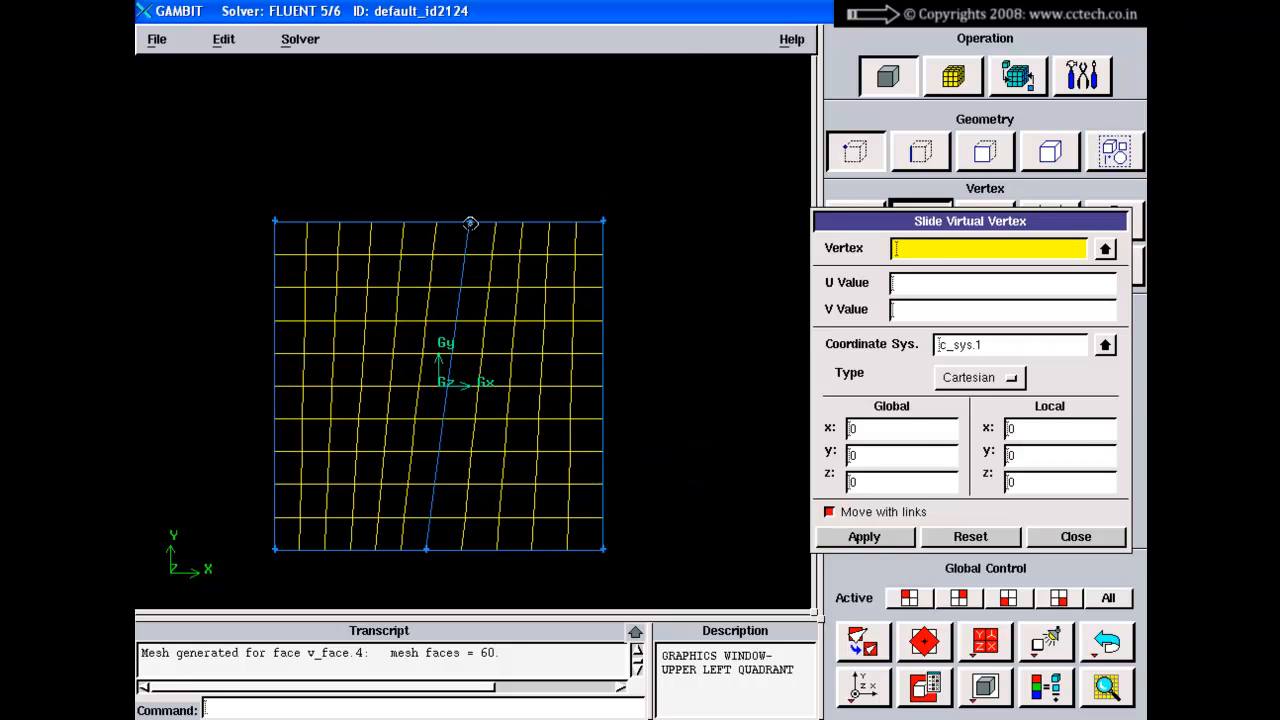
{"action": "left_click", "coordinate": [470, 222], "text": "shift"}
{"action": "left_click", "coordinate": [470, 222], "text": "shift"}
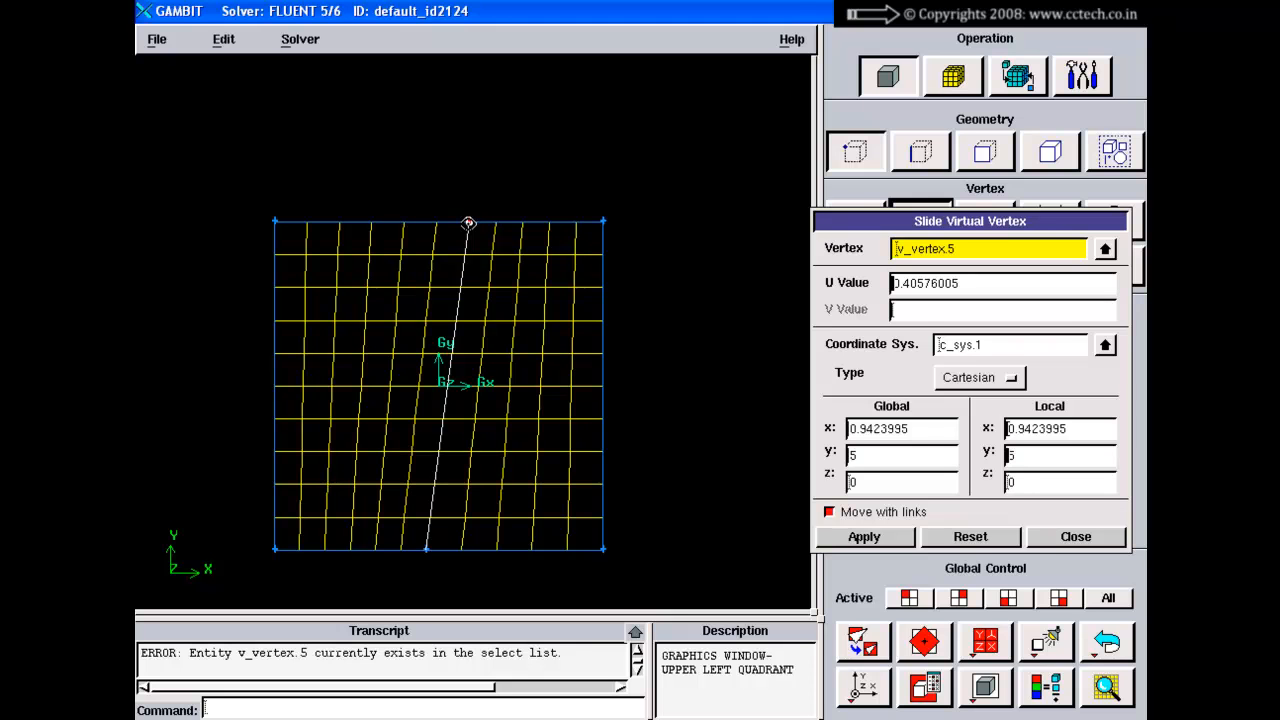
{"action": "left_click_drag", "start_coordinate": [469, 222], "coordinate": [387, 222], "text": "shift"}
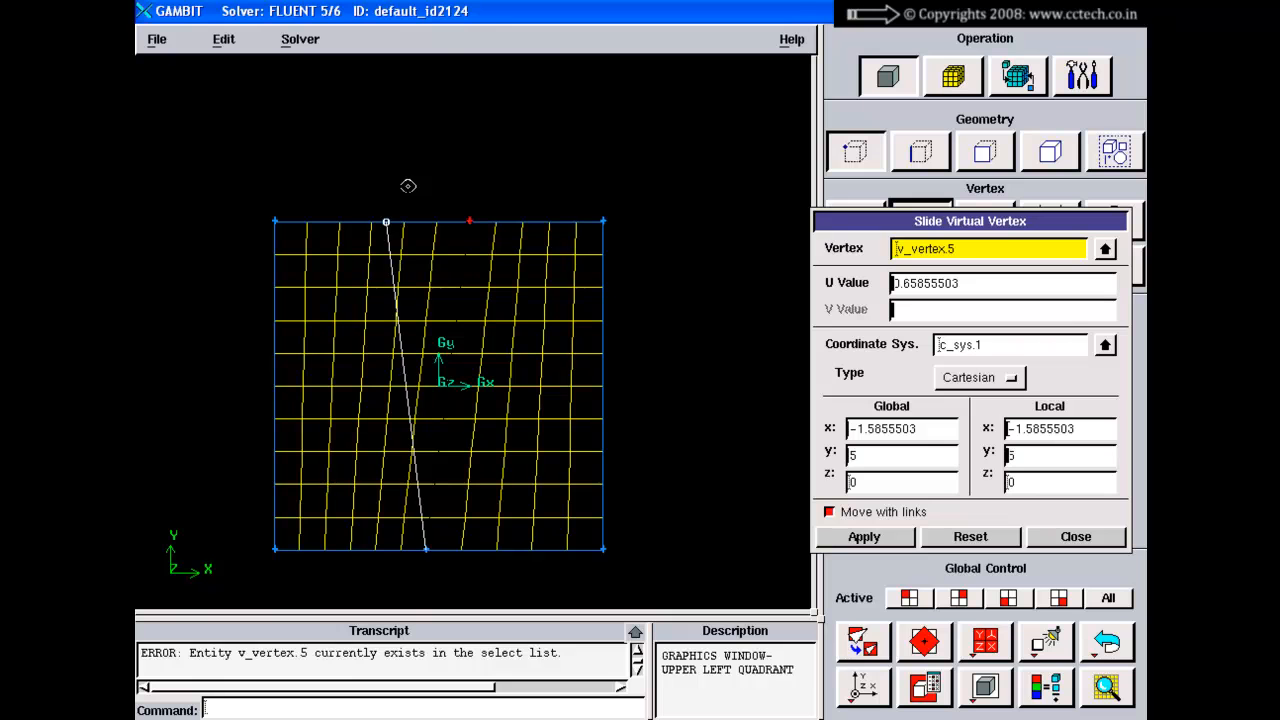
{"action": "middle_click", "coordinate": [408, 186], "text": "shift"}
{"action": "right_click_drag", "start_coordinate": [421, 268], "coordinate": [437, 340]}
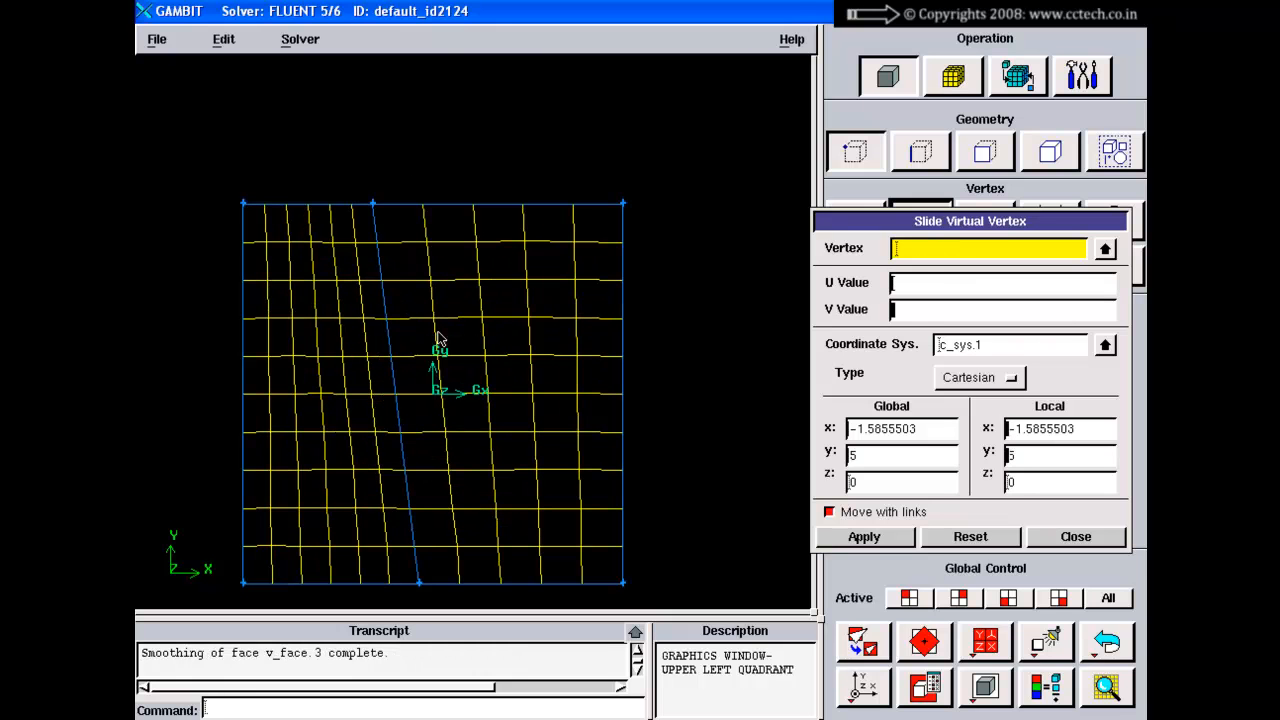
Step: Finish sliding the virtual vertex and clear the whole model with the reset command
{"action": "left_click", "coordinate": [862, 641]}
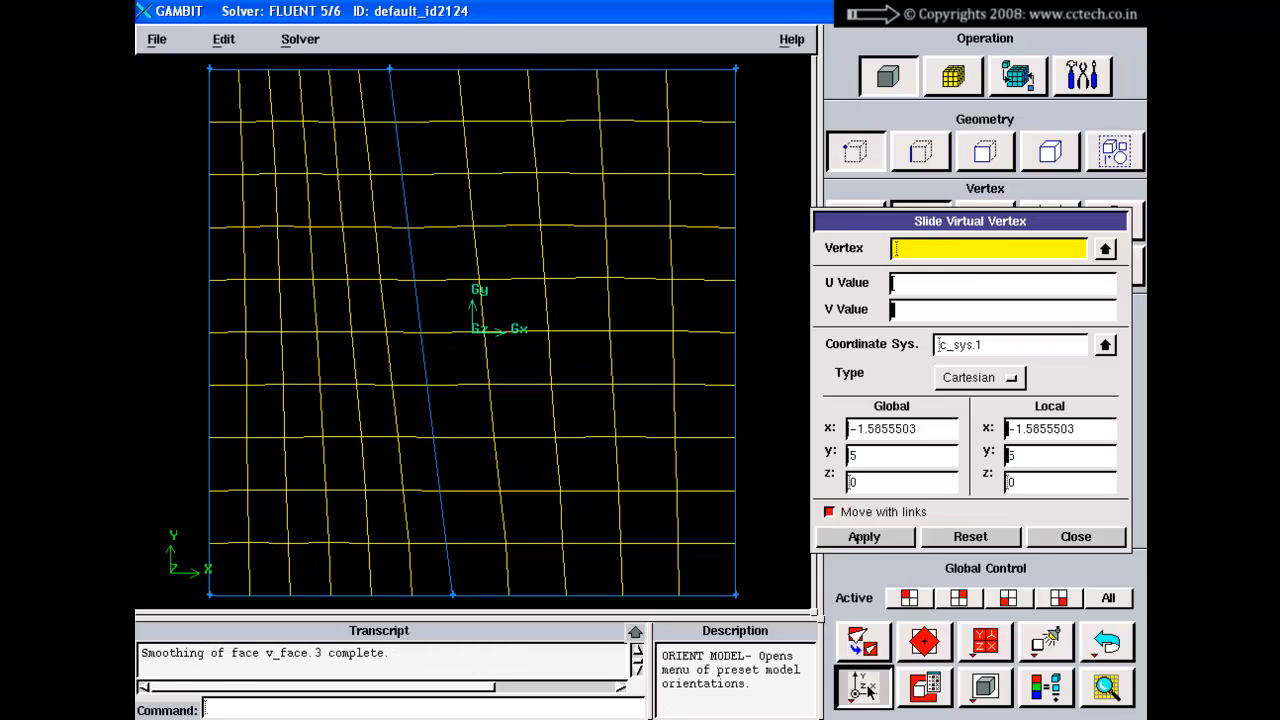
{"action": "right_click_drag", "start_coordinate": [608, 494], "coordinate": [519, 288]}
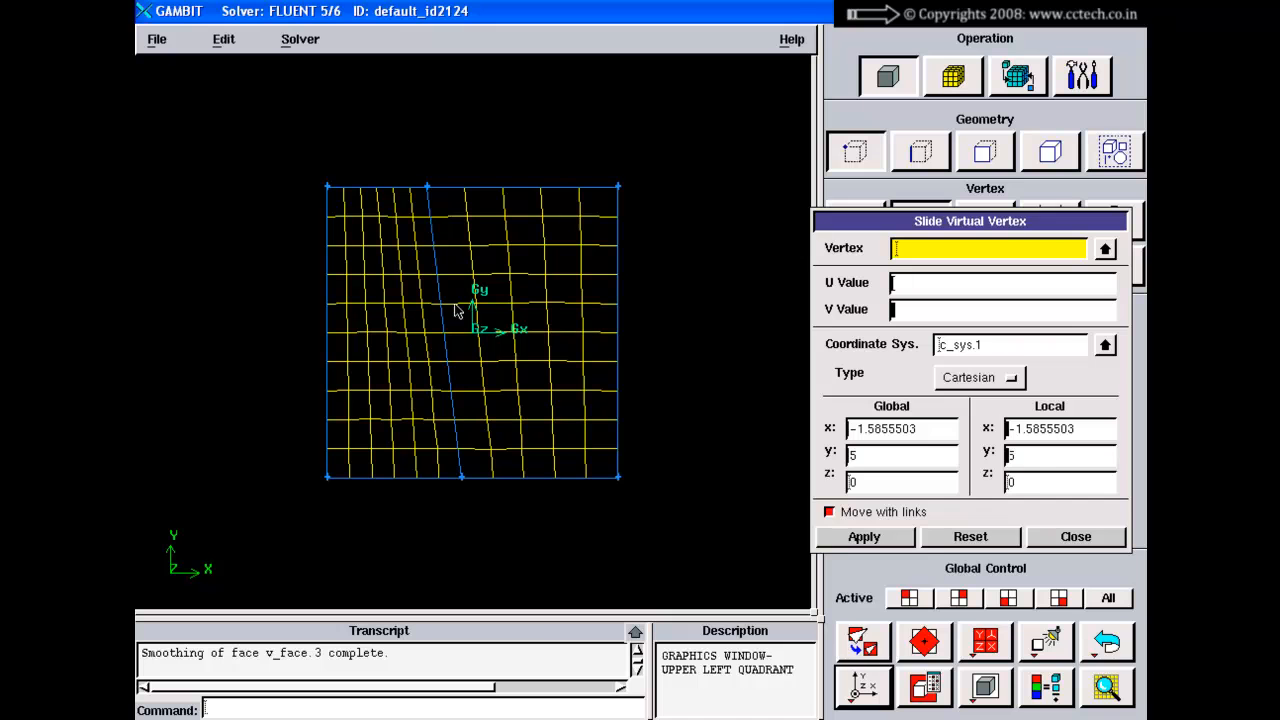
{"action": "left_click", "coordinate": [970, 536]}
{"action": "left_click", "coordinate": [1060, 536]}
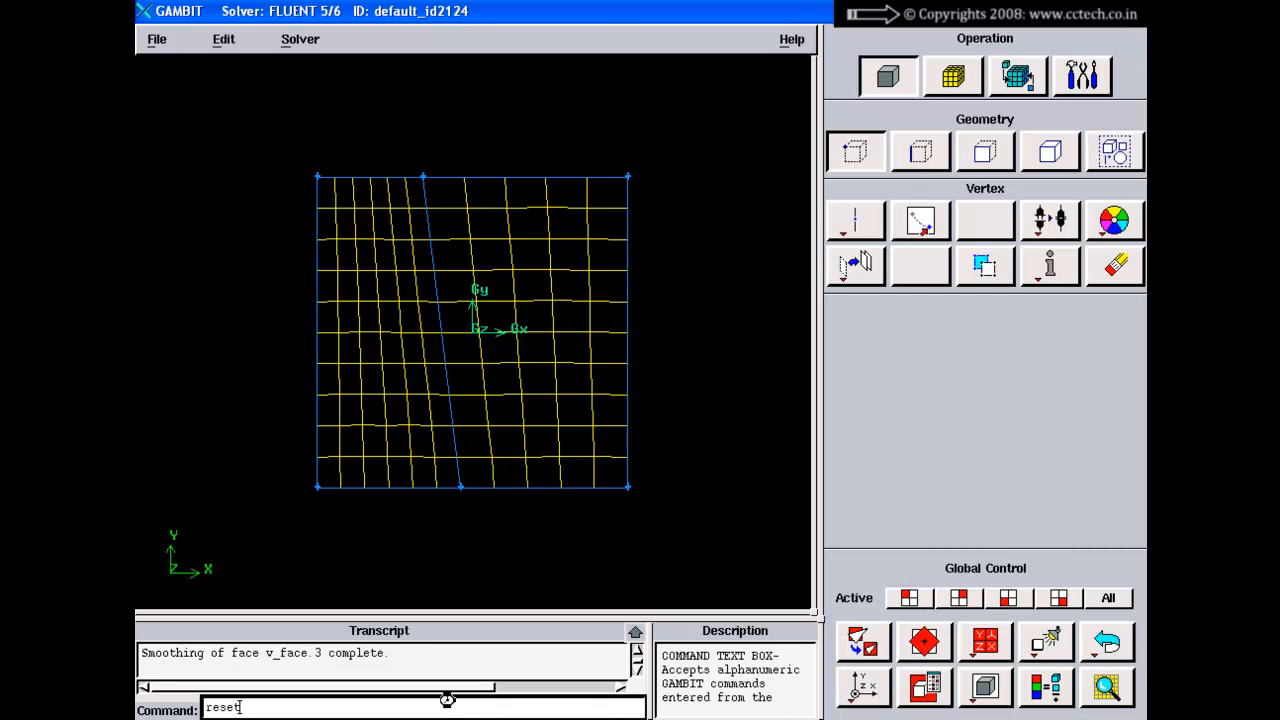
{"action": "key", "text": "Return"}
Step: Display the XY-plane grid of c_sys.1 as lines from -10 to 10 with increment 1 and Snap enabled
{"action": "left_click", "coordinate": [1082, 75]}
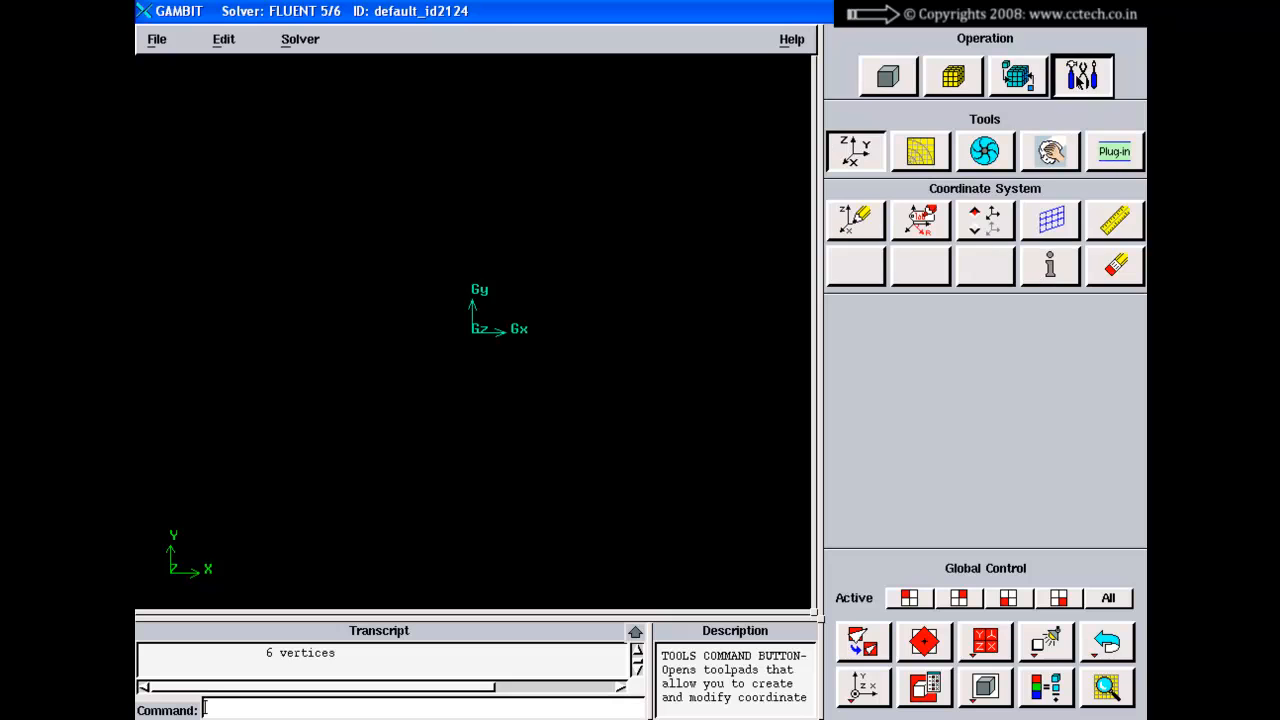
{"action": "left_click", "coordinate": [1050, 220]}
{"action": "left_click", "coordinate": [841, 327]}
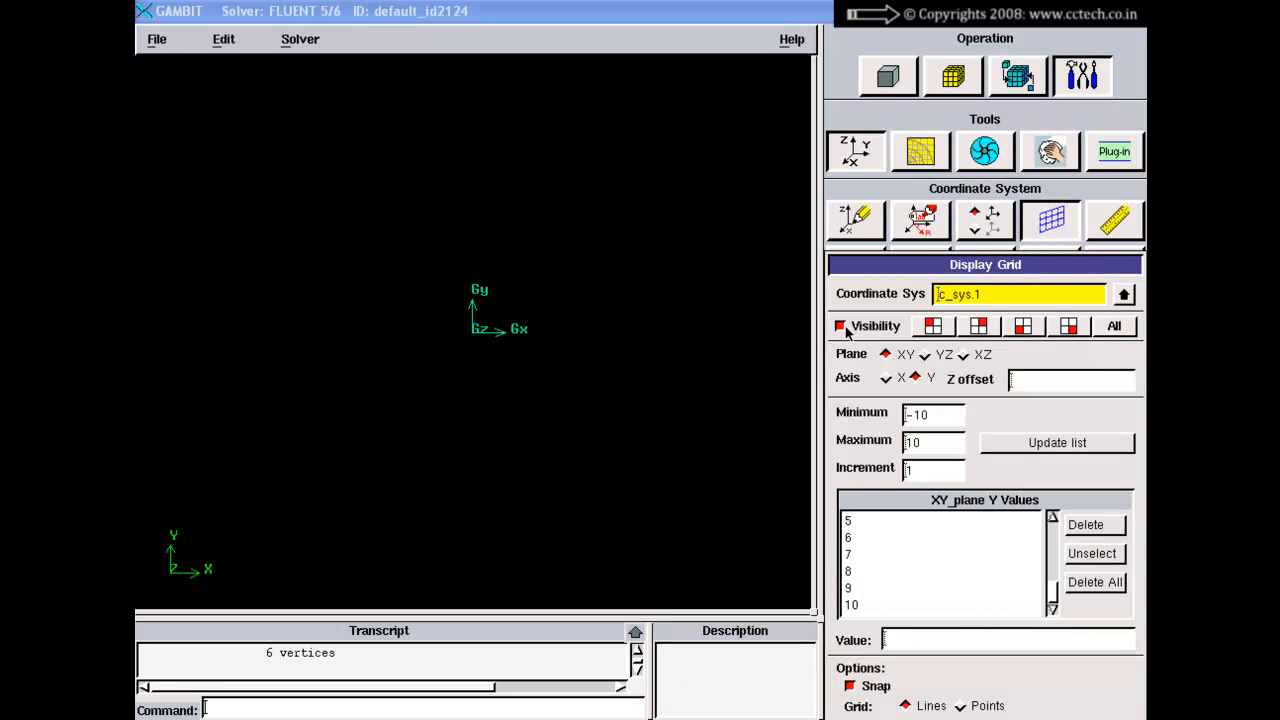
{"action": "left_click", "coordinate": [875, 634]}
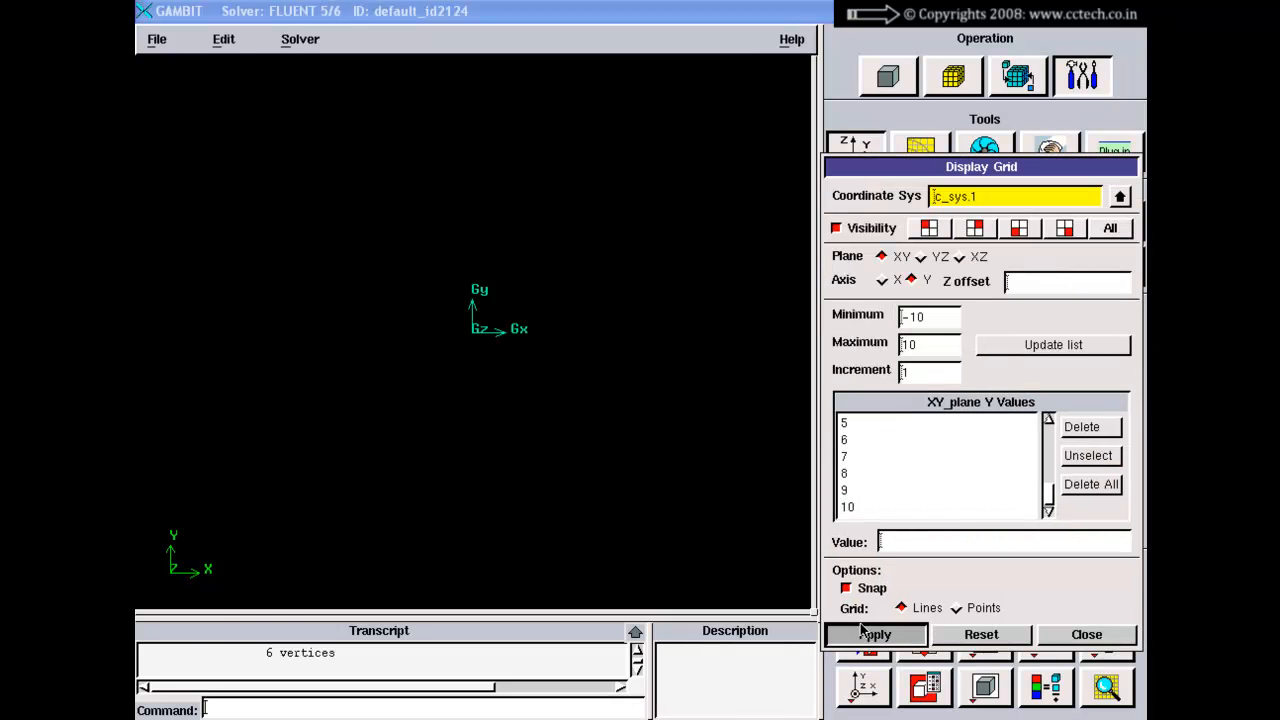
{"action": "left_click", "coordinate": [1070, 638]}
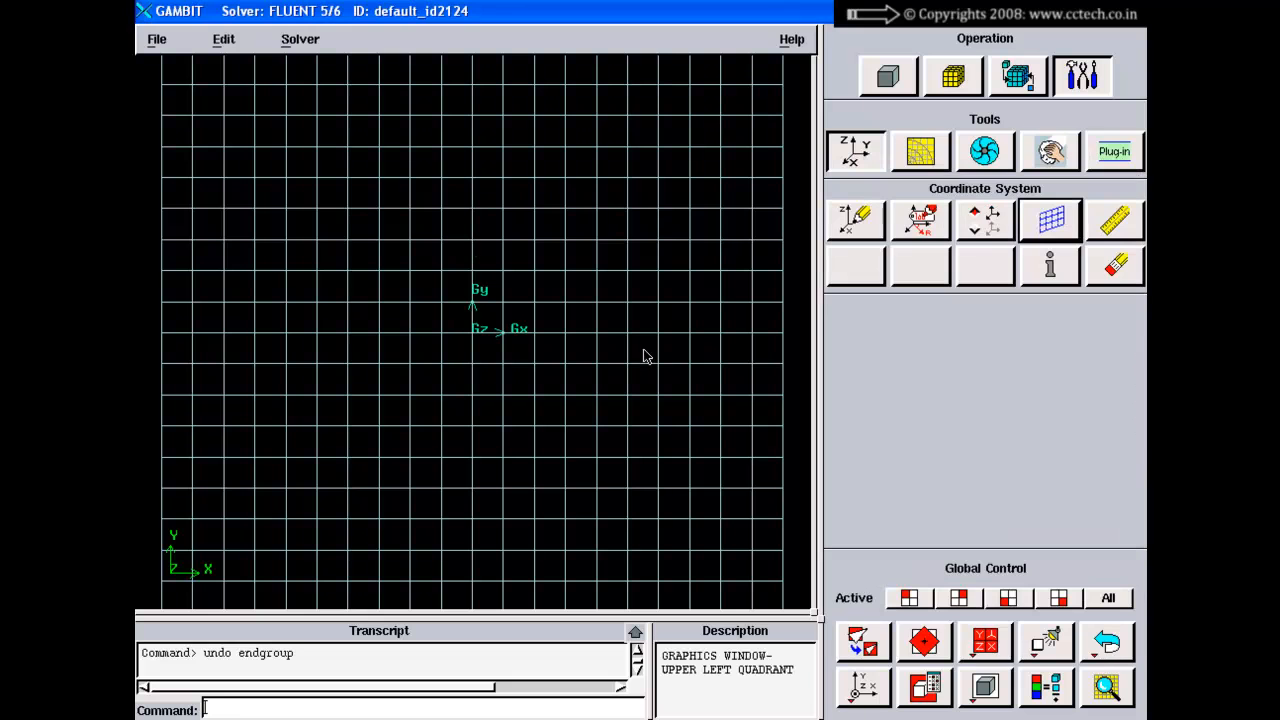
Step: Create four grid-snapped vertices in a horizontal row at y = 5, with x = -7, -2, -1 and 5
{"action": "right_click", "coordinate": [270, 177], "text": "ctrl"}
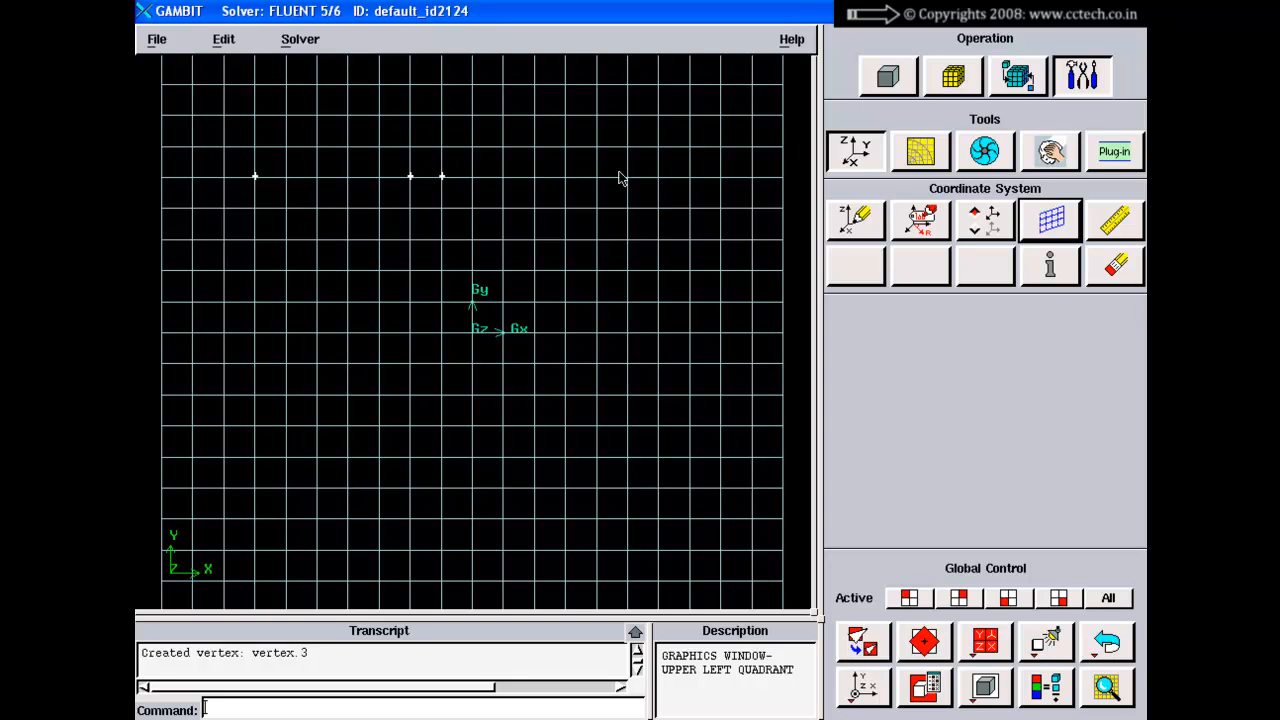
{"action": "left_click", "coordinate": [988, 222]}
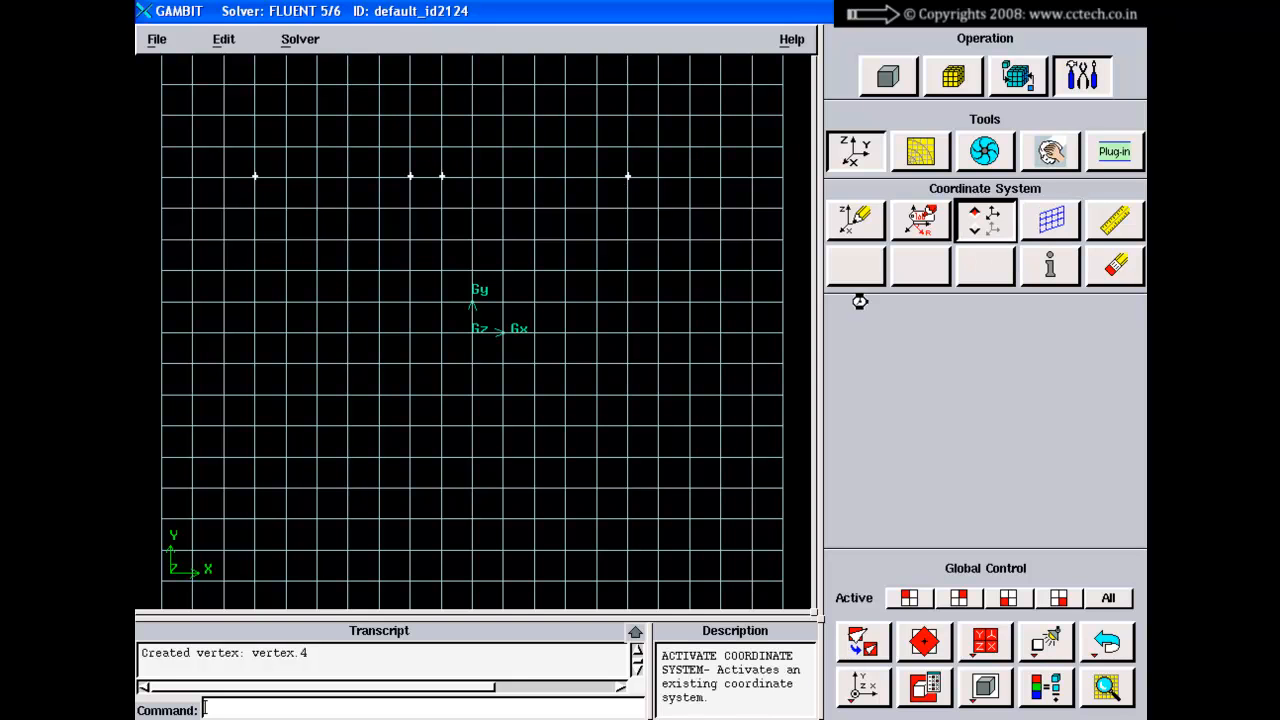
{"action": "left_click", "coordinate": [1076, 366]}
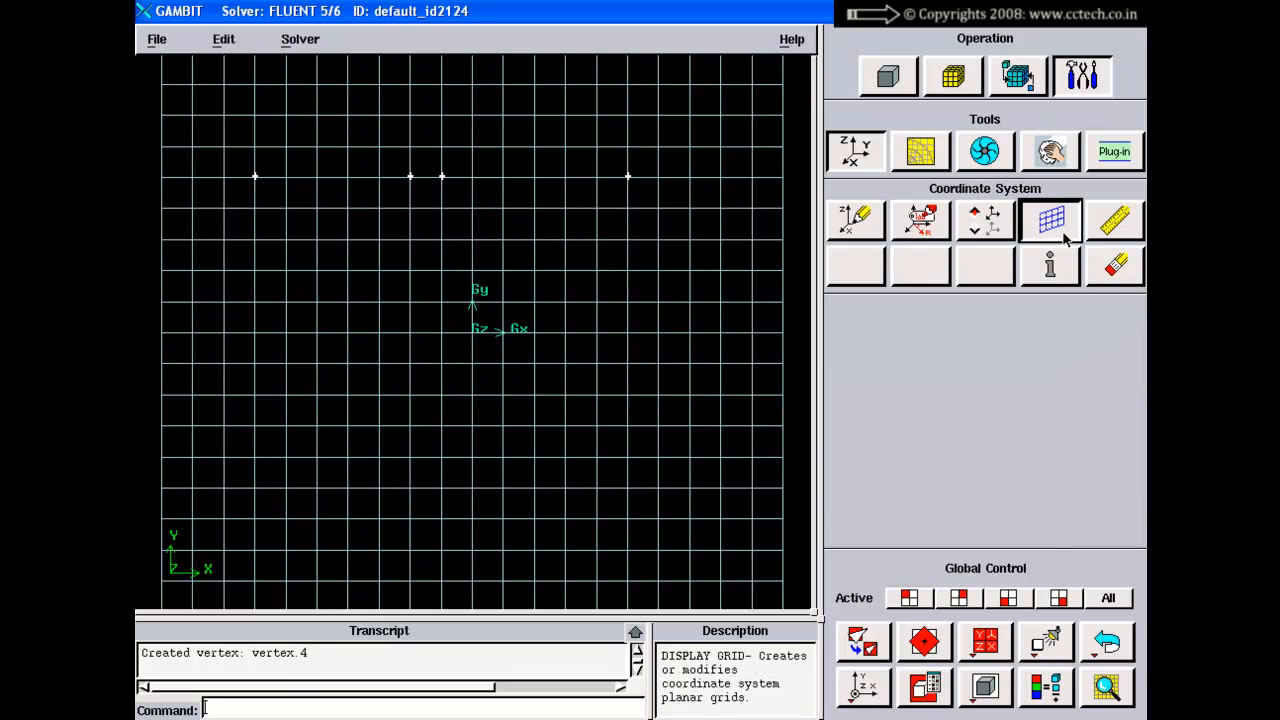
Step: Turn off the visibility of the XY-plane grid and fit the four vertices in the view
{"action": "left_click", "coordinate": [1051, 220]}
{"action": "right_click", "coordinate": [643, 227], "text": "shift"}
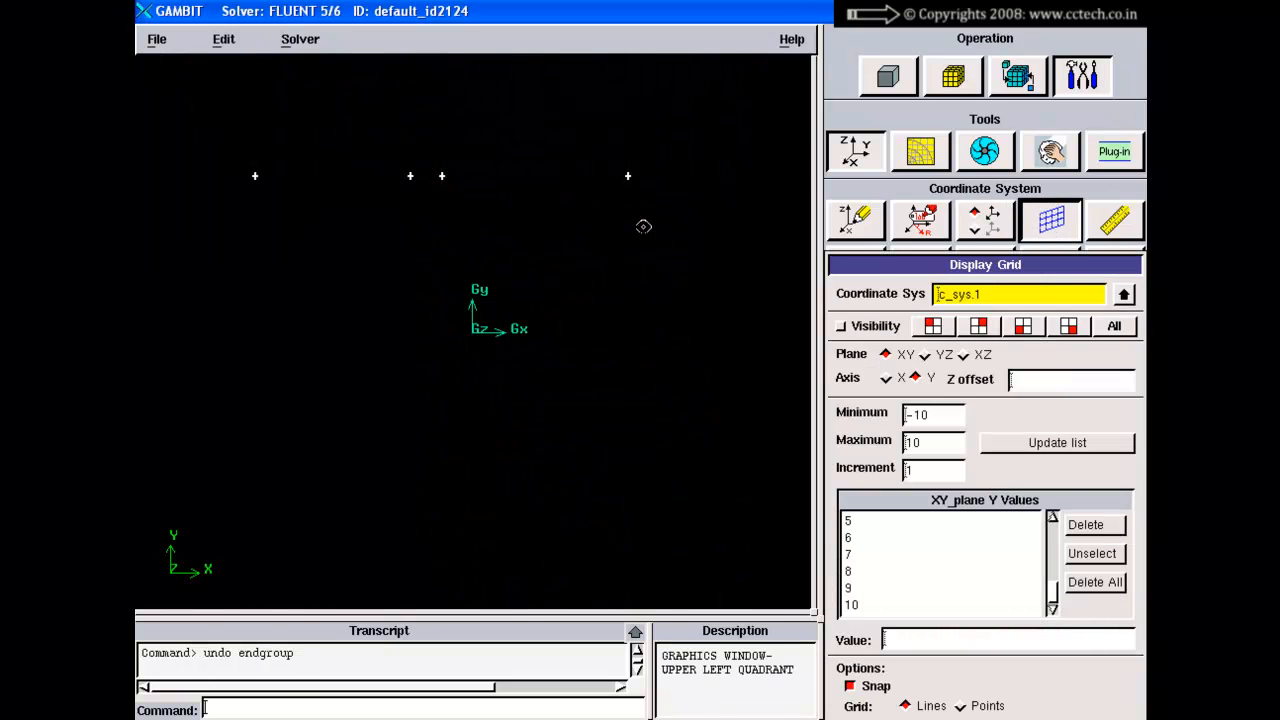
{"action": "left_click_drag", "start_coordinate": [879, 270], "coordinate": [801, 162]}
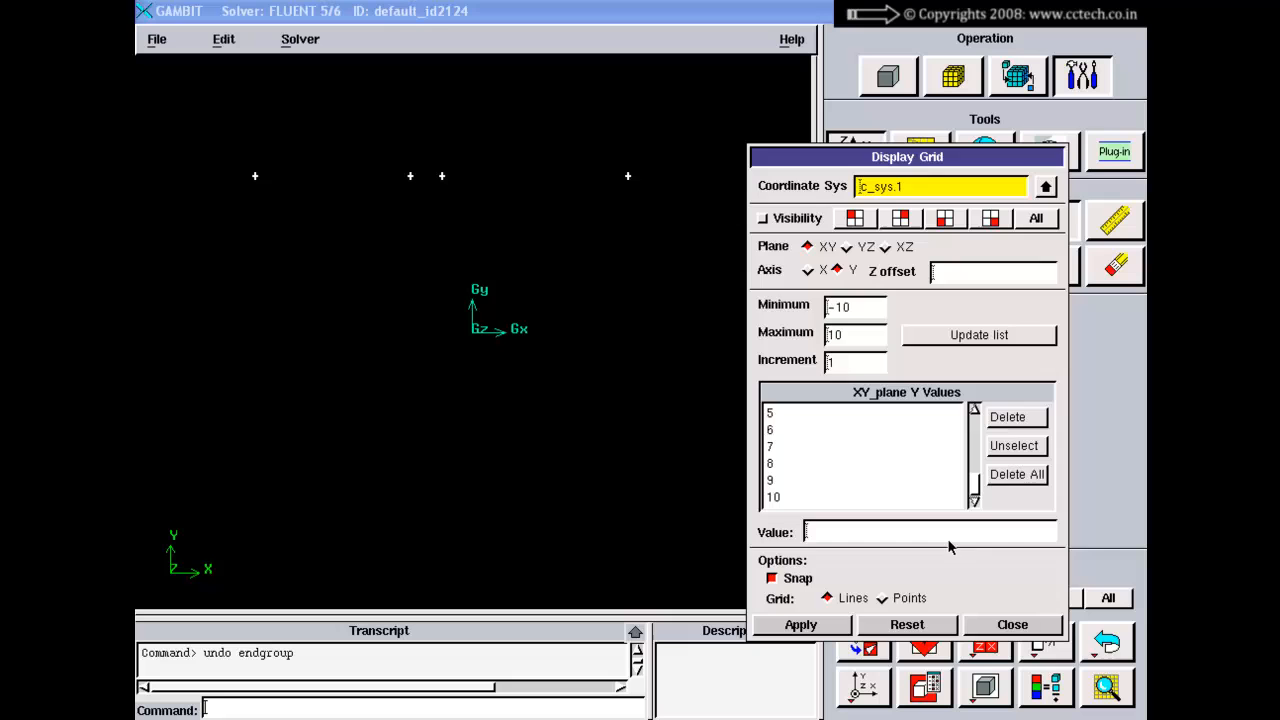
{"action": "left_click", "coordinate": [985, 630]}
{"action": "left_click", "coordinate": [863, 641]}
Step: Create two separate real straight edges, one joining the first two vertices of the row and one joining the last two
{"action": "left_click", "coordinate": [888, 77]}
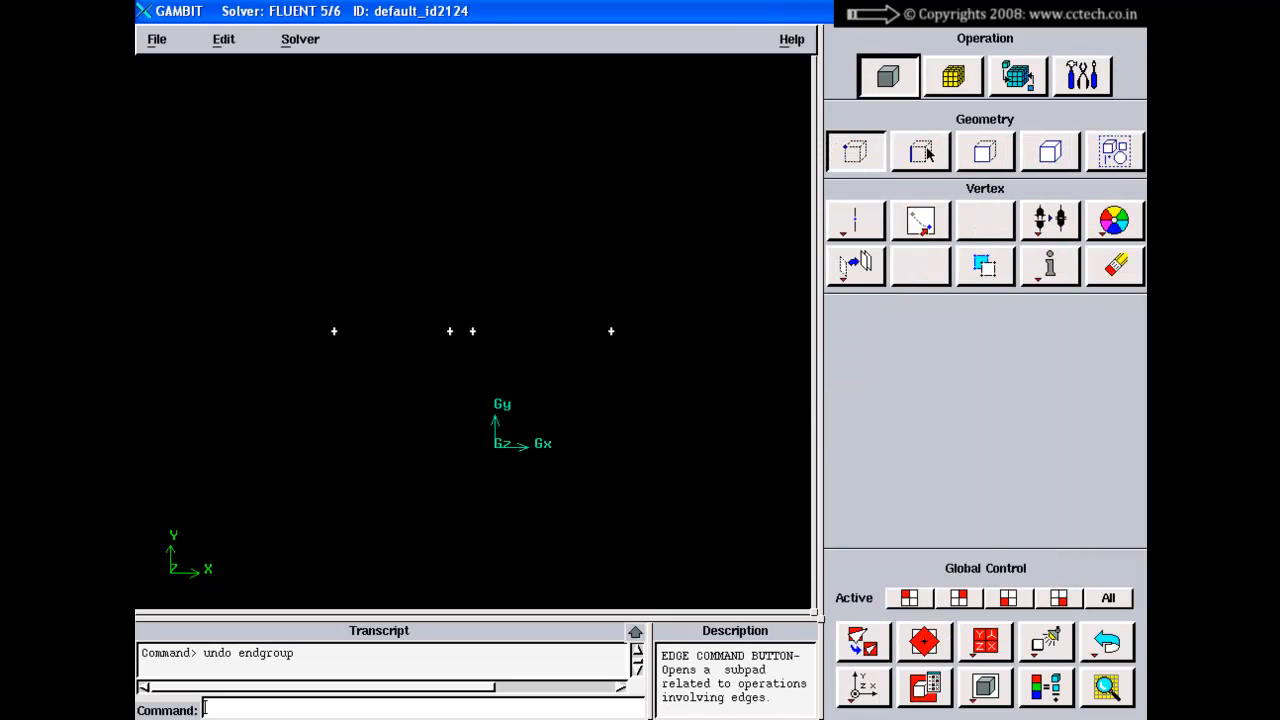
{"action": "left_click", "coordinate": [924, 152]}
{"action": "left_click", "coordinate": [852, 232]}
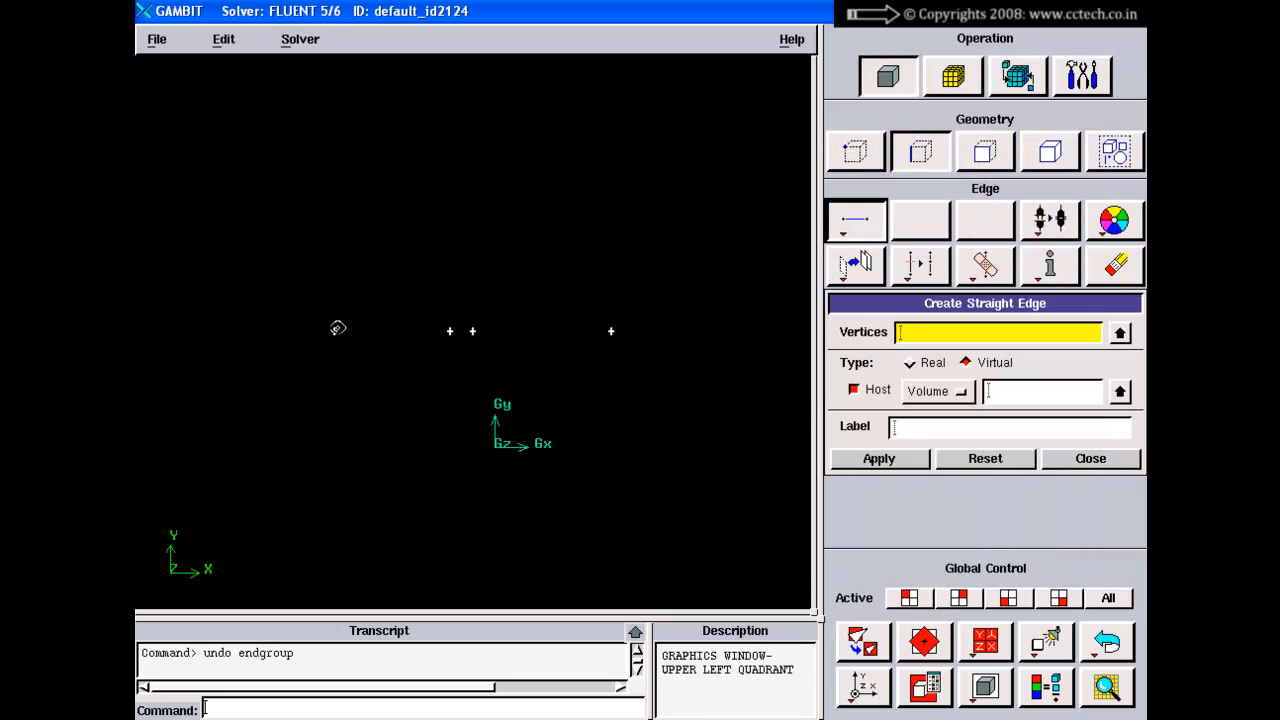
{"action": "left_click", "coordinate": [335, 332], "text": "shift"}
{"action": "left_click", "coordinate": [451, 331], "text": "shift"}
{"action": "left_click", "coordinate": [980, 460]}
{"action": "left_click", "coordinate": [335, 331], "text": "shift"}
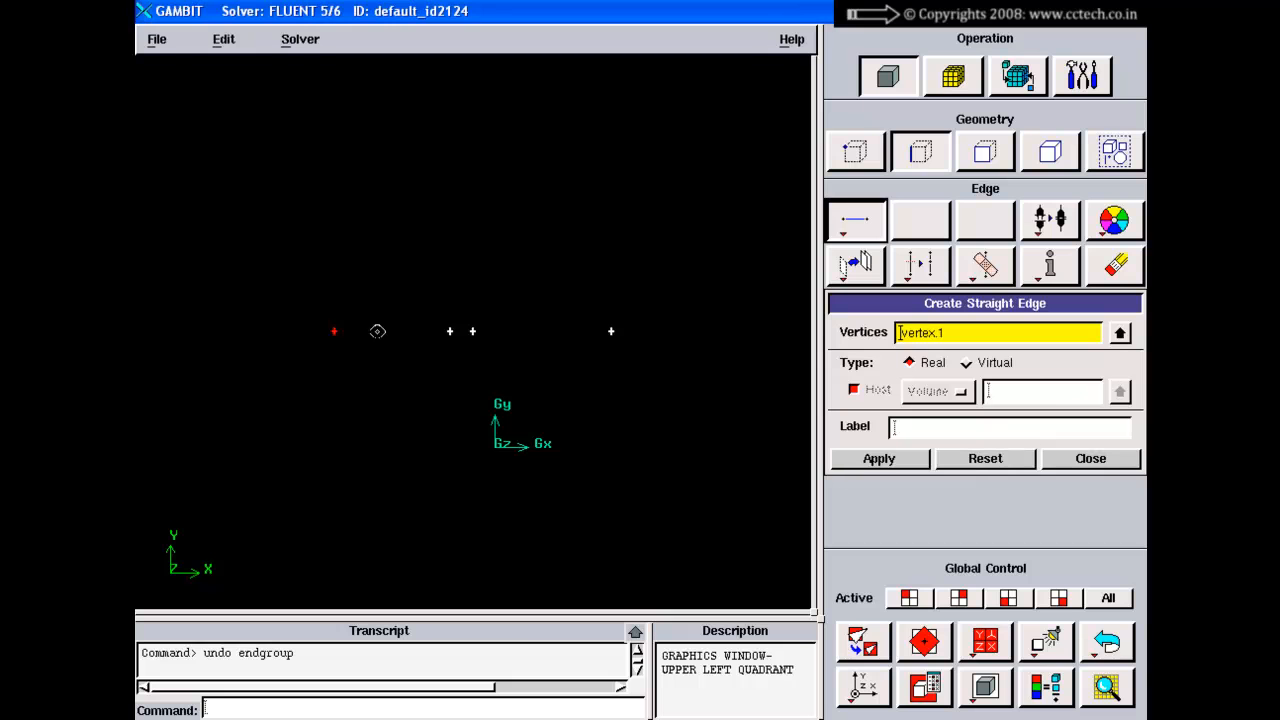
{"action": "middle_click", "coordinate": [478, 330], "text": "shift"}
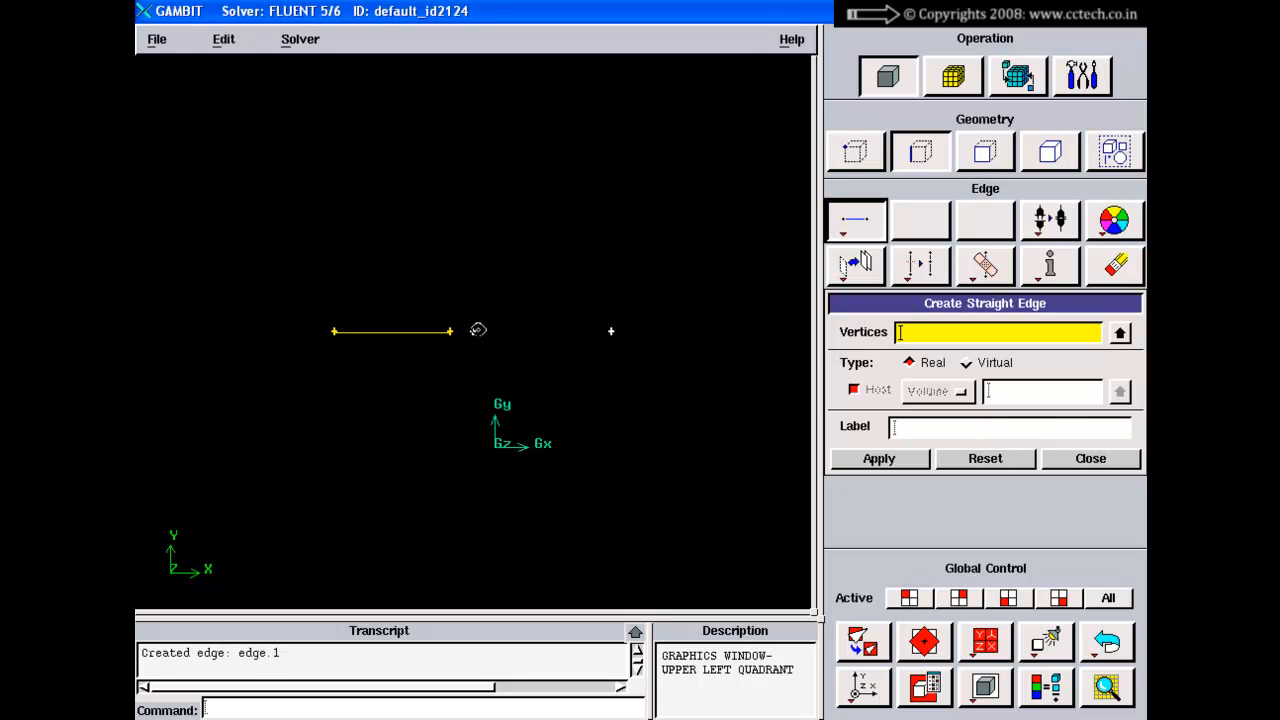
{"action": "left_click", "coordinate": [612, 331], "text": "shift"}
{"action": "middle_click", "coordinate": [640, 280], "text": "shift"}
{"action": "left_click", "coordinate": [1085, 460]}
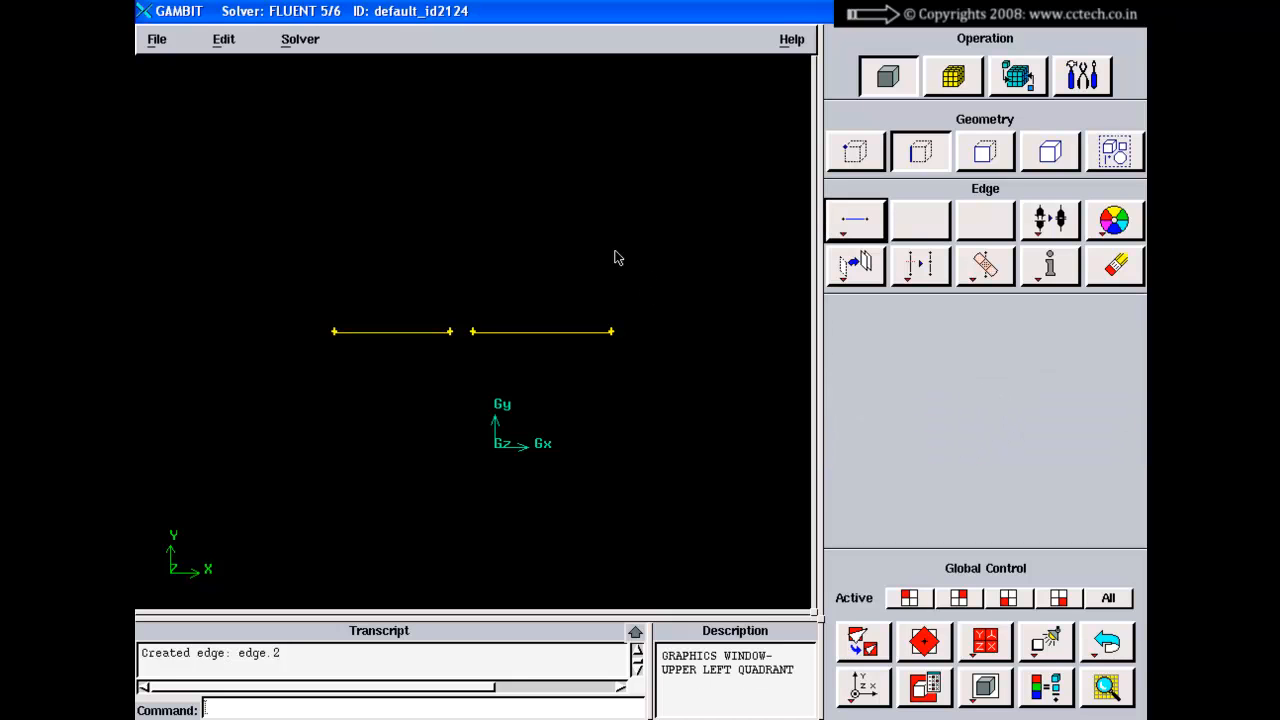
Step: Connect the two facing end vertices across the gap between the edges, using the Virtual (Forced) option
{"action": "right_click_drag", "start_coordinate": [614, 254], "coordinate": [613, 385]}
{"action": "right_click_drag", "start_coordinate": [588, 315], "coordinate": [603, 433]}
{"action": "middle_click_drag", "start_coordinate": [589, 401], "coordinate": [615, 471]}
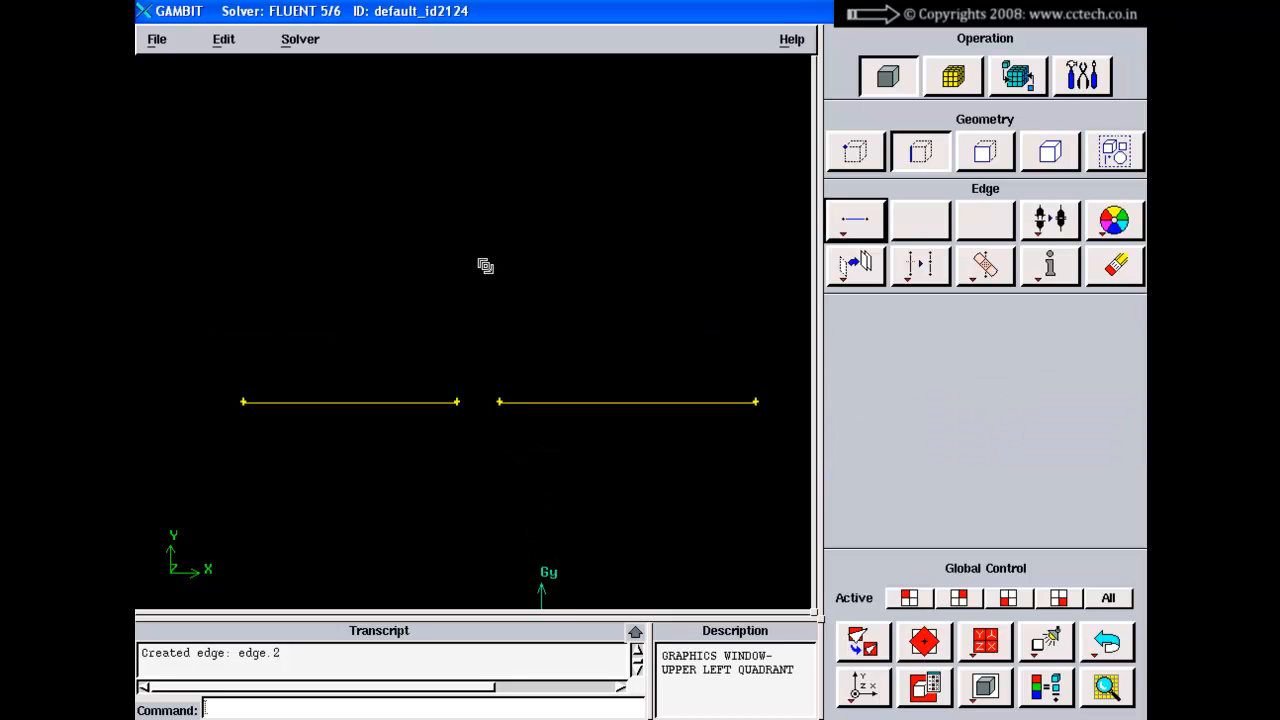
{"action": "right_click_drag", "start_coordinate": [485, 267], "coordinate": [499, 350]}
{"action": "middle_click_drag", "start_coordinate": [502, 365], "coordinate": [475, 309]}
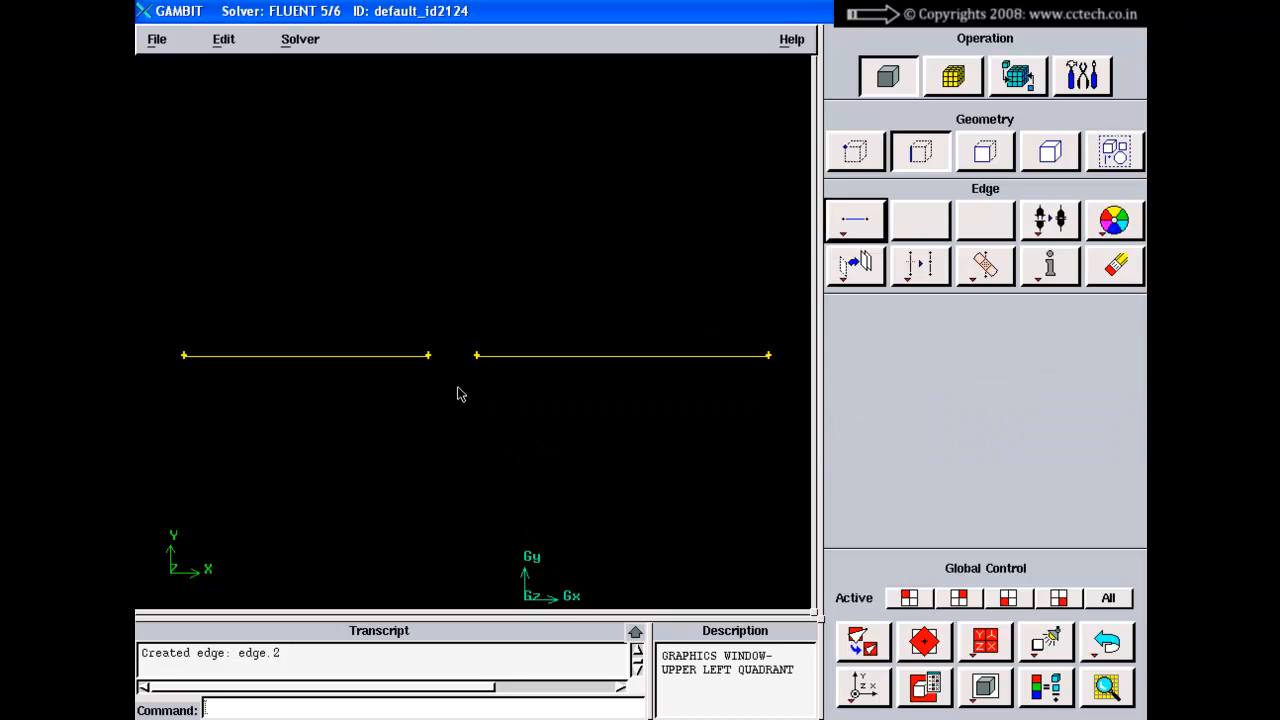
{"action": "left_click", "coordinate": [855, 151]}
{"action": "left_click", "coordinate": [1050, 219]}
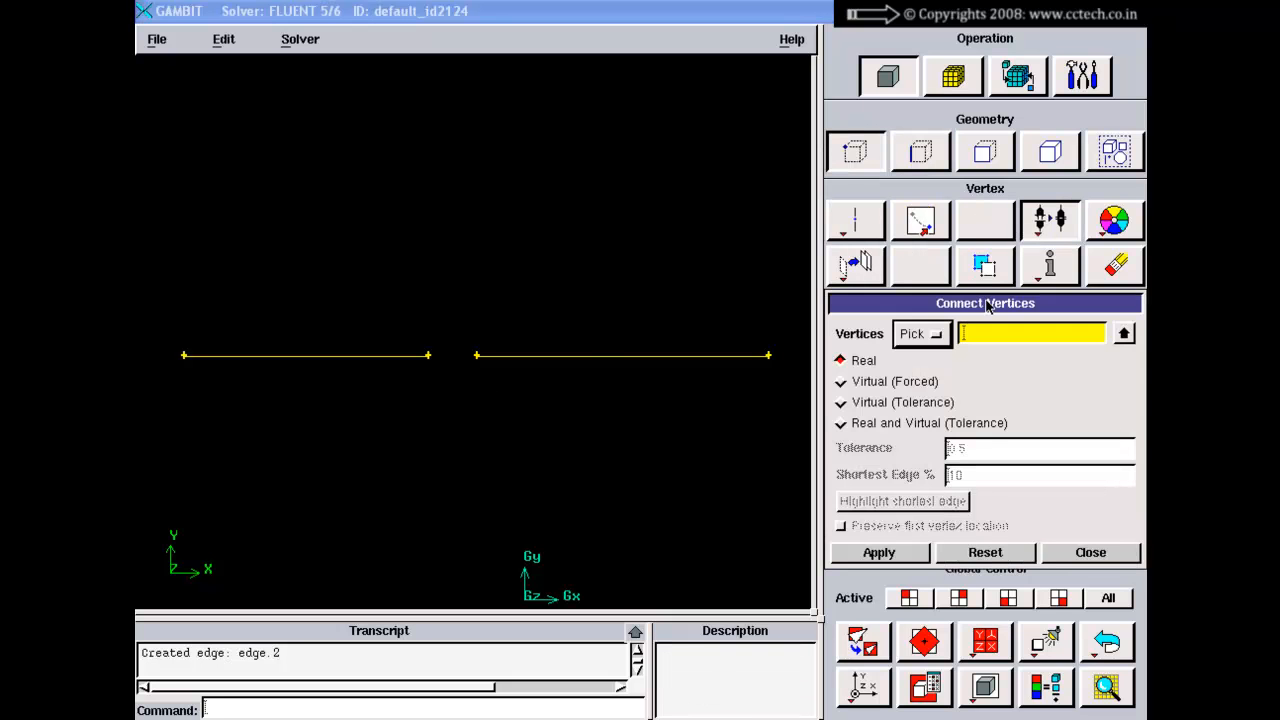
{"action": "left_click", "coordinate": [870, 333]}
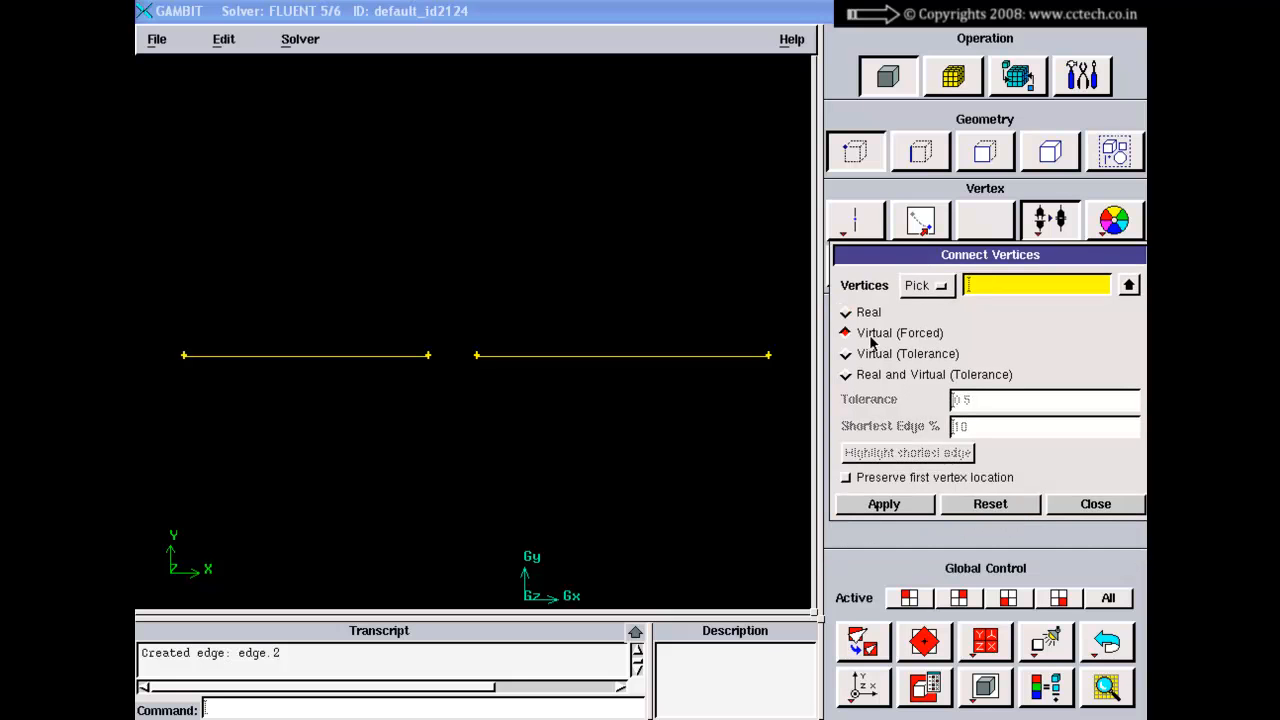
{"action": "left_click", "coordinate": [429, 356], "text": "shift"}
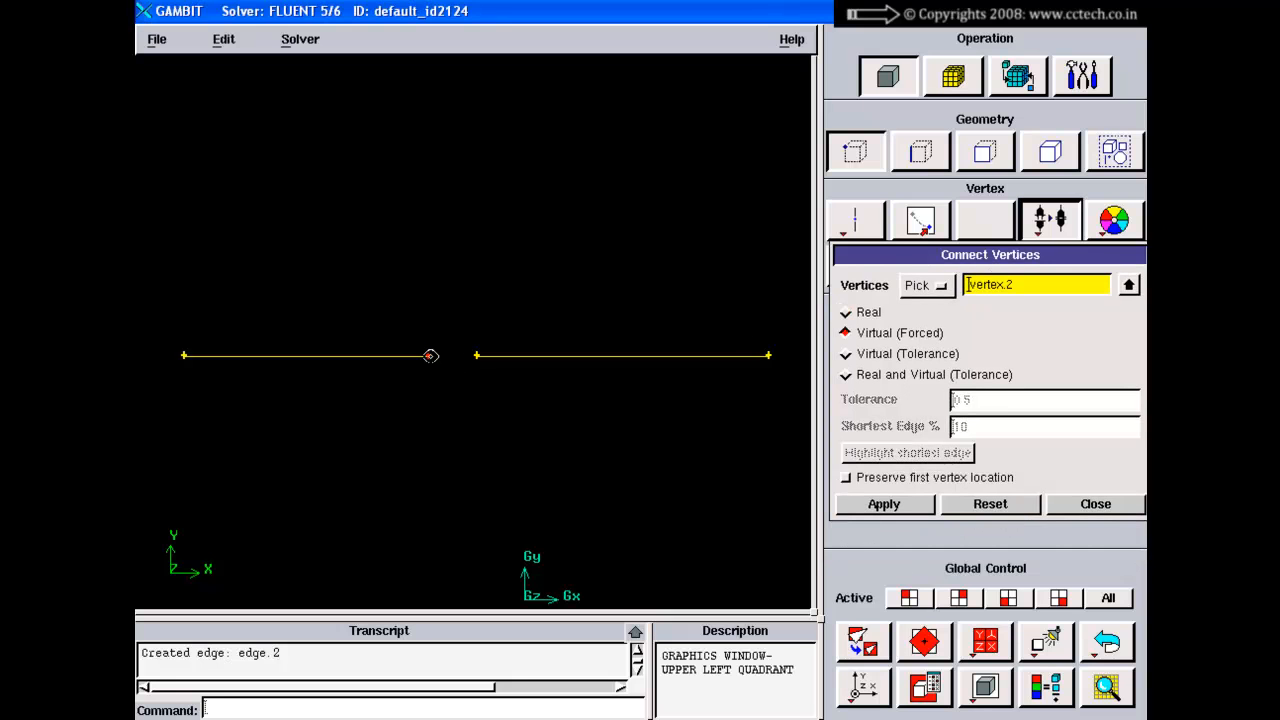
{"action": "middle_click", "coordinate": [522, 282], "text": "shift"}
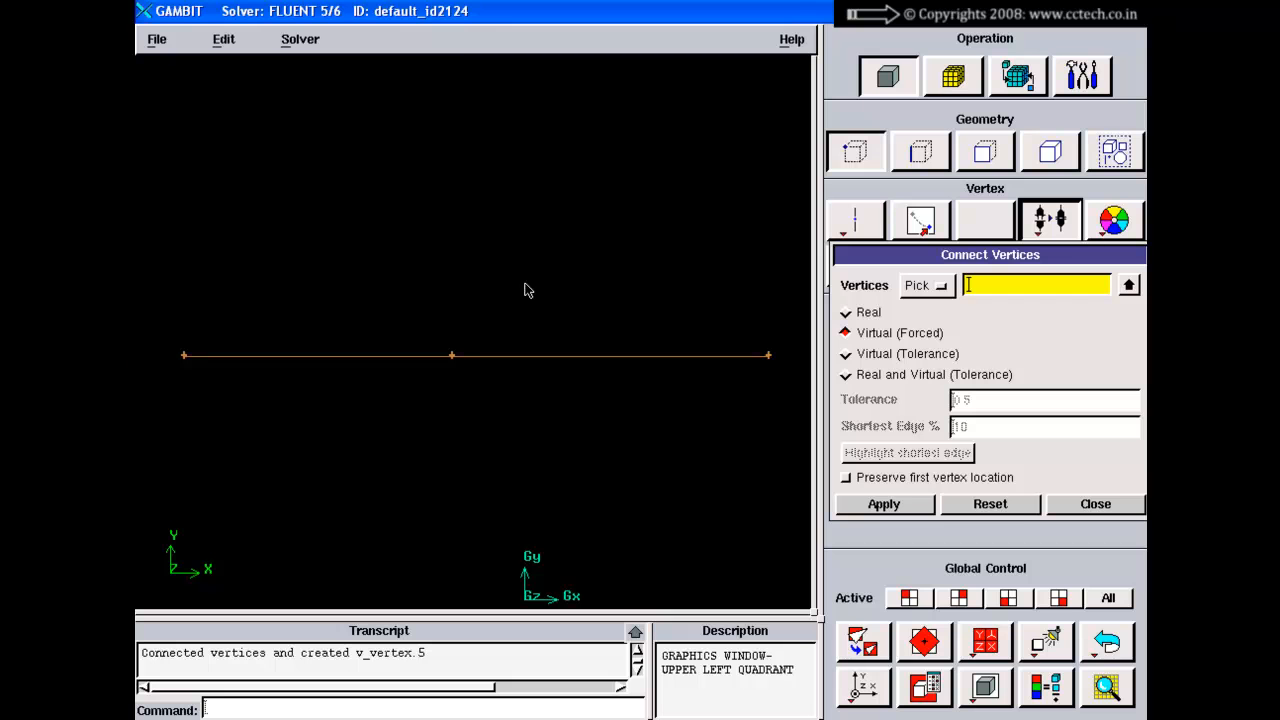
{"action": "right_click_drag", "start_coordinate": [525, 283], "coordinate": [529, 248]}
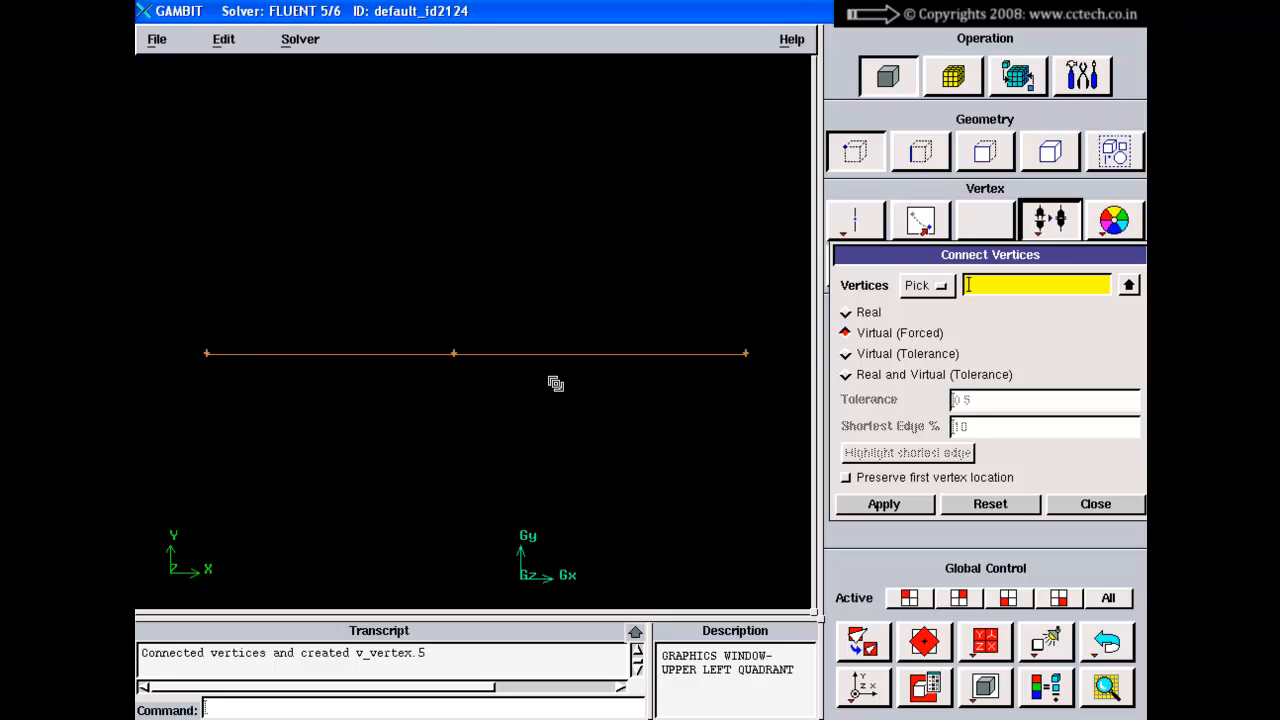
{"action": "right_click_drag", "start_coordinate": [555, 384], "coordinate": [541, 327]}
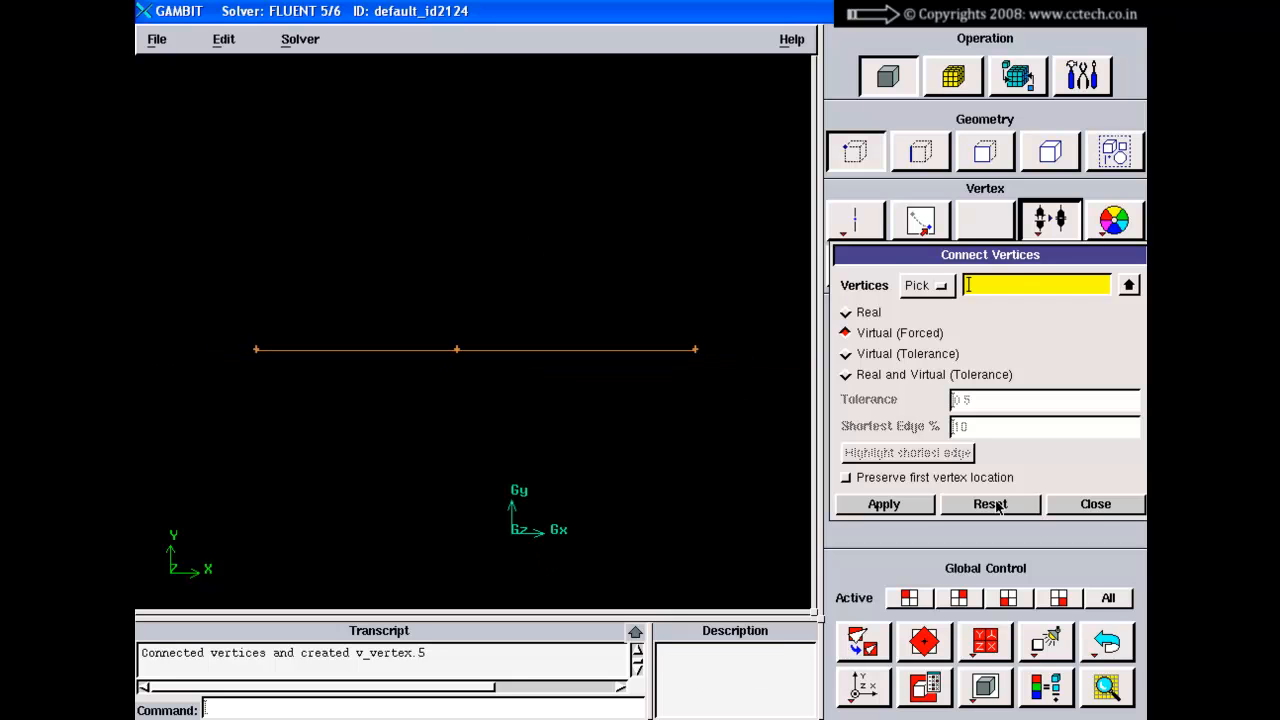
{"action": "left_click", "coordinate": [1096, 506]}
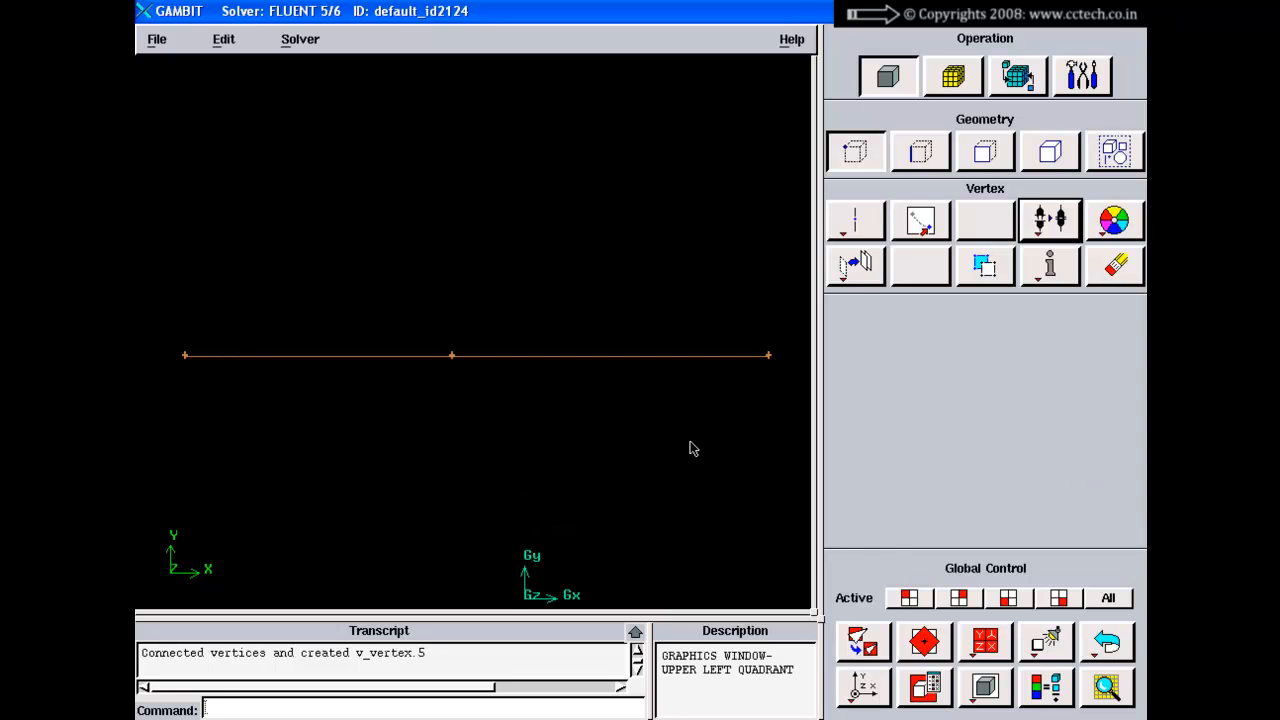
{"action": "left_click", "coordinate": [849, 650]}
{"action": "left_click_drag", "start_coordinate": [617, 483], "coordinate": [594, 297]}
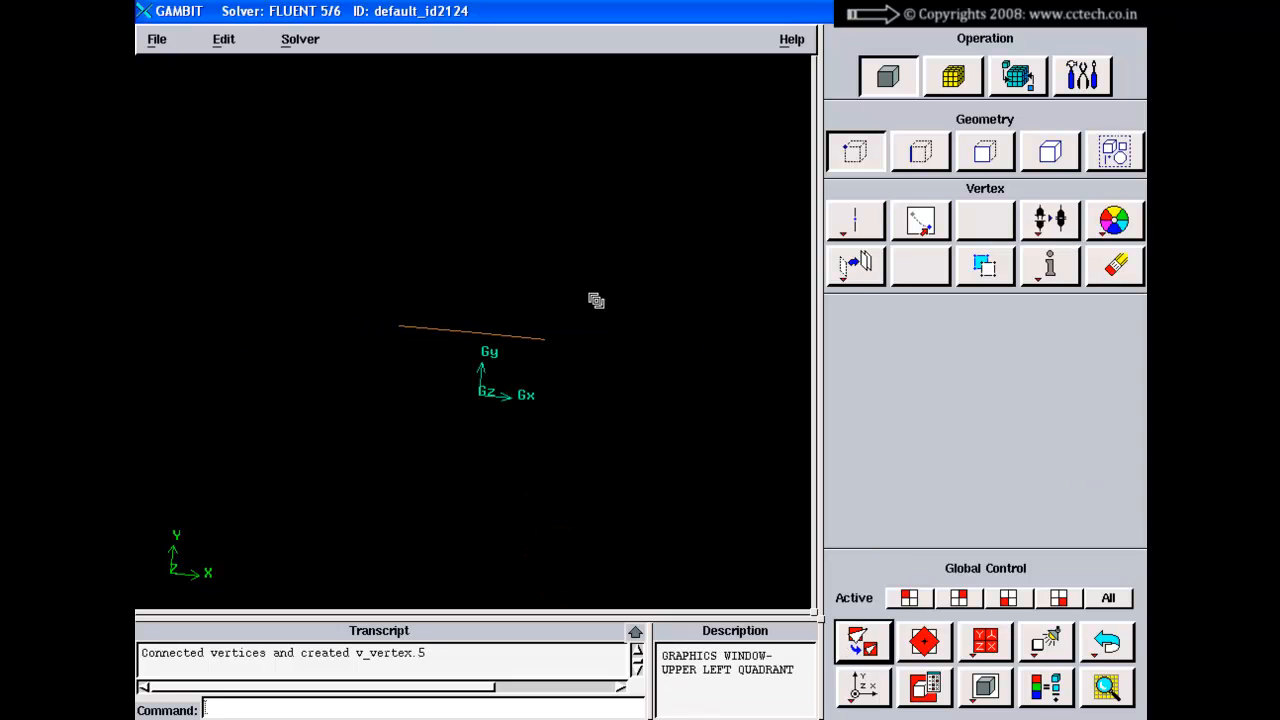
{"action": "left_click", "coordinate": [863, 648]}
{"action": "left_click", "coordinate": [863, 686]}
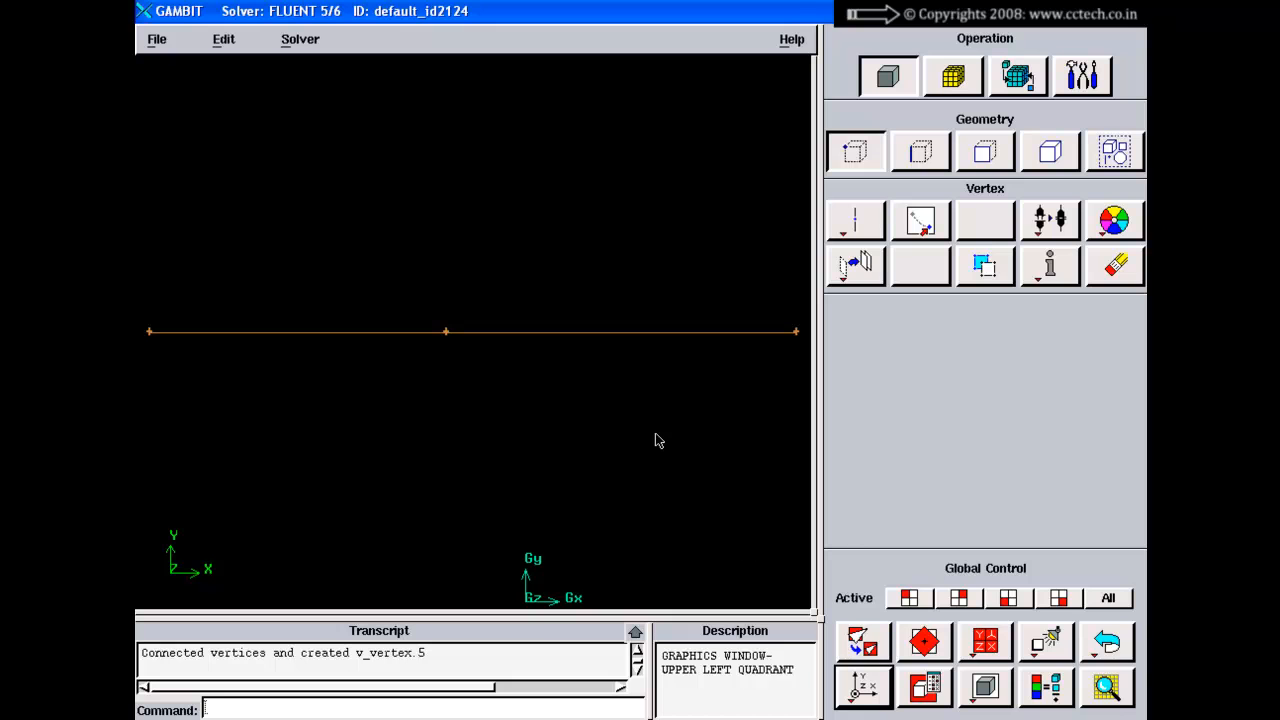
{"action": "right_click", "coordinate": [1022, 218]}
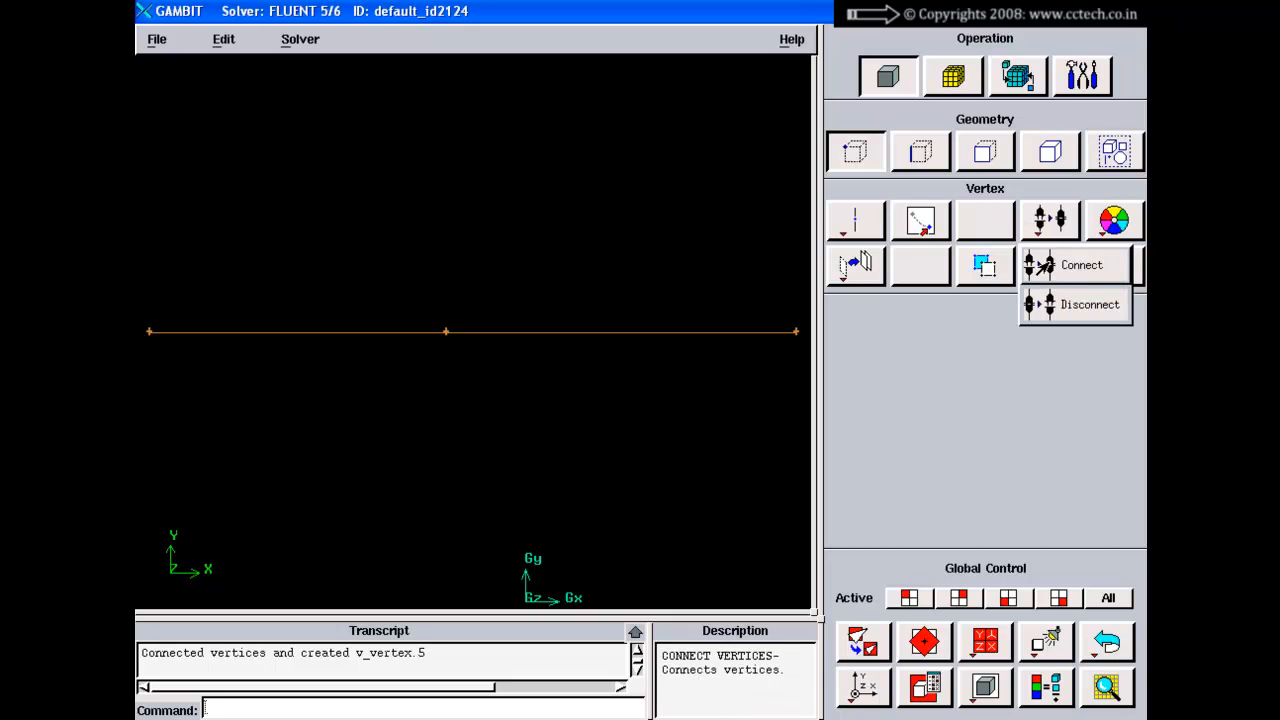
{"action": "left_click", "coordinate": [1080, 263]}
{"action": "left_click_drag", "start_coordinate": [1026, 289], "coordinate": [960, 214]}
{"action": "left_click", "coordinate": [1035, 468]}
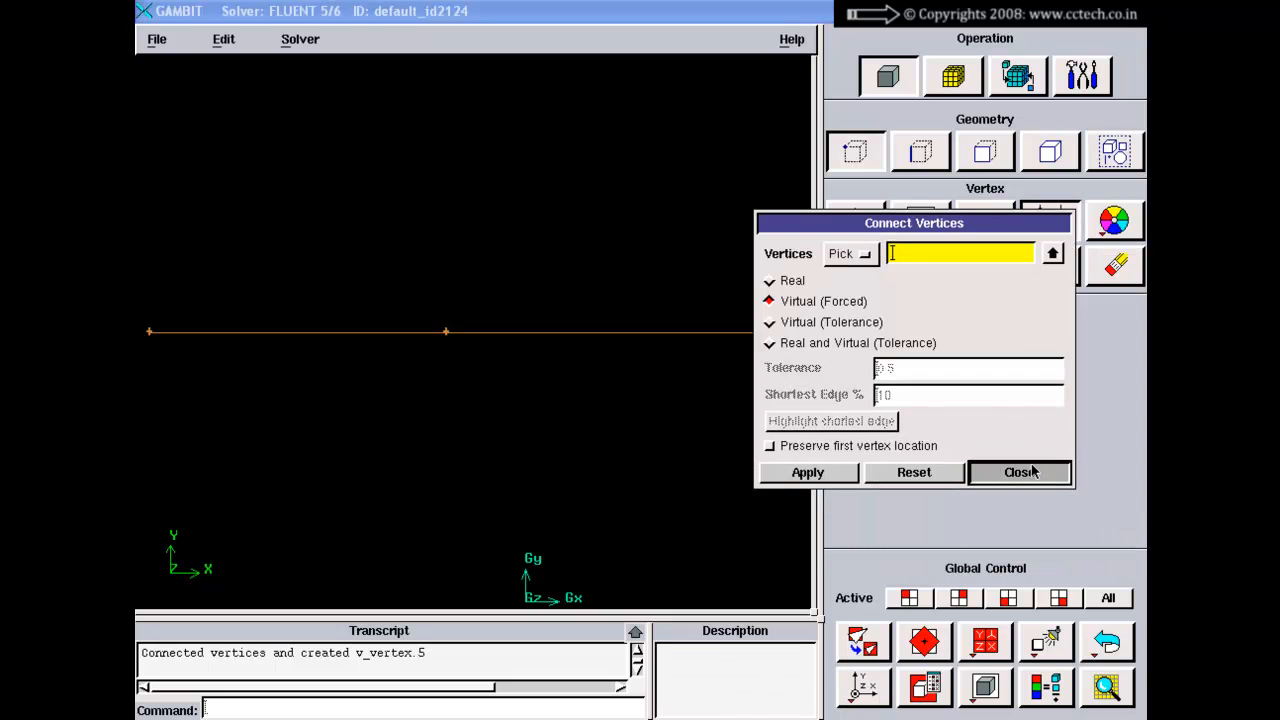
Step: Try to disconnect the edges about the shared middle vertex v_vertex.5
{"action": "right_click", "coordinate": [1050, 218]}
{"action": "left_click", "coordinate": [1078, 304]}
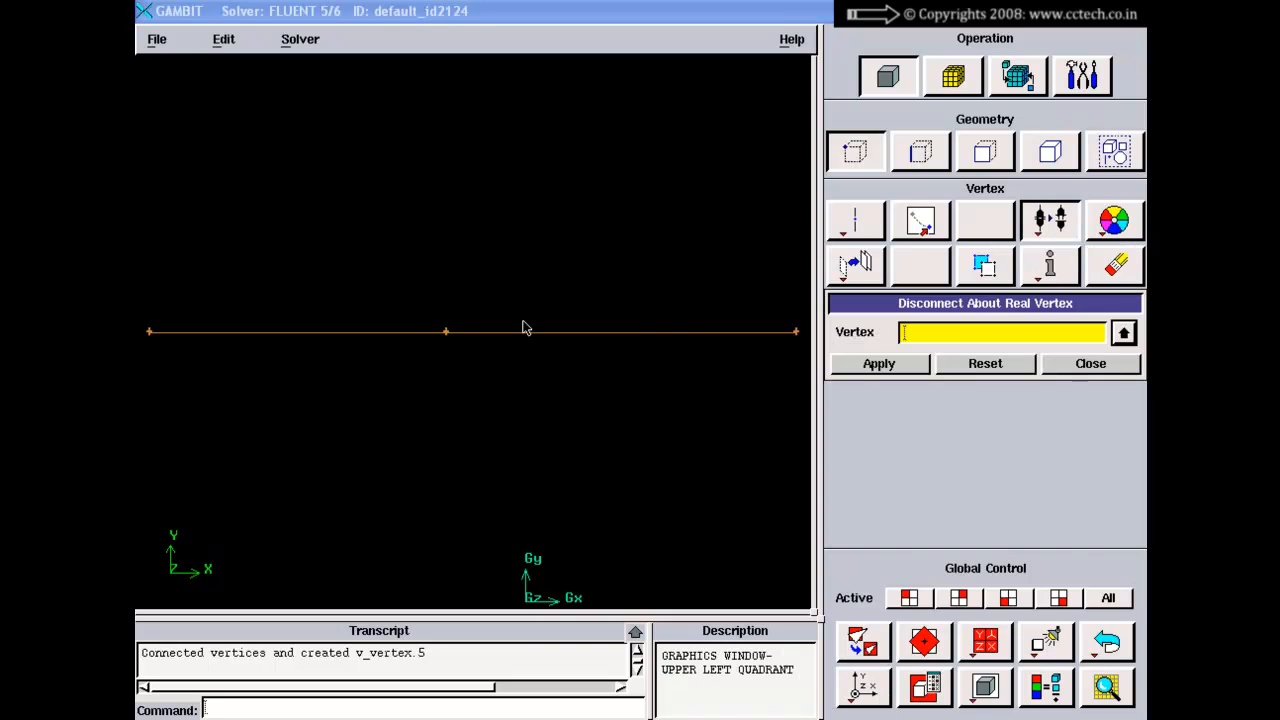
{"action": "left_click", "coordinate": [446, 330], "text": "shift"}
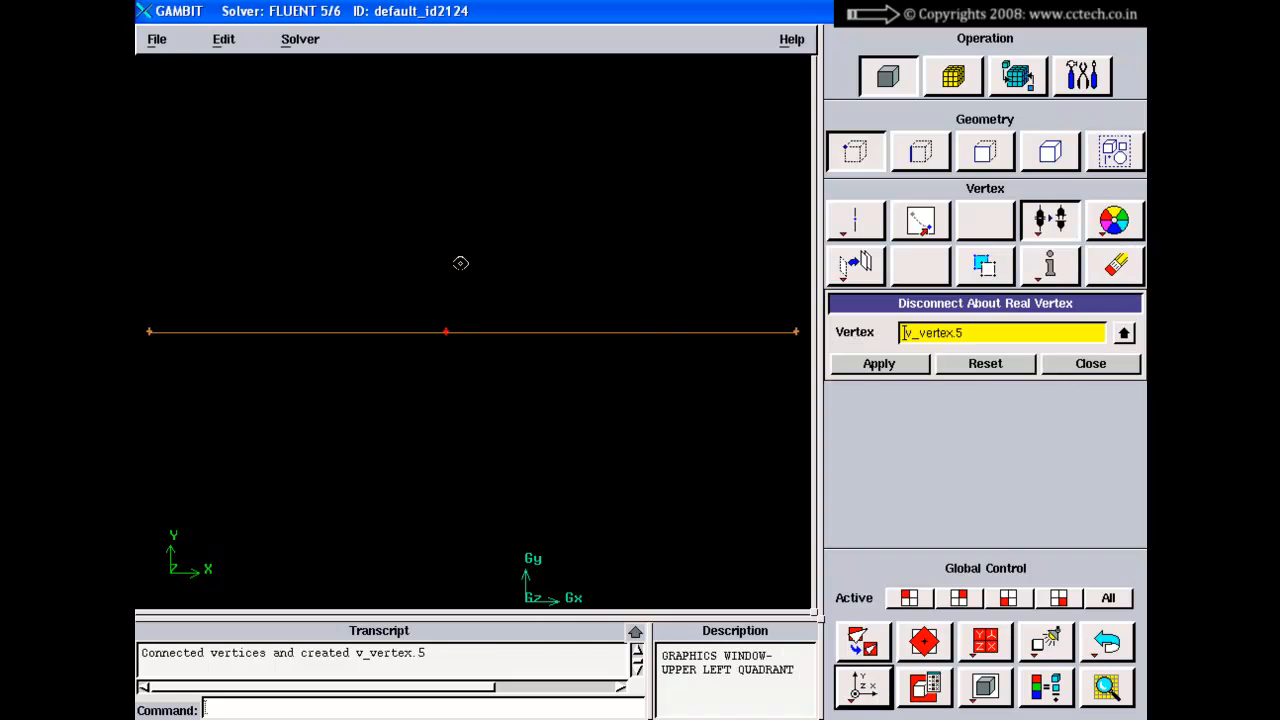
{"action": "middle_click", "coordinate": [461, 262], "text": "shift"}
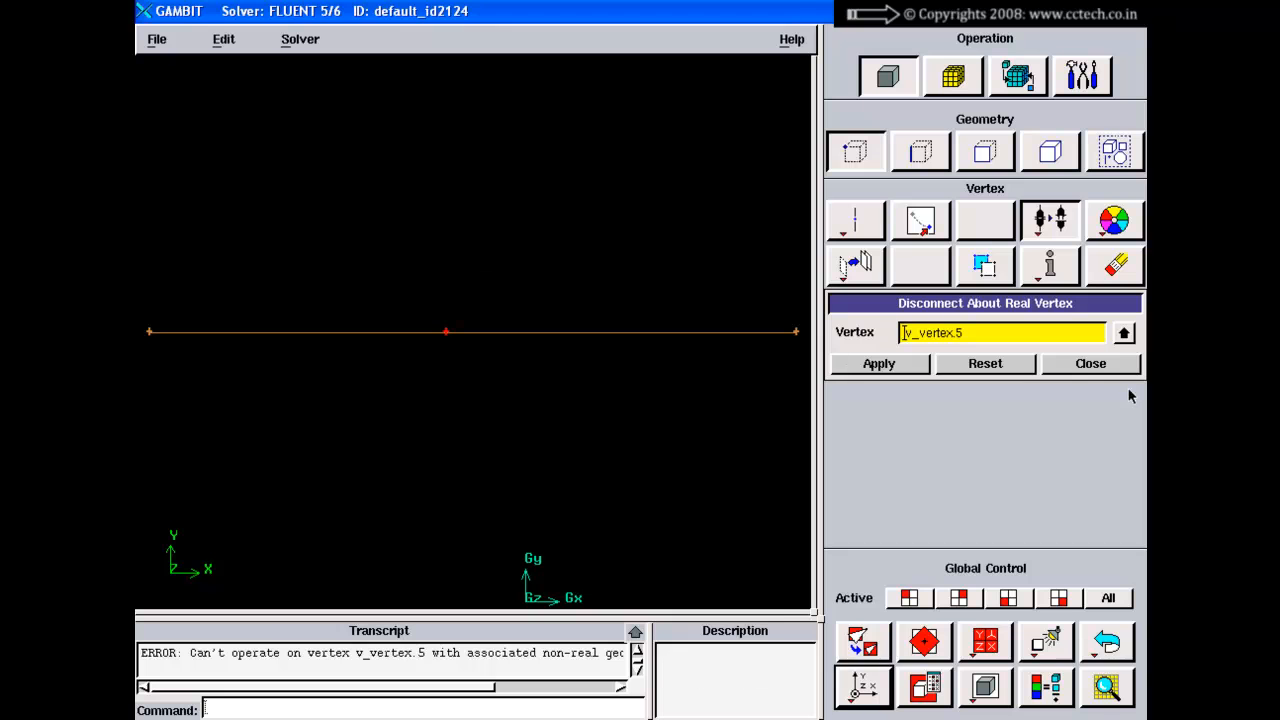
{"action": "left_click", "coordinate": [1088, 363]}
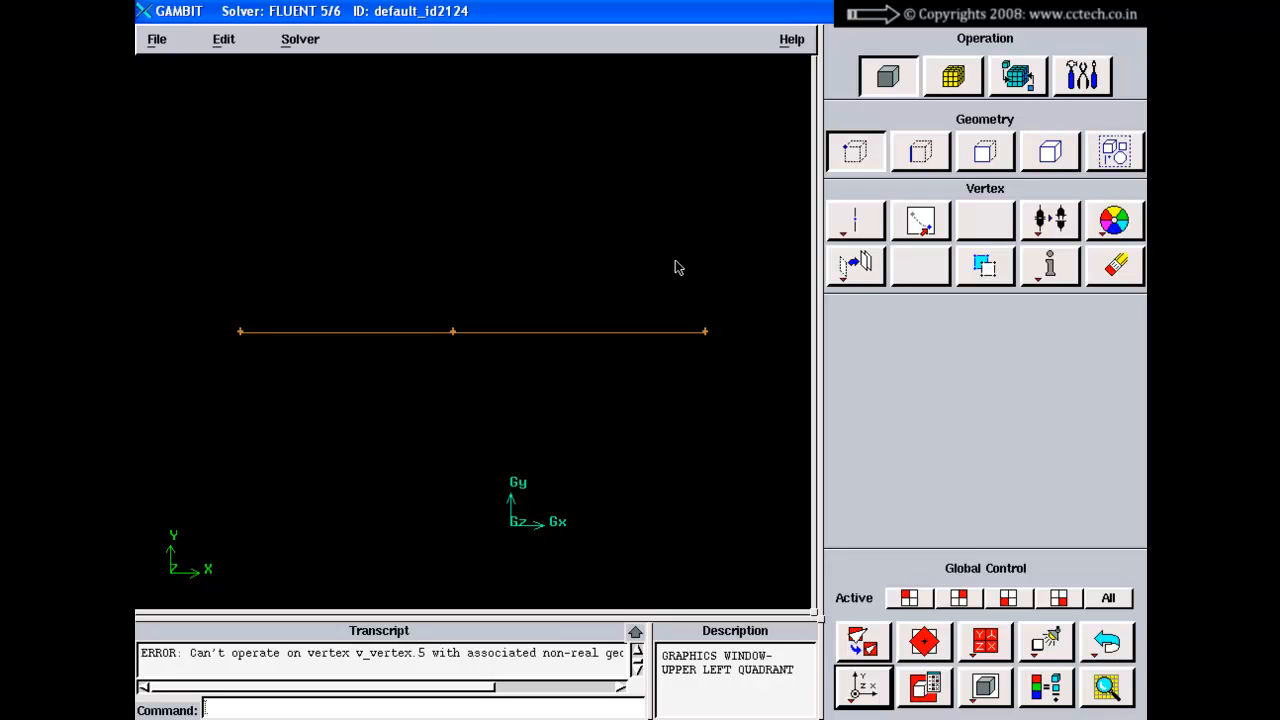
Step: Modify the label of vertex.4, at the right end of the edges, to start
{"action": "right_click", "coordinate": [1104, 228]}
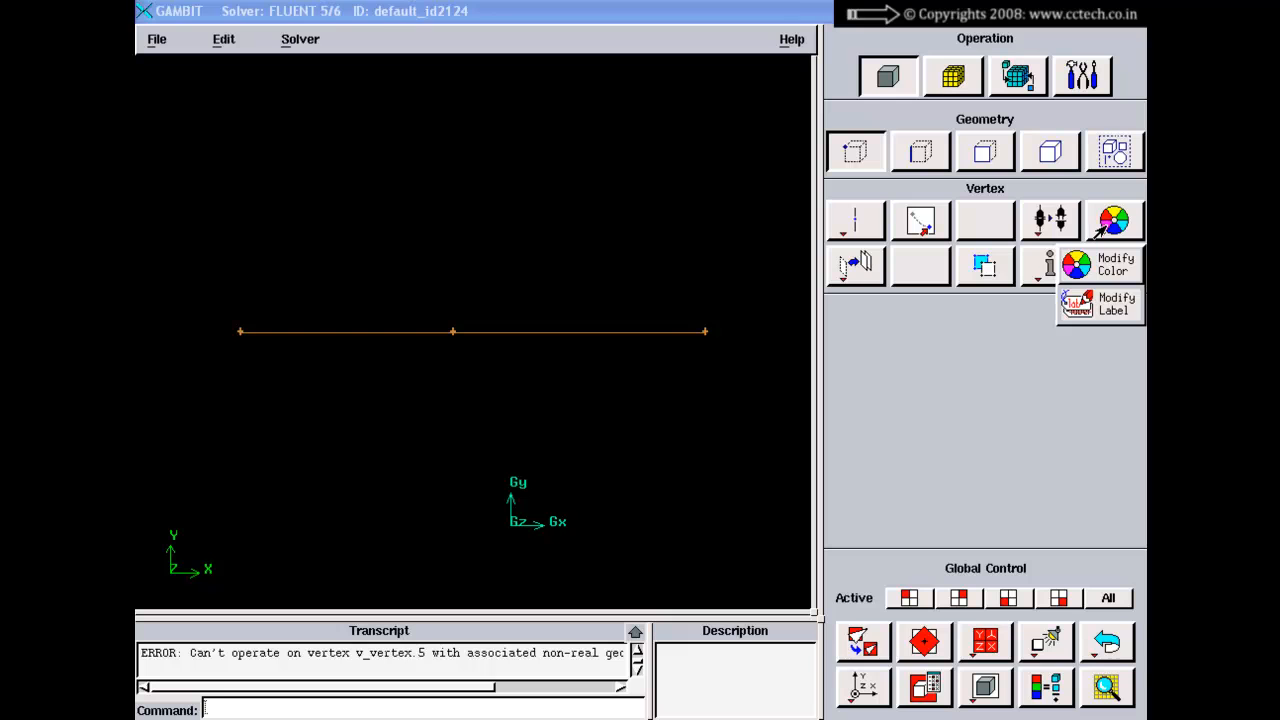
{"action": "left_click", "coordinate": [1100, 304]}
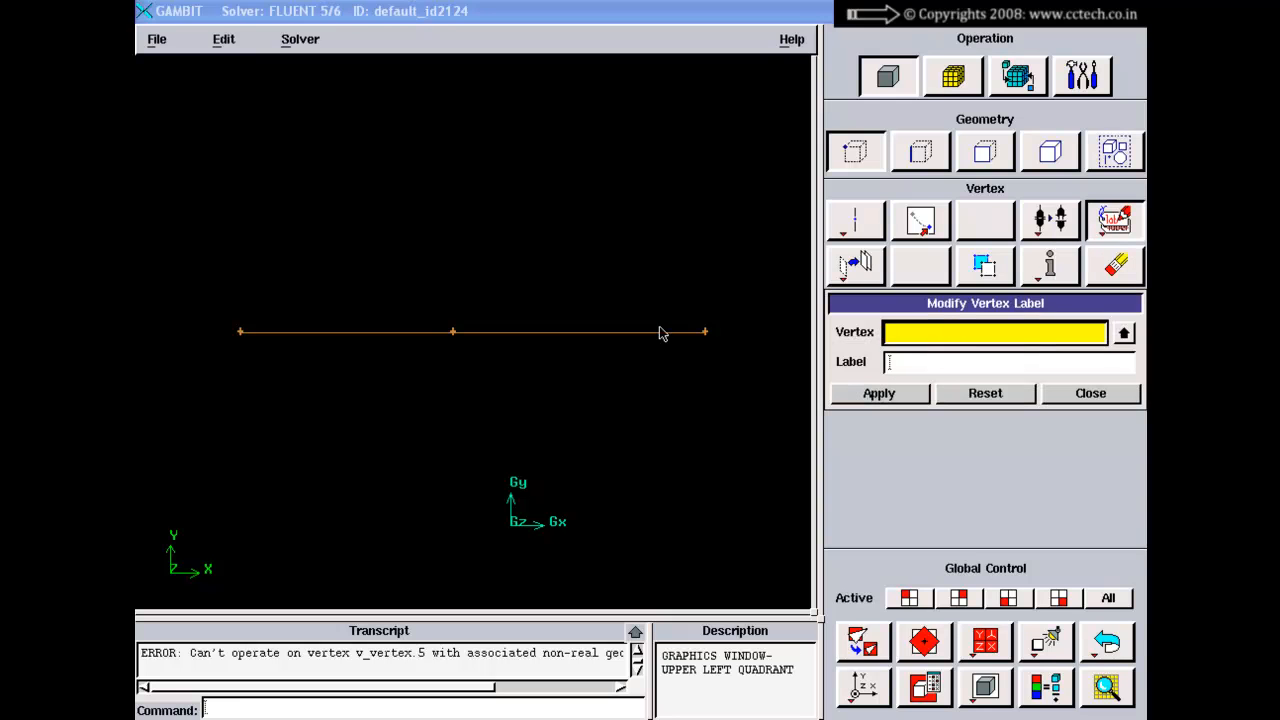
{"action": "left_click", "coordinate": [705, 331], "text": "shift"}
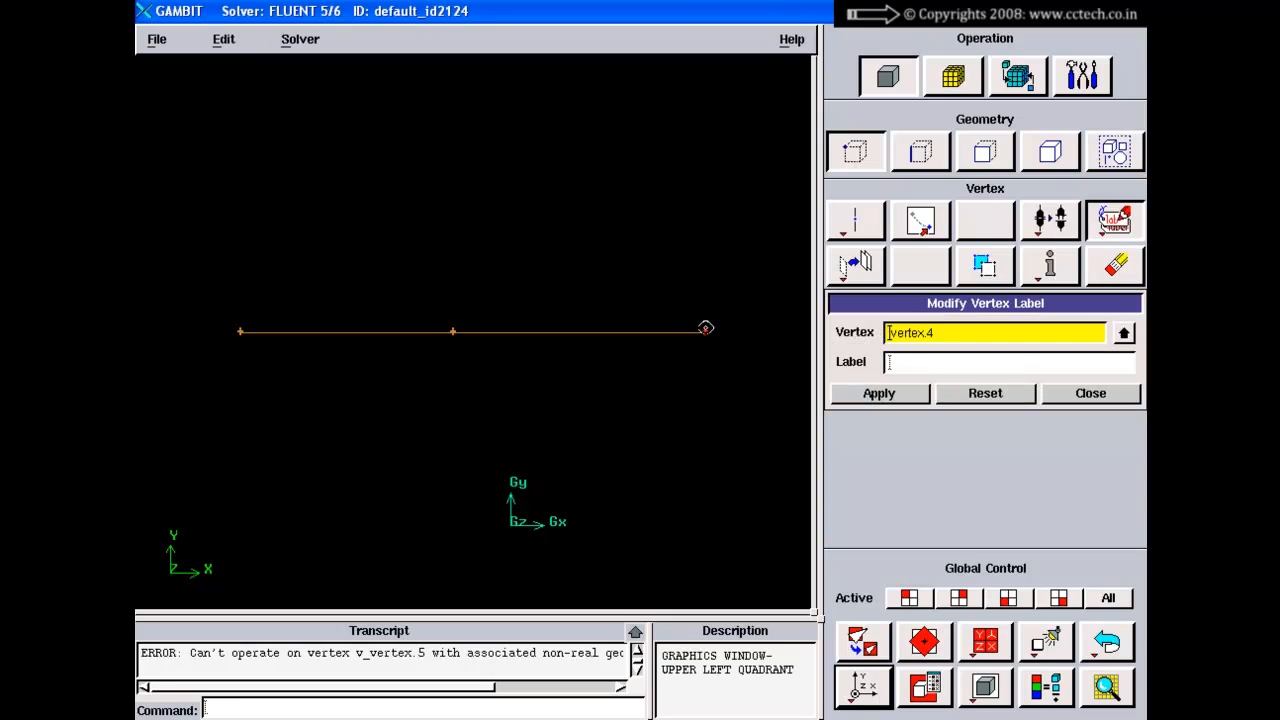
{"action": "left_click", "coordinate": [906, 367]}
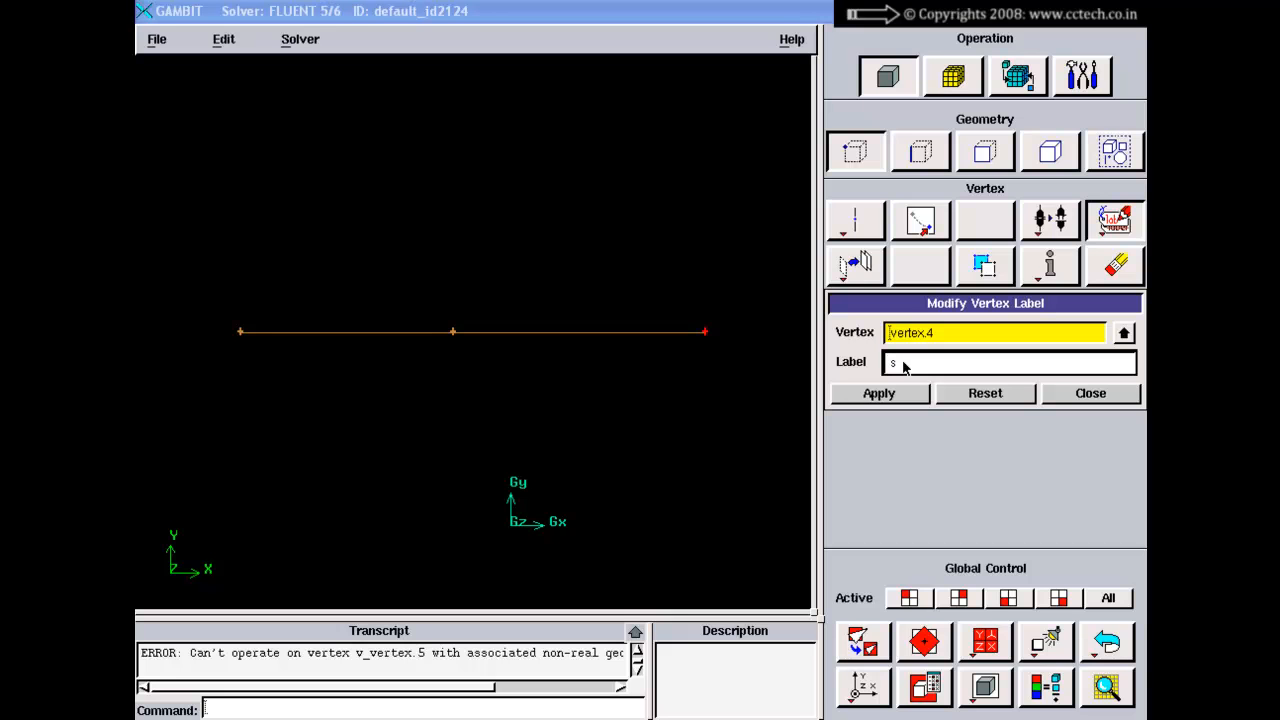
{"action": "left_click", "coordinate": [873, 393]}
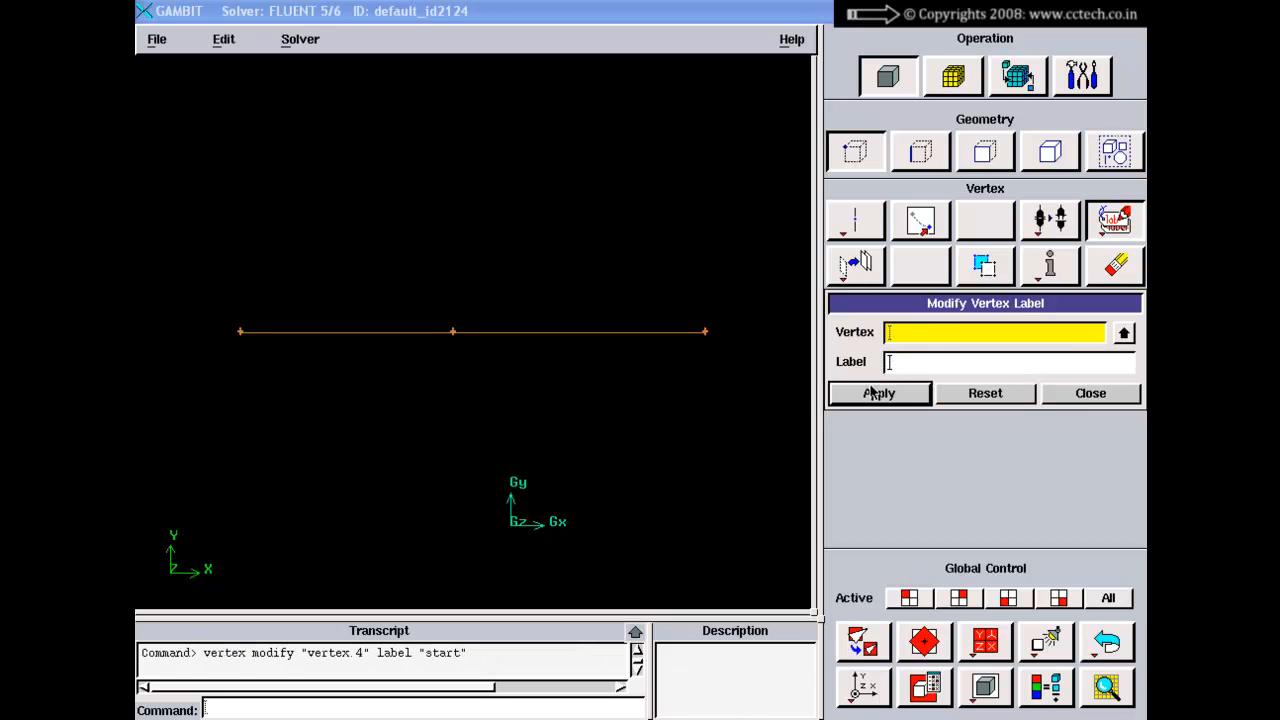
{"action": "left_click", "coordinate": [1065, 398]}
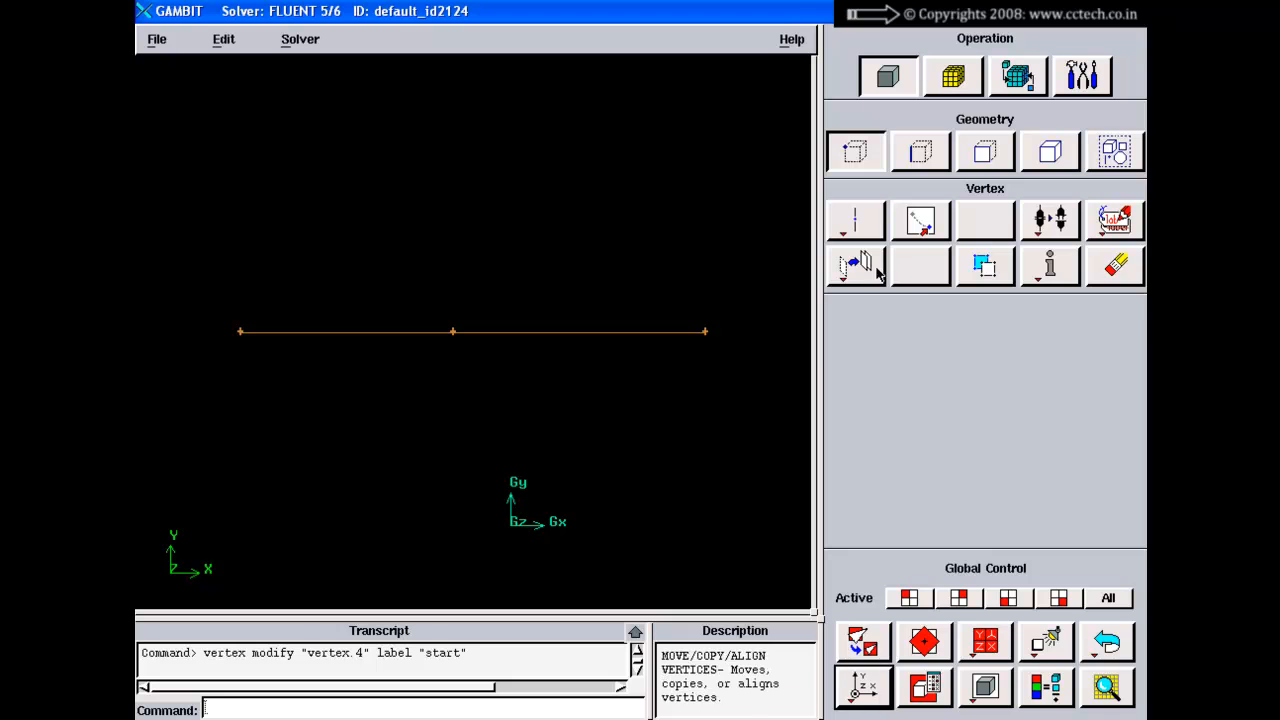
{"action": "right_click", "coordinate": [845, 262]}
{"action": "right_click", "coordinate": [1109, 231]}
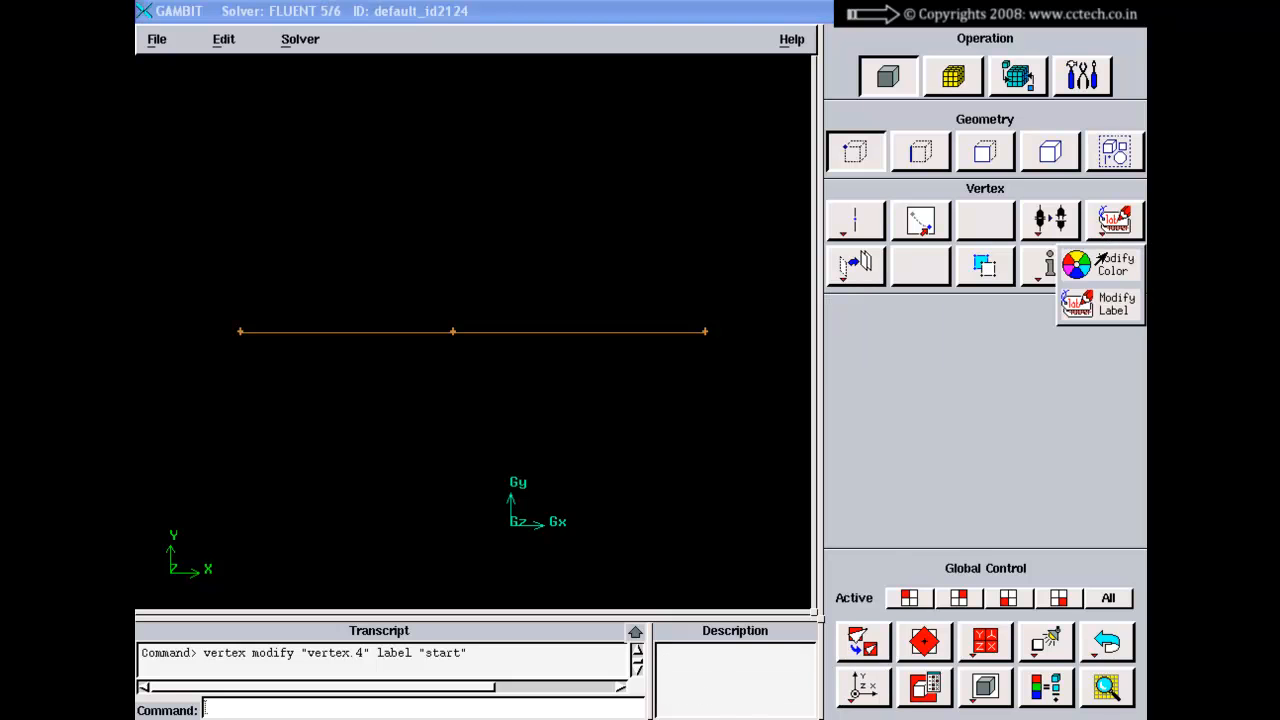
{"action": "left_click", "coordinate": [1014, 356]}
{"action": "right_click", "coordinate": [853, 267]}
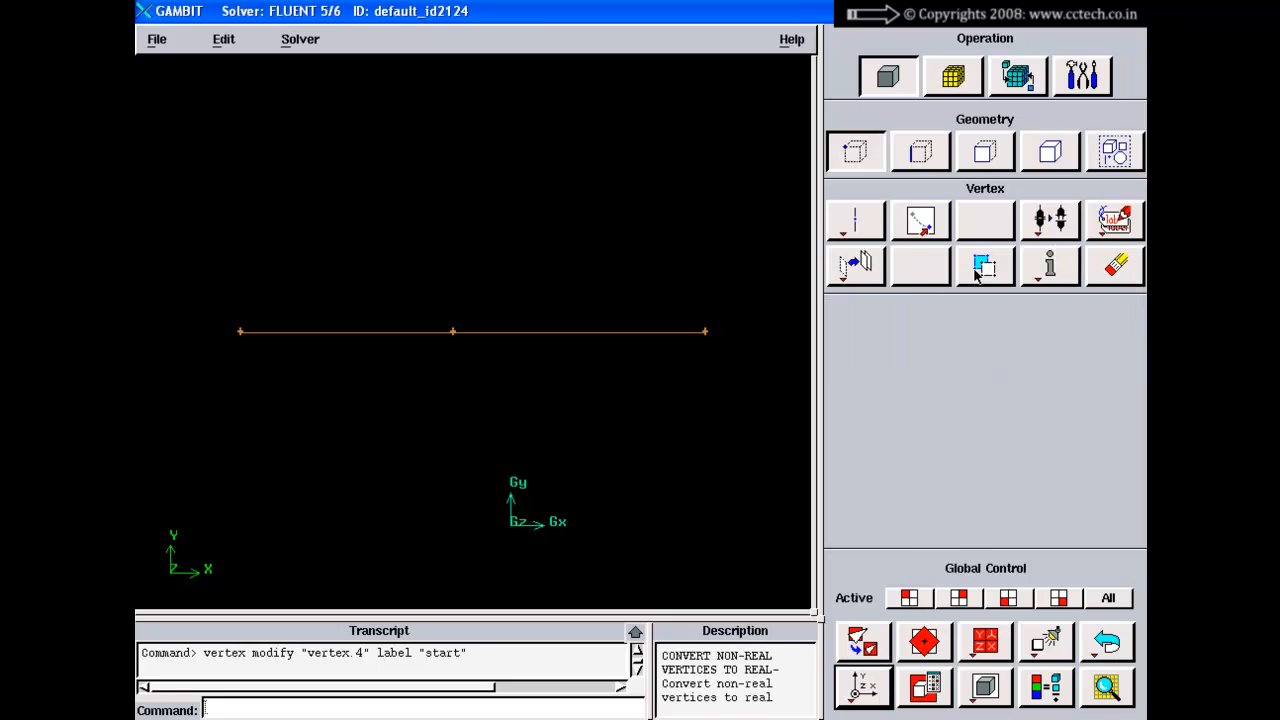
{"action": "right_click", "coordinate": [1101, 219]}
{"action": "left_click", "coordinate": [1095, 264]}
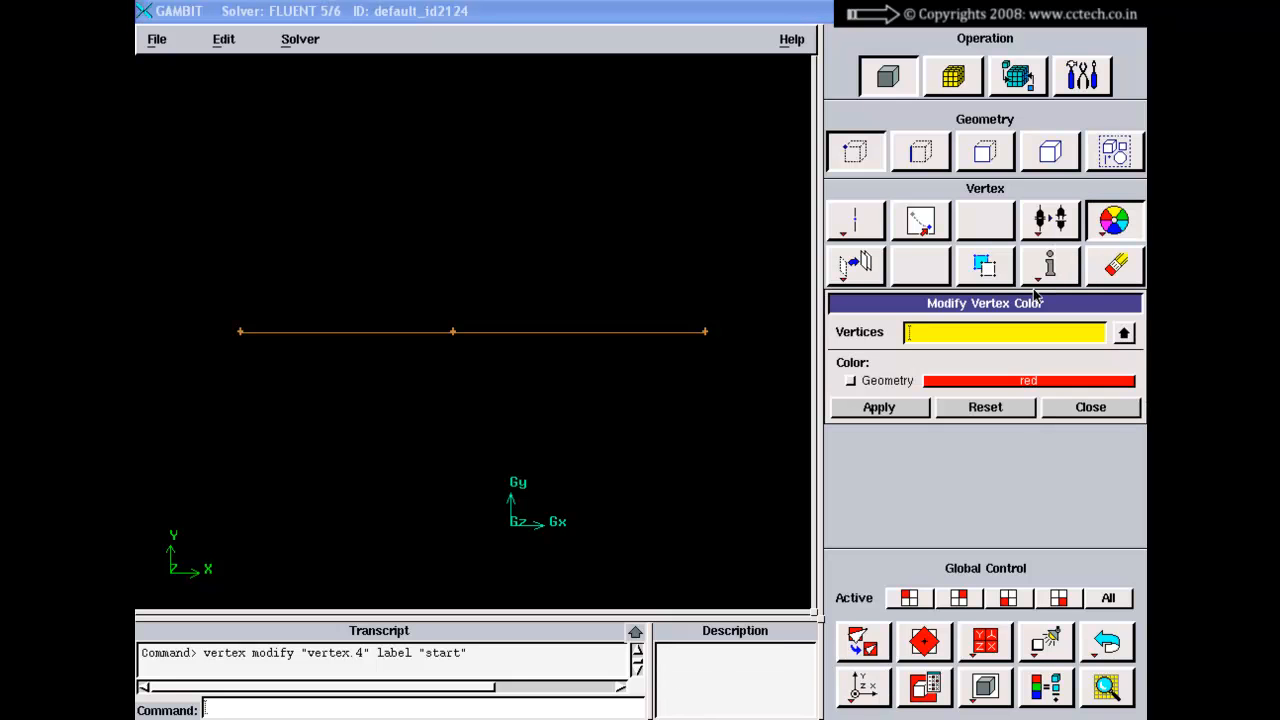
{"action": "left_click", "coordinate": [1068, 410]}
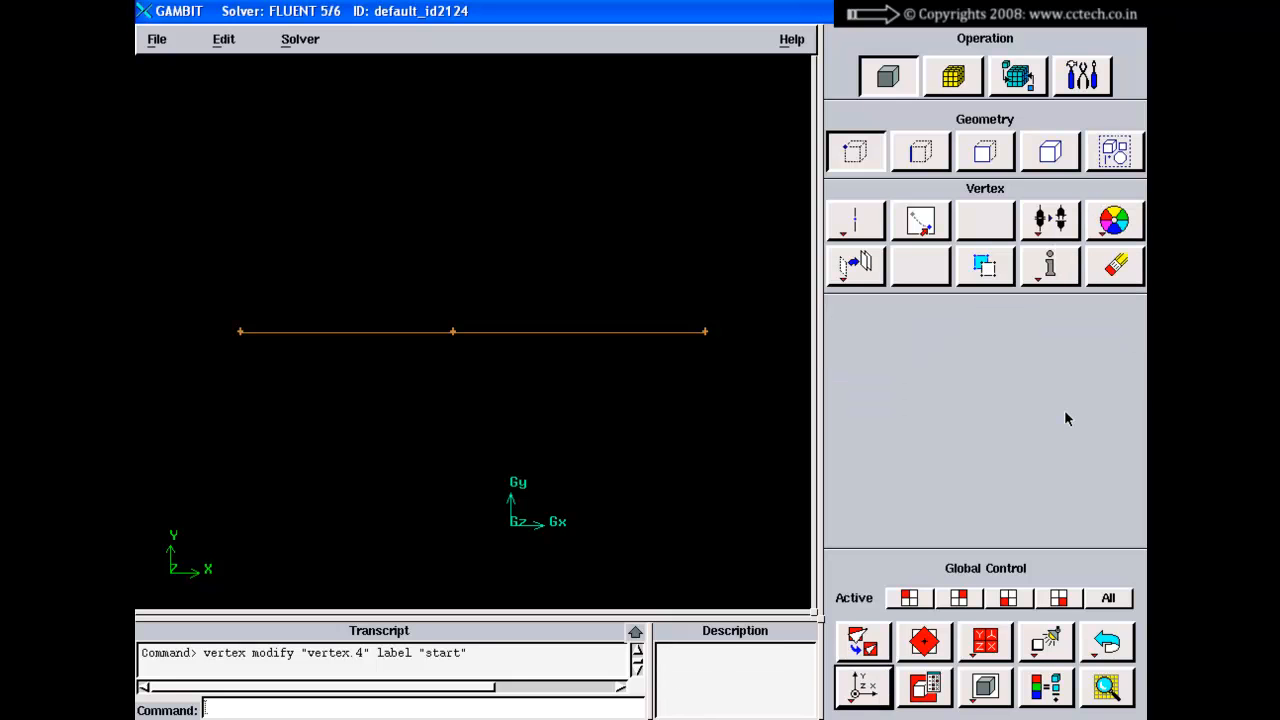
{"action": "right_click", "coordinate": [856, 268]}
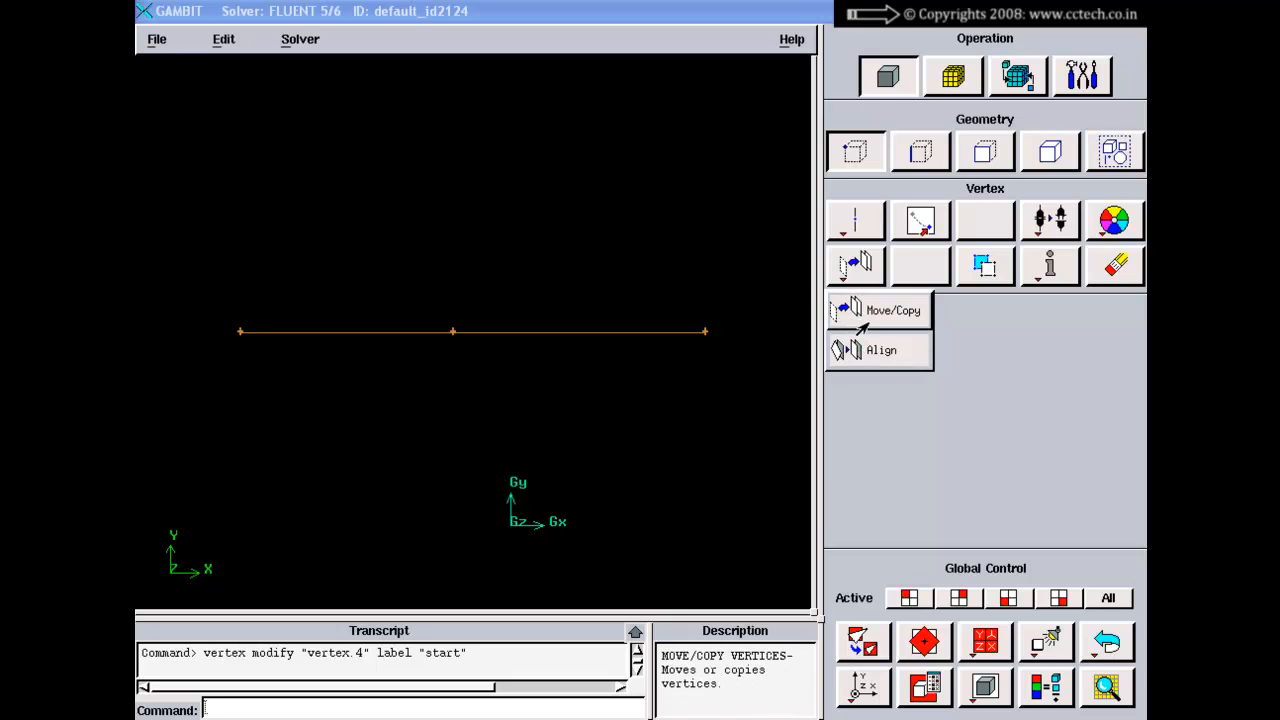
{"action": "left_click", "coordinate": [862, 310]}
Step: Convert the nonreal vertex shared by the two edges to a real vertex
{"action": "left_click", "coordinate": [985, 264]}
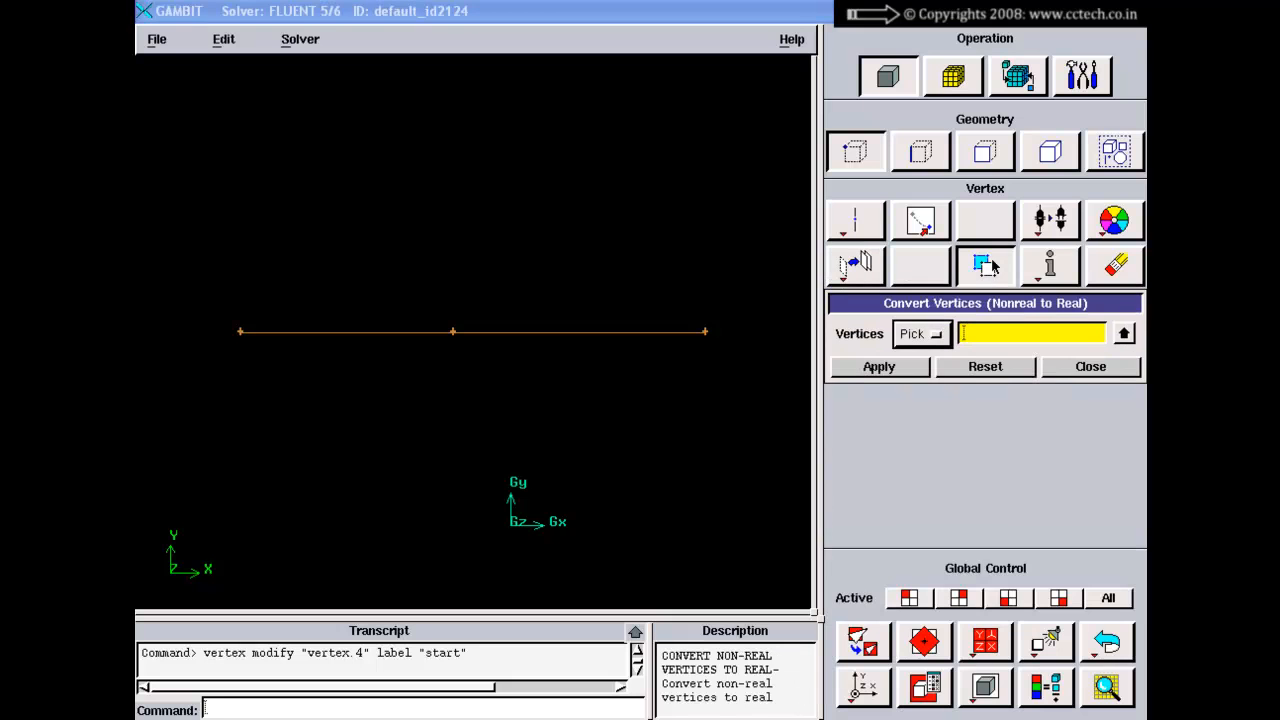
{"action": "left_click", "coordinate": [461, 331], "text": "shift"}
{"action": "middle_click", "coordinate": [484, 244], "text": "shift"}
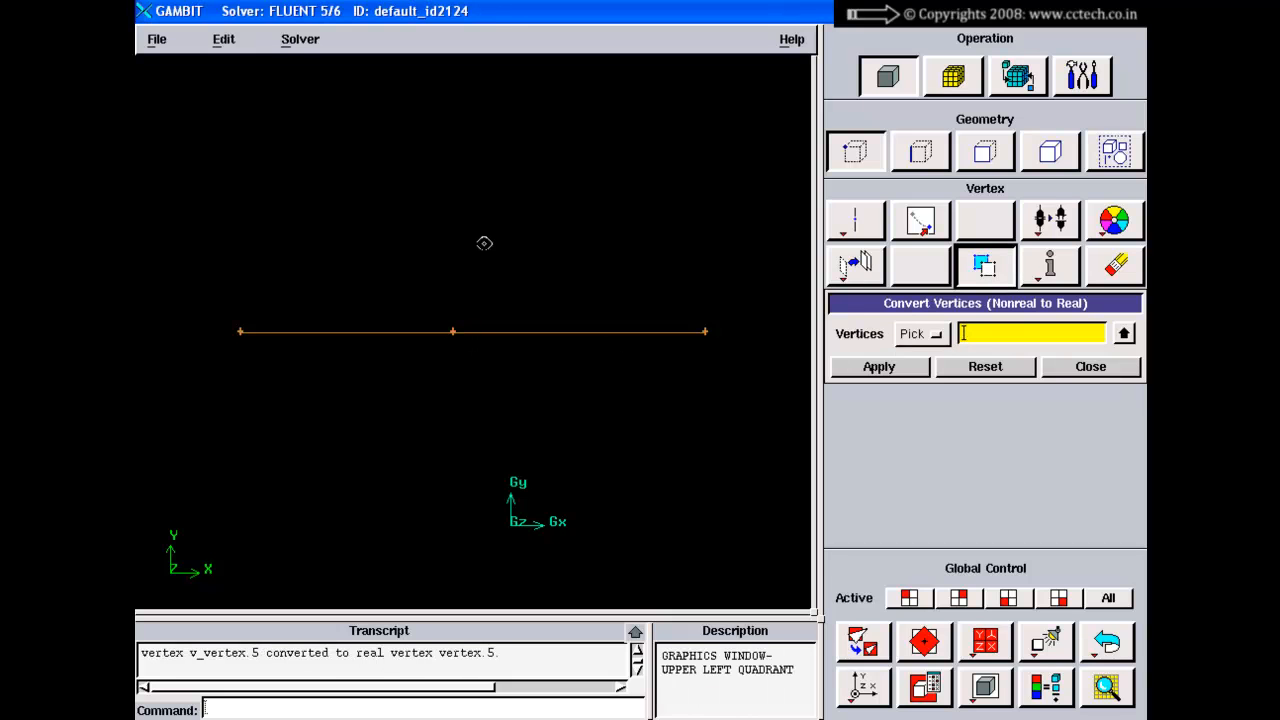
{"action": "right_click_drag", "start_coordinate": [484, 250], "coordinate": [489, 377]}
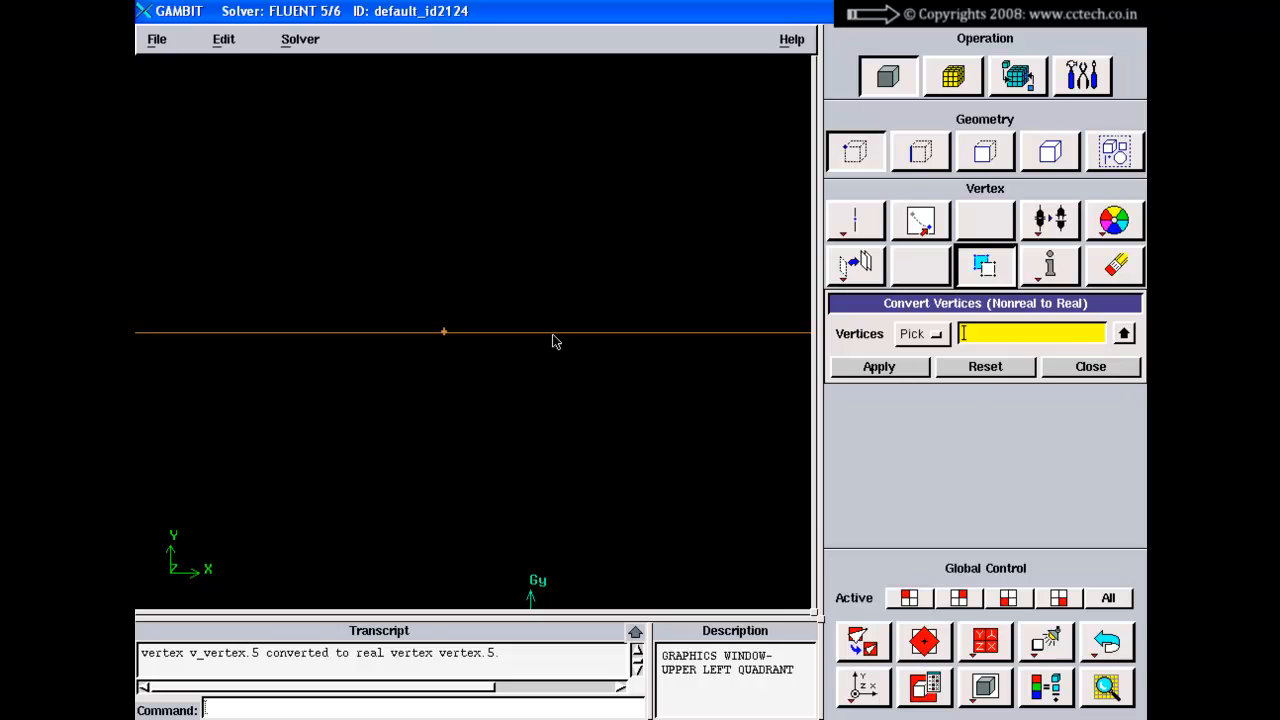
{"action": "left_click", "coordinate": [1100, 367]}
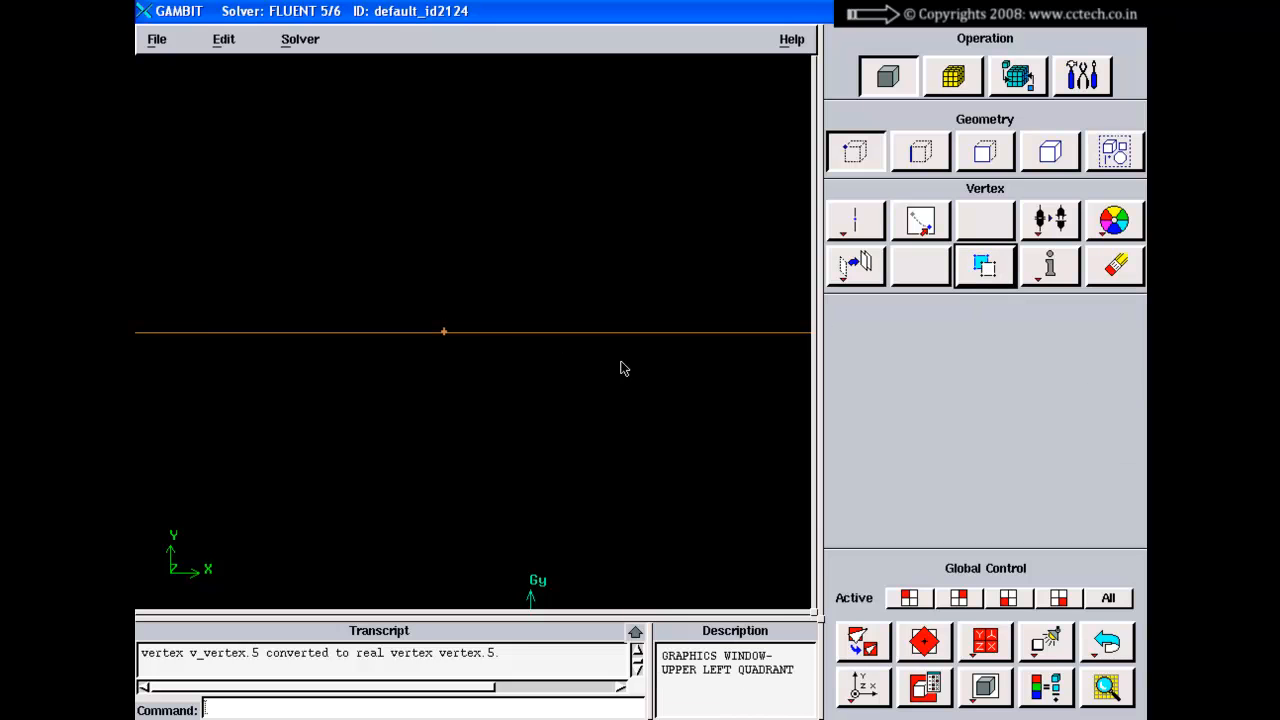
{"action": "right_click_drag", "start_coordinate": [582, 368], "coordinate": [577, 303]}
{"action": "left_click", "coordinate": [862, 641]}
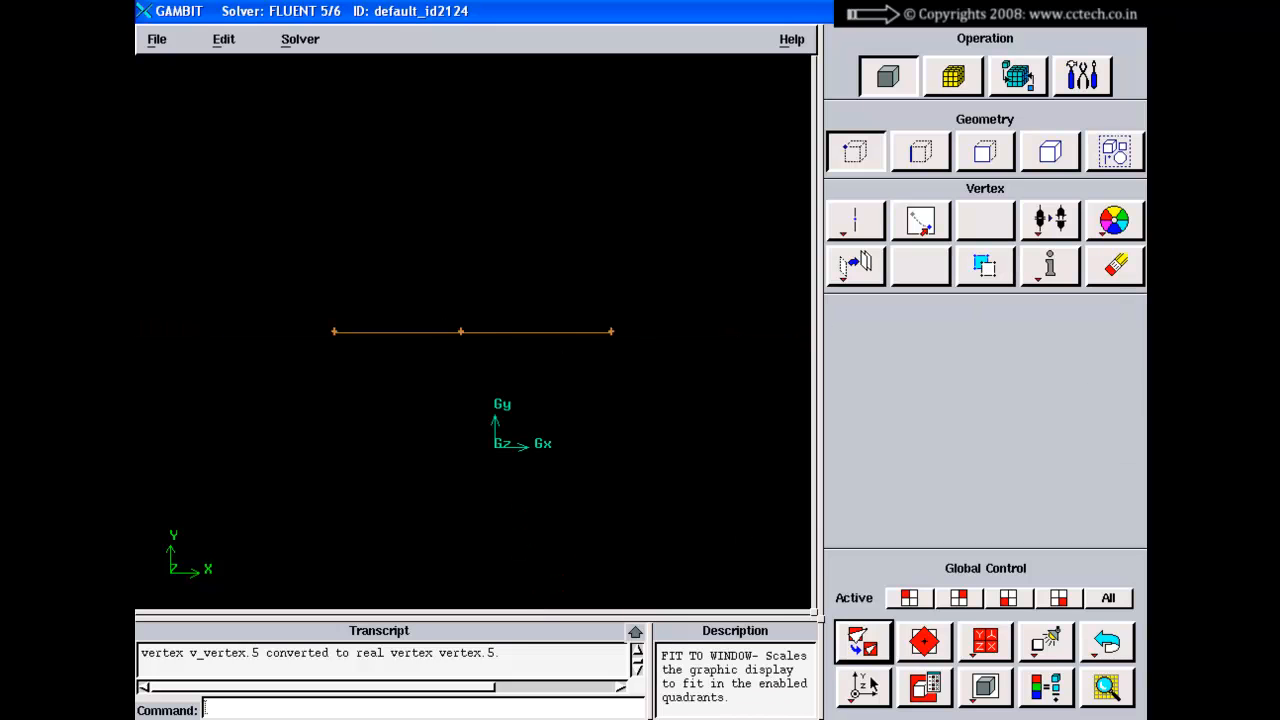
Step: Summarize the vertex labelled start and read its listing in the enlarged transcript
{"action": "right_click", "coordinate": [1034, 262]}
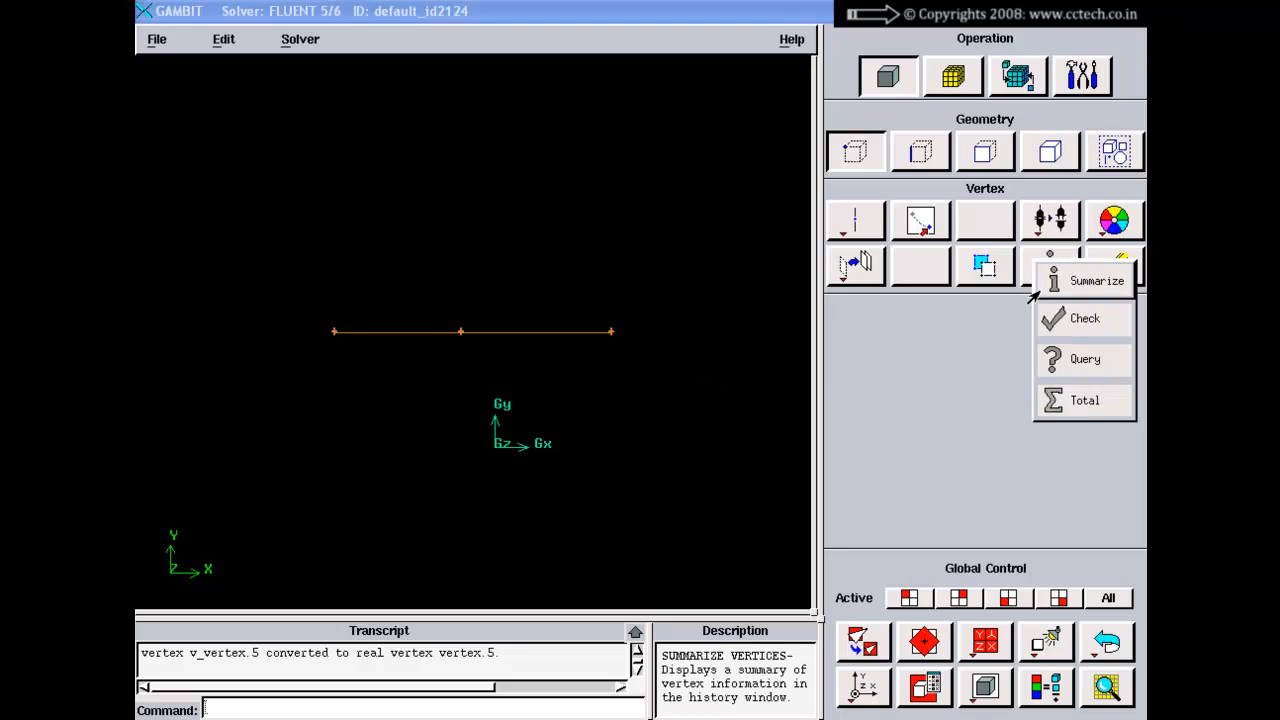
{"action": "left_click", "coordinate": [1051, 272]}
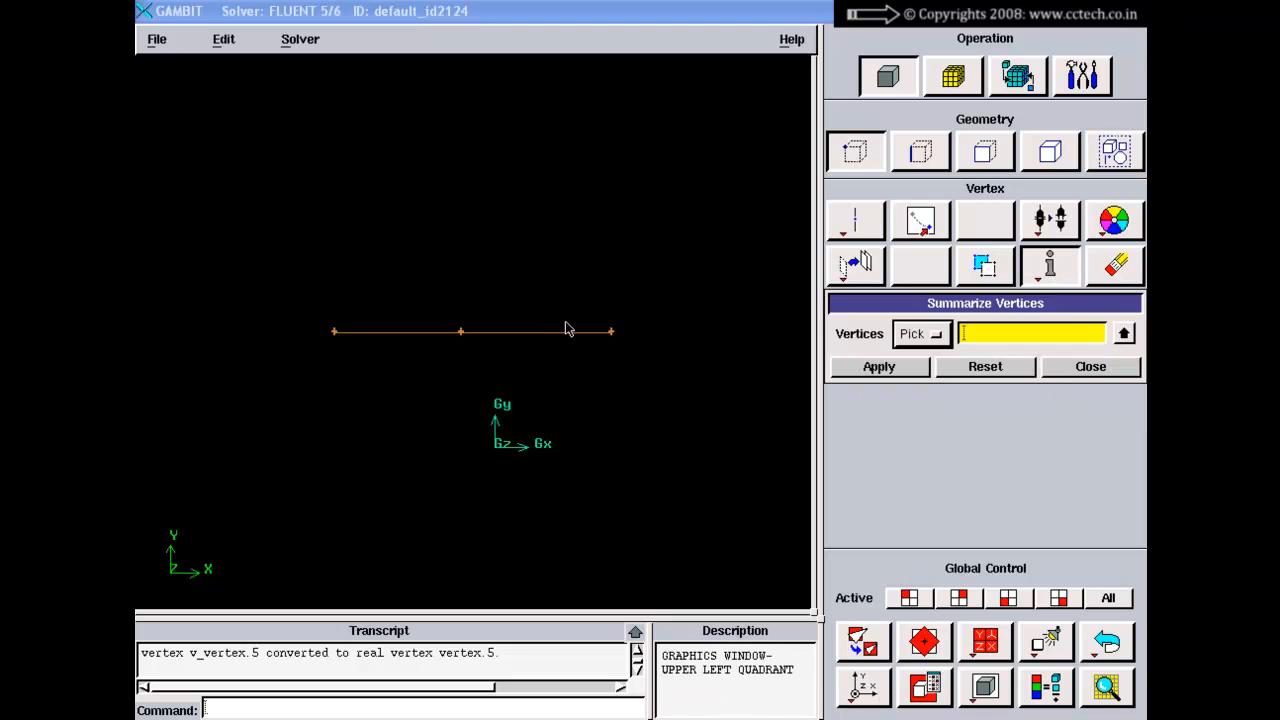
{"action": "left_click", "coordinate": [614, 329], "text": "shift"}
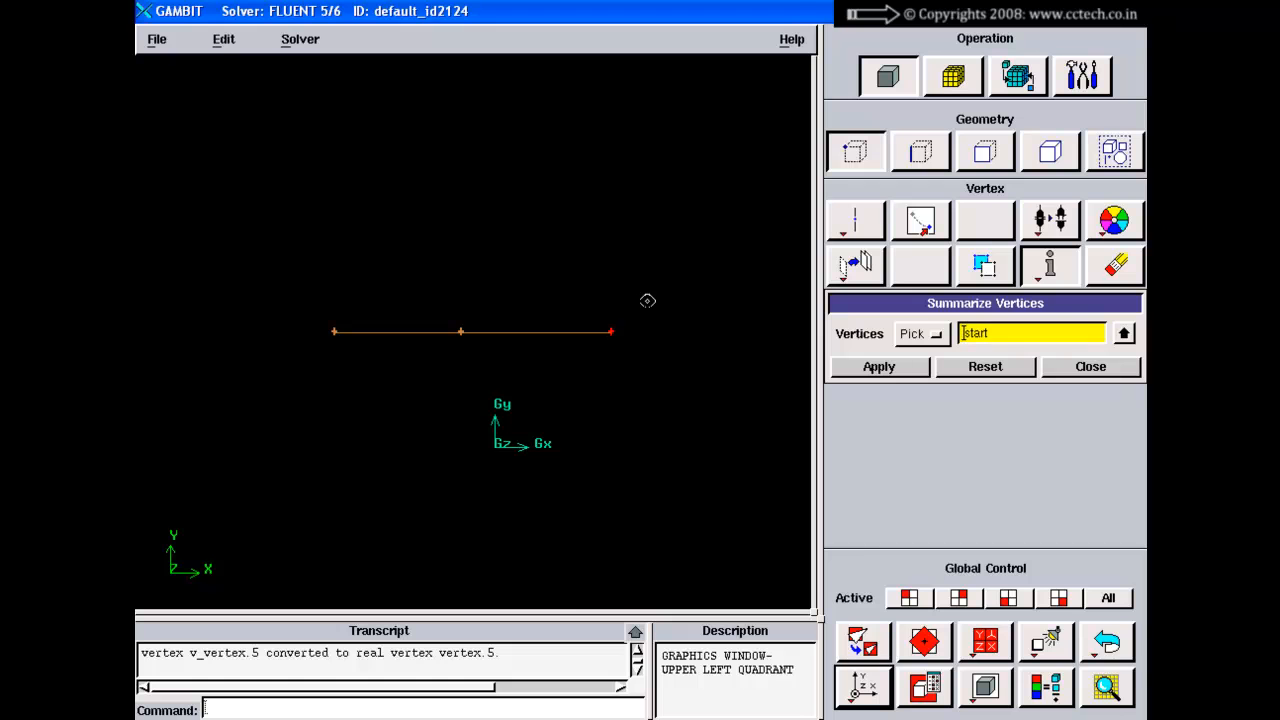
{"action": "middle_click", "coordinate": [649, 297], "text": "shift"}
{"action": "left_click", "coordinate": [635, 632]}
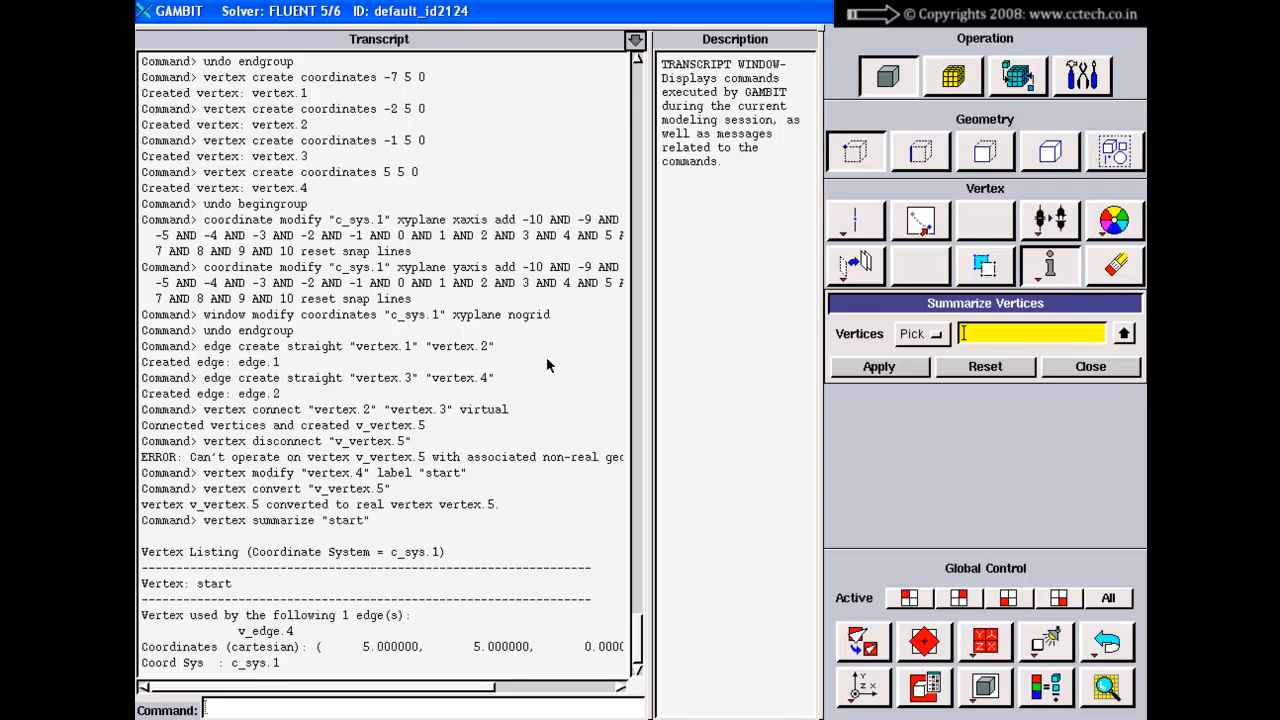
{"action": "left_click", "coordinate": [635, 40]}
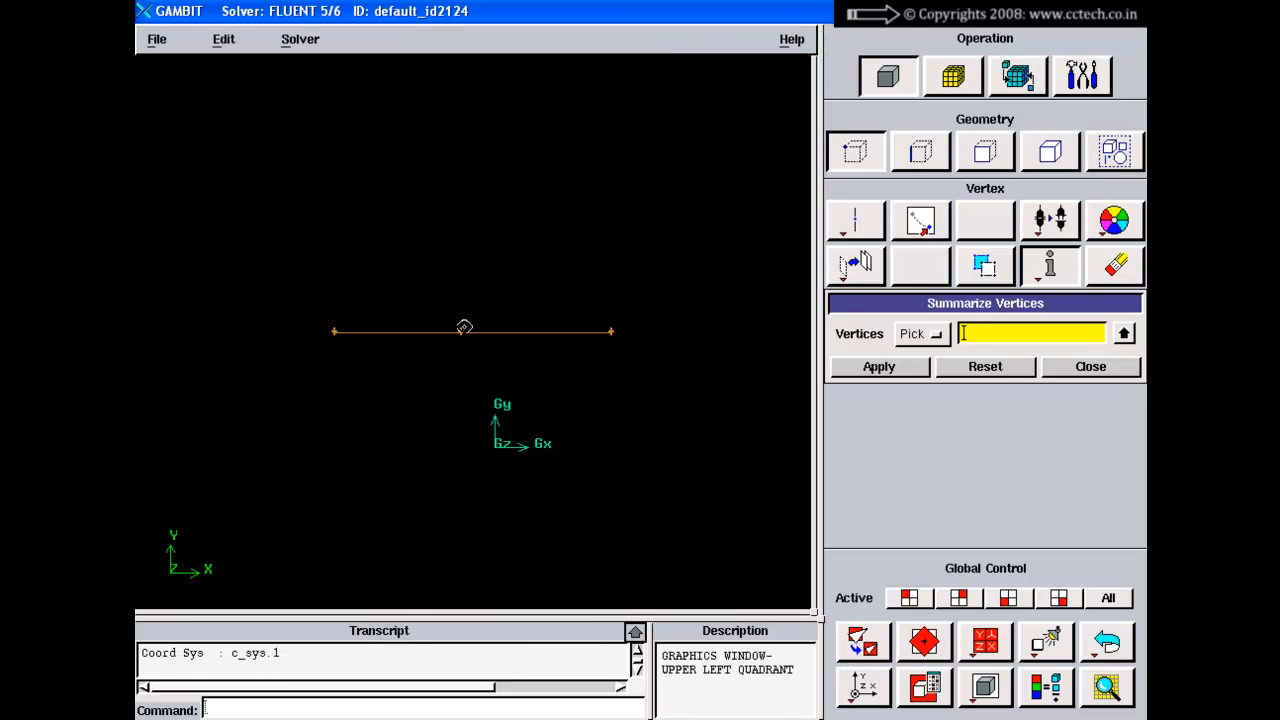
Step: Summarize the middle vertex shared by both edges and examine which edges use it in the enlarged transcript
{"action": "left_click", "coordinate": [462, 331], "text": "shift"}
{"action": "middle_click", "coordinate": [463, 312], "text": "shift"}
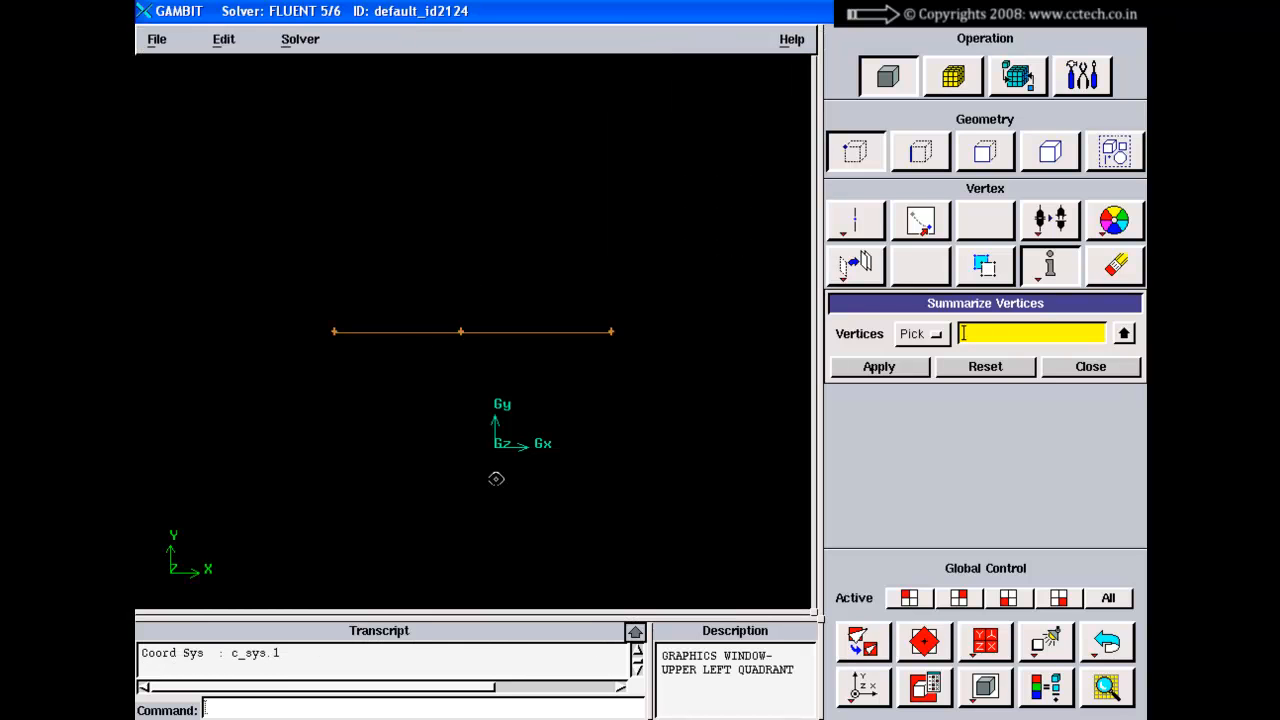
{"action": "left_click", "coordinate": [635, 634]}
{"action": "left_click", "coordinate": [302, 631]}
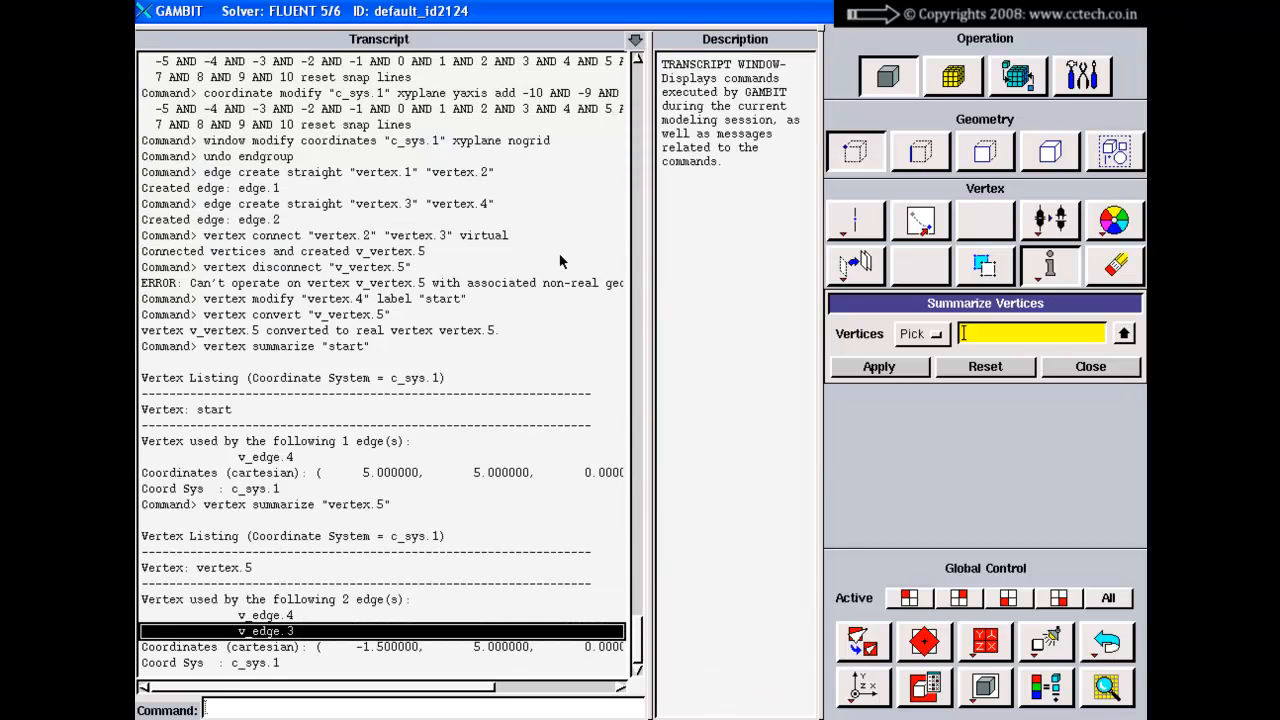
{"action": "left_click", "coordinate": [635, 40]}
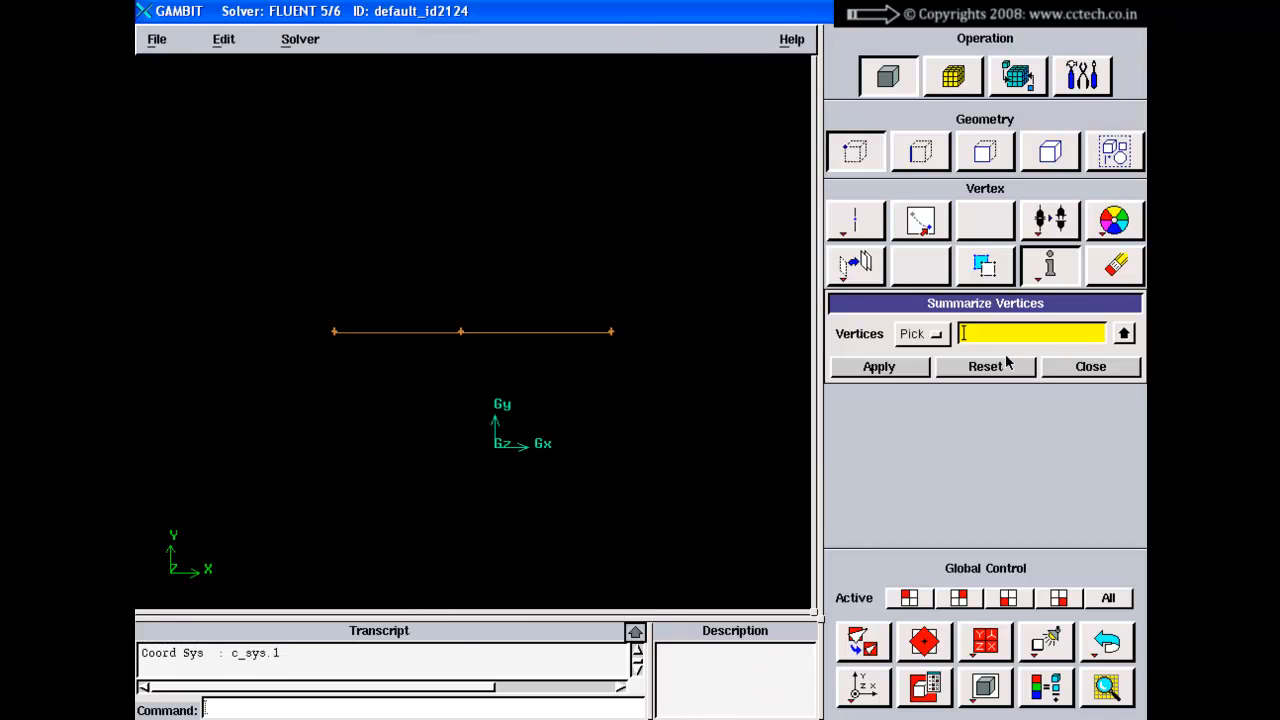
{"action": "left_click", "coordinate": [1090, 366]}
Step: Check the topology and geometry of all three vertices and read the result in the enlarged transcript
{"action": "right_click", "coordinate": [1050, 263]}
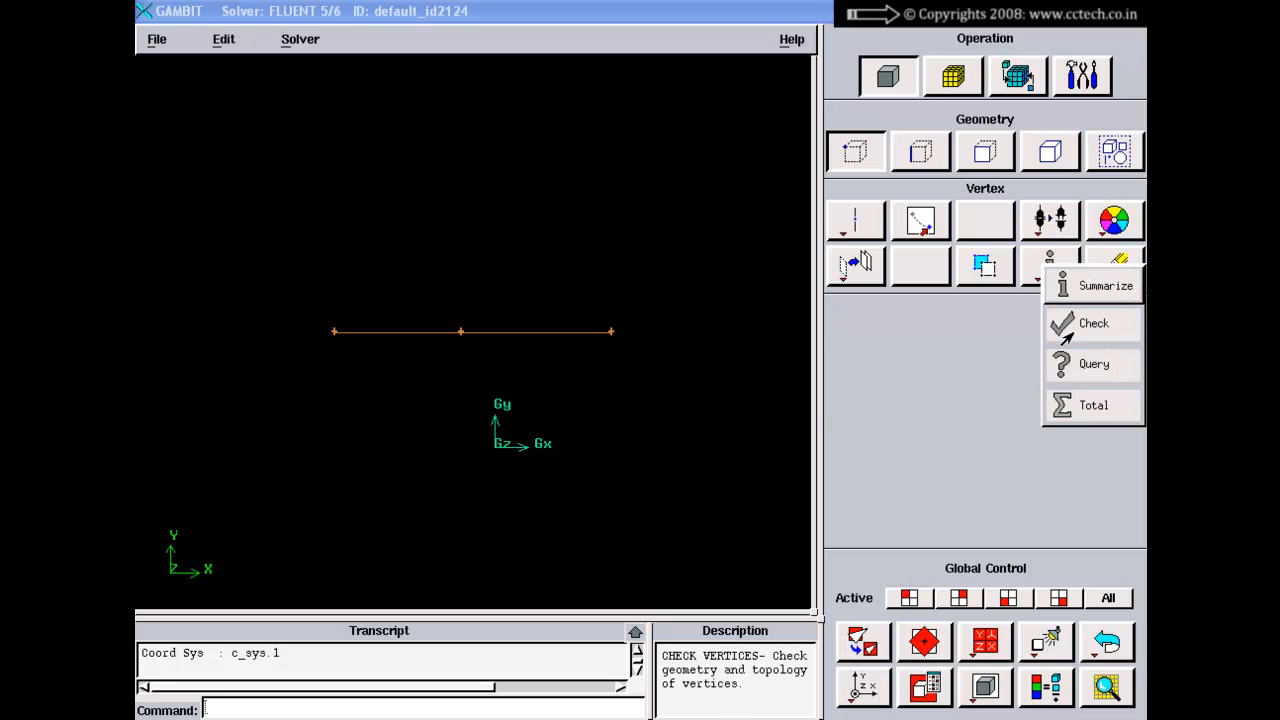
{"action": "left_click", "coordinate": [1066, 336]}
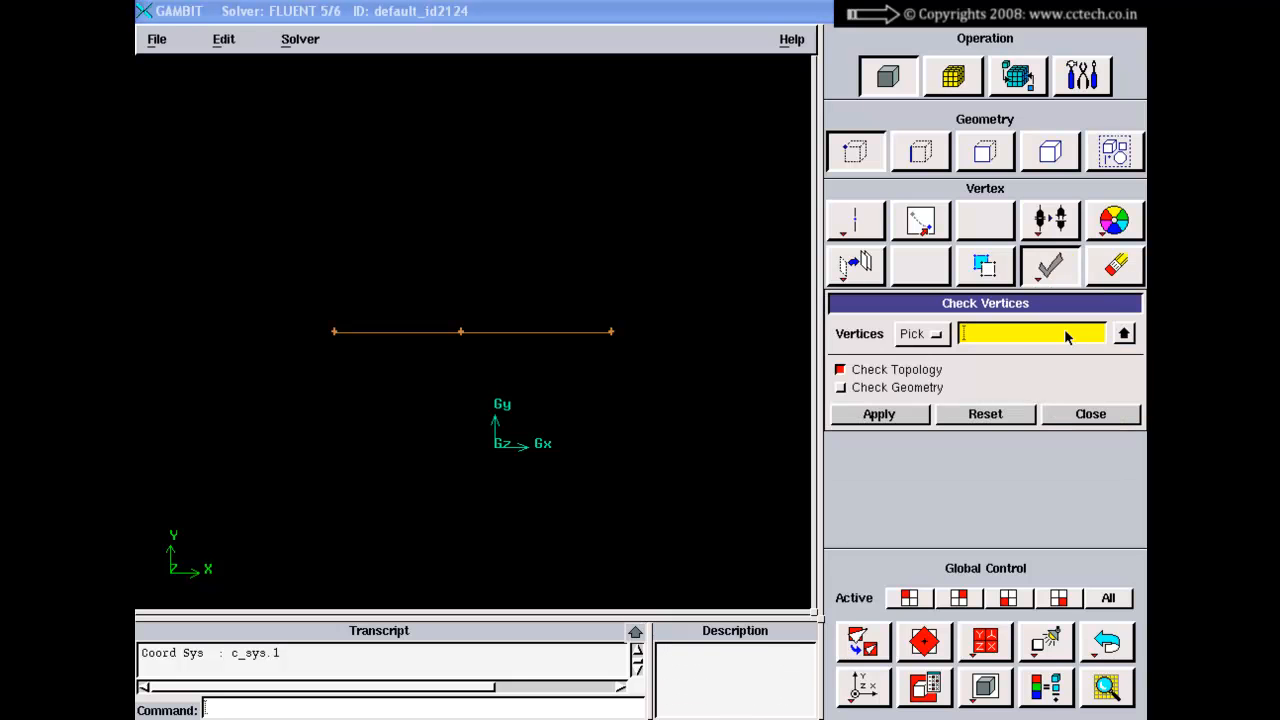
{"action": "left_click", "coordinate": [872, 387]}
{"action": "left_click_drag", "start_coordinate": [340, 251], "coordinate": [684, 410], "text": "shift"}
{"action": "left_click_drag", "start_coordinate": [300, 305], "coordinate": [453, 359], "text": "shift"}
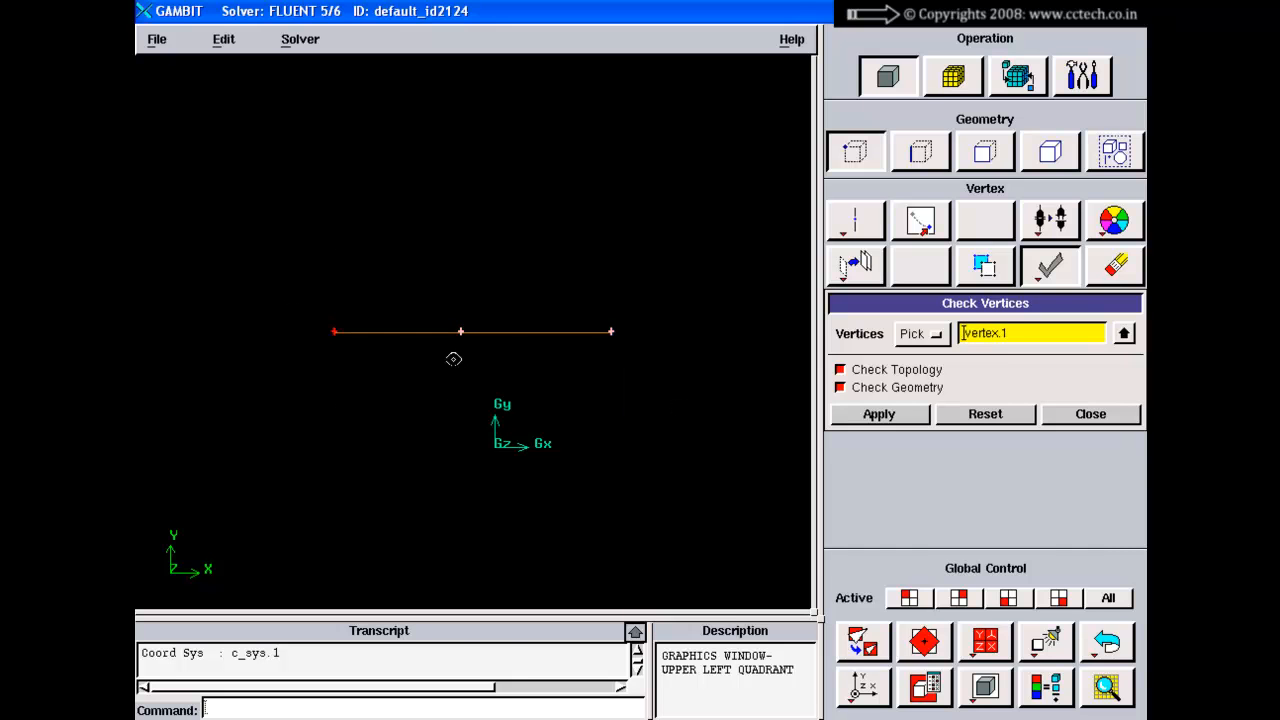
{"action": "left_click", "coordinate": [877, 414]}
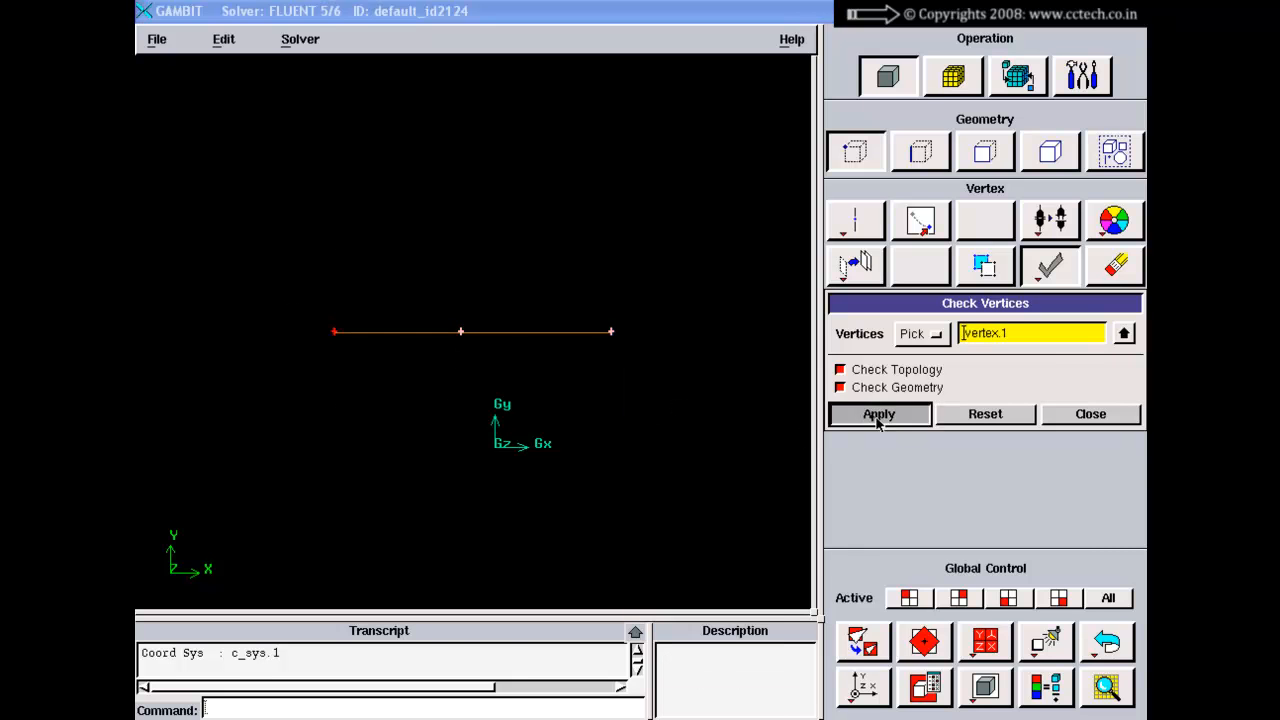
{"action": "left_click", "coordinate": [636, 632]}
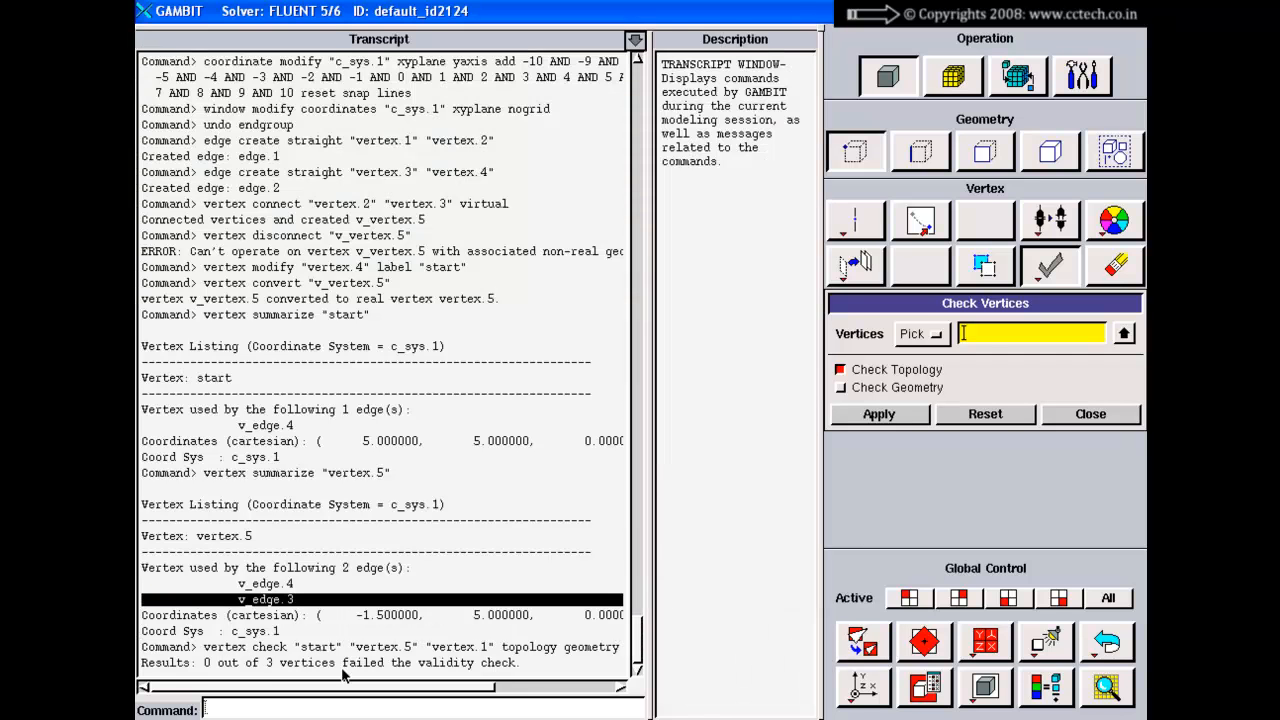
{"action": "left_click", "coordinate": [635, 40]}
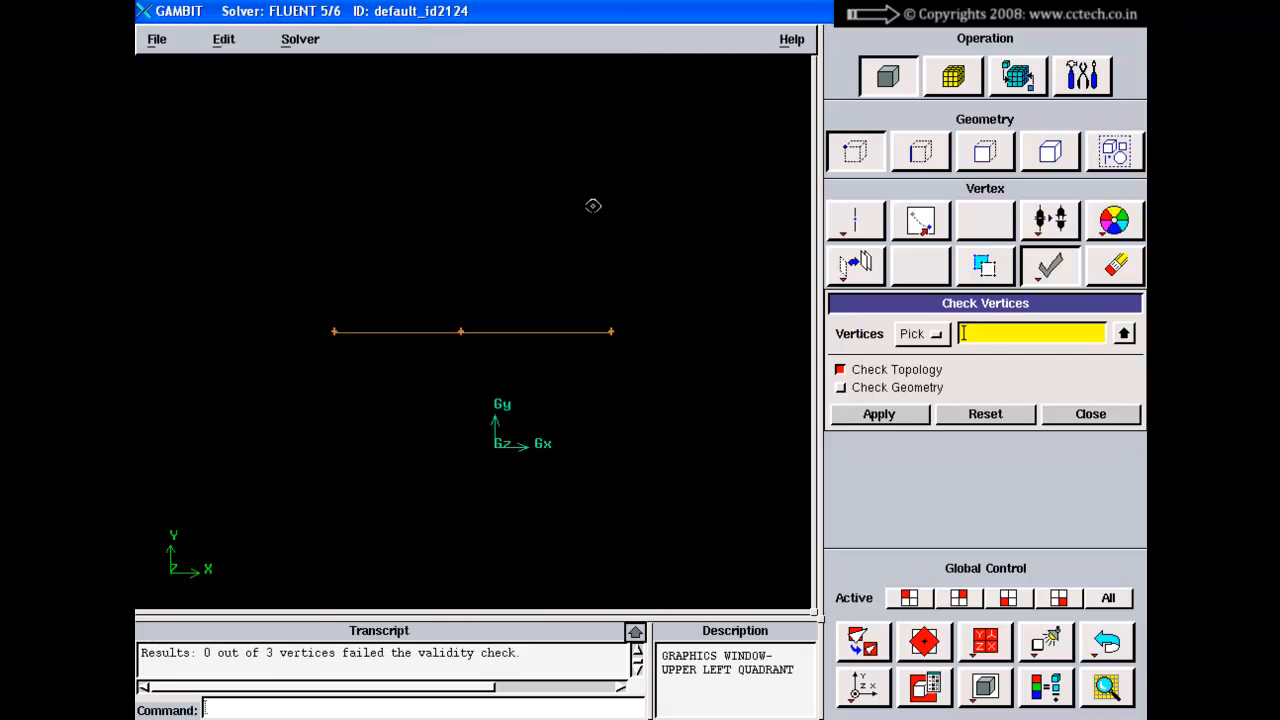
Step: Query vertex.1, start and vertex.5 together, highlighting them with their labels displayed in the graphics window
{"action": "right_click_drag", "start_coordinate": [588, 213], "coordinate": [566, 480]}
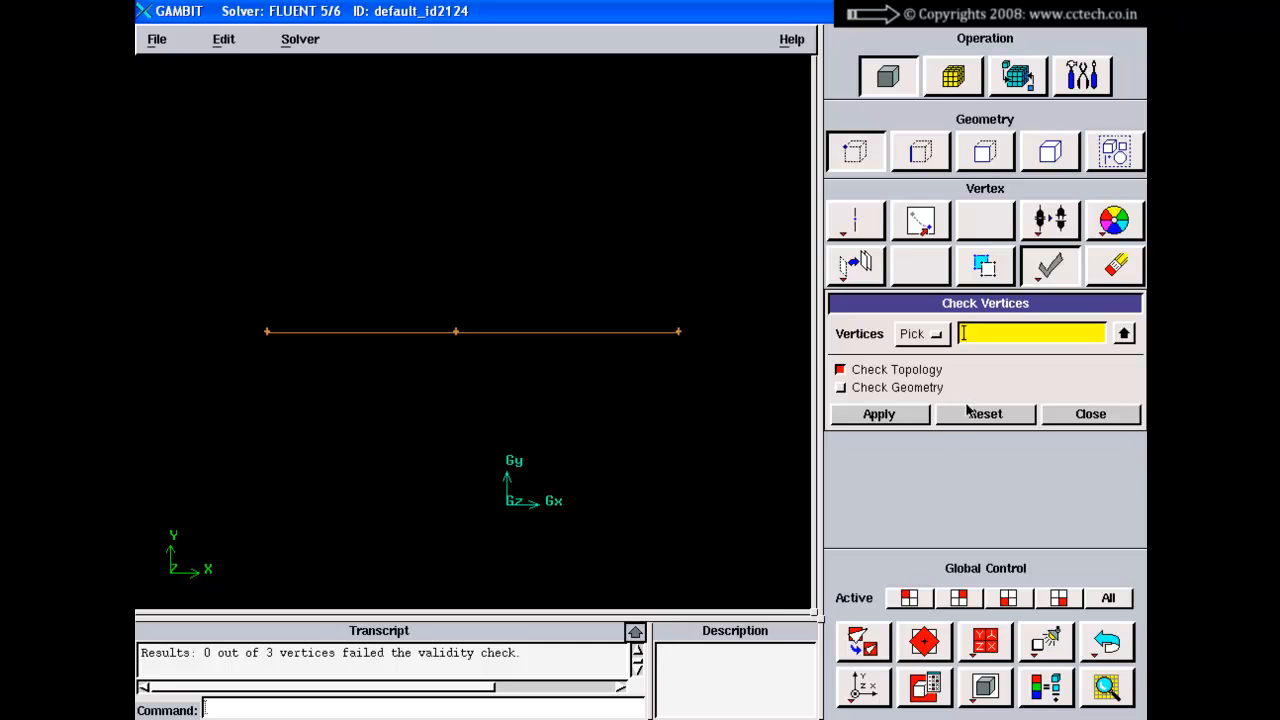
{"action": "right_click", "coordinate": [1049, 265]}
{"action": "left_click", "coordinate": [1057, 387]}
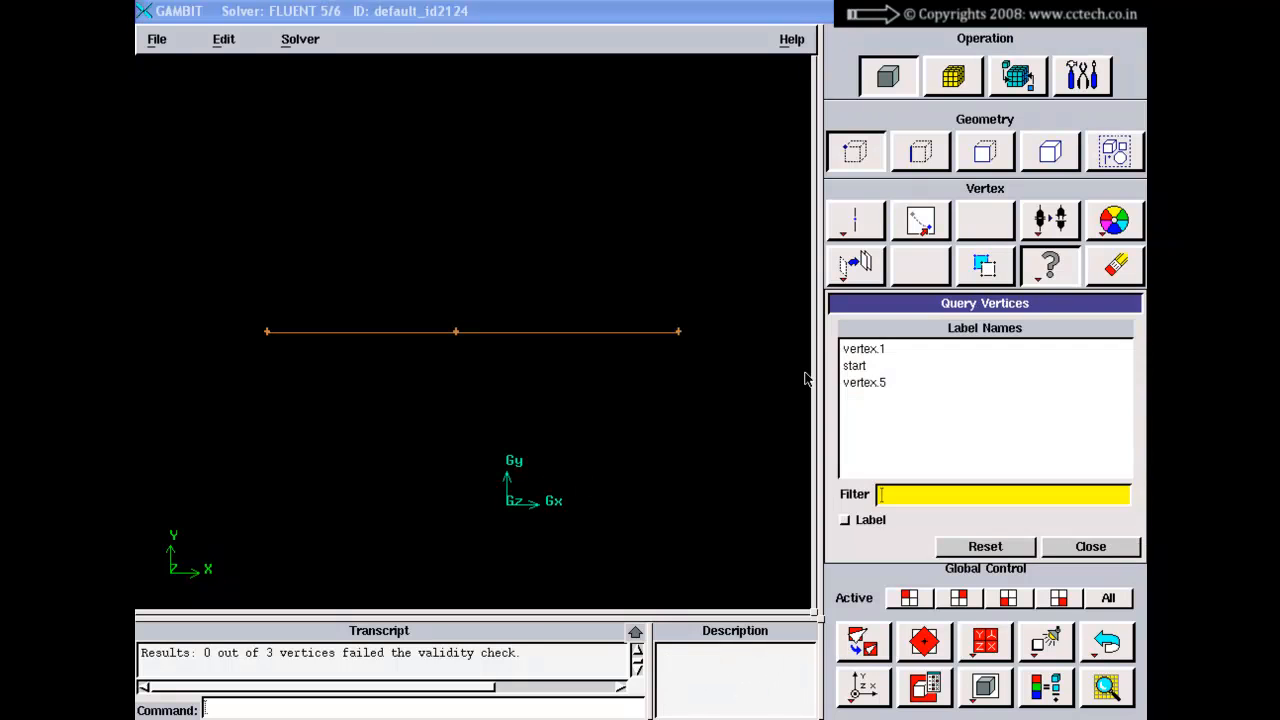
{"action": "left_click", "coordinate": [884, 350]}
{"action": "left_click", "coordinate": [871, 366]}
{"action": "left_click", "coordinate": [871, 384]}
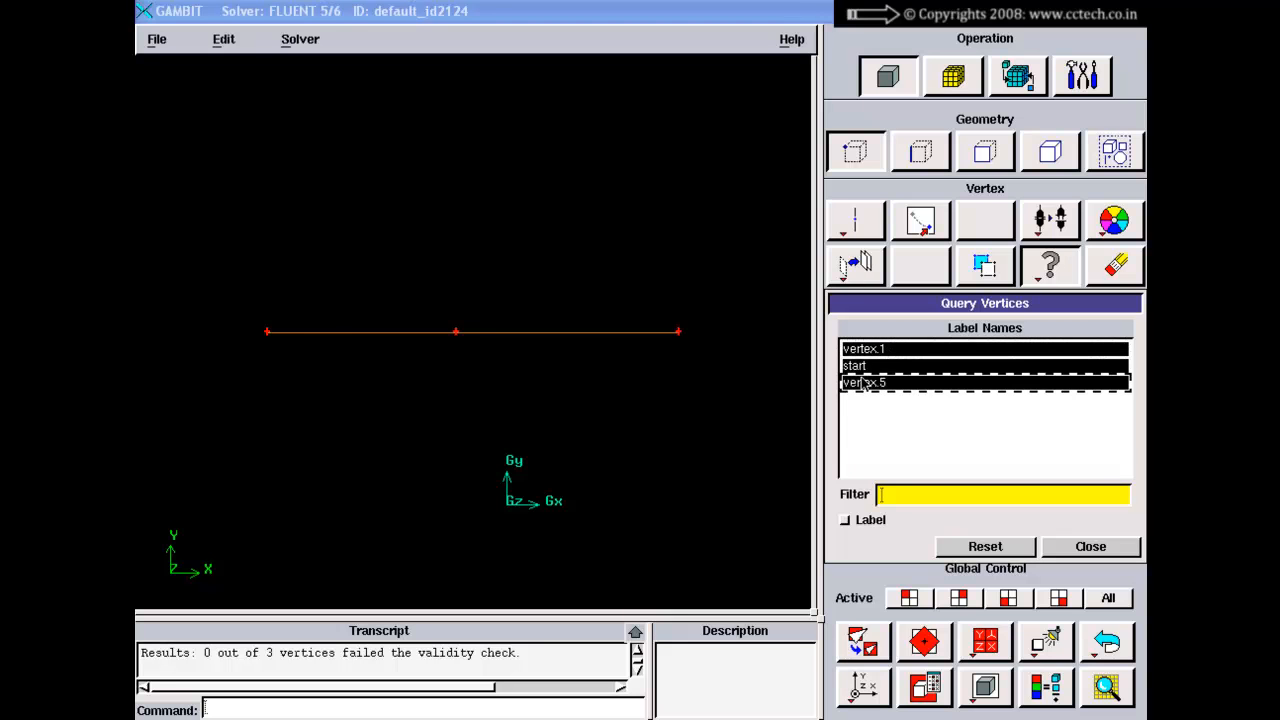
{"action": "left_click", "coordinate": [846, 520]}
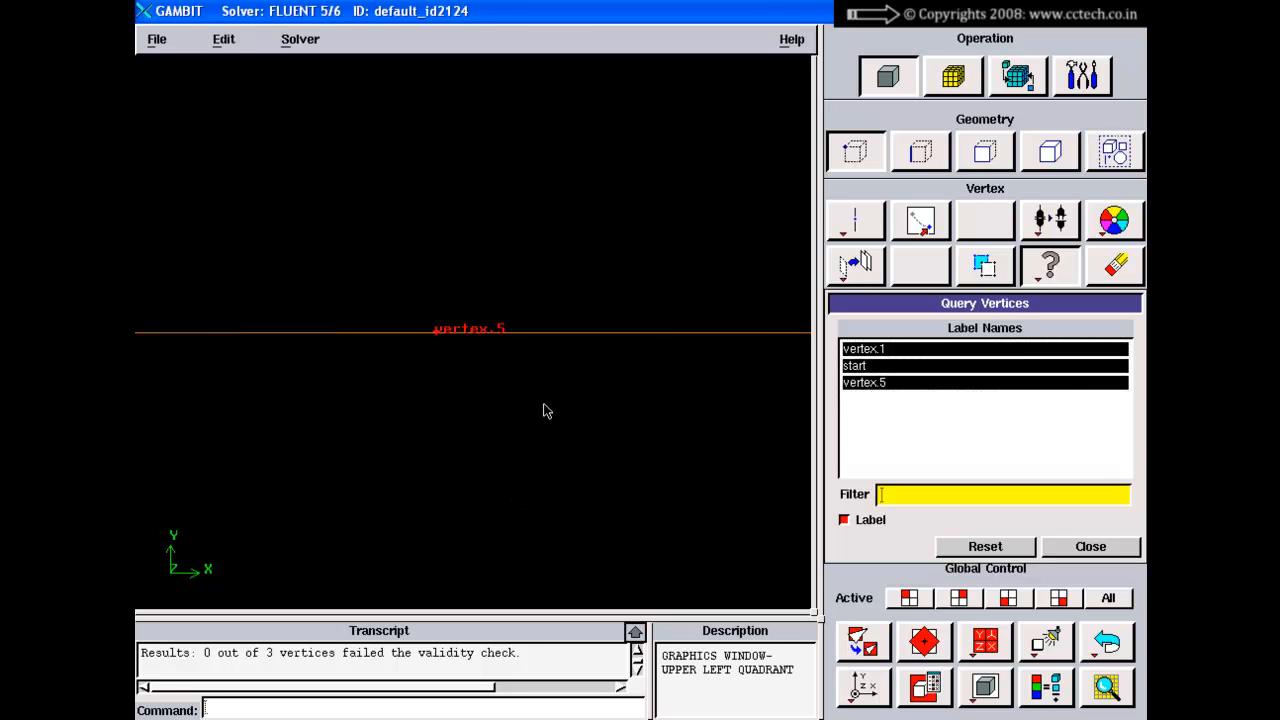
{"action": "middle_click_drag", "start_coordinate": [537, 236], "coordinate": [511, 263]}
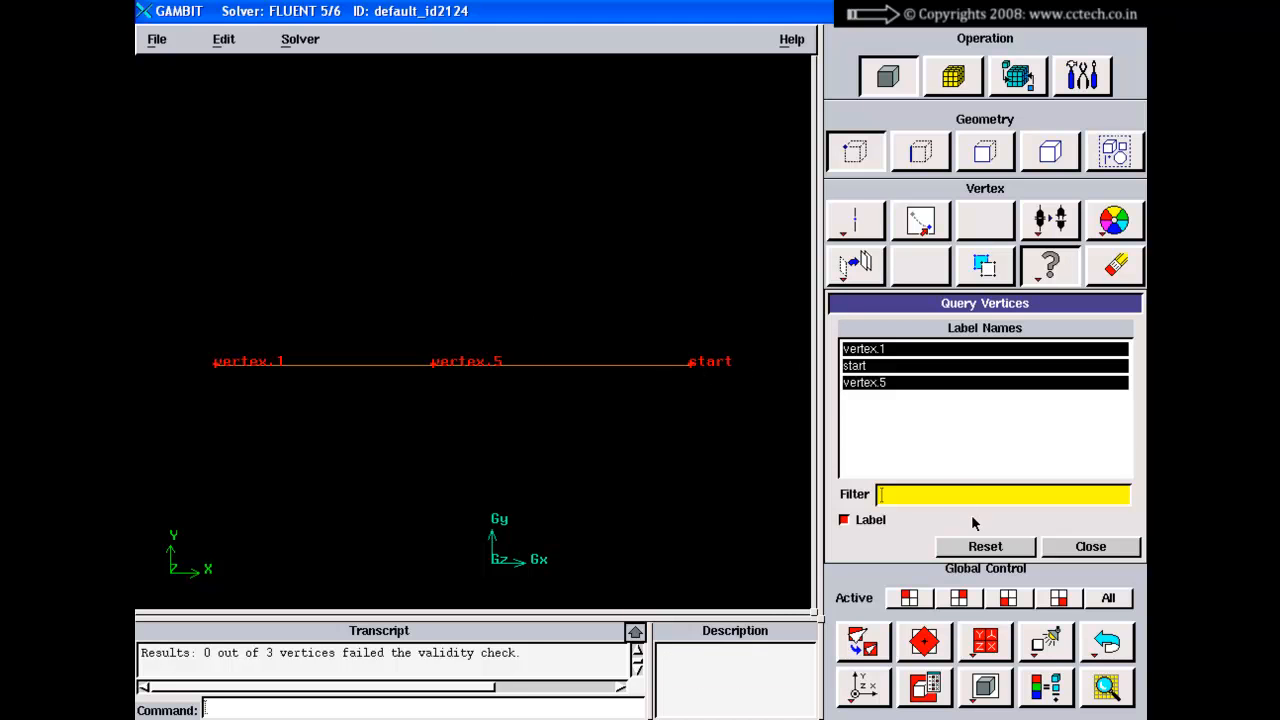
Step: Close the vertex query, list the total geometry and mesh entities, and read the totals in the enlarged transcript
{"action": "left_click", "coordinate": [980, 546]}
{"action": "left_click", "coordinate": [1077, 546]}
{"action": "right_click", "coordinate": [1030, 280]}
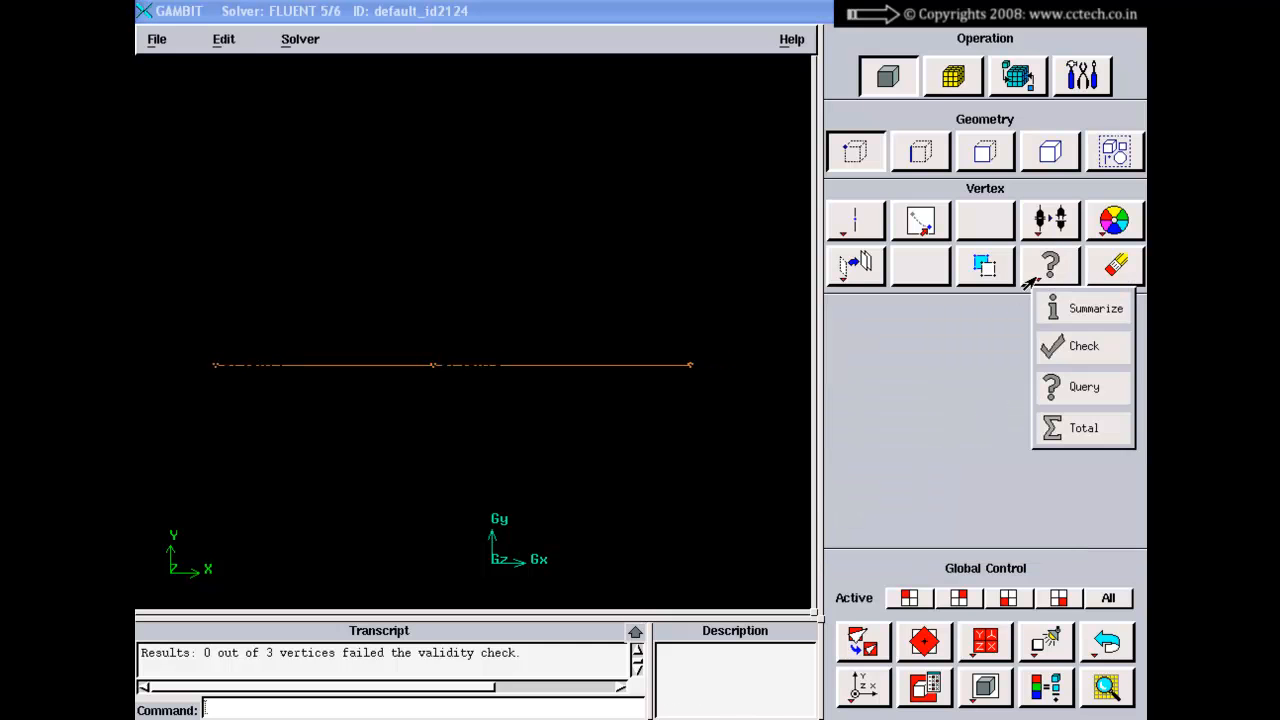
{"action": "left_click", "coordinate": [1084, 427]}
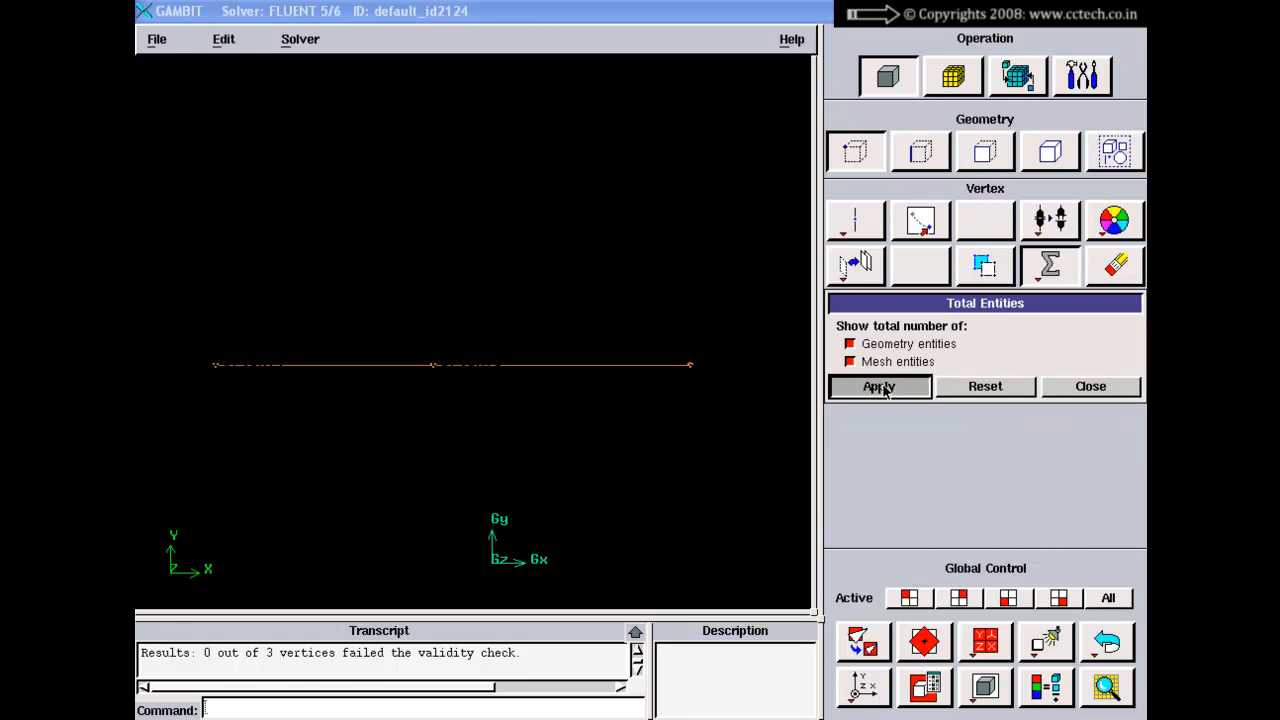
{"action": "left_click", "coordinate": [882, 389]}
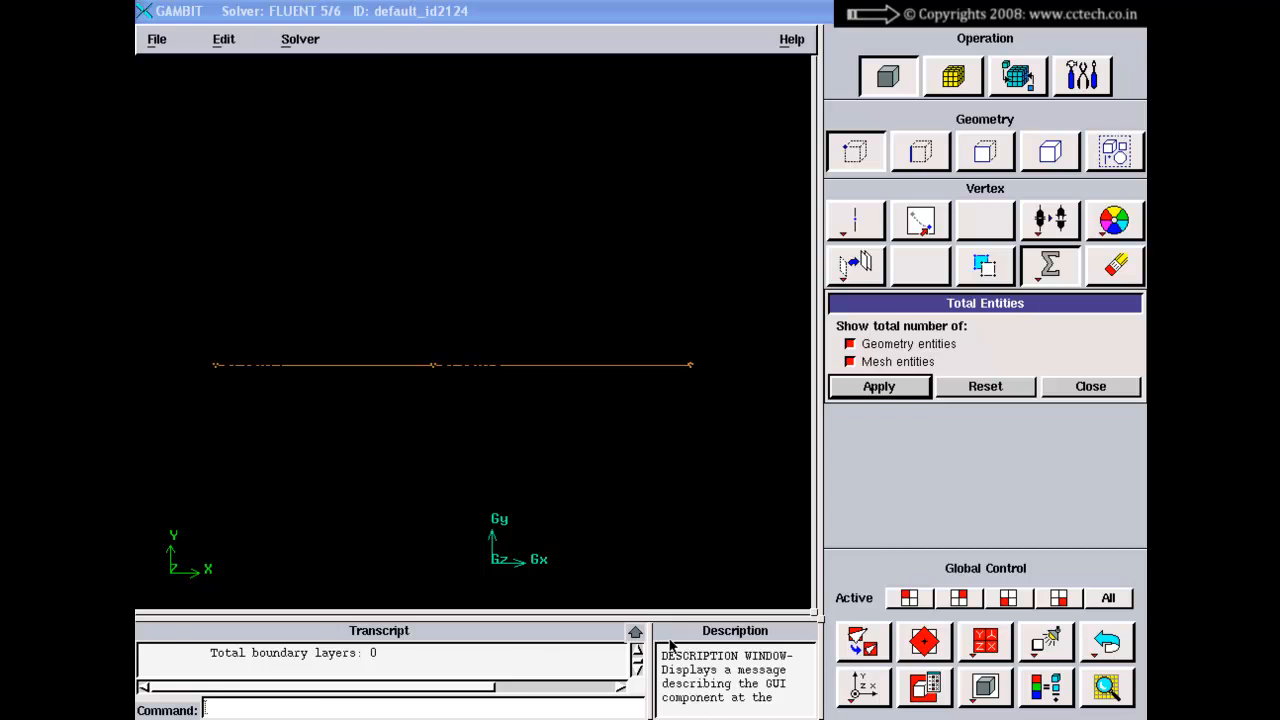
{"action": "left_click", "coordinate": [635, 632]}
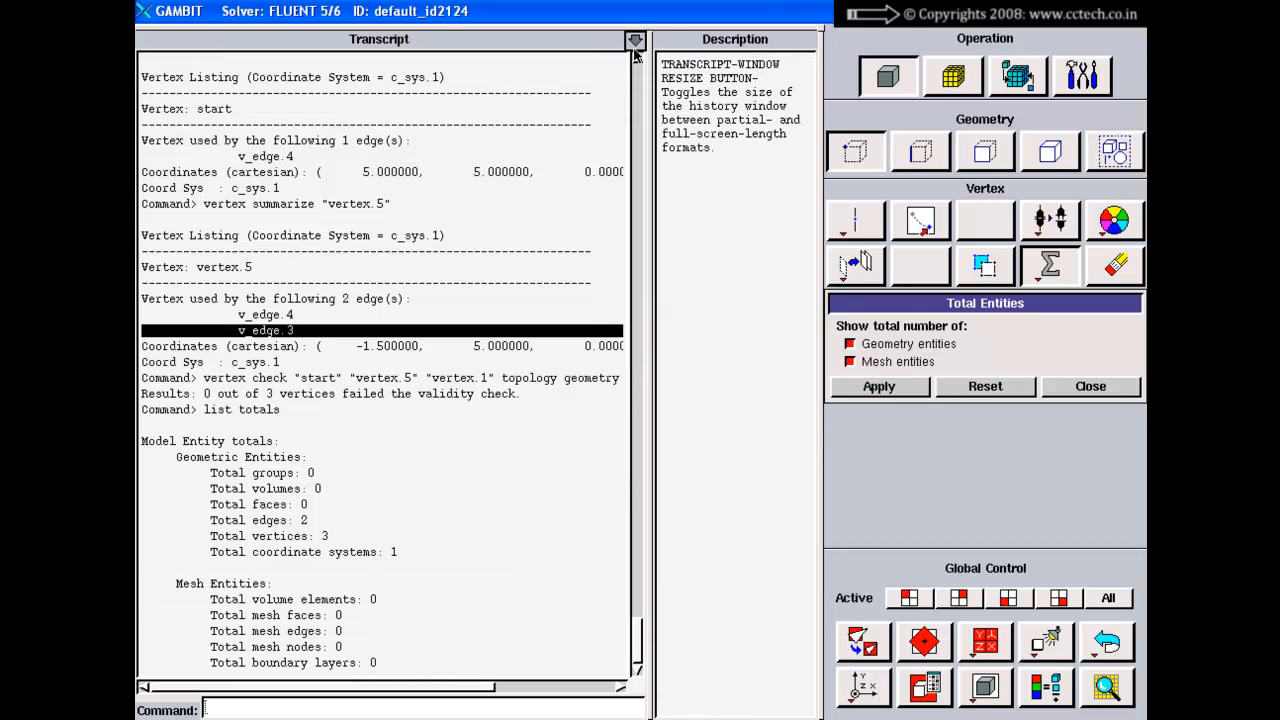
{"action": "left_click", "coordinate": [635, 40]}
{"action": "left_click", "coordinate": [1090, 386]}
Step: Try to delete all vertices in the model while the edges still use them
{"action": "left_click", "coordinate": [1097, 279]}
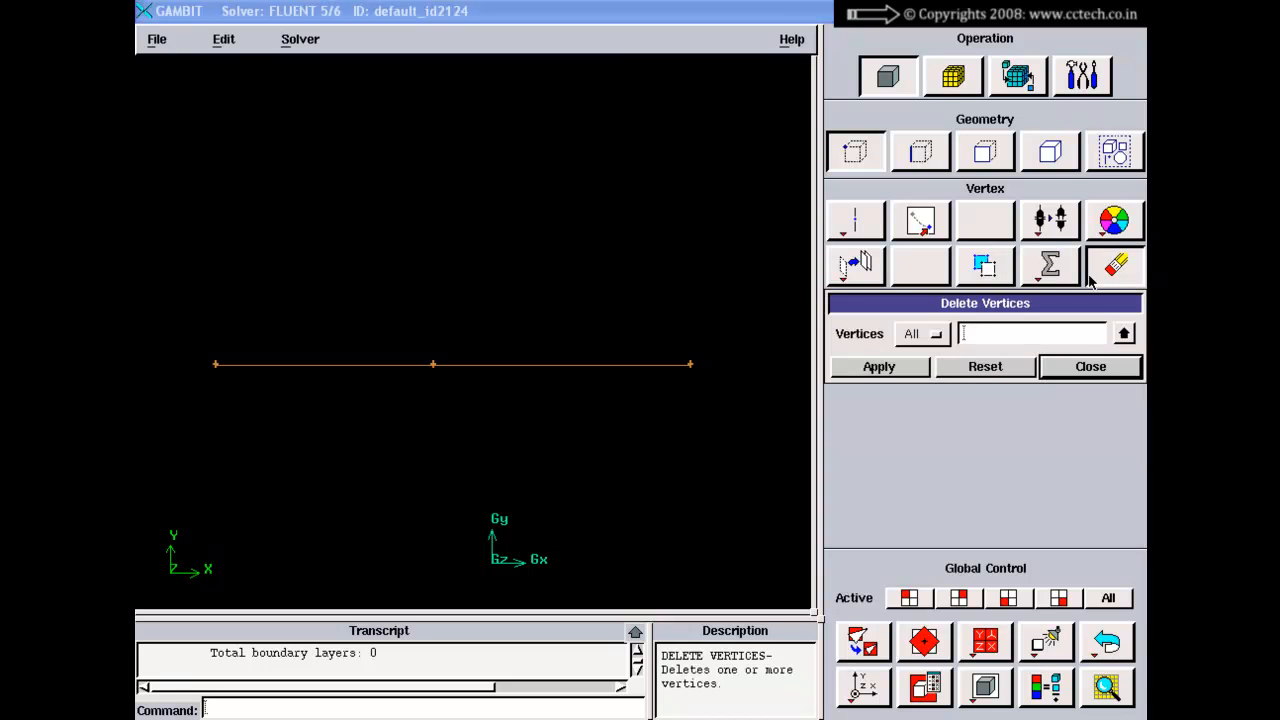
{"action": "left_click", "coordinate": [906, 338]}
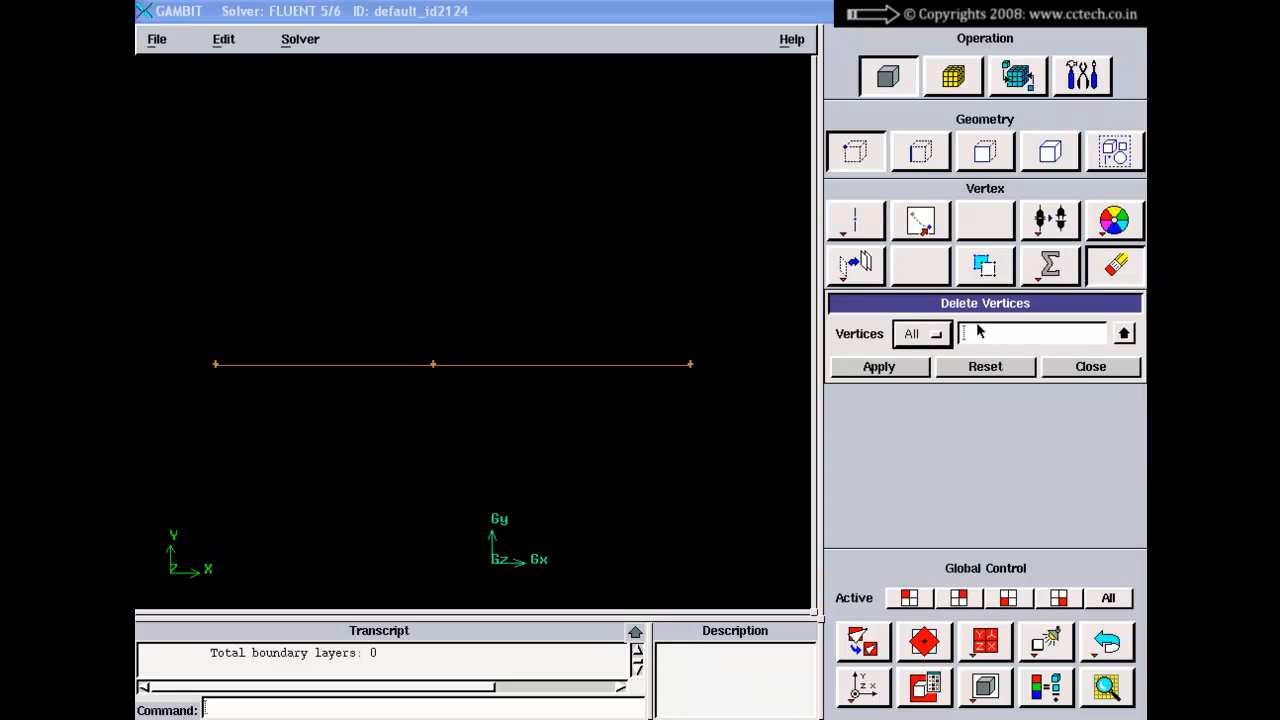
{"action": "left_click", "coordinate": [977, 326]}
{"action": "left_click", "coordinate": [904, 336]}
{"action": "left_click", "coordinate": [904, 311]}
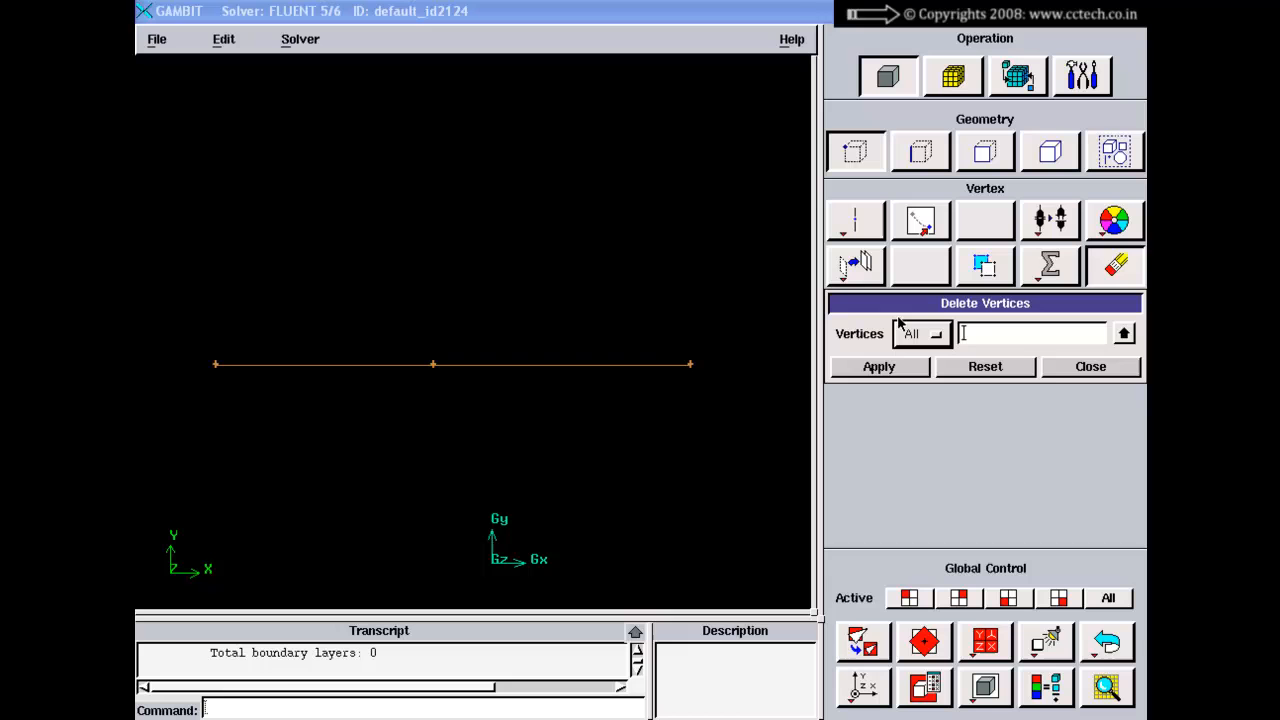
{"action": "left_click", "coordinate": [868, 367]}
{"action": "right_click_drag", "start_coordinate": [530, 321], "coordinate": [590, 325]}
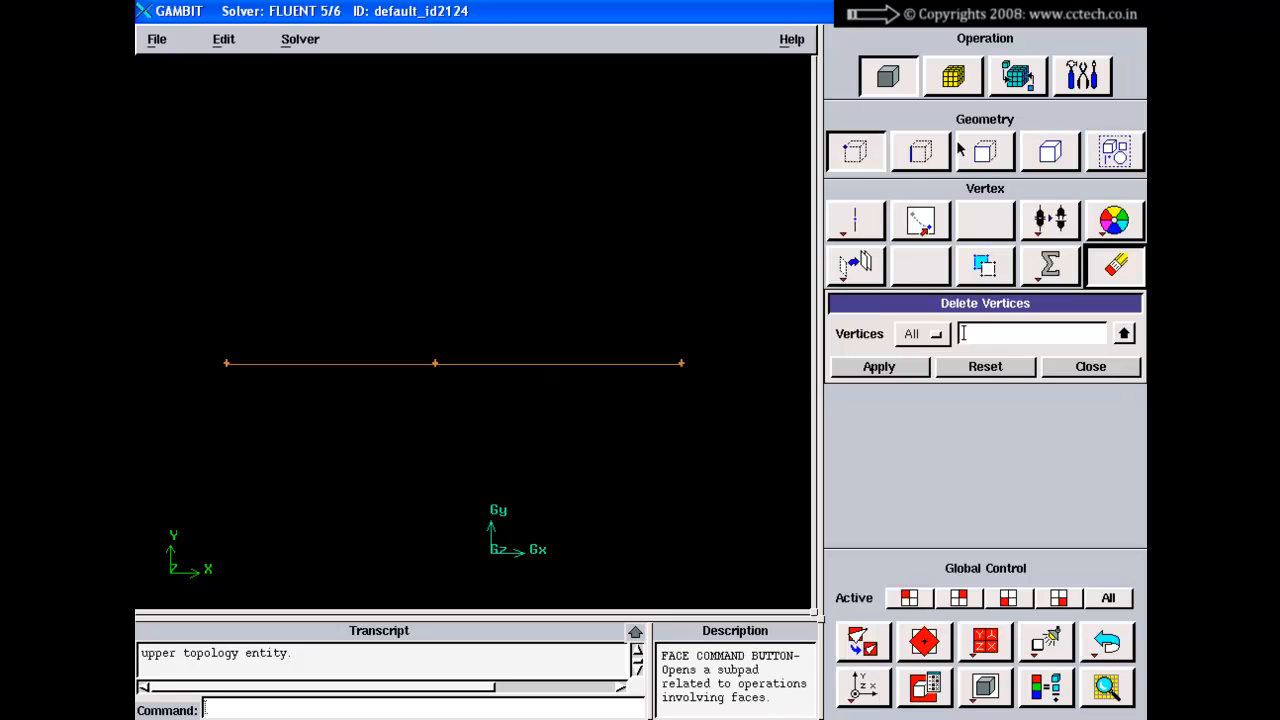
Step: Delete both virtual edges with the Lower Geometry option turned off so their vertices are kept
{"action": "left_click", "coordinate": [920, 151]}
{"action": "left_click", "coordinate": [1115, 263]}
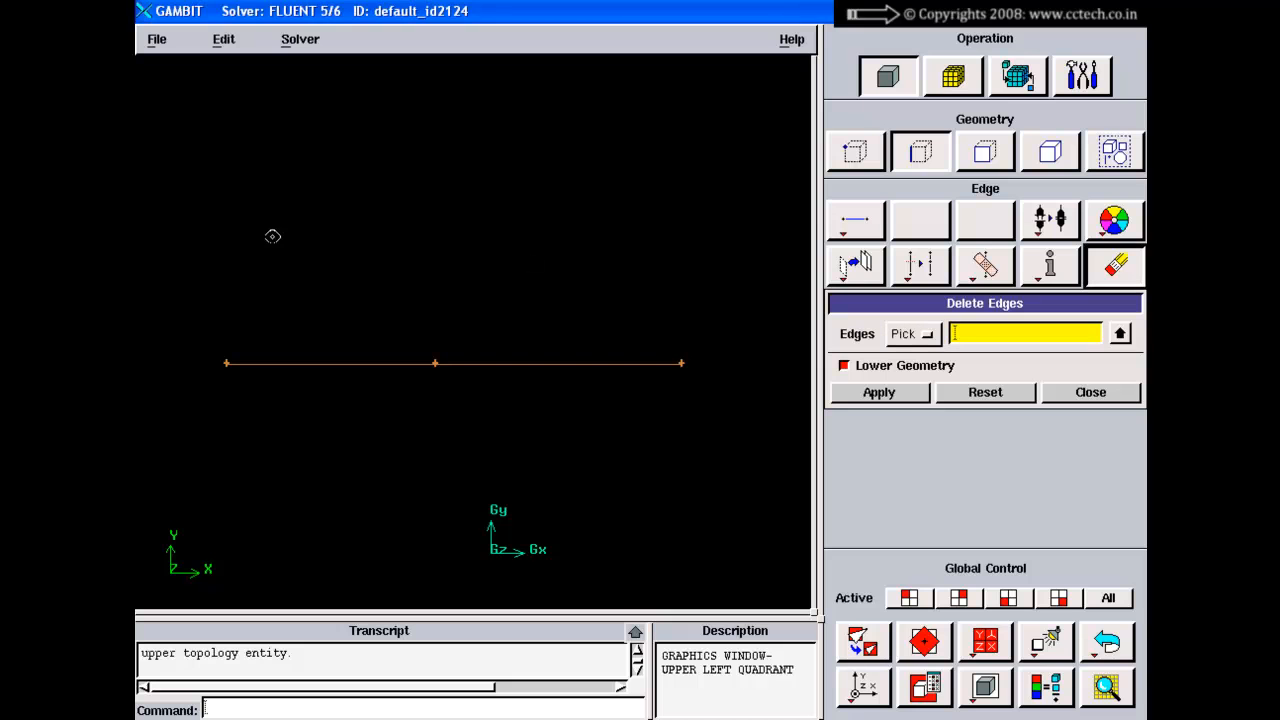
{"action": "left_click_drag", "start_coordinate": [217, 234], "coordinate": [737, 480], "text": "shift"}
{"action": "left_click", "coordinate": [888, 366]}
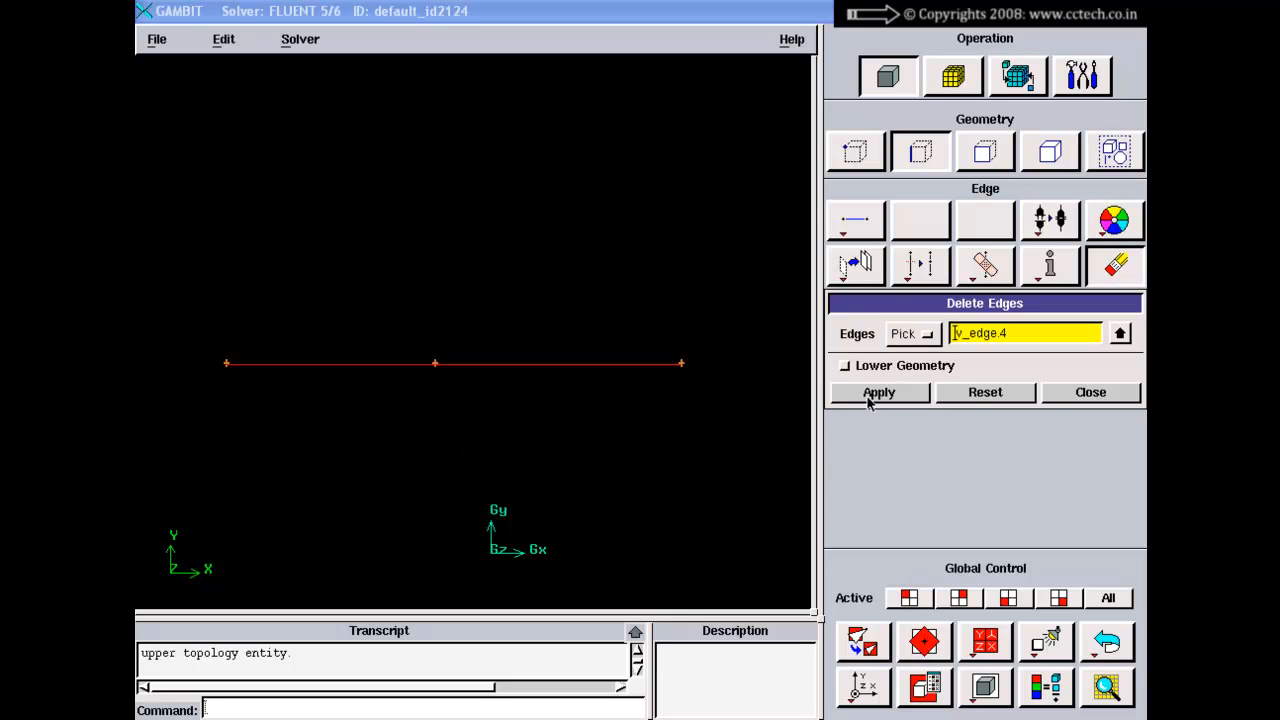
{"action": "left_click", "coordinate": [870, 393]}
{"action": "left_click", "coordinate": [1077, 394]}
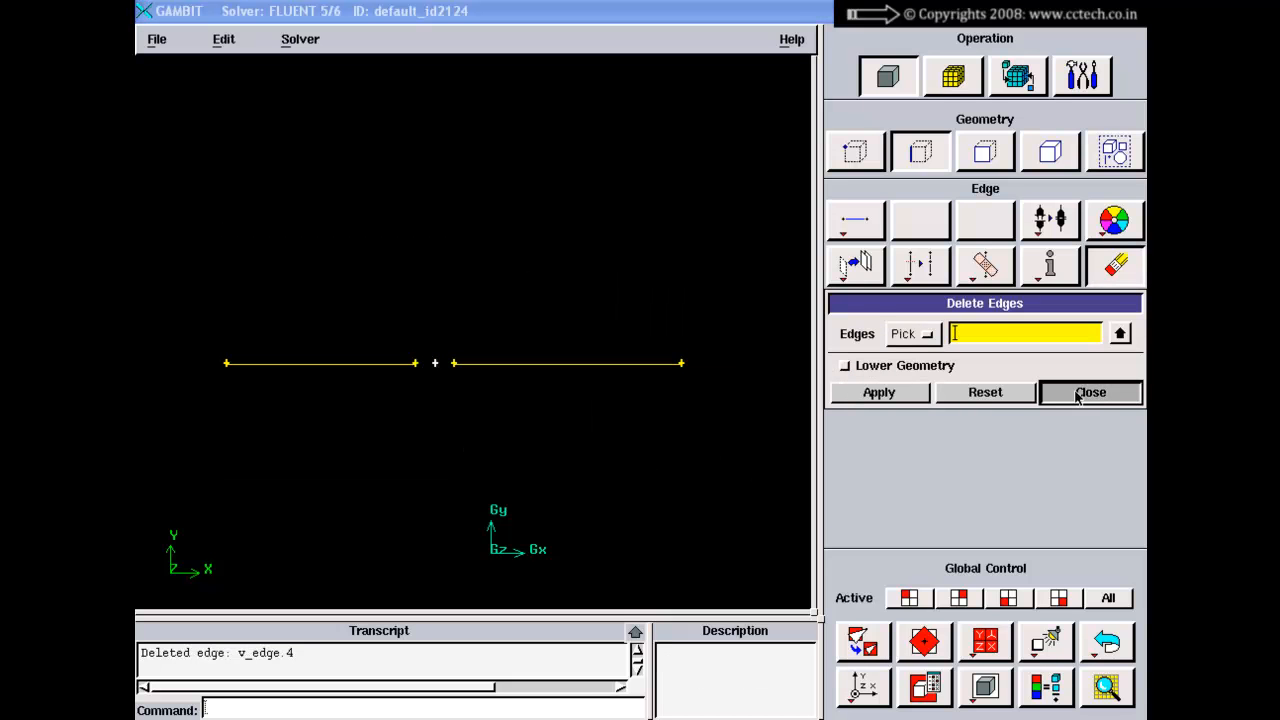
{"action": "left_click", "coordinate": [1079, 399]}
Step: Delete the vertices again using the All option and close the Delete Vertices form
{"action": "left_click", "coordinate": [855, 151]}
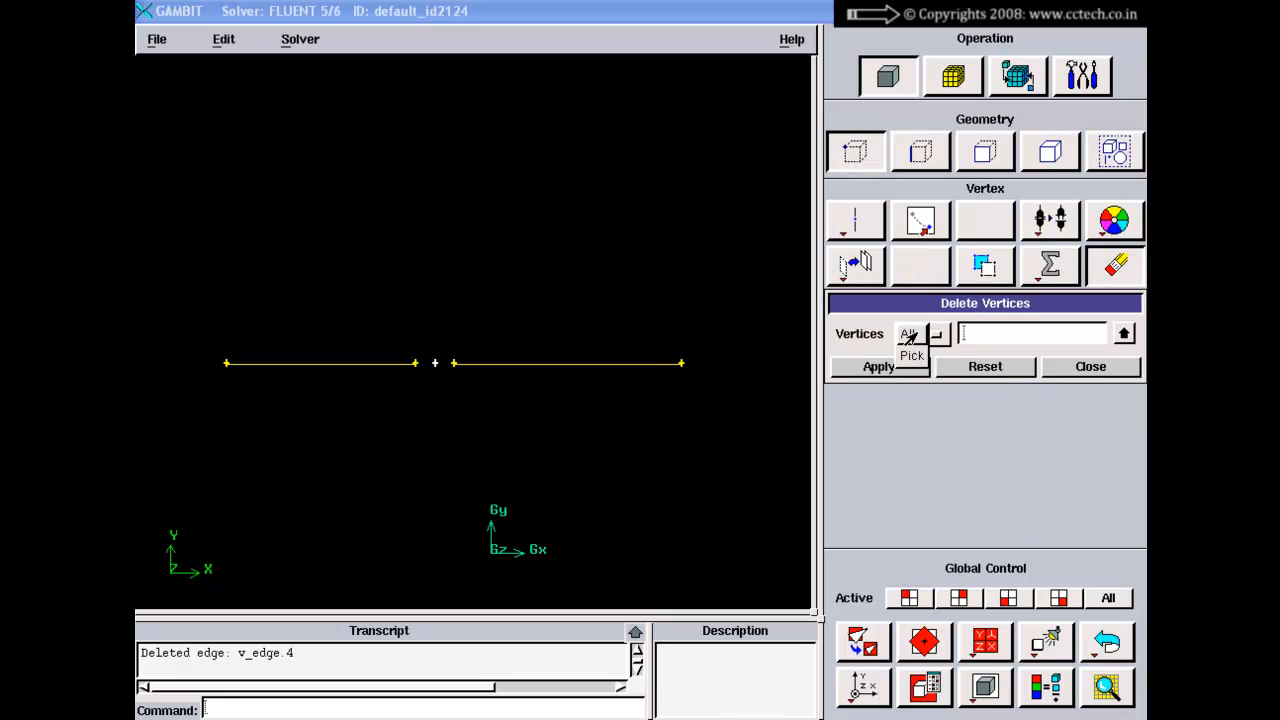
{"action": "left_click", "coordinate": [882, 368]}
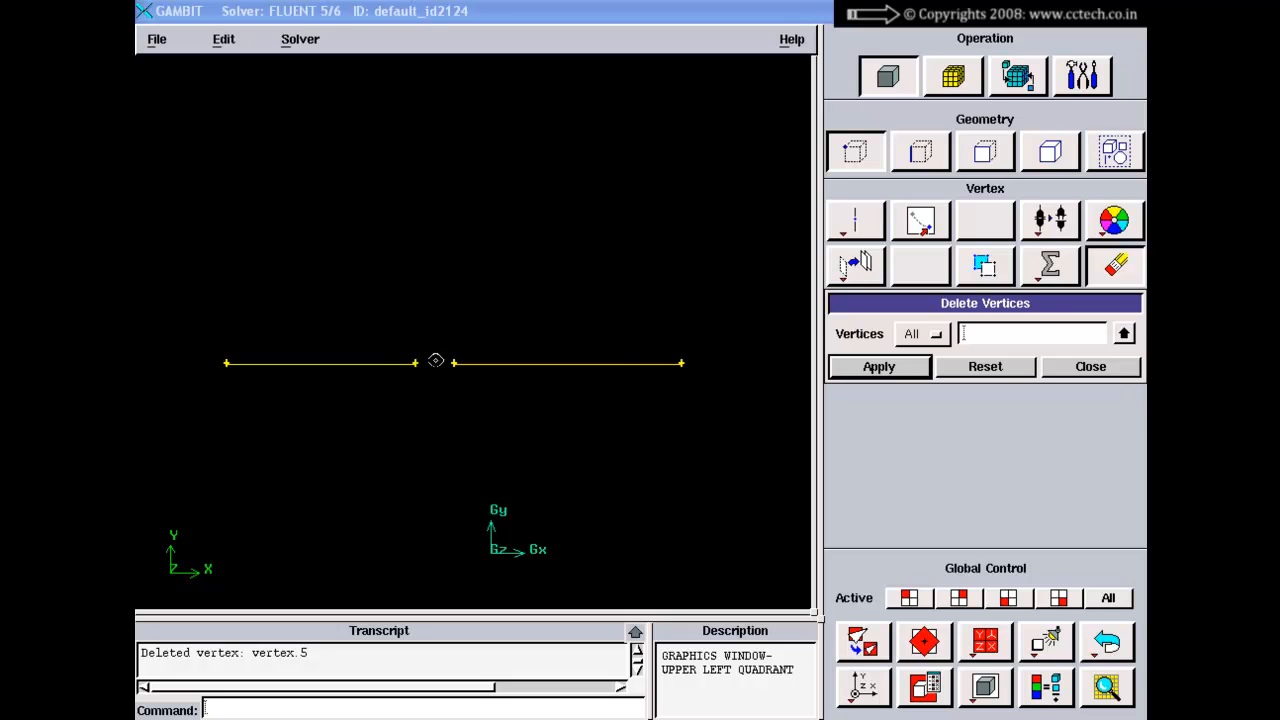
{"action": "left_click", "coordinate": [985, 366]}
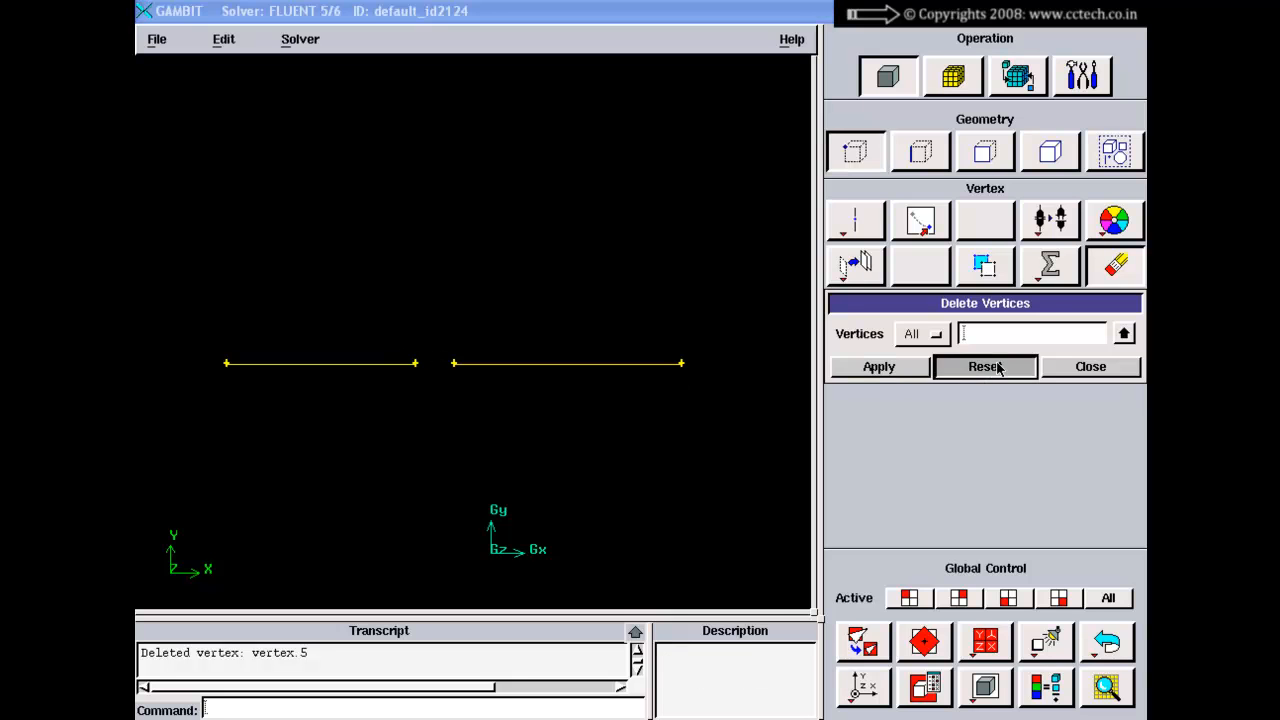
{"action": "left_click", "coordinate": [1090, 366]}
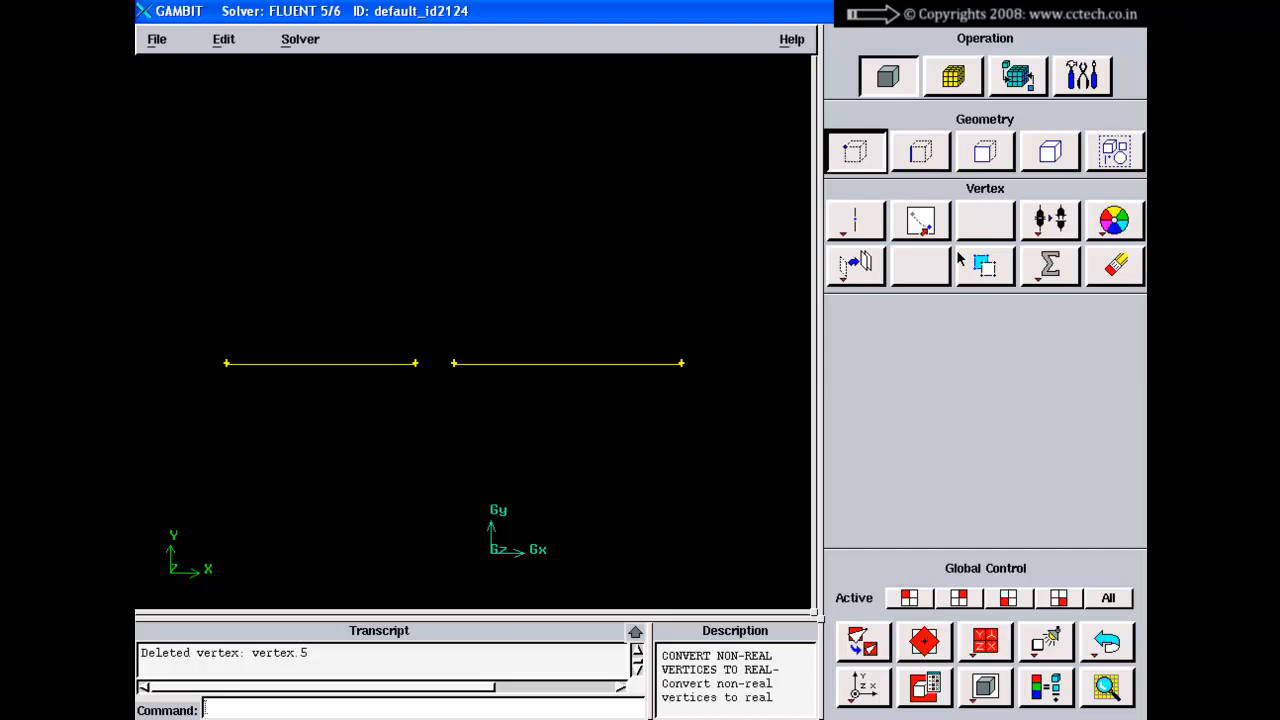
{"action": "left_click", "coordinate": [1116, 265]}
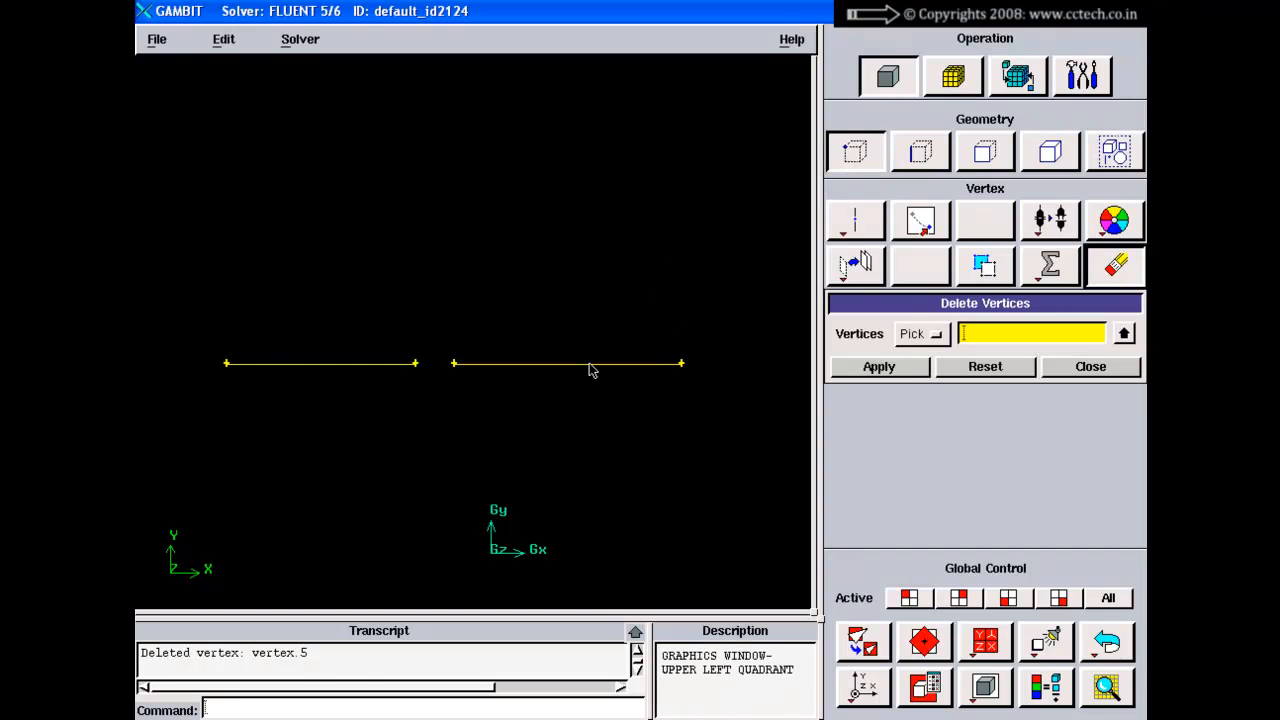
{"action": "right_click_drag", "start_coordinate": [590, 370], "coordinate": [549, 200]}
{"action": "left_click", "coordinate": [985, 366]}
{"action": "left_click", "coordinate": [1100, 370]}
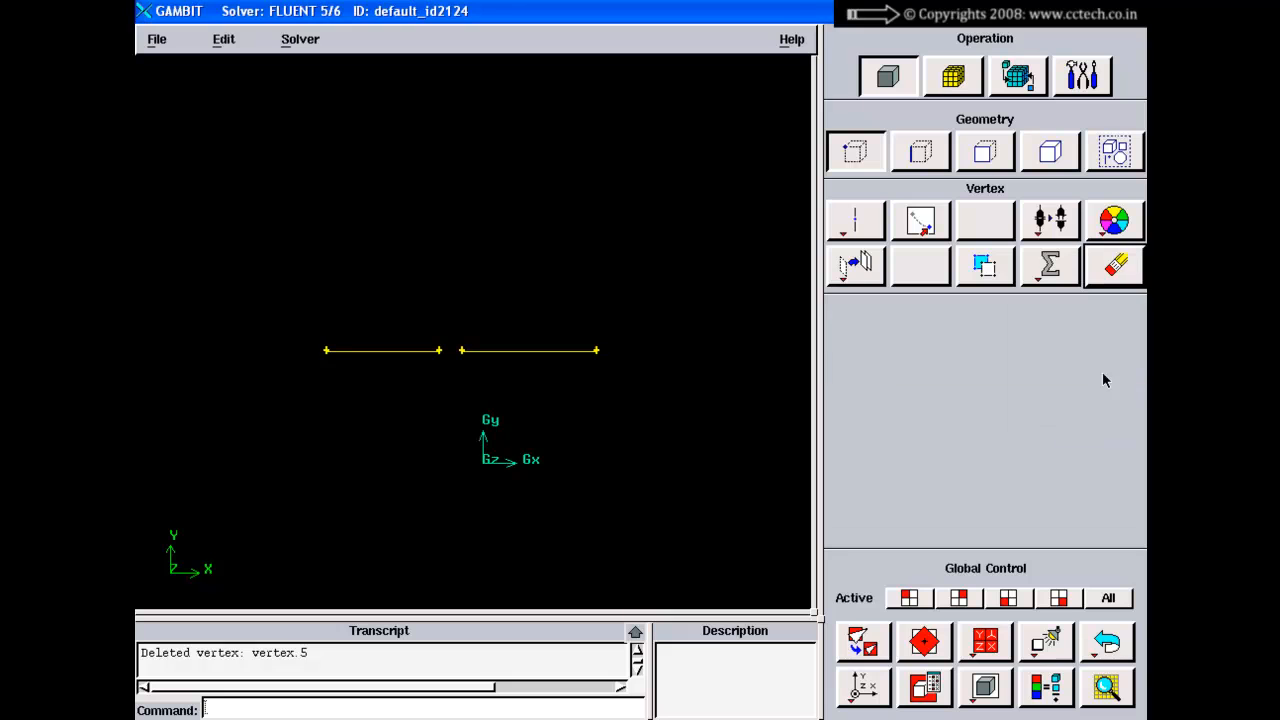
{"action": "right_click_drag", "start_coordinate": [554, 291], "coordinate": [532, 378]}
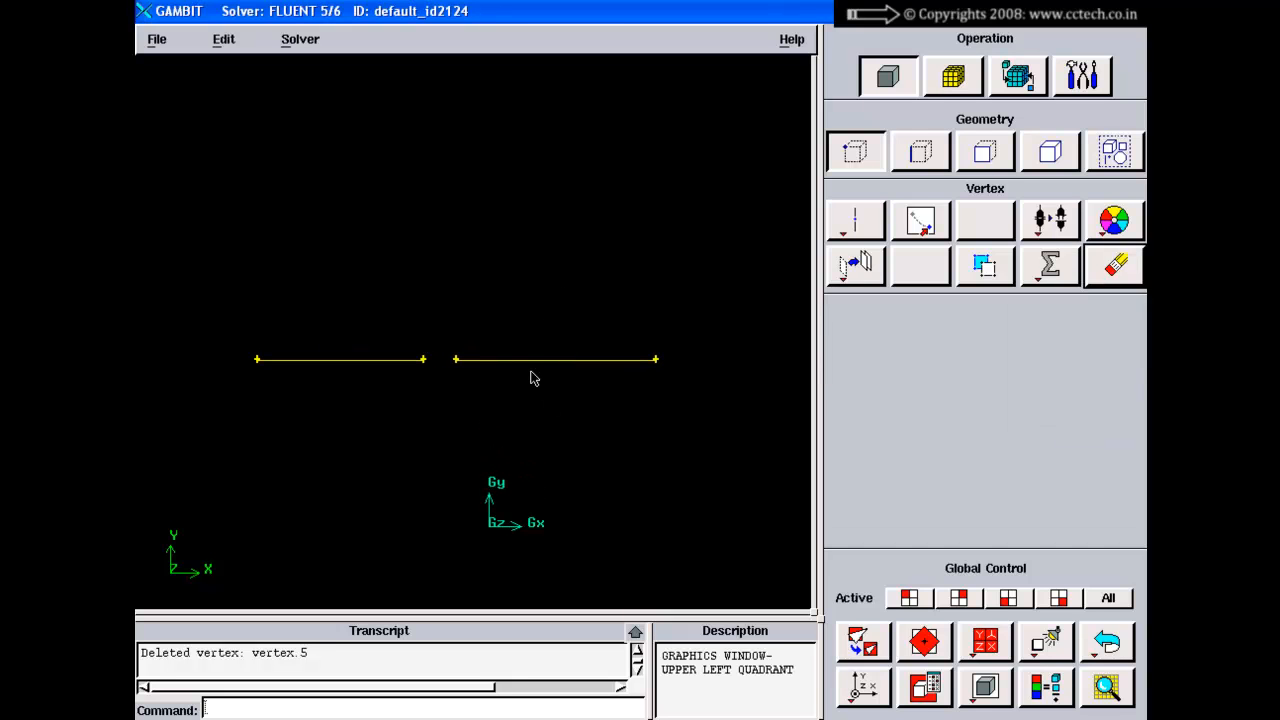